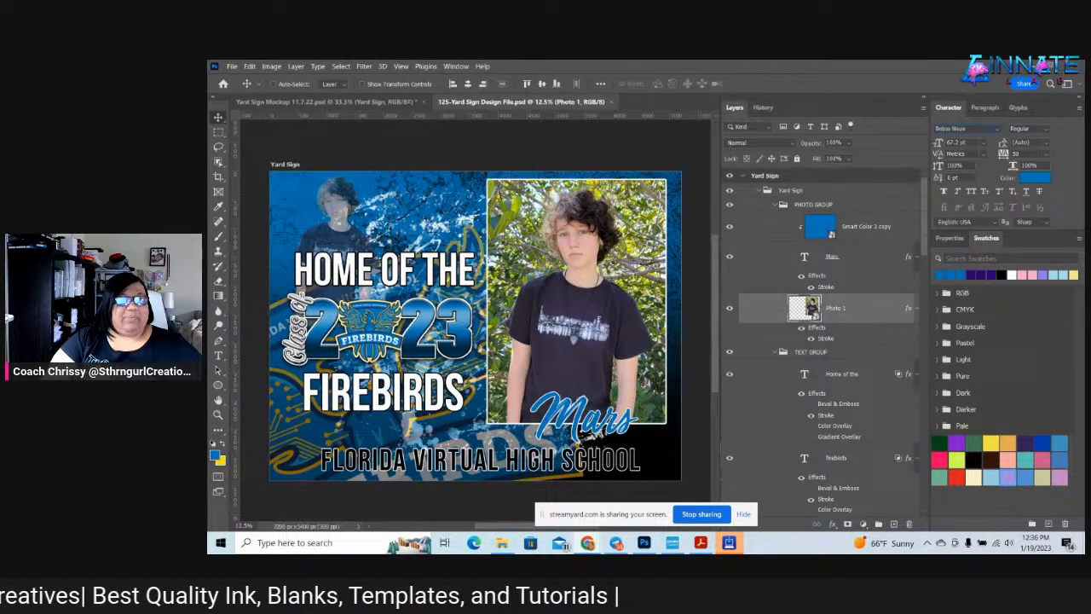
Switch to the Google Sheets order tracker and view the Order Placed On choices for the first pending order
{"action": "left_click_drag", "start_coordinate": [208, 287], "coordinate": [446, 75]}
{"action": "left_click", "coordinate": [775, 70]}
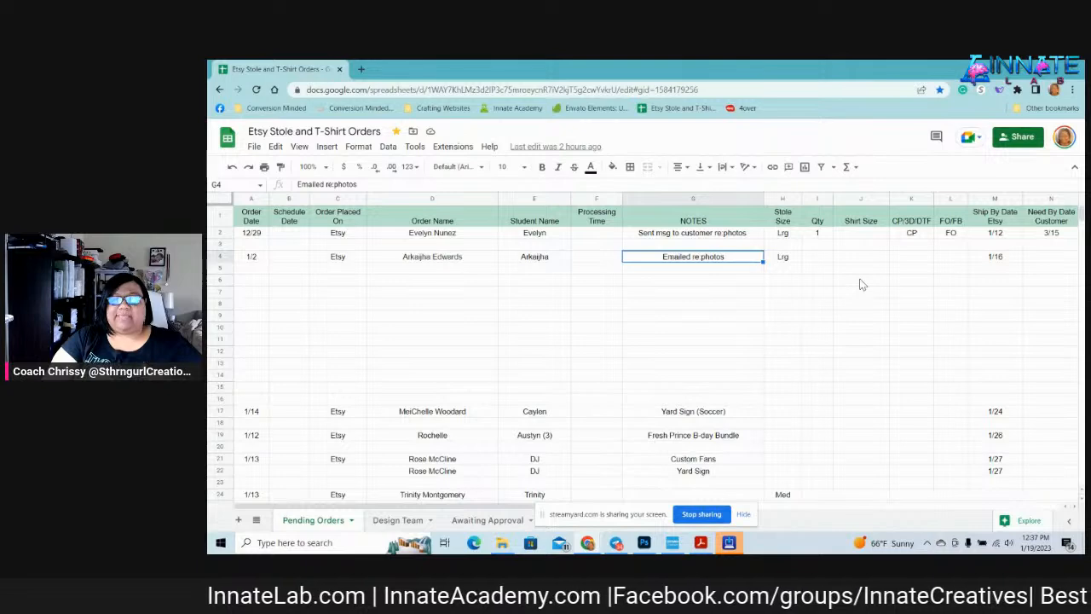
{"action": "left_click", "coordinate": [351, 236]}
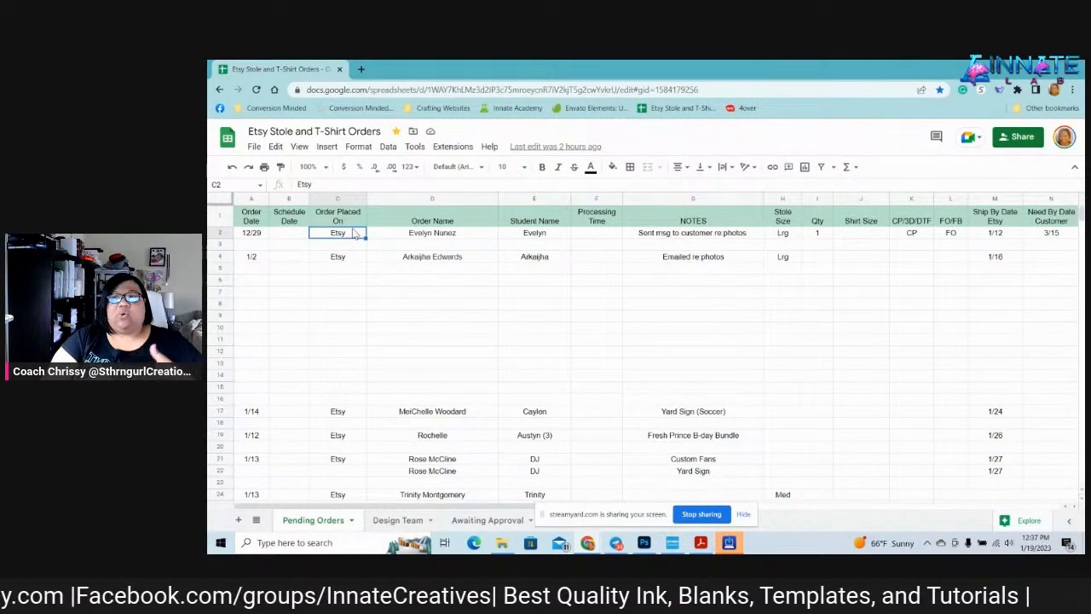
{"action": "left_click", "coordinate": [356, 237]}
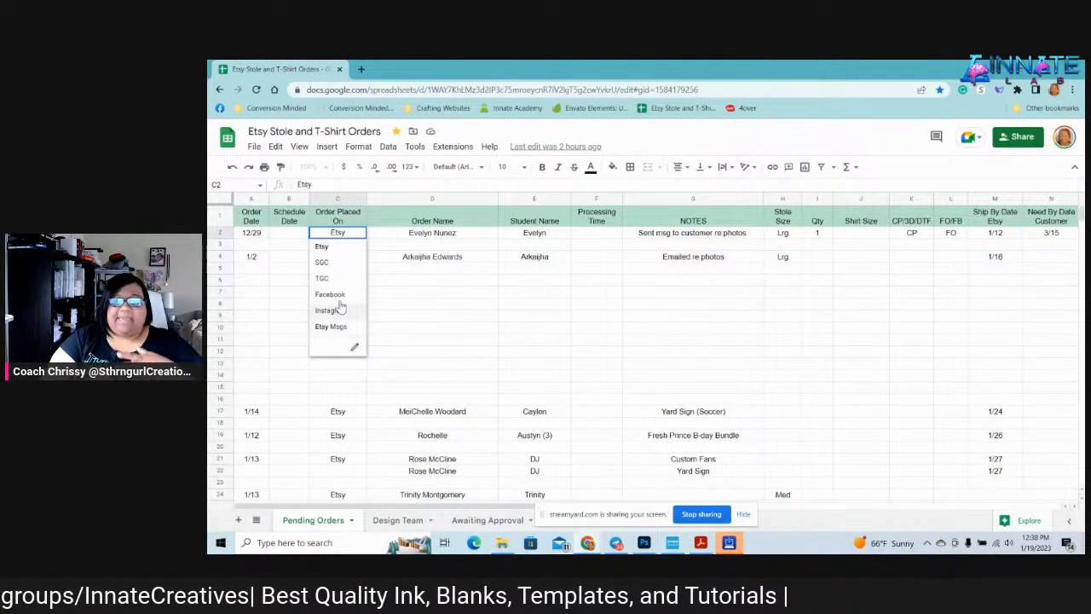
{"action": "left_click", "coordinate": [380, 240]}
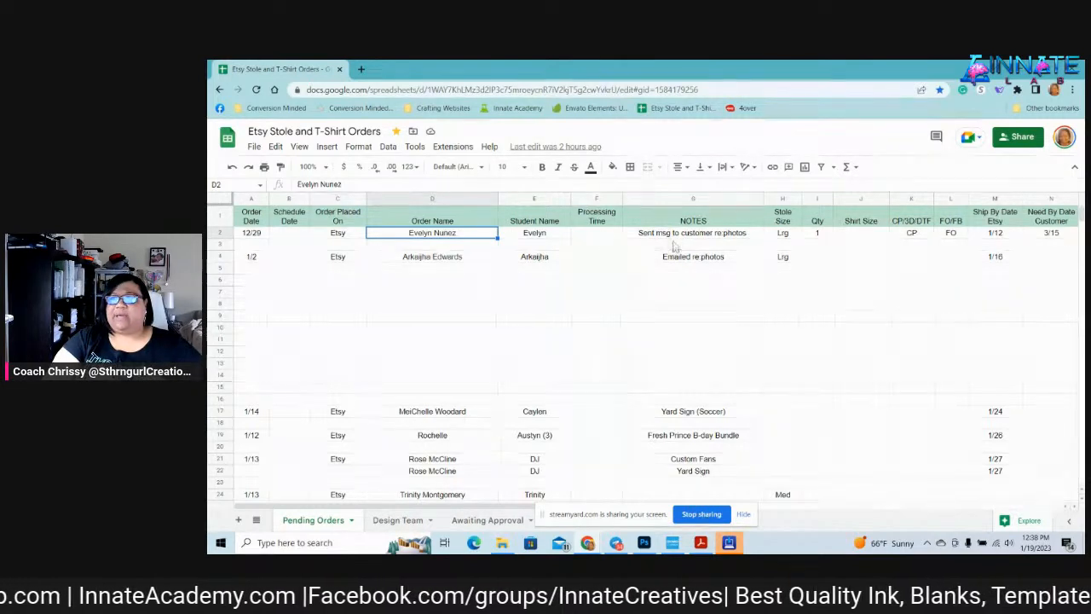
Review the first order's Stole Size choices along with its Qty and Shirt Size fields
{"action": "left_click", "coordinate": [788, 235]}
{"action": "left_click", "coordinate": [792, 238]}
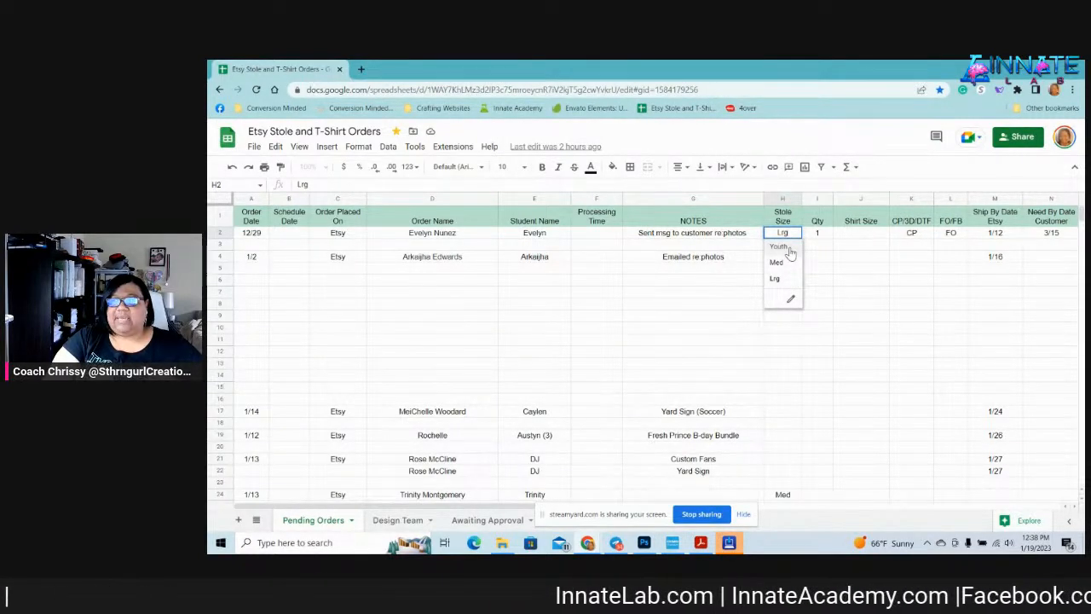
{"action": "left_click", "coordinate": [822, 237]}
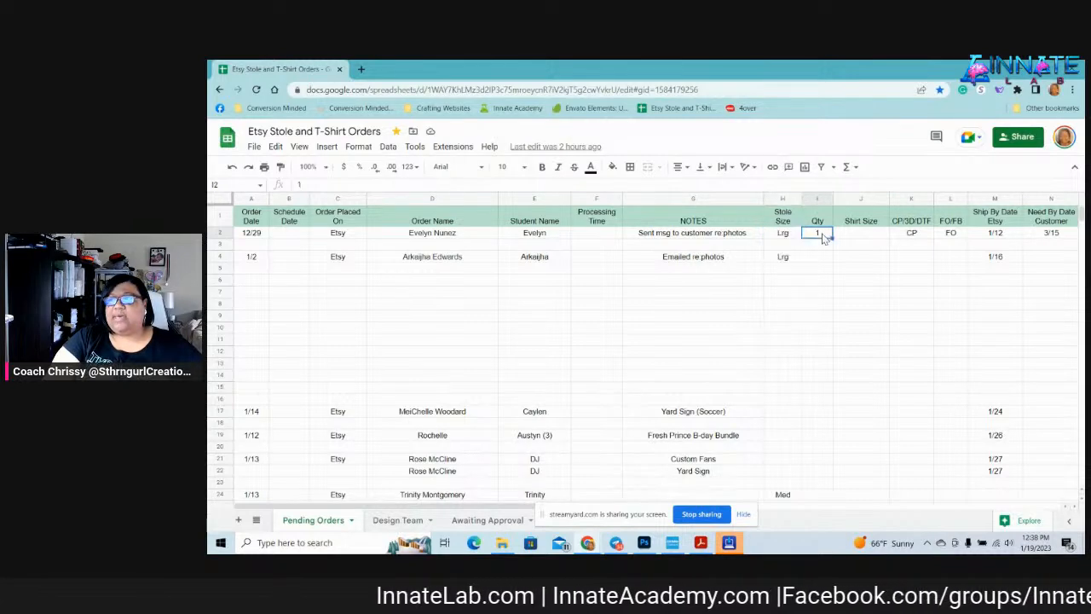
{"action": "left_click", "coordinate": [862, 235]}
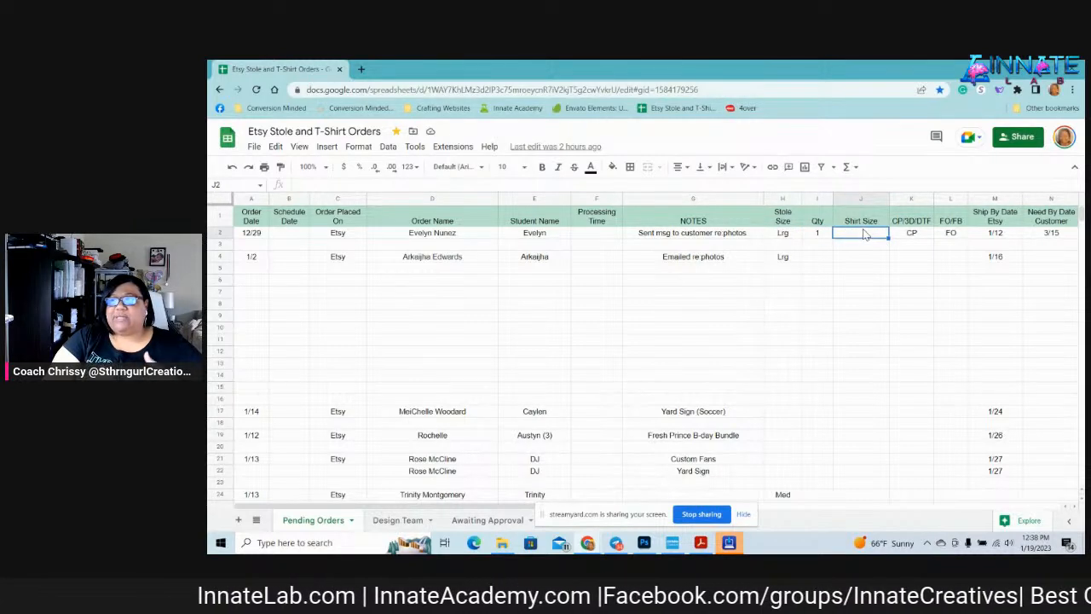
Review the first order's CP/3D/DTF and FO/FB choices and its ship-by and need-by date fields
{"action": "left_click", "coordinate": [911, 232]}
{"action": "left_click", "coordinate": [913, 232]}
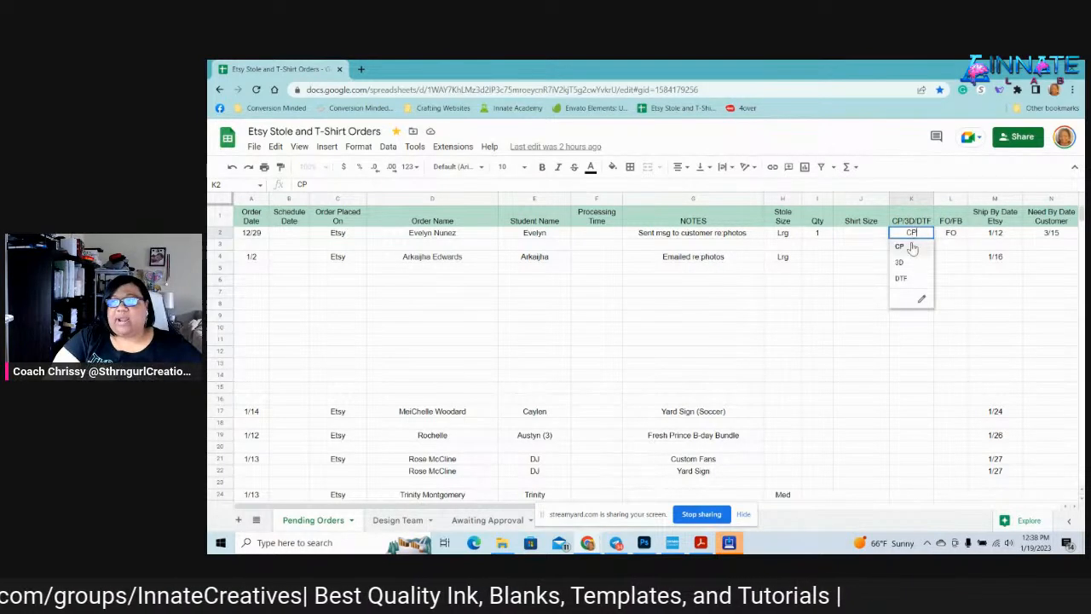
{"action": "left_click", "coordinate": [959, 235]}
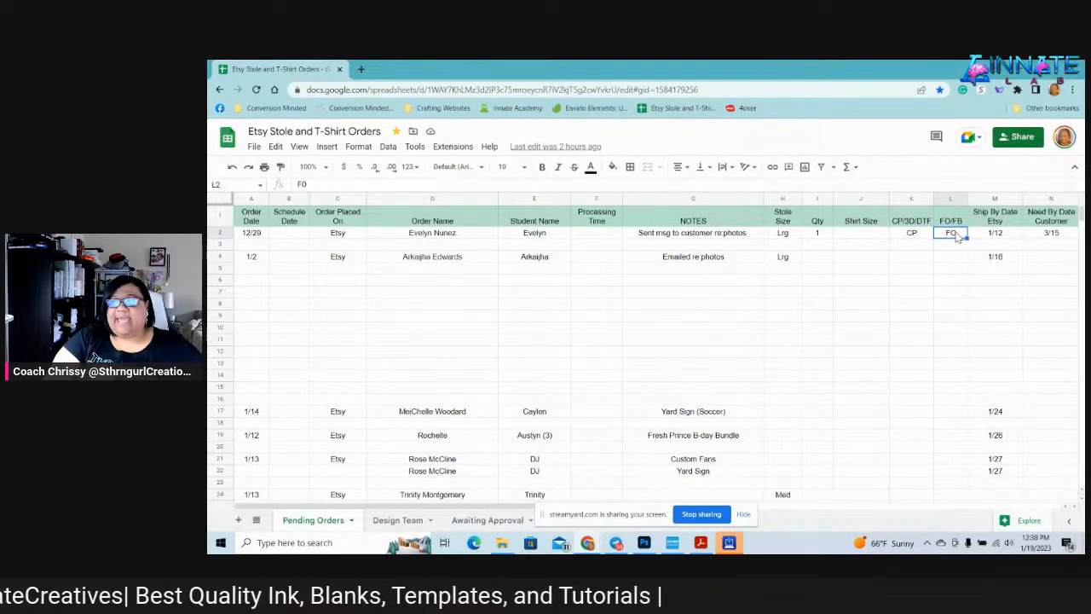
{"action": "left_click", "coordinate": [959, 236]}
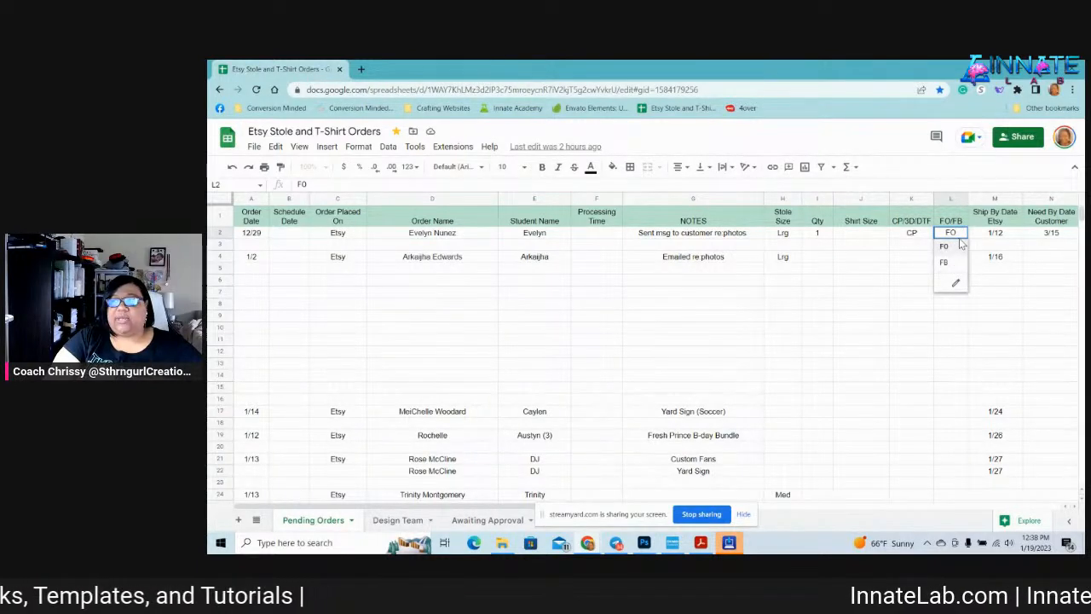
{"action": "left_click", "coordinate": [1003, 239]}
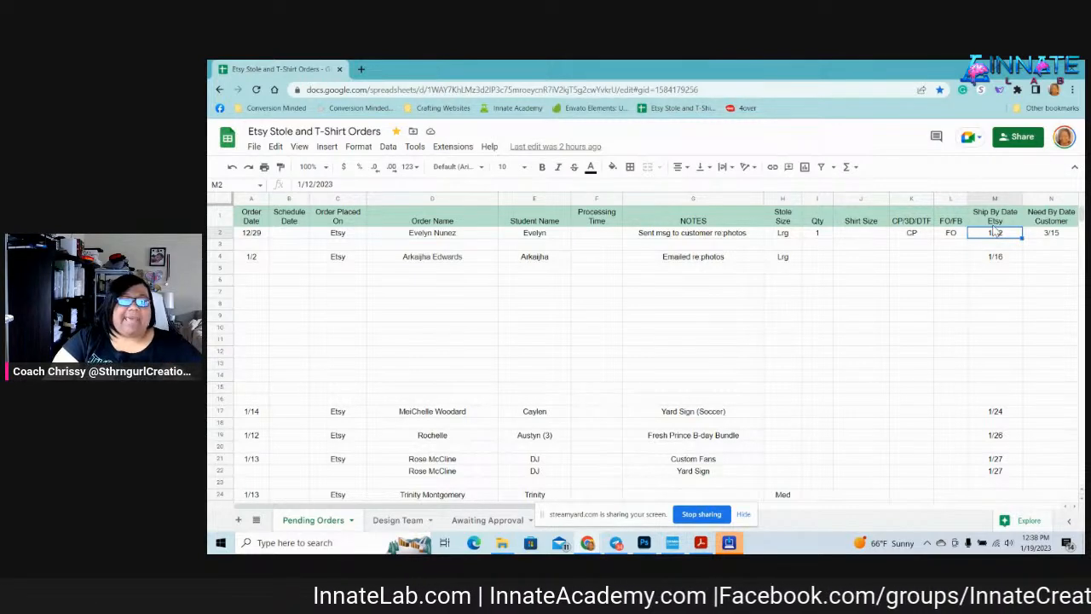
{"action": "left_click", "coordinate": [1046, 236]}
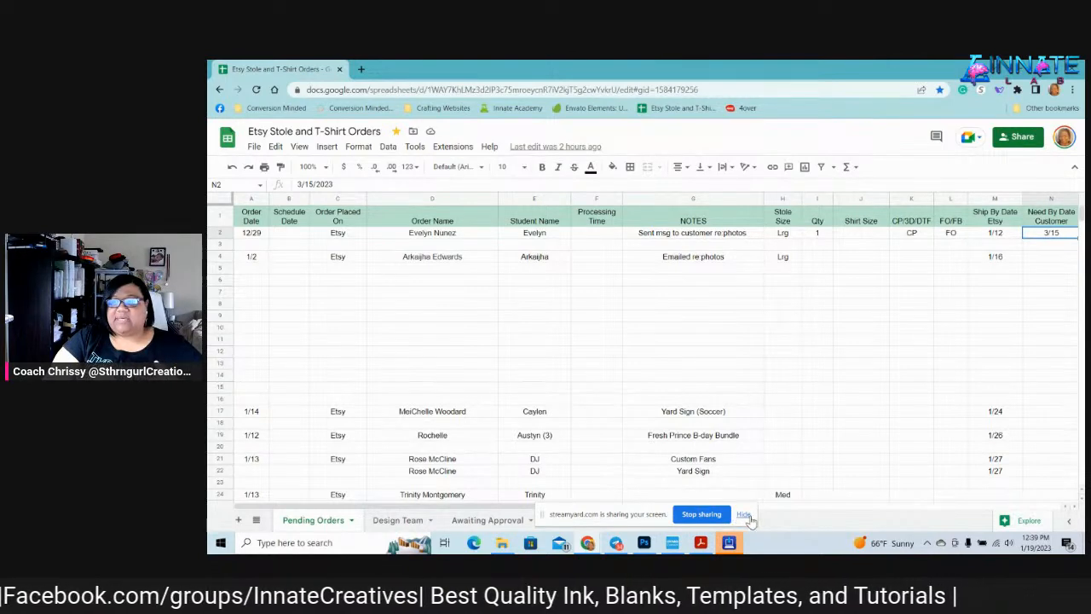
Hide the screen-sharing notice and look through the Awaiting Approval, Ready to Print and Complete sheets
{"action": "left_click", "coordinate": [744, 515]}
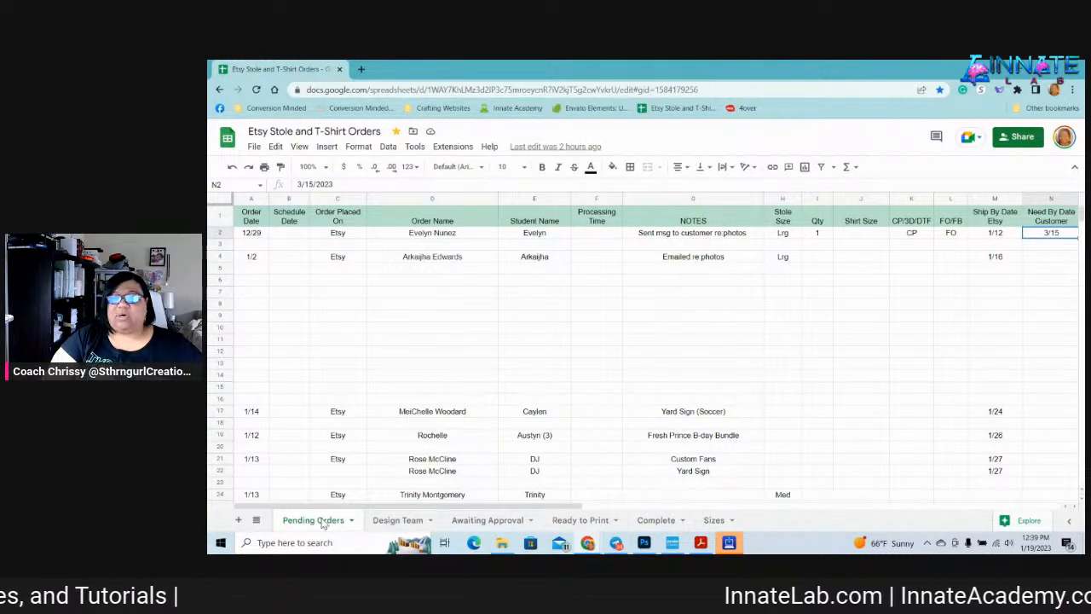
{"action": "left_click", "coordinate": [394, 235]}
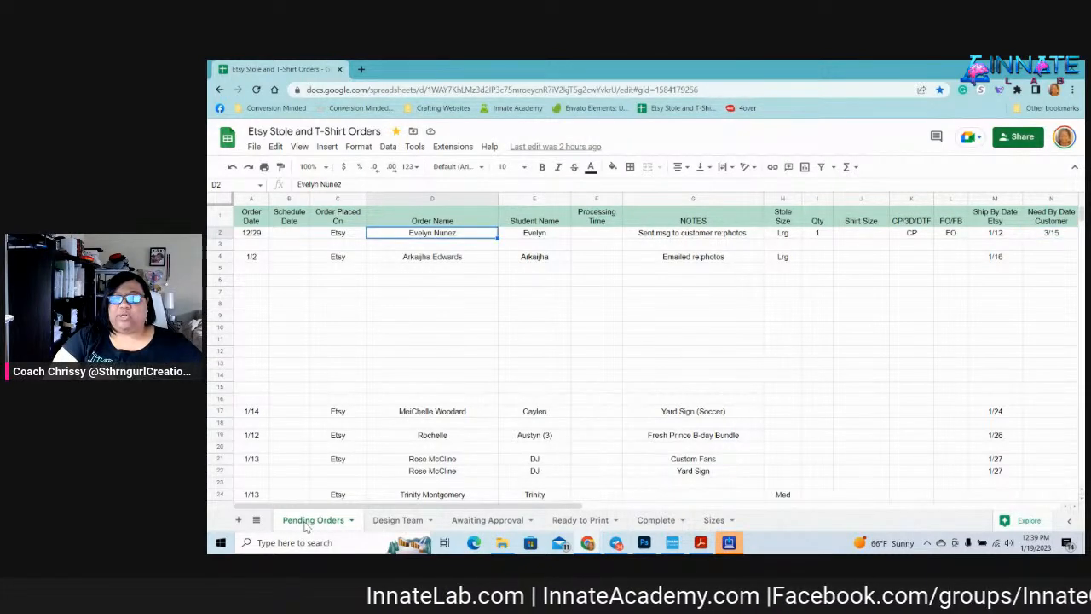
{"action": "left_click", "coordinate": [465, 519]}
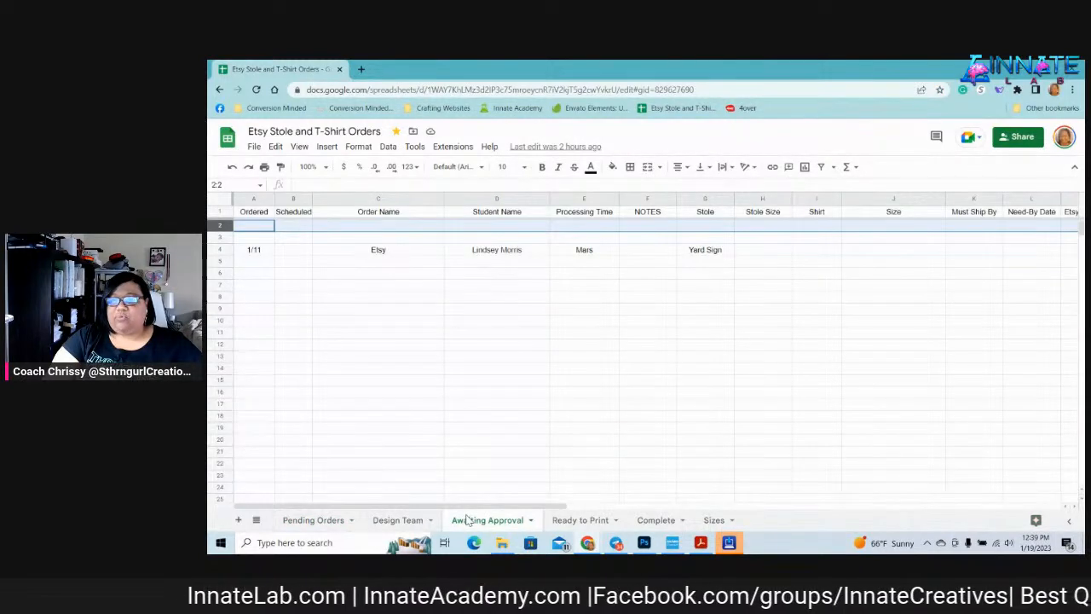
{"action": "left_click", "coordinate": [600, 520]}
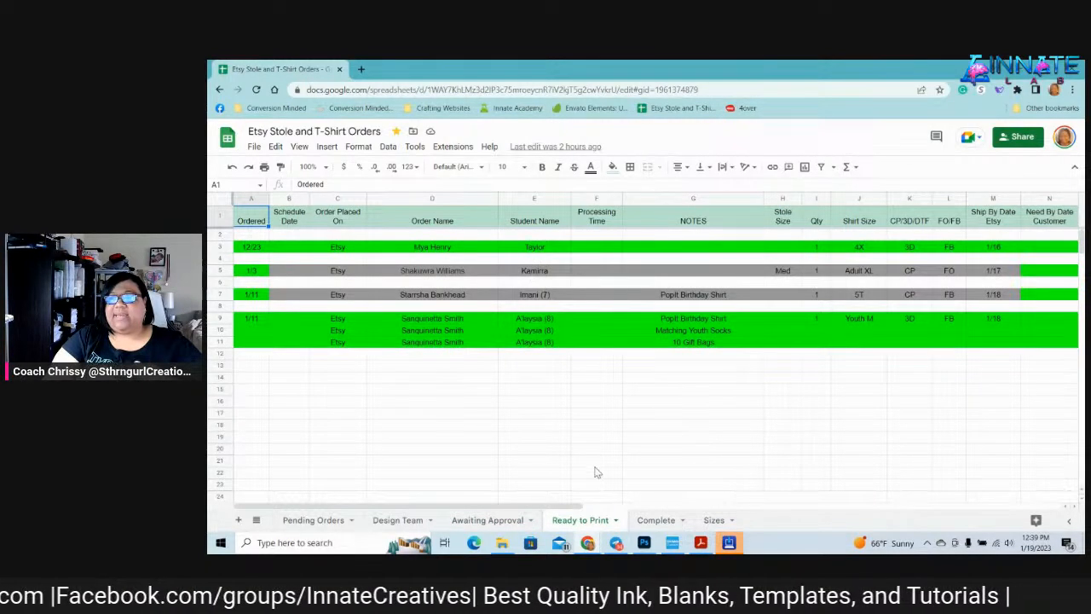
{"action": "left_click", "coordinate": [661, 520]}
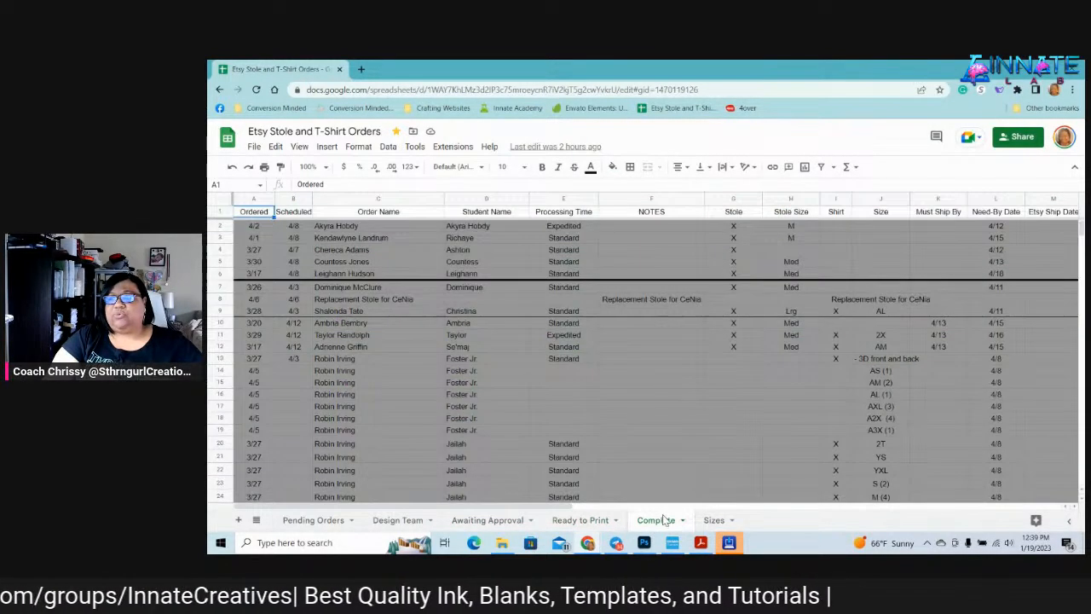
{"action": "scroll", "coordinate": [689, 405], "scroll_direction": "down", "scroll_amount": 10}
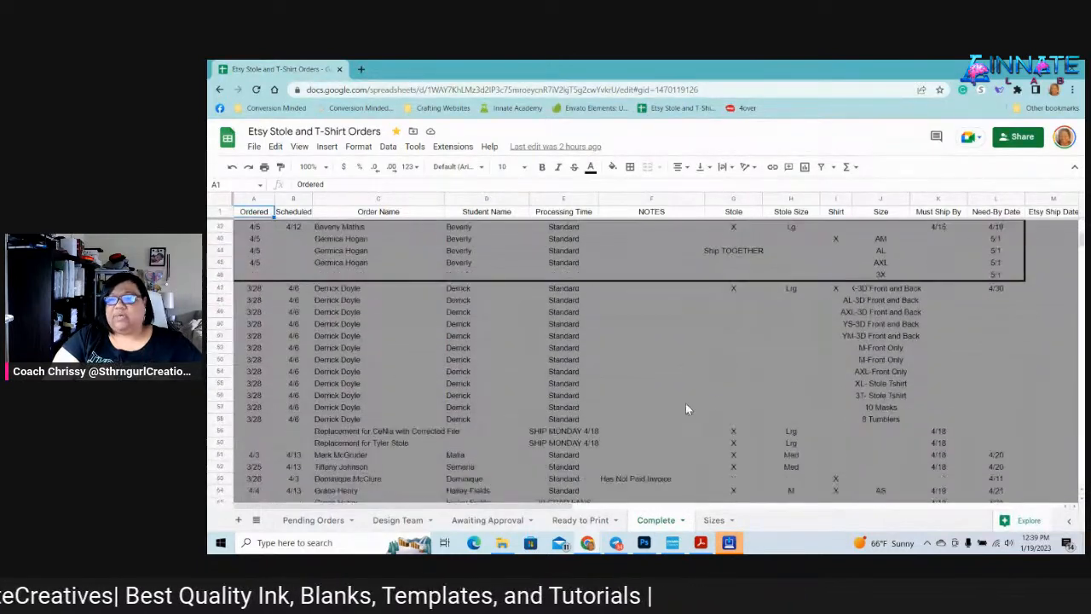
{"action": "scroll", "coordinate": [682, 402], "scroll_direction": "down", "scroll_amount": 5}
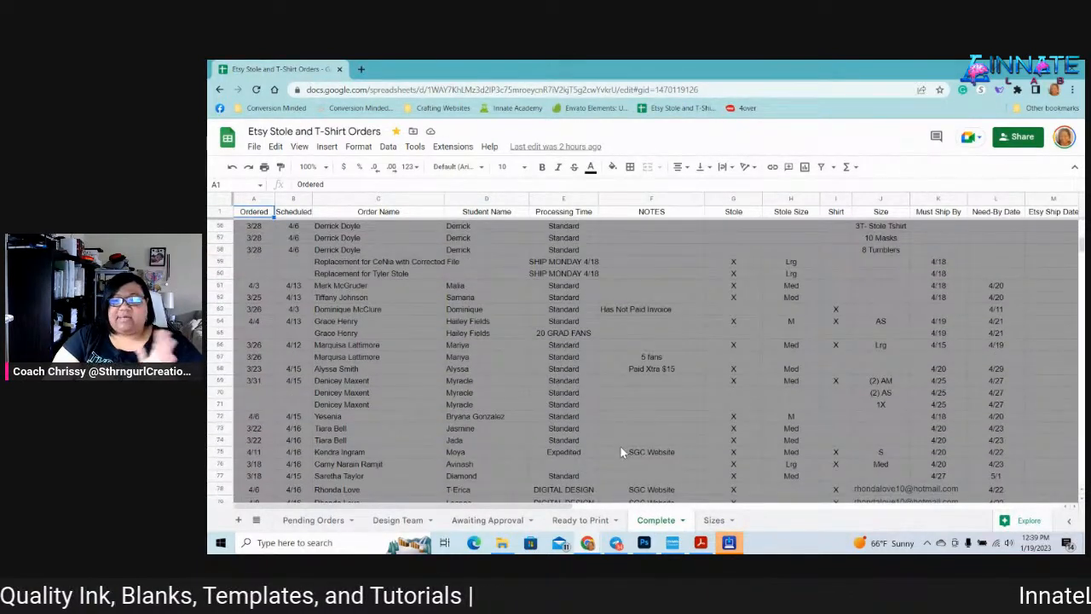
Return to the Ready to Print sheet and examine the color-coded order rows
{"action": "left_click", "coordinate": [580, 519]}
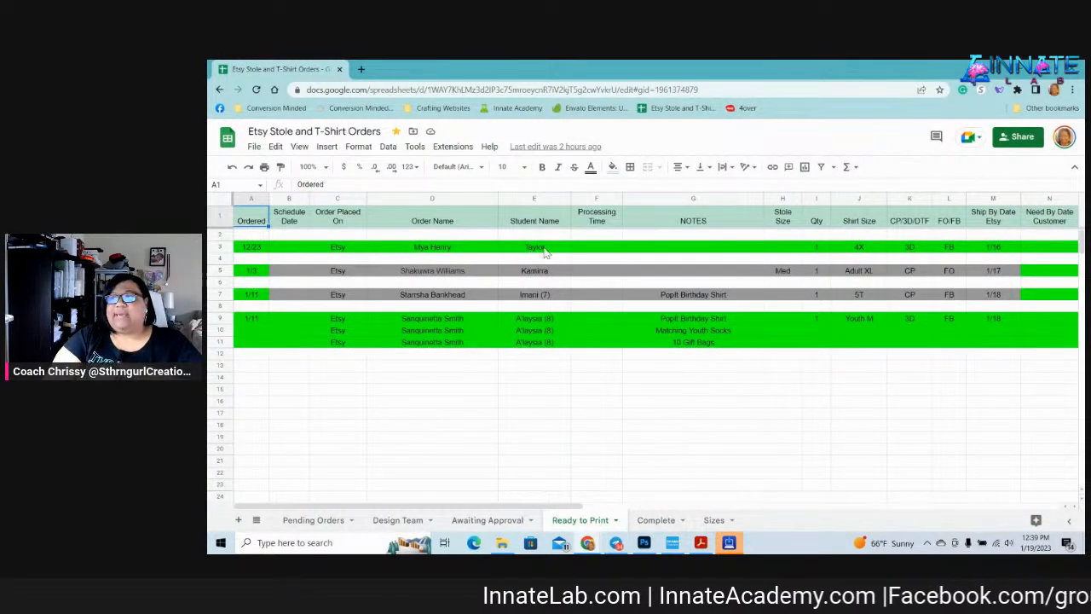
{"action": "left_click", "coordinate": [704, 252]}
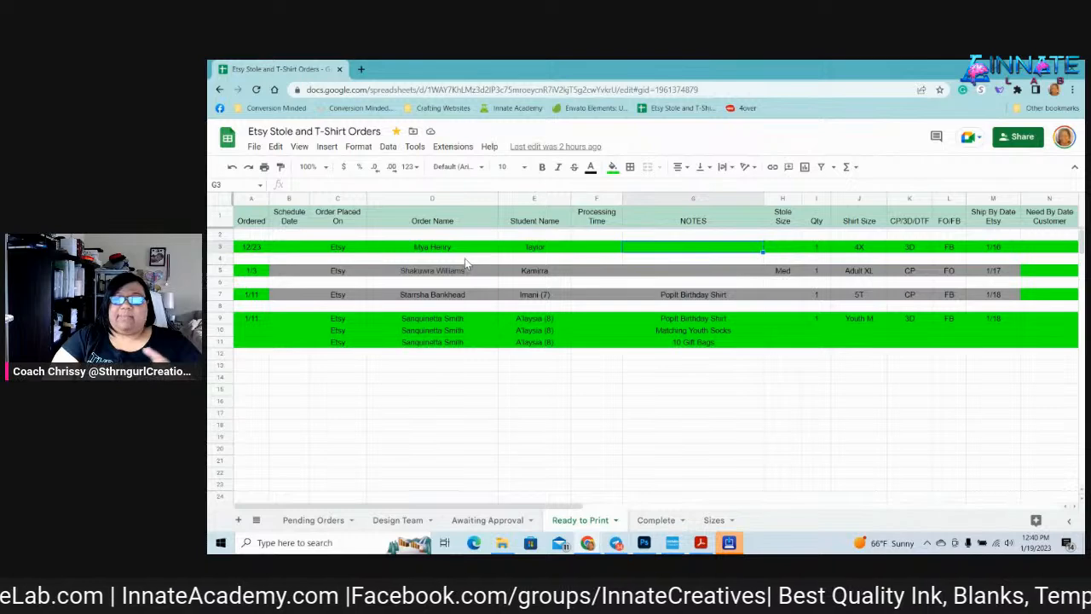
{"action": "left_click", "coordinate": [426, 320]}
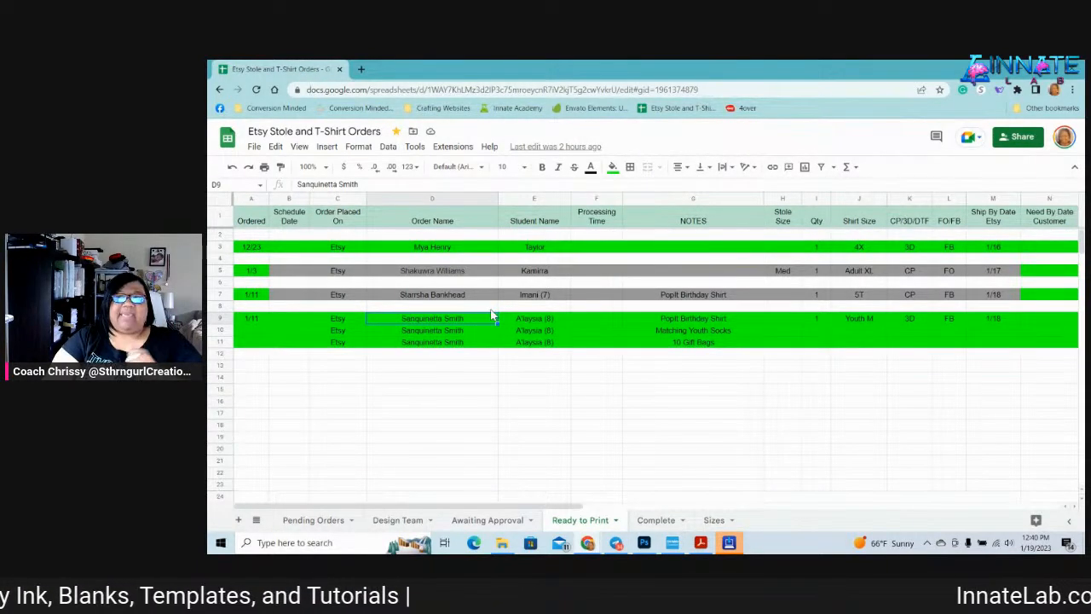
Show the Pending Orders sheet again and move the spreadsheet aside to return to the yard sign design in Photoshop
{"action": "left_click", "coordinate": [312, 522]}
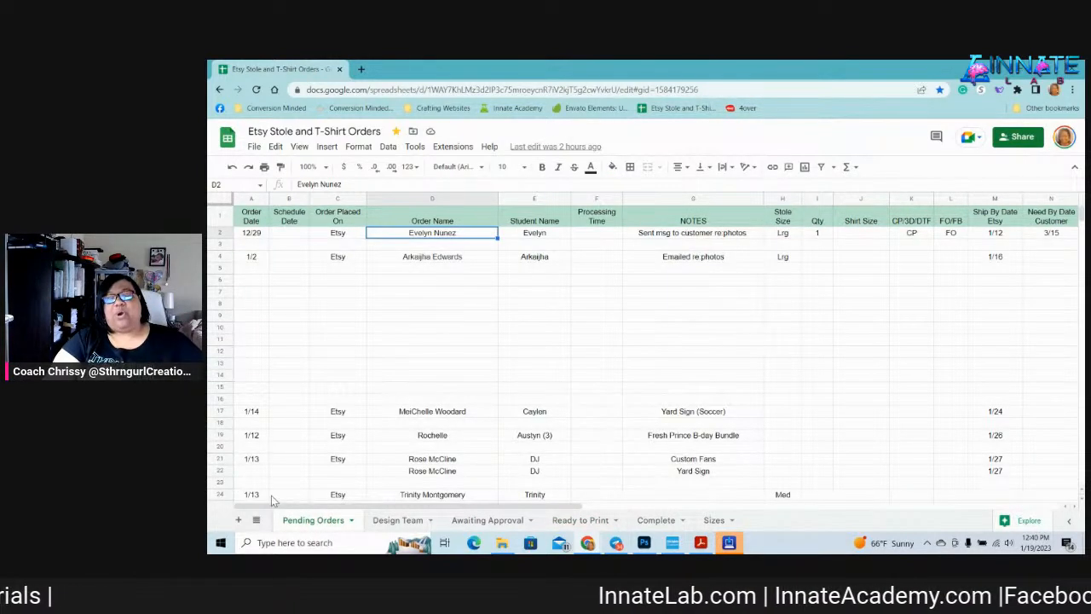
{"action": "left_click_drag", "start_coordinate": [503, 67], "coordinate": [209, 215]}
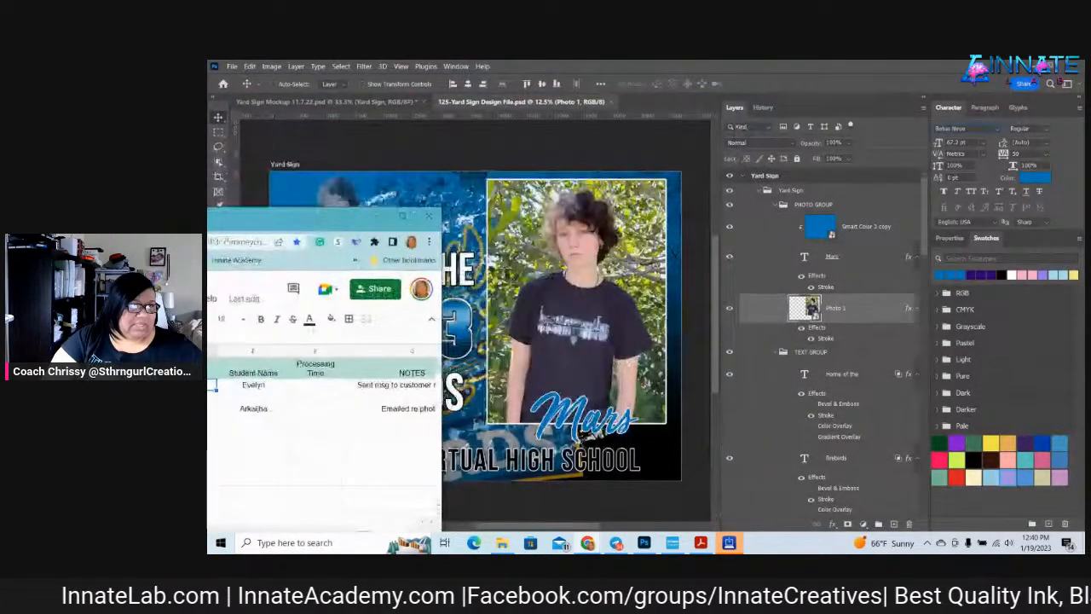
{"action": "left_click_drag", "start_coordinate": [208, 214], "coordinate": [207, 215]}
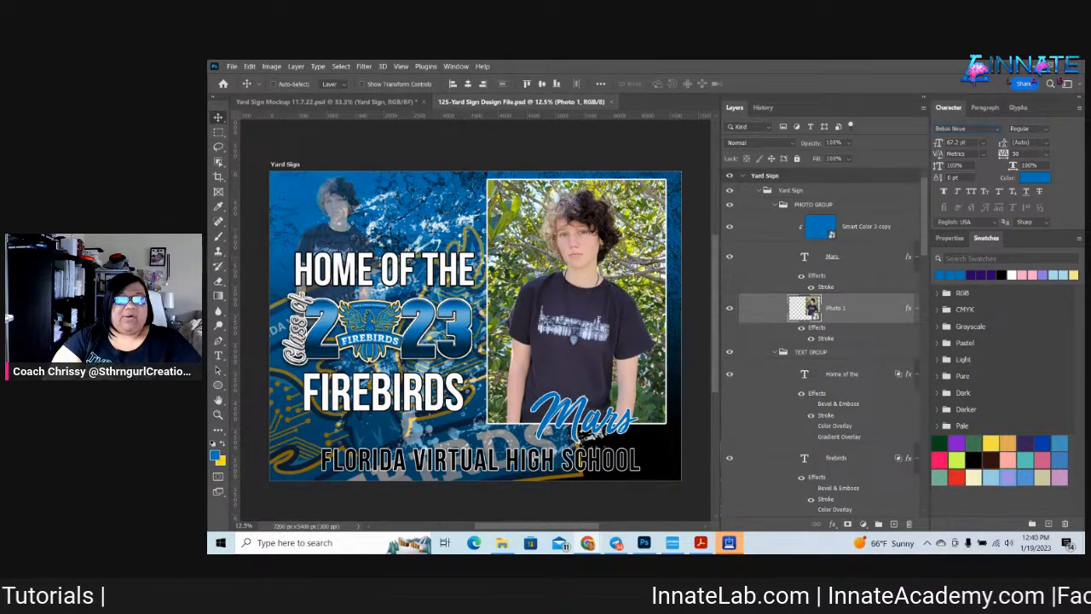
Bring back the order spreadsheet to check the first order's Schedule Date field, and return to the Photoshop design
{"action": "left_click_drag", "start_coordinate": [210, 249], "coordinate": [711, 64]}
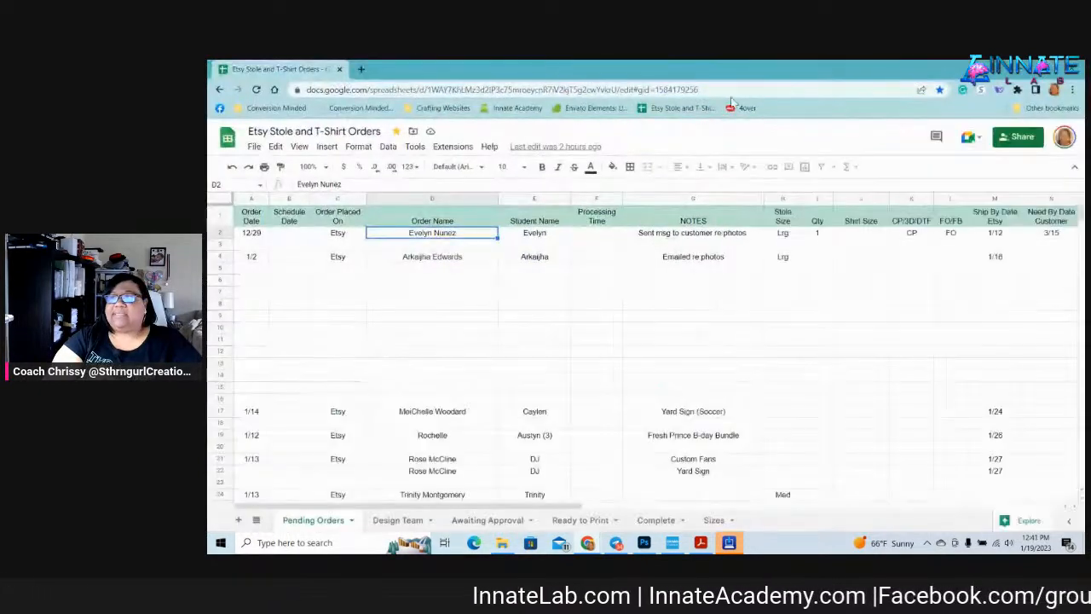
{"action": "left_click", "coordinate": [293, 233]}
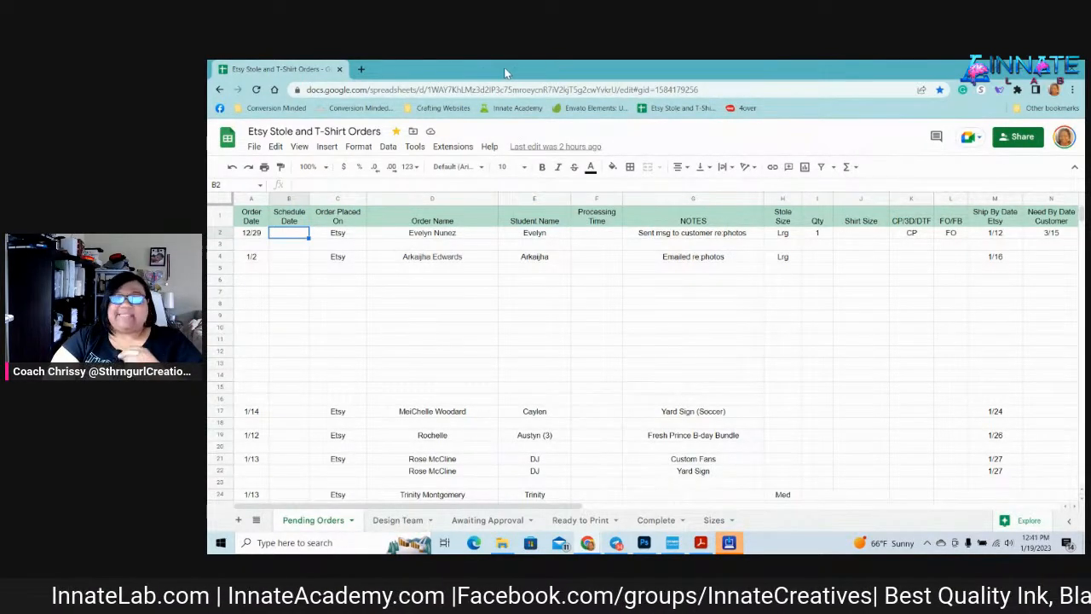
{"action": "left_click_drag", "start_coordinate": [530, 72], "coordinate": [226, 216]}
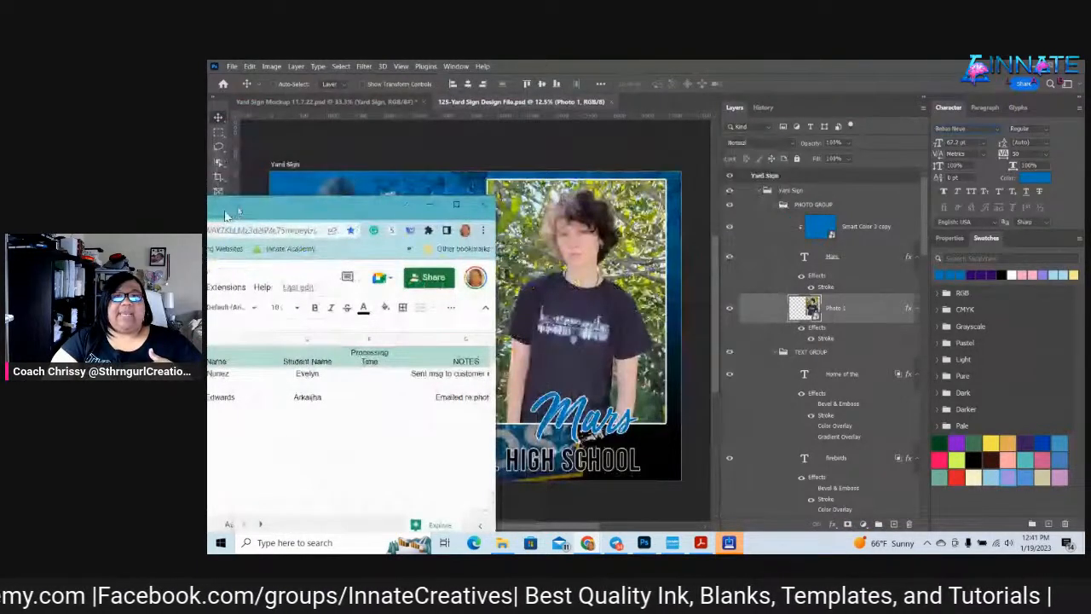
{"action": "left_click_drag", "start_coordinate": [226, 216], "coordinate": [208, 216]}
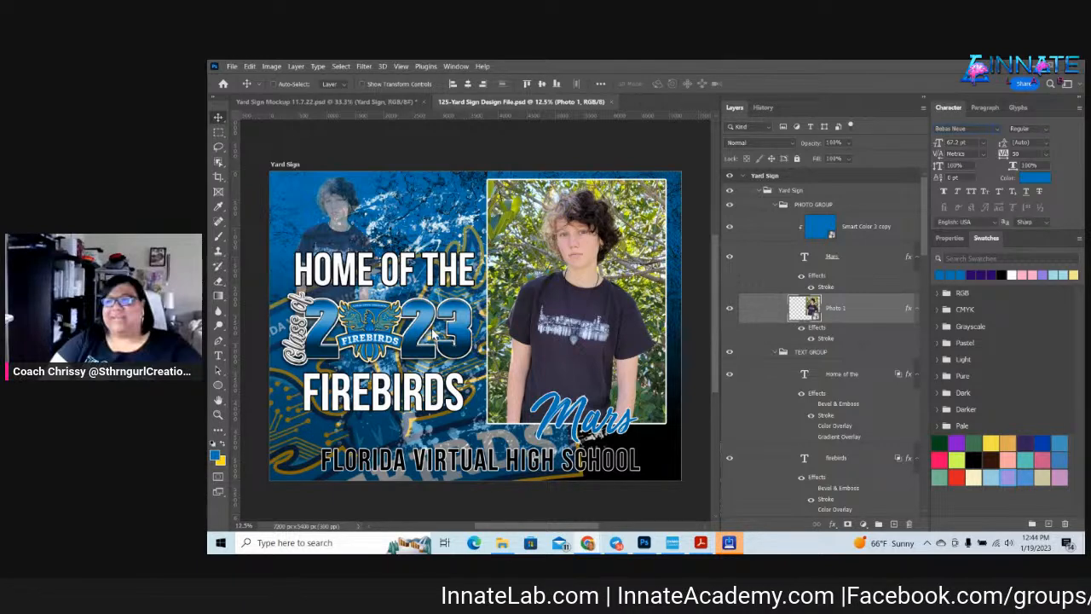
Open the Photo 1 smart object's contents and place the embedded portrait of the student in the white shirt above the existing photo
{"action": "right_click", "coordinate": [577, 321]}
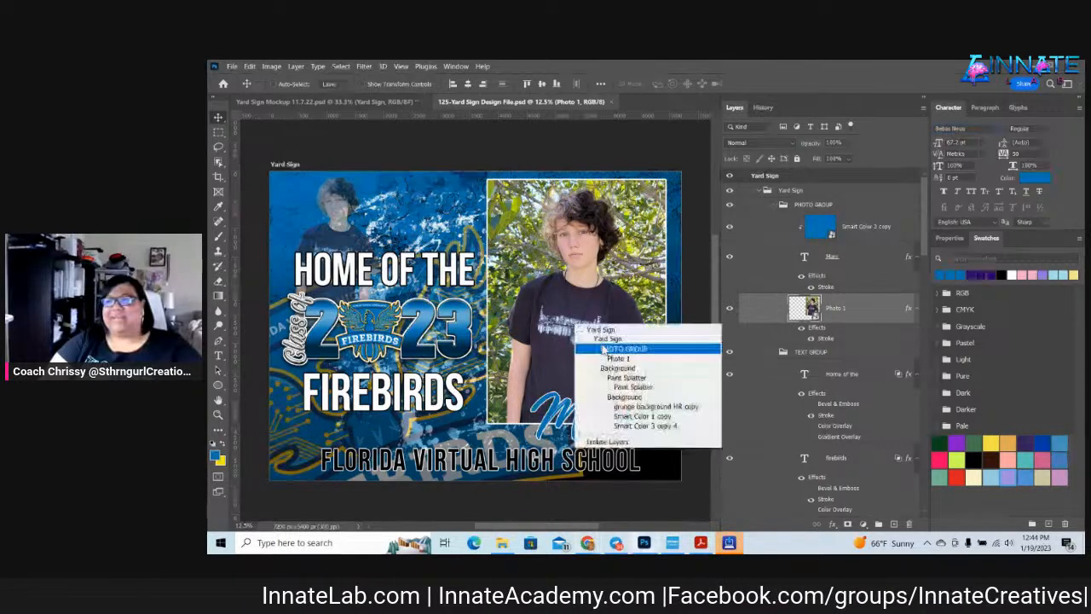
{"action": "left_click", "coordinate": [620, 359]}
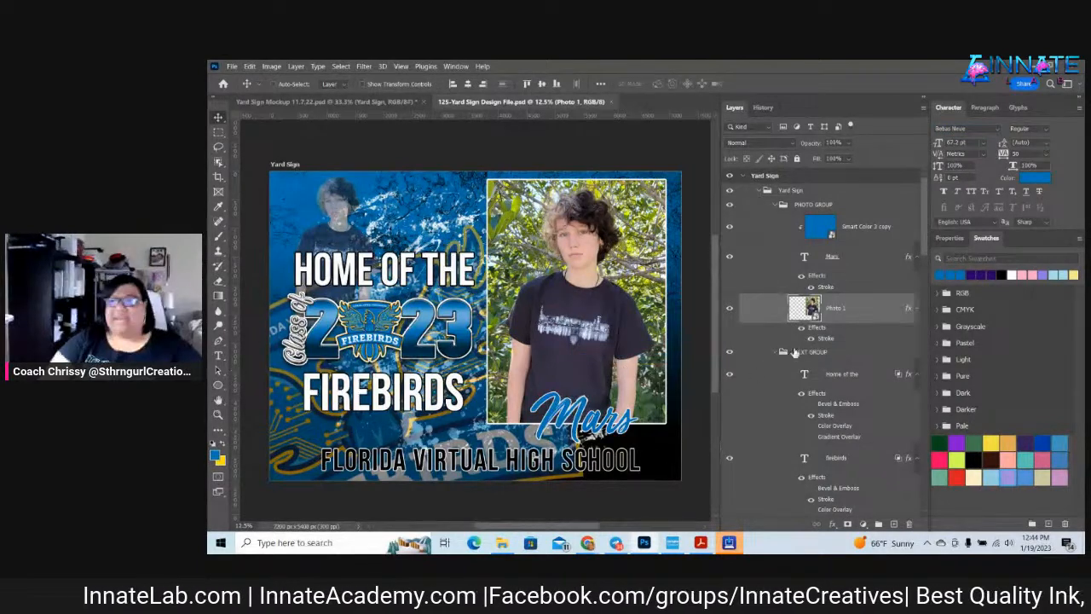
{"action": "double_click", "coordinate": [816, 313]}
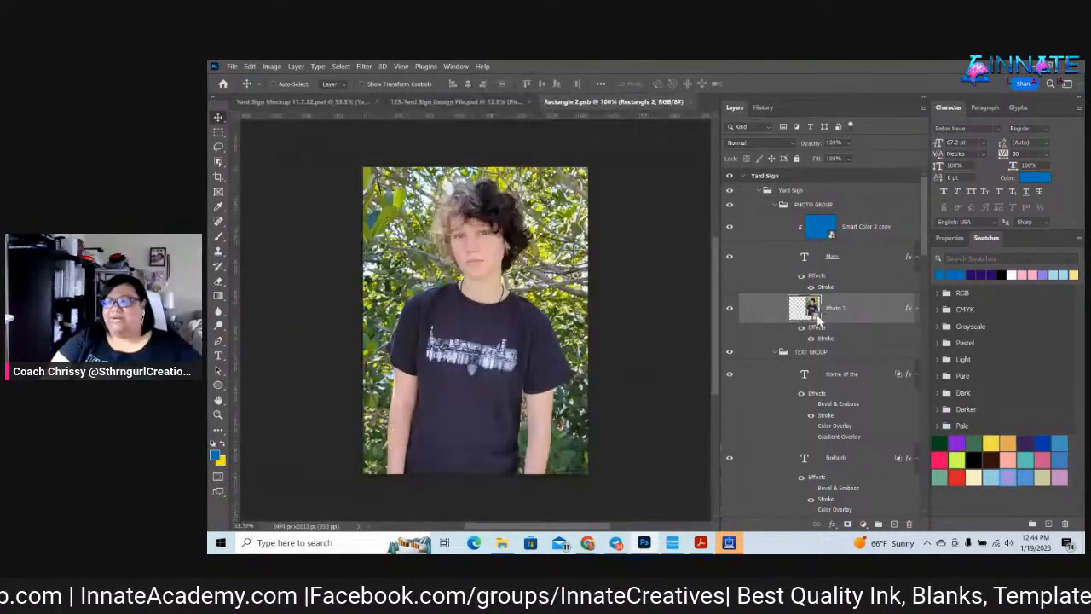
{"action": "left_click", "coordinate": [231, 66]}
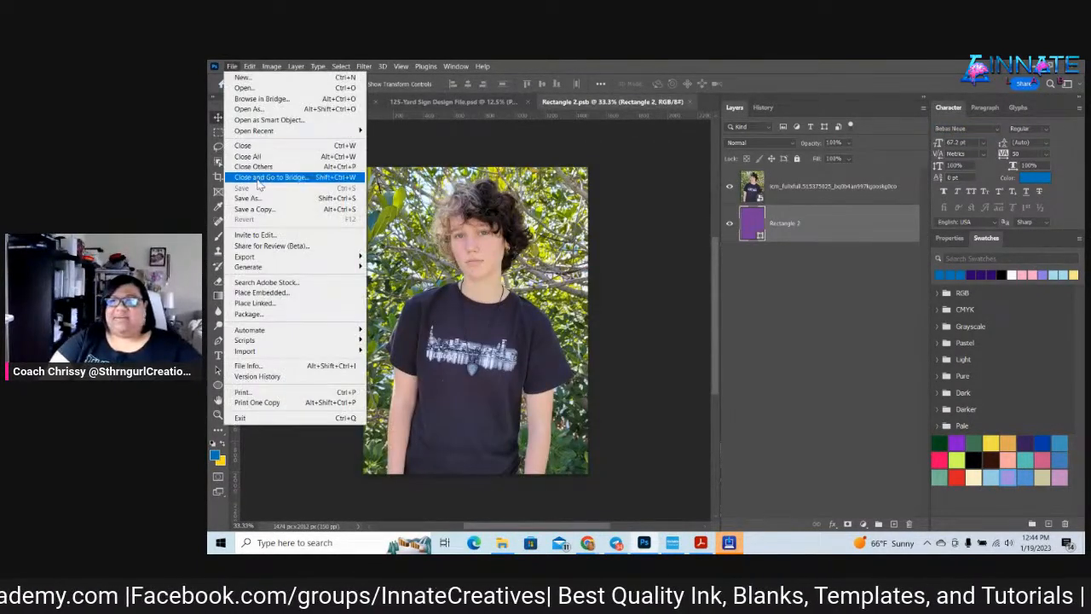
{"action": "left_click", "coordinate": [260, 292]}
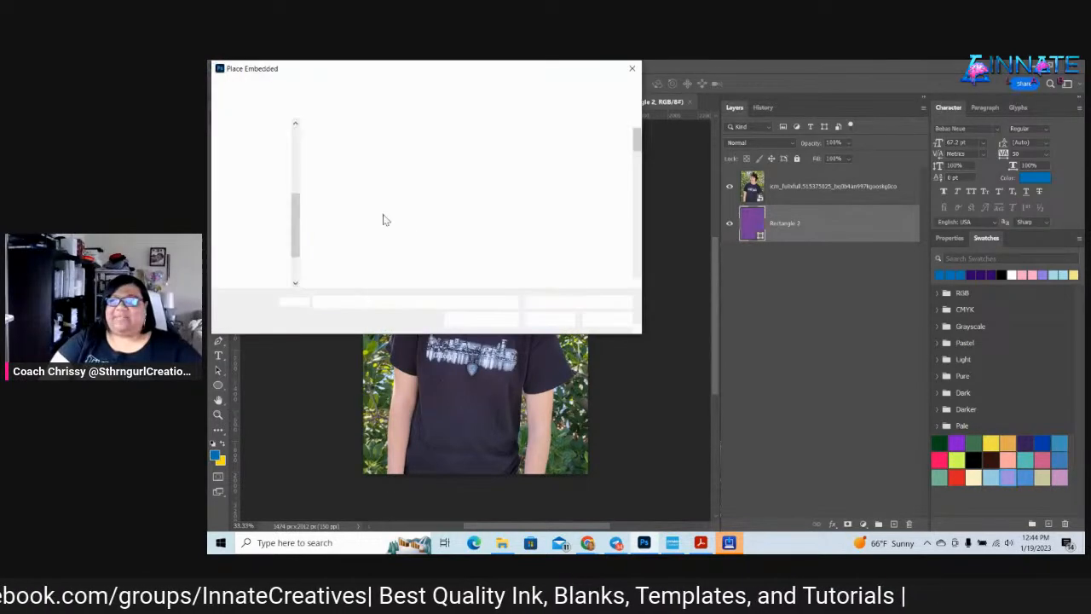
{"action": "left_click_drag", "start_coordinate": [396, 71], "coordinate": [208, 183]}
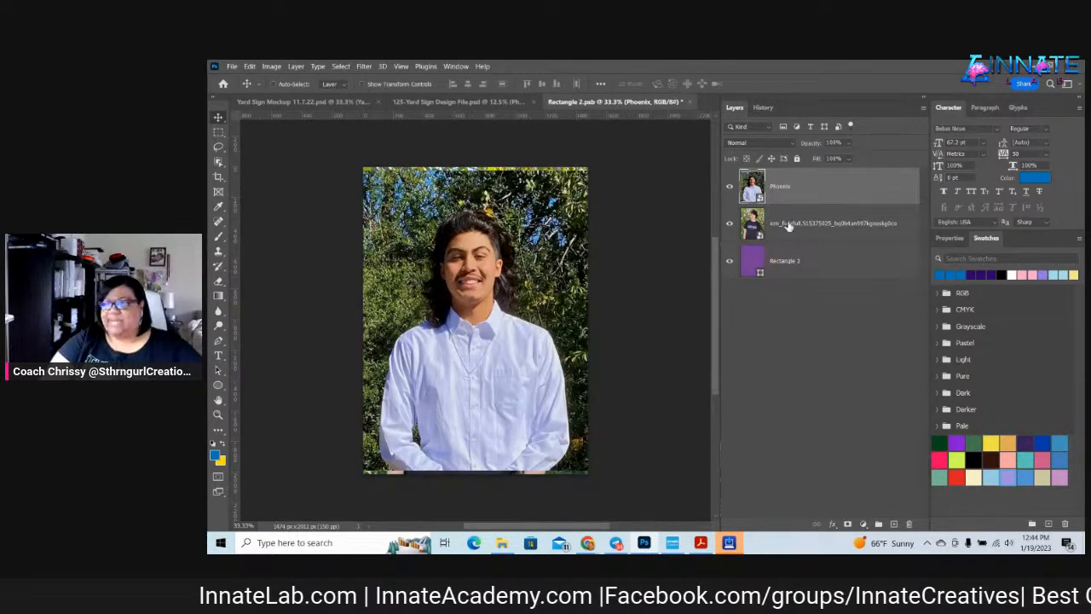
Hide the old photo and enlarge the new portrait to about 107% so it covers the canvas, saving and closing the smart object
{"action": "left_click", "coordinate": [801, 220]}
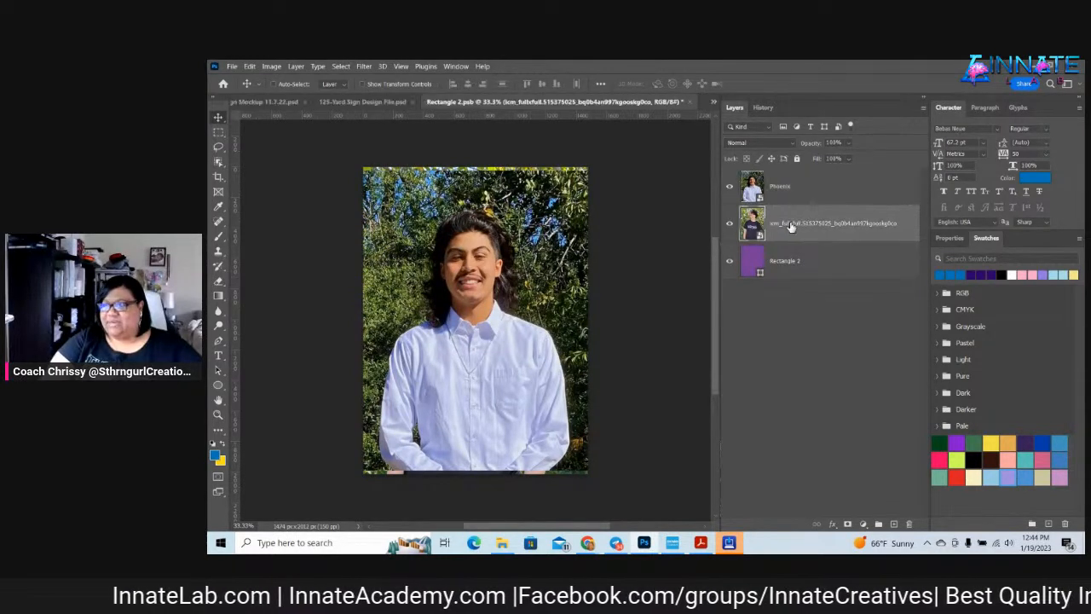
{"action": "left_click", "coordinate": [731, 224]}
{"action": "left_click", "coordinate": [822, 187]}
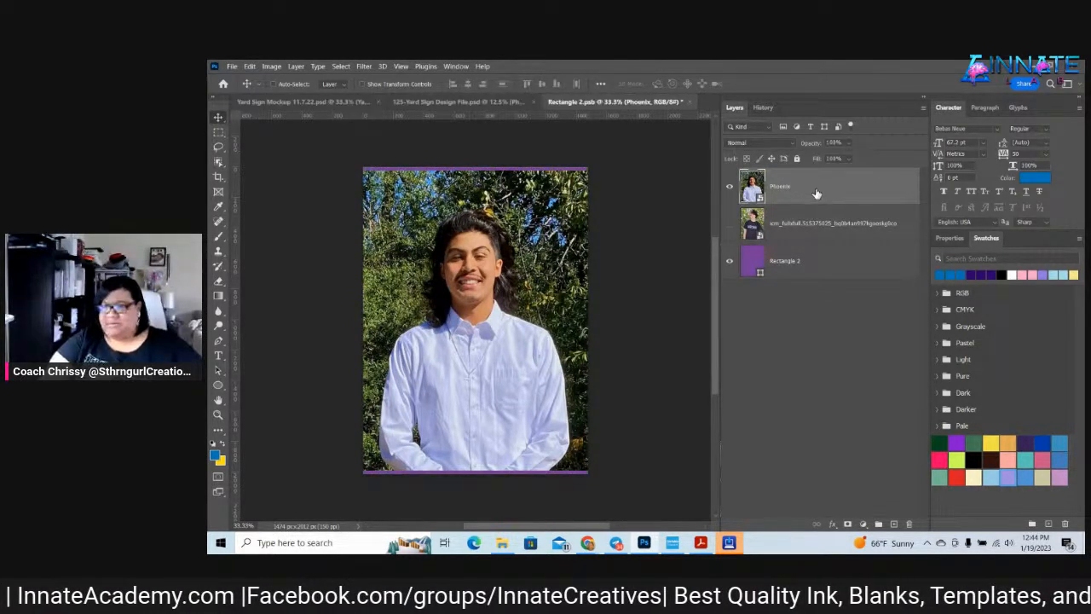
{"action": "key", "text": "ctrl+t"}
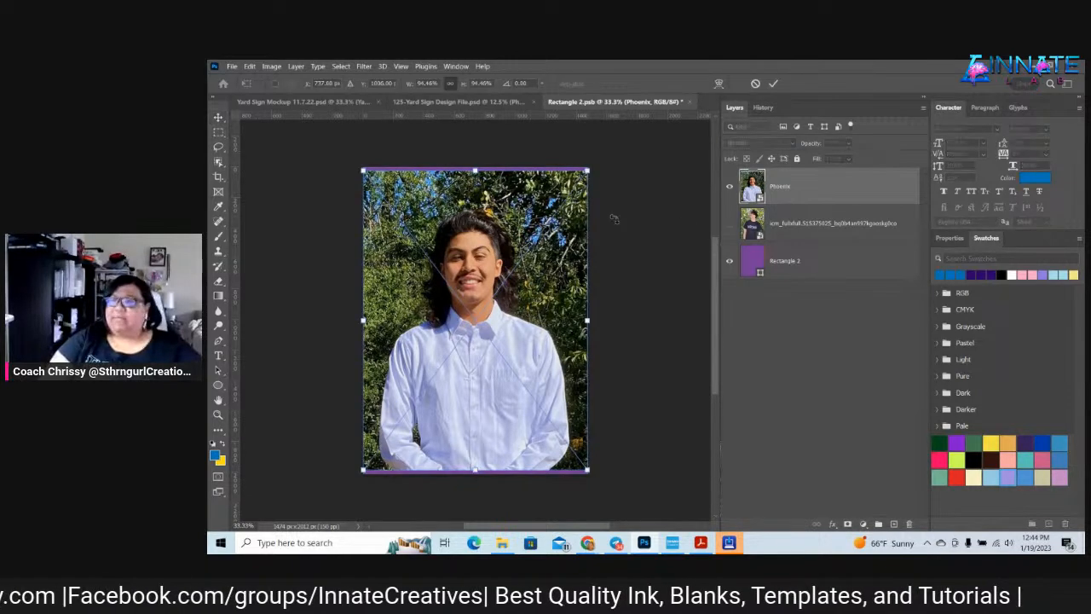
{"action": "left_click_drag", "start_coordinate": [475, 171], "coordinate": [479, 160]}
{"action": "left_click_drag", "start_coordinate": [475, 470], "coordinate": [474, 491]}
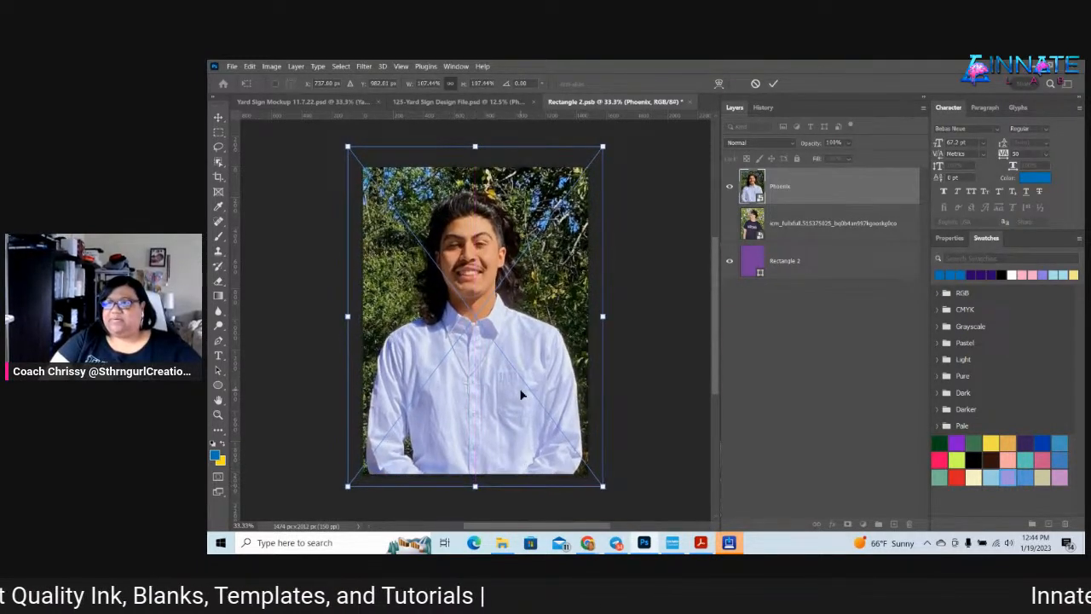
{"action": "key", "text": "Return"}
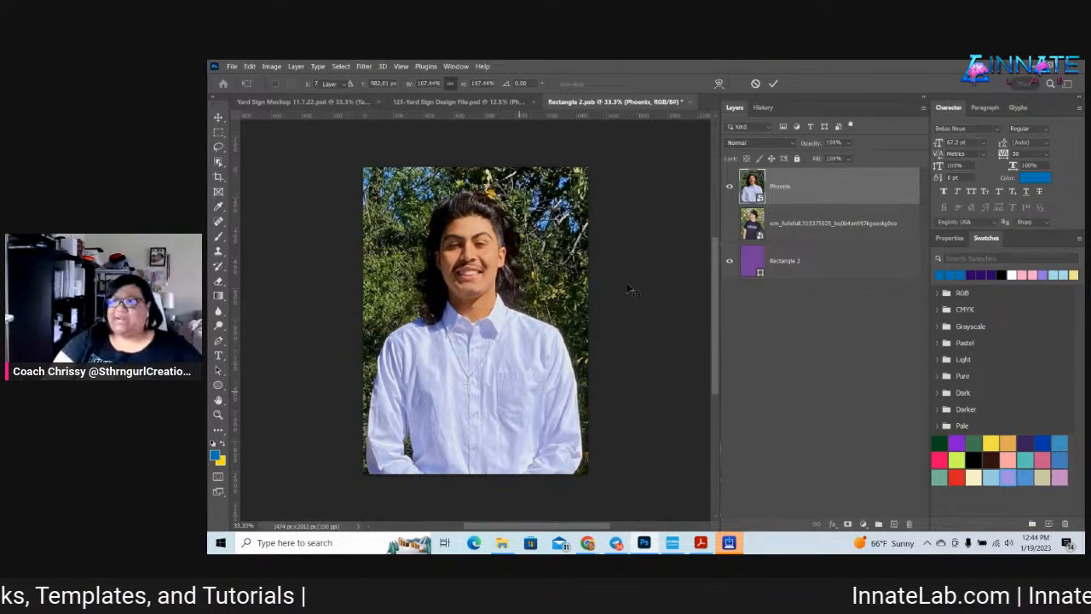
{"action": "left_click", "coordinate": [692, 102]}
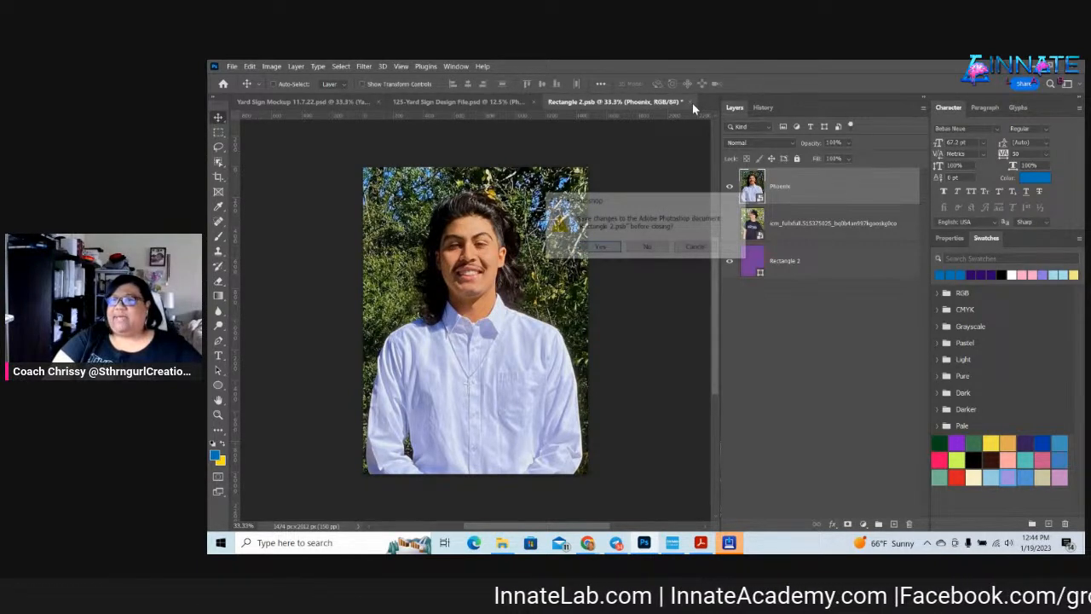
{"action": "left_click", "coordinate": [600, 247]}
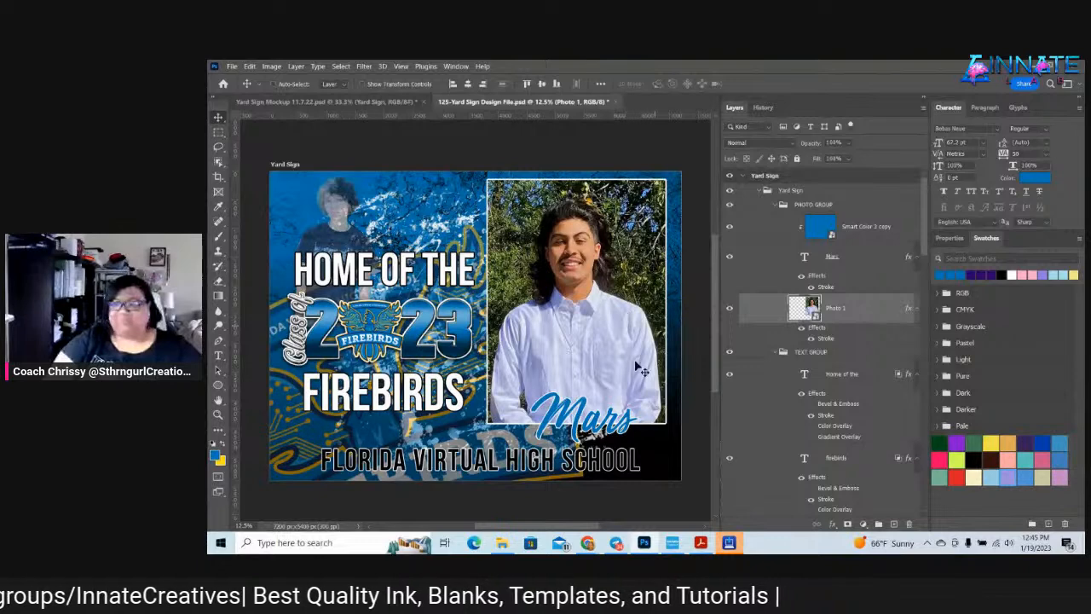
Replace the script name text at the photo's lower edge with the new student's first name
{"action": "right_click", "coordinate": [583, 427]}
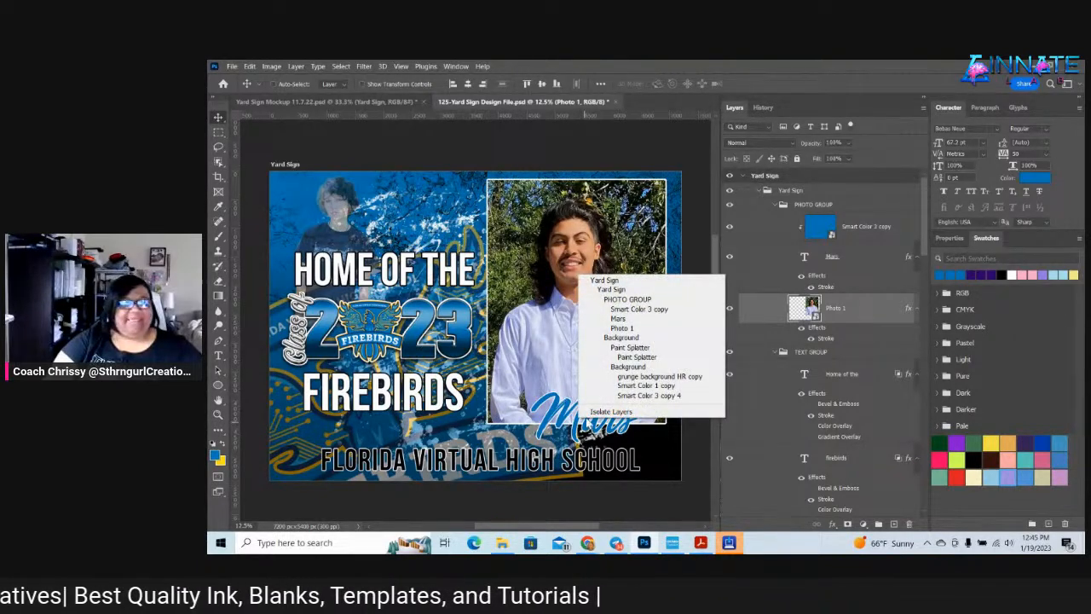
{"action": "left_click", "coordinate": [630, 320]}
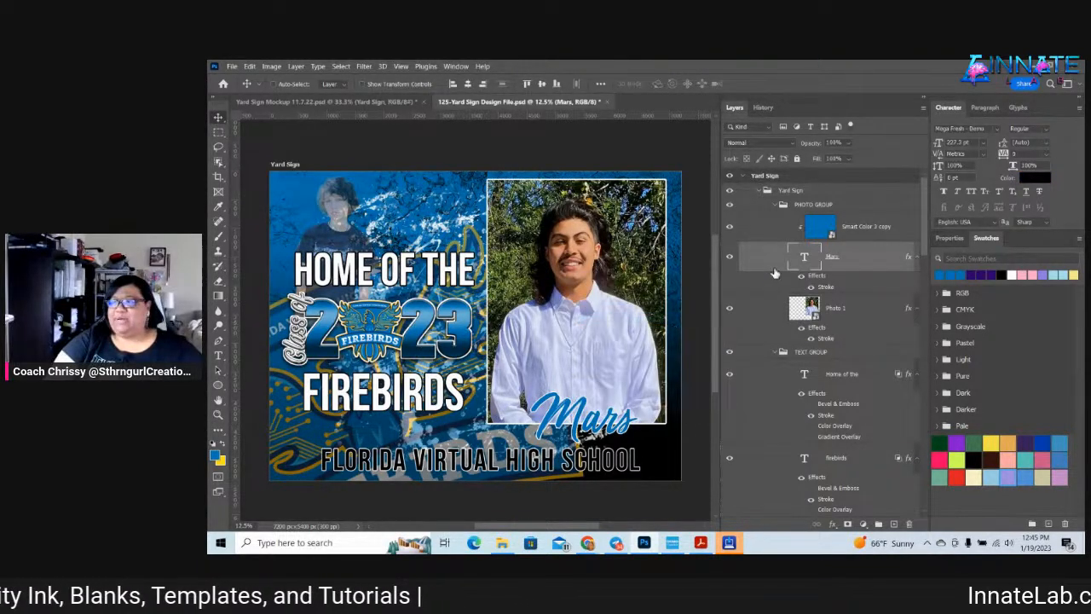
{"action": "double_click", "coordinate": [805, 258]}
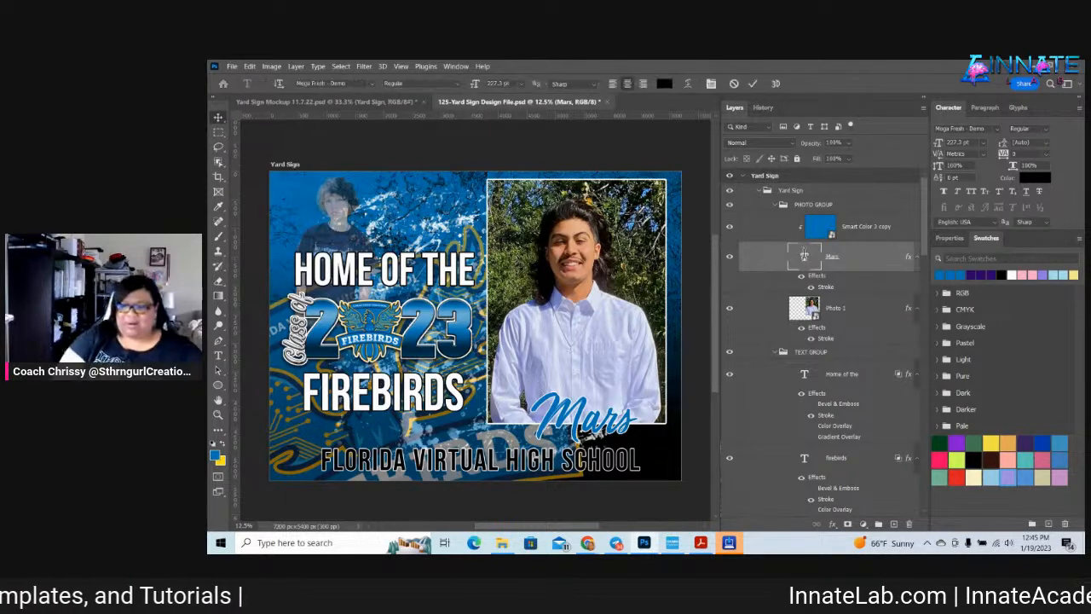
{"action": "type", "text": "Phoenix"}
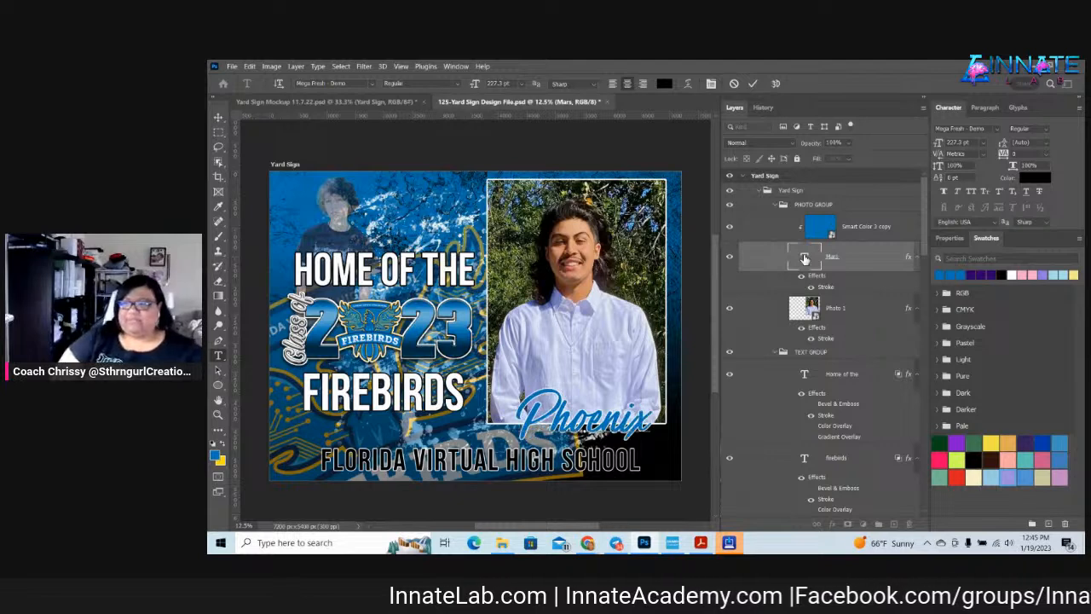
{"action": "key", "text": "ctrl+Return"}
{"action": "key", "text": "v"}
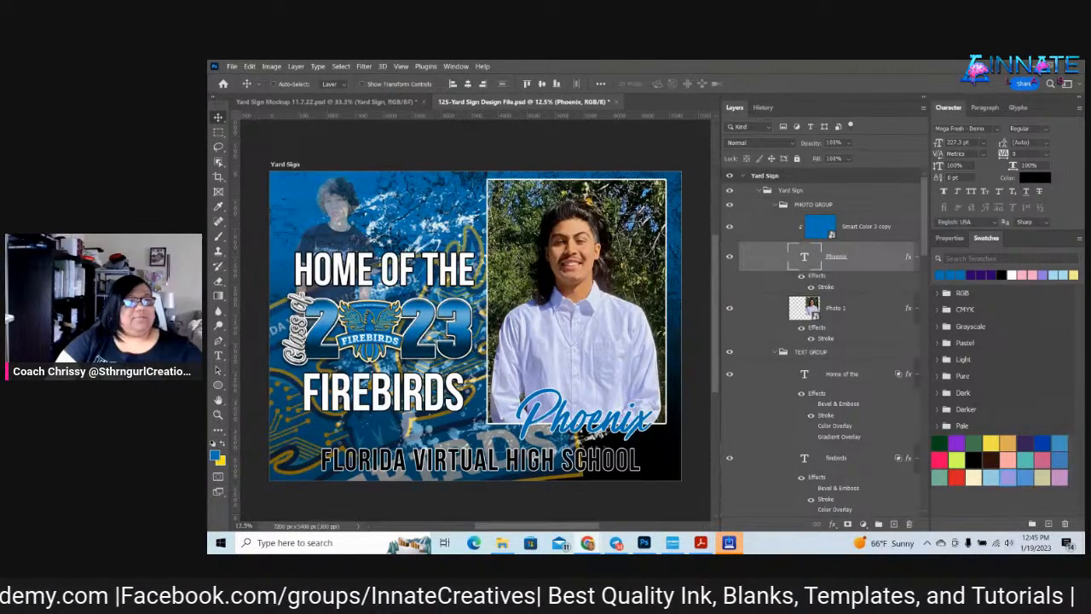
Open the SchoolLogo-1 smart object's contents and place the embedded purple D mustang logo (6890) above the Firebirds crest
{"action": "right_click", "coordinate": [376, 322]}
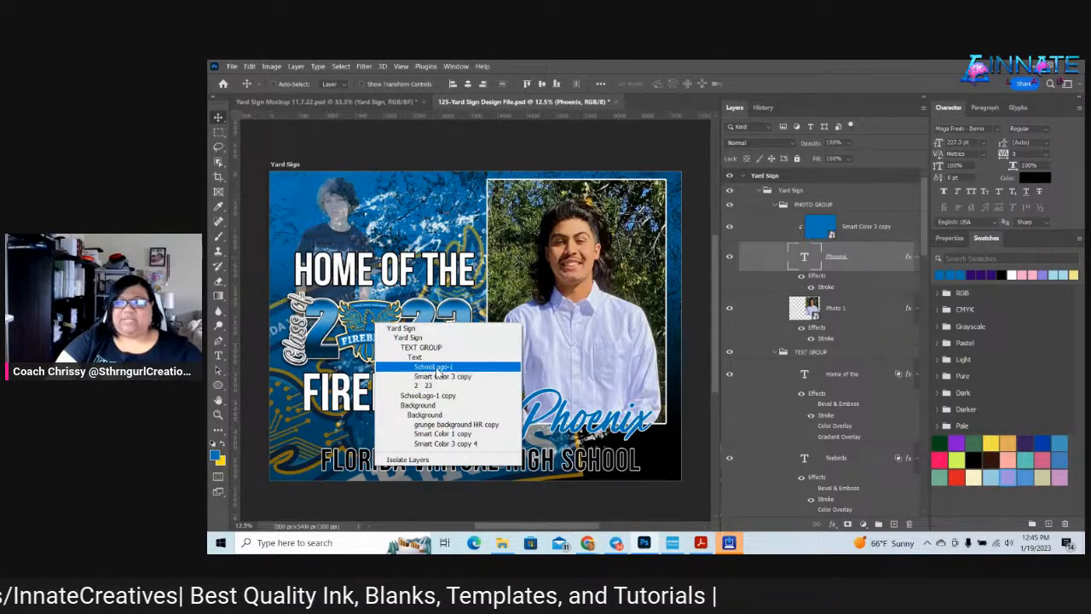
{"action": "left_click", "coordinate": [434, 368]}
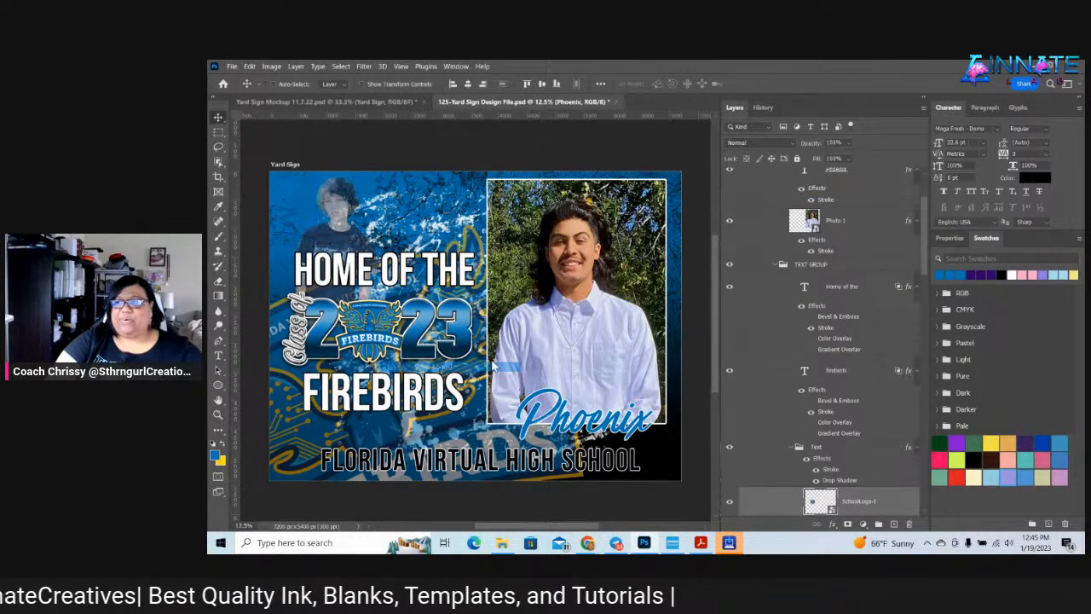
{"action": "double_click", "coordinate": [831, 509]}
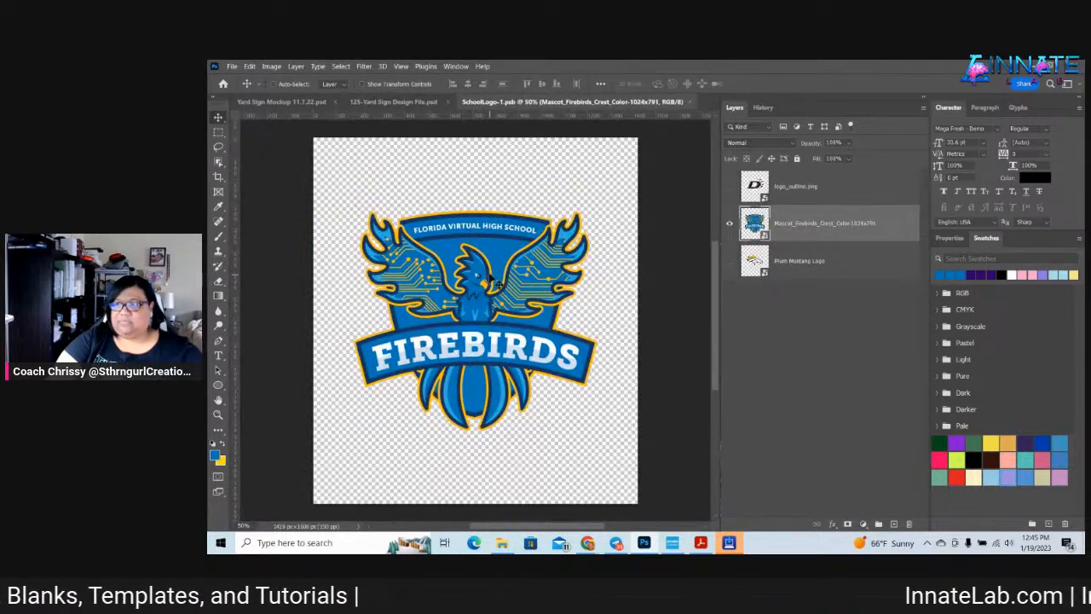
{"action": "left_click", "coordinate": [231, 65]}
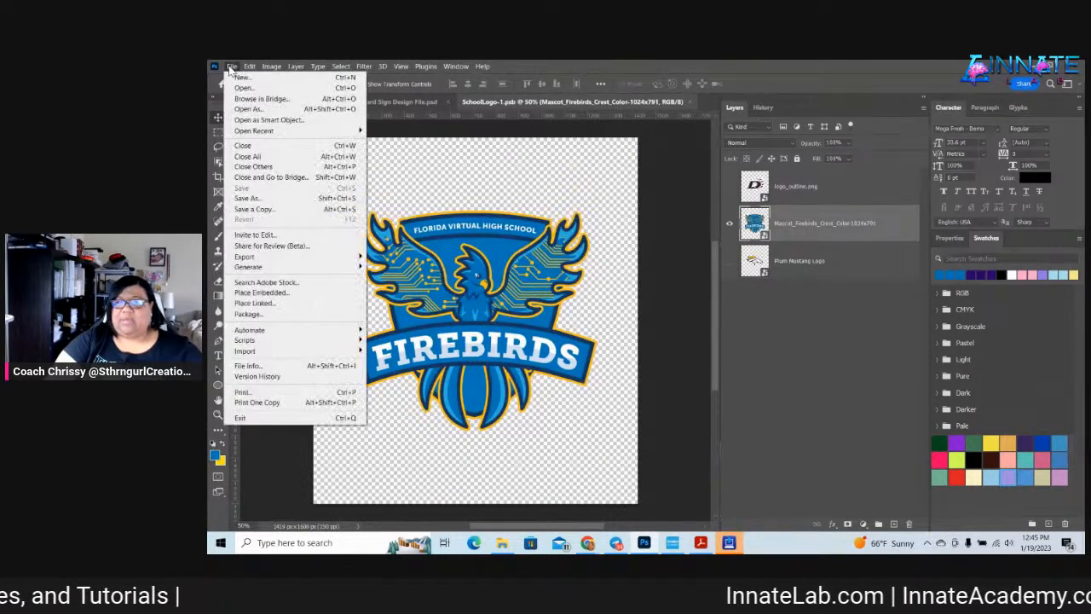
{"action": "left_click", "coordinate": [266, 293]}
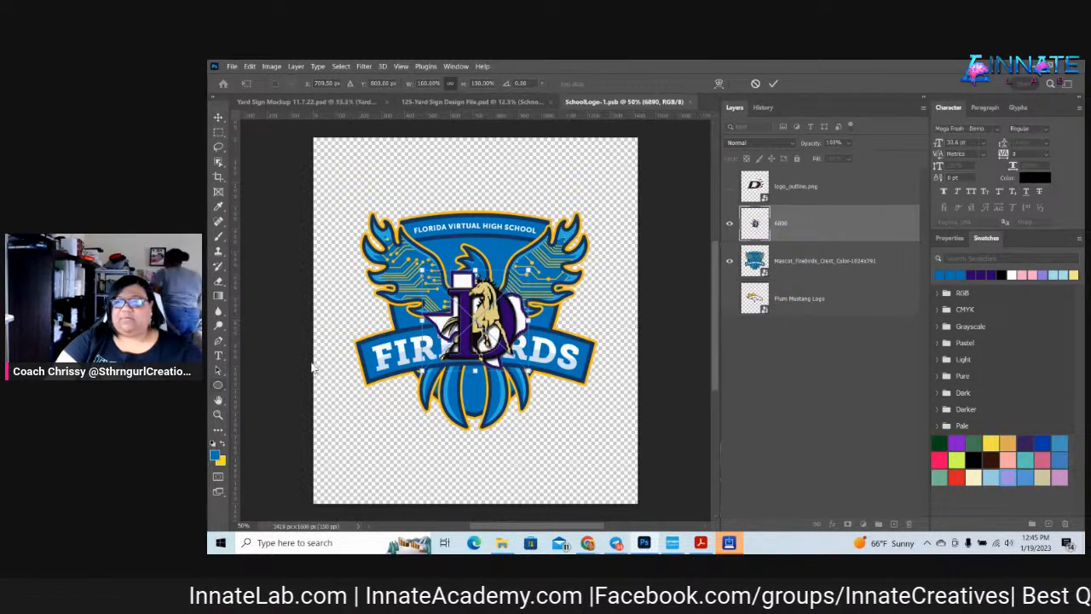
Enlarge the placed mustang logo proportionally to about 232% so it spans the width of the Firebirds crest
{"action": "left_click_drag", "start_coordinate": [474, 271], "coordinate": [475, 196]}
{"action": "left_click_drag", "start_coordinate": [478, 373], "coordinate": [482, 431]}
{"action": "left_click_drag", "start_coordinate": [497, 332], "coordinate": [499, 339]}
{"action": "key", "text": "Return"}
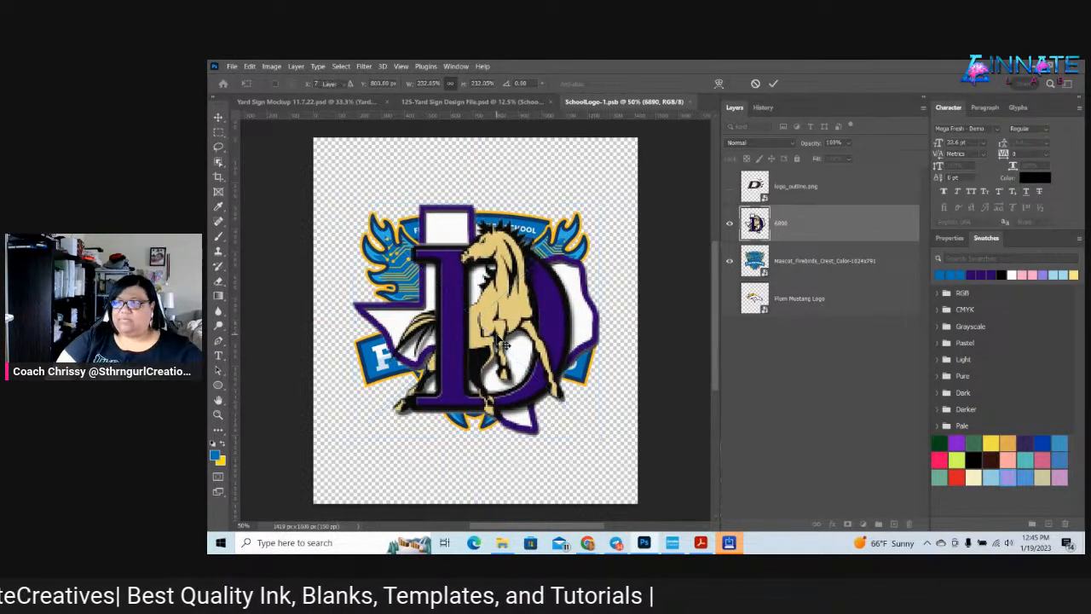
Hide the Firebirds crest layer, and save and close the school logo smart object
{"action": "left_click", "coordinate": [729, 260]}
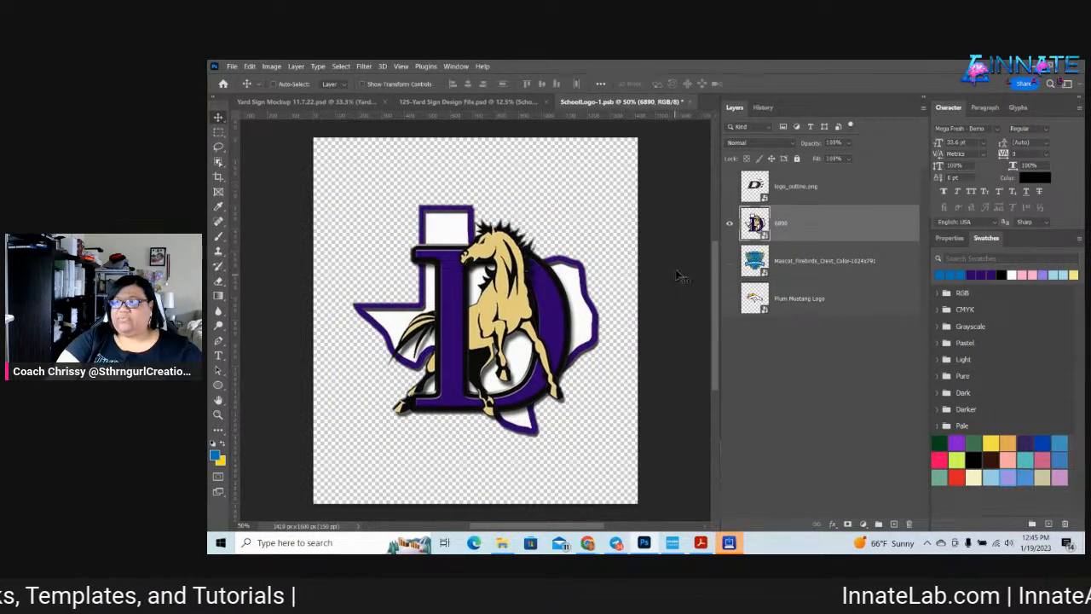
{"action": "left_click", "coordinate": [690, 103]}
{"action": "left_click", "coordinate": [606, 247]}
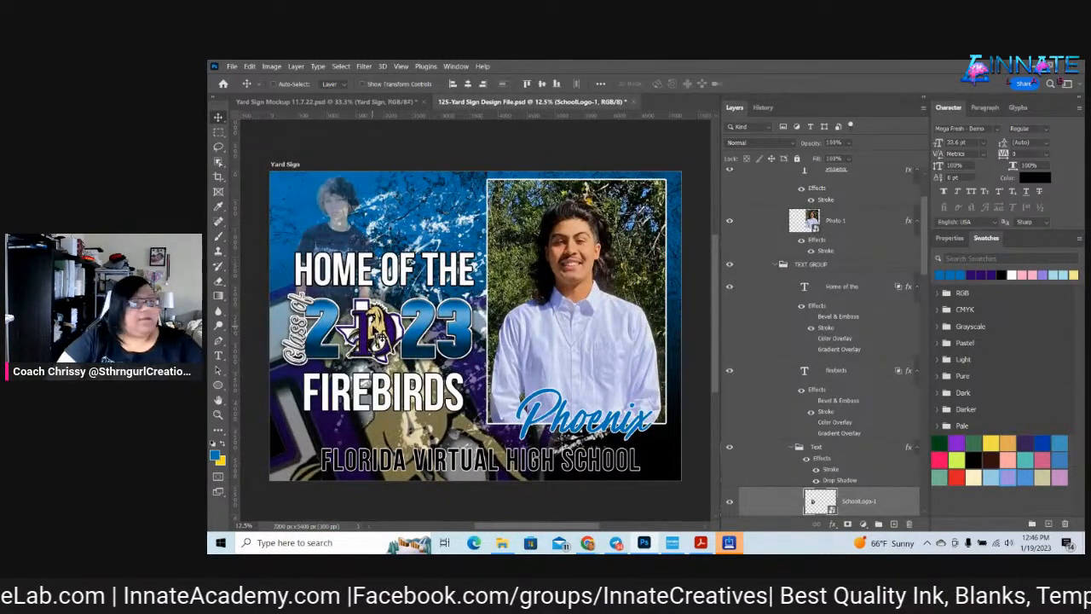
Select the SchoolLogo-1 layer and nudge the logo slightly left to center it between the 2 and 23 of the year
{"action": "right_click", "coordinate": [373, 329]}
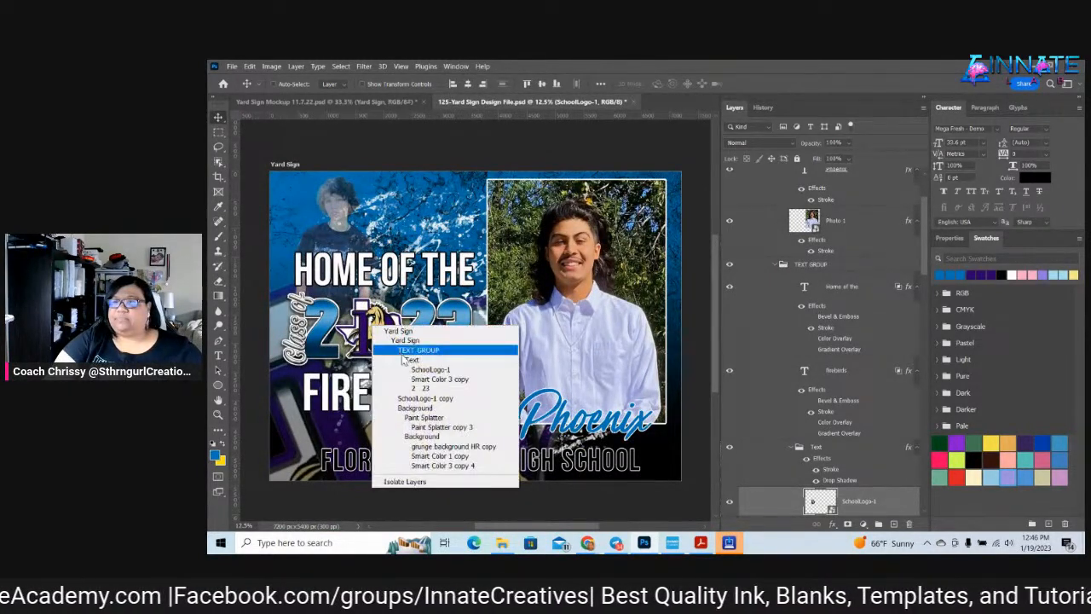
{"action": "left_click", "coordinate": [414, 368]}
{"action": "left_click_drag", "start_coordinate": [391, 317], "coordinate": [404, 317]}
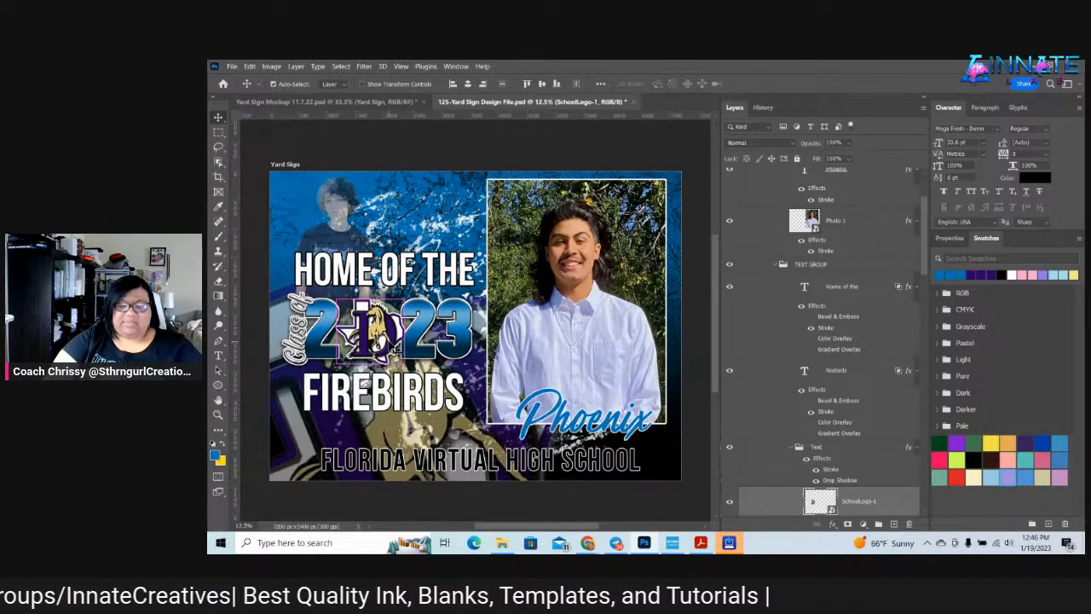
{"action": "key", "text": "ctrl+t"}
{"action": "left_click_drag", "start_coordinate": [326, 332], "coordinate": [322, 331]}
{"action": "key", "text": "Return"}
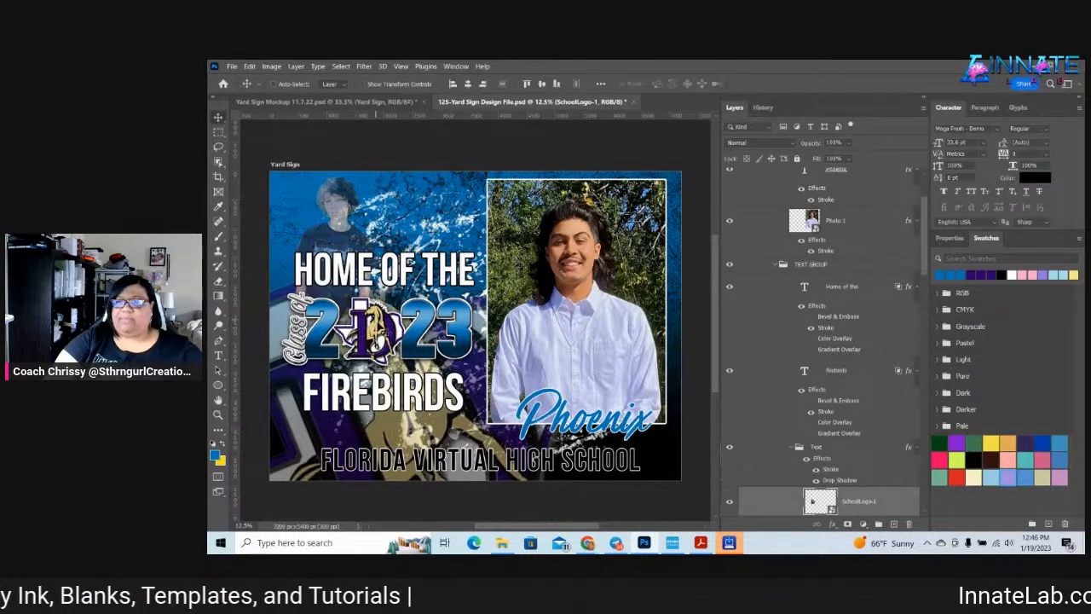
Set the foreground color to the school logo's dark purple, #2f006c
{"action": "key", "text": "i"}
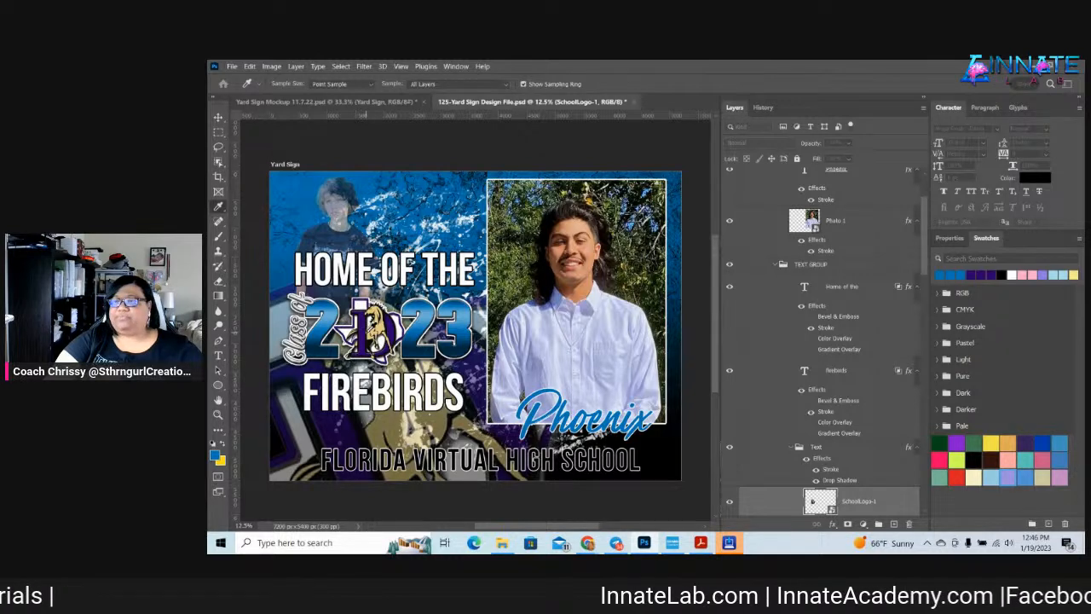
{"action": "left_click_drag", "start_coordinate": [1081, 128], "coordinate": [748, 132]}
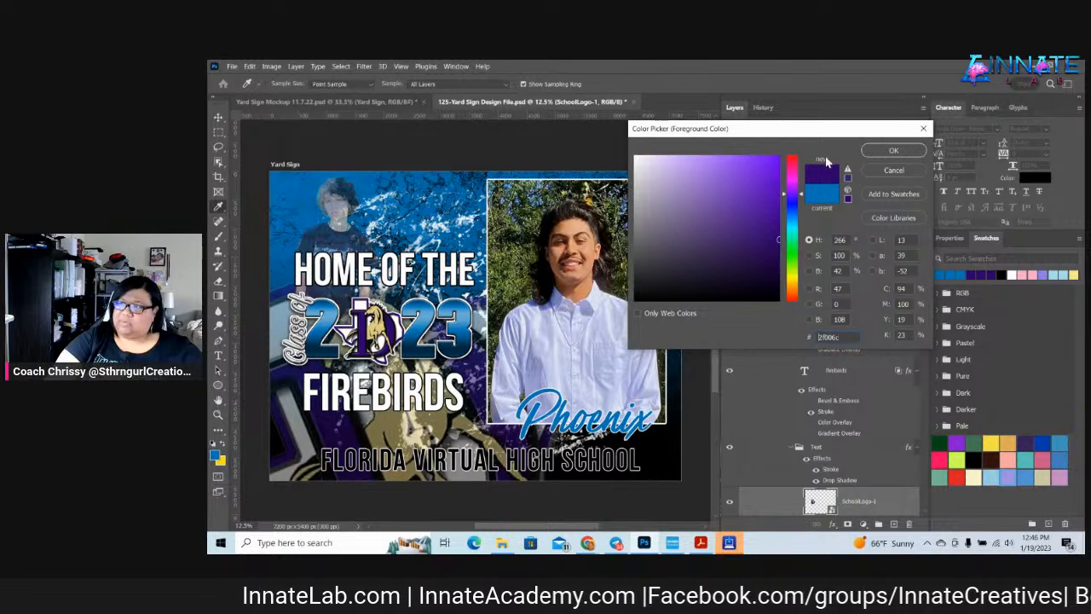
{"action": "left_click", "coordinate": [908, 148]}
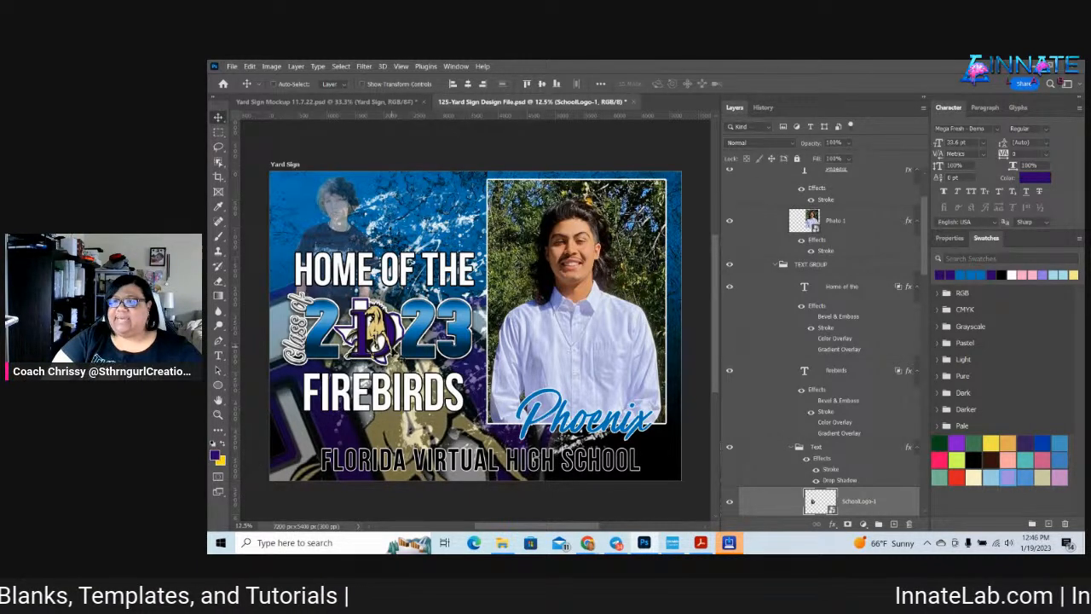
Open the Smart Color 3 copy 4 smart object, recolor its Color Fill 1 copy layer with the dark purple, and save it
{"action": "right_click", "coordinate": [414, 216]}
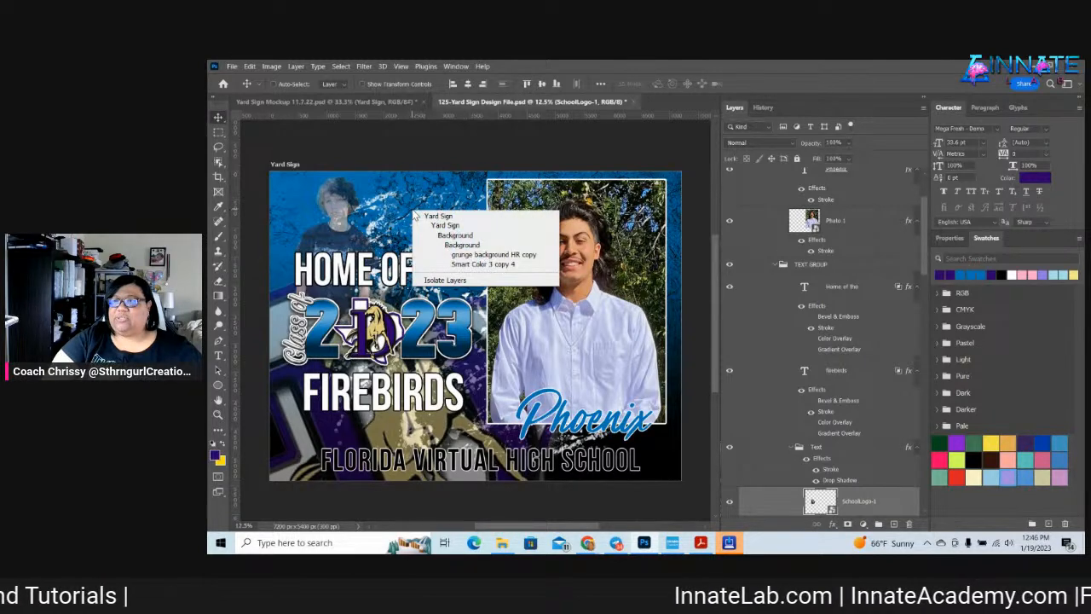
{"action": "left_click", "coordinate": [476, 265]}
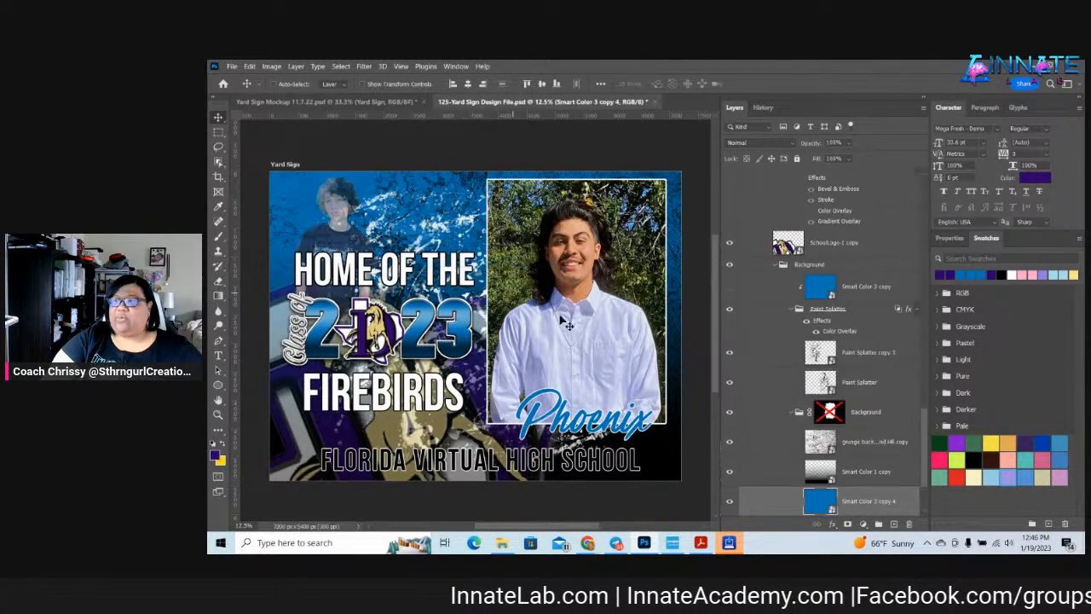
{"action": "double_click", "coordinate": [831, 509]}
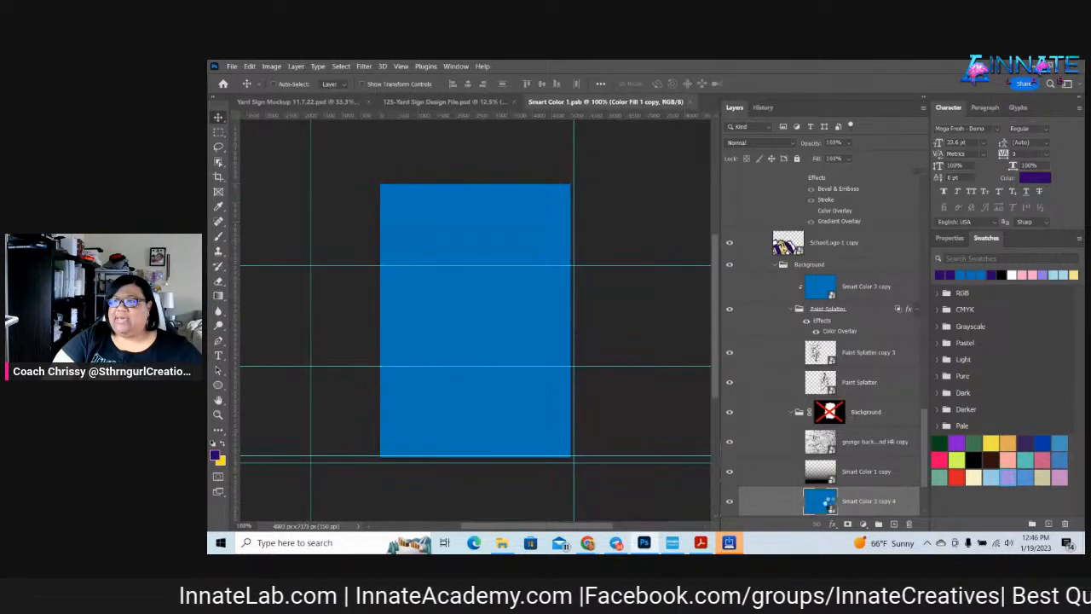
{"action": "left_click", "coordinate": [940, 275]}
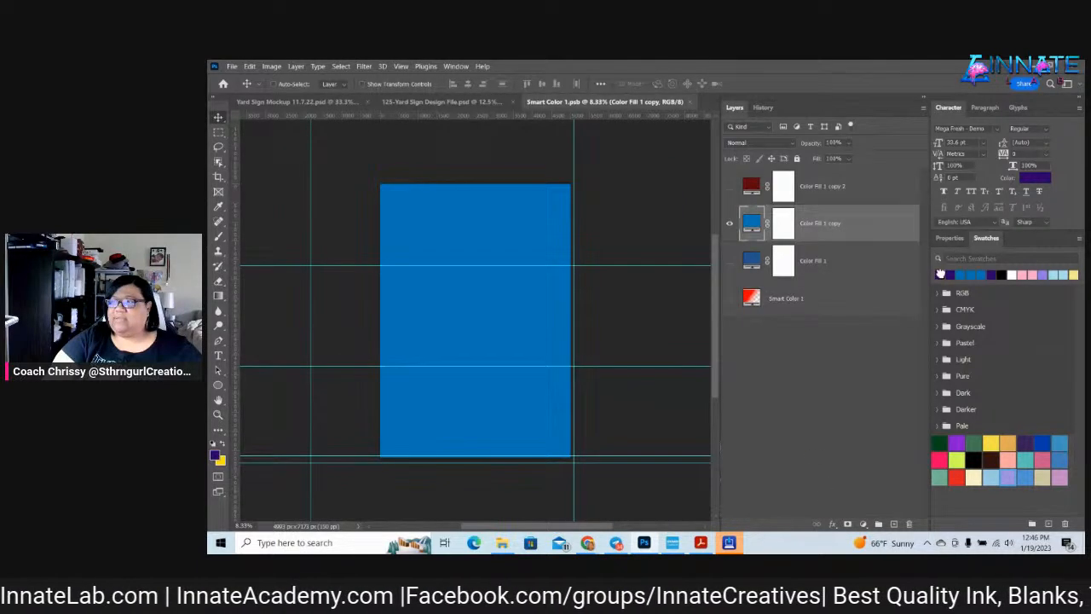
{"action": "left_click", "coordinate": [691, 101]}
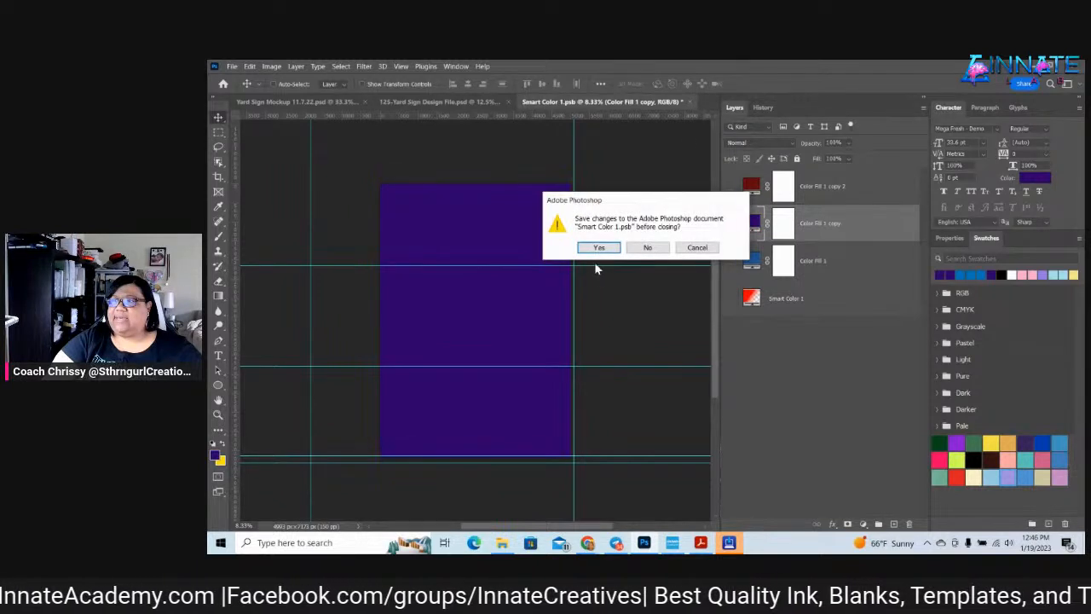
{"action": "left_click", "coordinate": [594, 249]}
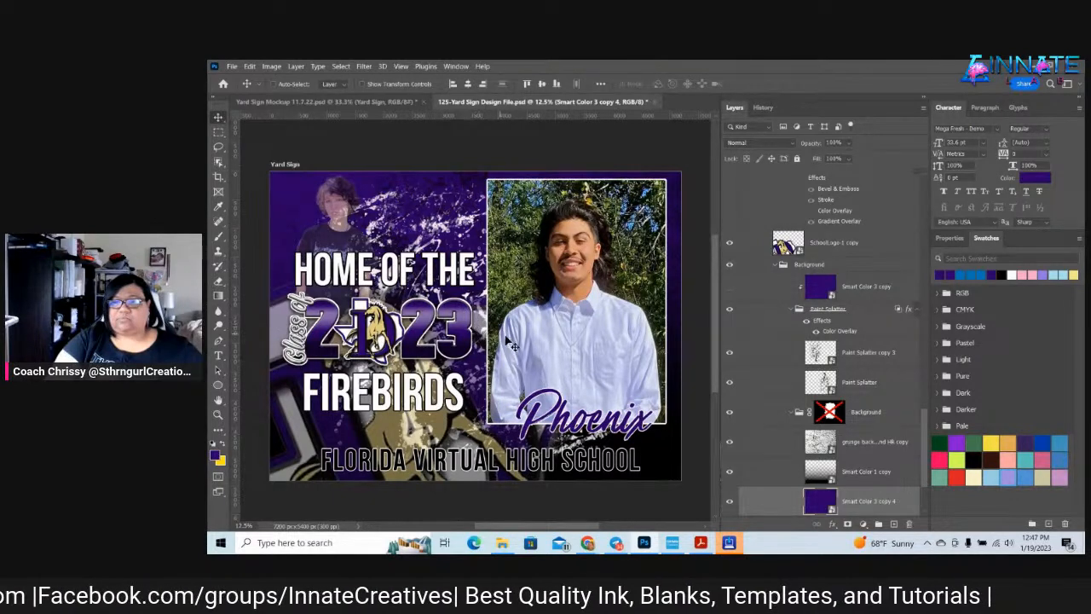
Replace the FIREBIRDS mascot text below the year with BRONCOS
{"action": "right_click", "coordinate": [424, 383]}
{"action": "left_click", "coordinate": [466, 416]}
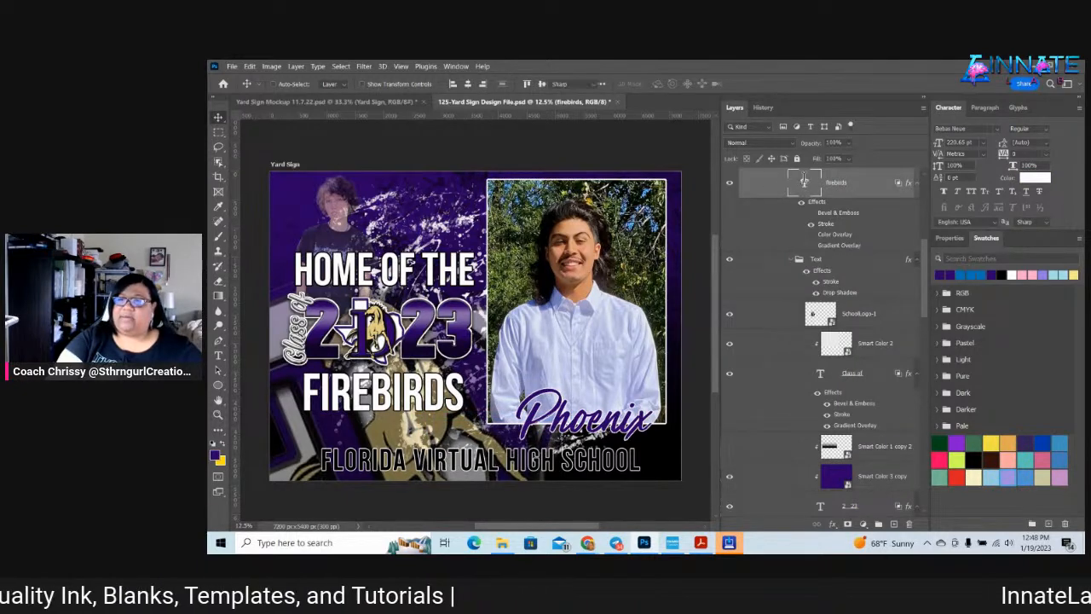
{"action": "double_click", "coordinate": [803, 184]}
{"action": "type", "text": "BRON"}
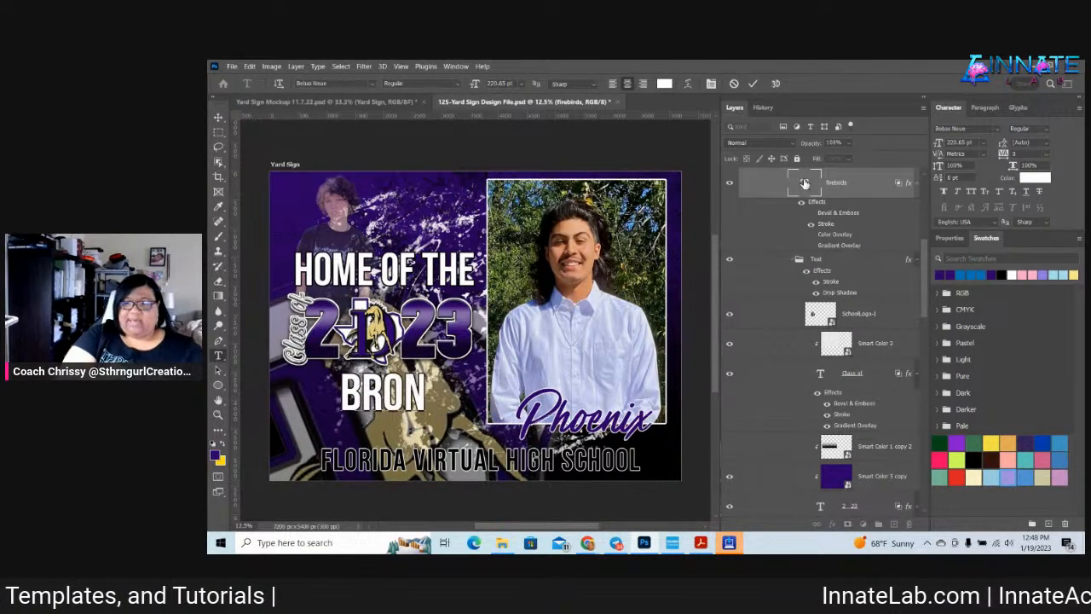
{"action": "type", "text": "COS"}
{"action": "key", "text": "ctrl+Return"}
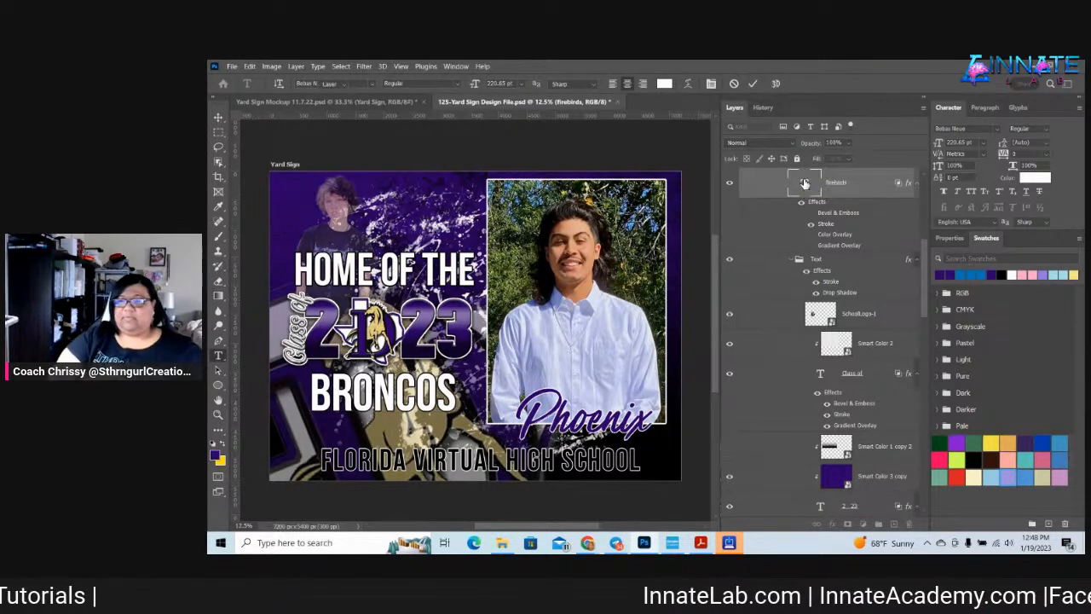
Replace the Florida Virtual High School text along the bottom of the sign with DENTON HIGH SCHOOL
{"action": "key", "text": "v"}
{"action": "right_click", "coordinate": [496, 467]}
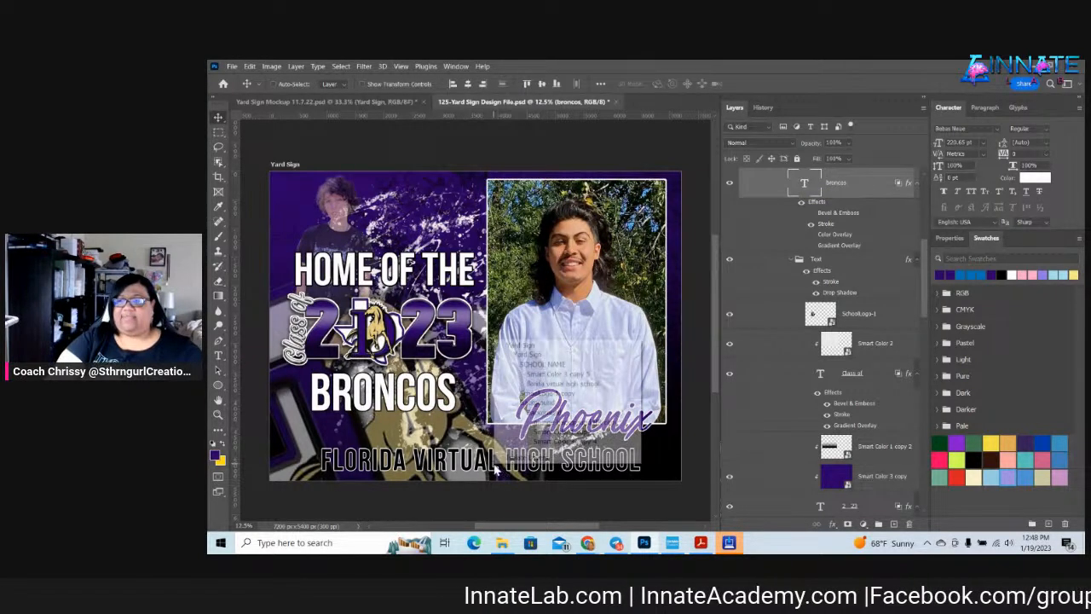
{"action": "left_click", "coordinate": [558, 385]}
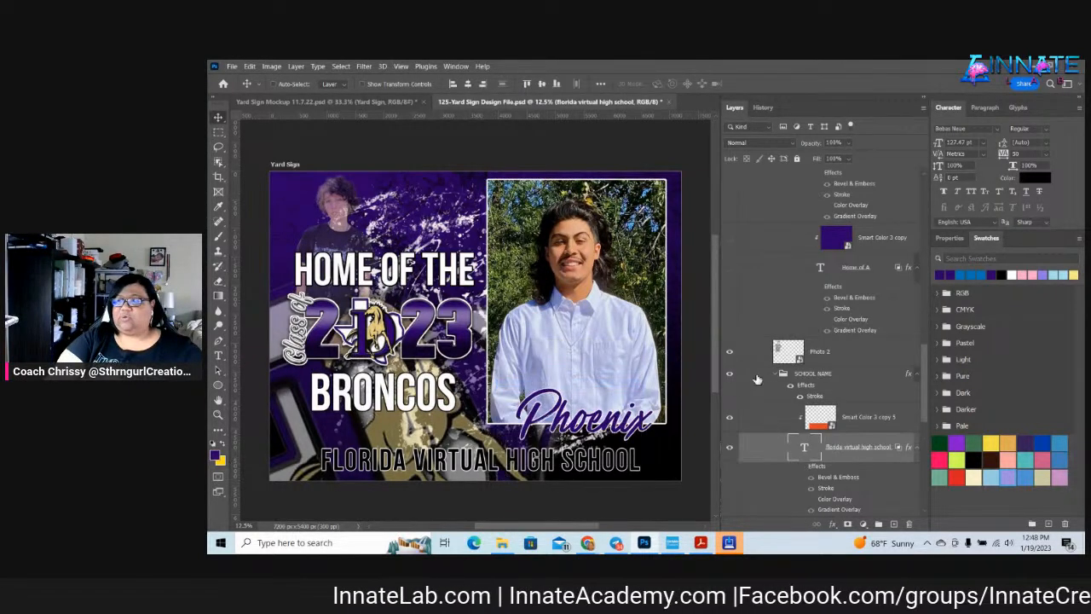
{"action": "double_click", "coordinate": [803, 444]}
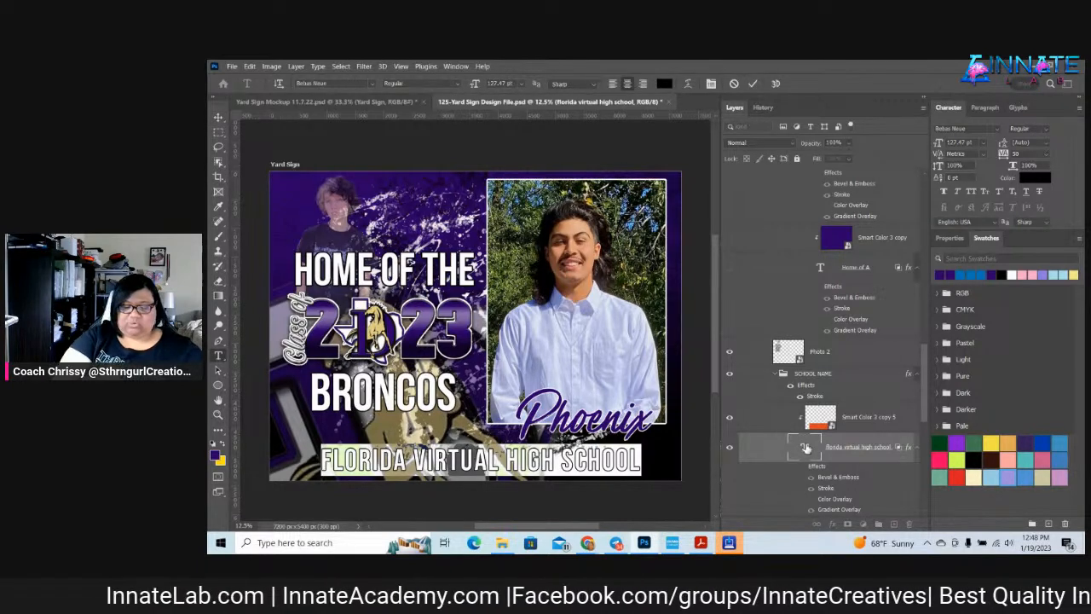
{"action": "type", "text": "DENTON HIGH SCHOOL"}
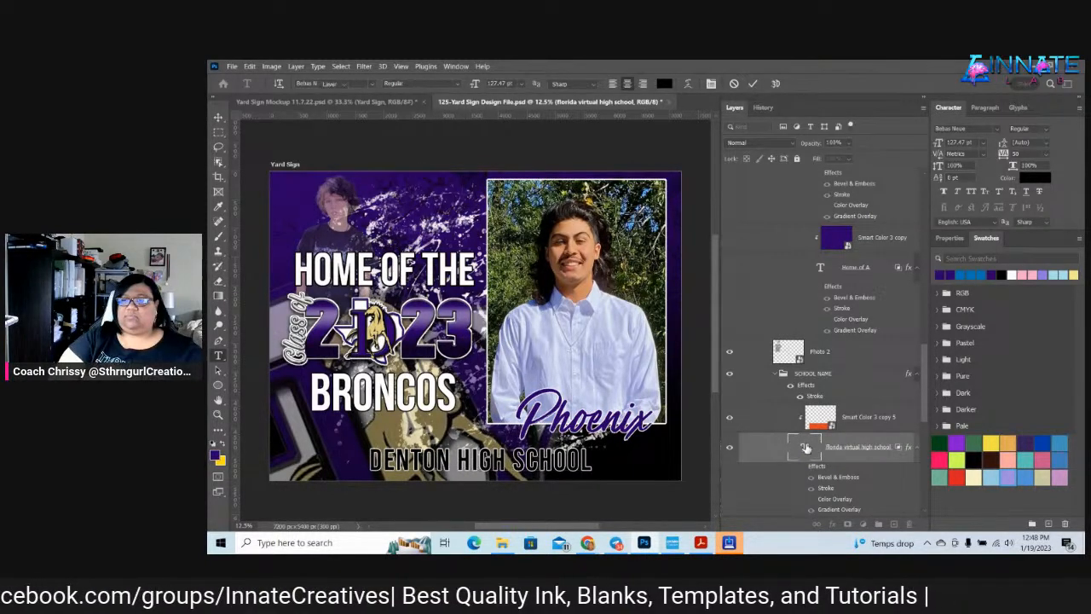
{"action": "key", "text": "ctrl+Return"}
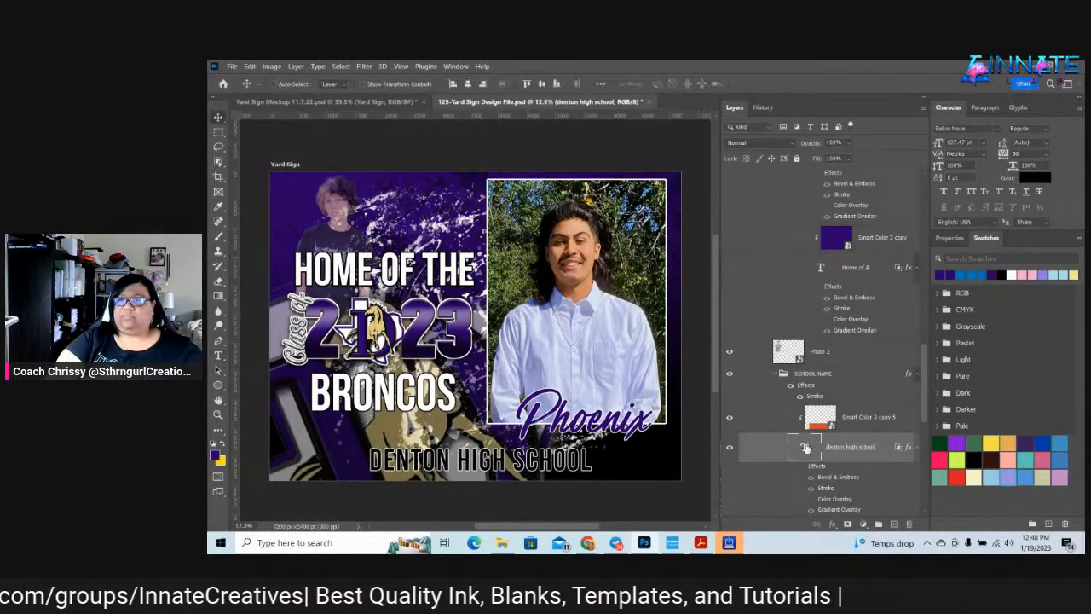
Open the Photo 2 smart object, embed the new student's photo and position it over the old portrait
{"action": "right_click", "coordinate": [345, 227]}
{"action": "left_click", "coordinate": [379, 250]}
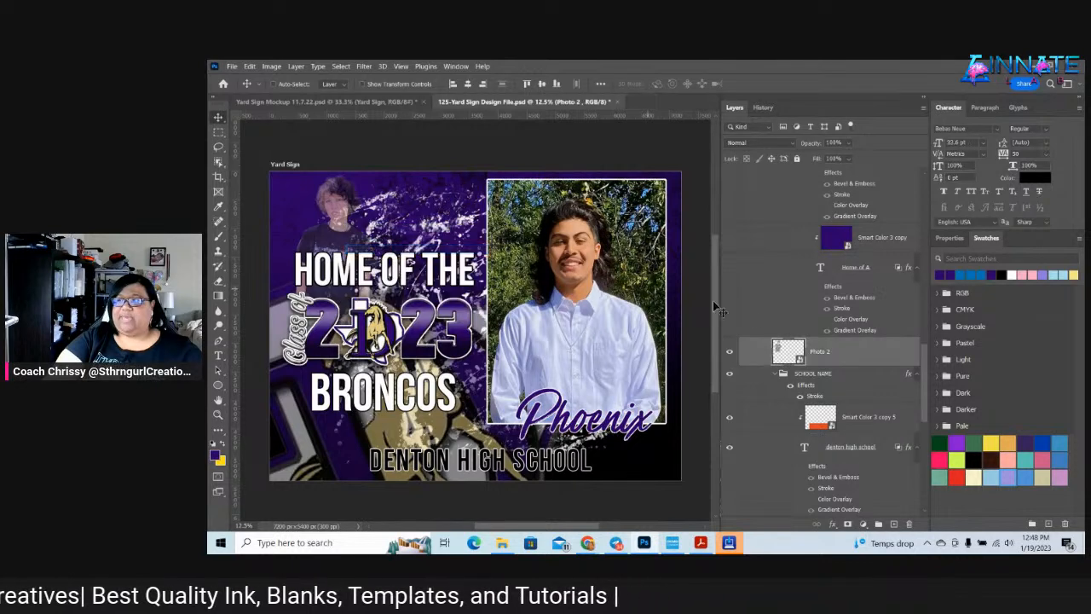
{"action": "double_click", "coordinate": [799, 359]}
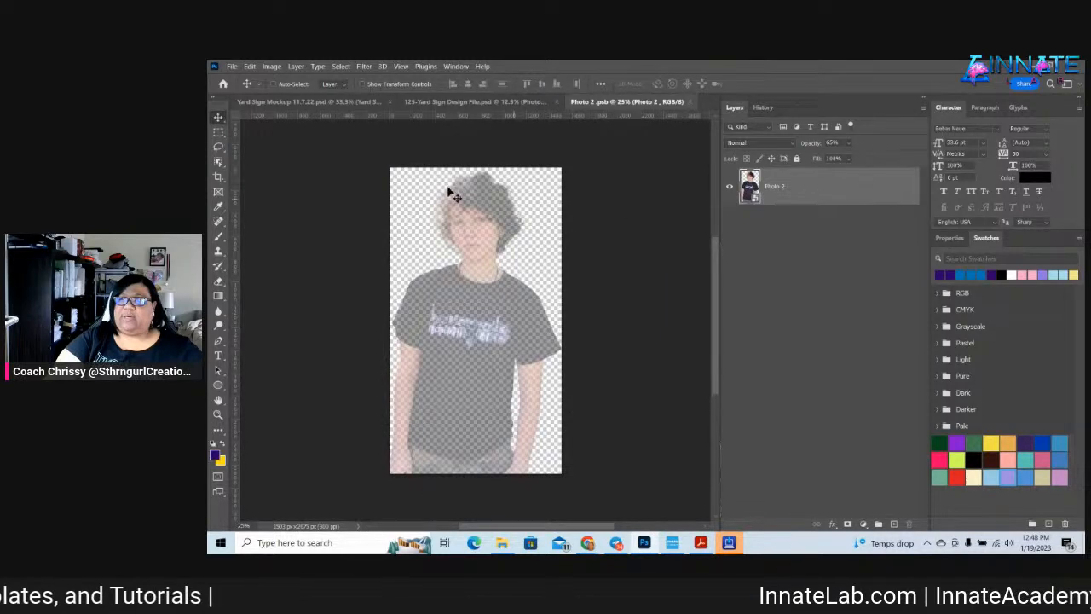
{"action": "left_click", "coordinate": [231, 67]}
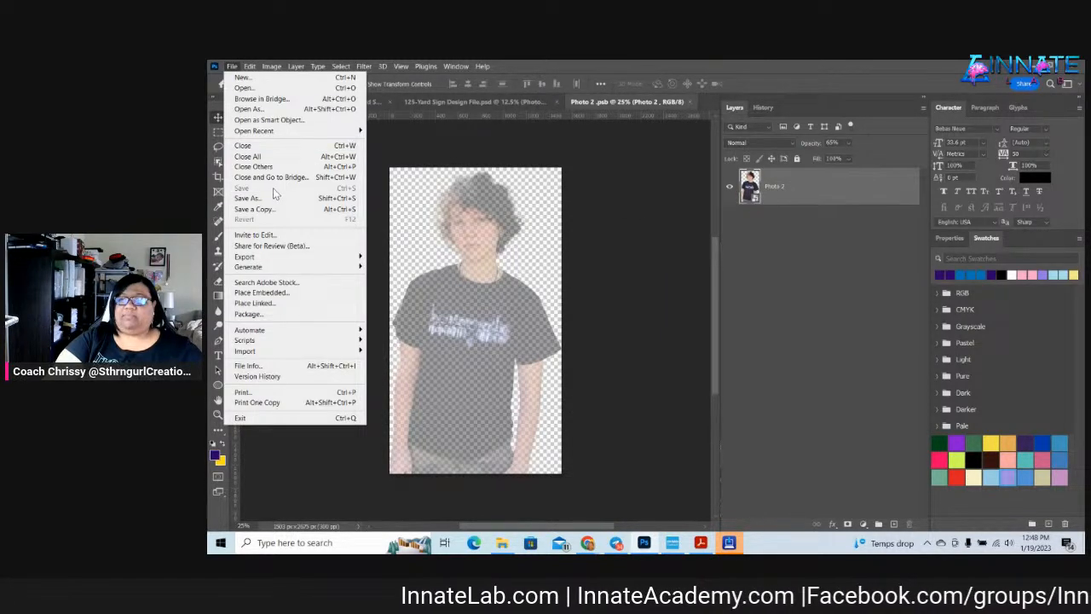
{"action": "left_click", "coordinate": [281, 293]}
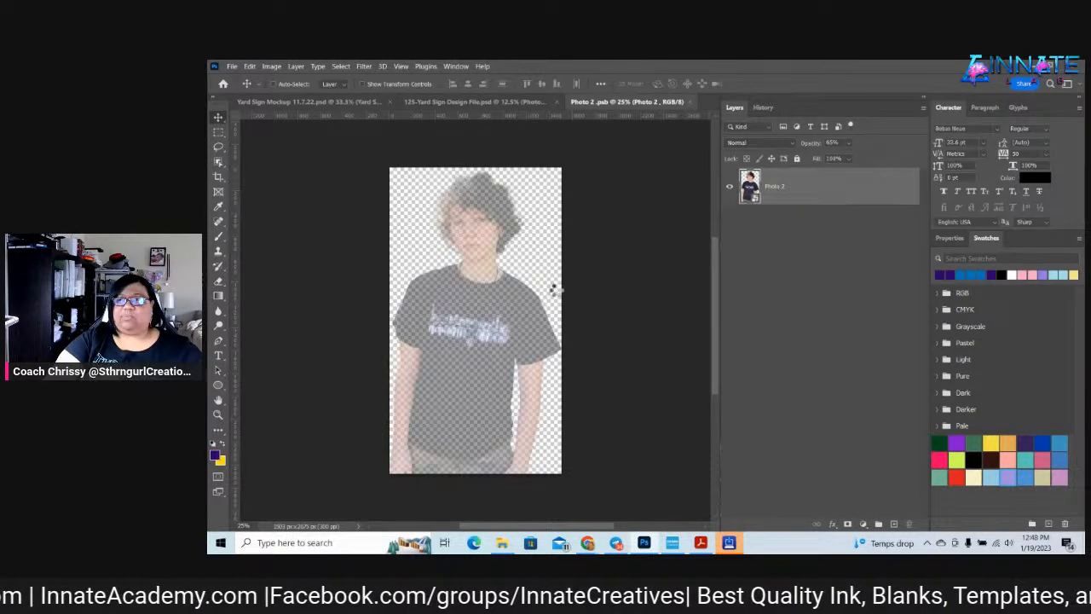
{"action": "left_click_drag", "start_coordinate": [475, 206], "coordinate": [477, 168]}
{"action": "left_click_drag", "start_coordinate": [478, 436], "coordinate": [490, 412]}
{"action": "key", "text": "Return"}
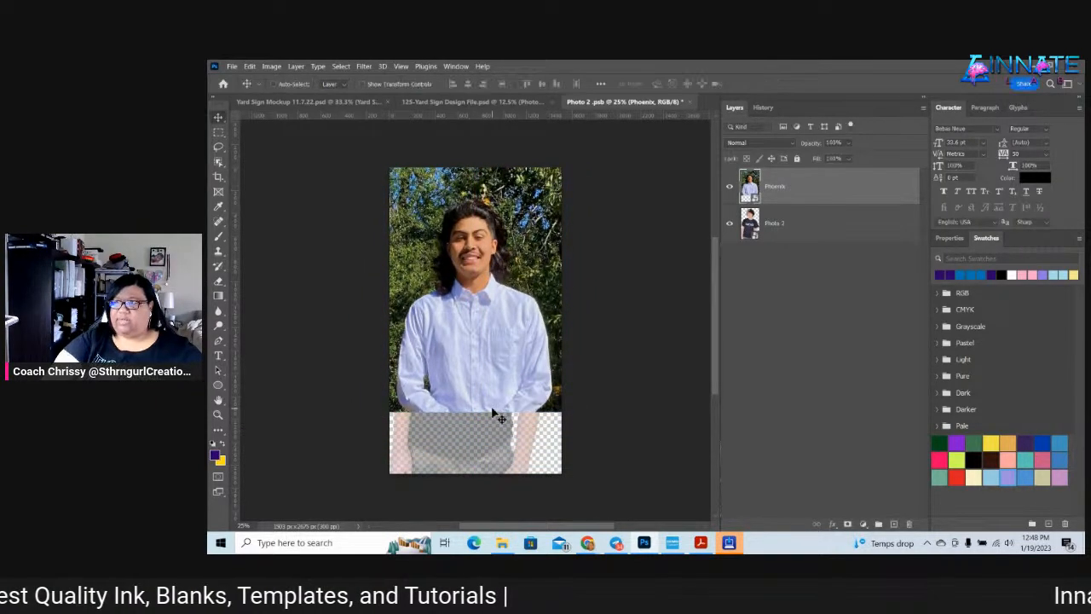
Select the student's figure, including the hair beside the neck, with the Object Selection tool
{"action": "left_click", "coordinate": [219, 162]}
{"action": "left_click", "coordinate": [256, 162]}
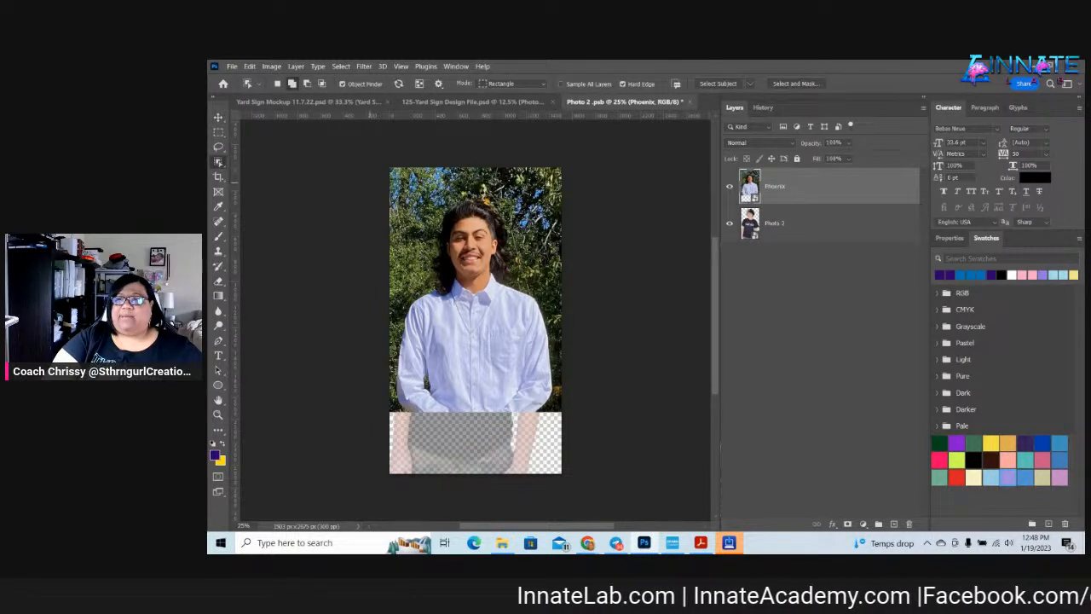
{"action": "left_click_drag", "start_coordinate": [400, 193], "coordinate": [550, 398]}
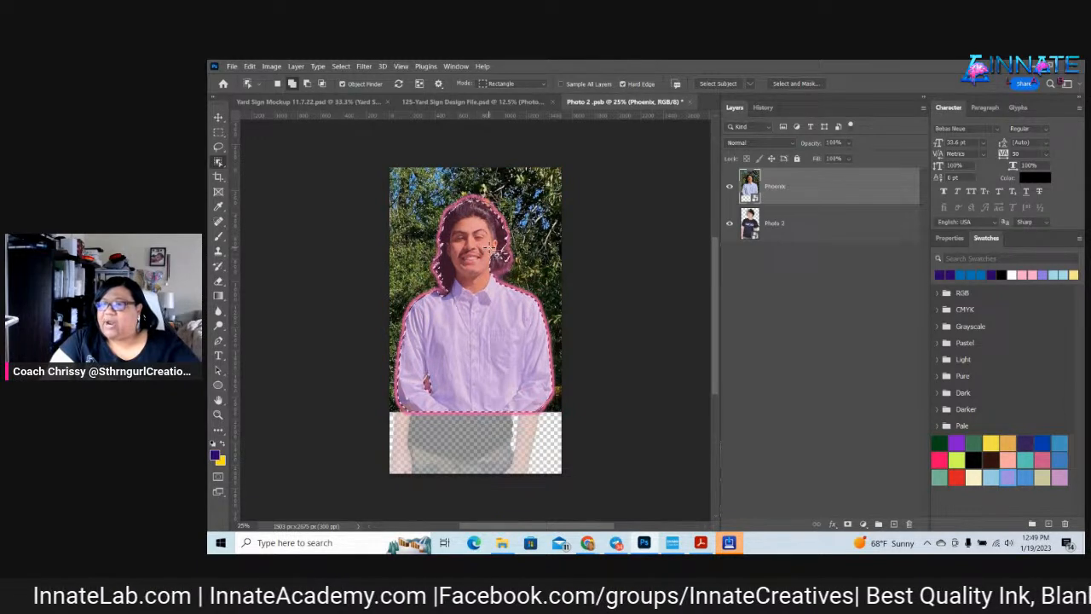
{"action": "left_click_drag", "start_coordinate": [487, 248], "coordinate": [491, 249]}
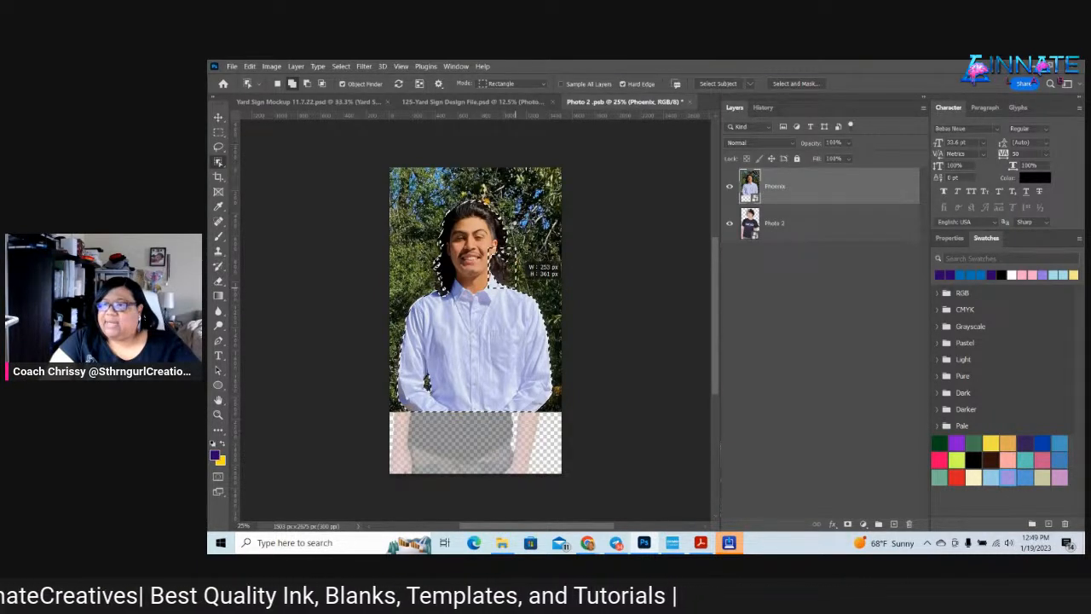
{"action": "left_click_drag", "start_coordinate": [516, 289], "coordinate": [512, 293]}
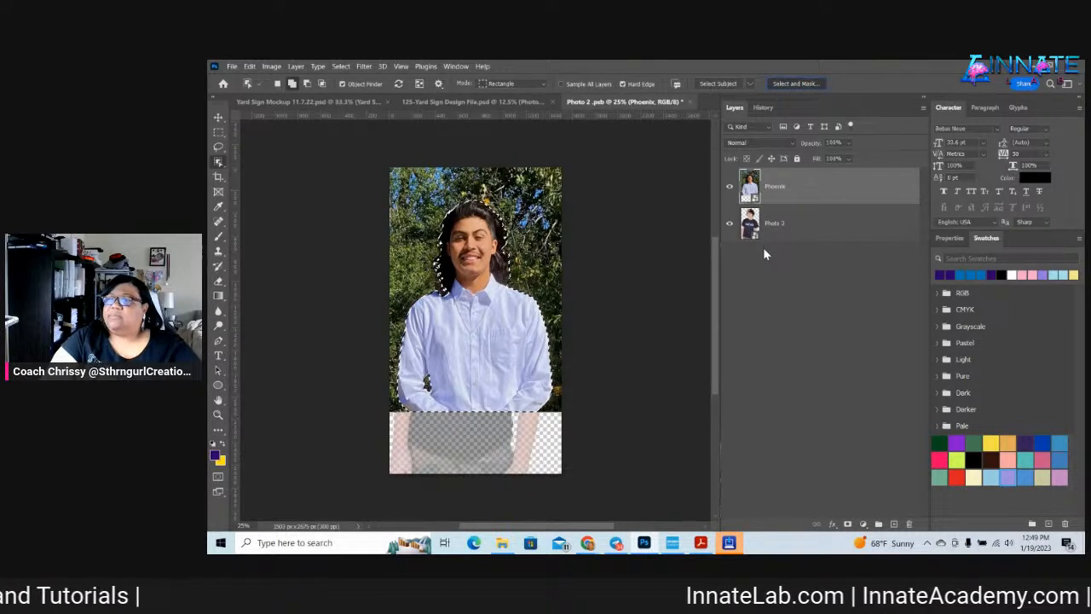
Run the selection through Select and Mask and add it as a layer mask that hides the photo's background
{"action": "key", "text": "ctrl+alt+r"}
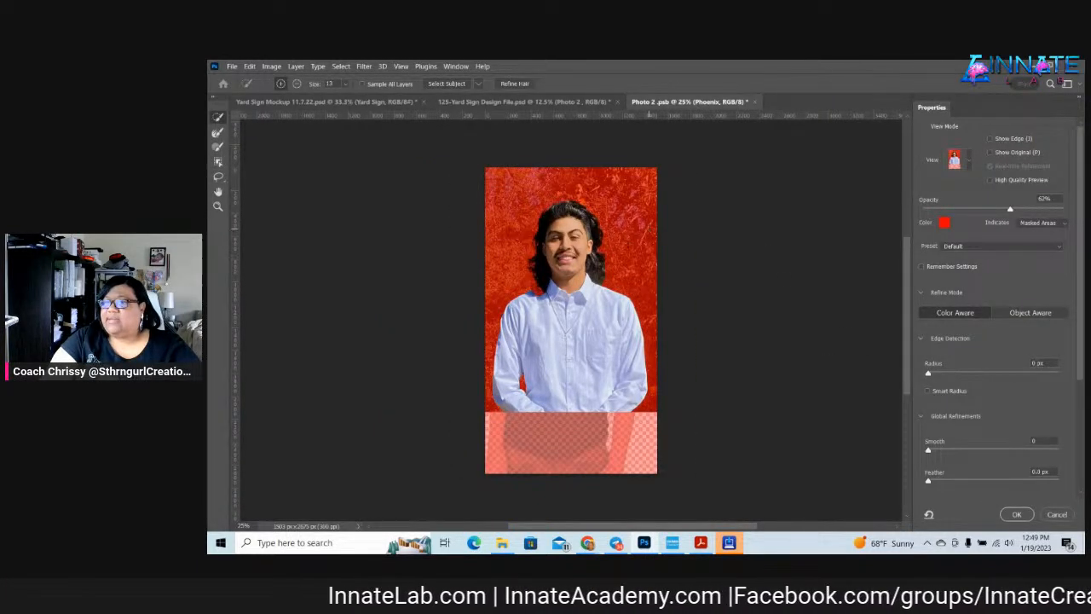
{"action": "left_click", "coordinate": [1015, 515]}
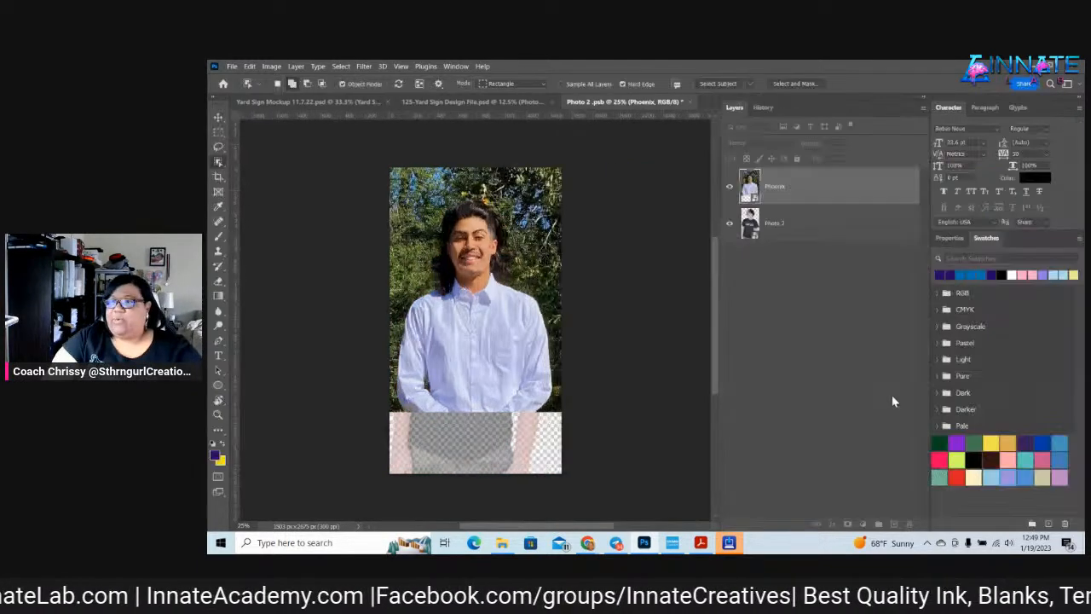
{"action": "key", "text": "ctrl+d"}
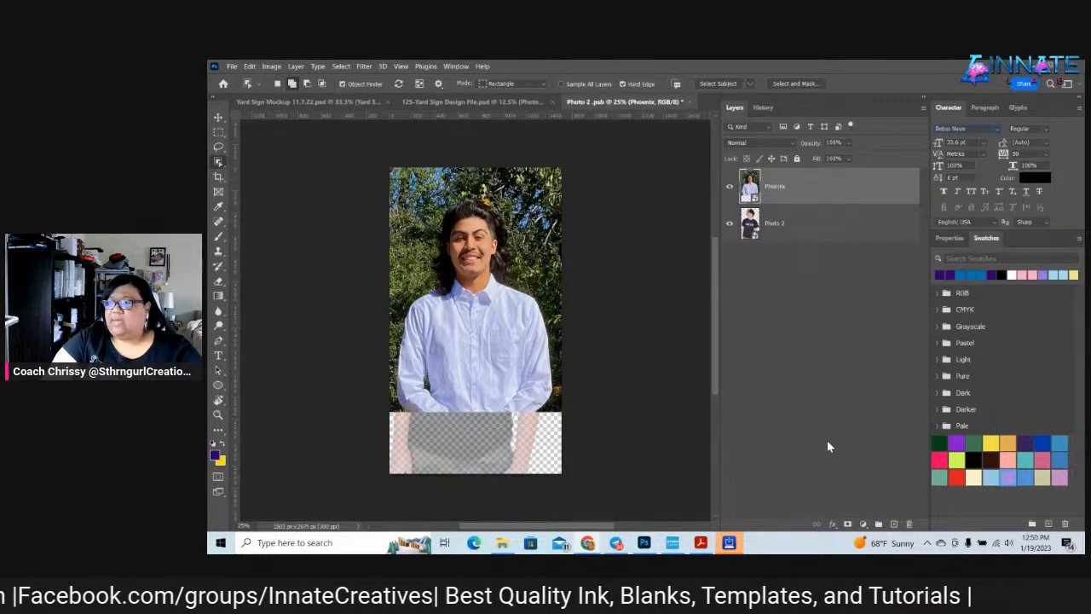
{"action": "key", "text": "ctrl+shift+d"}
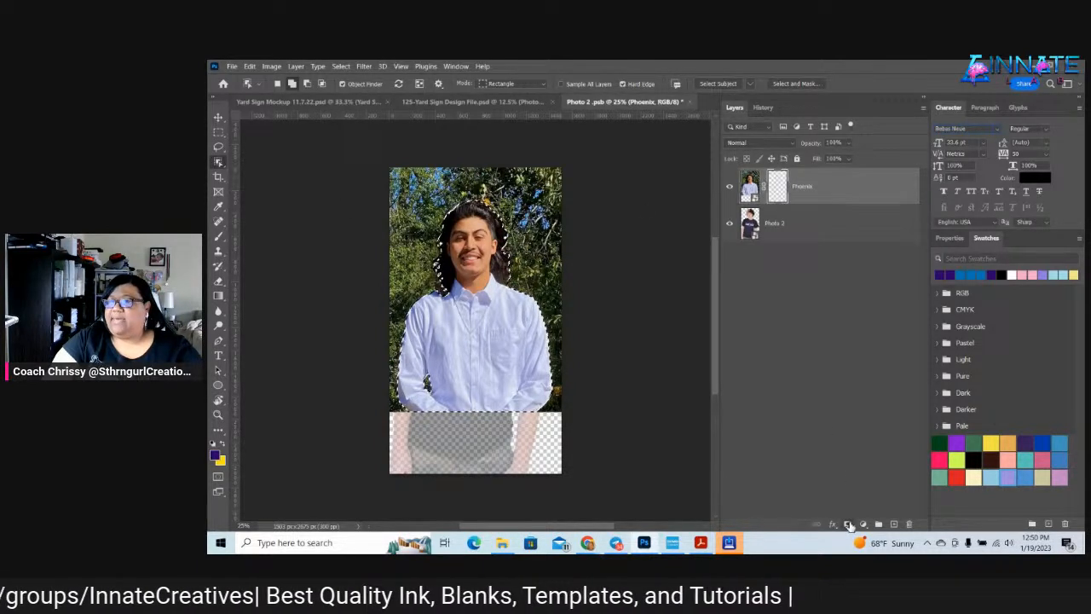
{"action": "left_click", "coordinate": [848, 523]}
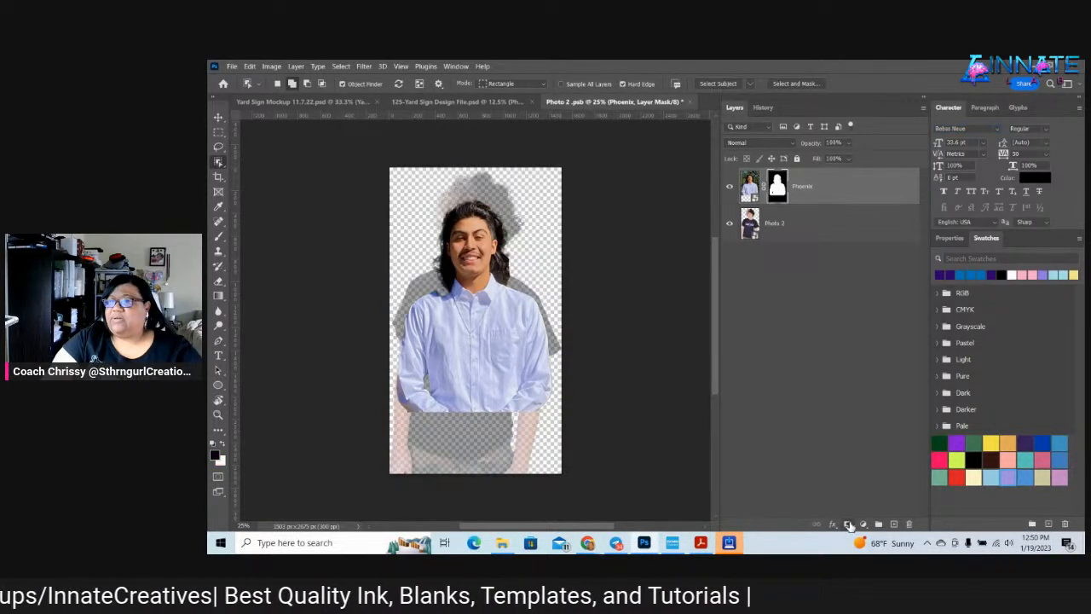
Delete the old Photo 2 portrait layer beneath the masked student photo
{"action": "left_click", "coordinate": [816, 229]}
{"action": "right_click", "coordinate": [815, 229]}
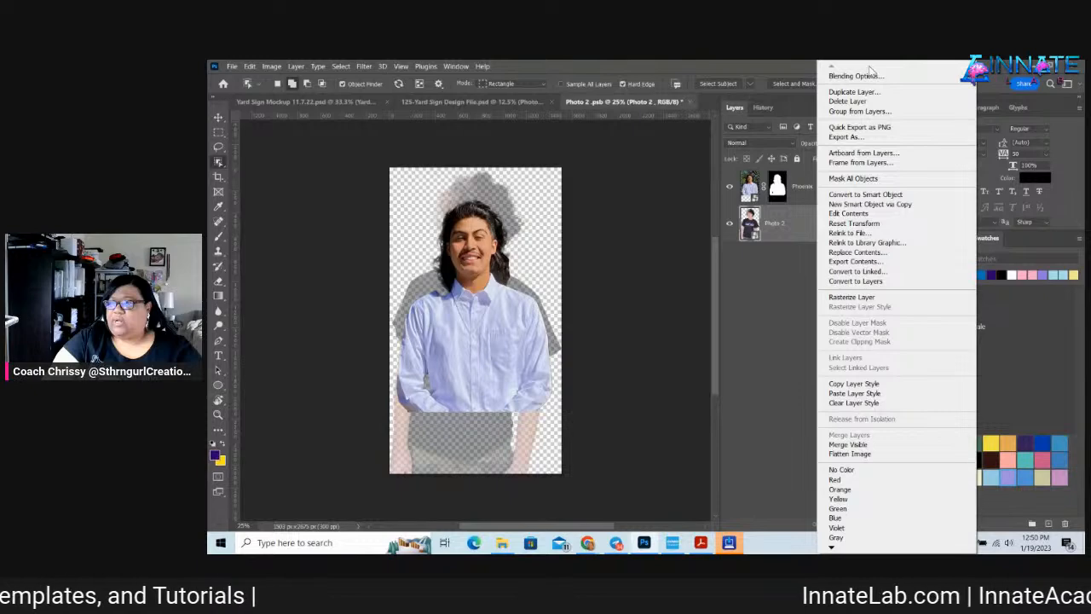
{"action": "left_click", "coordinate": [857, 101]}
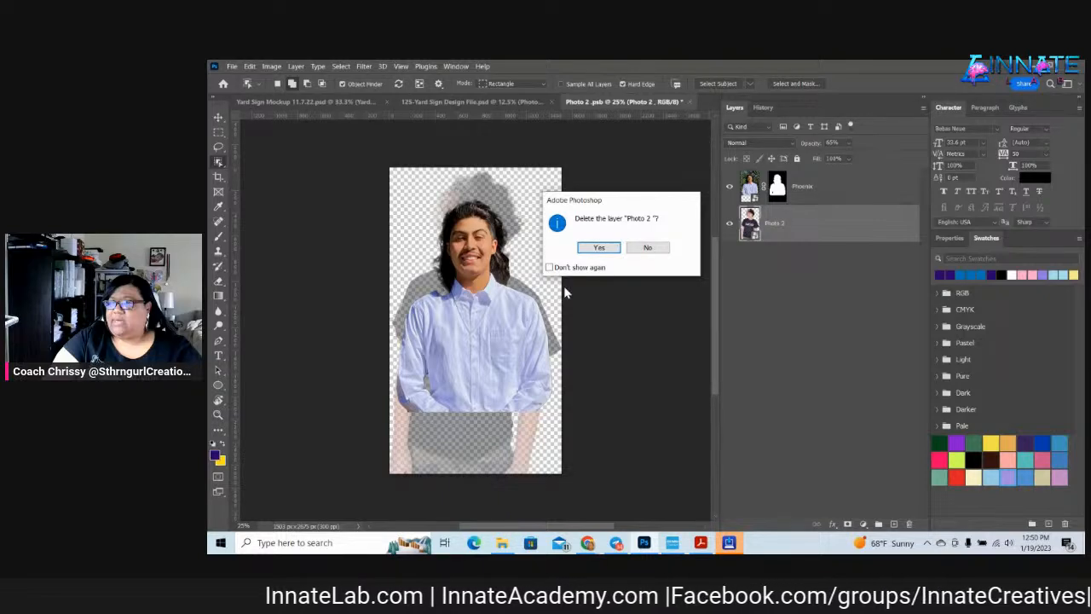
{"action": "left_click", "coordinate": [592, 247]}
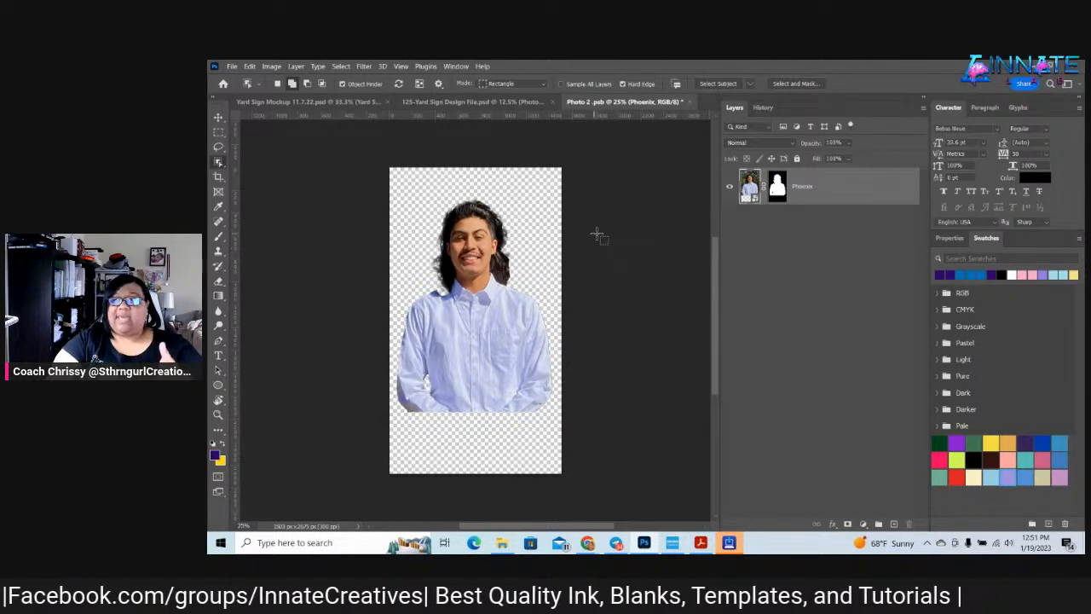
{"action": "left_click", "coordinate": [777, 181]}
{"action": "left_click", "coordinate": [218, 236]}
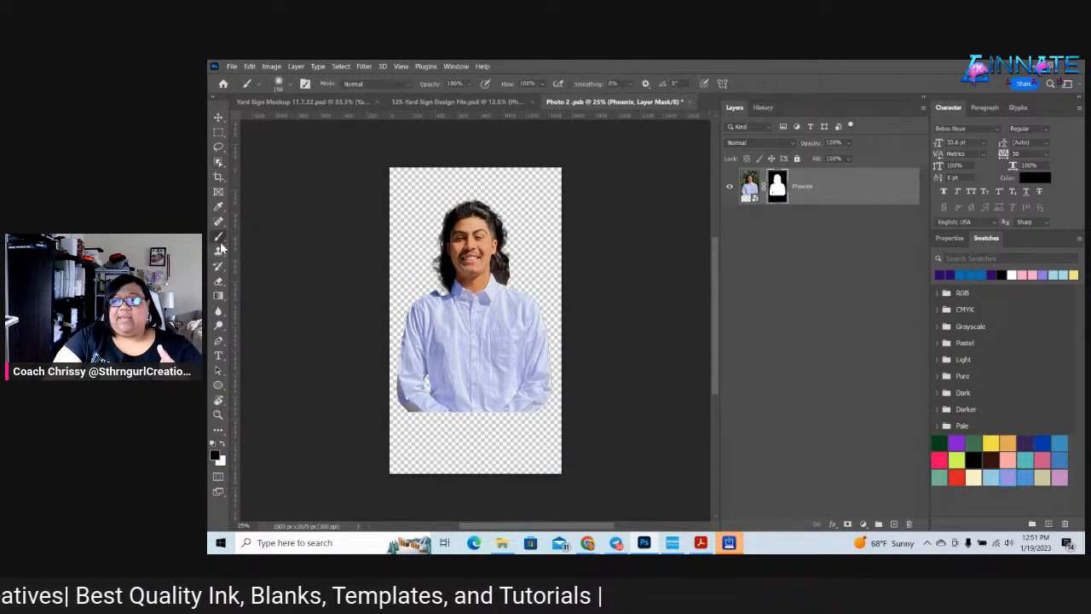
{"action": "left_click", "coordinate": [221, 444]}
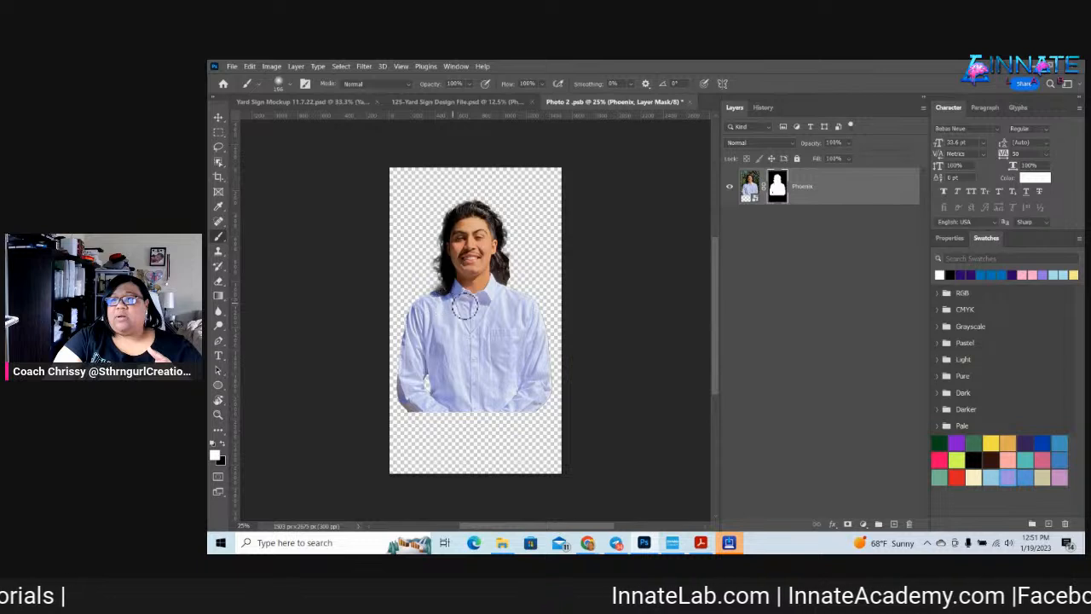
{"action": "left_click", "coordinate": [218, 117]}
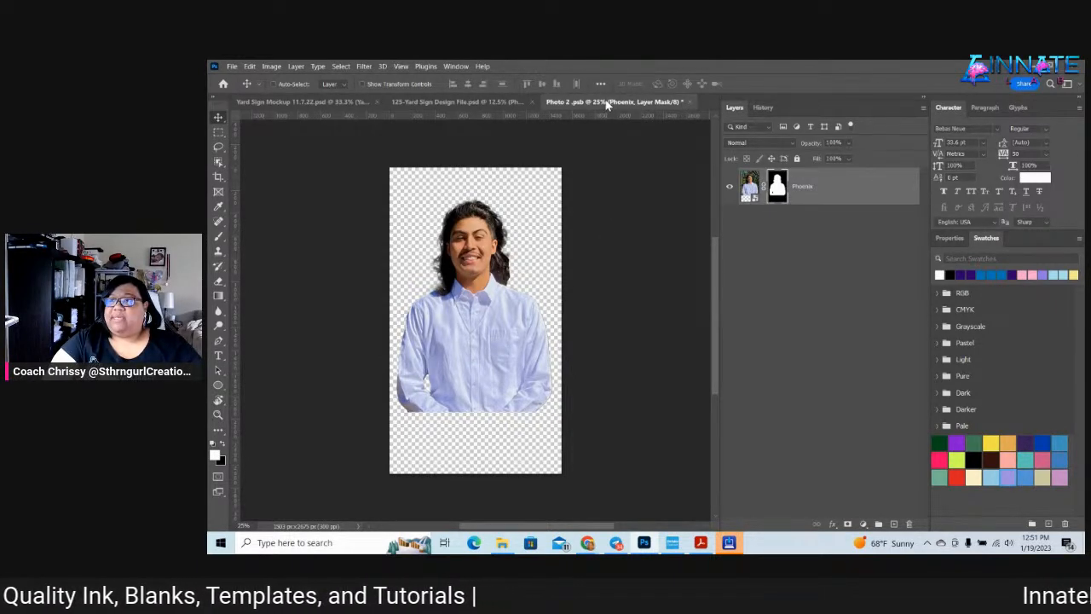
Save and close the Photo 2 smart object, and set the Photo 2 layer's opacity to 65% in the yard sign design
{"action": "left_click", "coordinate": [690, 101]}
{"action": "left_click", "coordinate": [603, 248]}
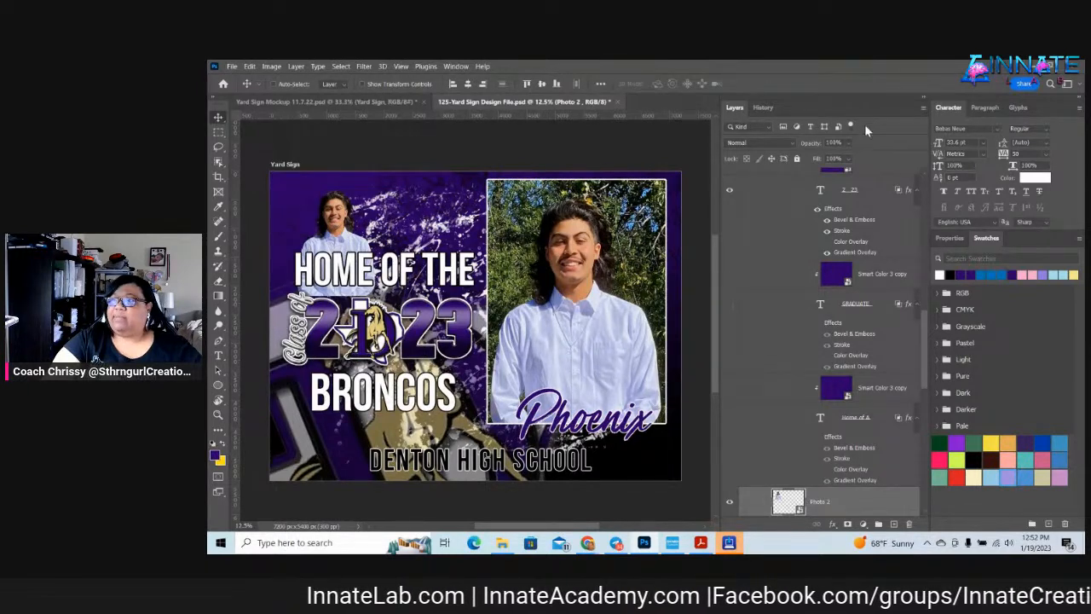
{"action": "left_click", "coordinate": [816, 140]}
{"action": "key", "text": "Return"}
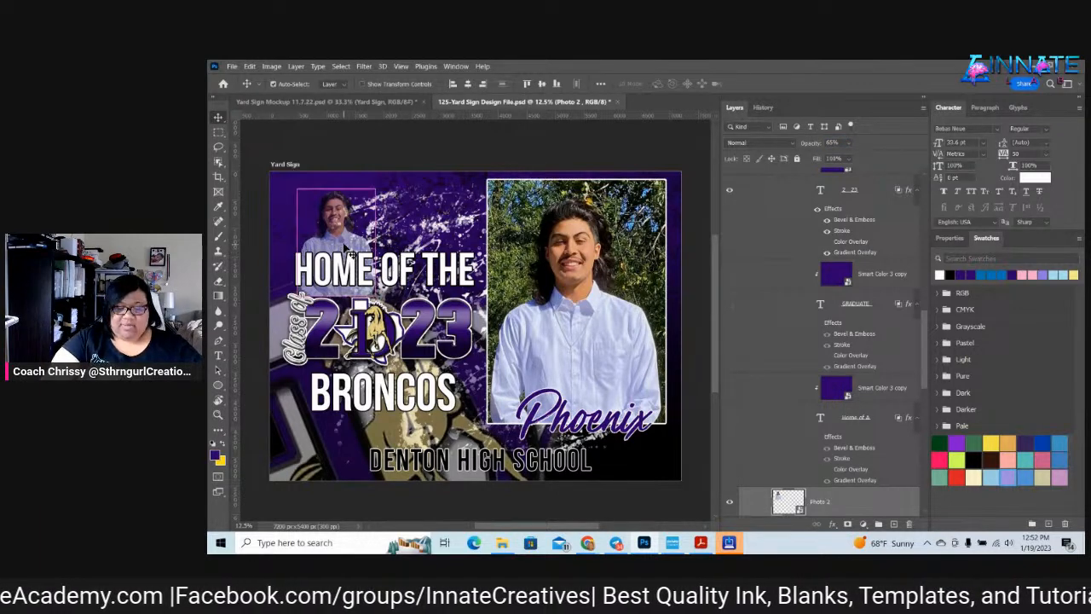
Scale the faded Photo 2 portrait up to about 127% and position it above the HOME OF THE text
{"action": "key", "text": "ctrl+t"}
{"action": "left_click_drag", "start_coordinate": [296, 179], "coordinate": [284, 157]}
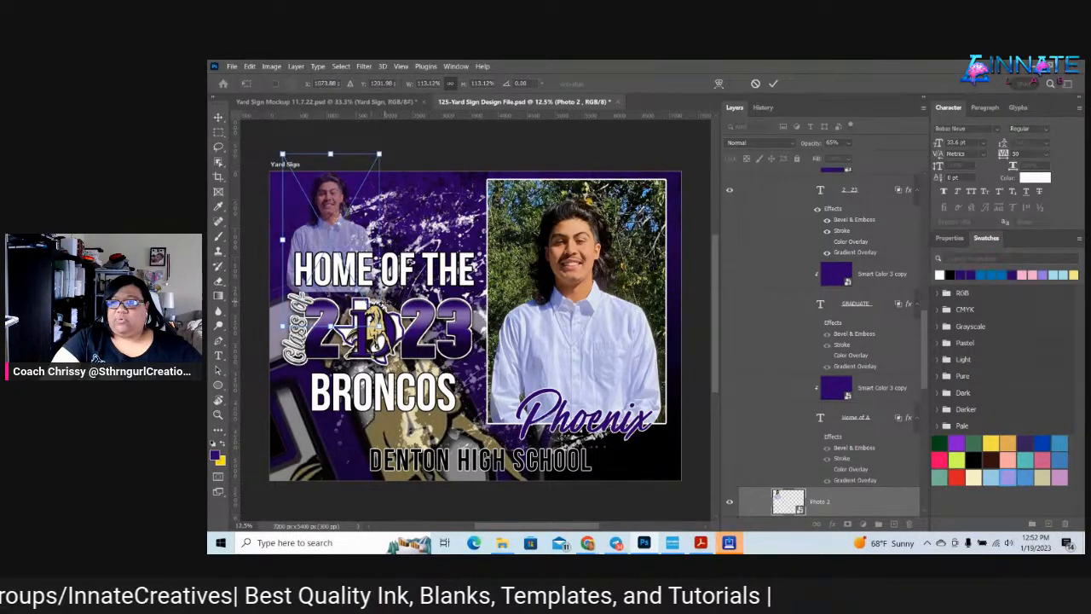
{"action": "left_click_drag", "start_coordinate": [379, 324], "coordinate": [394, 346]}
{"action": "left_click_drag", "start_coordinate": [340, 184], "coordinate": [338, 189]}
{"action": "key", "text": "Return"}
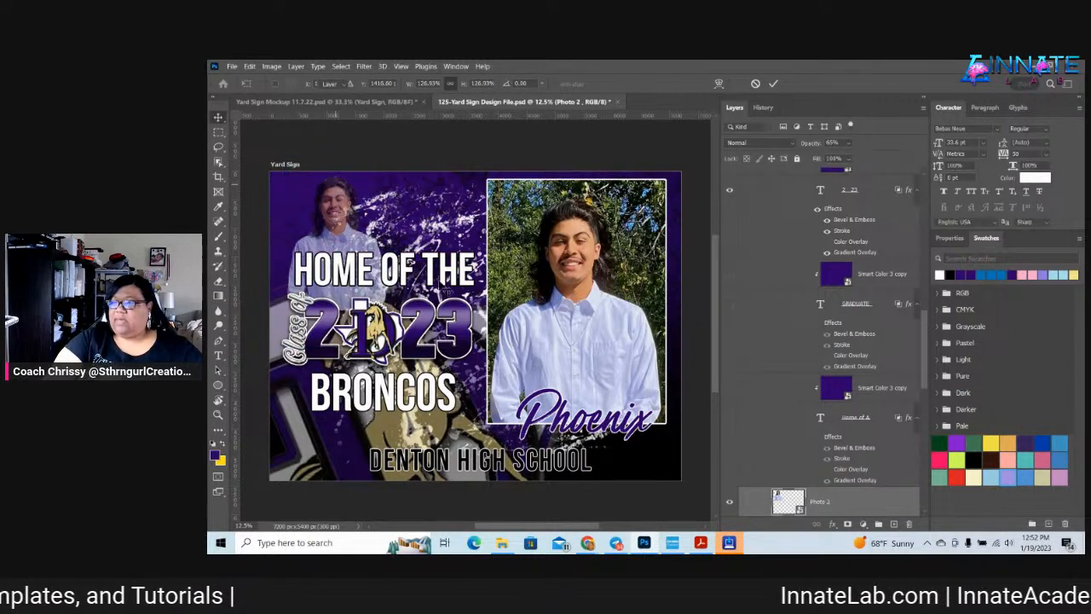
Fade the shirt's lower edge in the Photo 2 smart object by painting its mask black with a soft 275 px brush, and save it
{"action": "double_click", "coordinate": [793, 506]}
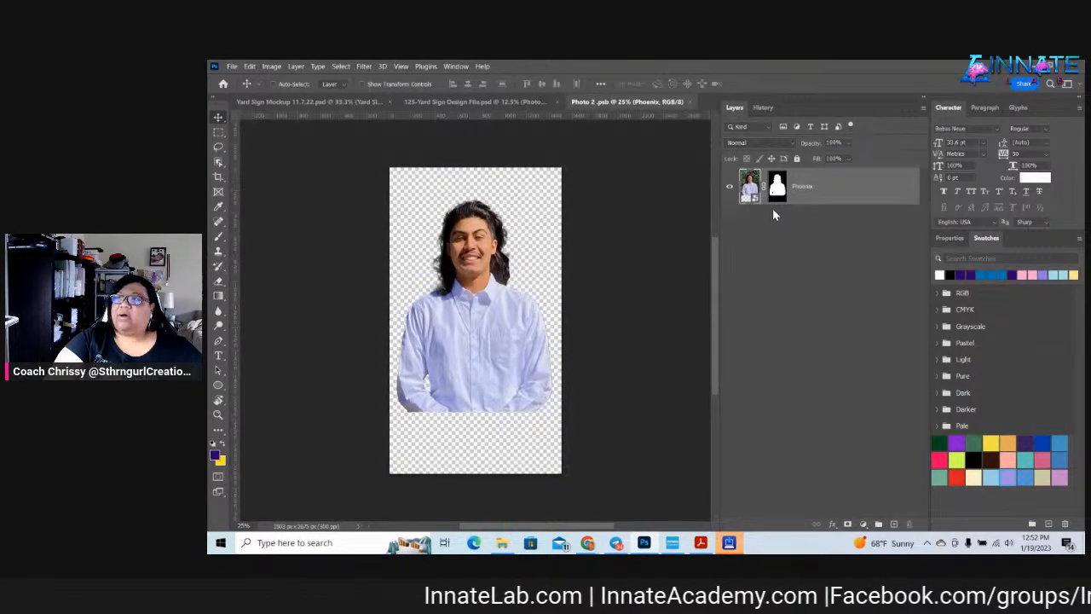
{"action": "left_click", "coordinate": [777, 194]}
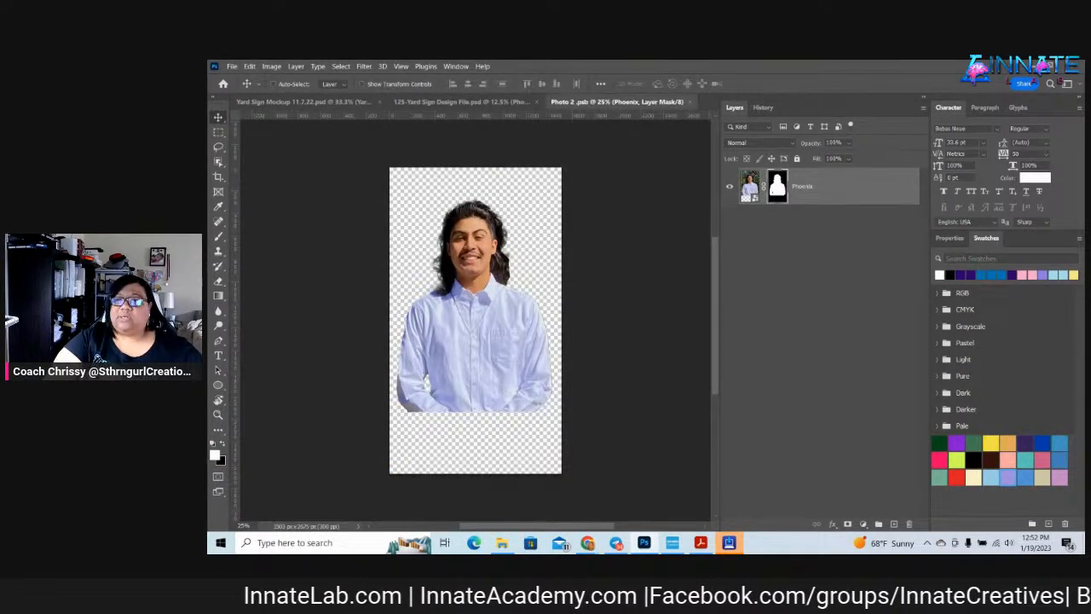
{"action": "left_click", "coordinate": [224, 444]}
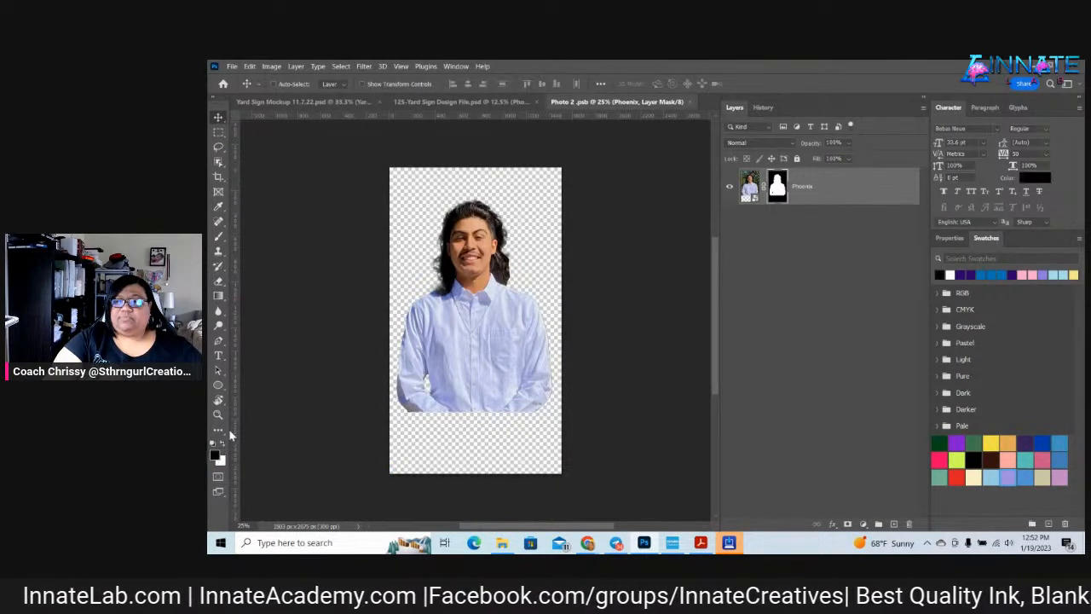
{"action": "left_click", "coordinate": [219, 237]}
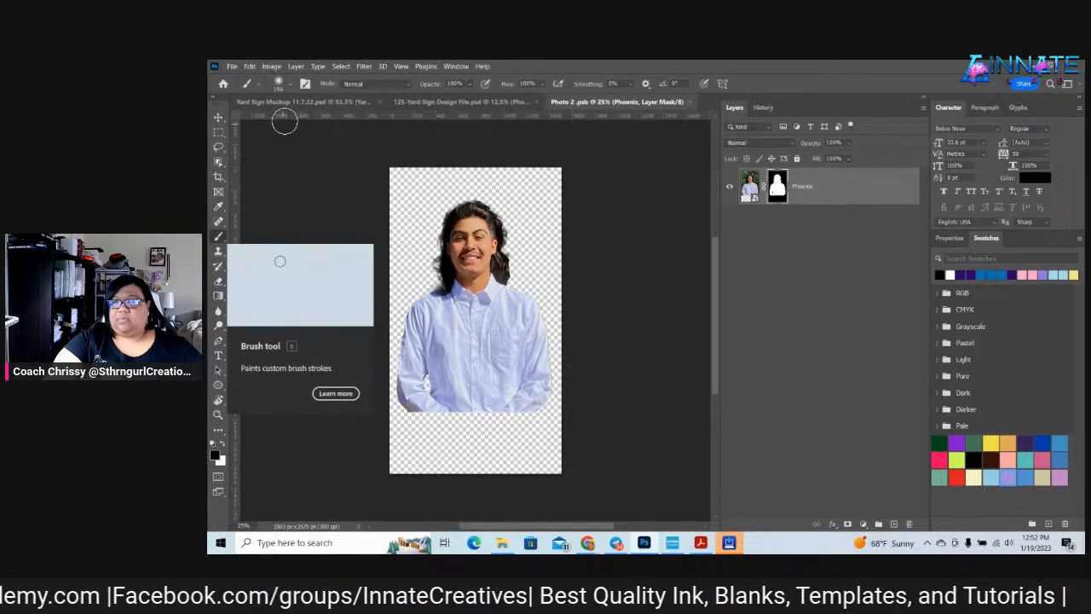
{"action": "left_click", "coordinate": [288, 83]}
{"action": "left_click_drag", "start_coordinate": [324, 122], "coordinate": [330, 122]}
{"action": "left_click", "coordinate": [394, 410]}
{"action": "mouse_move", "coordinate": [407, 416]}
{"action": "left_mouse_down"}
{"action": "mouse_move", "coordinate": [496, 422]}
{"action": "mouse_move", "coordinate": [566, 409]}
{"action": "mouse_move", "coordinate": [407, 416]}
{"action": "left_mouse_up"}
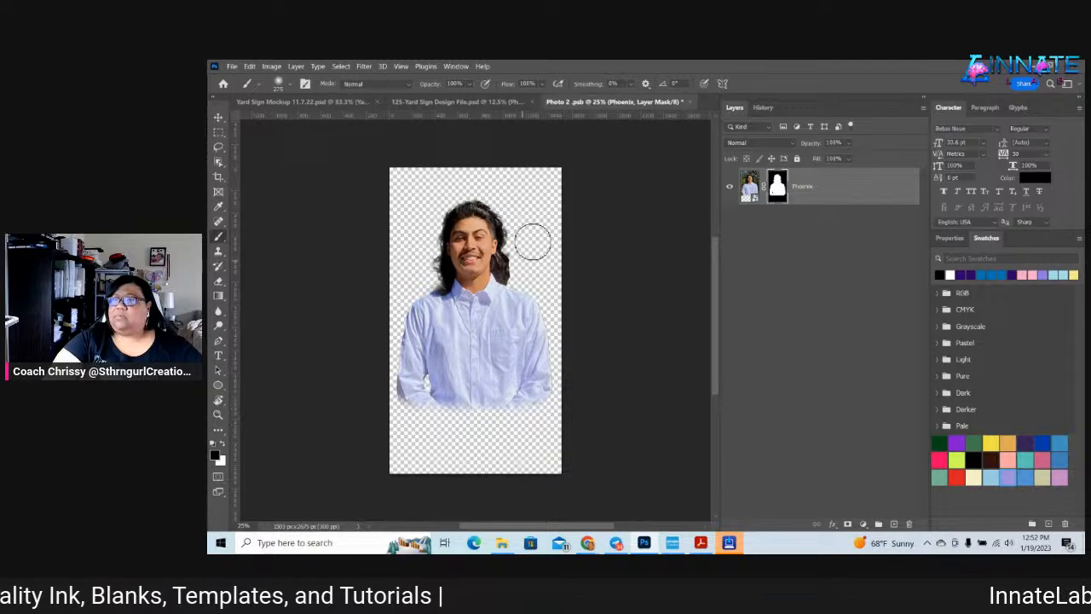
{"action": "left_click", "coordinate": [689, 101]}
{"action": "left_click", "coordinate": [598, 248]}
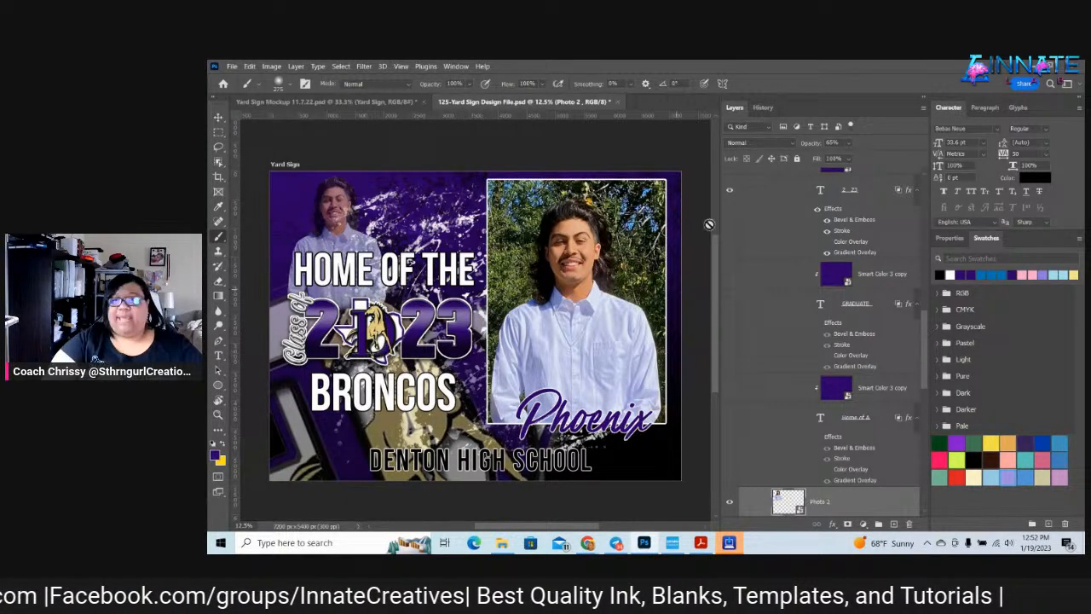
Save the customized yard sign design as a new PSD named with the student's first name in the student's yard sign order folder
{"action": "left_click", "coordinate": [234, 66]}
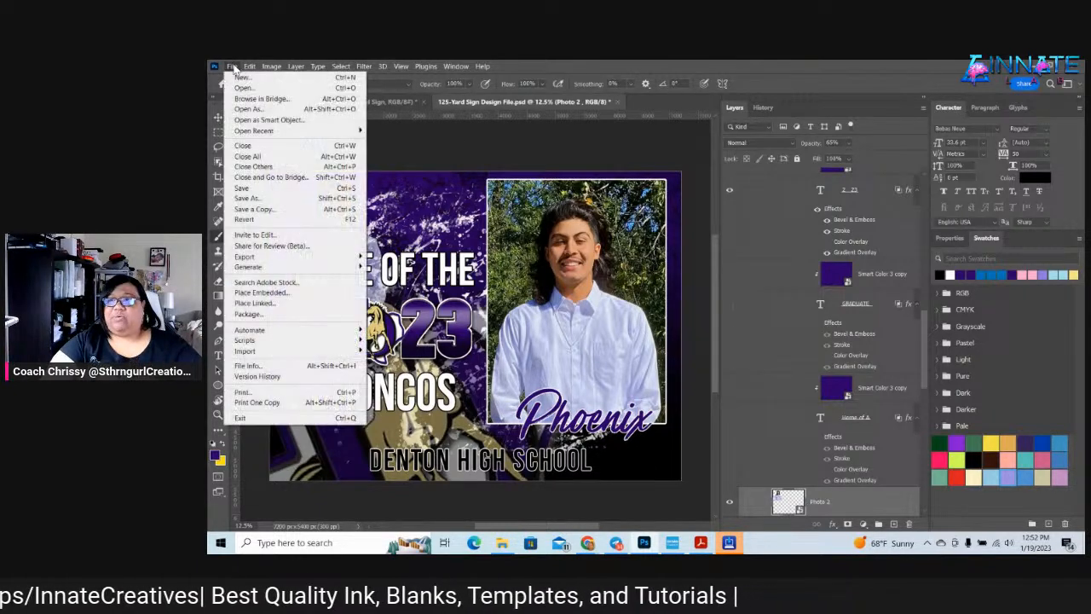
{"action": "left_click", "coordinate": [288, 199]}
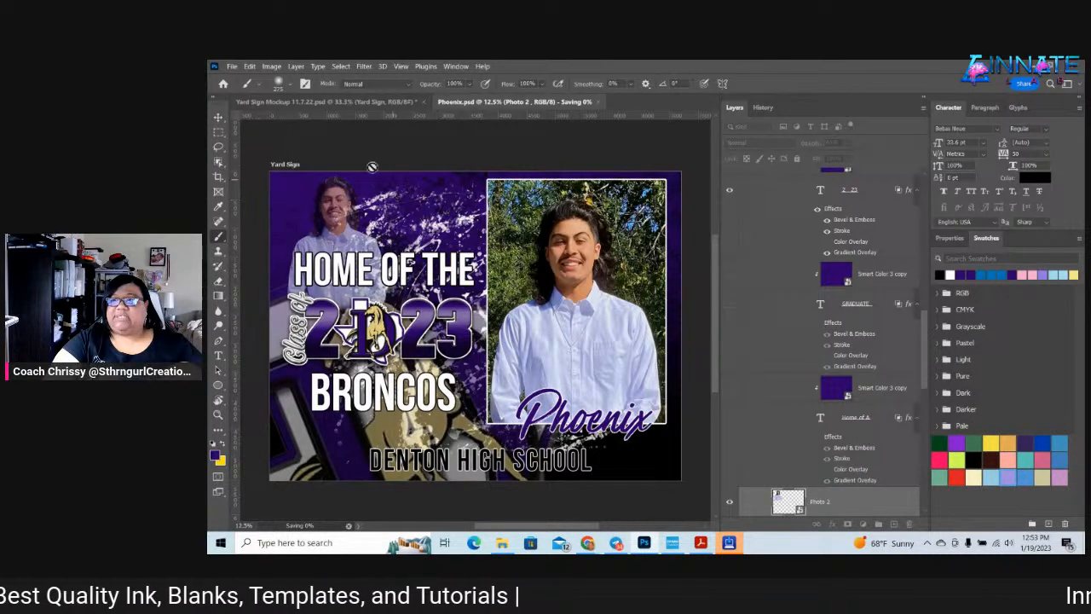
{"action": "left_click", "coordinate": [236, 67]}
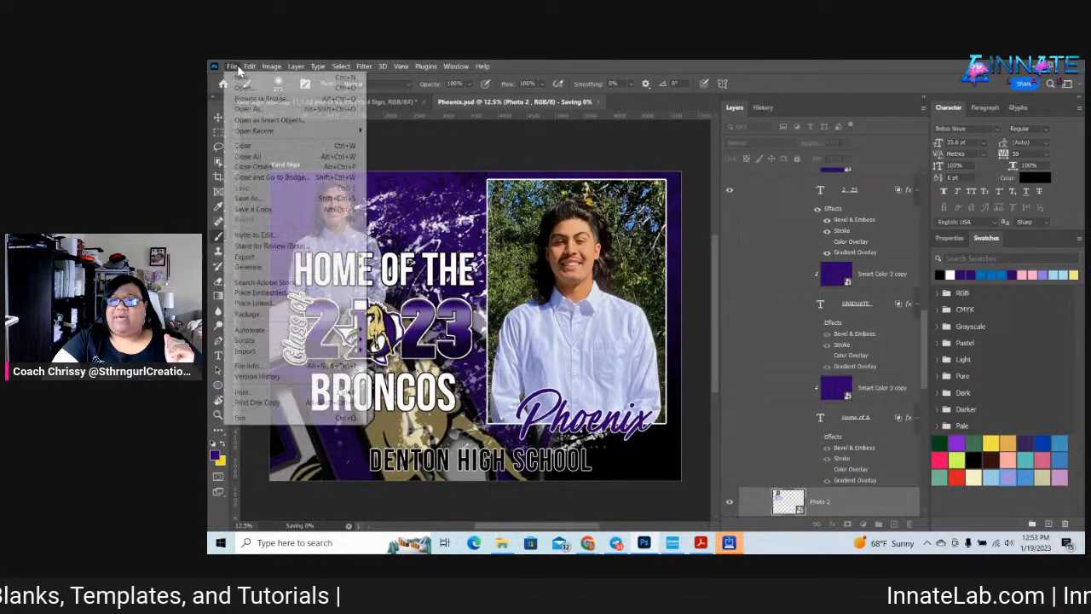
{"action": "left_click", "coordinate": [261, 210]}
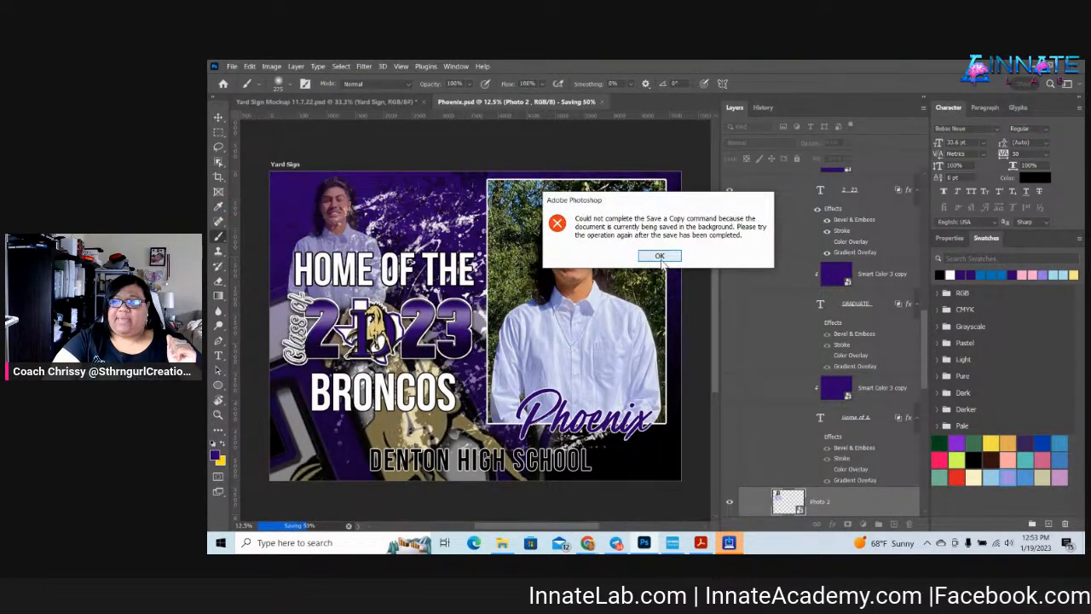
{"action": "left_click", "coordinate": [659, 257]}
{"action": "left_click", "coordinate": [662, 260]}
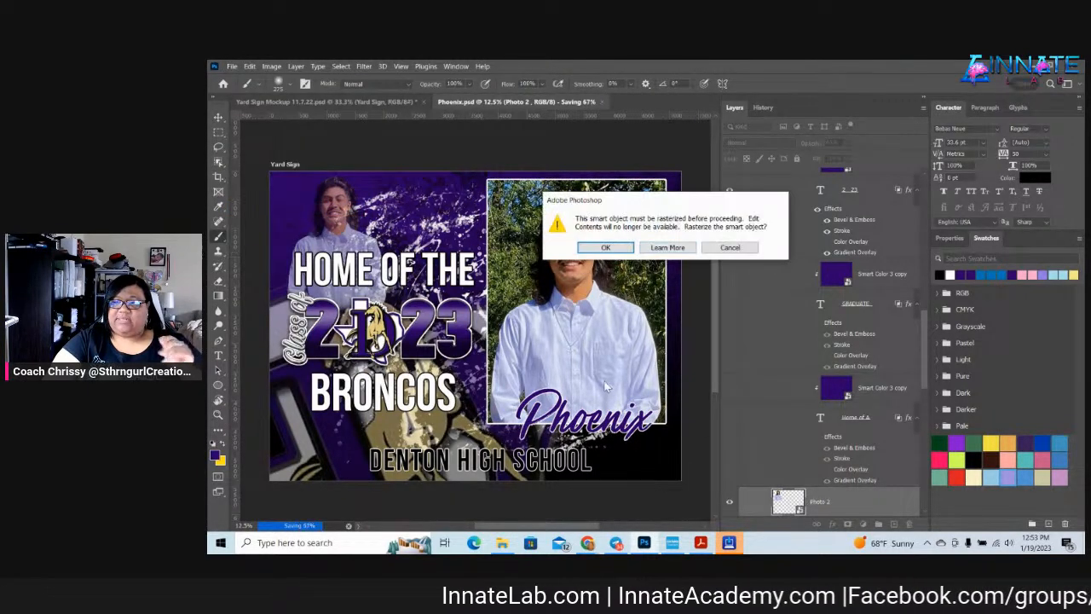
{"action": "left_click", "coordinate": [722, 249]}
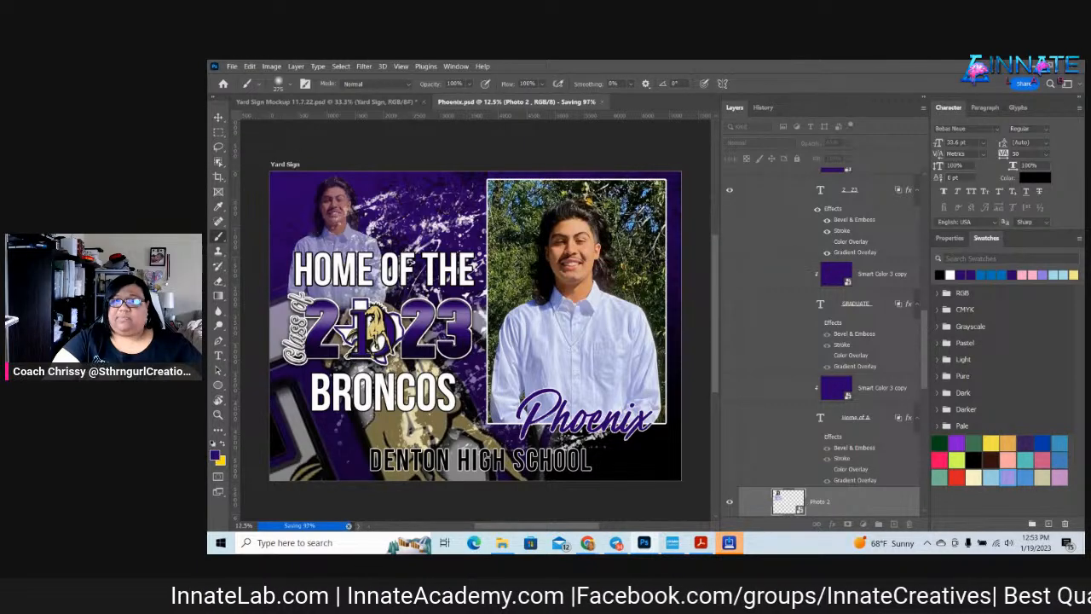
Save a JPEG copy of the design at Maximum quality 12, named with the student's first name followed by Yard Sign
{"action": "left_click", "coordinate": [218, 118]}
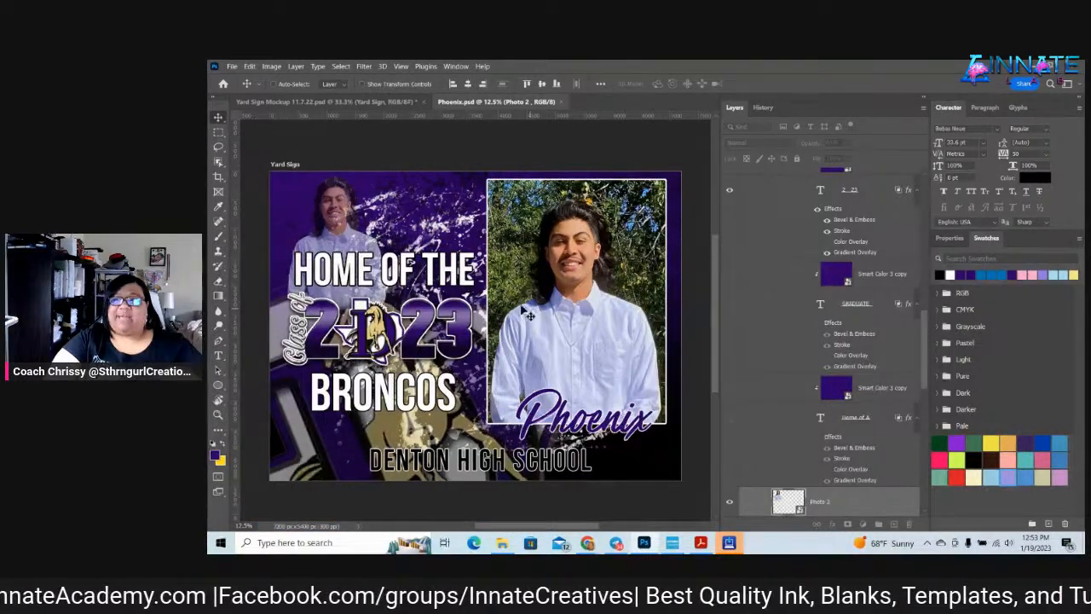
{"action": "left_click", "coordinate": [232, 66]}
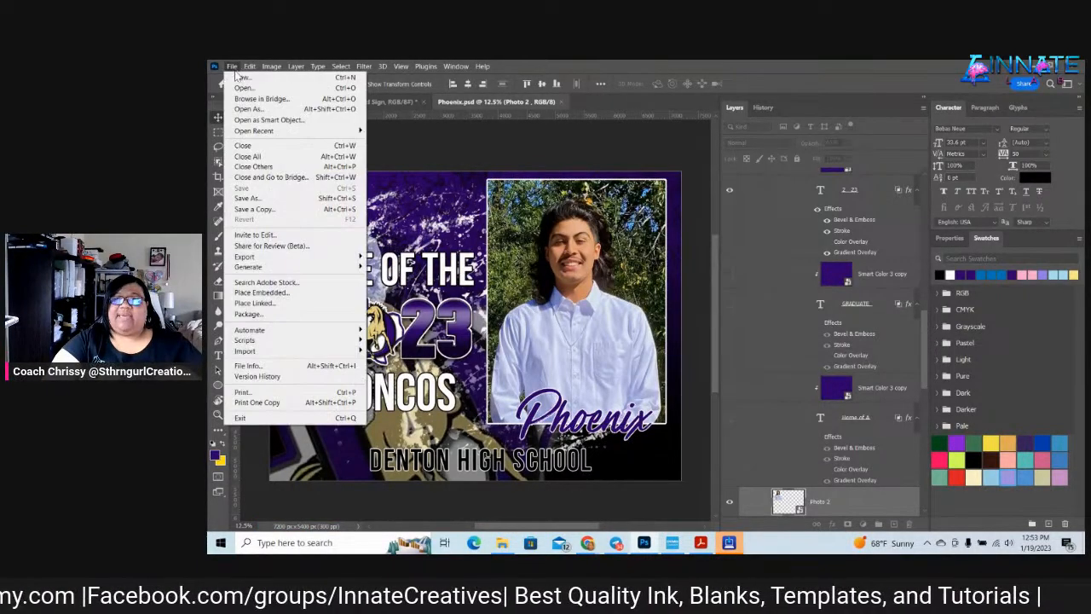
{"action": "left_click", "coordinate": [258, 199]}
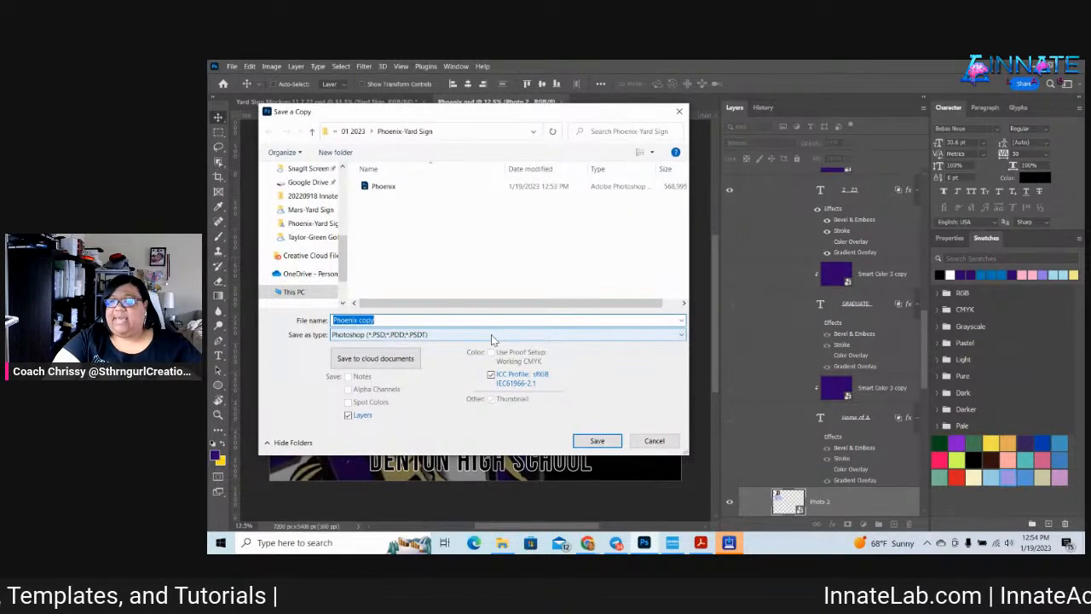
{"action": "left_click", "coordinate": [455, 322]}
{"action": "left_click_drag", "start_coordinate": [377, 321], "coordinate": [363, 320]}
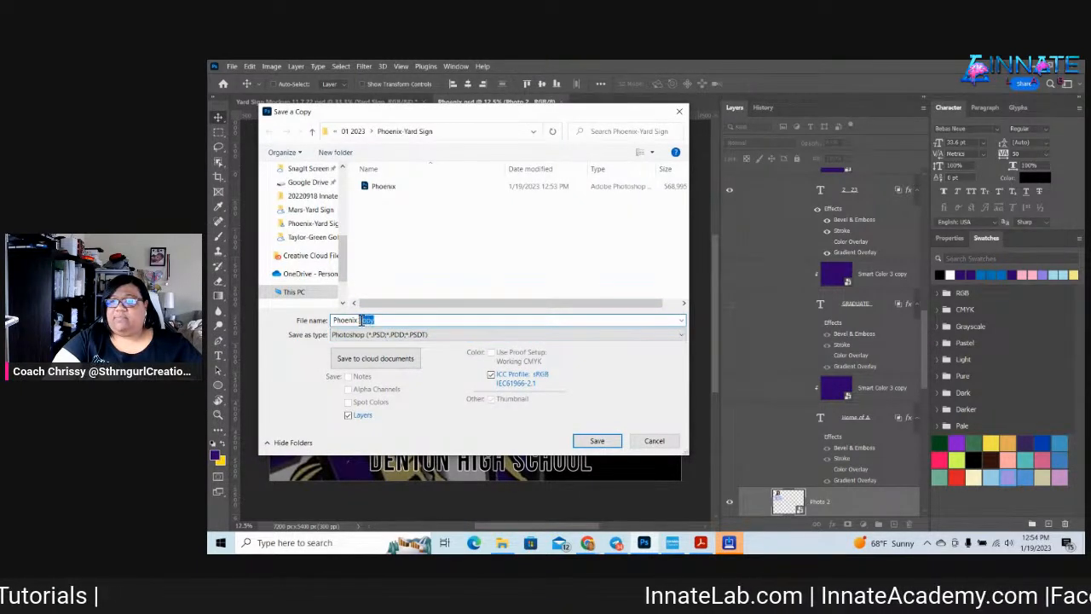
{"action": "type", "text": "Yard Sign"}
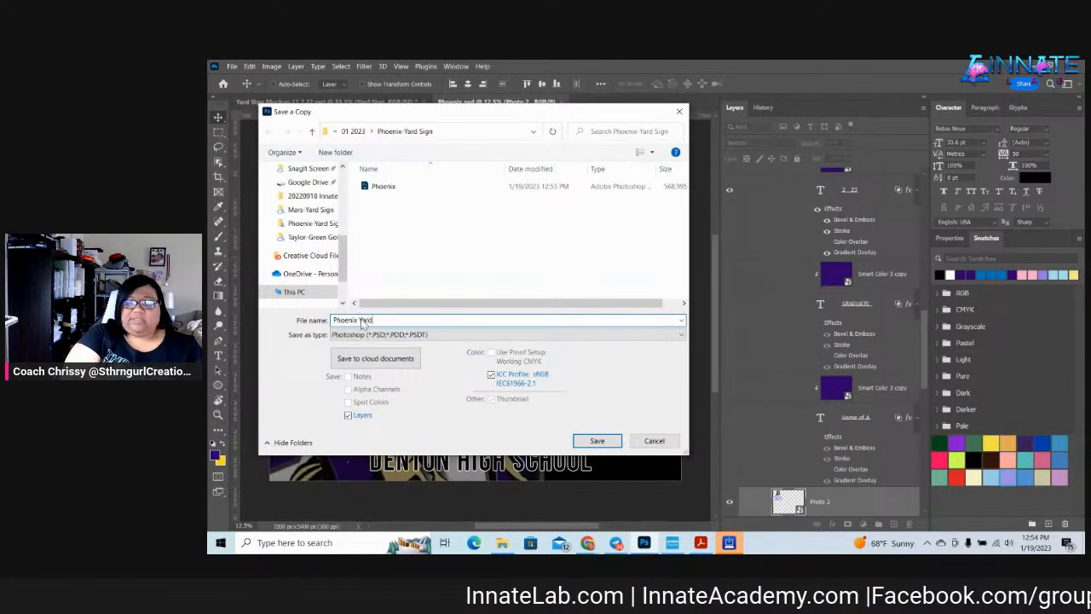
{"action": "left_click", "coordinate": [443, 335]}
{"action": "left_click", "coordinate": [418, 428]}
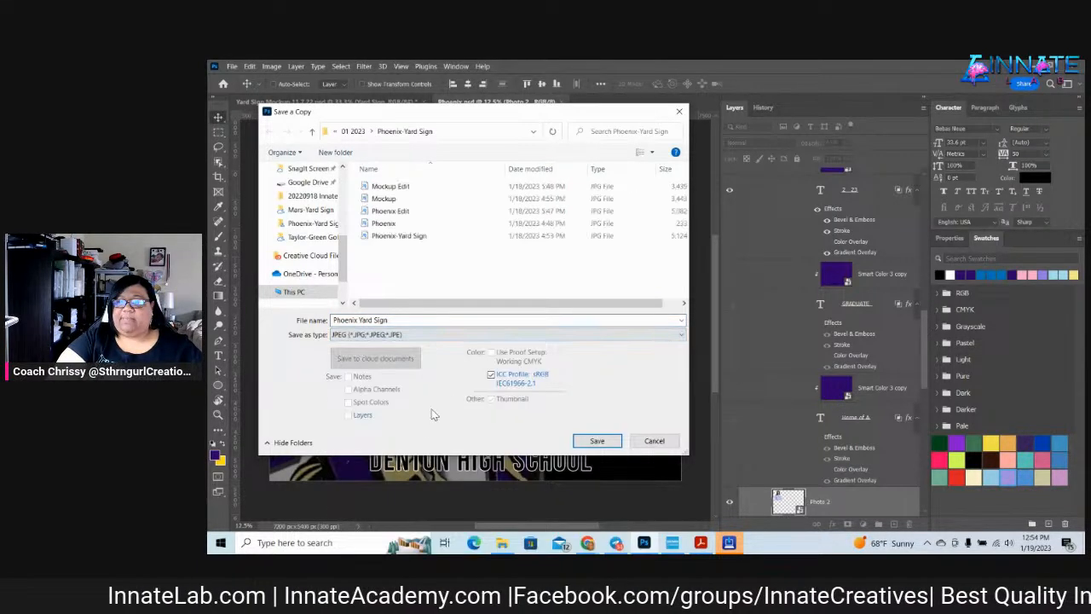
{"action": "left_click", "coordinate": [597, 441]}
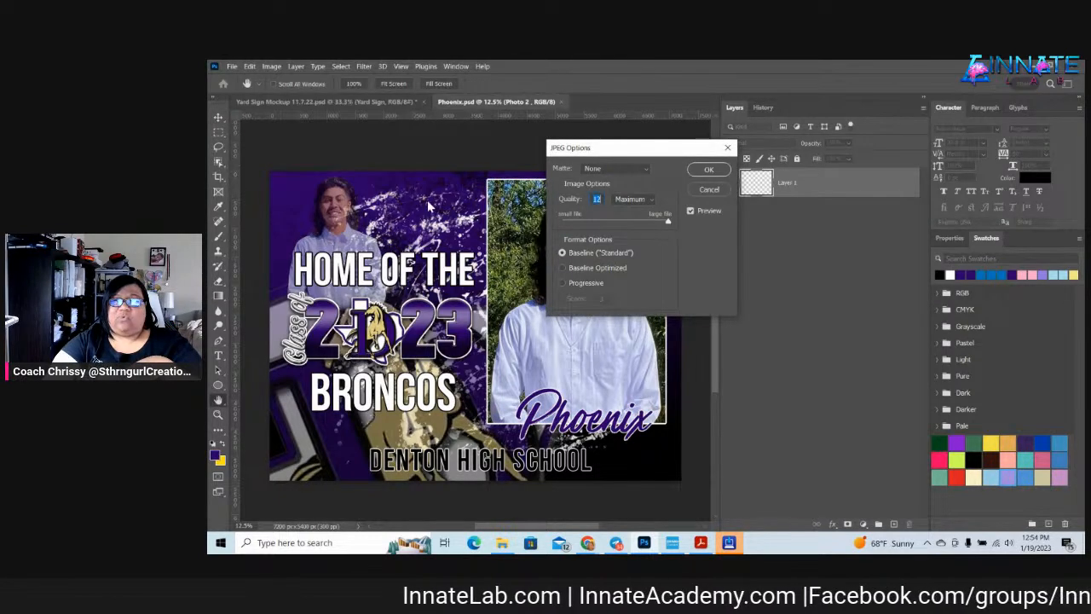
{"action": "left_click", "coordinate": [707, 172]}
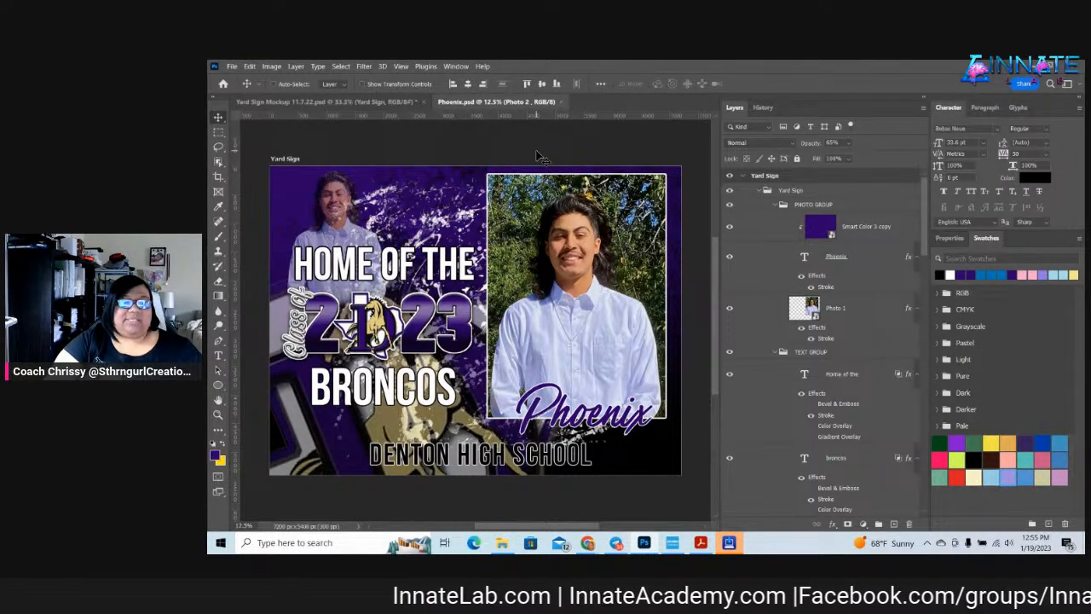
Open the Yard Sign smart object in the Yard Sign Mockup file and place the new student's yard sign JPG over the existing design
{"action": "left_click", "coordinate": [394, 101]}
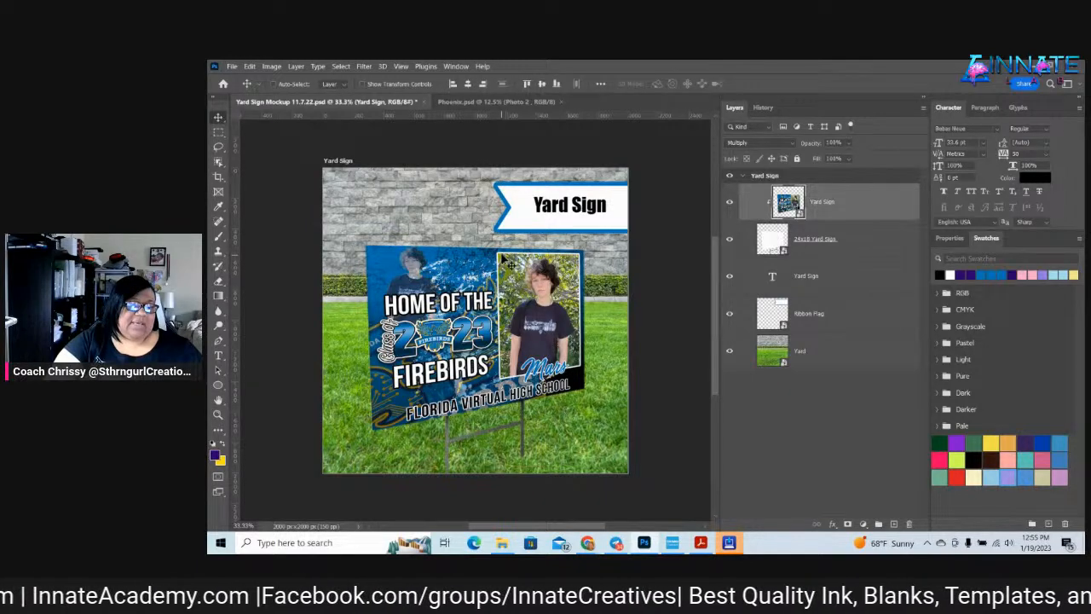
{"action": "double_click", "coordinate": [787, 203]}
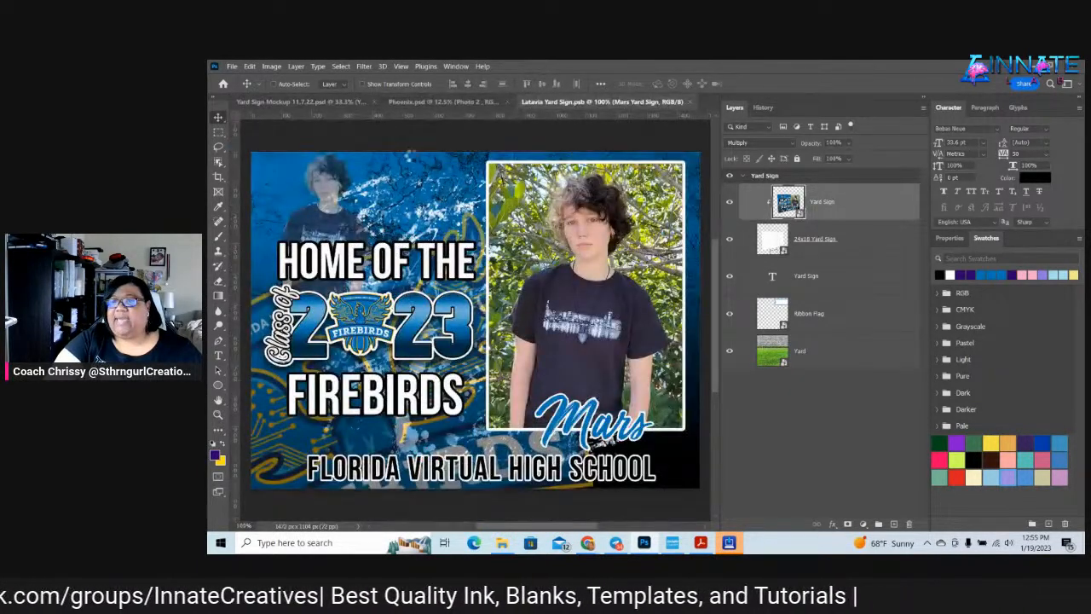
{"action": "left_click", "coordinate": [232, 66]}
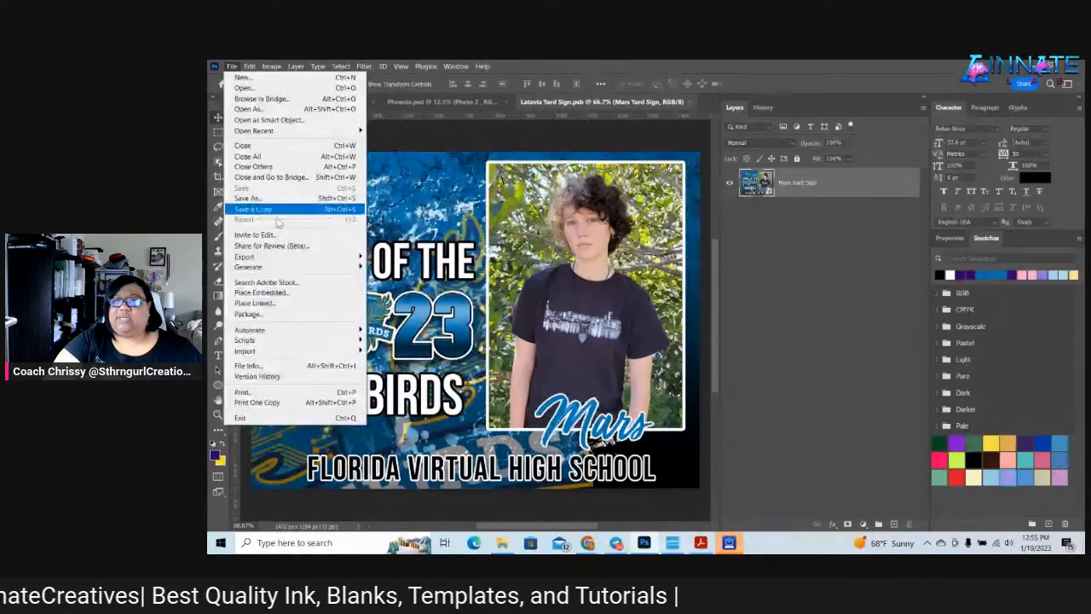
{"action": "left_click", "coordinate": [276, 292]}
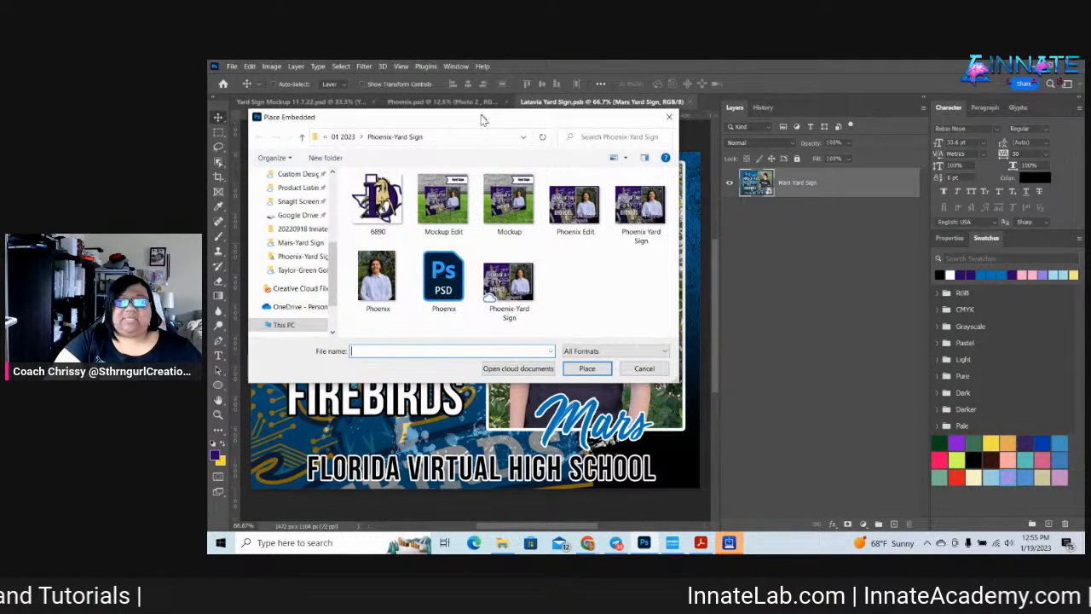
{"action": "left_click", "coordinate": [669, 117]}
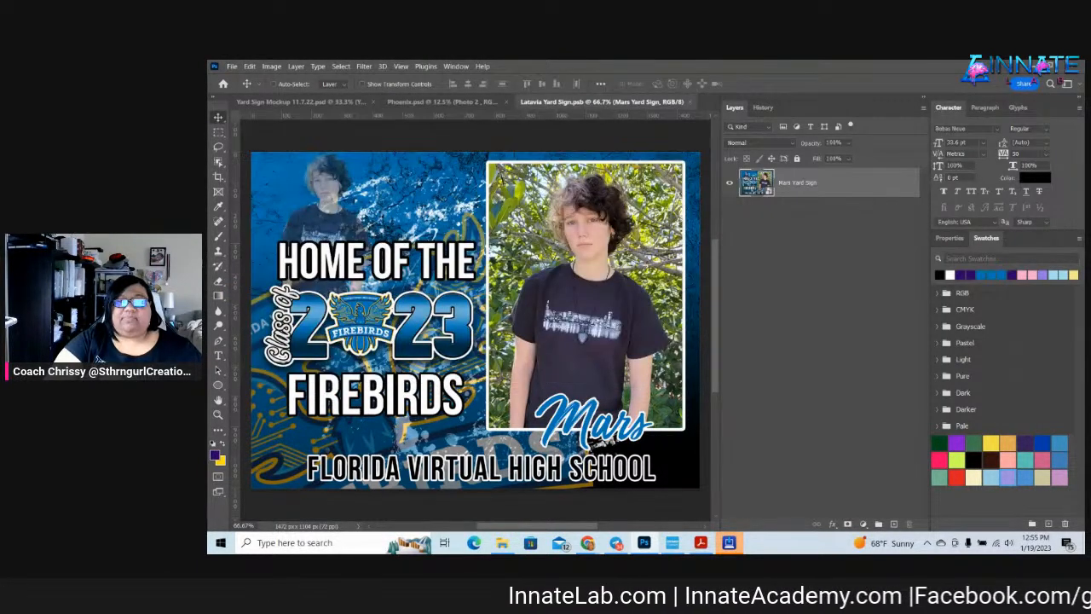
{"action": "key", "text": "ctrl+t"}
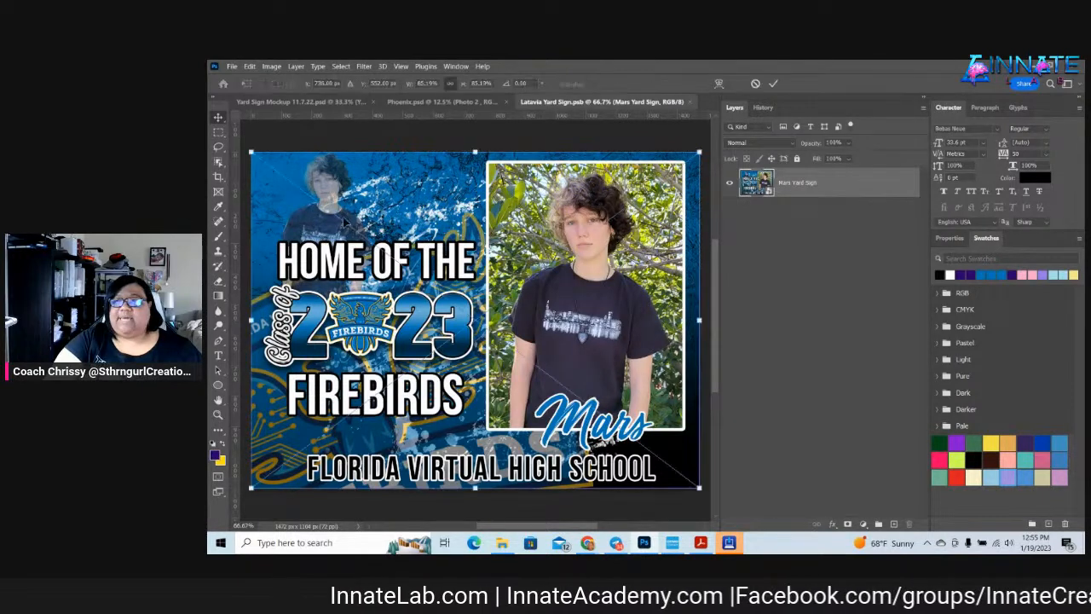
{"action": "key", "text": "Return"}
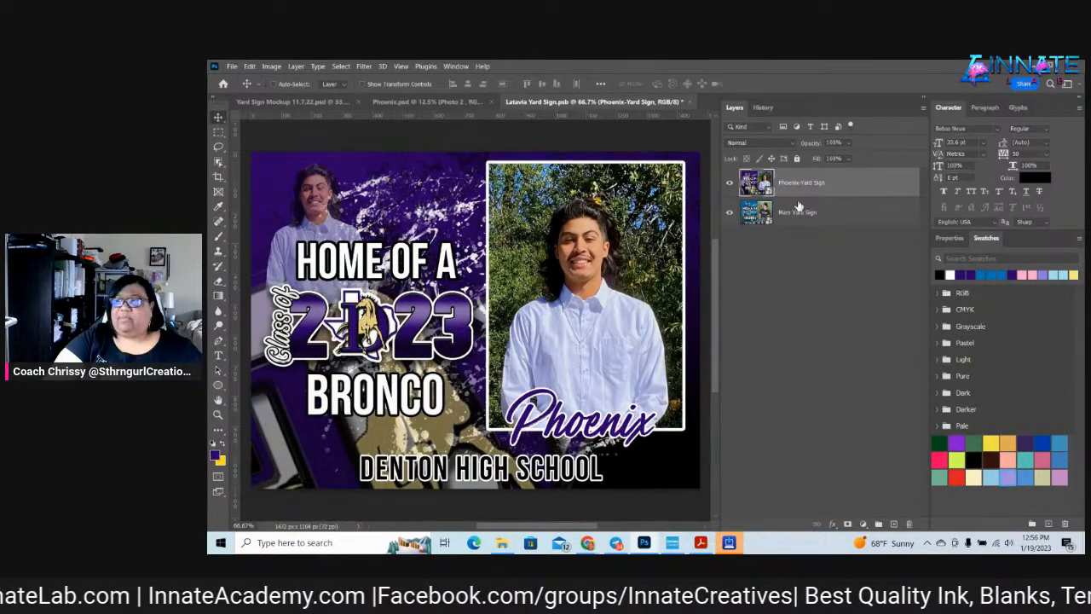
Delete the previous student's yard sign layer beneath the placed design, and save and close the smart object
{"action": "right_click", "coordinate": [852, 209]}
{"action": "left_click", "coordinate": [897, 100]}
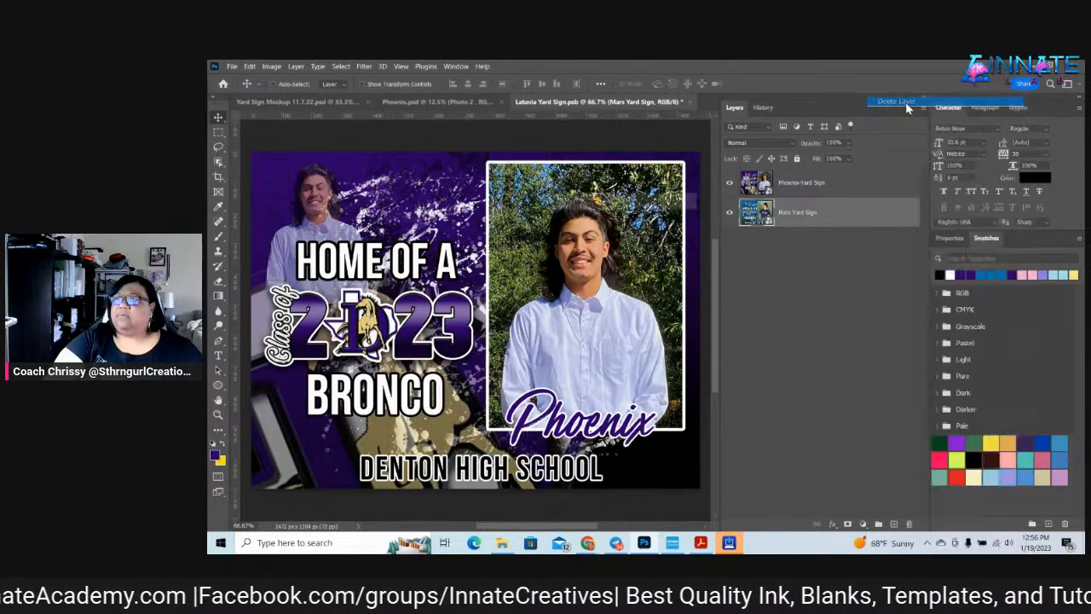
{"action": "left_click", "coordinate": [600, 248]}
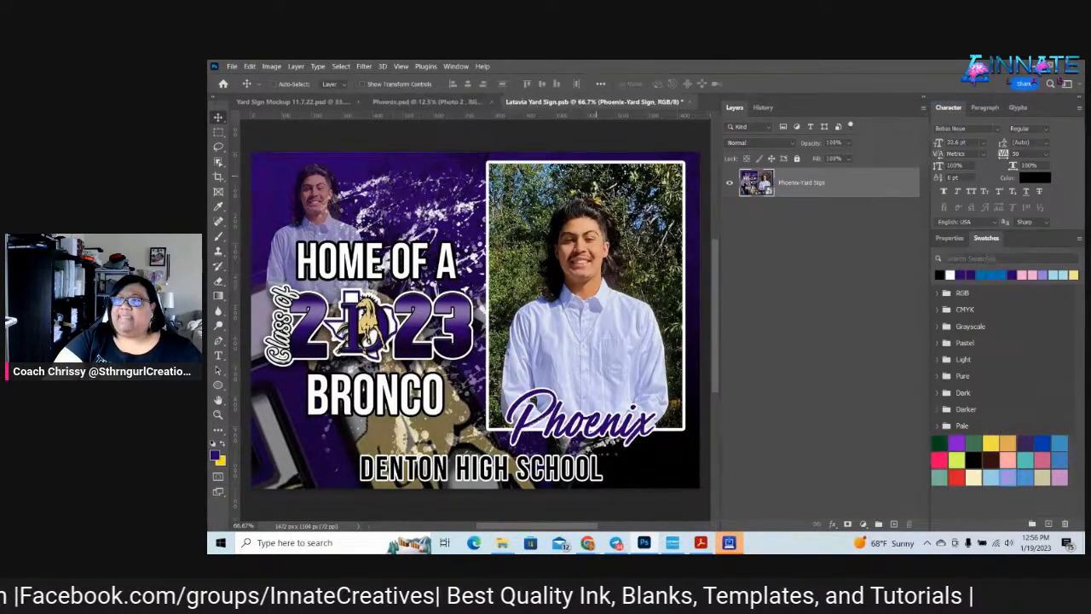
{"action": "left_click", "coordinate": [690, 103]}
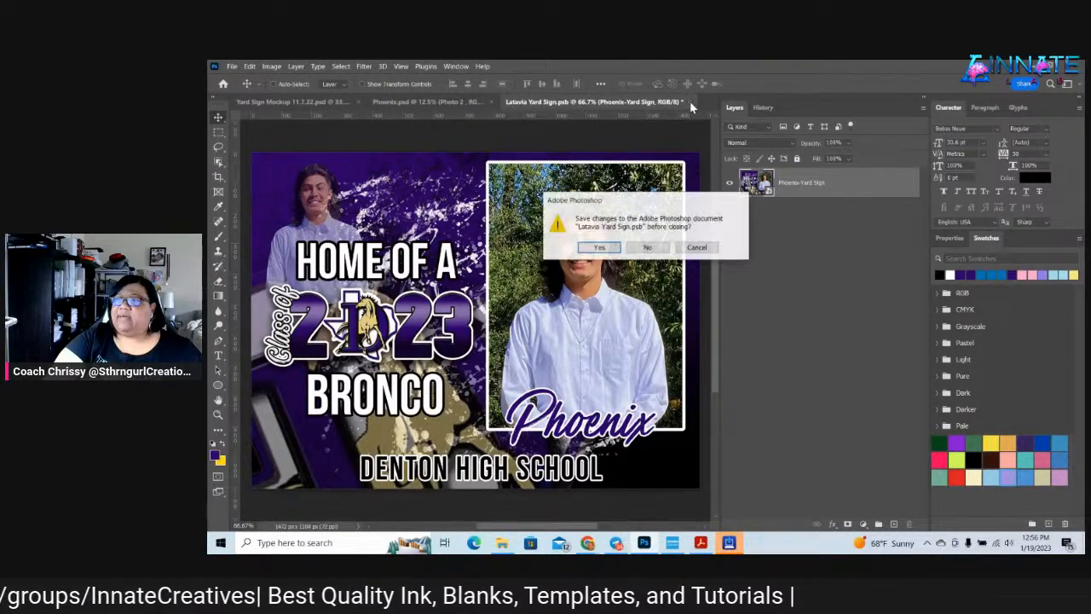
{"action": "left_click", "coordinate": [612, 249]}
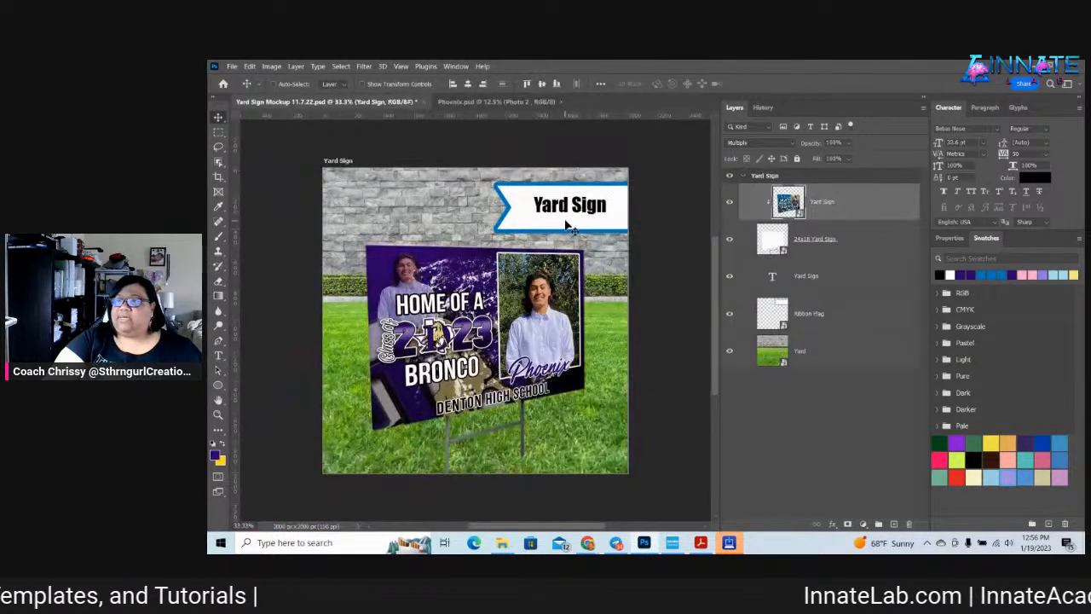
Change the stroke color inside the mockup's Ribbon Flag smart object to purple 2f006c, and save and close it
{"action": "right_click", "coordinate": [569, 225]}
{"action": "left_click", "coordinate": [601, 236]}
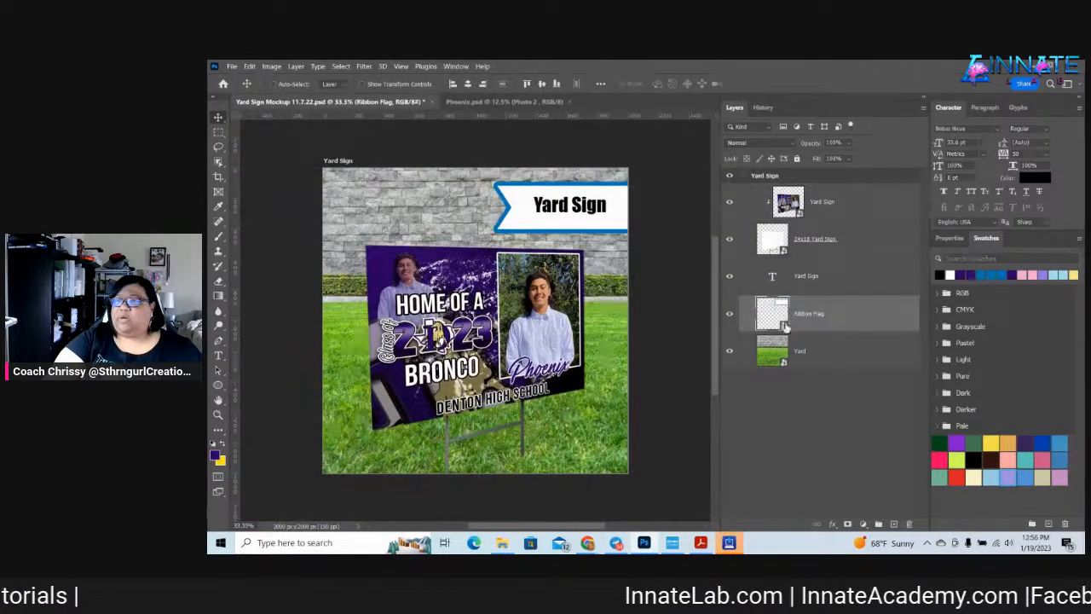
{"action": "double_click", "coordinate": [772, 314]}
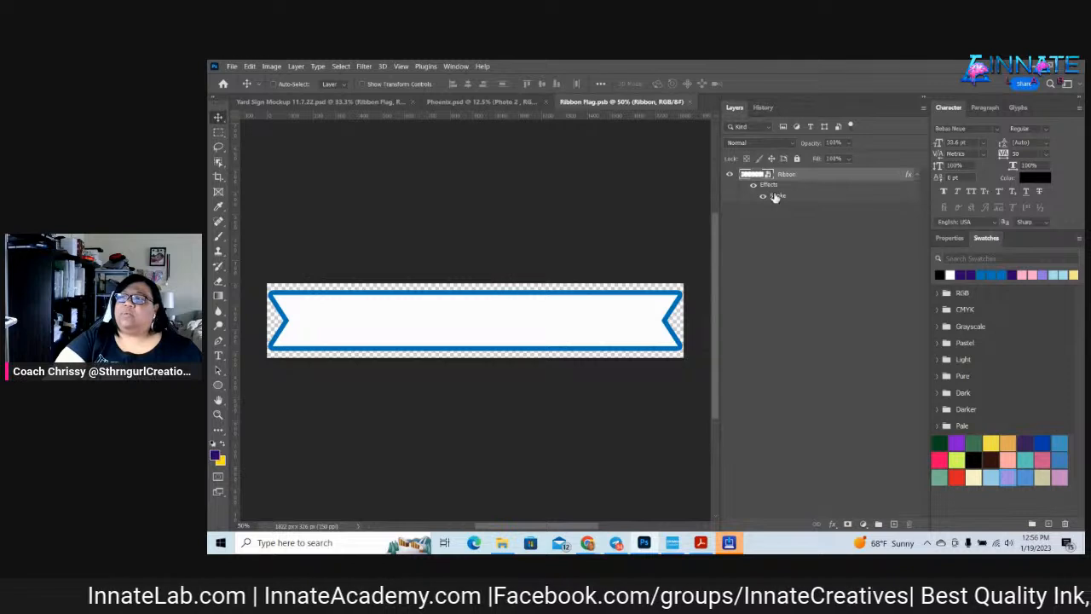
{"action": "key", "text": "h"}
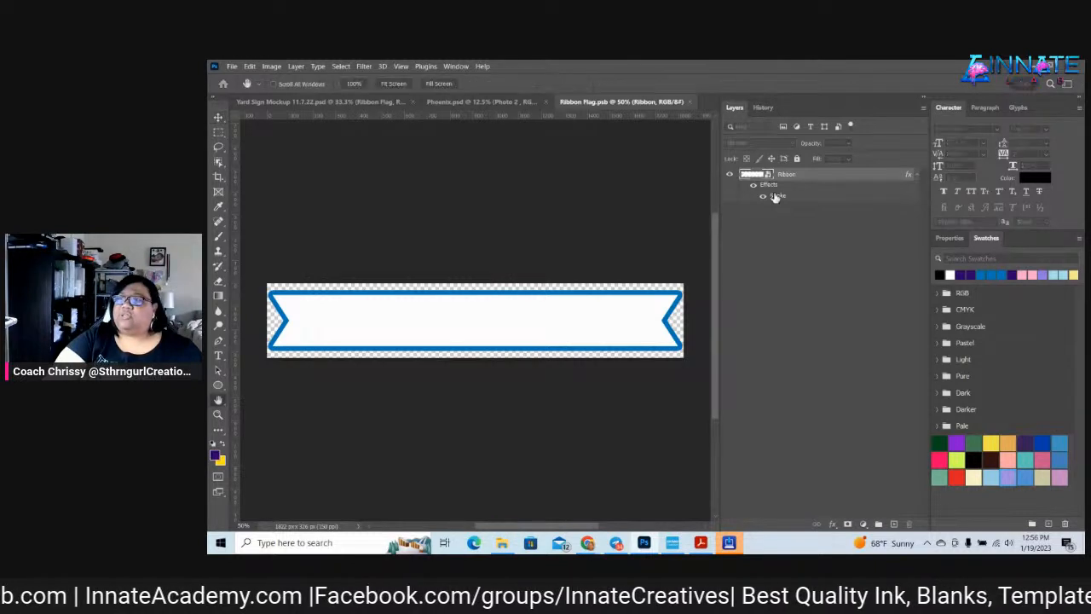
{"action": "left_click_drag", "start_coordinate": [1084, 183], "coordinate": [588, 173]}
{"action": "left_click", "coordinate": [535, 274]}
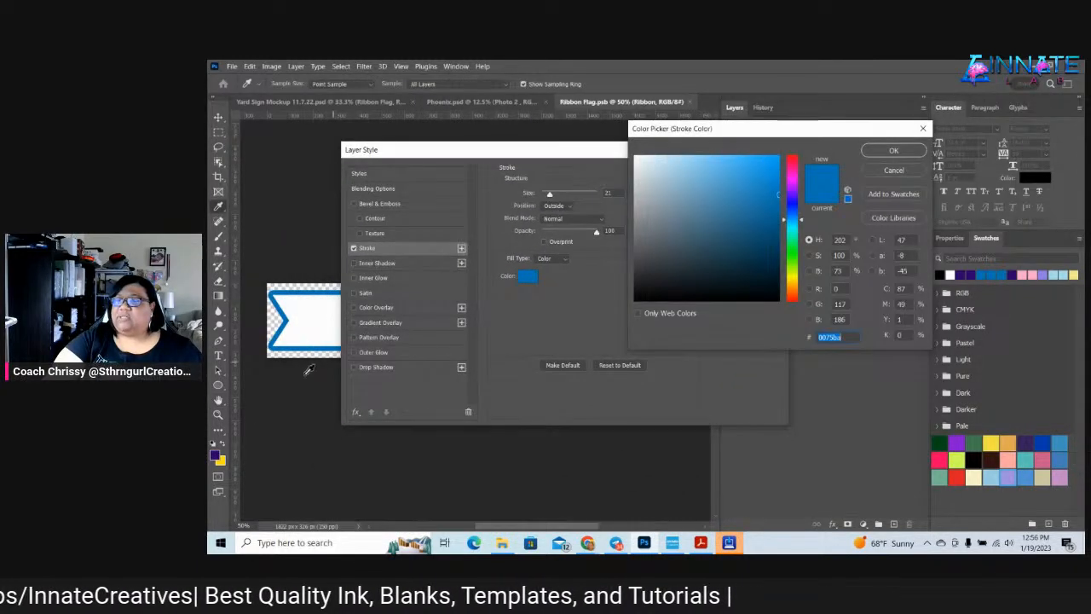
{"action": "type", "text": "2f006c"}
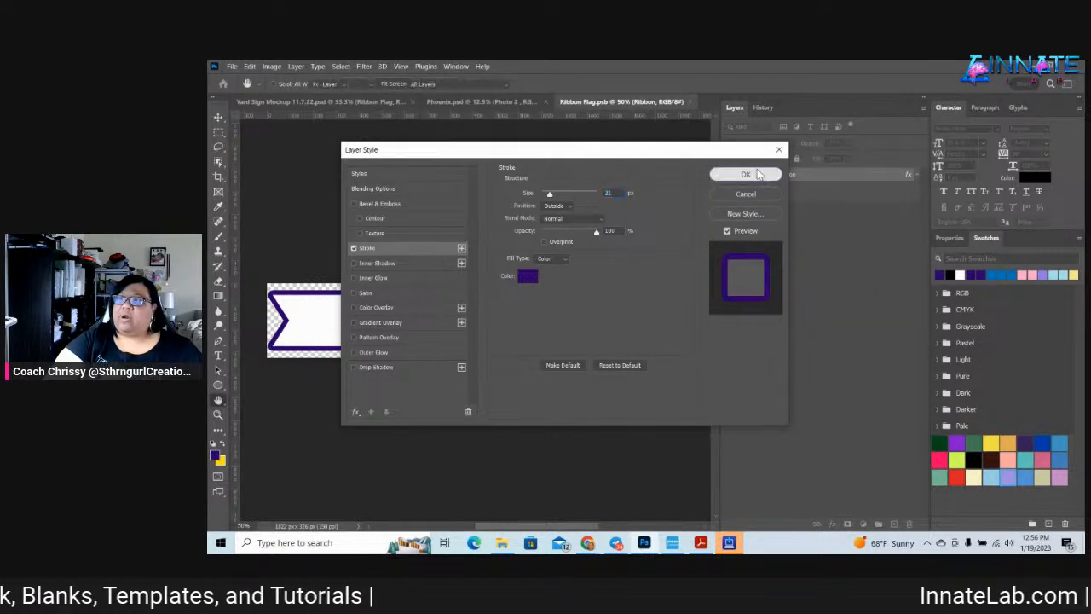
{"action": "left_click", "coordinate": [750, 174]}
{"action": "left_click", "coordinate": [691, 101]}
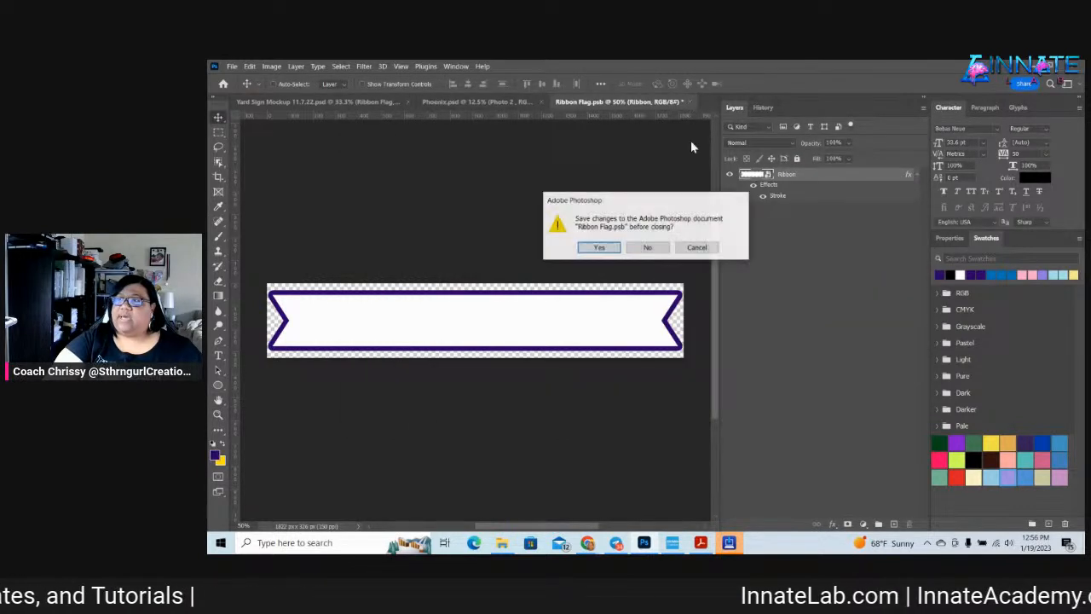
{"action": "left_click", "coordinate": [615, 251]}
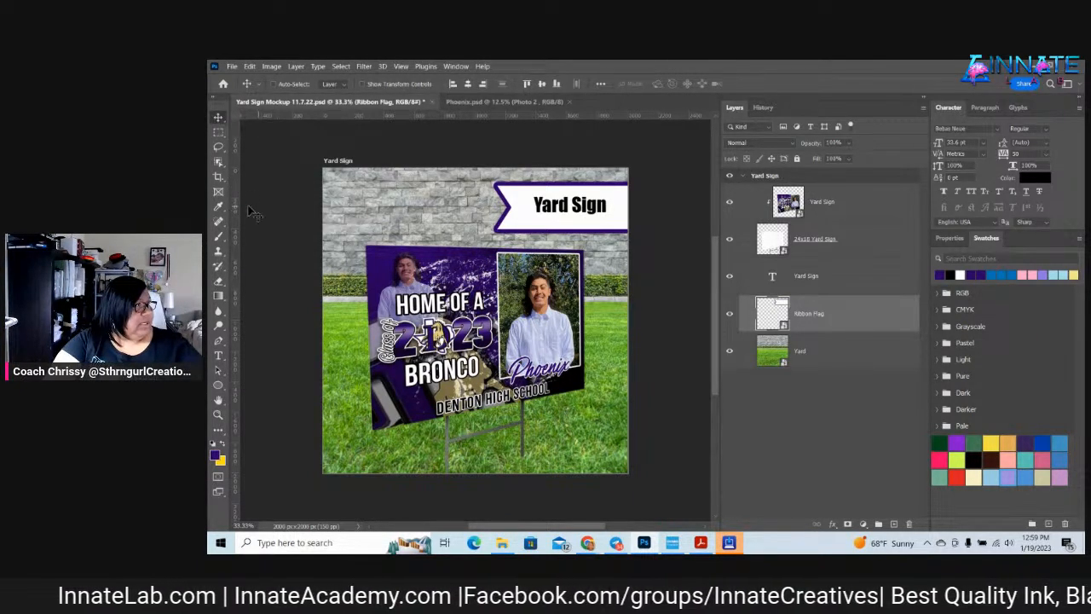
Close the student's yard sign design document and go to the Home screen
{"action": "left_click", "coordinate": [473, 102]}
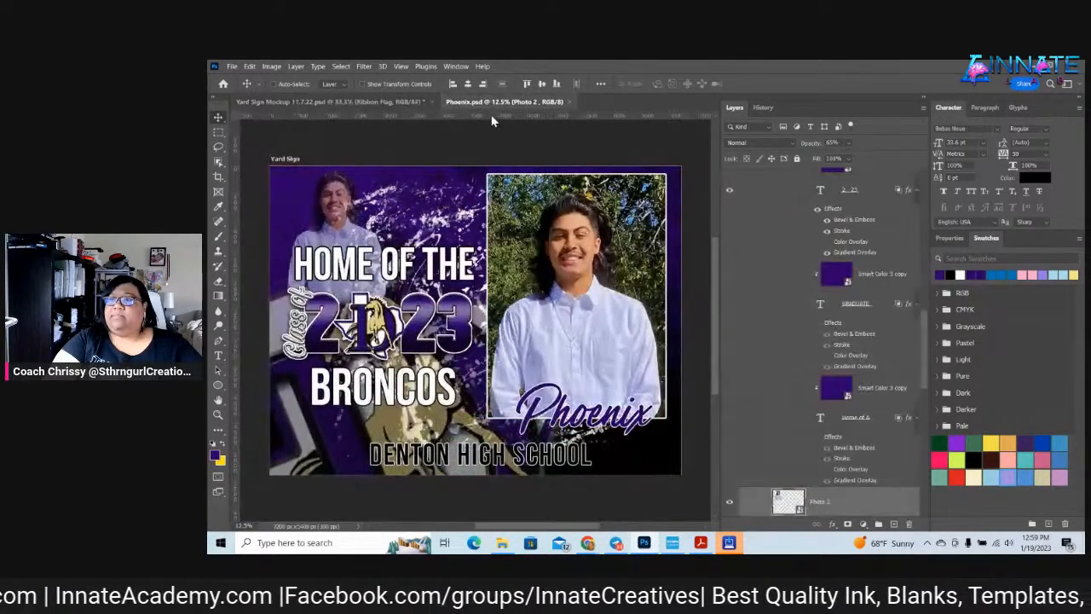
{"action": "left_click", "coordinate": [571, 101]}
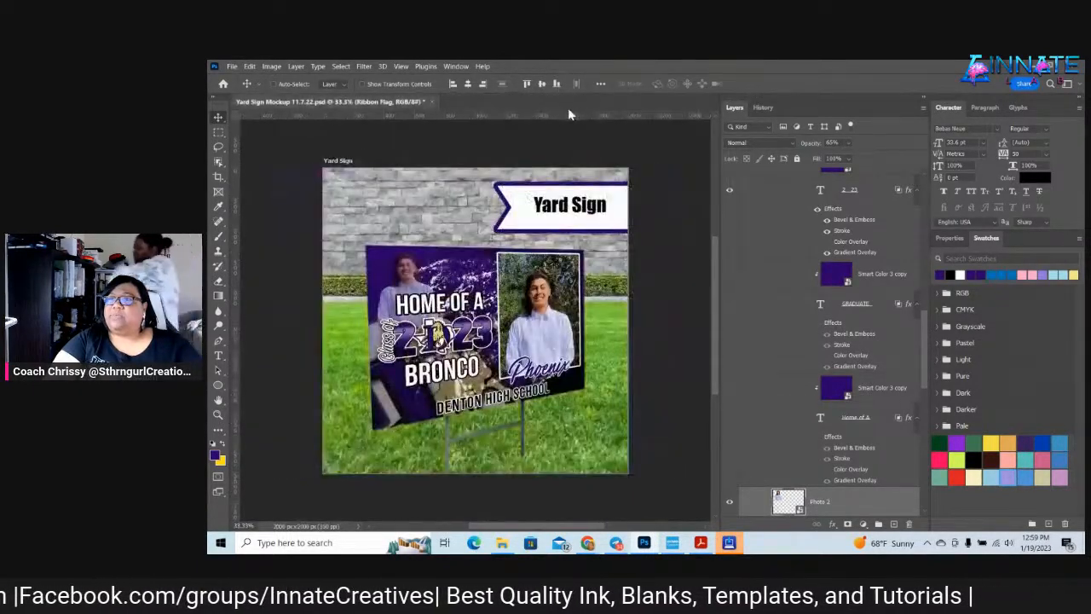
{"action": "left_click", "coordinate": [223, 83]}
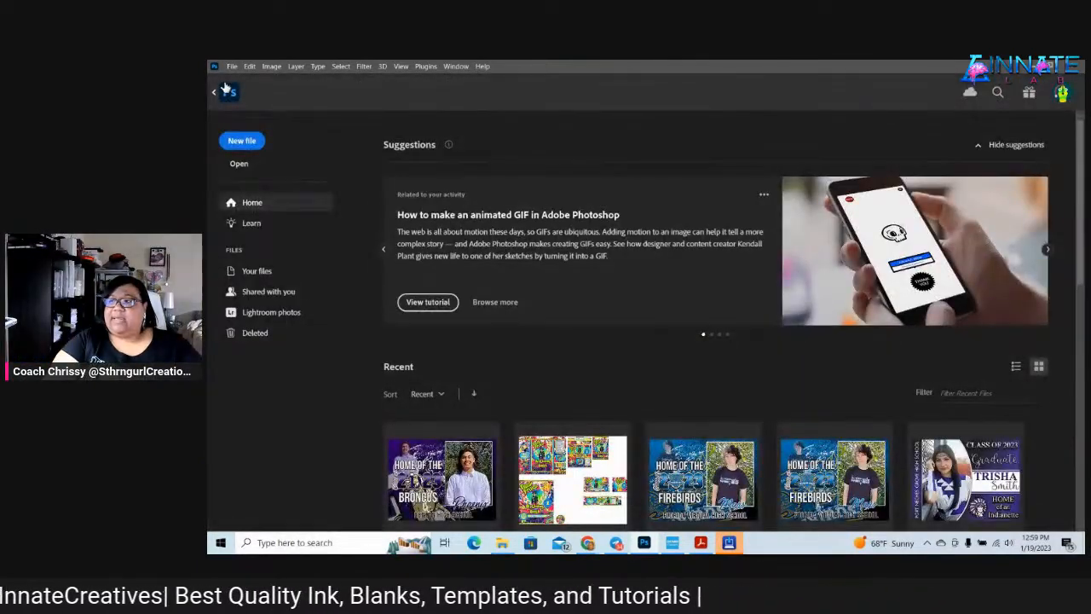
Open the Half Circle Yard Sign template from the recent files and open its Change Photo Here smart object
{"action": "left_click", "coordinate": [979, 460]}
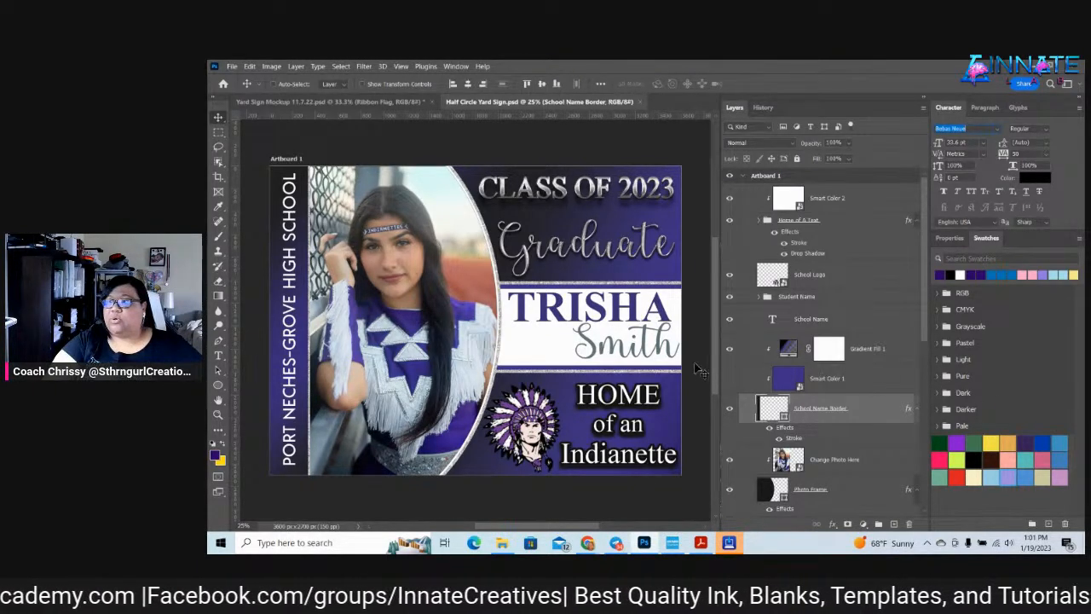
{"action": "right_click", "coordinate": [597, 294]}
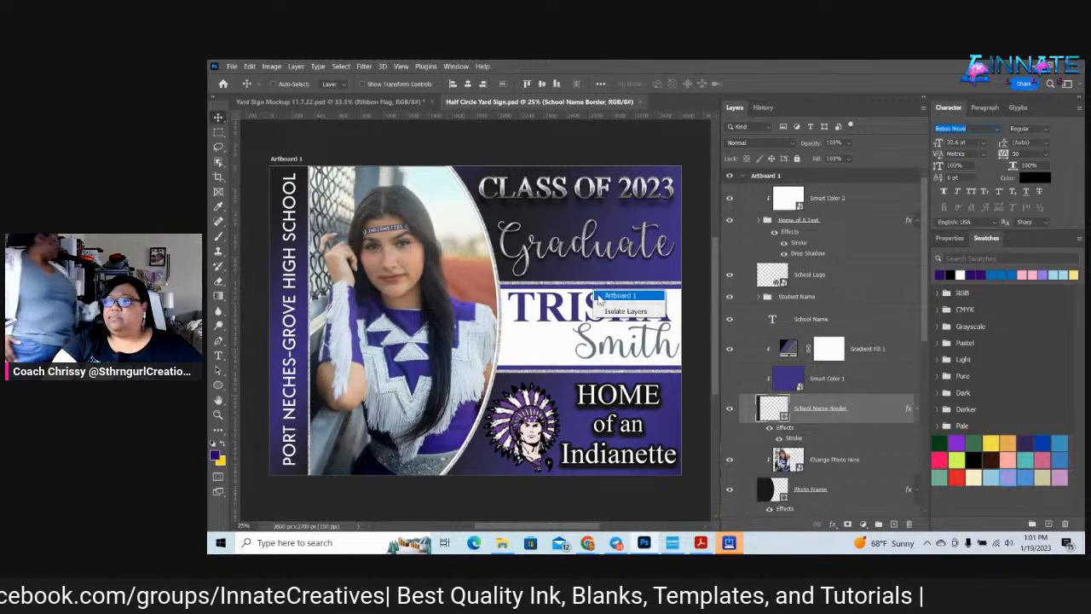
{"action": "right_click", "coordinate": [412, 296]}
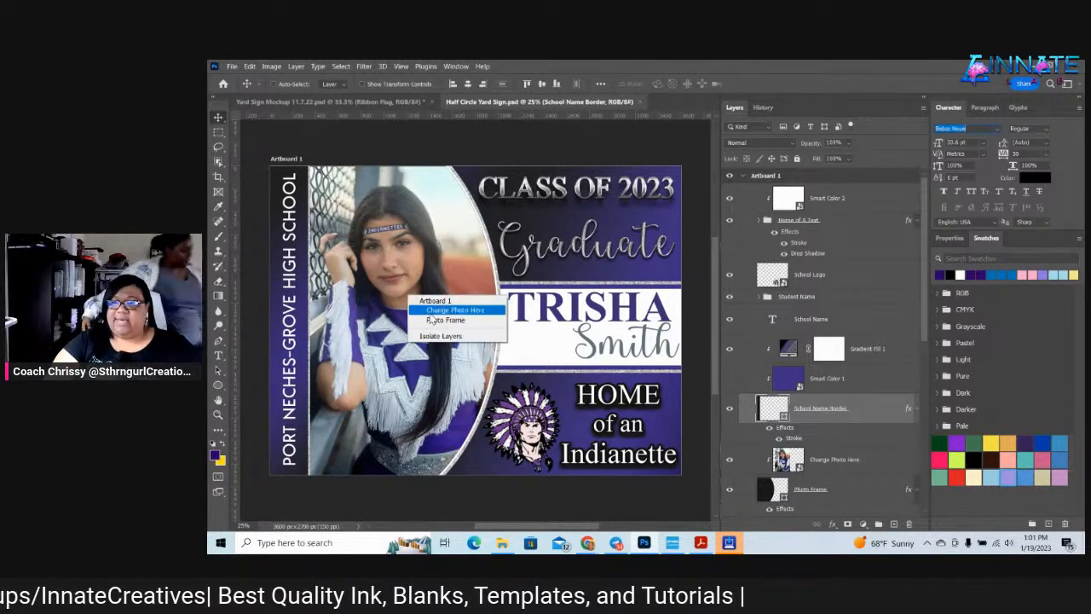
{"action": "left_click", "coordinate": [370, 289]}
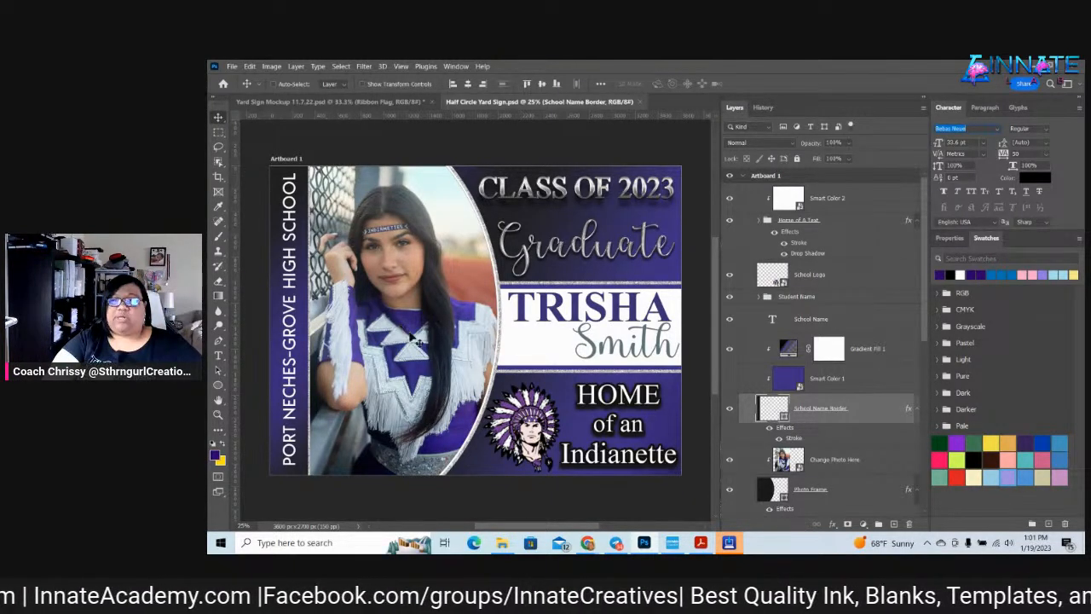
{"action": "right_click", "coordinate": [434, 302]}
{"action": "left_click", "coordinate": [452, 313]}
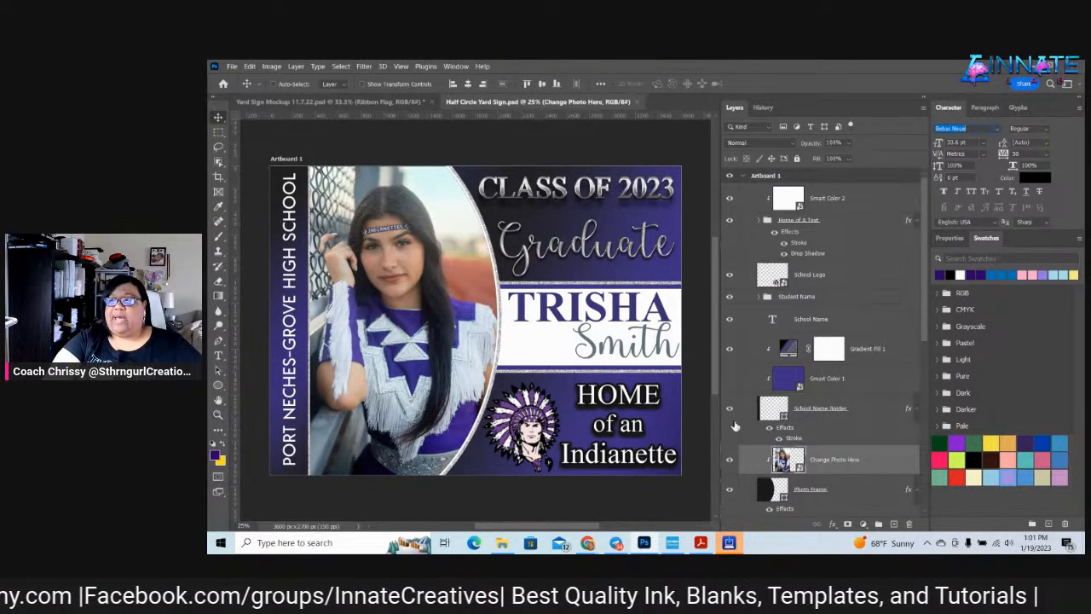
{"action": "double_click", "coordinate": [800, 463]}
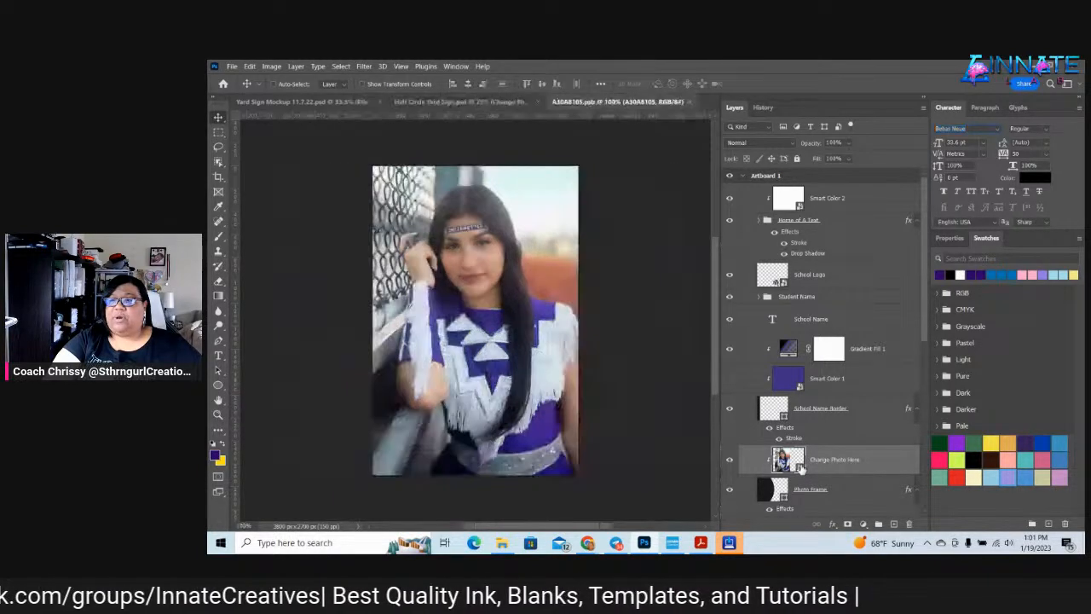
Place the new student's photo as an embedded image in the smart object and rotate it 90° clockwise
{"action": "left_click", "coordinate": [231, 66]}
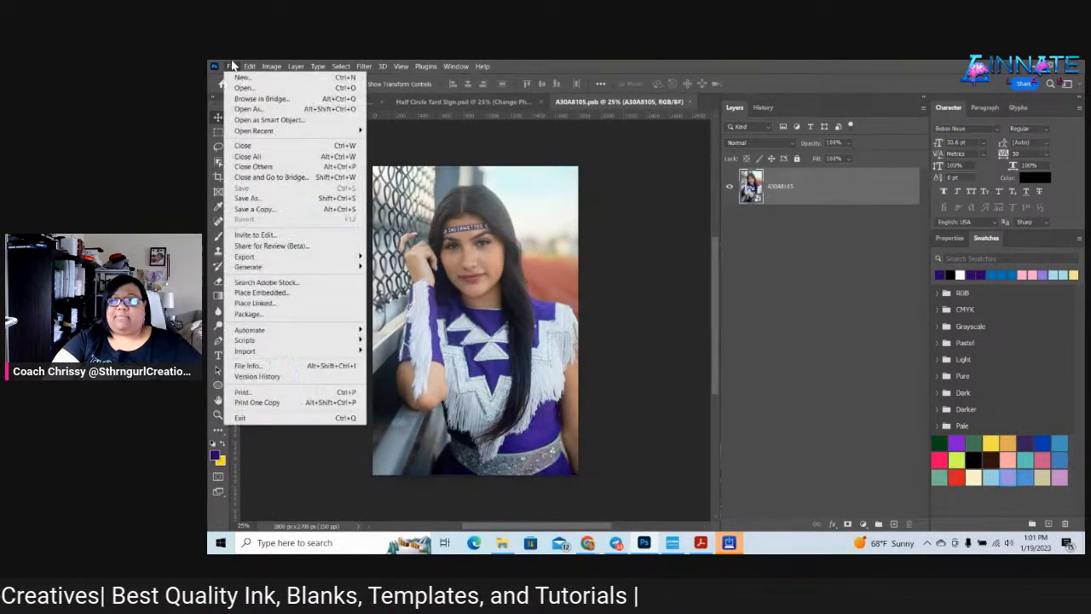
{"action": "left_click", "coordinate": [268, 294]}
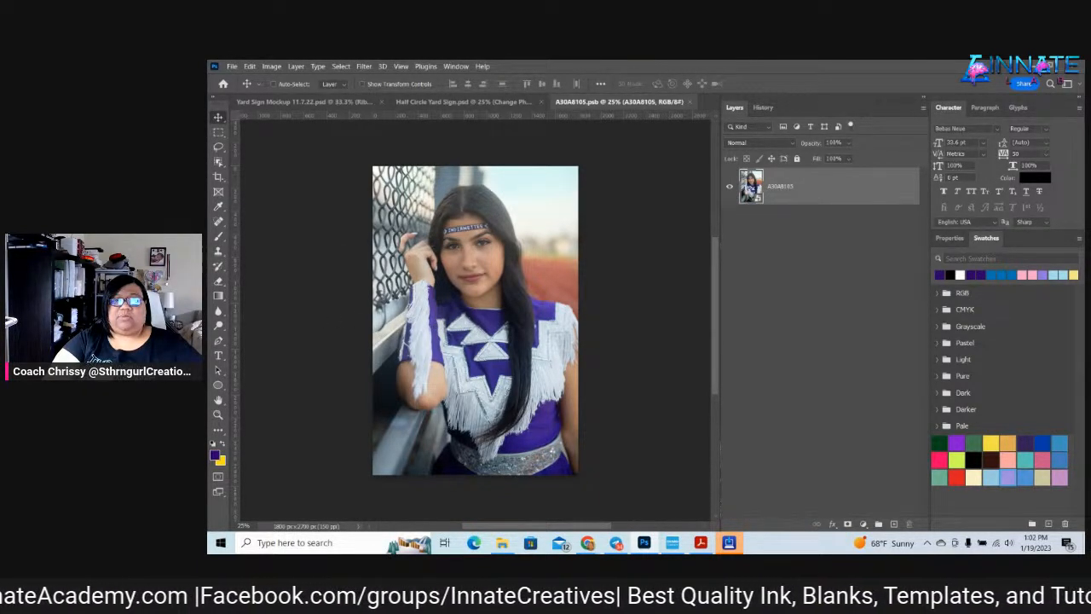
{"action": "key", "text": "ctrl+t"}
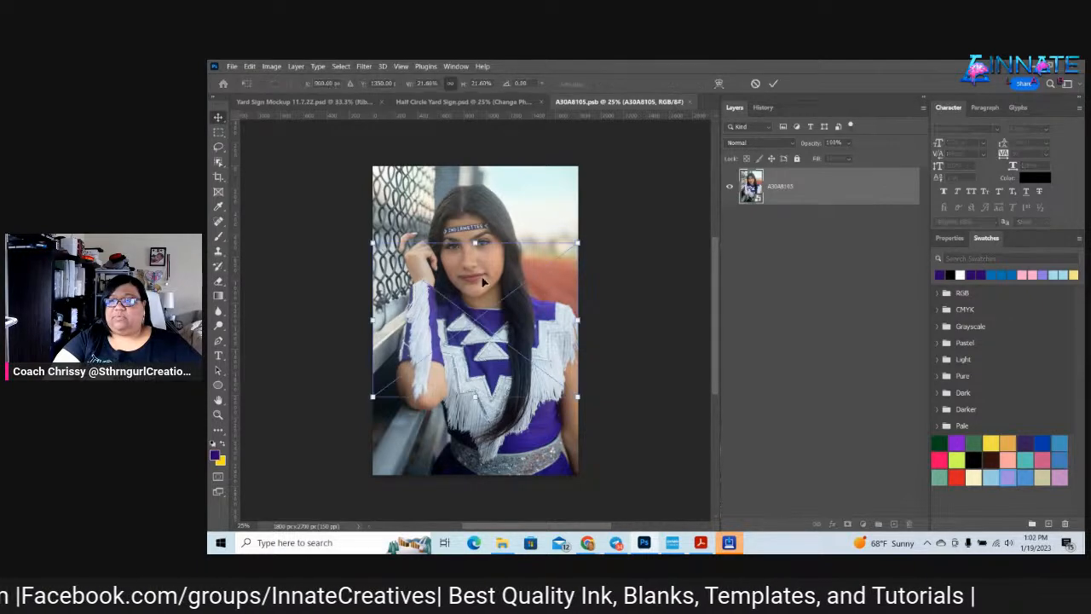
{"action": "right_click", "coordinate": [482, 279]}
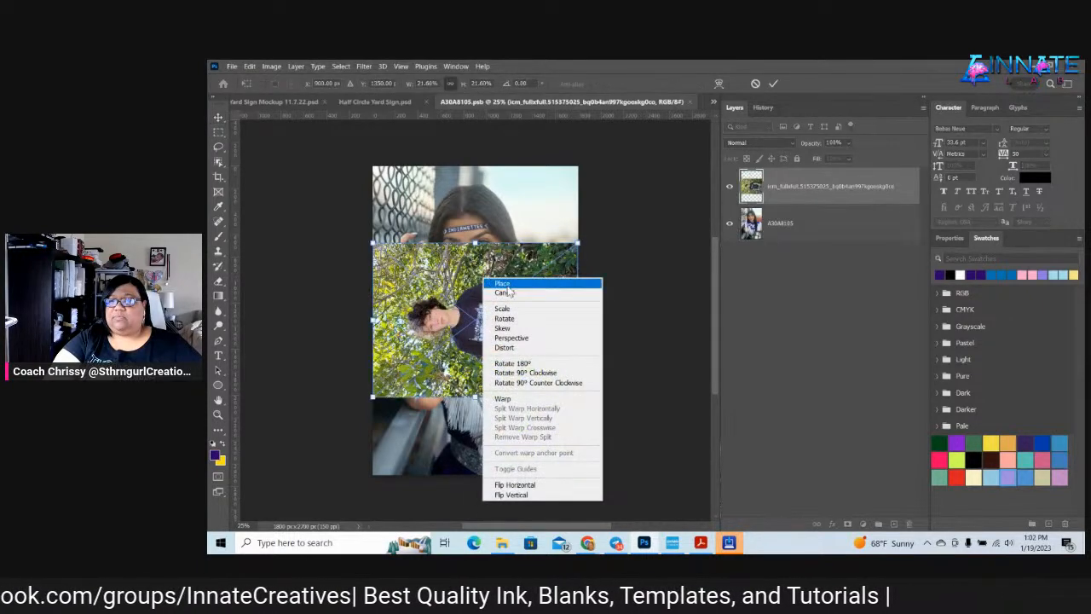
{"action": "left_click", "coordinate": [535, 375]}
Enlarge the placed photo to cover the whole canvas, then save and close the smart object
{"action": "left_click_drag", "start_coordinate": [477, 216], "coordinate": [475, 129]}
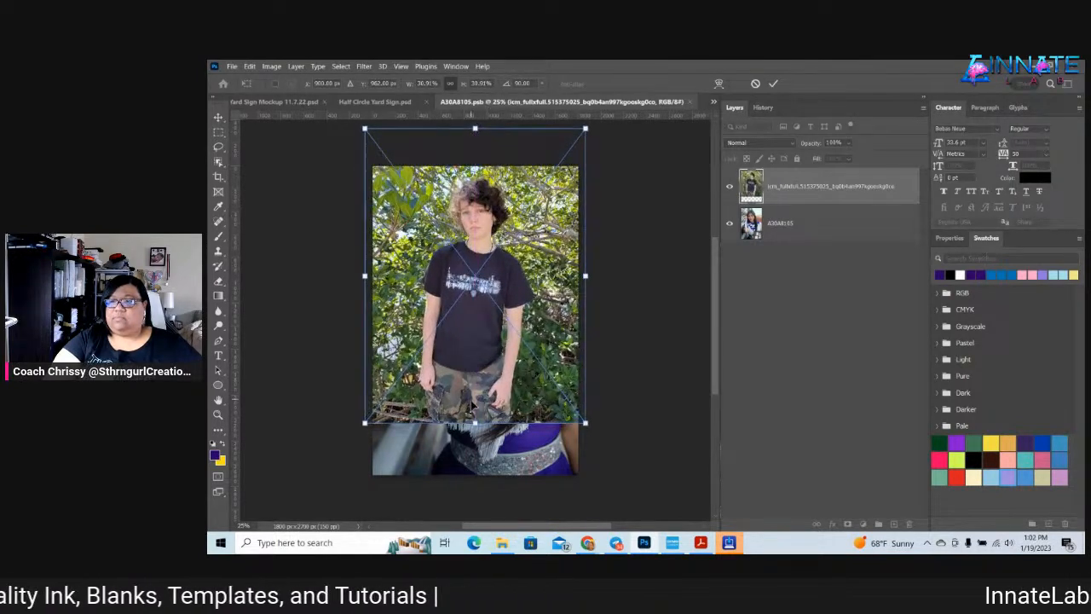
{"action": "left_click_drag", "start_coordinate": [474, 422], "coordinate": [478, 490]}
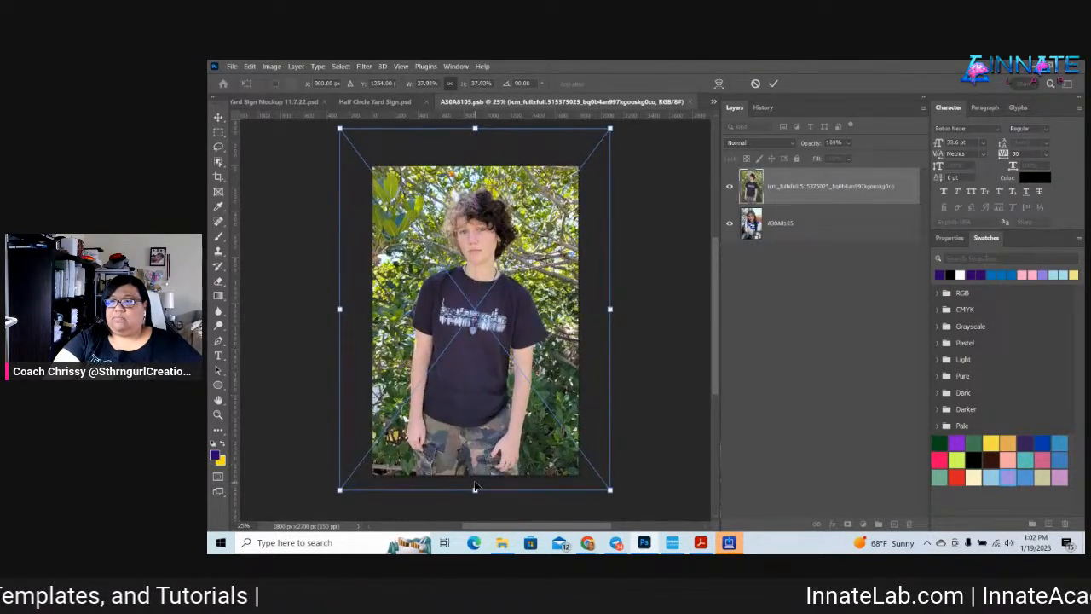
{"action": "key", "text": "Return"}
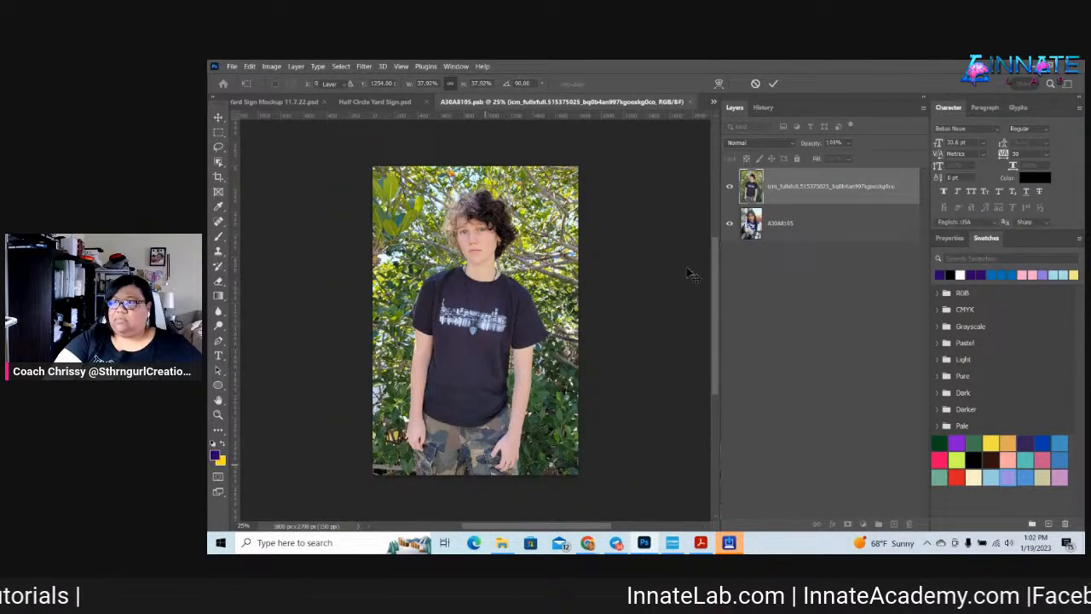
{"action": "left_click", "coordinate": [691, 102]}
{"action": "left_click", "coordinate": [610, 248]}
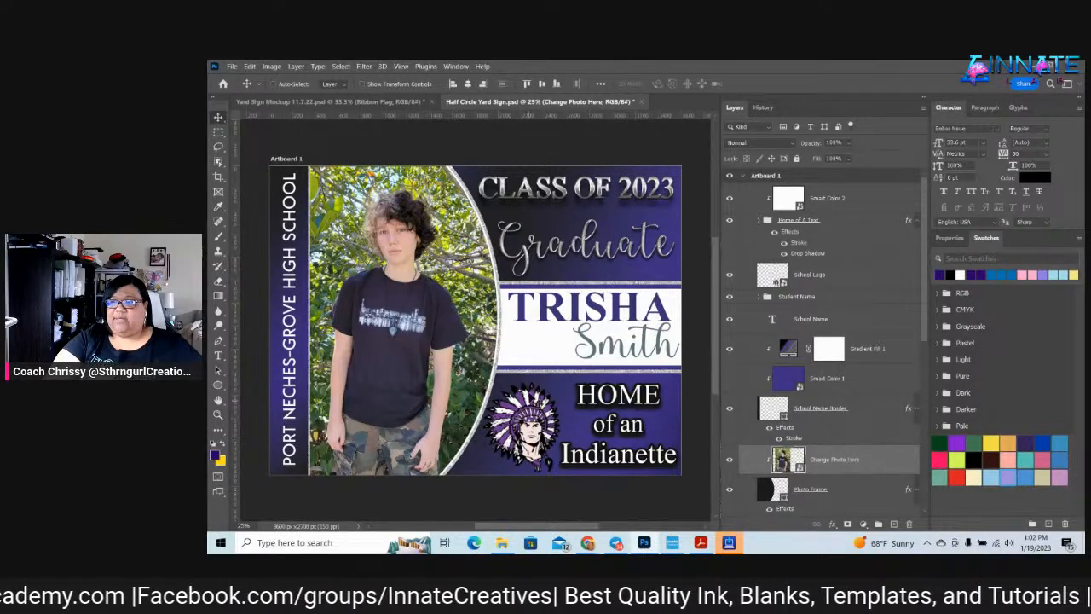
Replace the first name in the Student Name group with the new student's first name in capital letters
{"action": "right_click", "coordinate": [547, 321]}
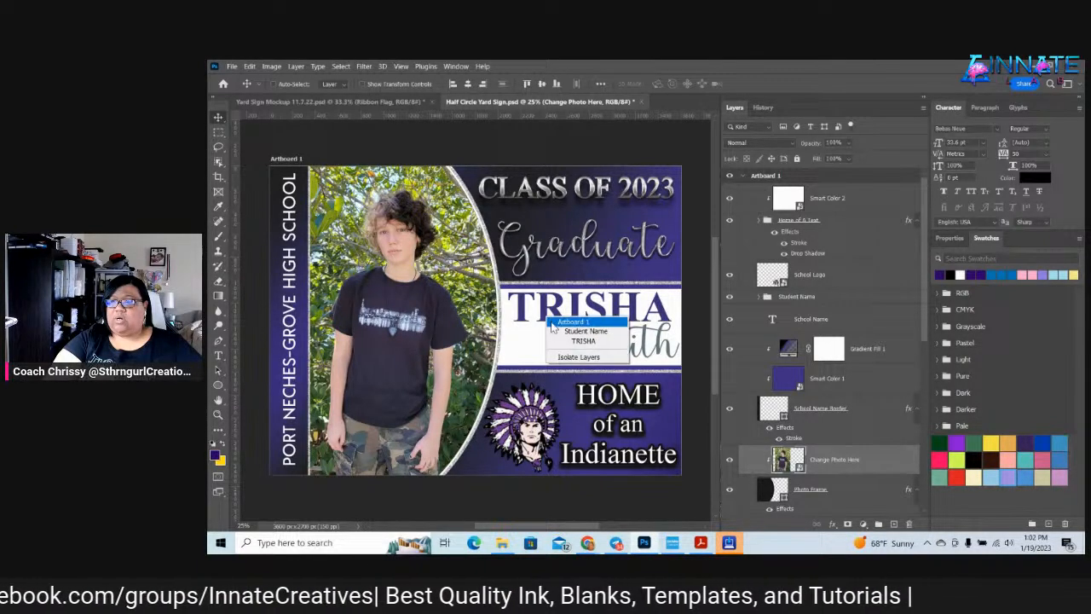
{"action": "left_click", "coordinate": [583, 340]}
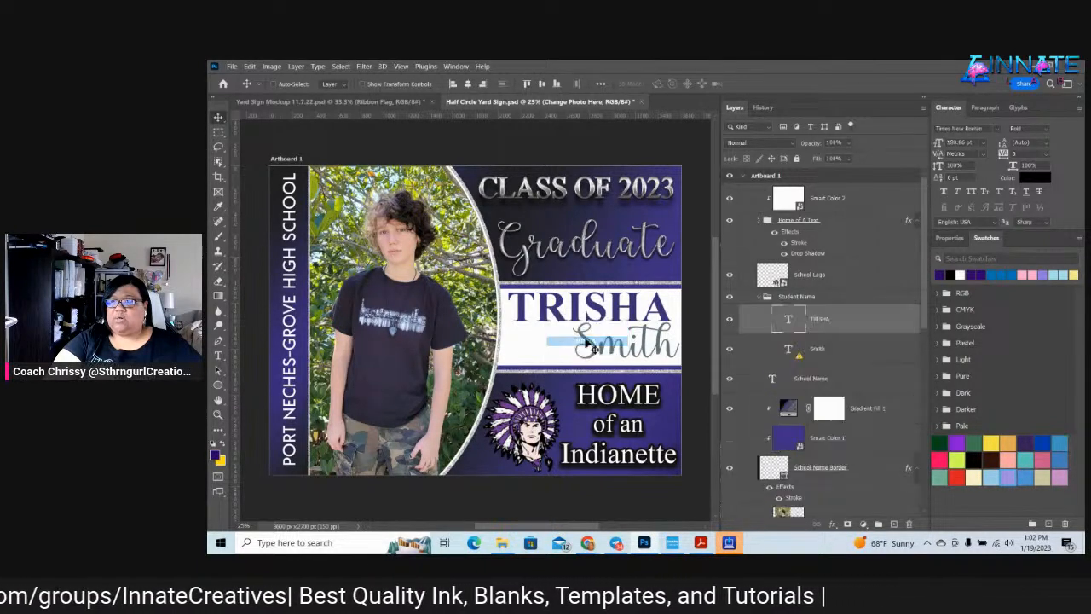
{"action": "double_click", "coordinate": [786, 319]}
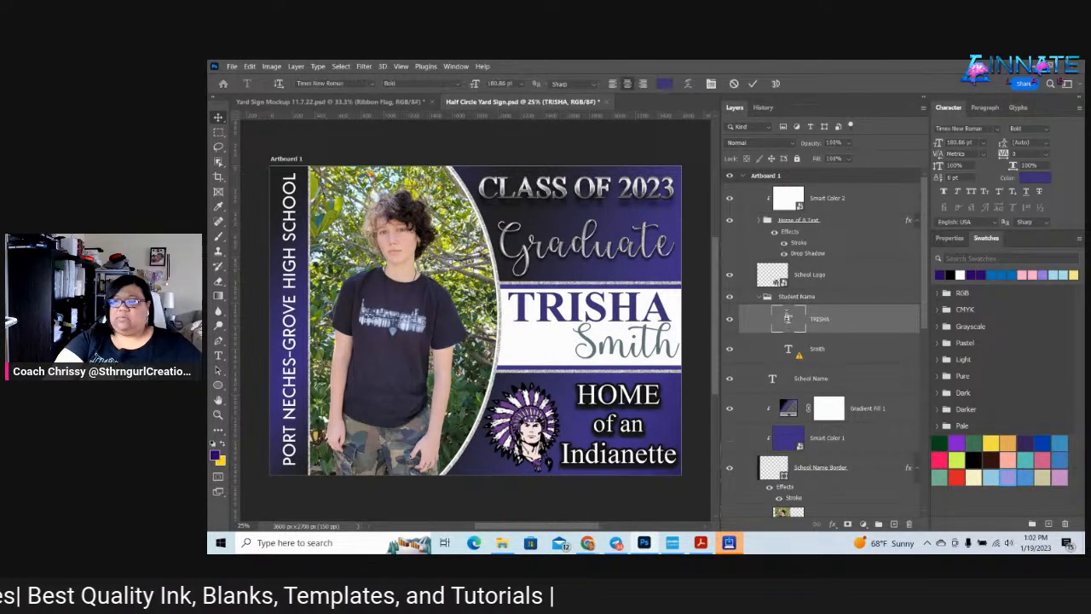
{"action": "type", "text": "Ma"}
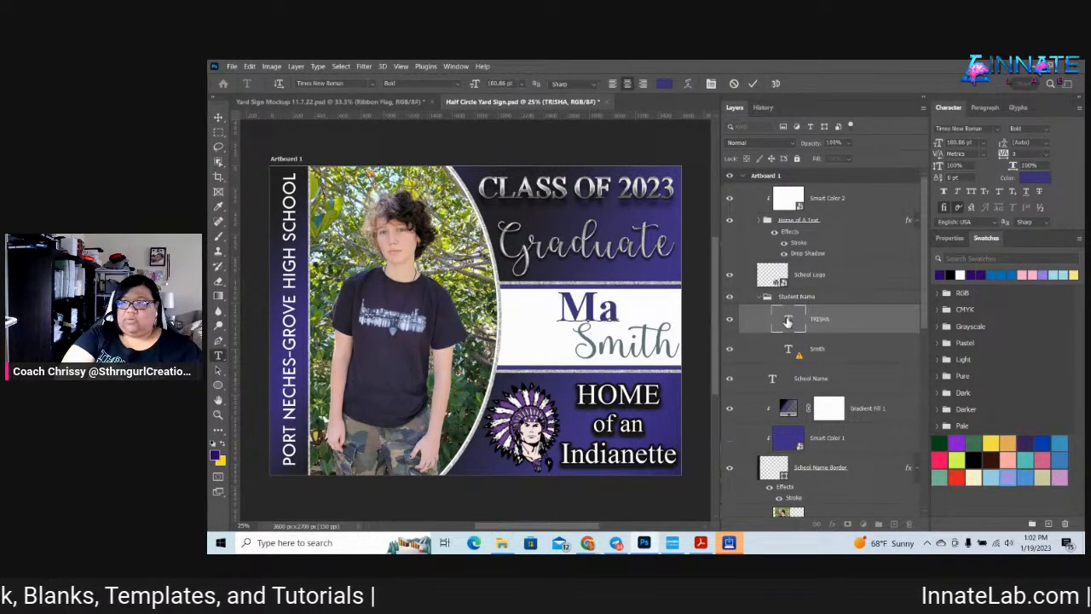
{"action": "key", "text": "BackSpace"}
{"action": "type", "text": "ARS"}
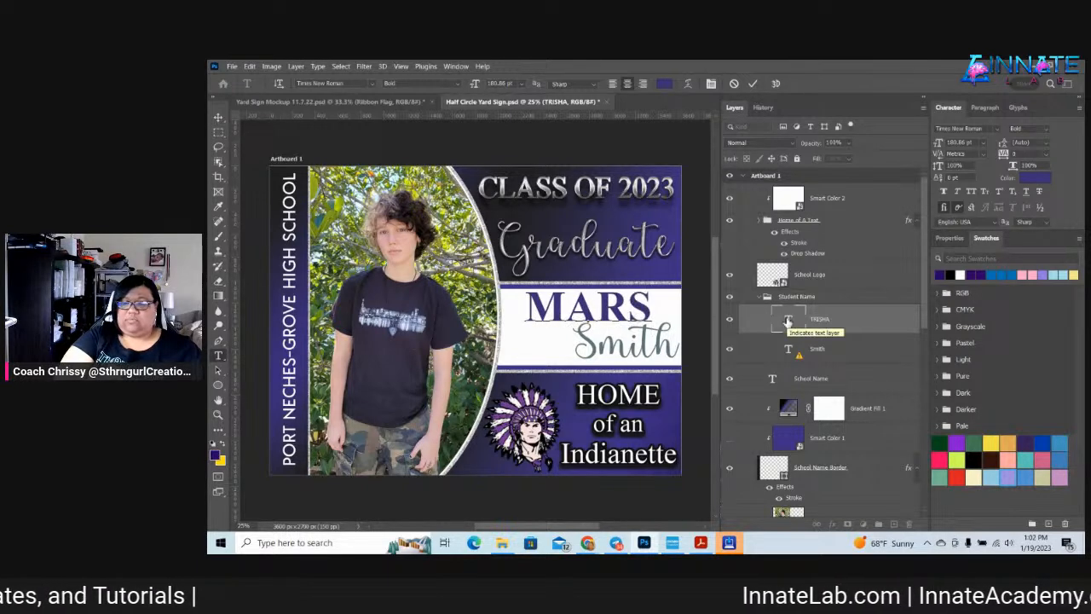
{"action": "key", "text": "ctrl+Return"}
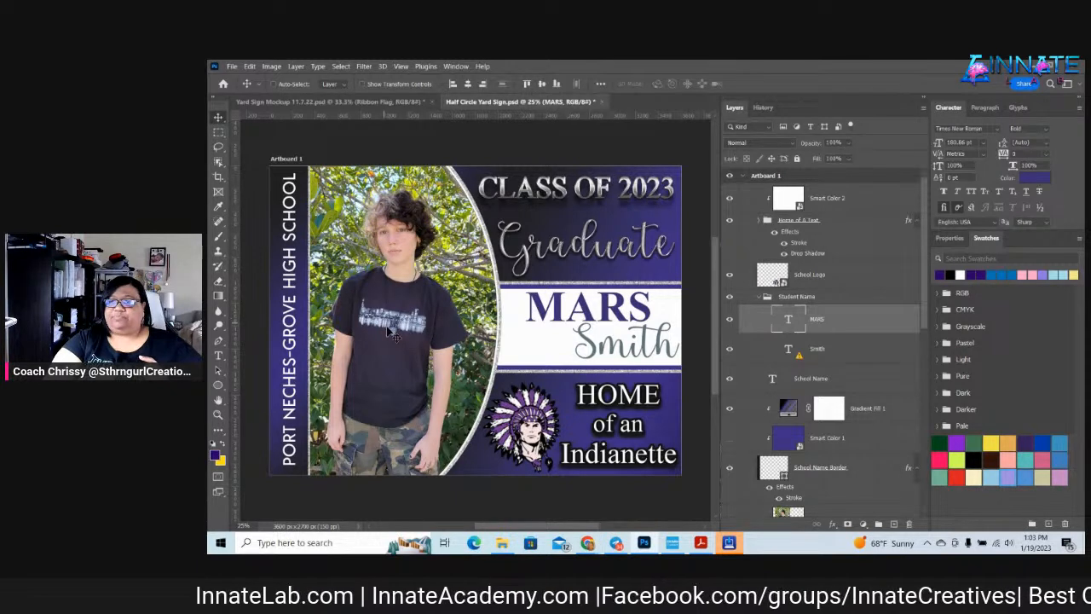
Open the School Logo smart object and place the embedded Mascot_Firebirds_Crest_Color-1024x791 logo, enlarged slightly to fill the canvas
{"action": "right_click", "coordinate": [539, 424]}
{"action": "left_click", "coordinate": [553, 430]}
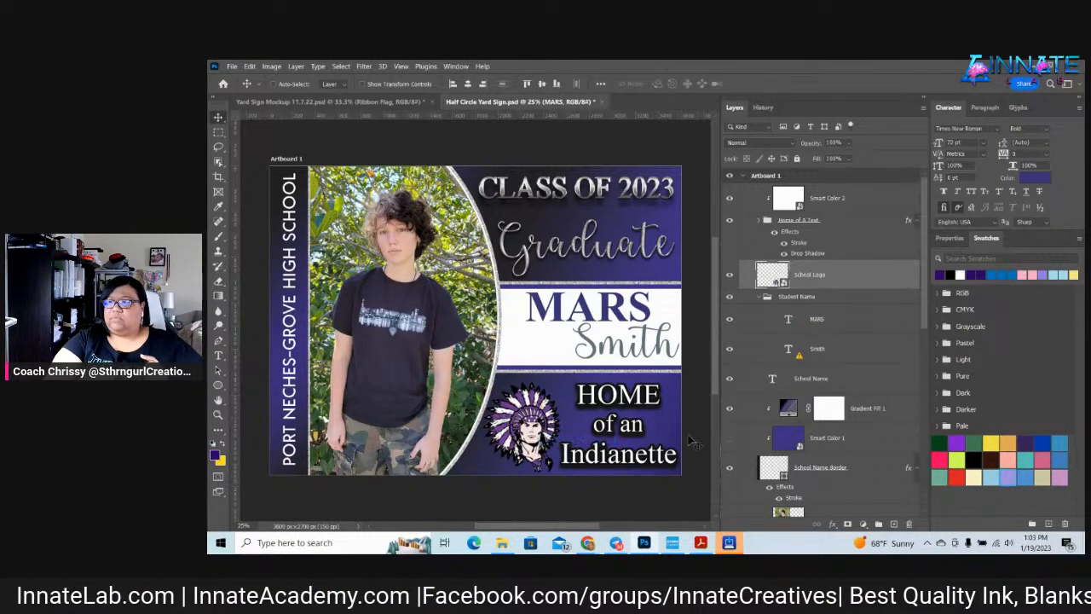
{"action": "double_click", "coordinate": [784, 283]}
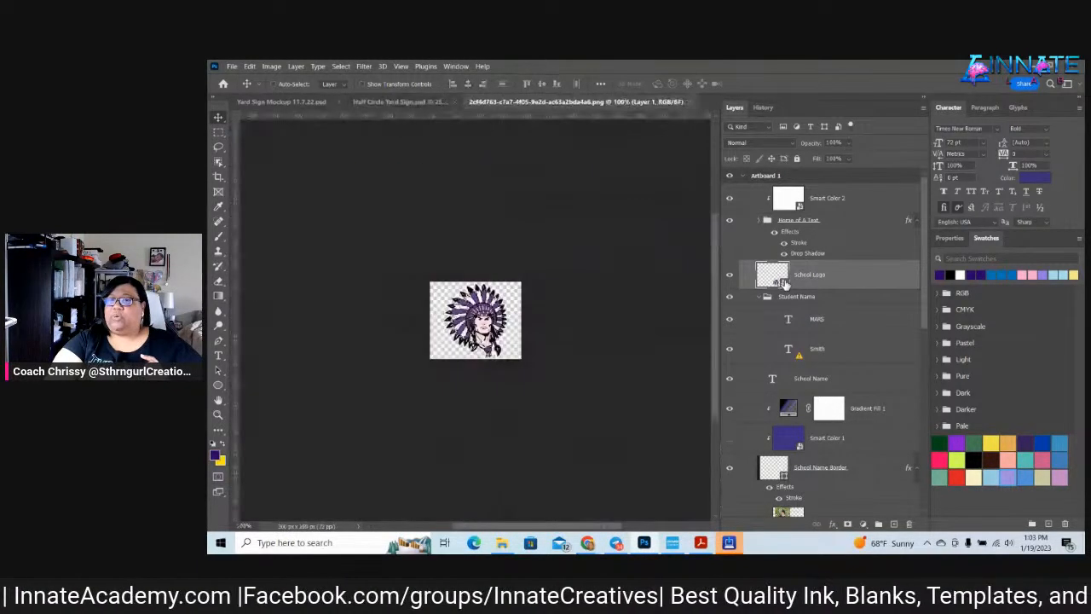
{"action": "left_click", "coordinate": [231, 66]}
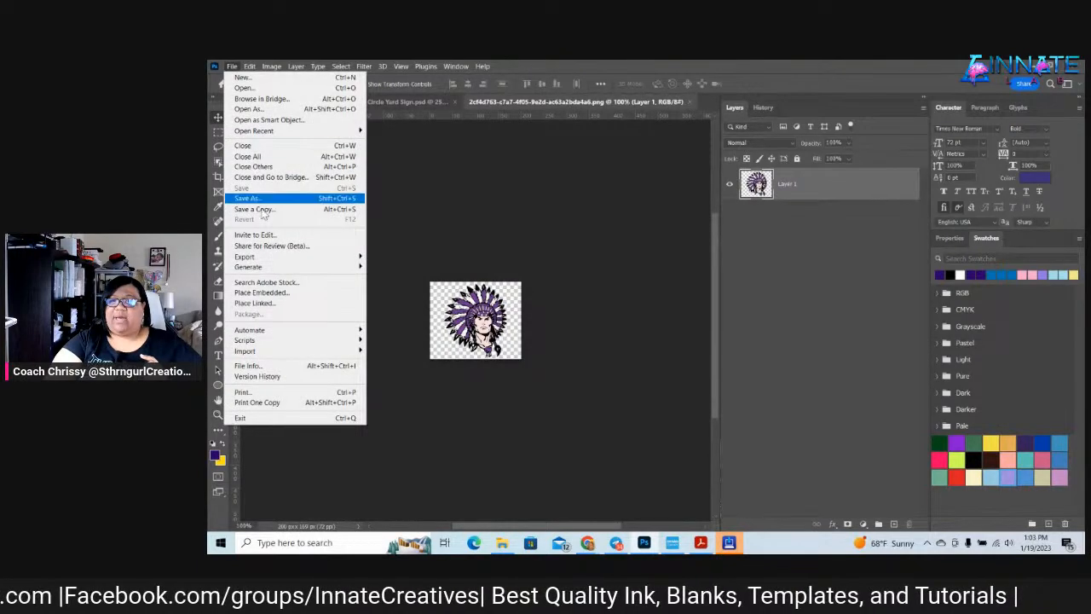
{"action": "left_click", "coordinate": [273, 293]}
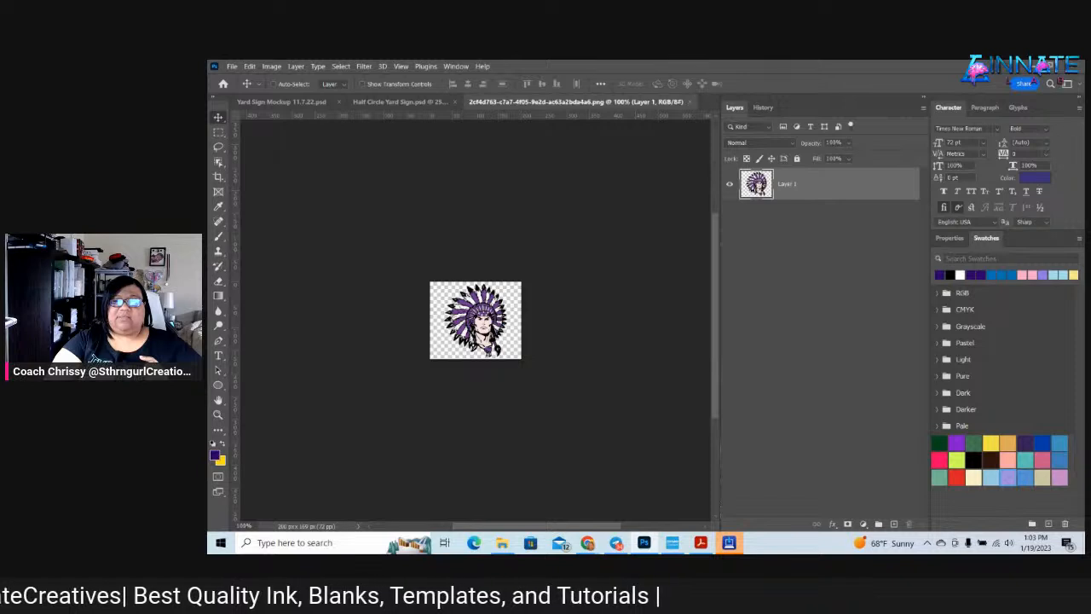
{"action": "double_click", "coordinate": [490, 322]}
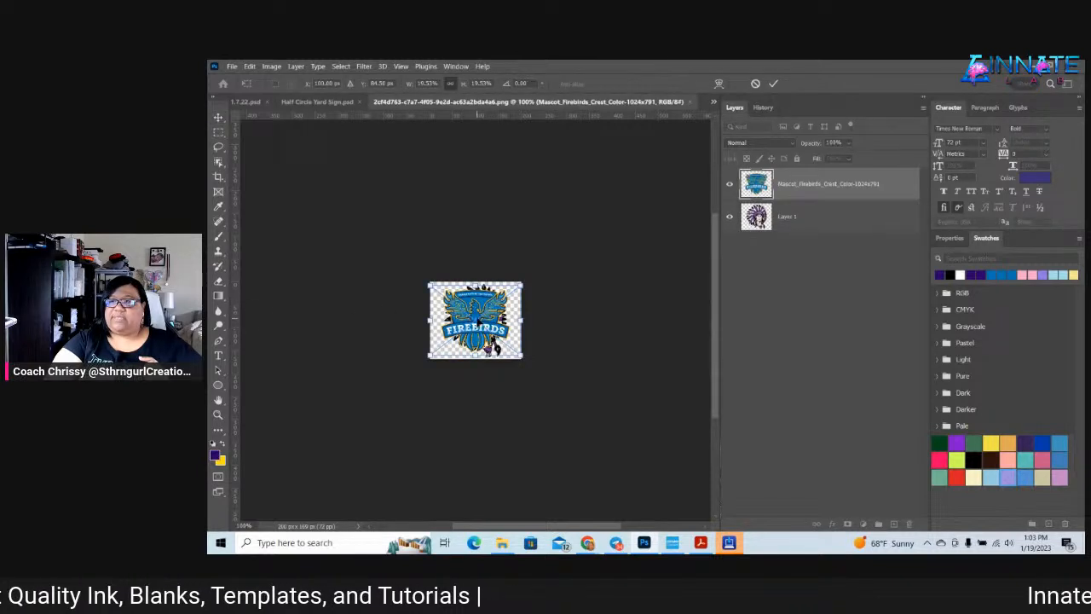
{"action": "left_click_drag", "start_coordinate": [428, 283], "coordinate": [426, 282]}
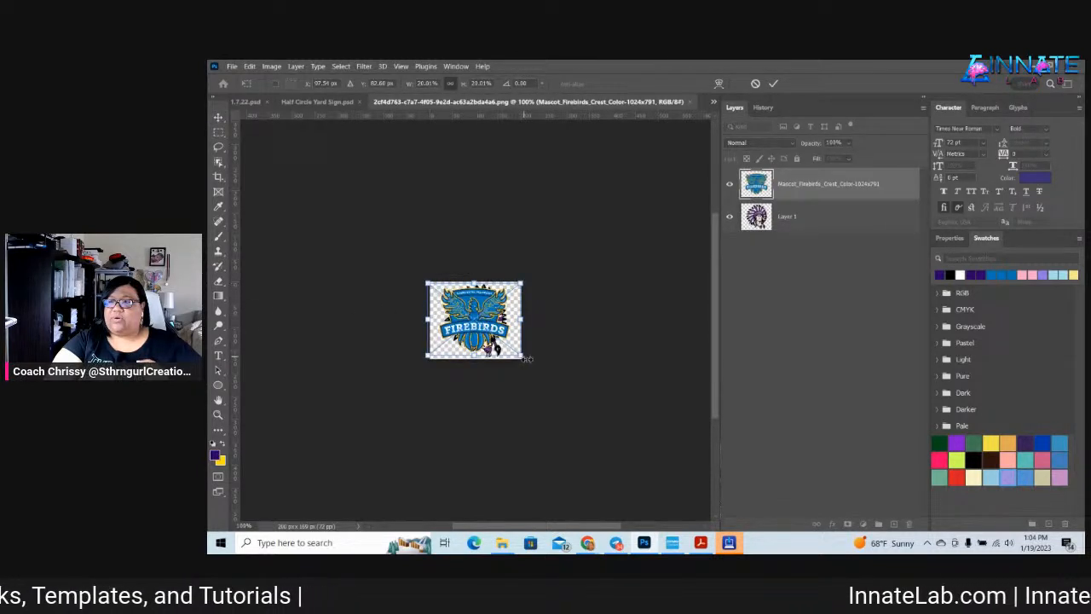
{"action": "left_click_drag", "start_coordinate": [522, 357], "coordinate": [528, 359]}
{"action": "key", "text": "Return"}
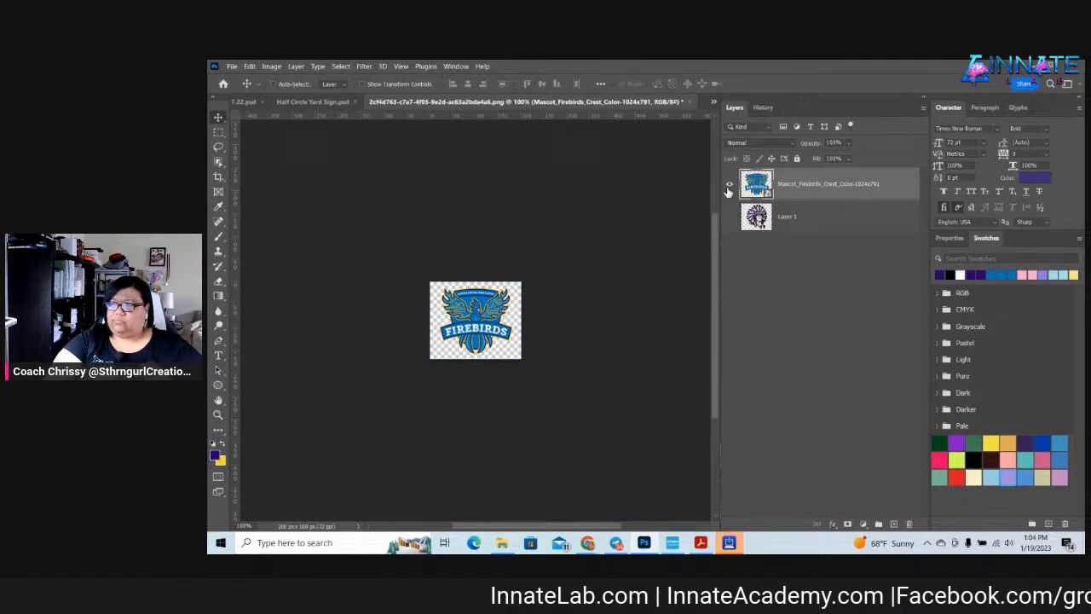
Delete the old mascot layer, Layer 1, from the logo smart object, and save and close it
{"action": "left_click", "coordinate": [692, 101]}
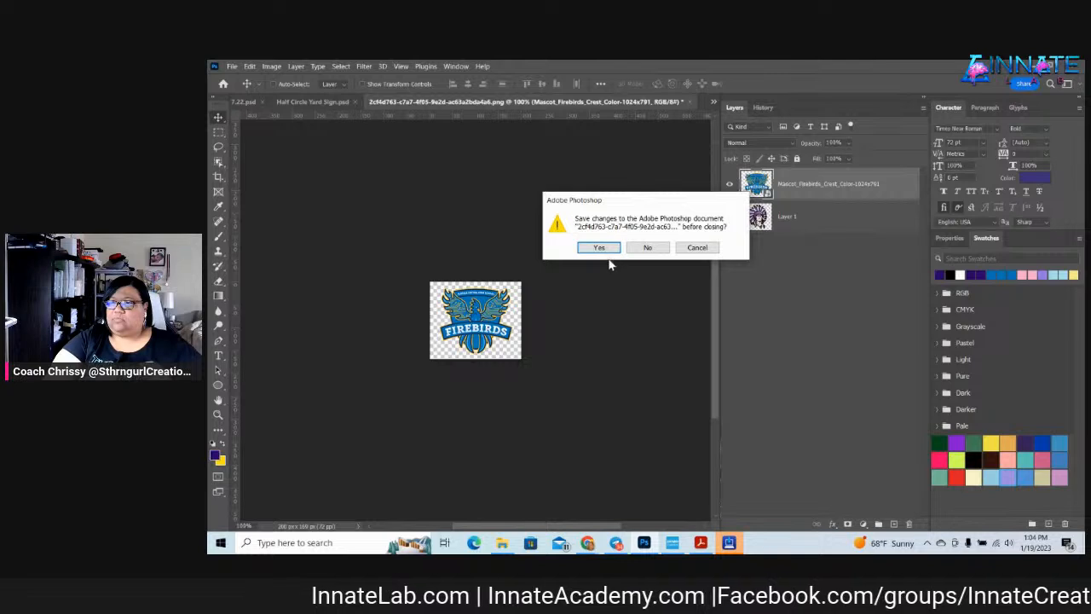
{"action": "key", "text": "Escape"}
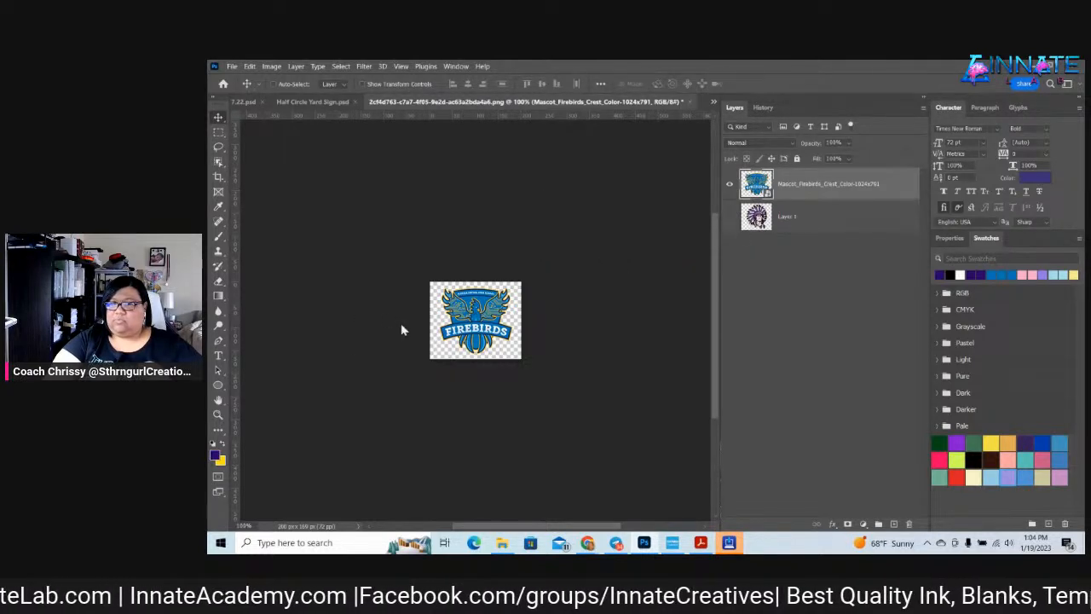
{"action": "right_click", "coordinate": [814, 228]}
{"action": "left_click", "coordinate": [886, 120]}
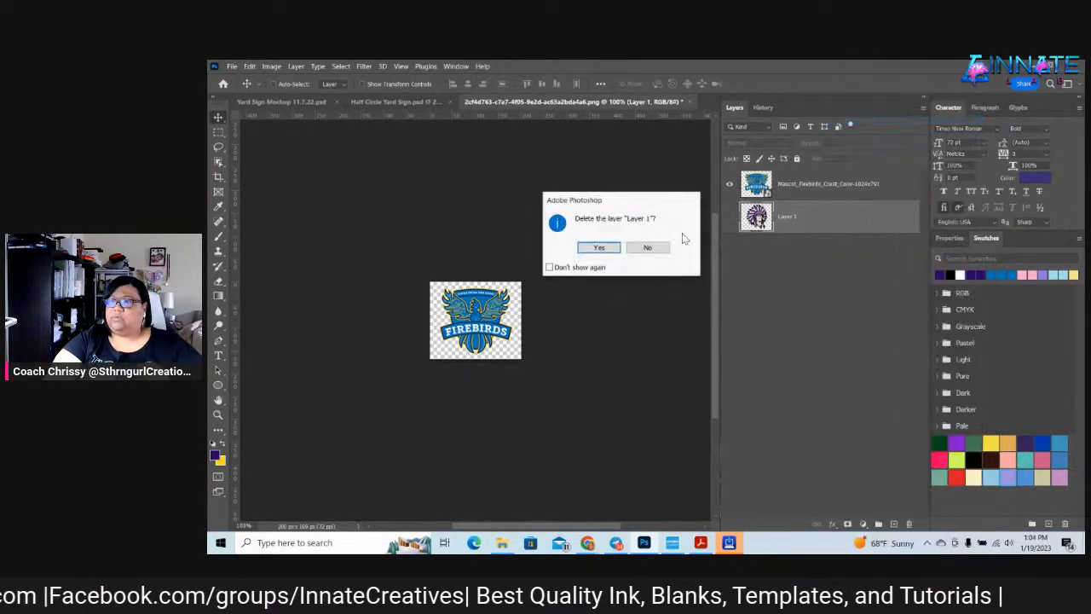
{"action": "left_click", "coordinate": [600, 248]}
{"action": "left_click", "coordinate": [692, 101]}
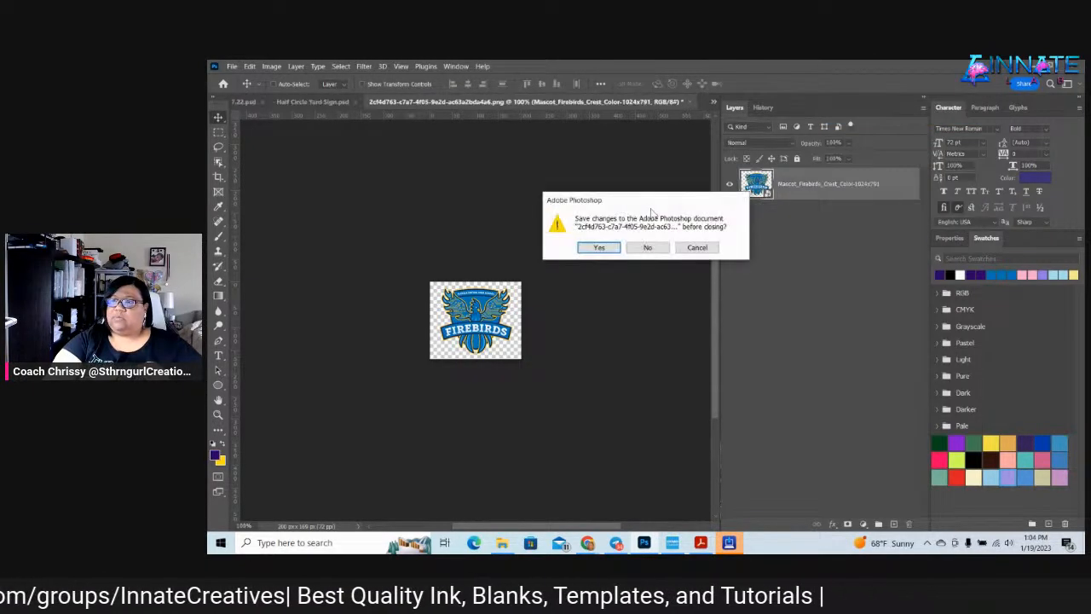
{"action": "left_click", "coordinate": [610, 247]}
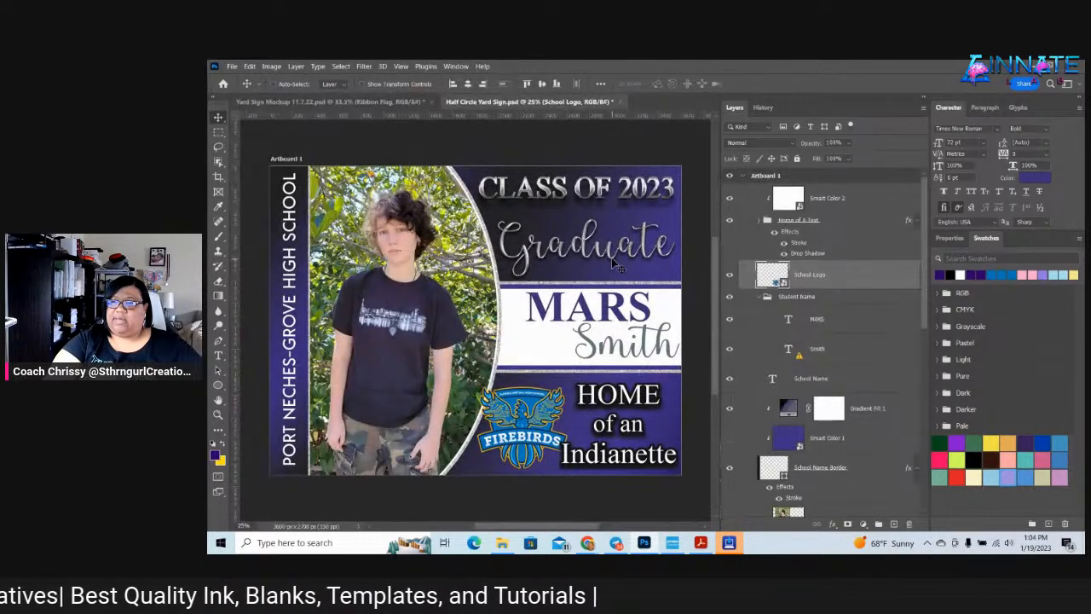
Scale down the Firebirds school logo on the sign and move it up toward the Home of an text
{"action": "right_click", "coordinate": [517, 419]}
{"action": "left_click", "coordinate": [545, 432]}
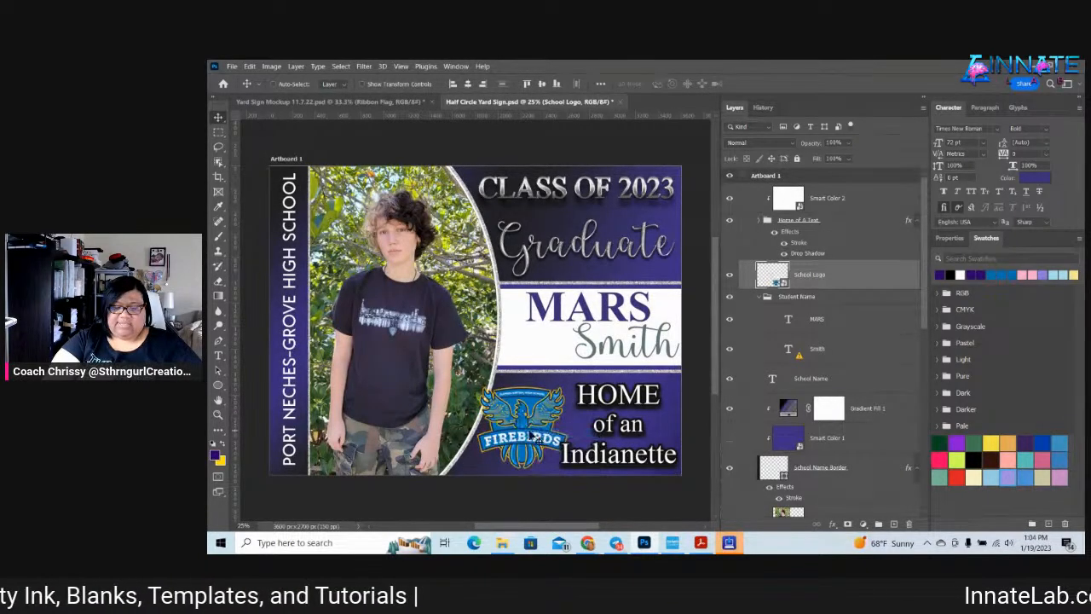
{"action": "key", "text": "ctrl+t"}
{"action": "mouse_move", "coordinate": [464, 379]}
{"action": "left_mouse_down"}
{"action": "mouse_move", "coordinate": [484, 392]}
{"action": "mouse_move", "coordinate": [475, 389]}
{"action": "left_mouse_up"}
{"action": "key", "text": "Return"}
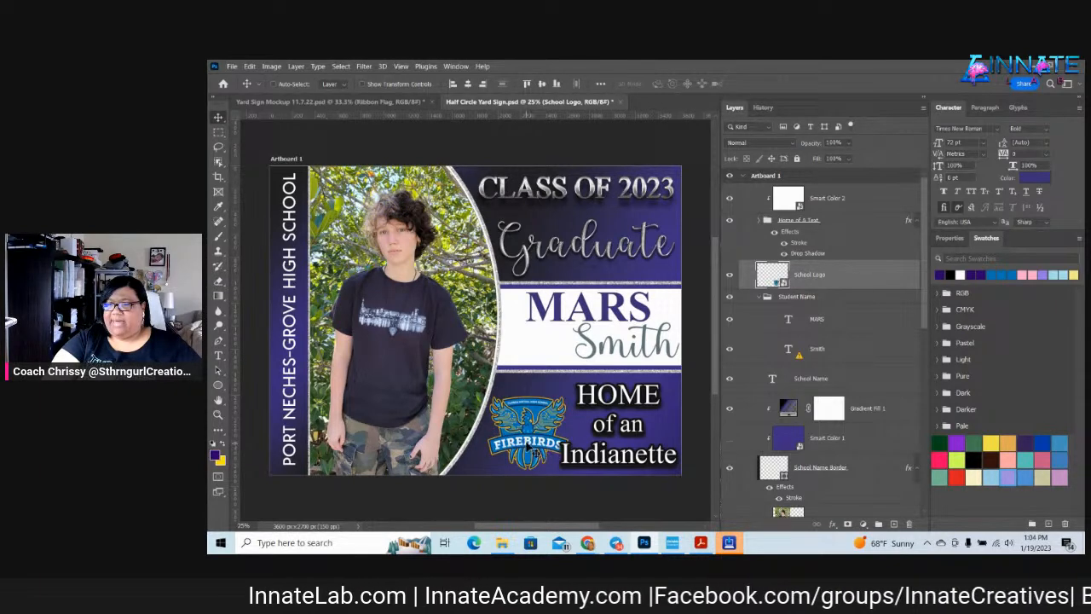
{"action": "left_click_drag", "start_coordinate": [533, 428], "coordinate": [539, 421]}
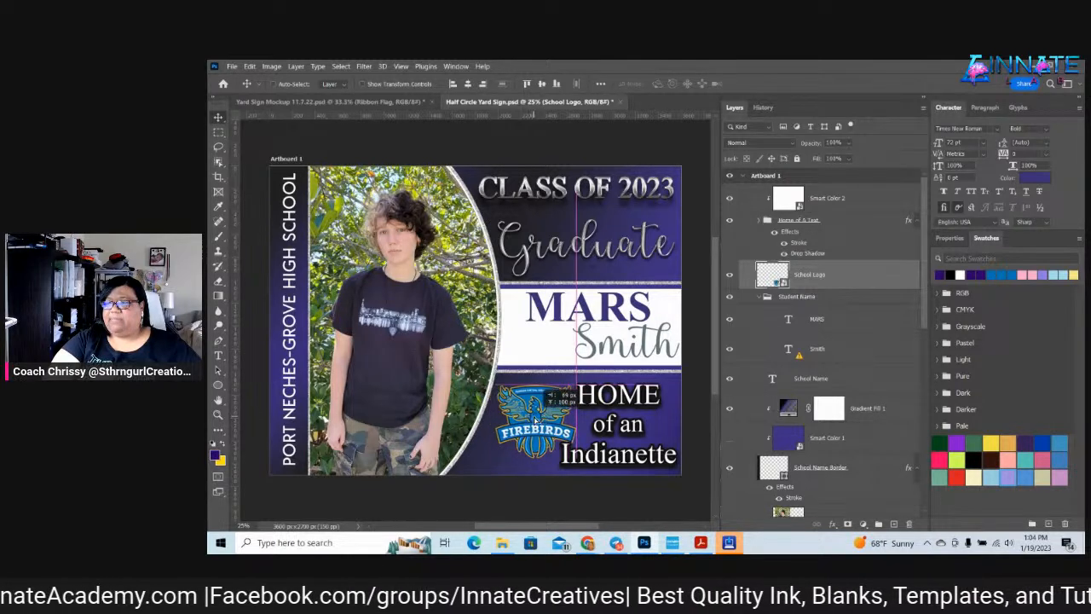
Set the foreground color to the blue #006ad1
{"action": "left_click", "coordinate": [218, 457]}
{"action": "type", "text": "006ad1"}
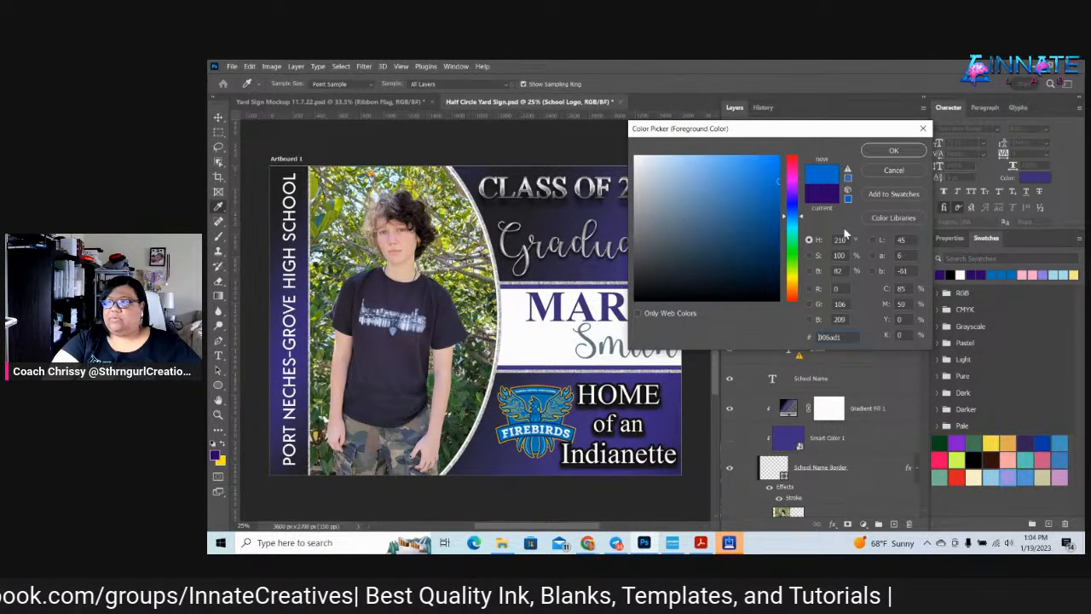
{"action": "left_click", "coordinate": [896, 151]}
Replace the word Indianette under the Home of an text with Firebirds
{"action": "right_click", "coordinate": [631, 454]}
{"action": "left_click", "coordinate": [667, 475]}
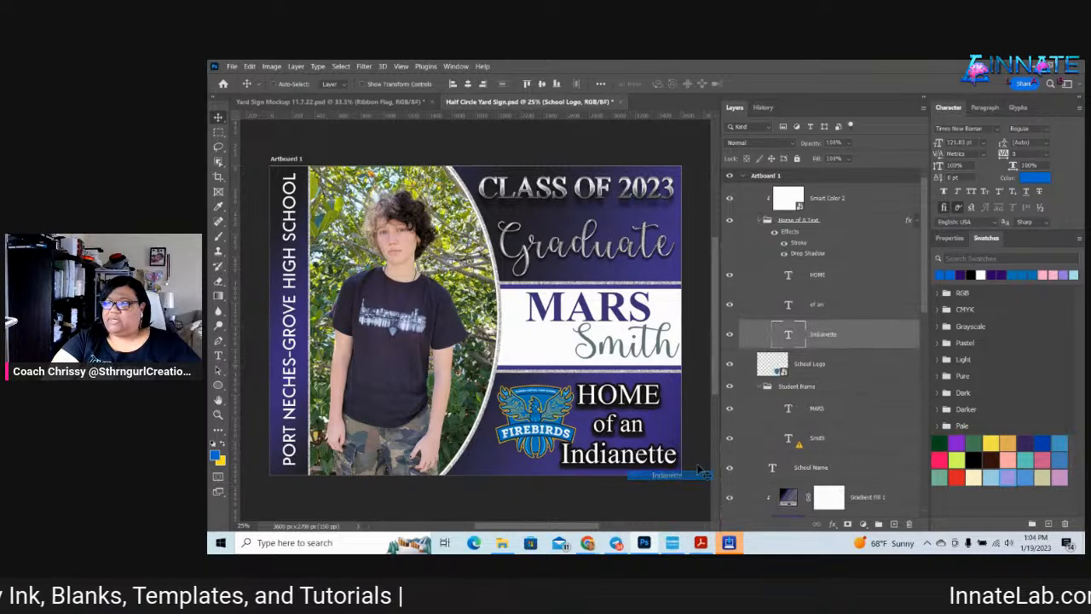
{"action": "double_click", "coordinate": [788, 332]}
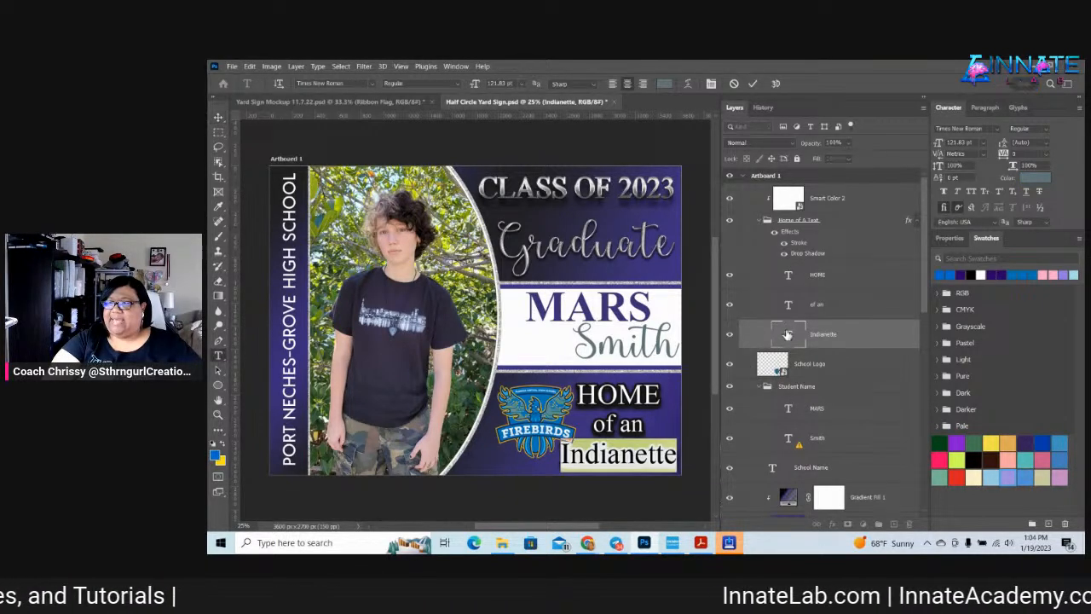
{"action": "type", "text": "F"}
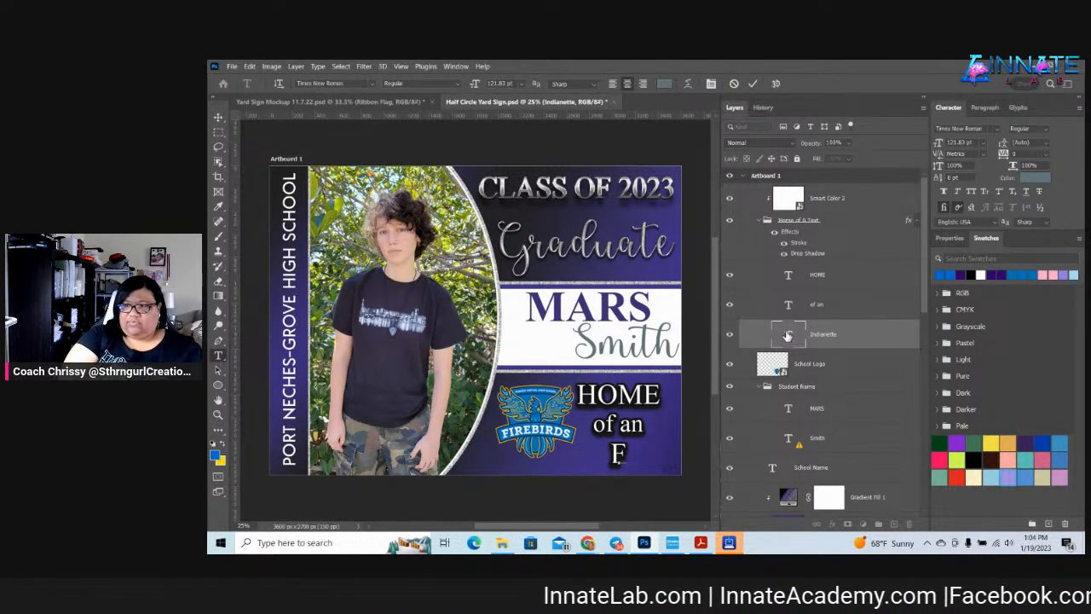
{"action": "type", "text": "irebirds"}
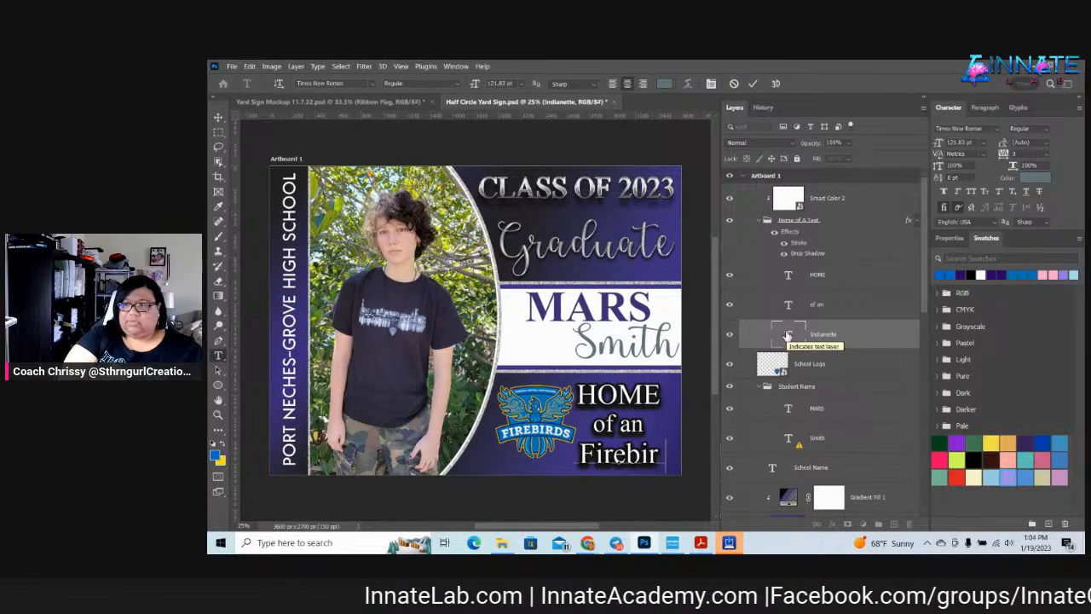
{"action": "key", "text": "ctrl+Return"}
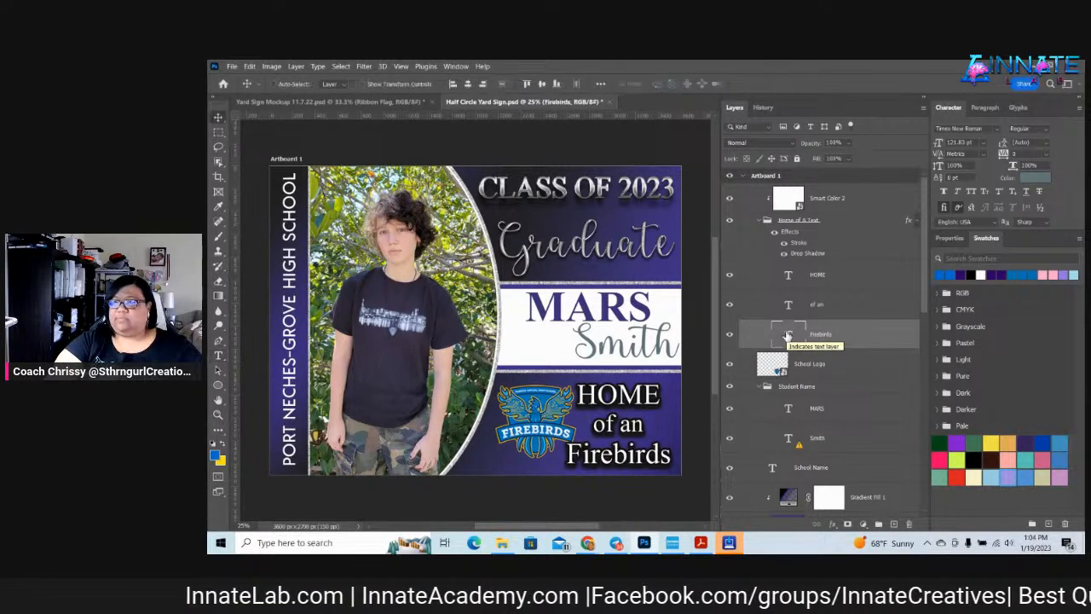
Replace the vertical school name text along the sign's side with FLORIDA VIRTUAL HIGH SCHOOL
{"action": "right_click", "coordinate": [292, 369]}
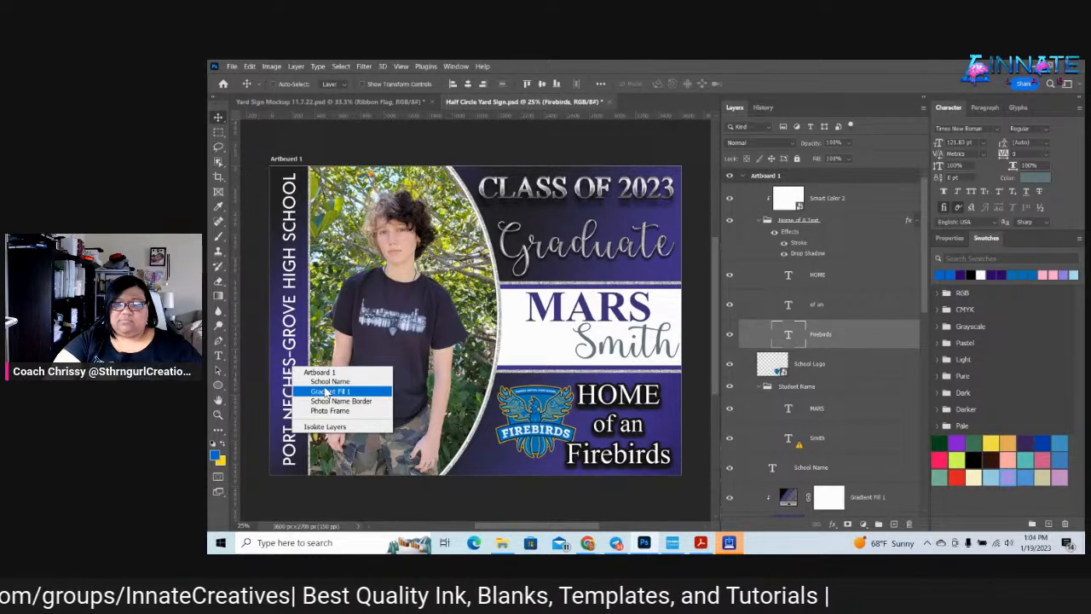
{"action": "left_click", "coordinate": [331, 382]}
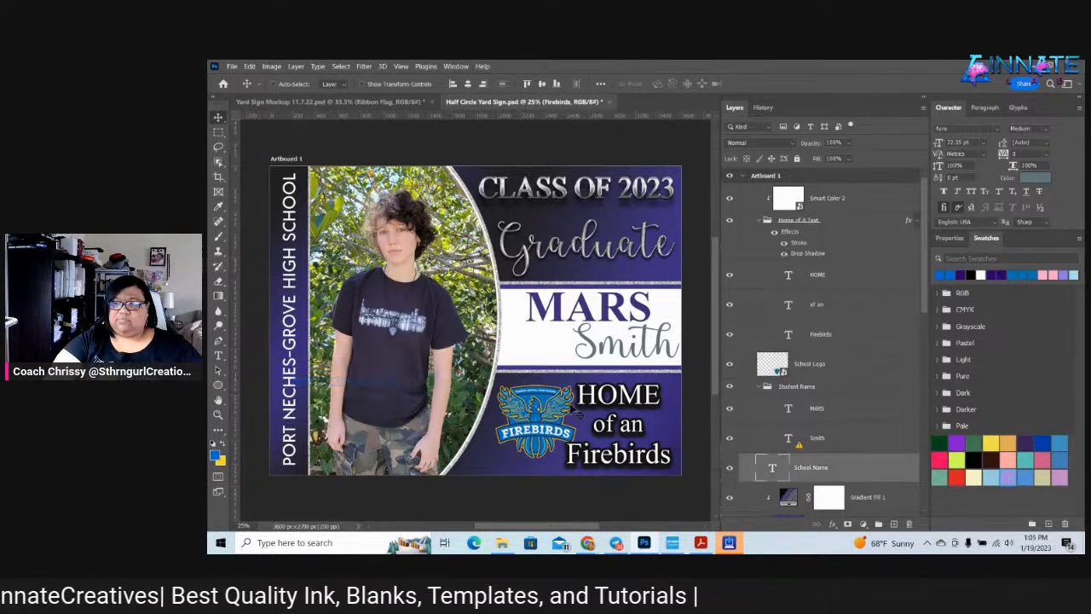
{"action": "double_click", "coordinate": [772, 467]}
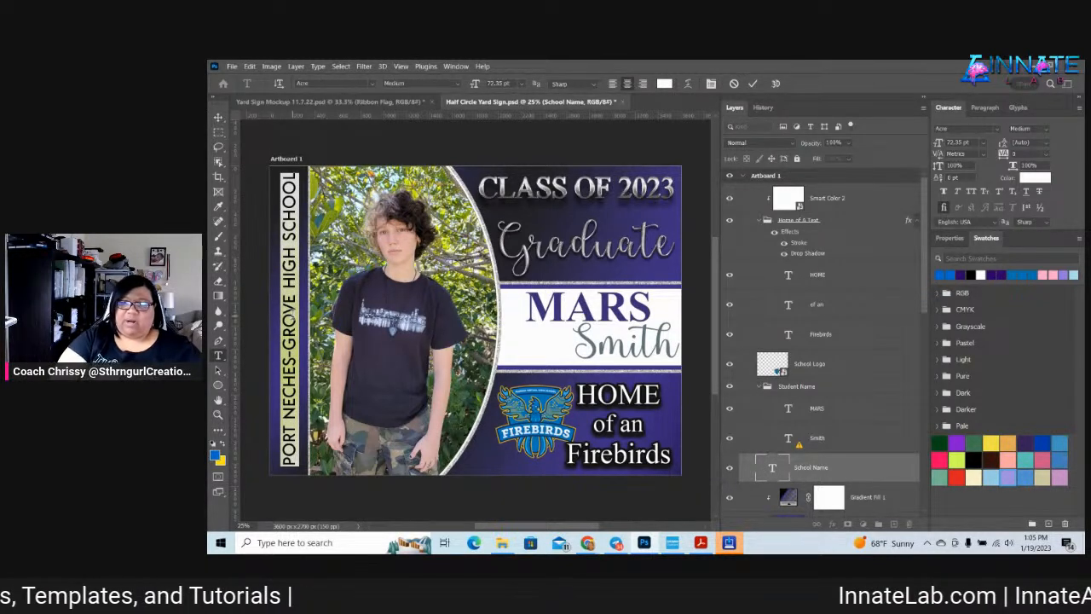
{"action": "key", "text": "BackSpace"}
{"action": "type", "text": "FLORIDA"}
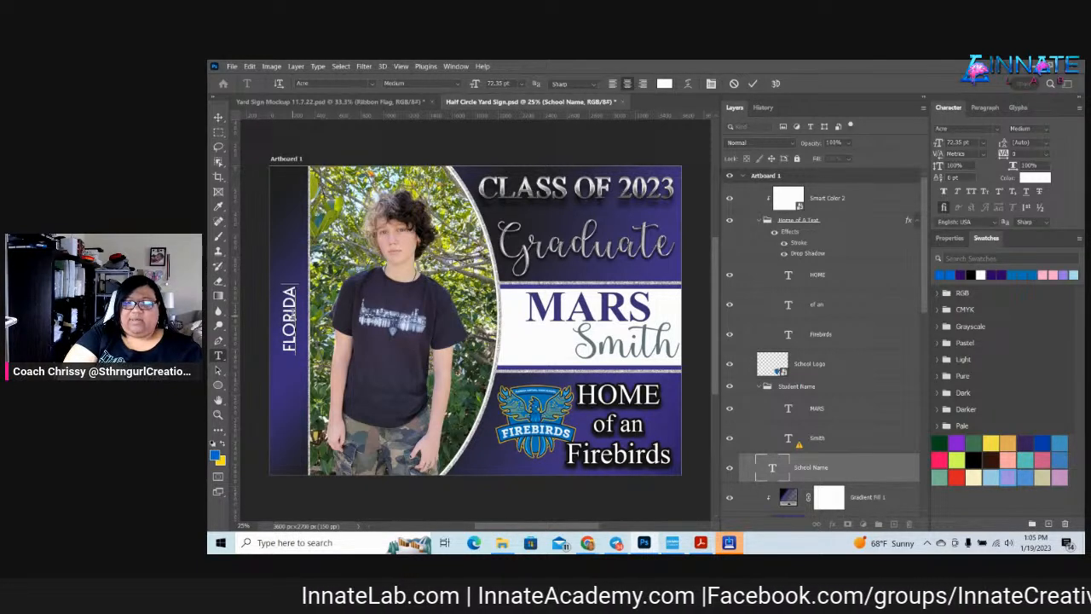
{"action": "type", "text": " VIRTUA"}
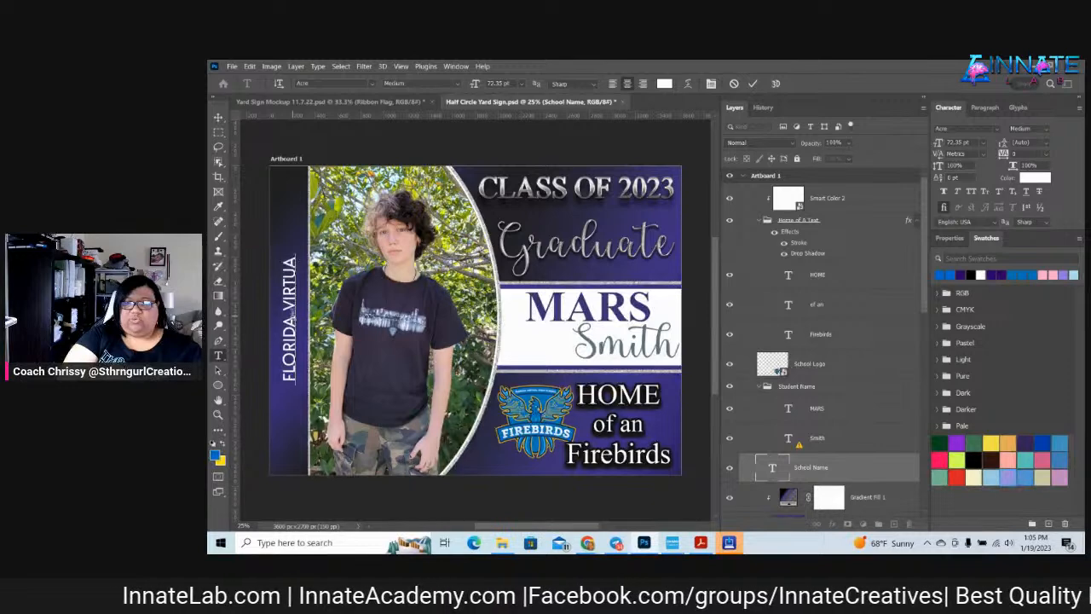
{"action": "type", "text": "L HIGH"}
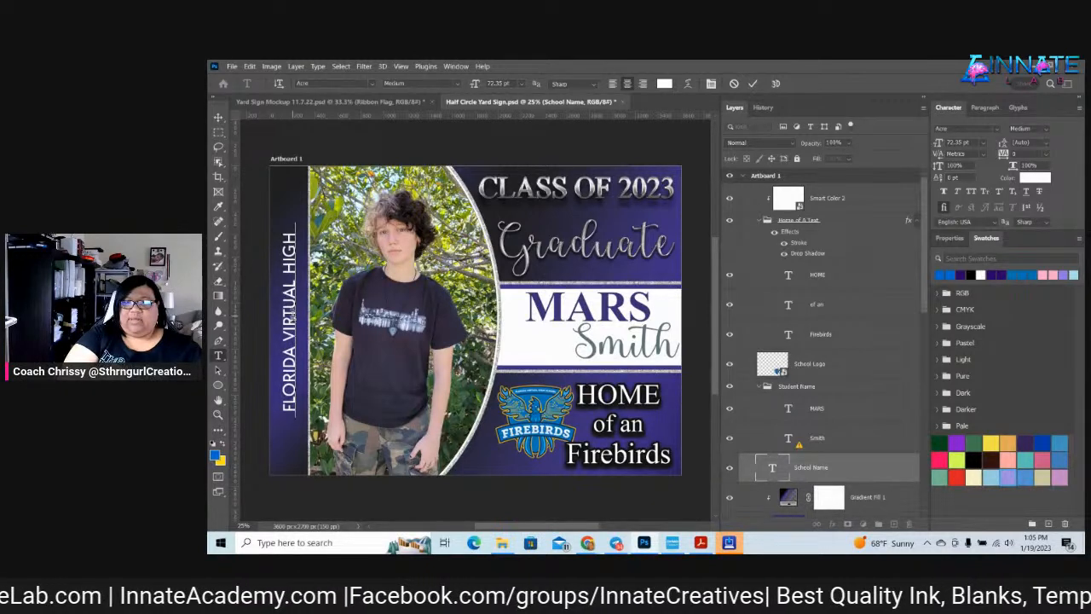
{"action": "type", "text": " SCHOOL"}
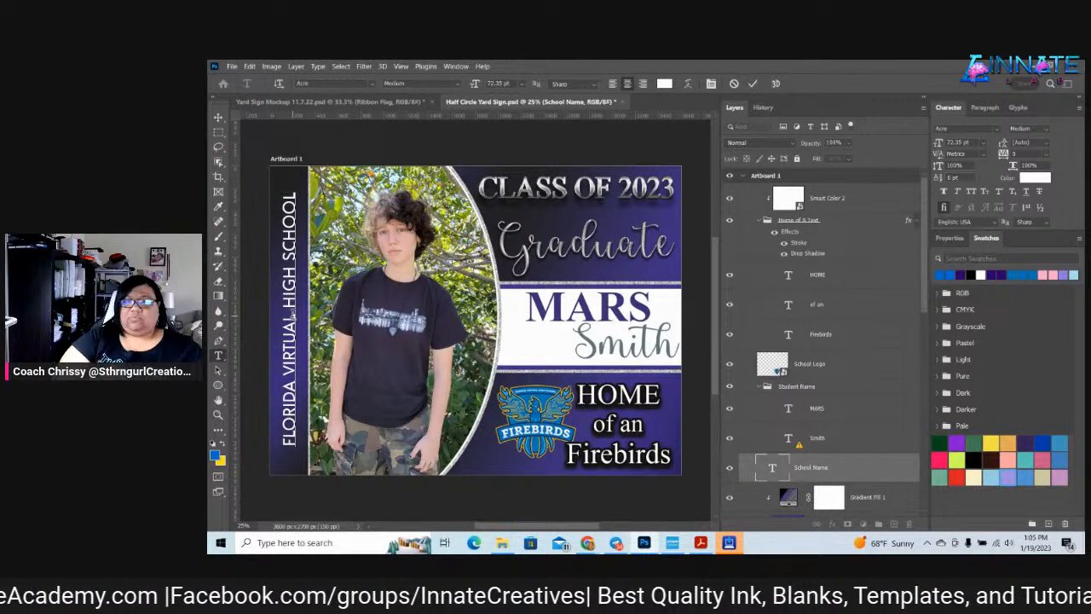
{"action": "key", "text": "ctrl+Return"}
{"action": "key", "text": "v"}
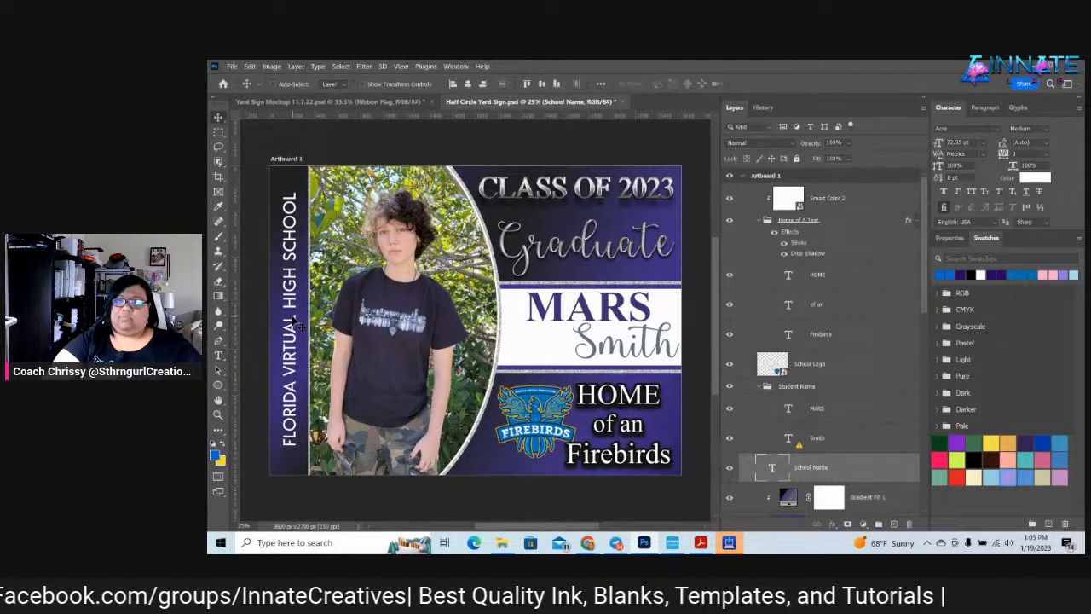
Scale up the vertical school name text to about 84 pt so it spans nearly the full height of the sign
{"action": "key", "text": "ctrl+t"}
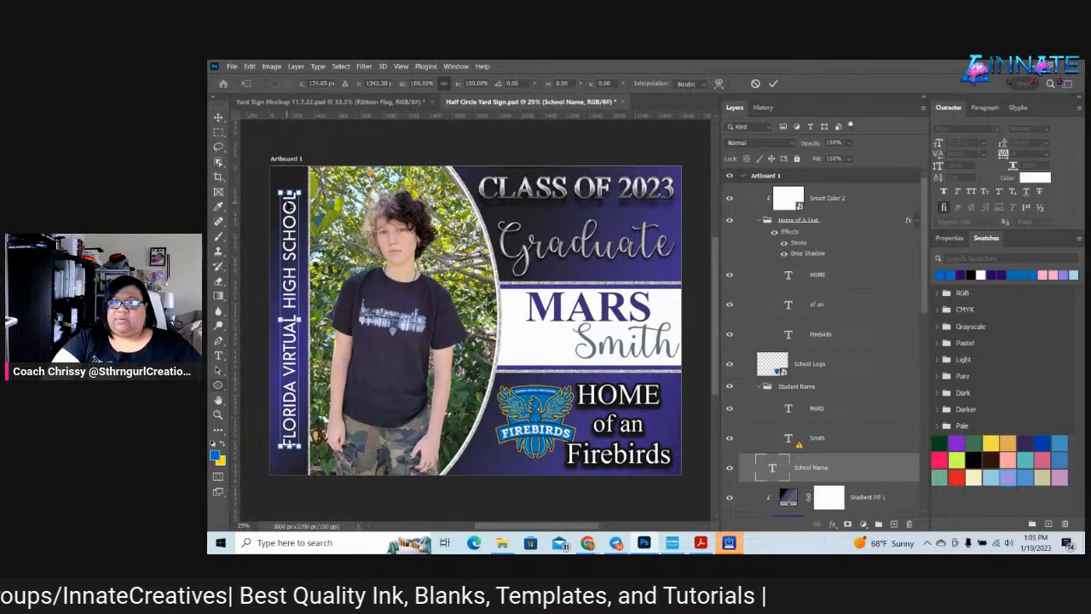
{"action": "left_click_drag", "start_coordinate": [282, 193], "coordinate": [276, 170]}
{"action": "left_click_drag", "start_coordinate": [277, 447], "coordinate": [277, 469]}
{"action": "key", "text": "Return"}
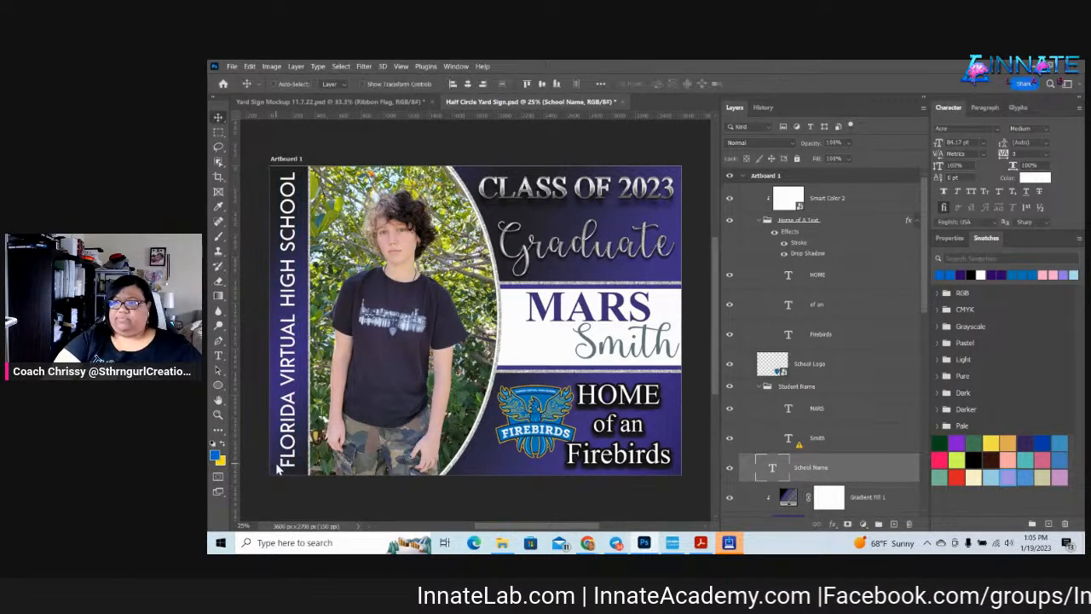
Recolor the purple stop at 26% in the Gradient Fill 1 copy layer's gradient to the recent blue #006ad1
{"action": "right_click", "coordinate": [649, 273]}
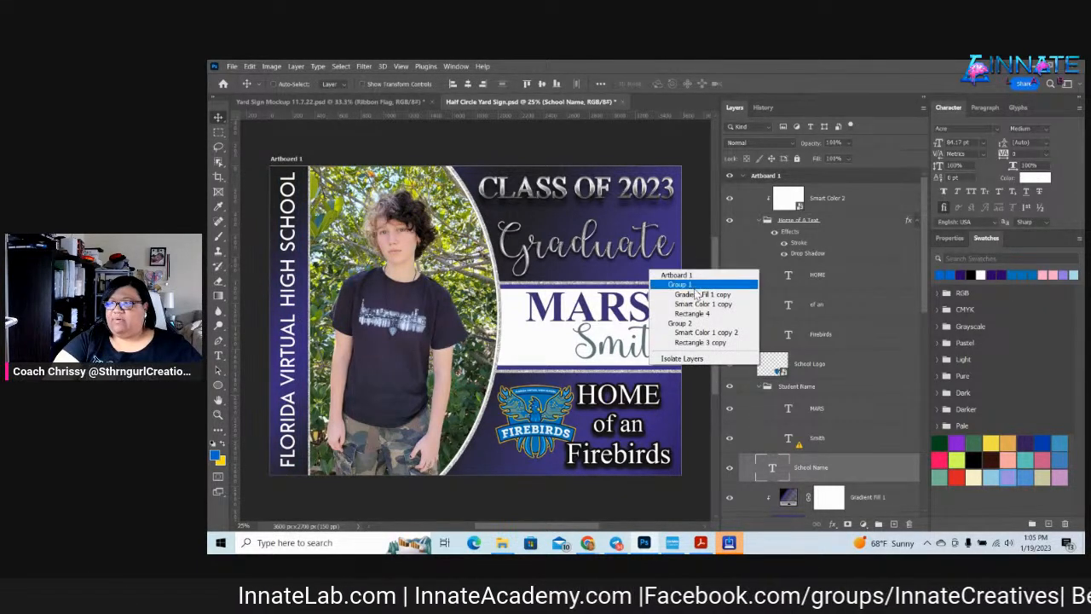
{"action": "left_click", "coordinate": [697, 294]}
{"action": "scroll", "coordinate": [839, 423], "scroll_direction": "down", "scroll_amount": 1}
{"action": "scroll", "coordinate": [839, 424], "scroll_direction": "down", "scroll_amount": 1}
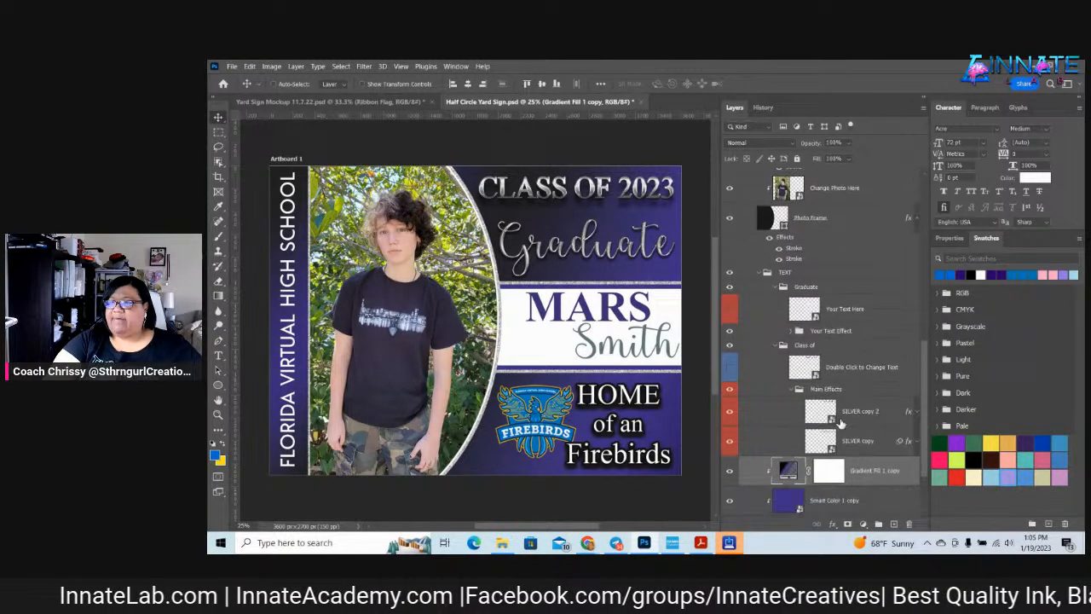
{"action": "scroll", "coordinate": [734, 411], "scroll_direction": "down", "scroll_amount": 1}
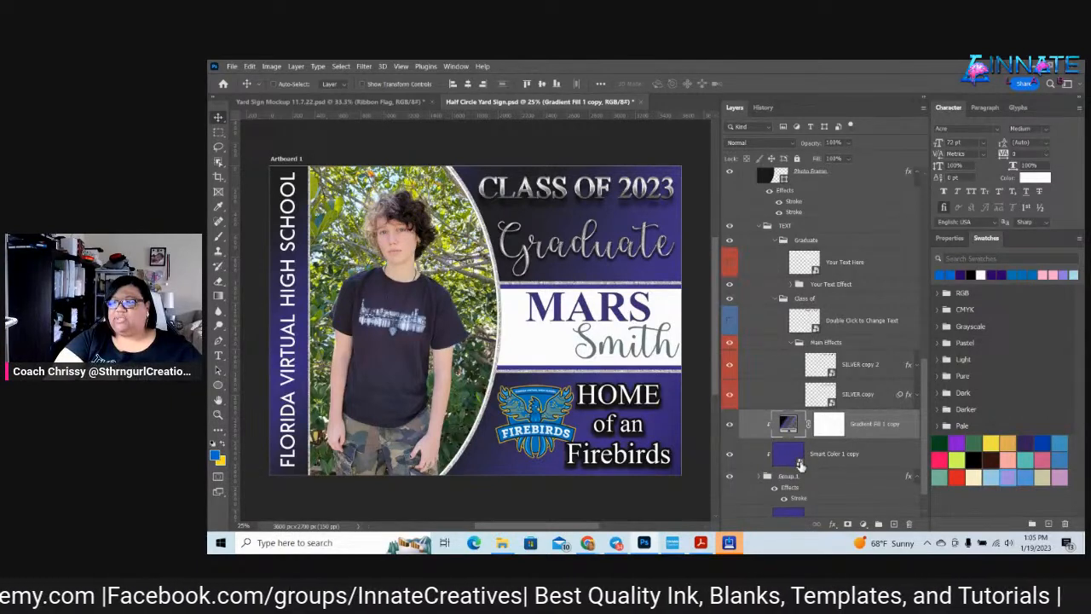
{"action": "left_click", "coordinate": [799, 463]}
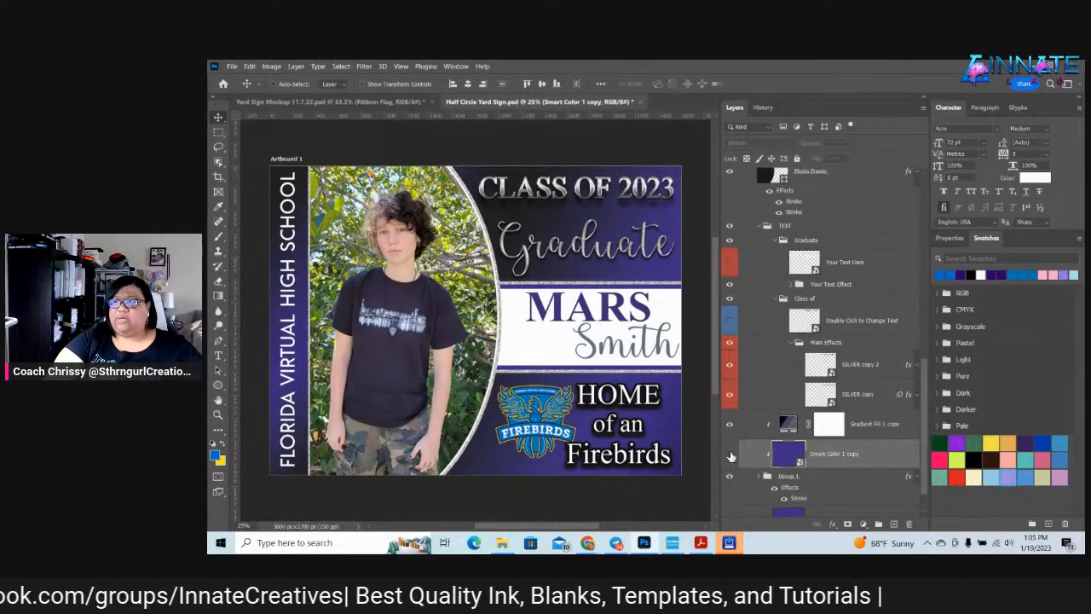
{"action": "left_click", "coordinate": [788, 426]}
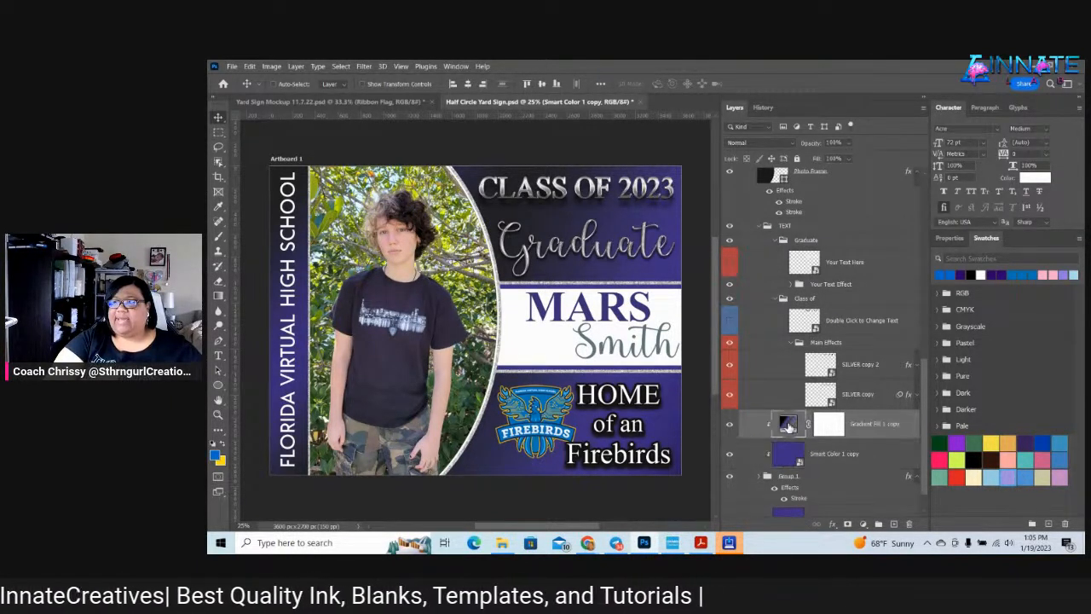
{"action": "double_click", "coordinate": [789, 427]}
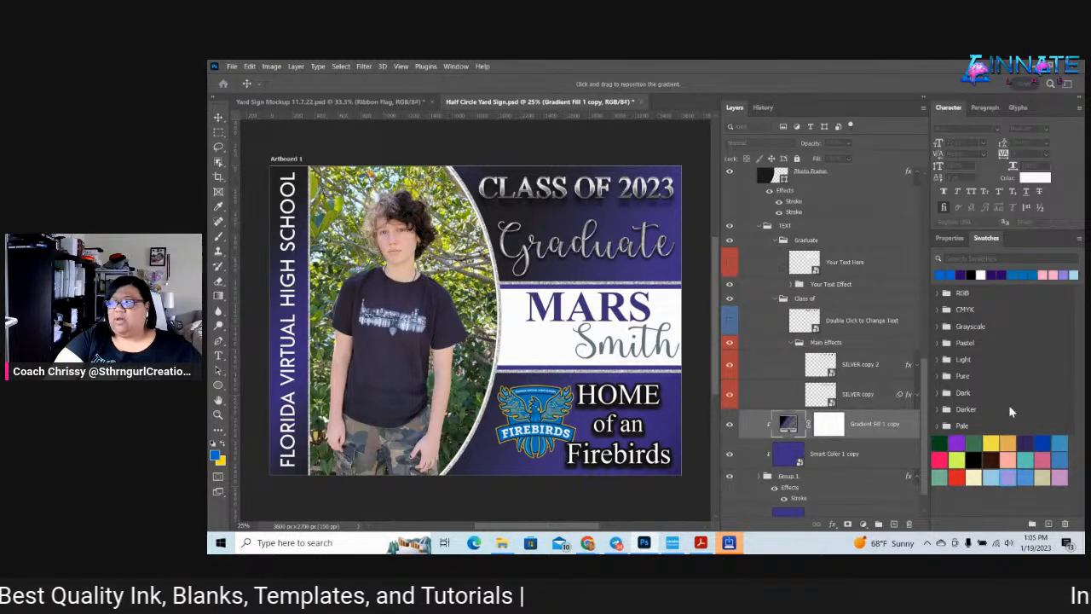
{"action": "left_click_drag", "start_coordinate": [792, 85], "coordinate": [590, 183]}
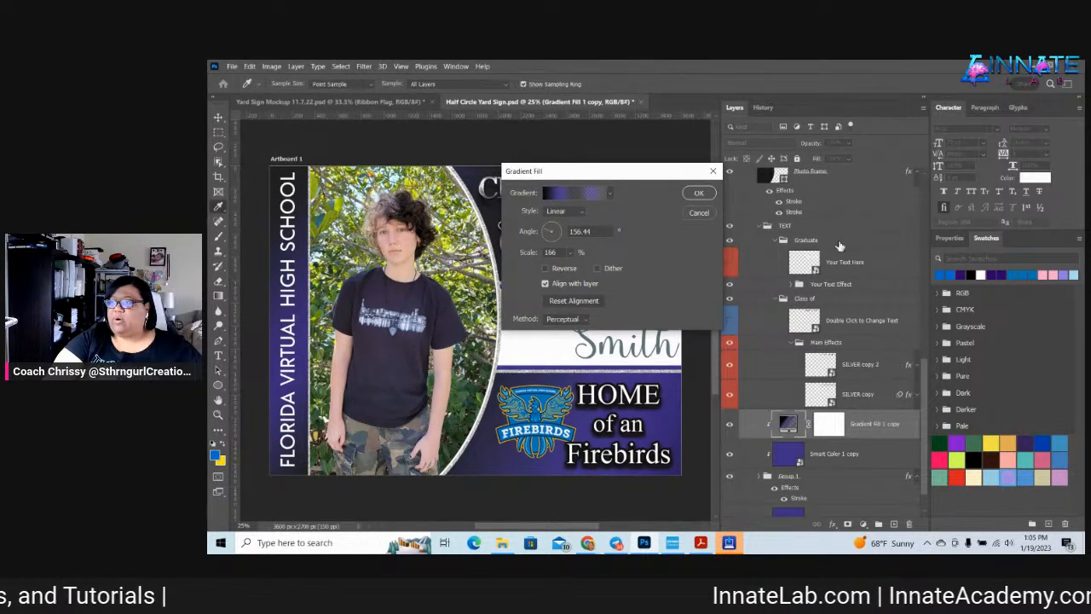
{"action": "left_click", "coordinate": [575, 193]}
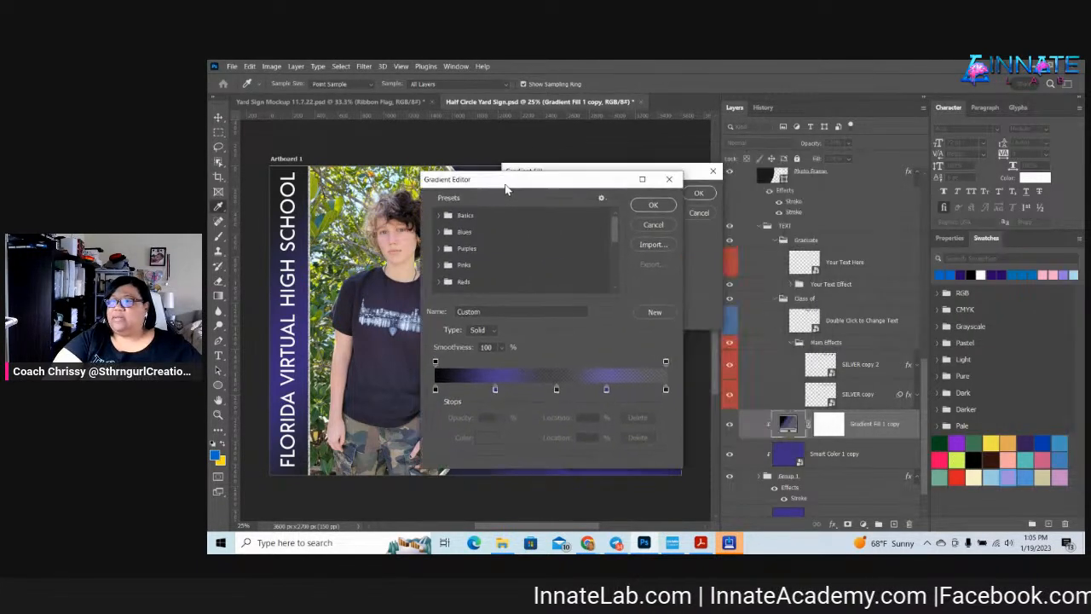
{"action": "left_click", "coordinate": [494, 387]}
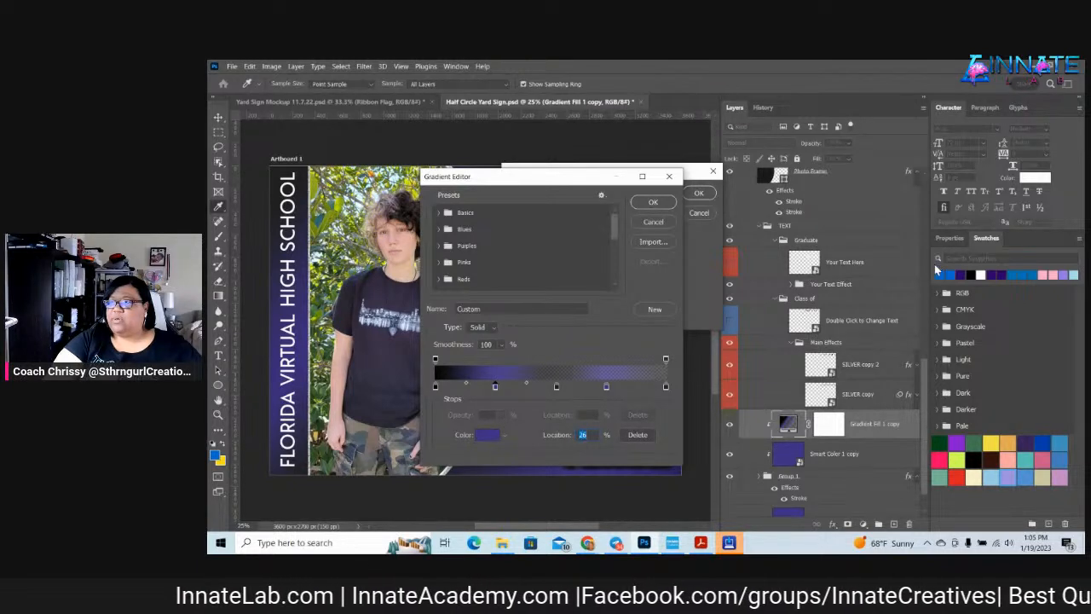
{"action": "left_click", "coordinate": [941, 273]}
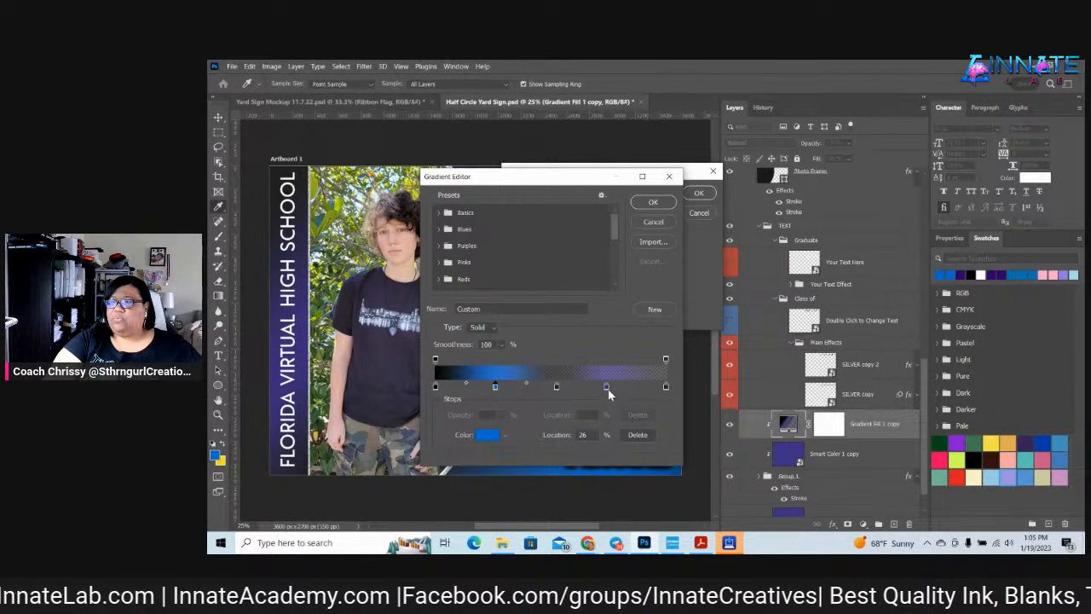
Recolor the gradient's purple stop at 74% to the same blue and apply the gradient fill
{"action": "left_click", "coordinate": [607, 386]}
{"action": "left_click", "coordinate": [942, 273]}
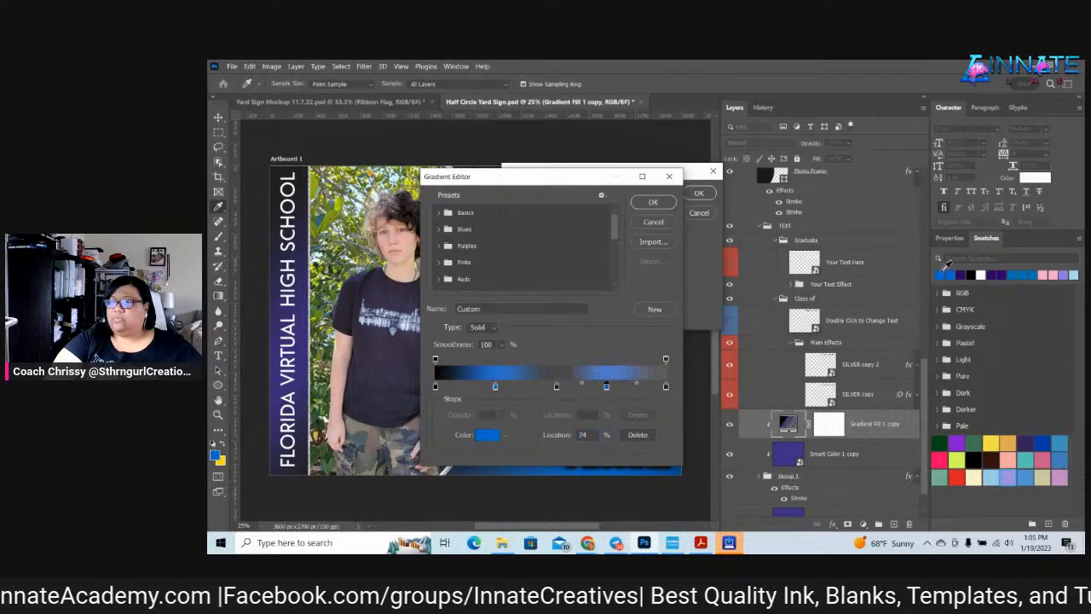
{"action": "left_click", "coordinate": [658, 203]}
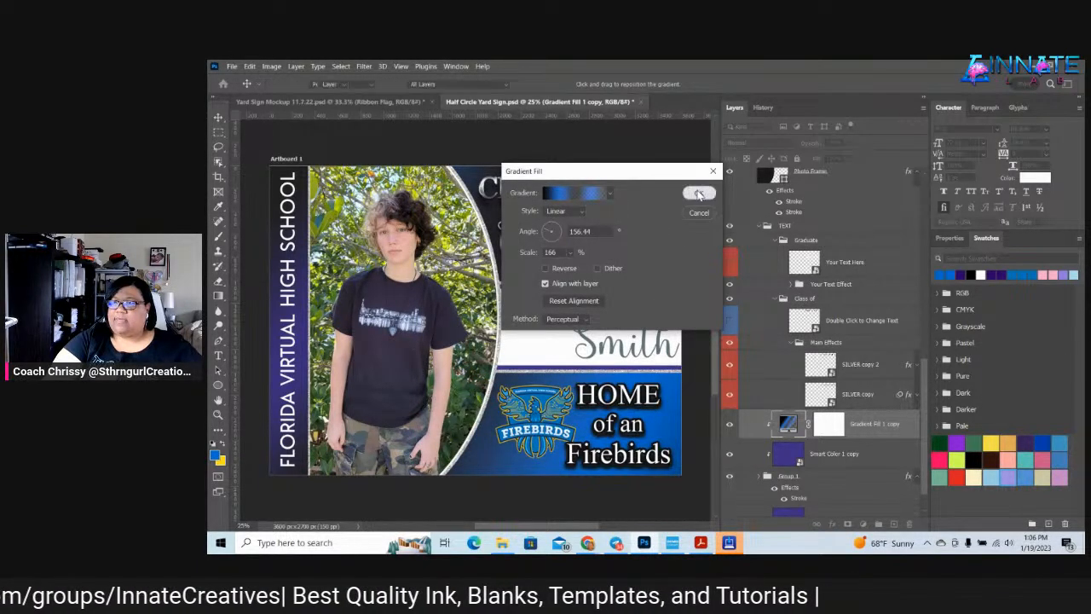
{"action": "left_click", "coordinate": [699, 193]}
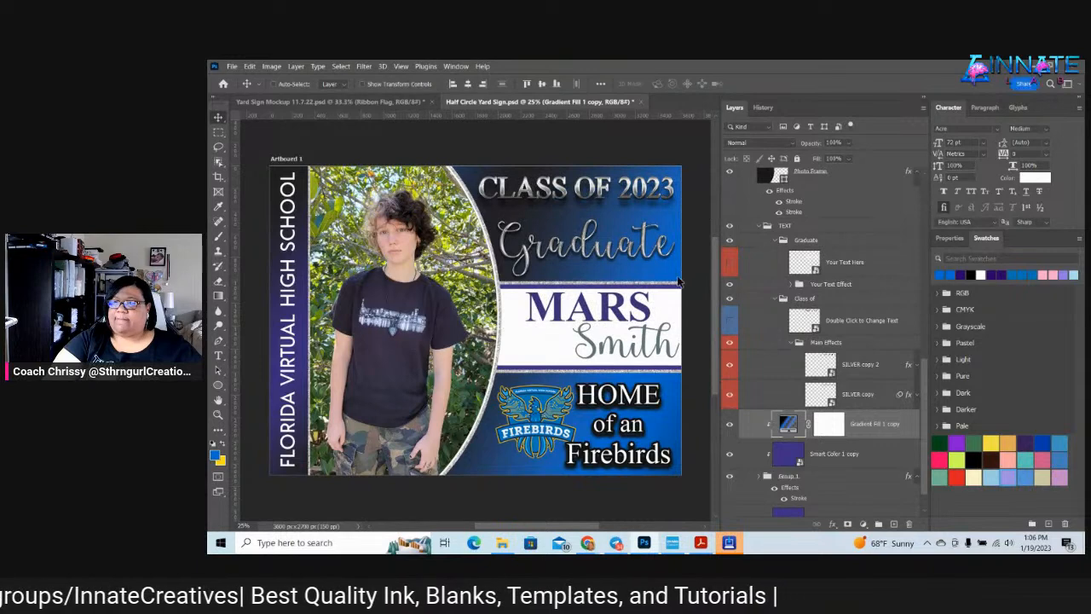
Recolor the purple stop at 26% in the school name strip's Gradient Fill 1 layer to the recent blue #006ad1
{"action": "right_click", "coordinate": [311, 259]}
{"action": "left_click", "coordinate": [340, 272]}
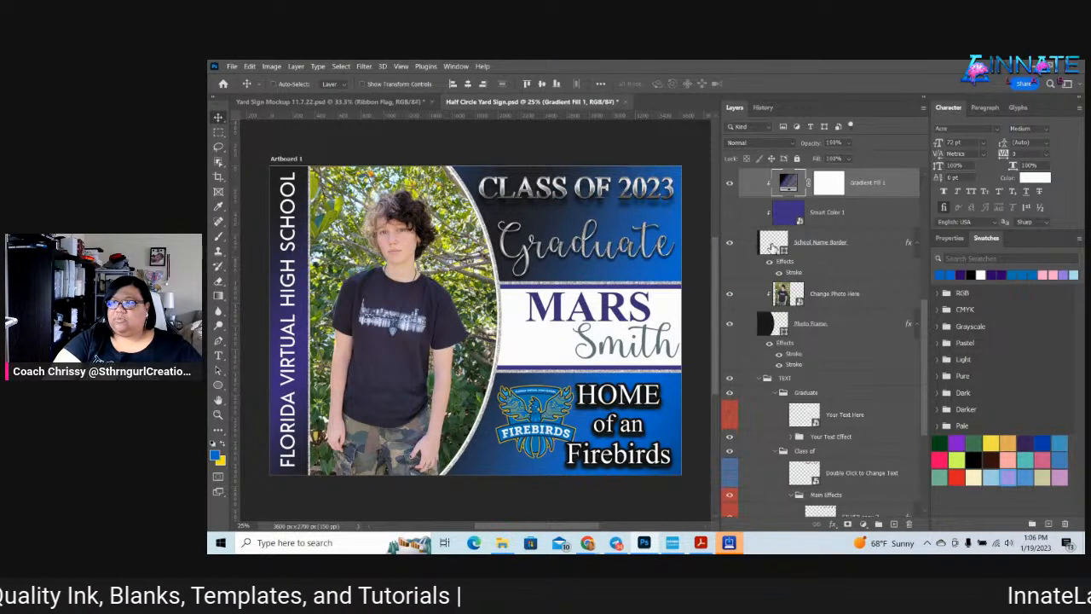
{"action": "double_click", "coordinate": [788, 181]}
{"action": "left_click", "coordinate": [572, 198]}
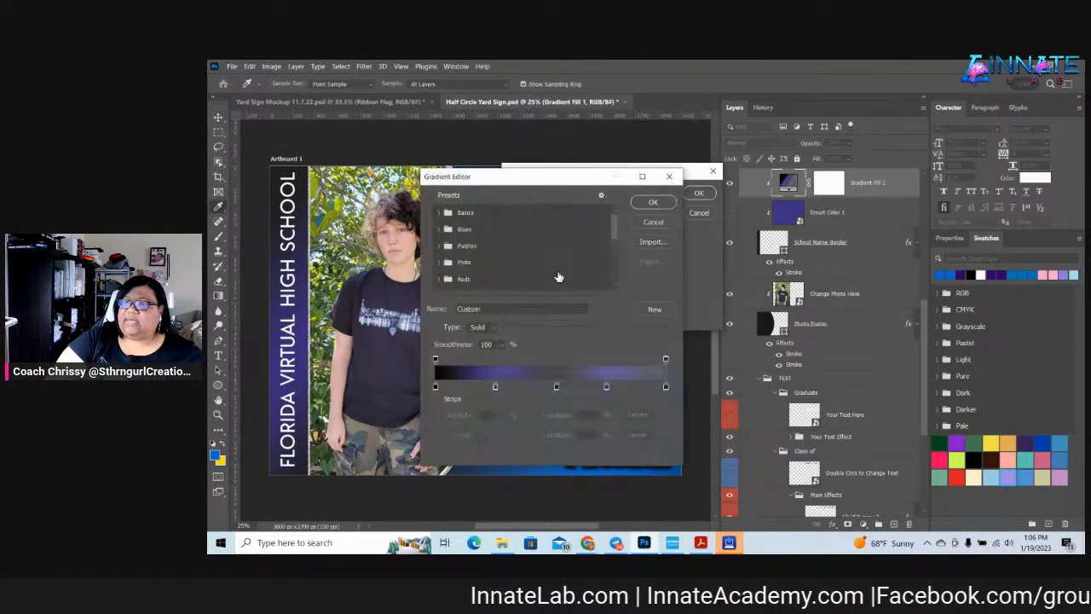
{"action": "left_click", "coordinate": [495, 386]}
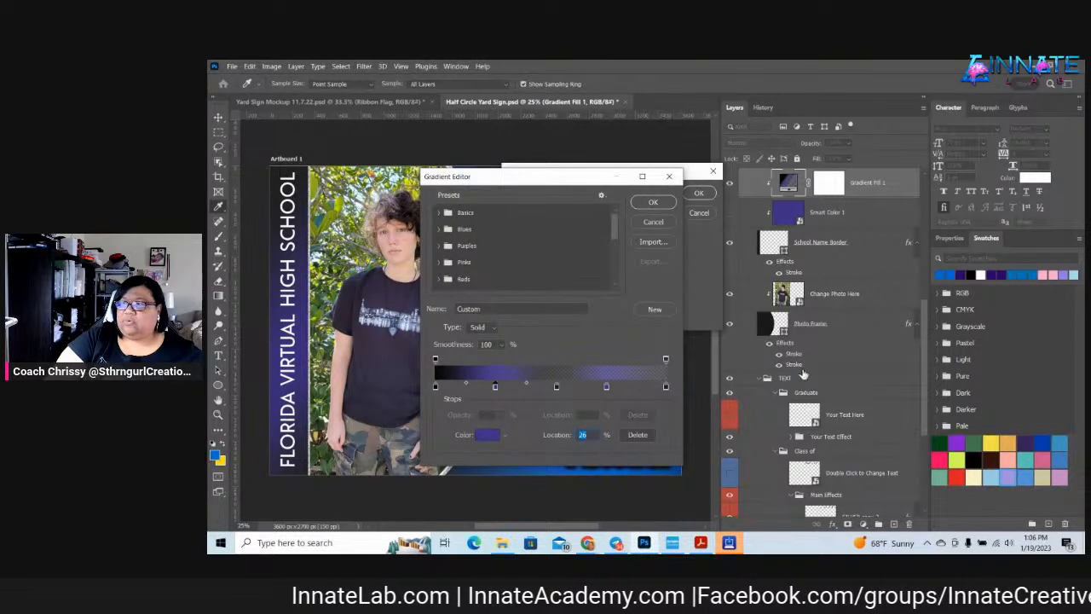
{"action": "left_click", "coordinate": [940, 274]}
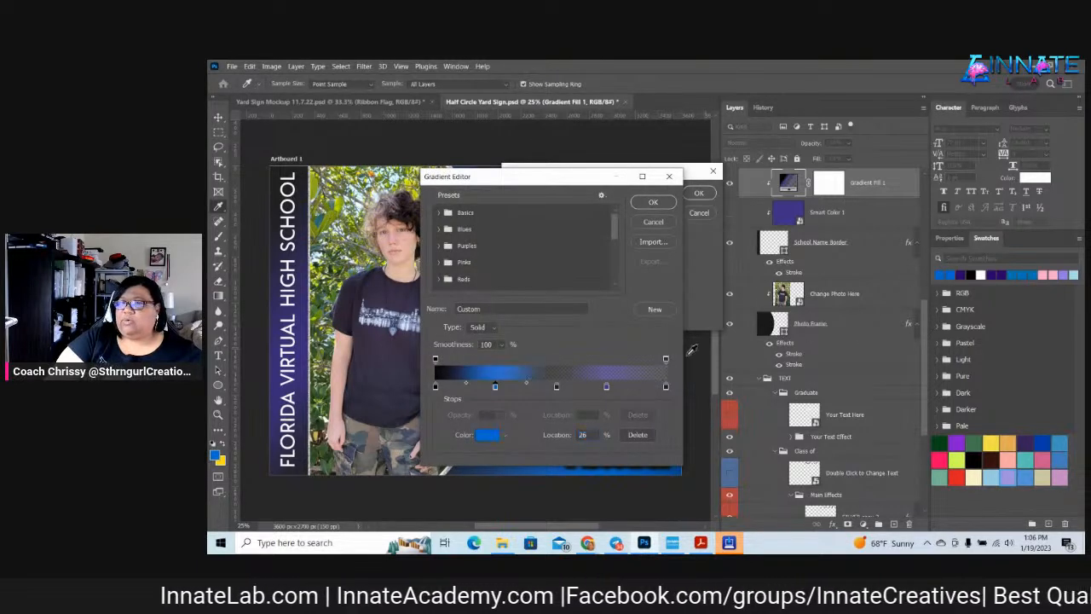
Recolor the purple stop at 74% in the school name strip's gradient to #006ad1 and apply the gradient fill
{"action": "left_click", "coordinate": [606, 388]}
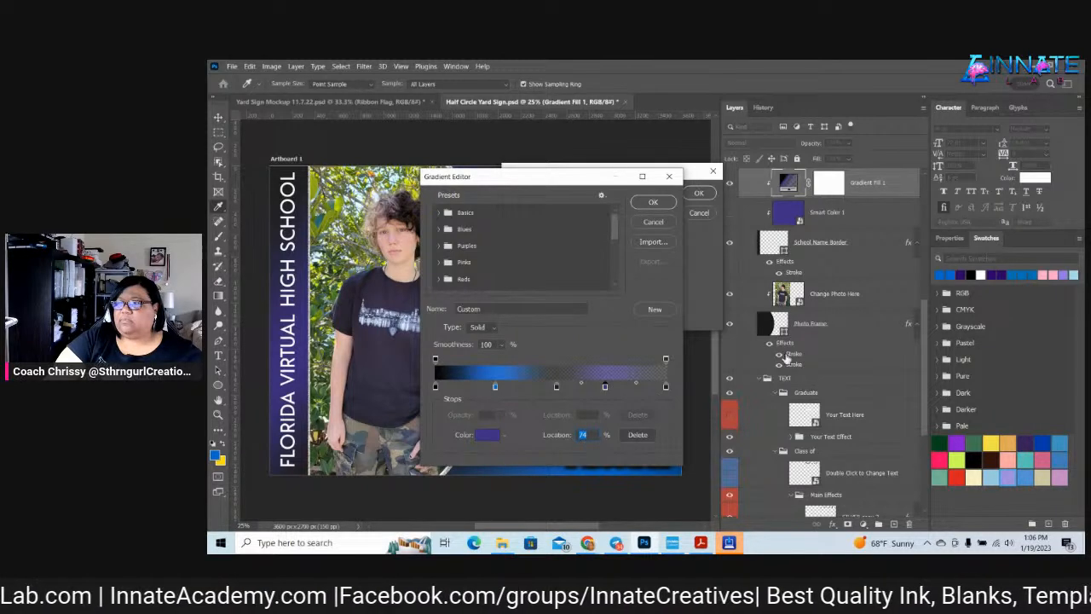
{"action": "left_click", "coordinate": [488, 435]}
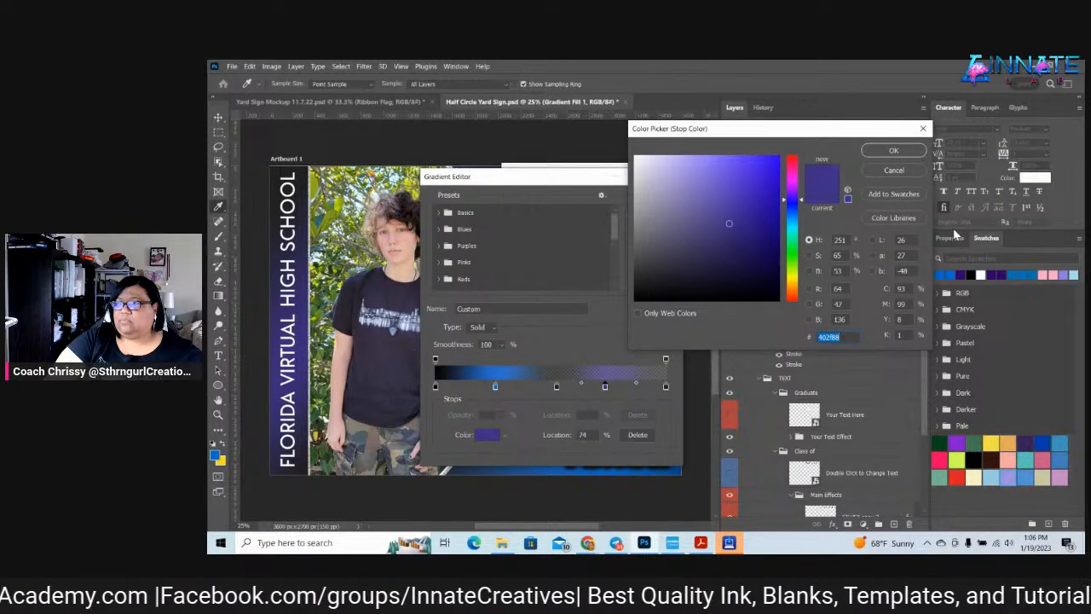
{"action": "left_click", "coordinate": [943, 273]}
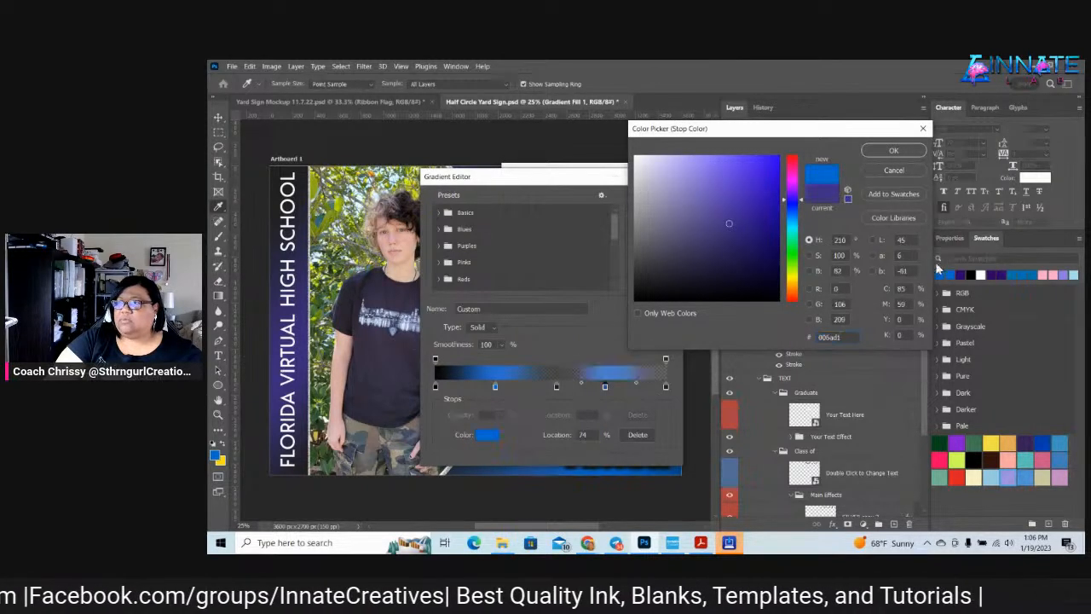
{"action": "left_click", "coordinate": [893, 150]}
{"action": "left_click", "coordinate": [653, 203]}
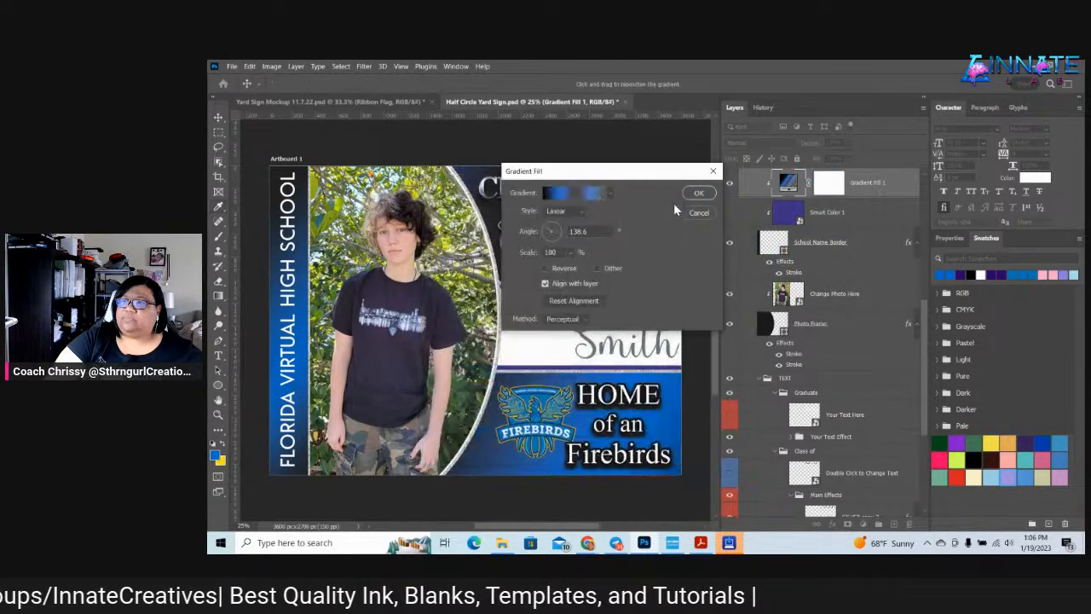
{"action": "left_click", "coordinate": [700, 194]}
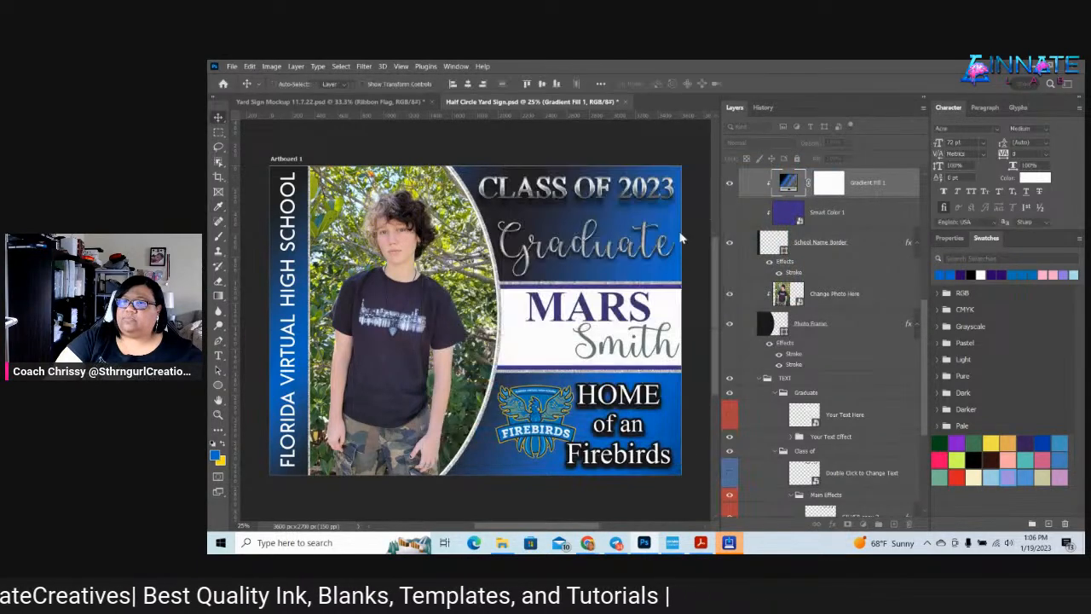
Change the text color of the student's first name in the white band to blue #006ad1
{"action": "right_click", "coordinate": [595, 310]}
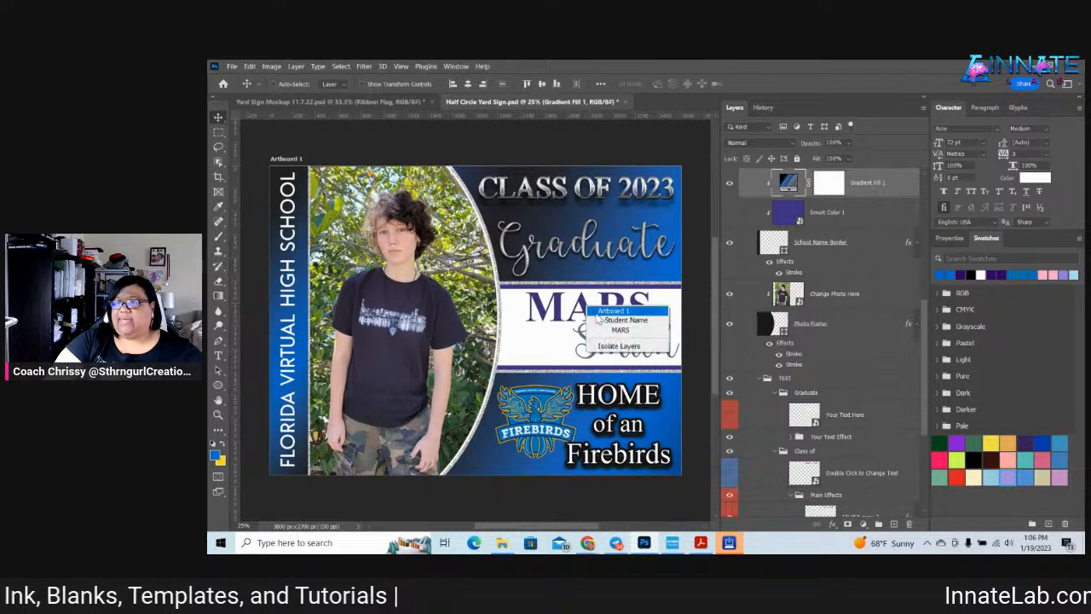
{"action": "left_click", "coordinate": [619, 330]}
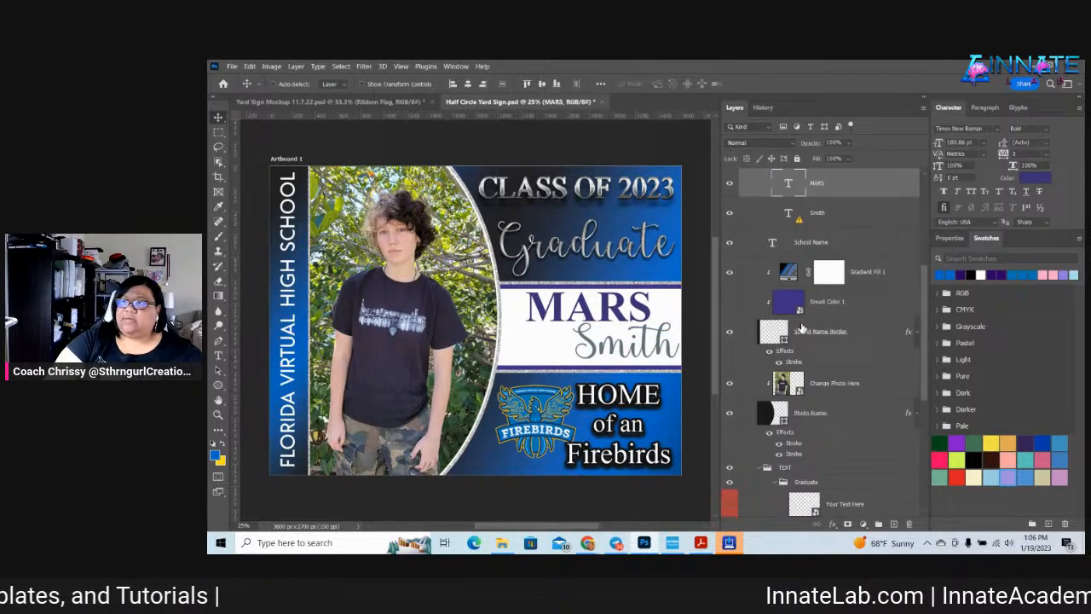
{"action": "scroll", "coordinate": [813, 281], "scroll_direction": "up", "scroll_amount": 3}
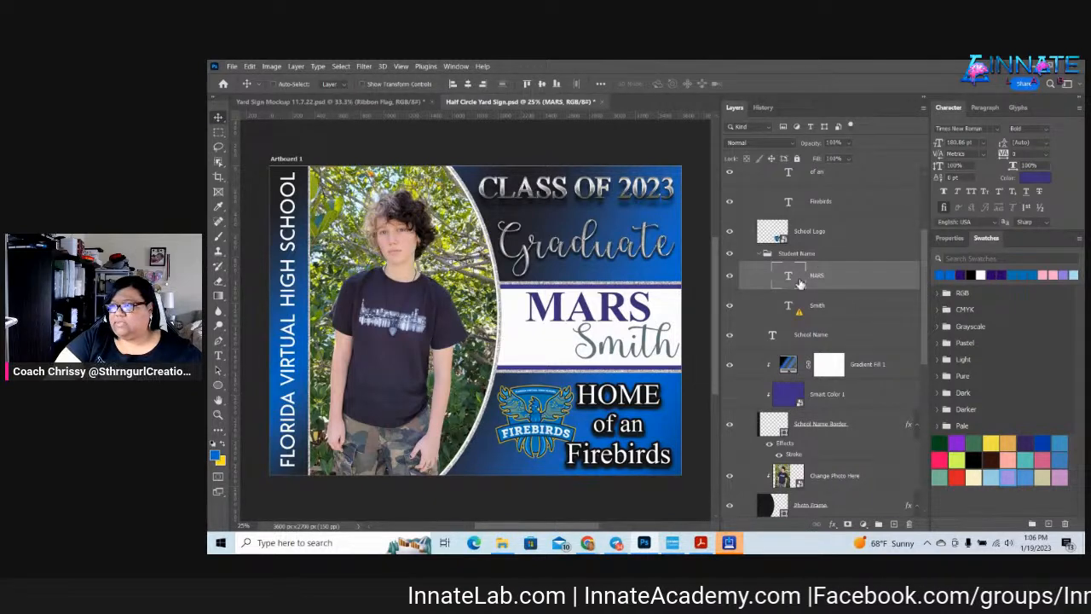
{"action": "left_click", "coordinate": [1031, 179]}
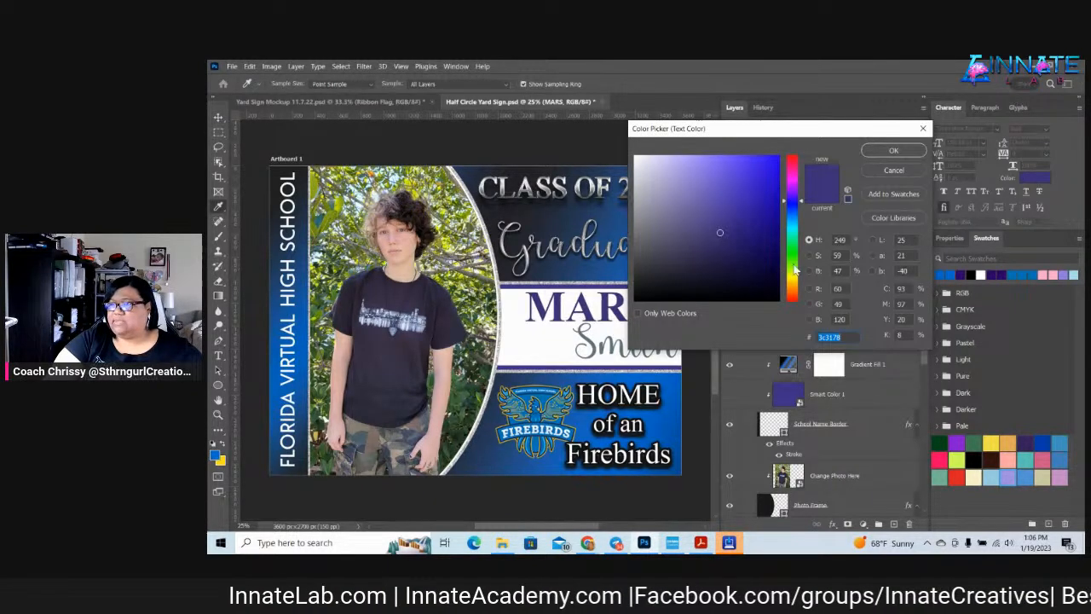
{"action": "left_click", "coordinate": [943, 270]}
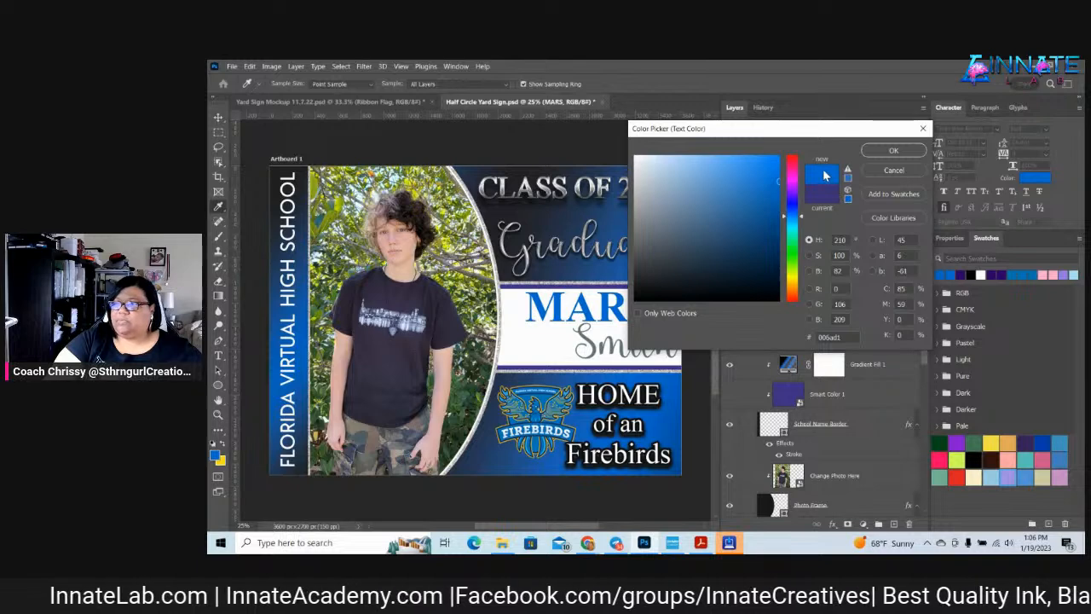
{"action": "left_click", "coordinate": [878, 153]}
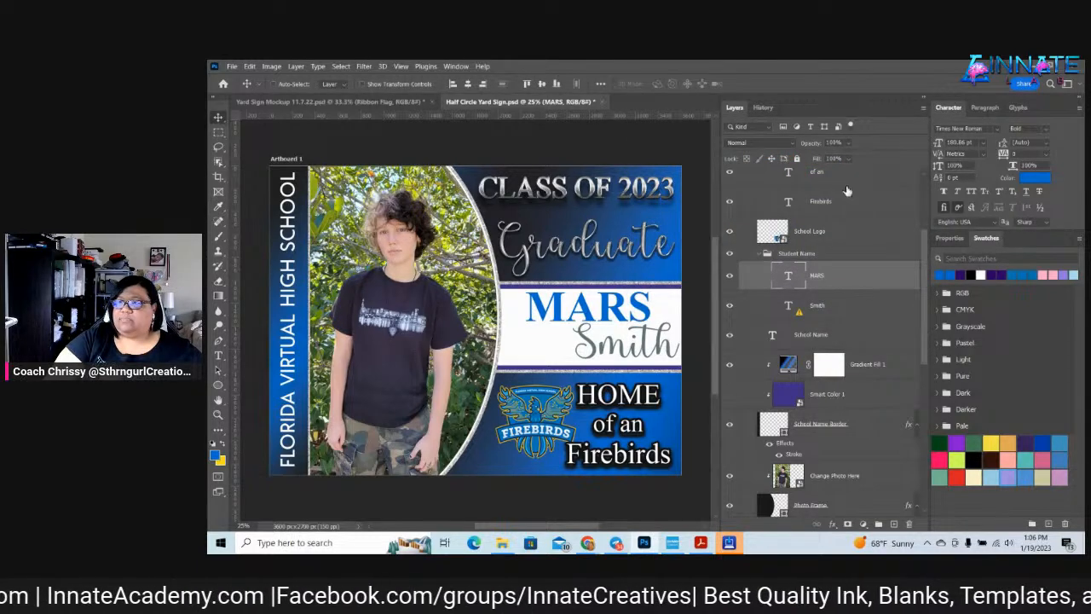
Fill the Smart Color 1 copy 2 smart object behind the name band's border with the blue foreground color and save its contents
{"action": "right_click", "coordinate": [599, 288]}
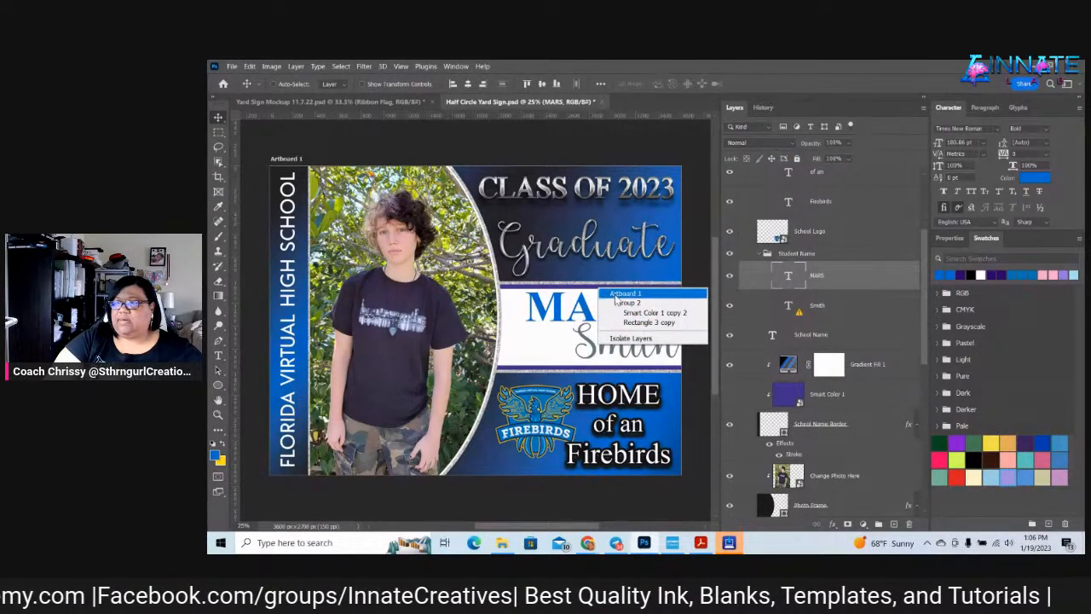
{"action": "left_click", "coordinate": [654, 312]}
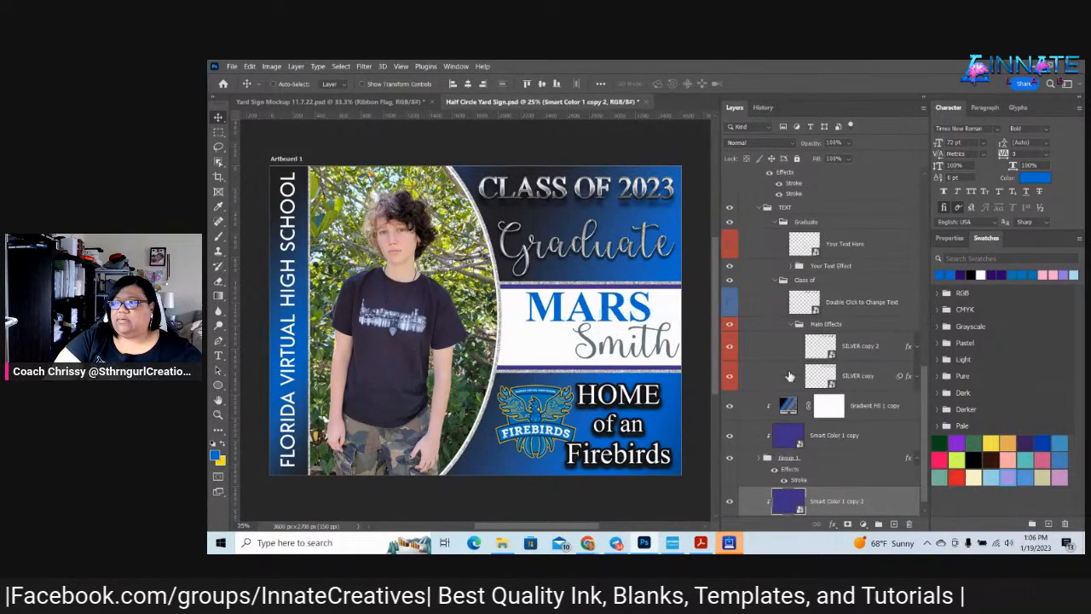
{"action": "double_click", "coordinate": [799, 509]}
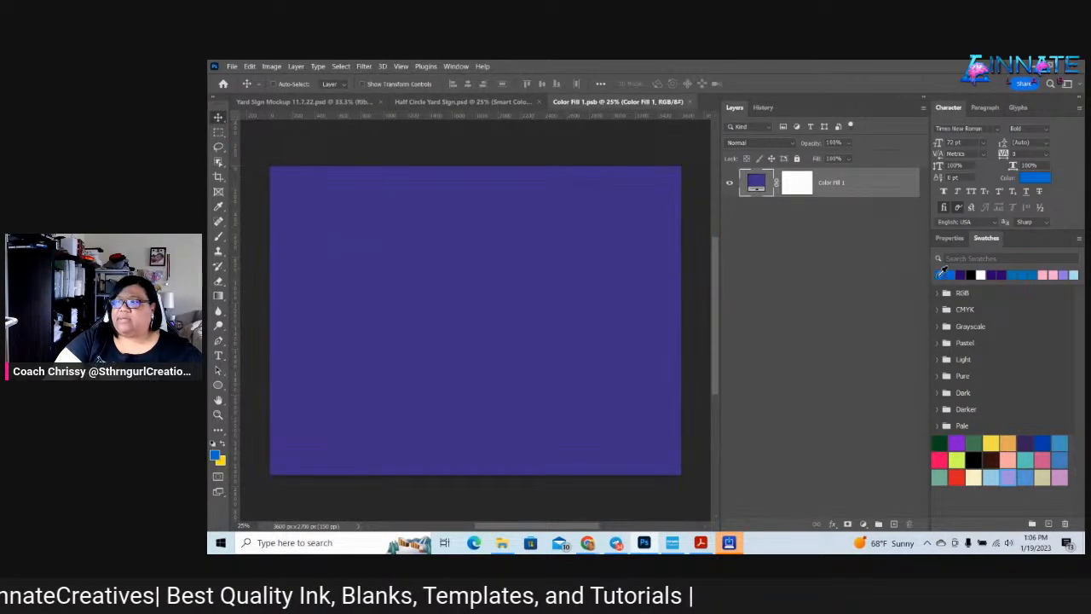
{"action": "key", "text": "alt+BackSpace"}
{"action": "left_click", "coordinate": [690, 101]}
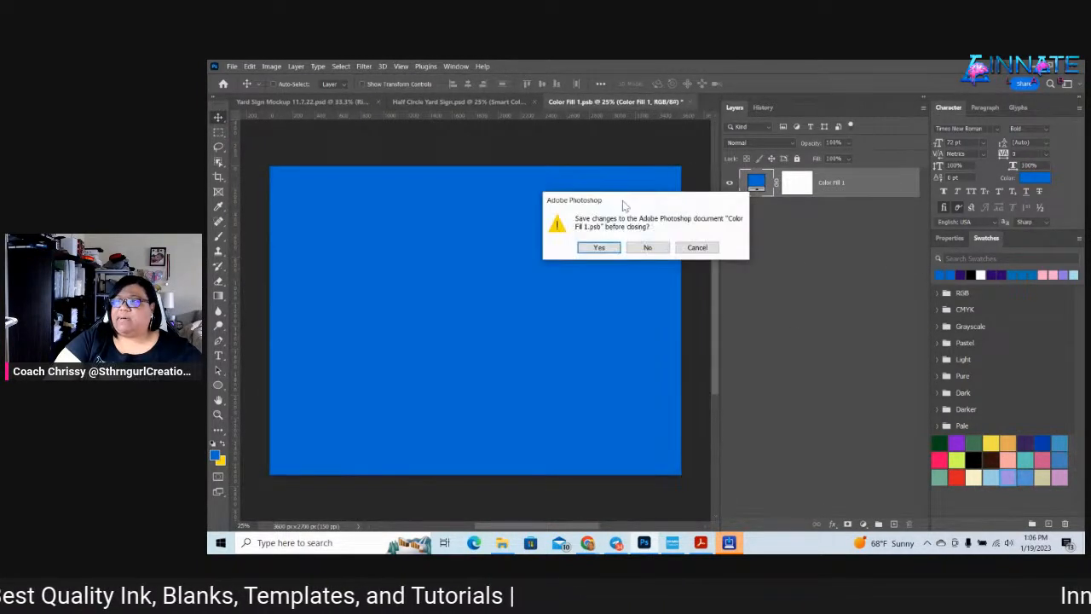
{"action": "left_click", "coordinate": [602, 244]}
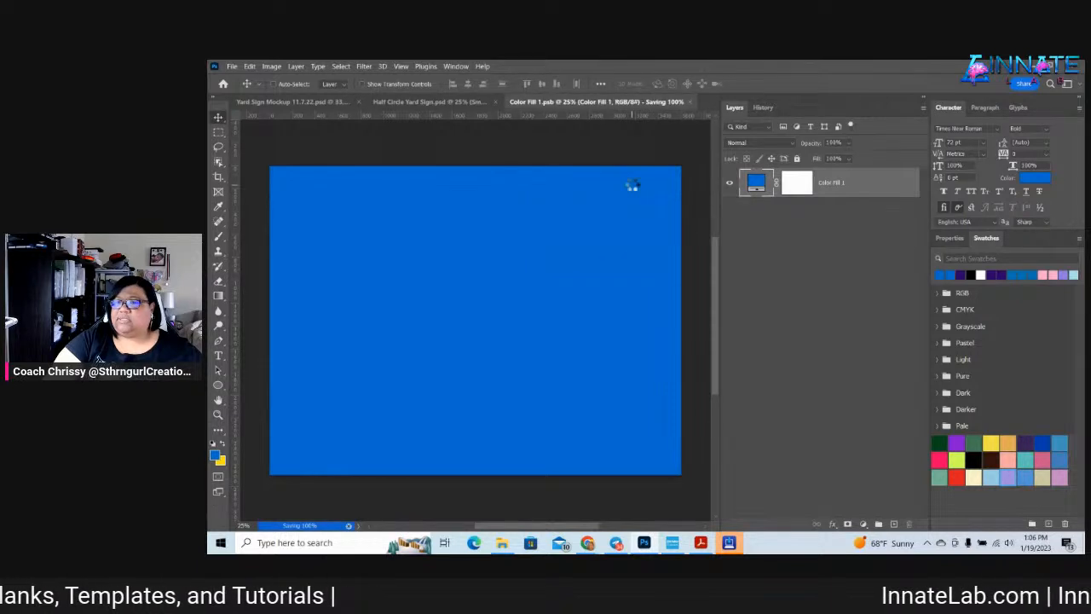
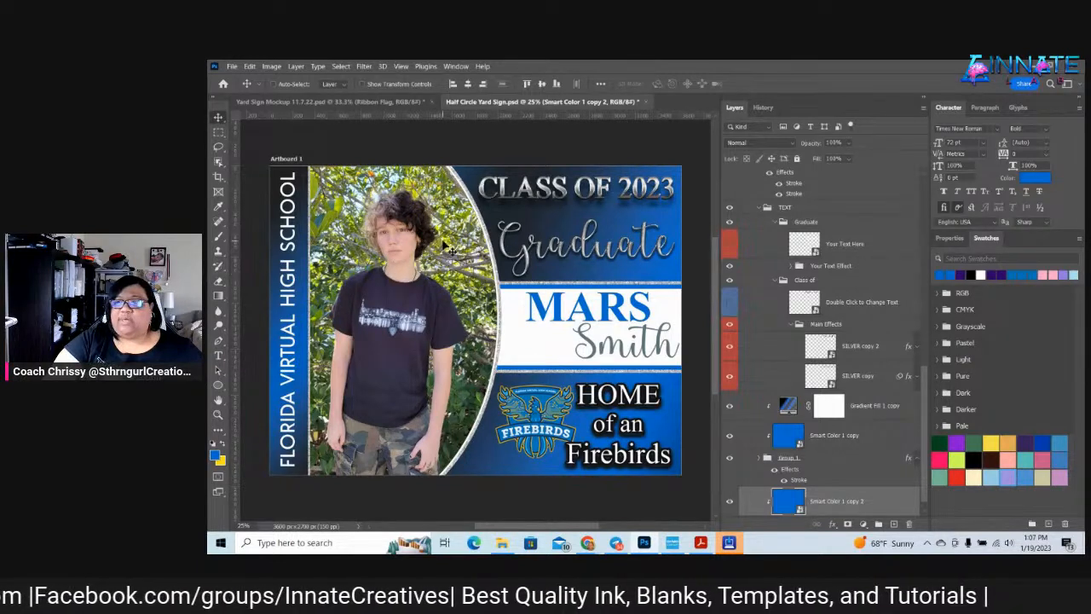
Examine the Photo Frame layer's two stroke effects, including the solid color stroke and the glitter pattern stroke
{"action": "right_click", "coordinate": [444, 243]}
{"action": "left_click", "coordinate": [478, 267]}
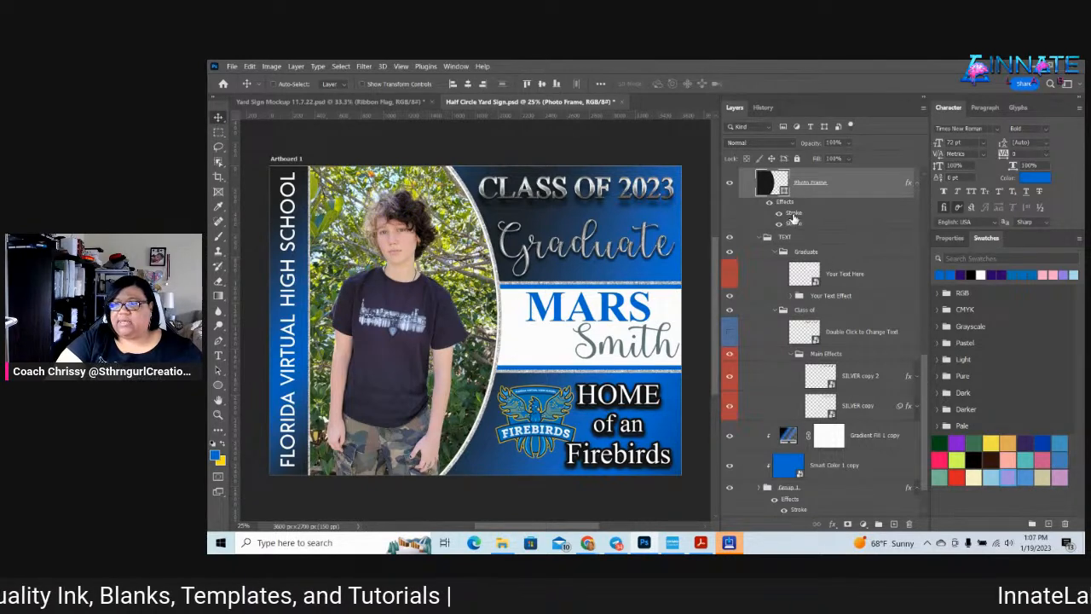
{"action": "double_click", "coordinate": [792, 219]}
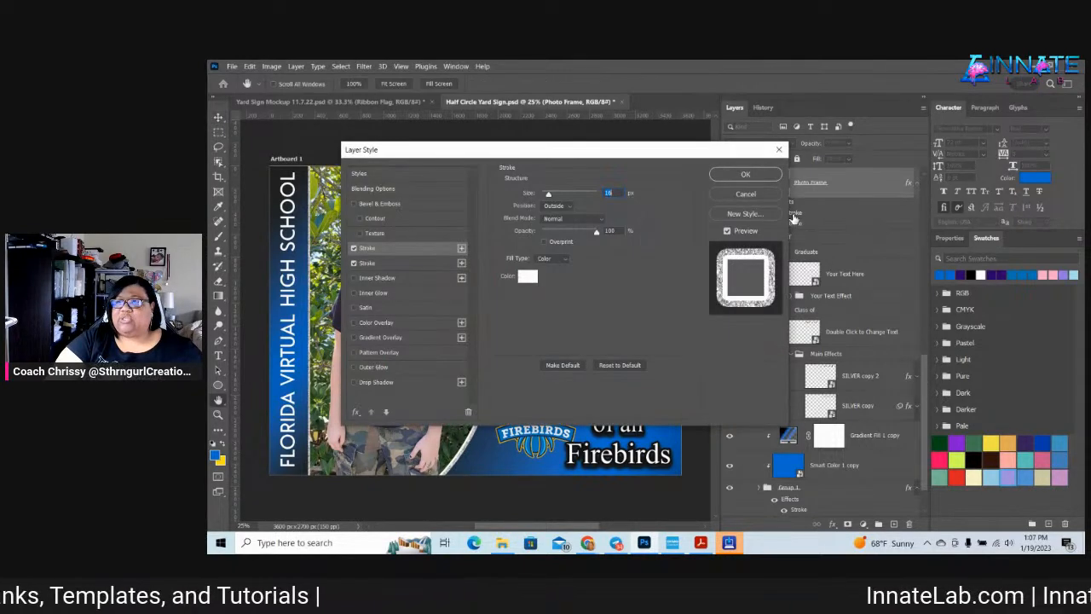
{"action": "left_click", "coordinate": [413, 252]}
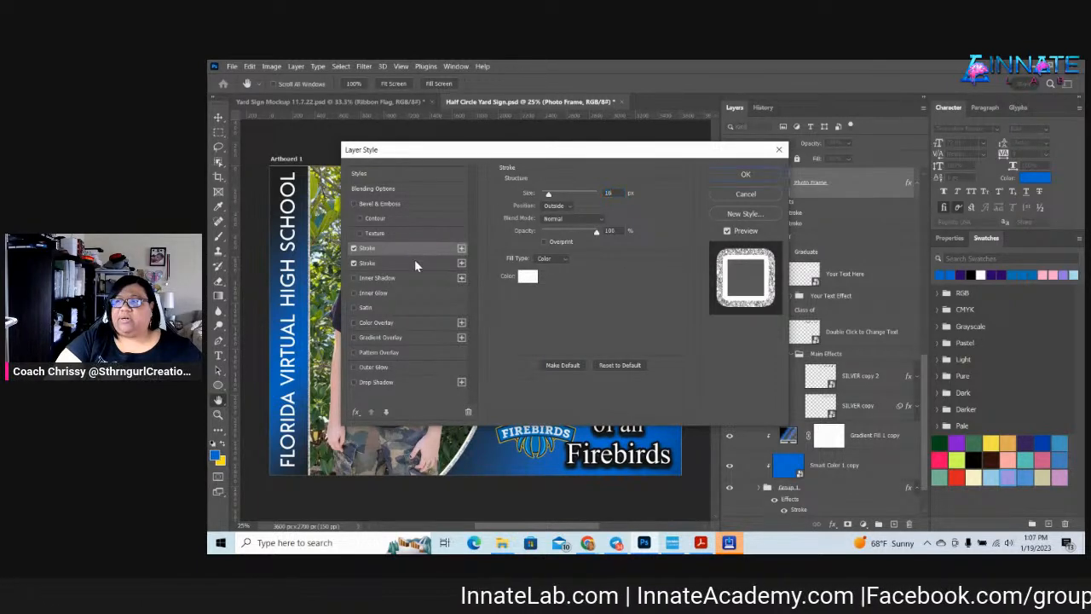
{"action": "left_click", "coordinate": [411, 264]}
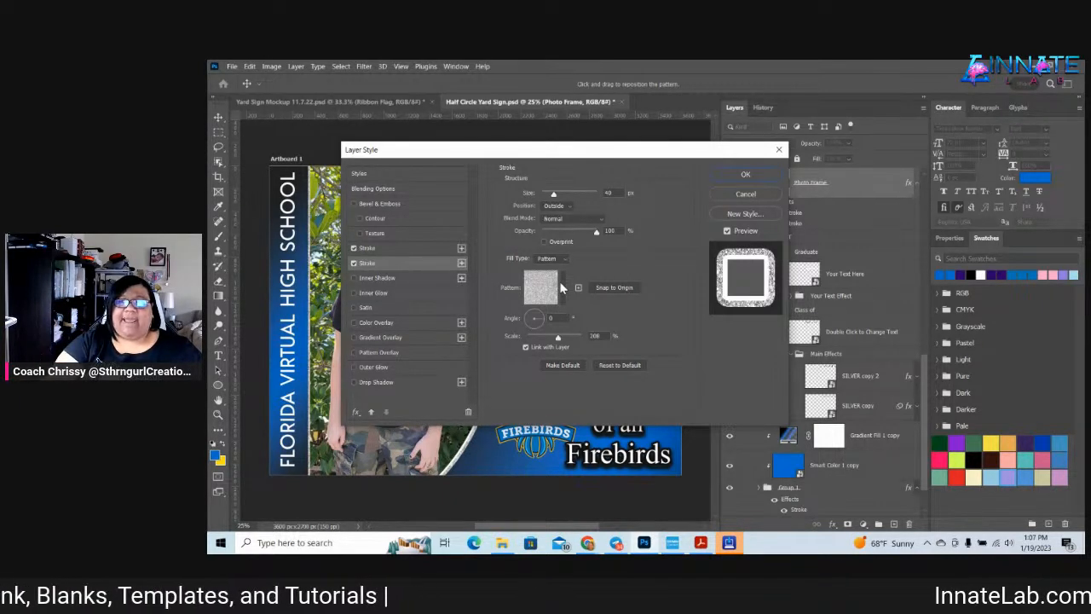
{"action": "left_click", "coordinate": [744, 177]}
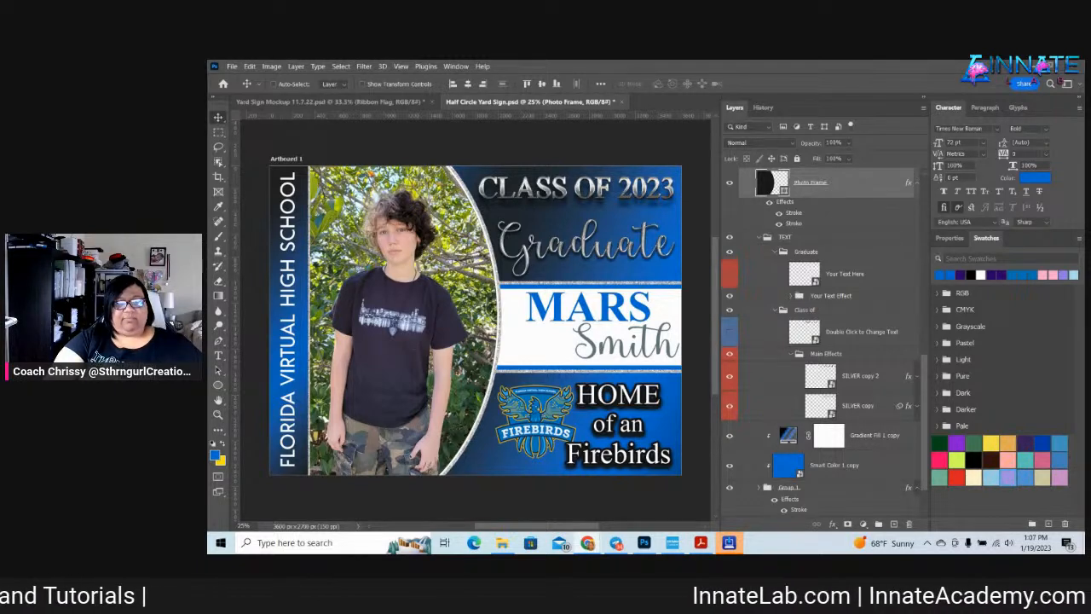
Switch to the Chrome browser and open creativefabrica.com
{"action": "left_click_drag", "start_coordinate": [17, 184], "coordinate": [667, 60]}
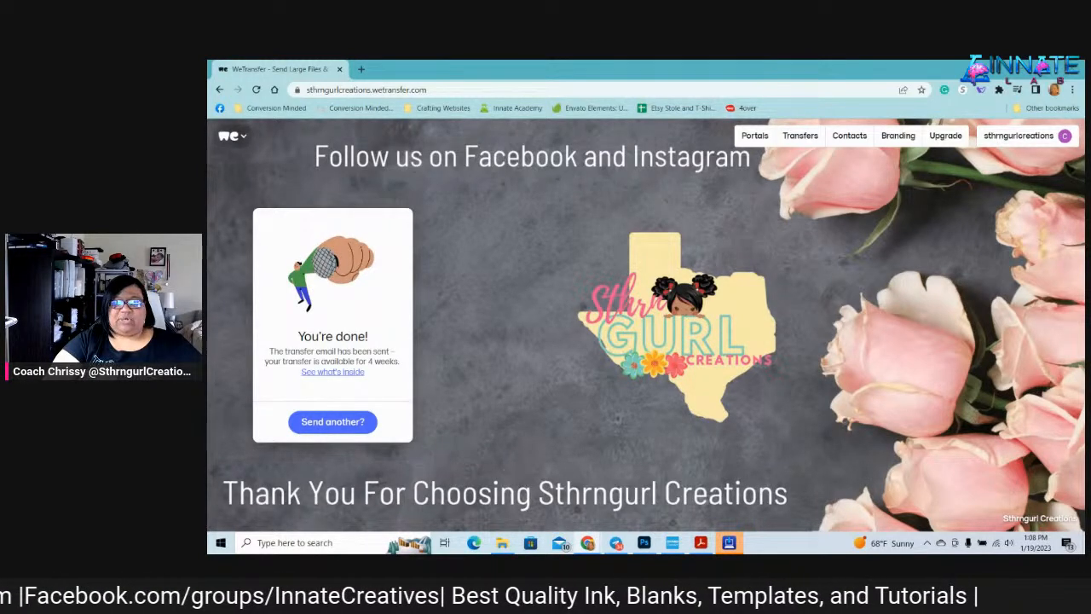
{"action": "left_click", "coordinate": [436, 85]}
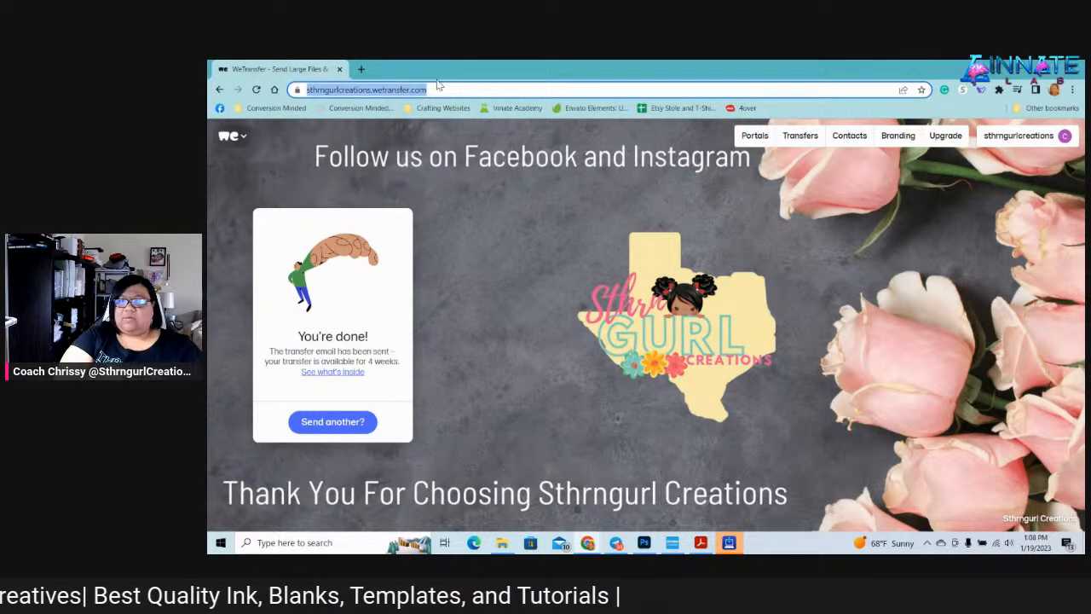
{"action": "type", "text": "creativefabrica"}
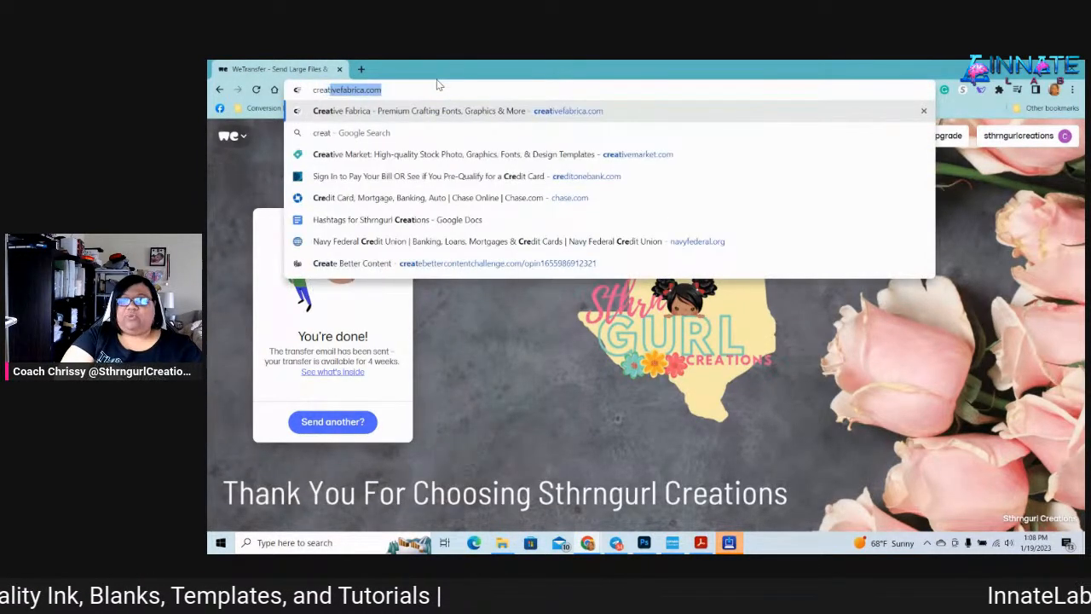
{"action": "key", "text": "Return"}
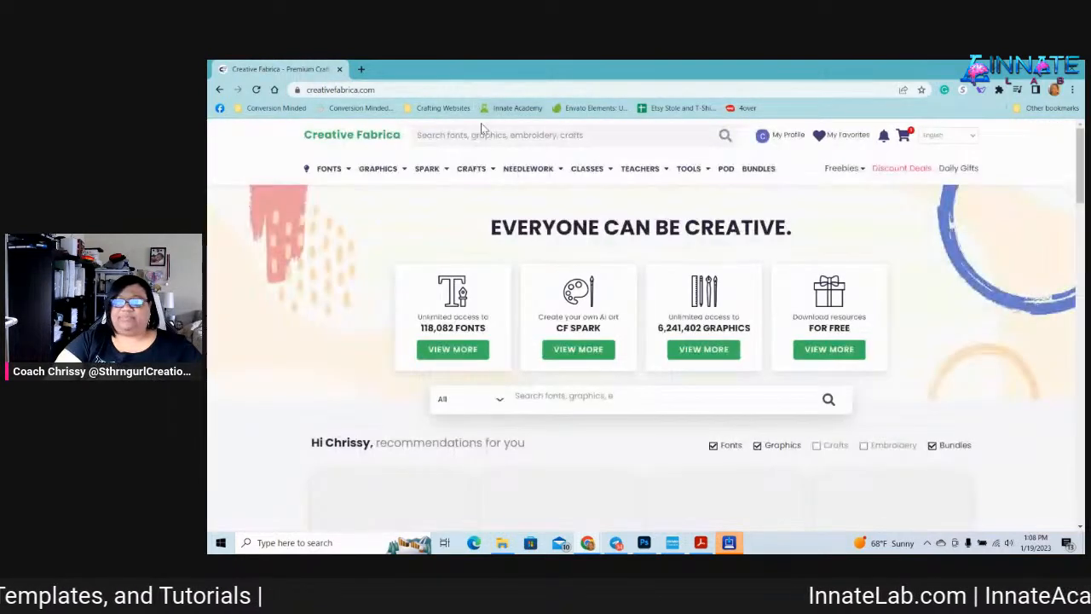
Search Creative Fabrica for blue glitter digital paper and download the Frozen Purple Blue Glitter Digital Paper pack
{"action": "mouse_move", "coordinate": [474, 188]}
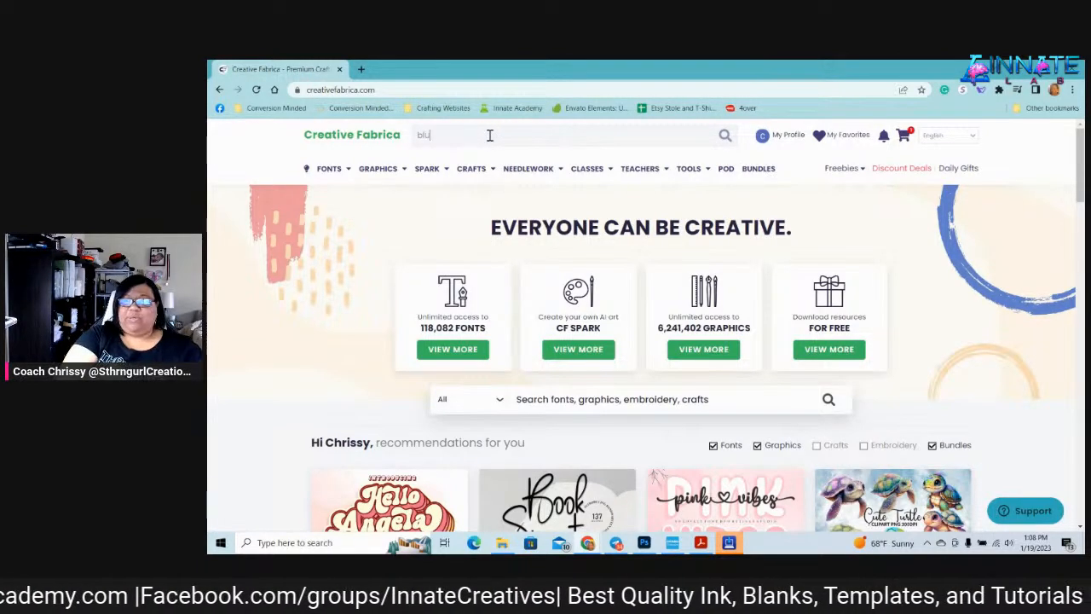
{"action": "type", "text": "lue glitter"}
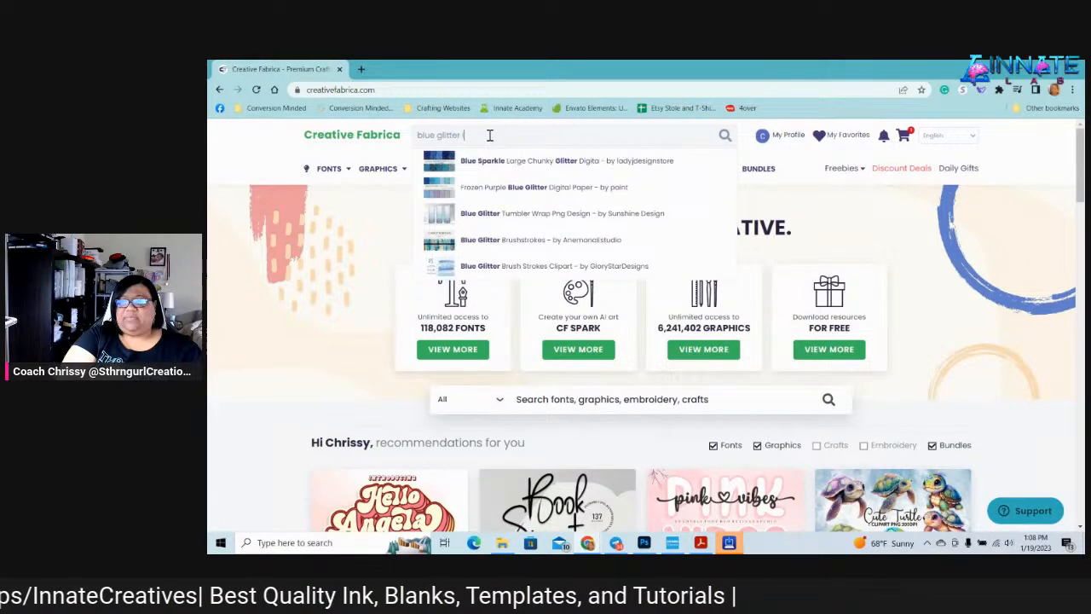
{"action": "type", "text": " digital paper"}
{"action": "key", "text": "Return"}
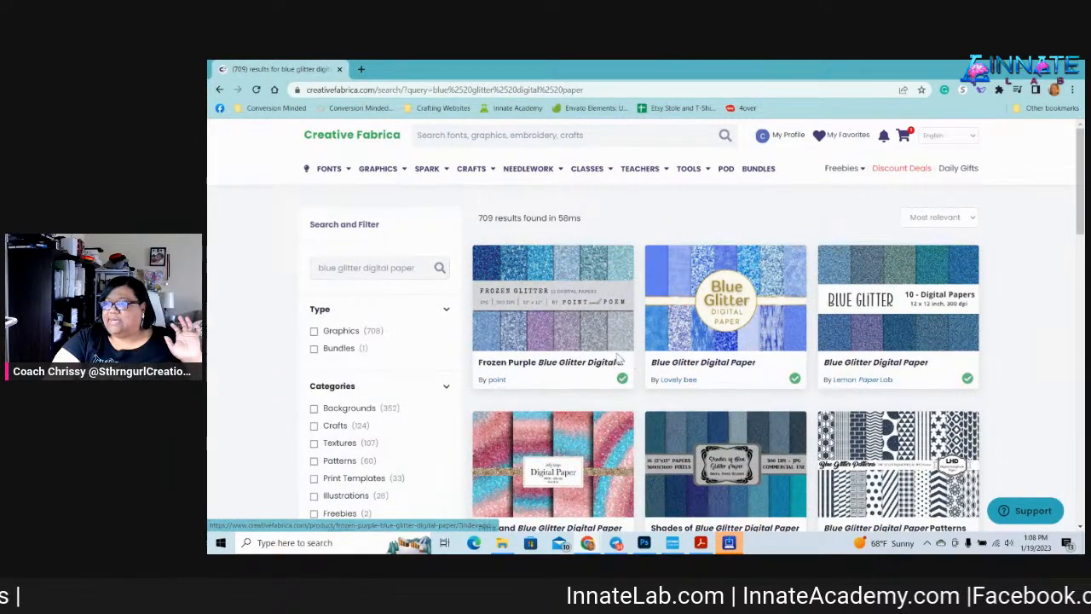
{"action": "left_click", "coordinate": [554, 275]}
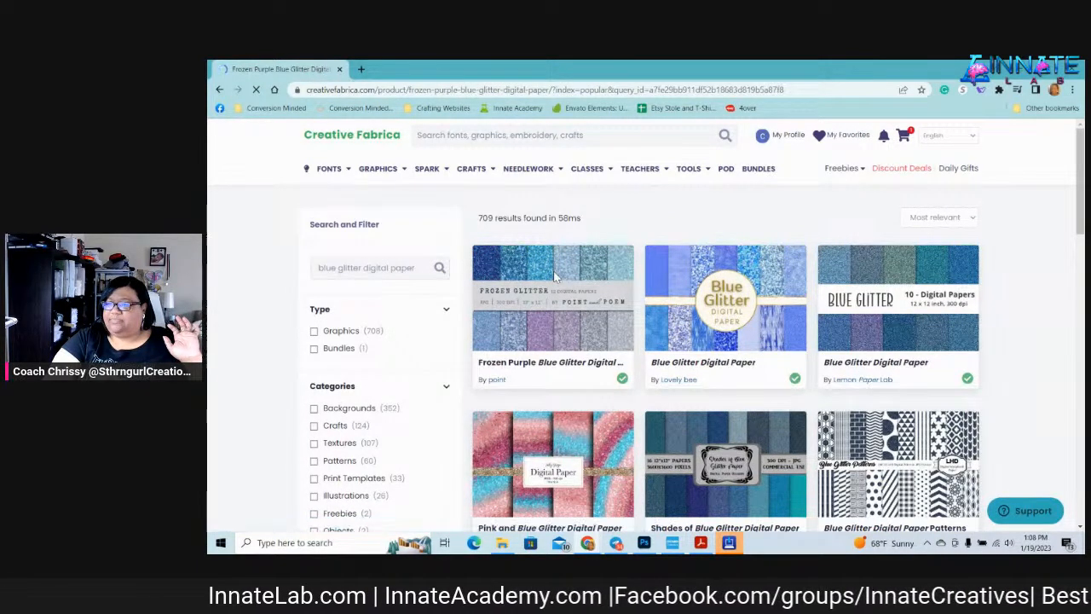
{"action": "left_click", "coordinate": [724, 305]}
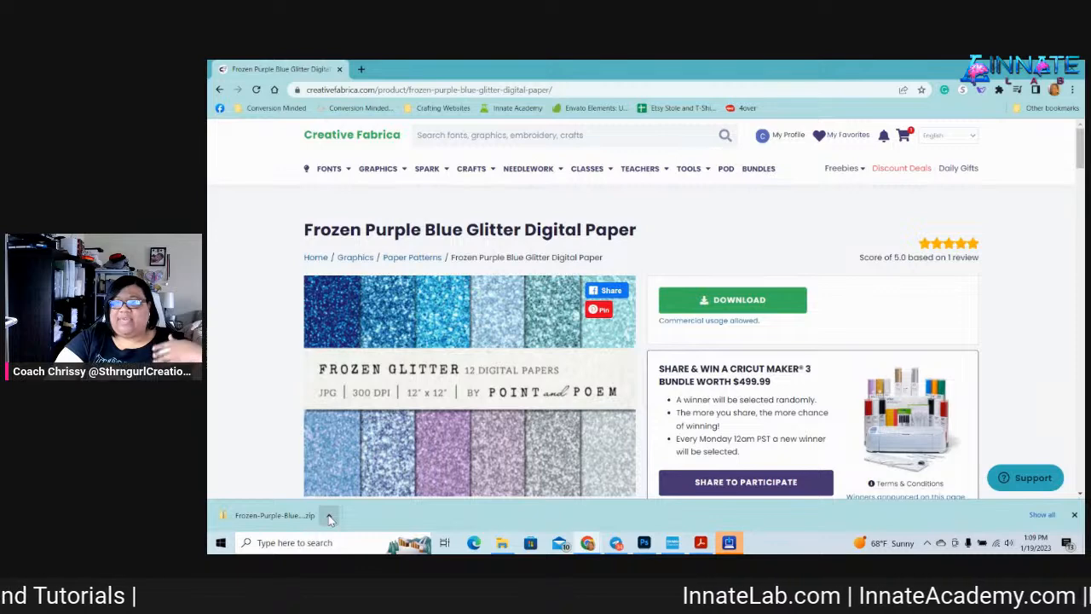
Extract the downloaded Frozen Purple Blue Glitter zip to the suggested folder and switch back to Photoshop
{"action": "left_click", "coordinate": [330, 518]}
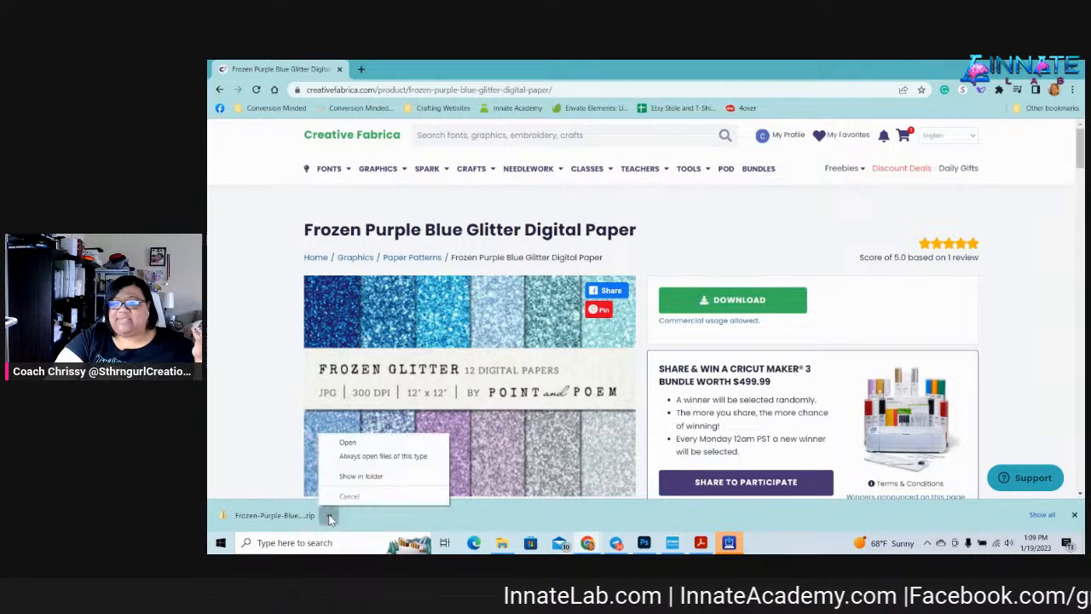
{"action": "left_click", "coordinate": [351, 478]}
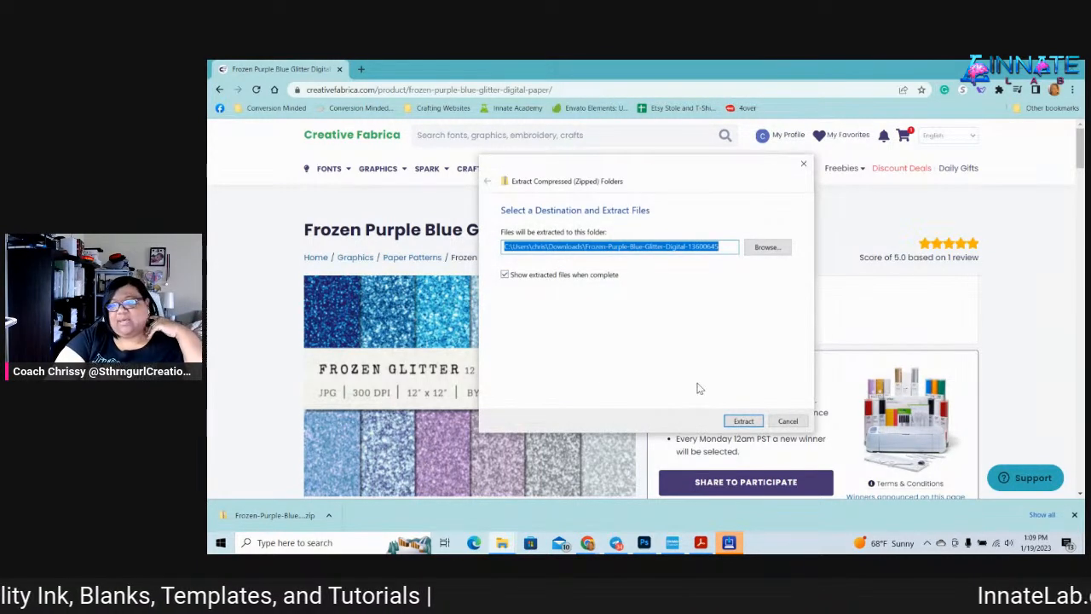
{"action": "left_click", "coordinate": [743, 420]}
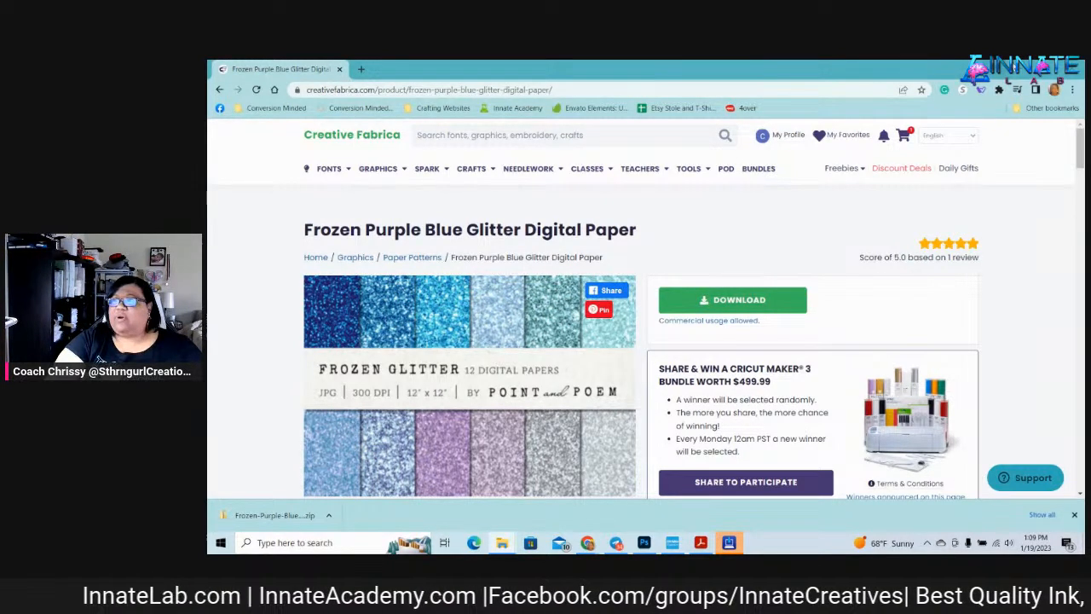
{"action": "left_click", "coordinate": [1018, 68]}
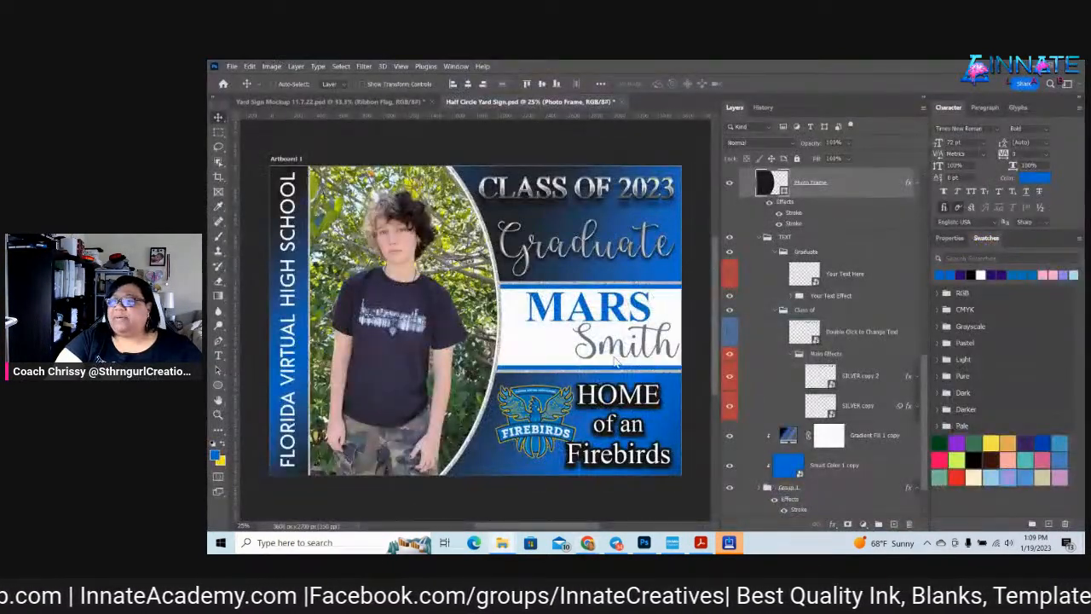
Create a new 400 x 400 pixel document with a resolution of 300 pixels per inch and a white background
{"action": "left_click", "coordinate": [232, 65]}
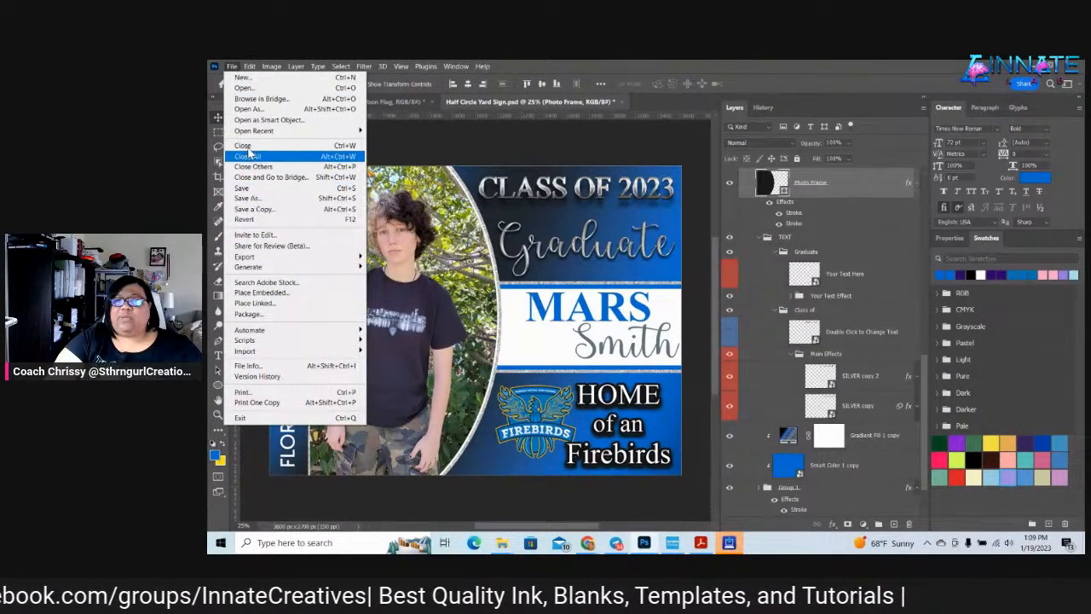
{"action": "left_click", "coordinate": [246, 78]}
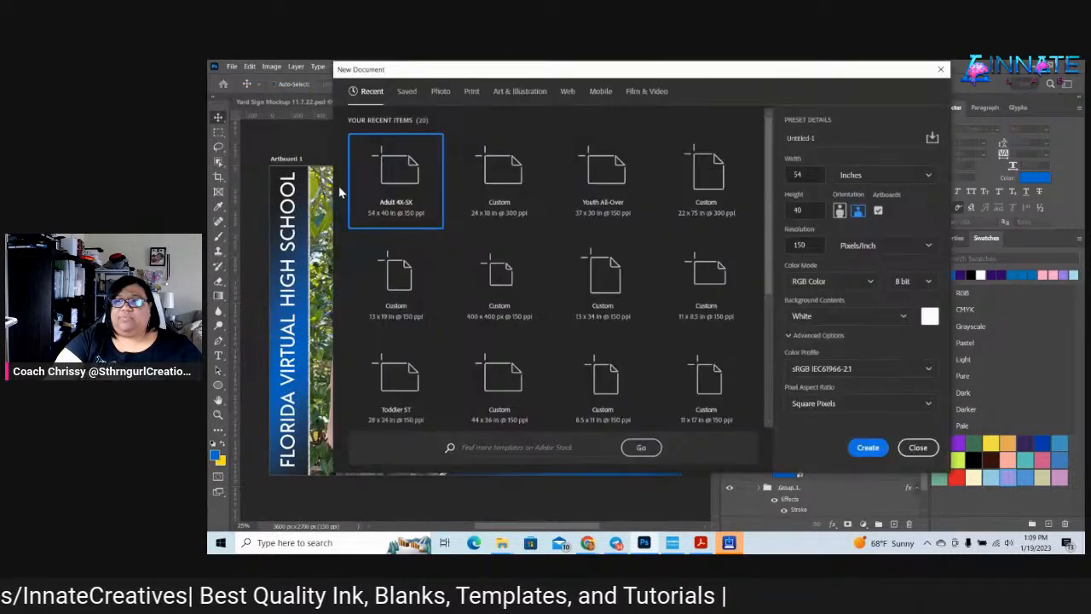
{"action": "left_click", "coordinate": [499, 281]}
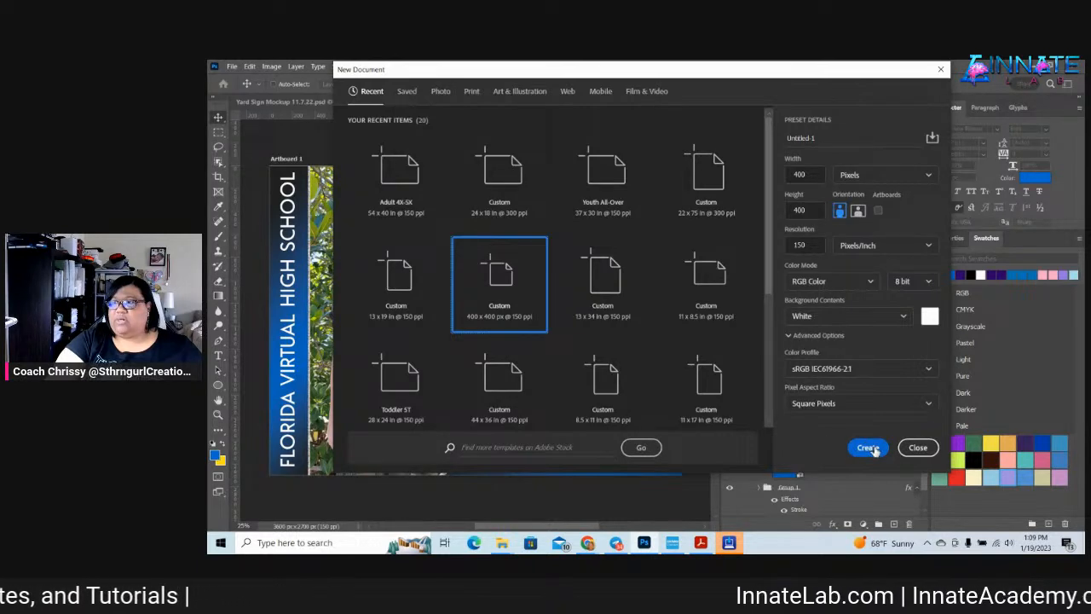
{"action": "double_click", "coordinate": [804, 244]}
{"action": "type", "text": "300"}
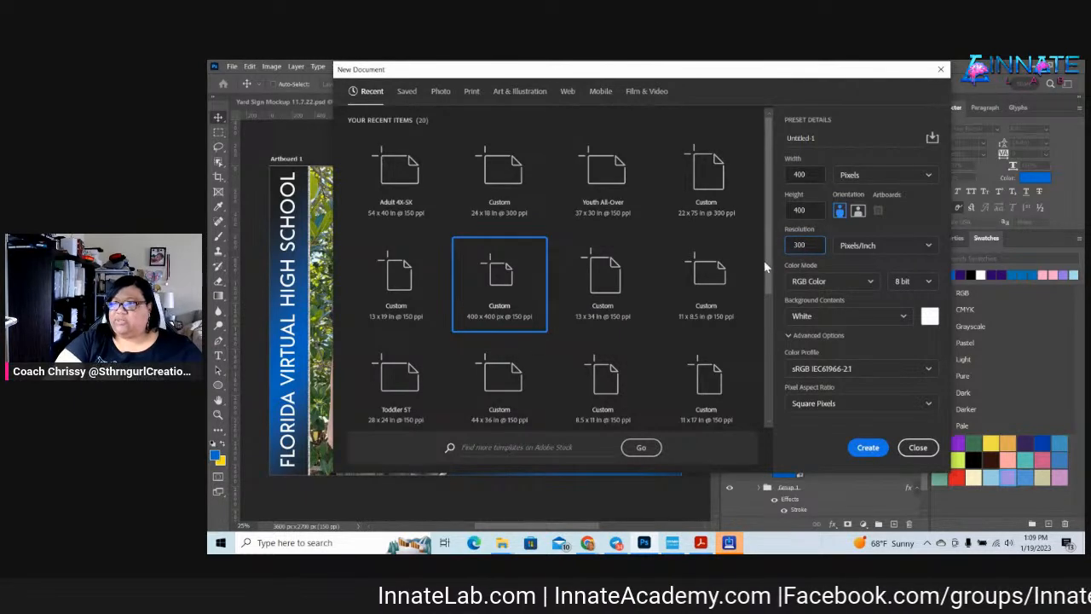
{"action": "left_click", "coordinate": [868, 446]}
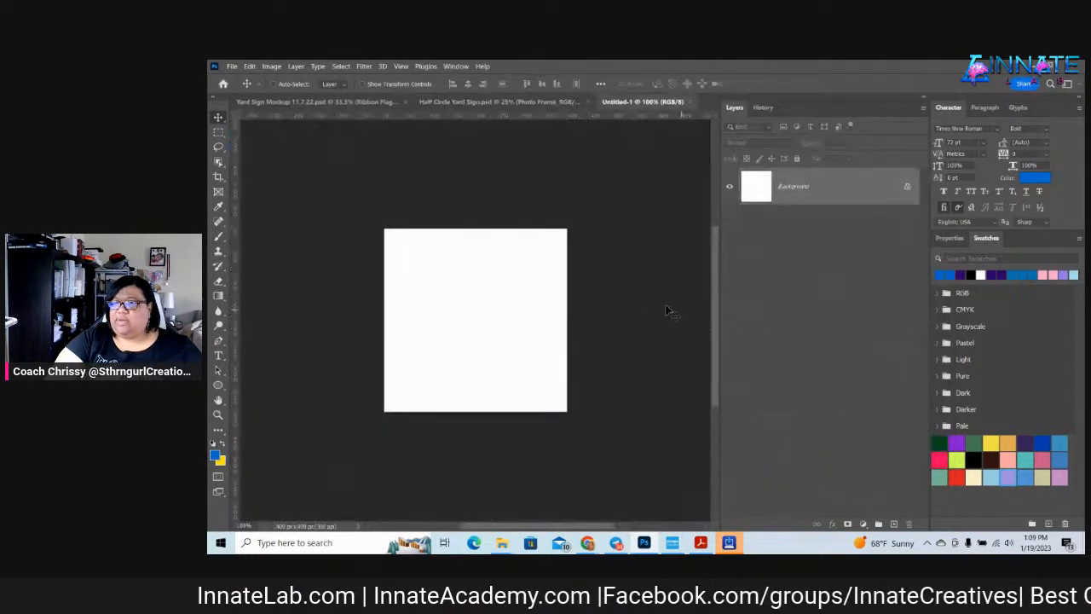
Place the Pointandpoem_Textures_Glitter8 (1) paper on the blank canvas and define it as a pattern named Sky Blue Glitter Paper
{"action": "left_click_drag", "start_coordinate": [441, 292], "coordinate": [483, 335]}
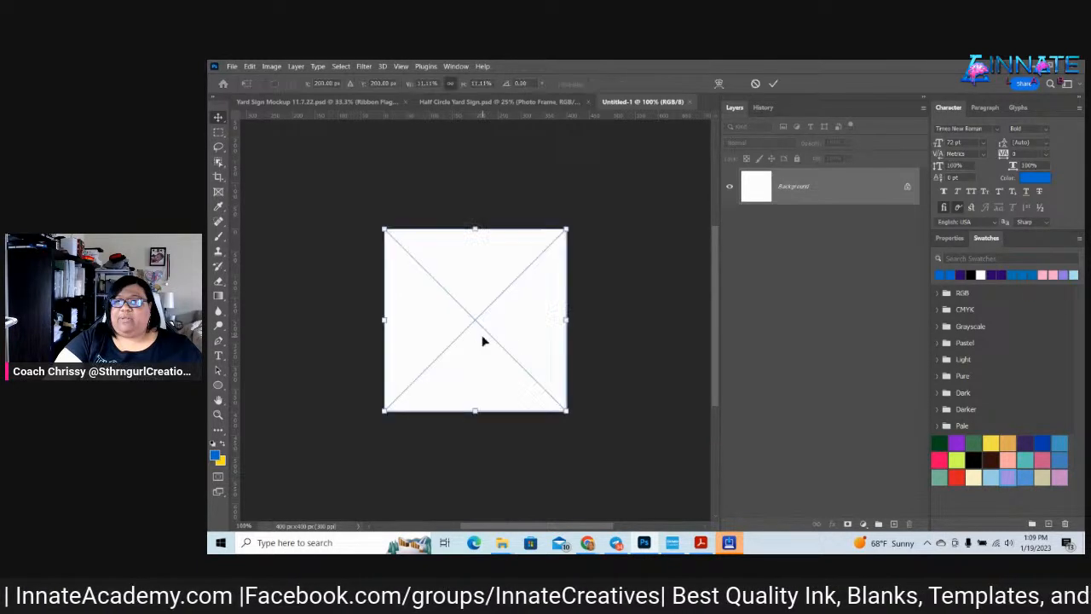
{"action": "key", "text": "Return"}
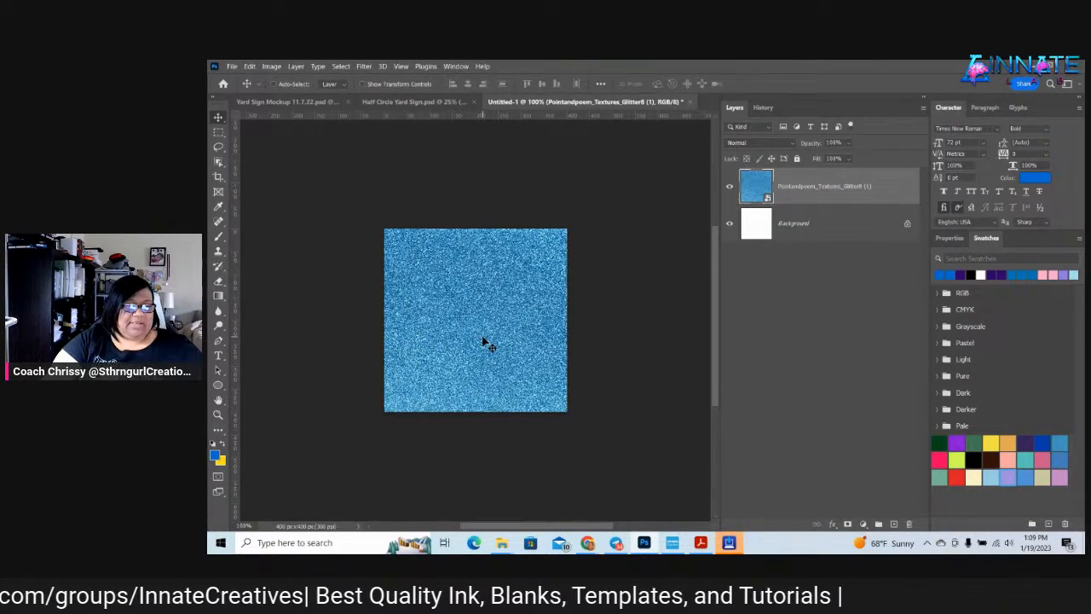
{"action": "left_click", "coordinate": [250, 66]}
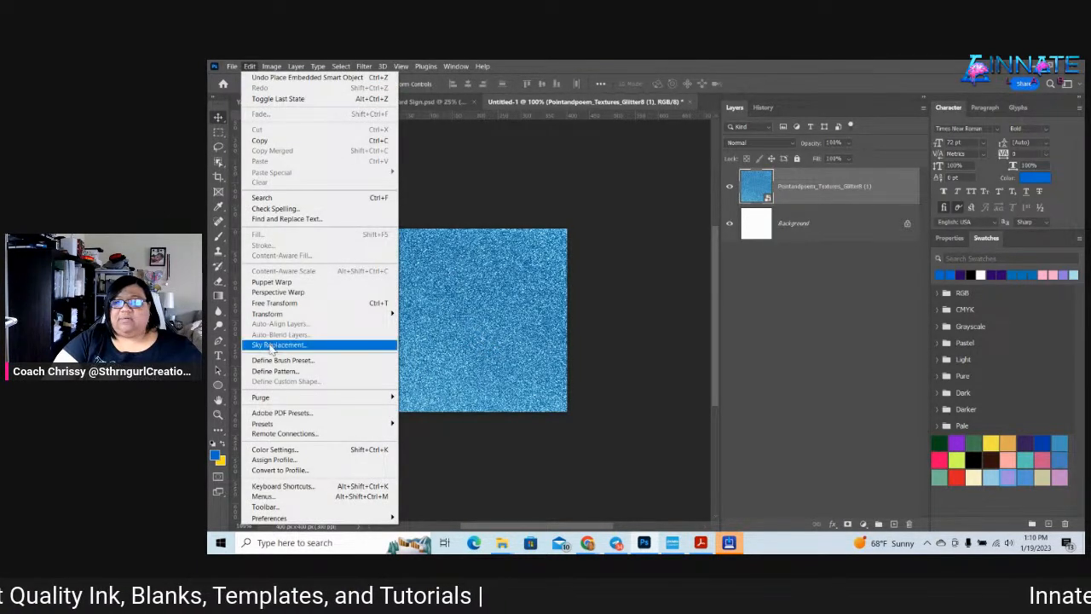
{"action": "left_click", "coordinate": [274, 372]}
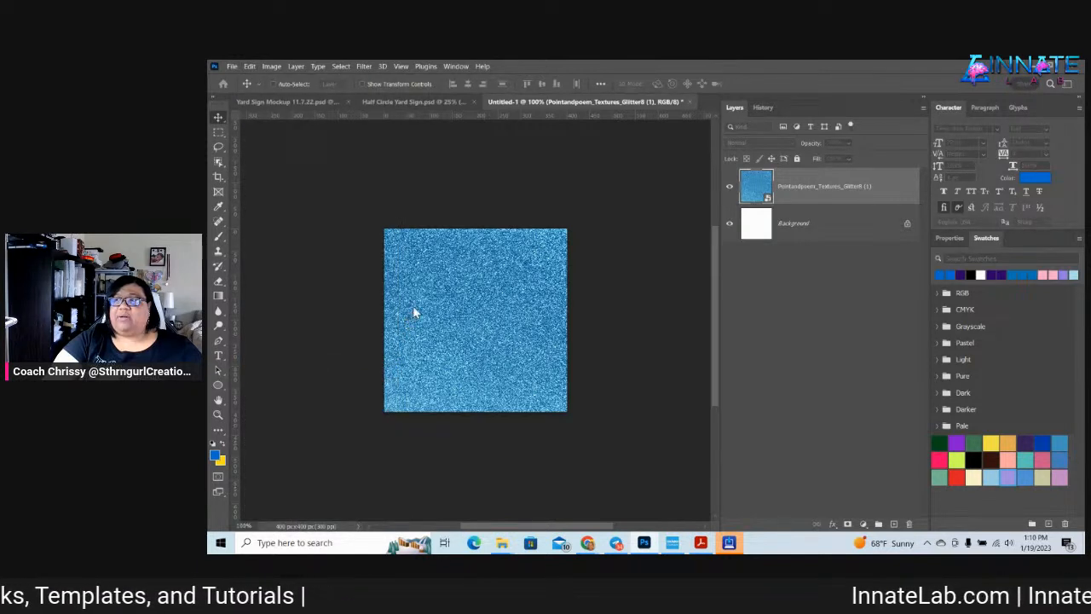
{"action": "left_click_drag", "start_coordinate": [773, 167], "coordinate": [555, 148]}
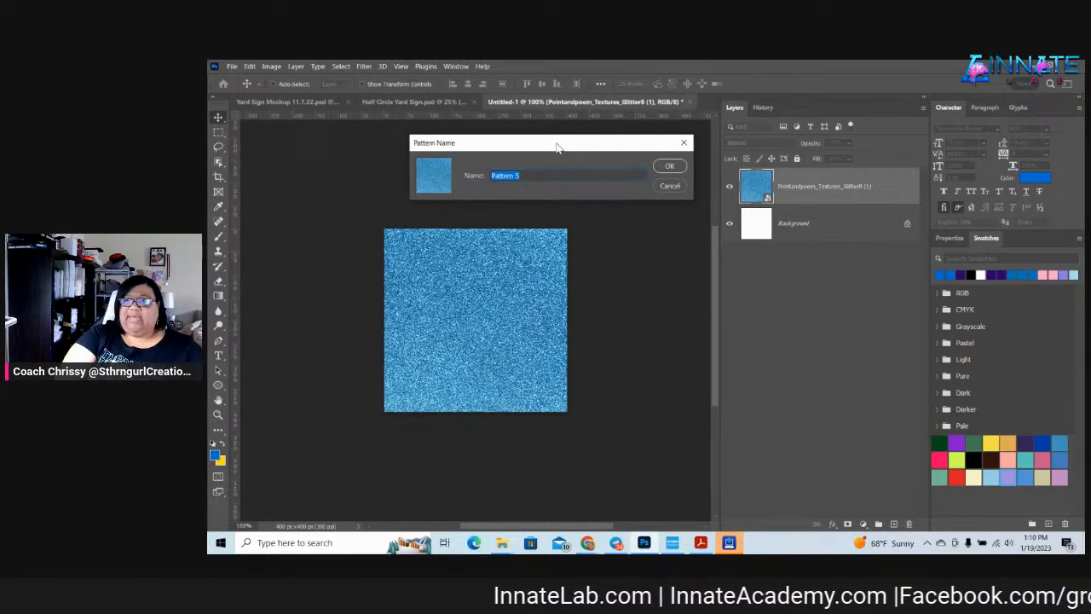
{"action": "type", "text": "Sky Blue Gli"}
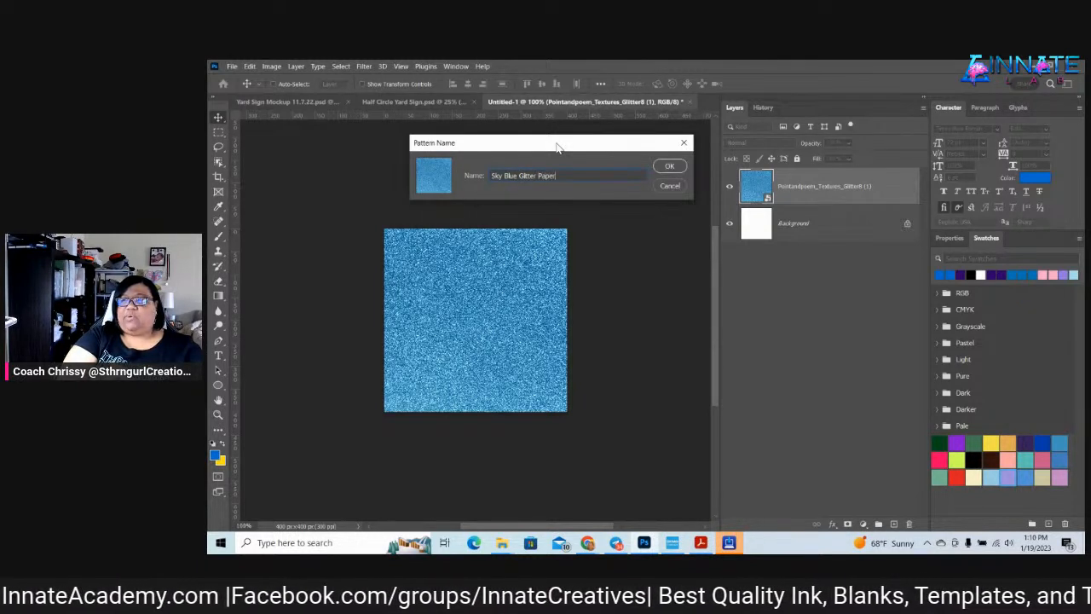
{"action": "key", "text": "Return"}
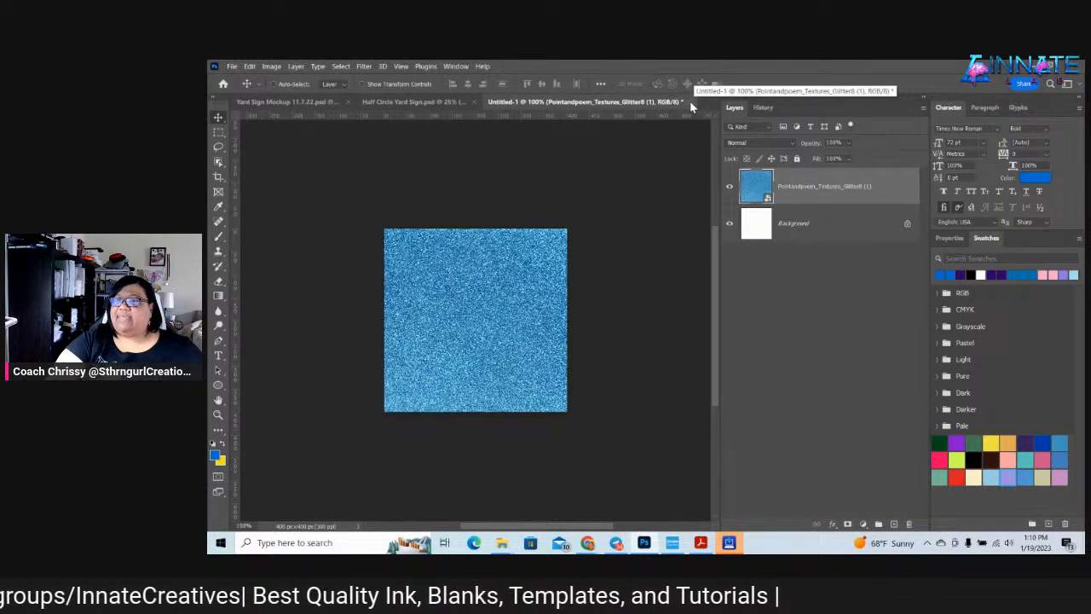
In the Half Circle Yard Sign document, change the Photo Frame layer's glitter stroke pattern to Sky Blue Glitter Paper
{"action": "left_click", "coordinate": [408, 101]}
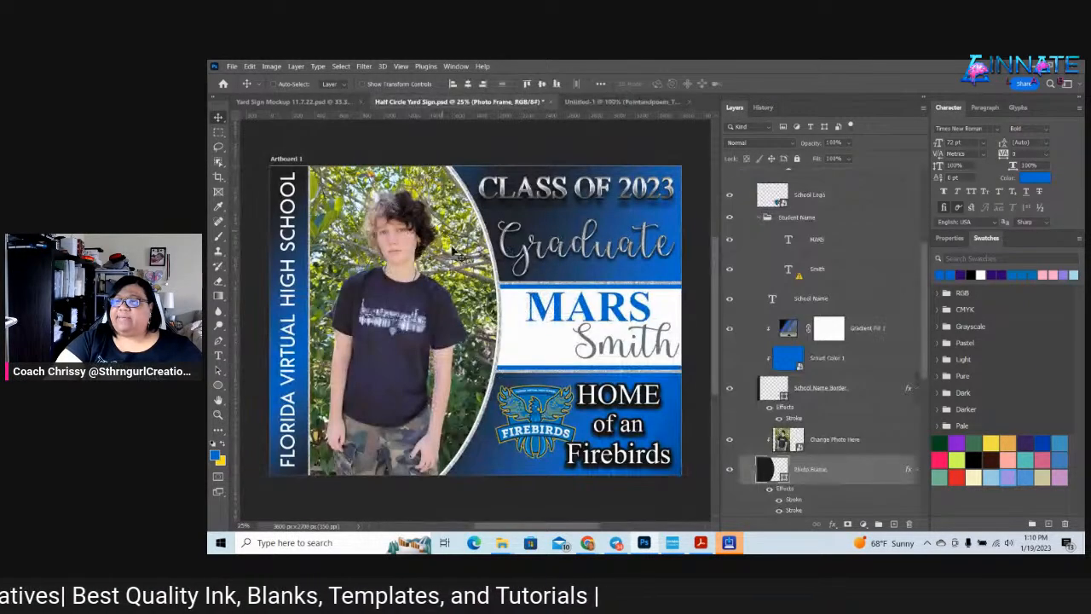
{"action": "right_click", "coordinate": [499, 274]}
{"action": "right_click", "coordinate": [477, 291]}
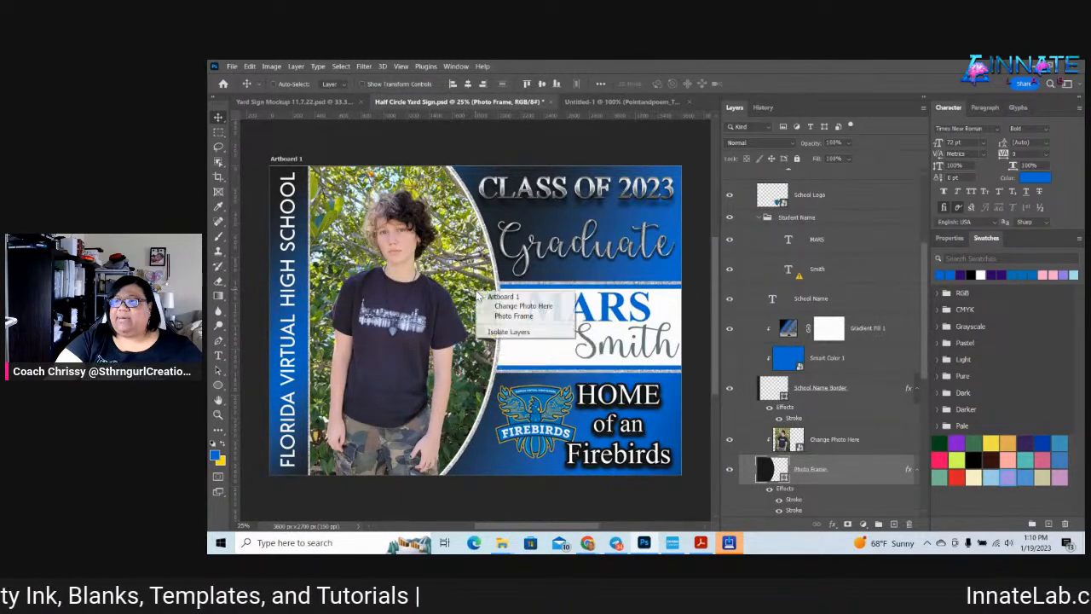
{"action": "left_click", "coordinate": [502, 318]}
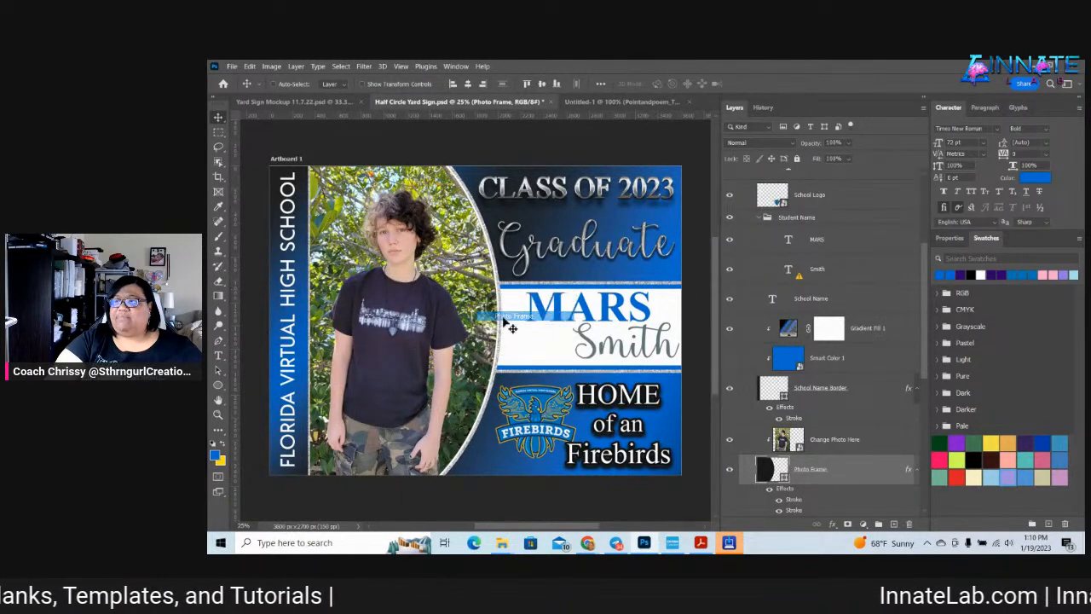
{"action": "double_click", "coordinate": [799, 509]}
{"action": "left_click", "coordinate": [406, 266]}
{"action": "left_click", "coordinate": [563, 285]}
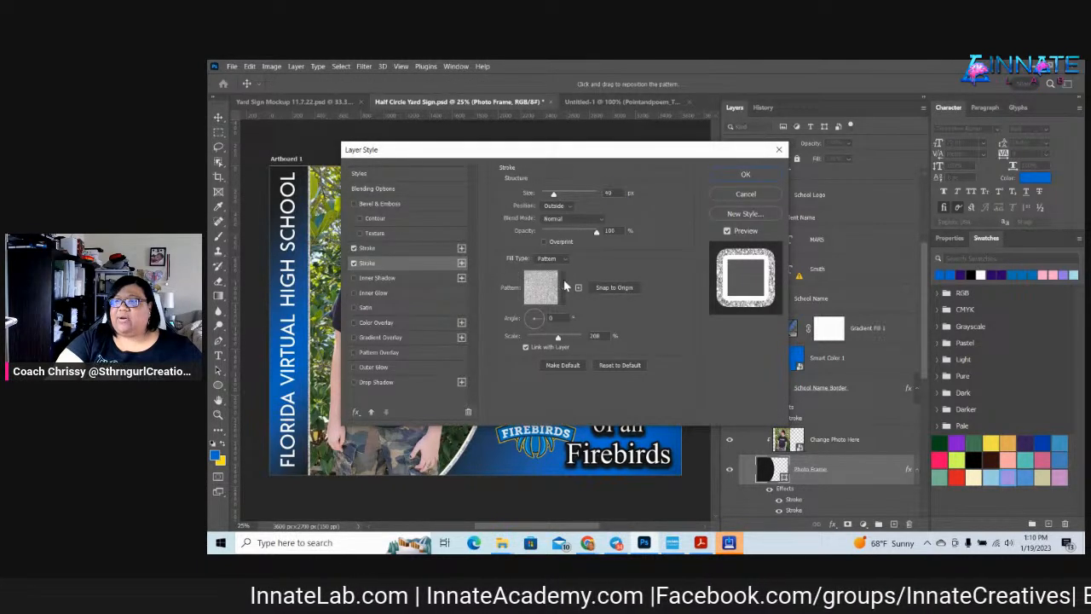
{"action": "left_click_drag", "start_coordinate": [594, 352], "coordinate": [589, 392]}
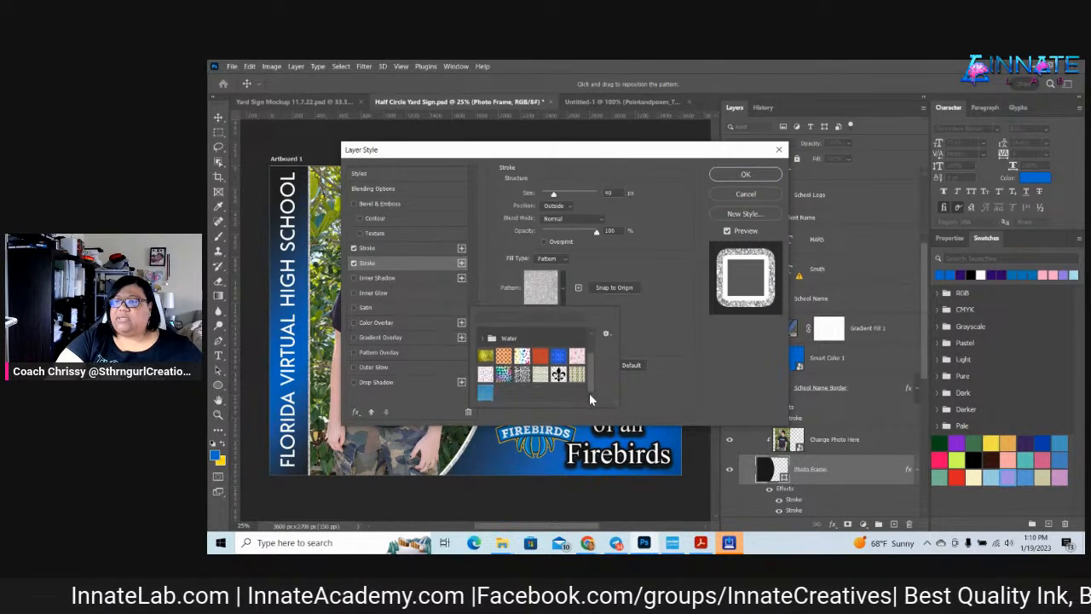
{"action": "left_click", "coordinate": [490, 390]}
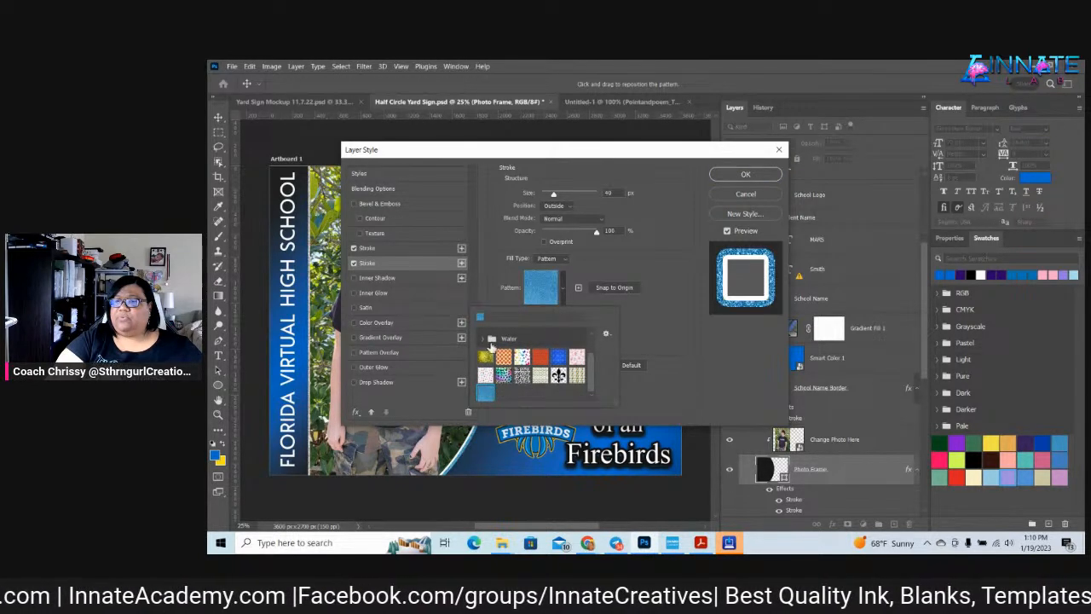
{"action": "left_click", "coordinate": [744, 174]}
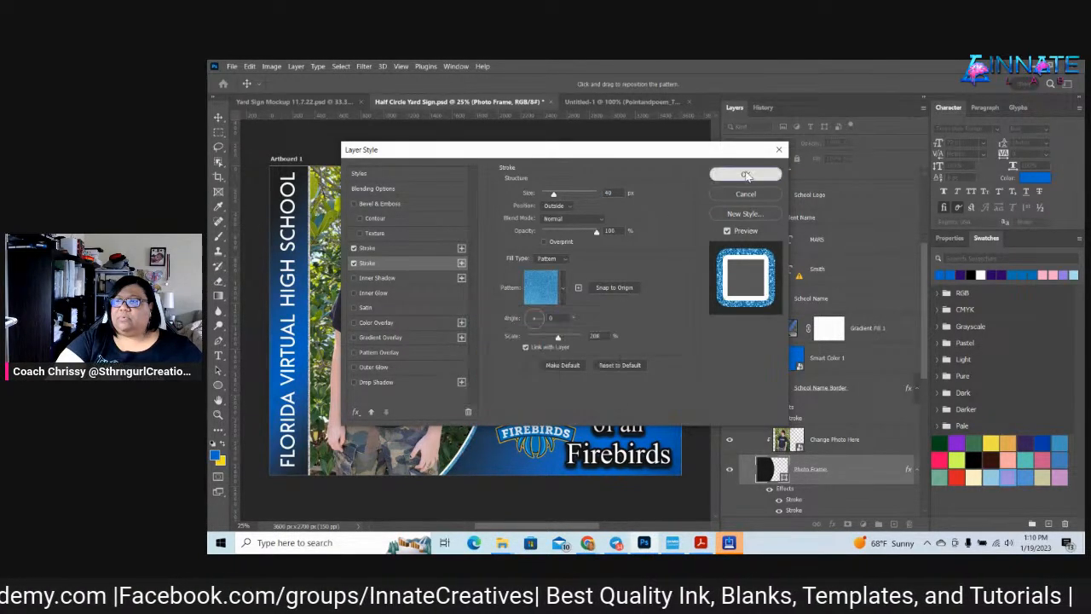
{"action": "left_click", "coordinate": [746, 175]}
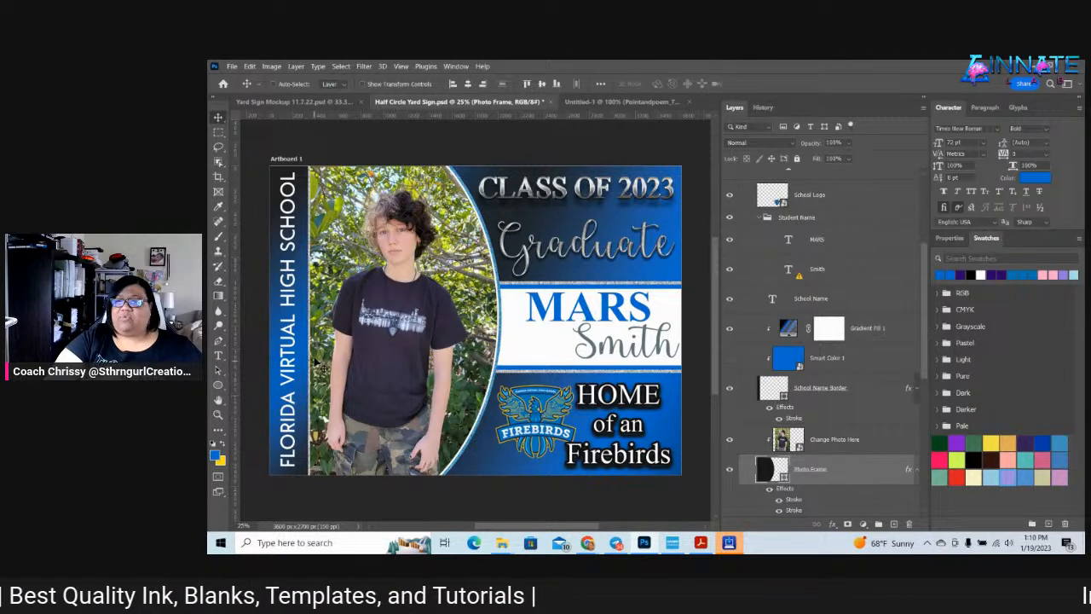
Change the School Name Border layer's stroke pattern to Sky Blue Glitter Paper
{"action": "right_click", "coordinate": [301, 363]}
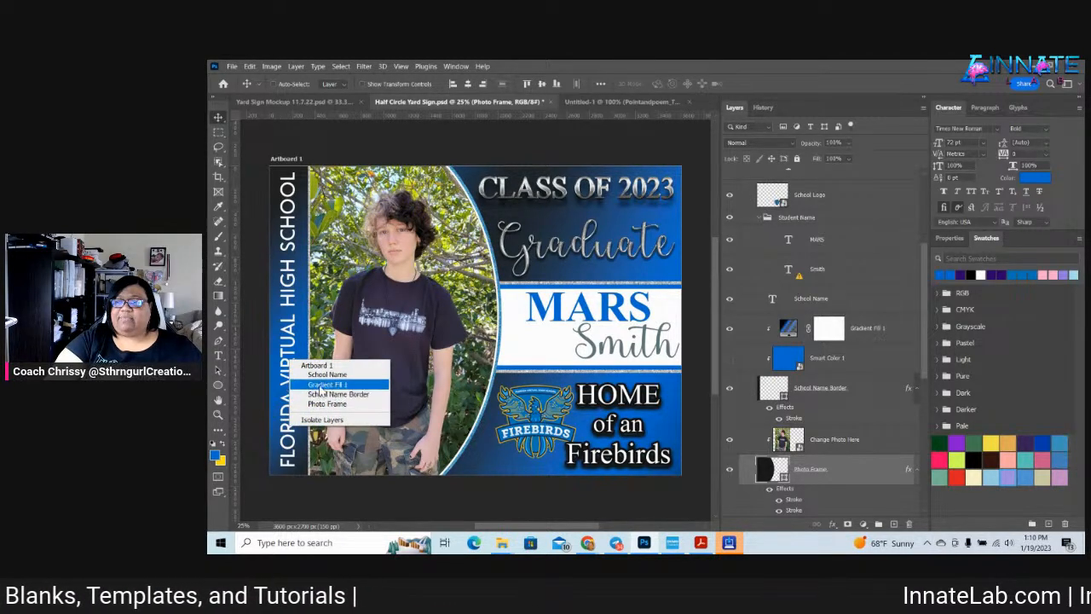
{"action": "left_click", "coordinate": [323, 404]}
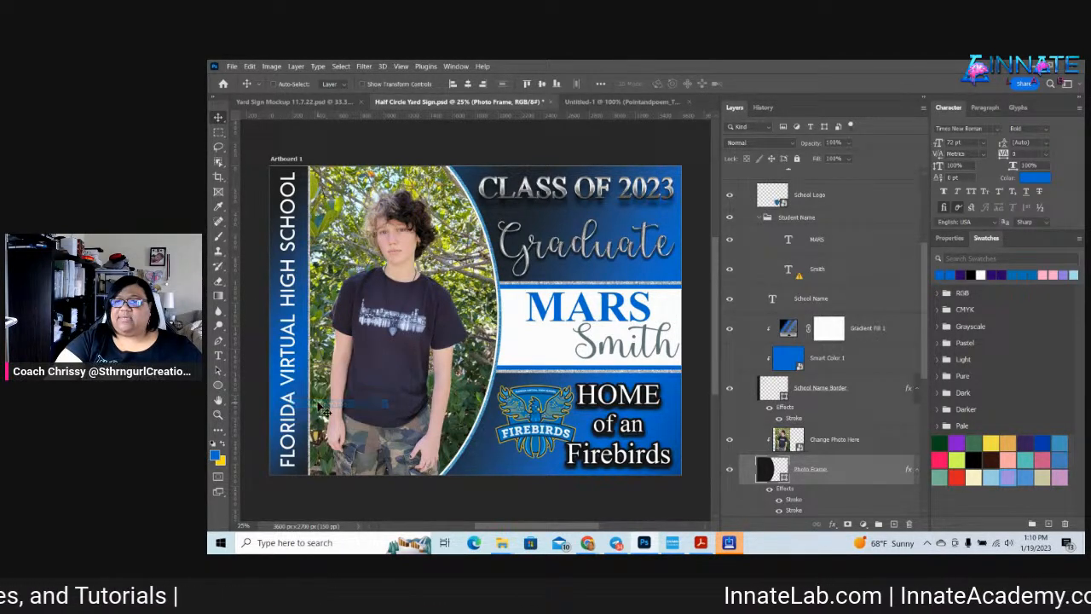
{"action": "right_click", "coordinate": [296, 352]}
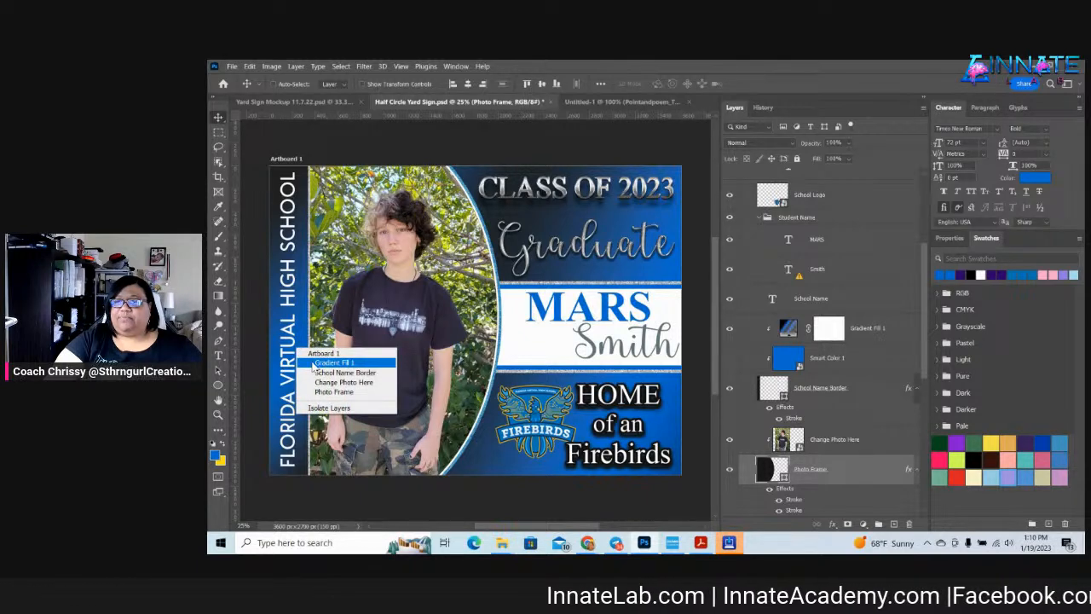
{"action": "left_click", "coordinate": [312, 364]}
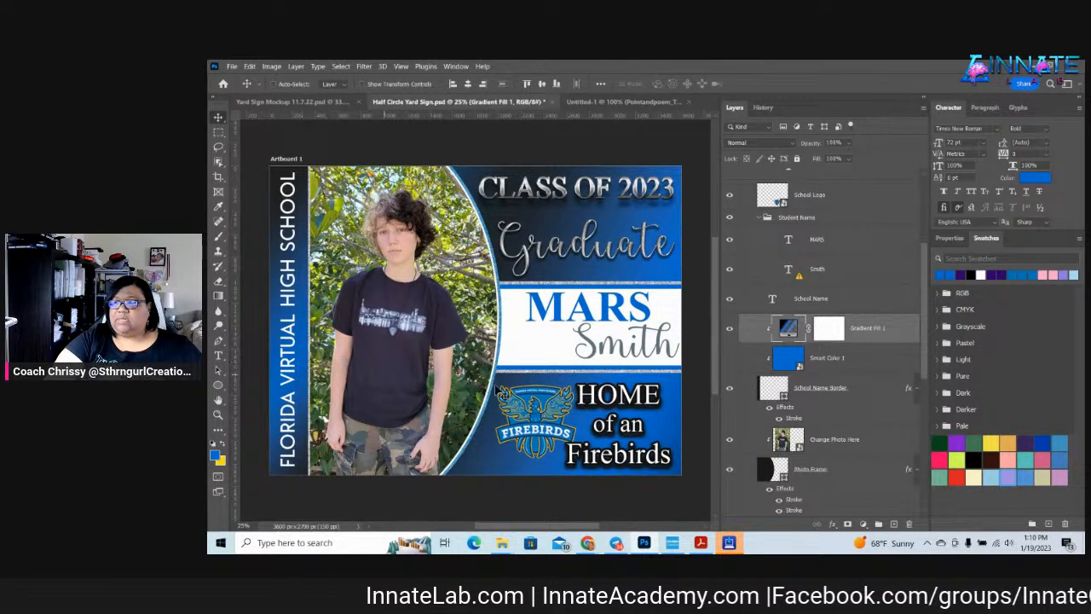
{"action": "left_click", "coordinate": [798, 420]}
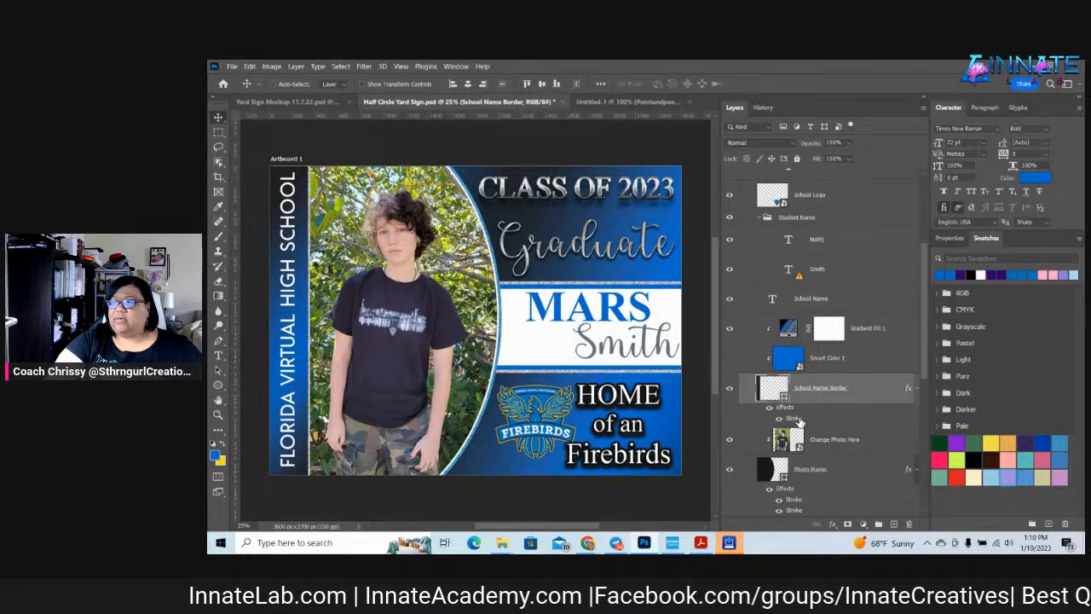
{"action": "double_click", "coordinate": [799, 421]}
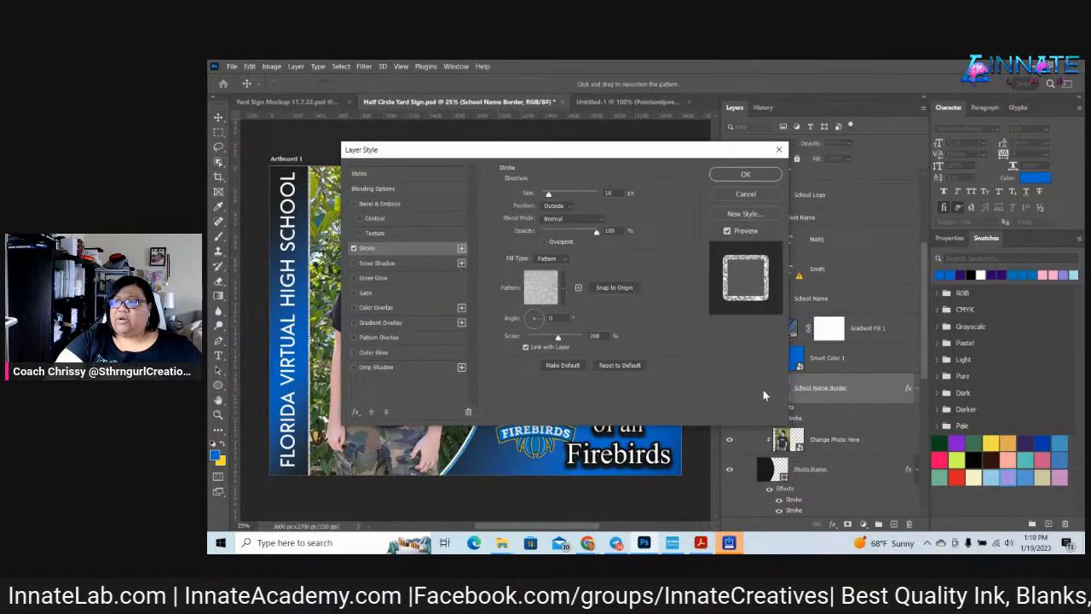
{"action": "left_click", "coordinate": [562, 291]}
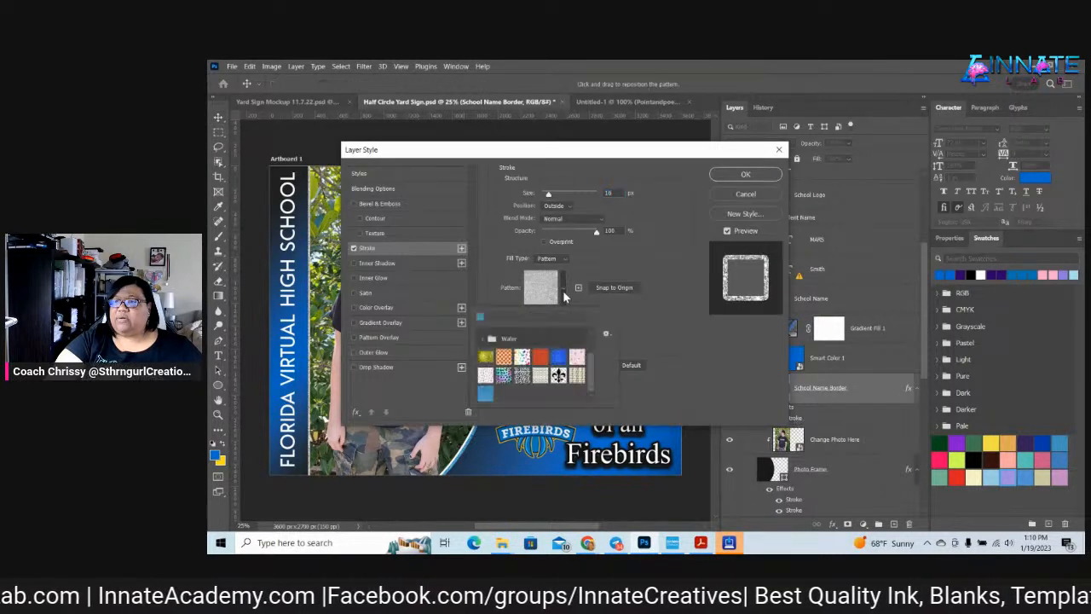
{"action": "left_click", "coordinate": [485, 393]}
{"action": "left_click", "coordinate": [743, 174]}
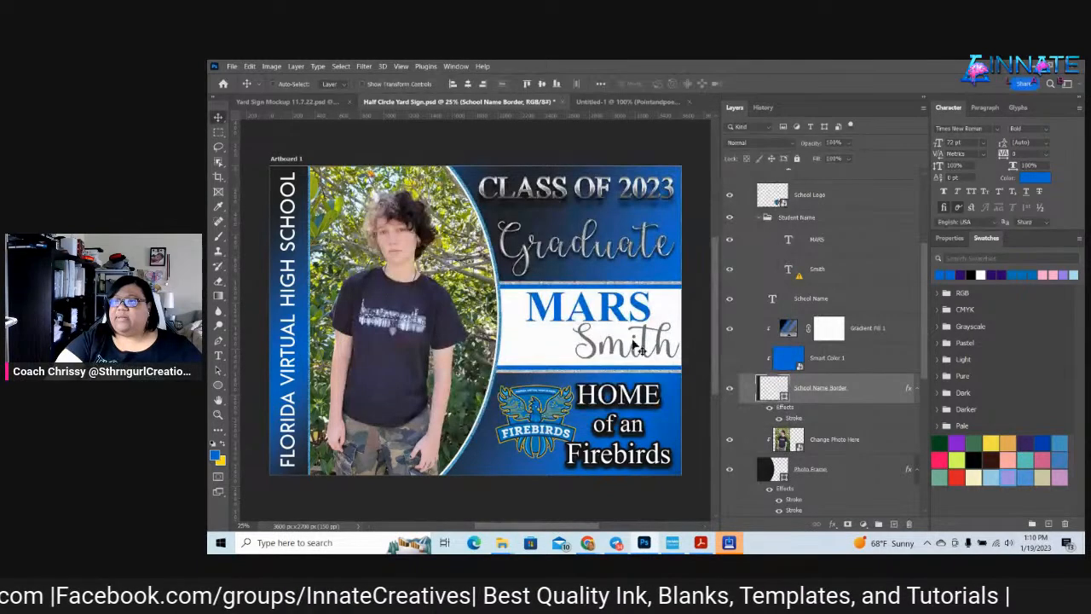
Change the Group 1 layer group's stroke pattern to Sky Blue Glitter Paper
{"action": "right_click", "coordinate": [560, 349]}
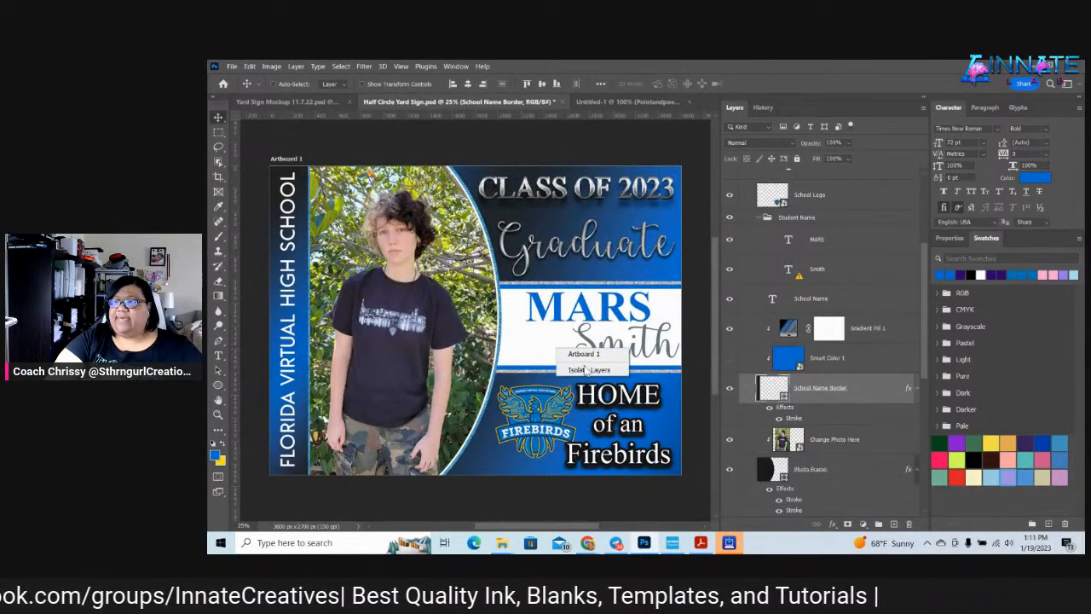
{"action": "right_click", "coordinate": [535, 334]}
{"action": "right_click", "coordinate": [527, 291]}
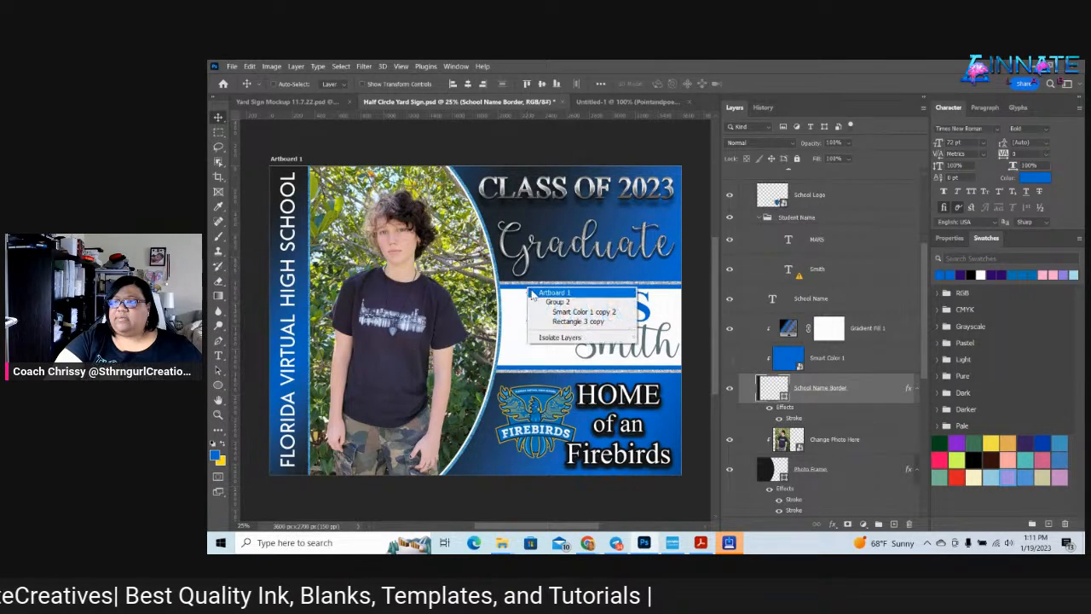
{"action": "left_click", "coordinate": [576, 326]}
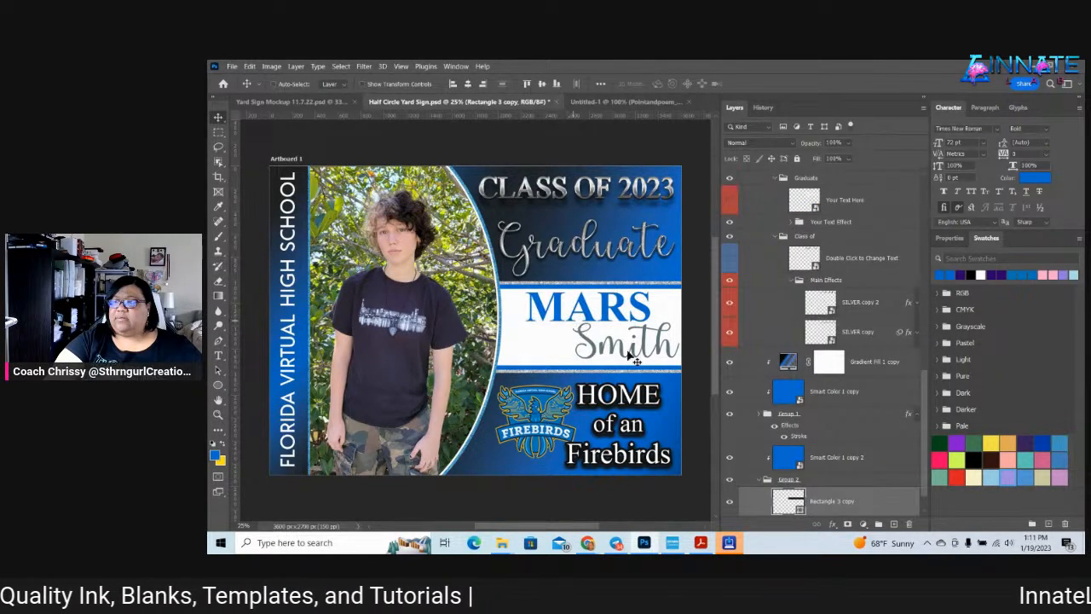
{"action": "scroll", "coordinate": [881, 475], "scroll_direction": "down", "scroll_amount": 1}
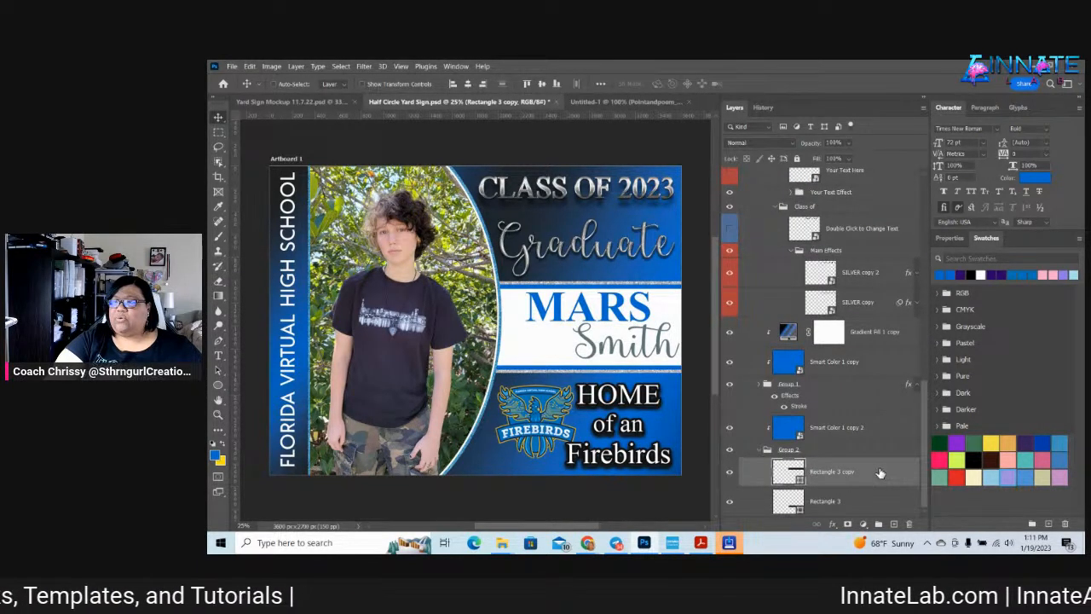
{"action": "left_click", "coordinate": [801, 408]}
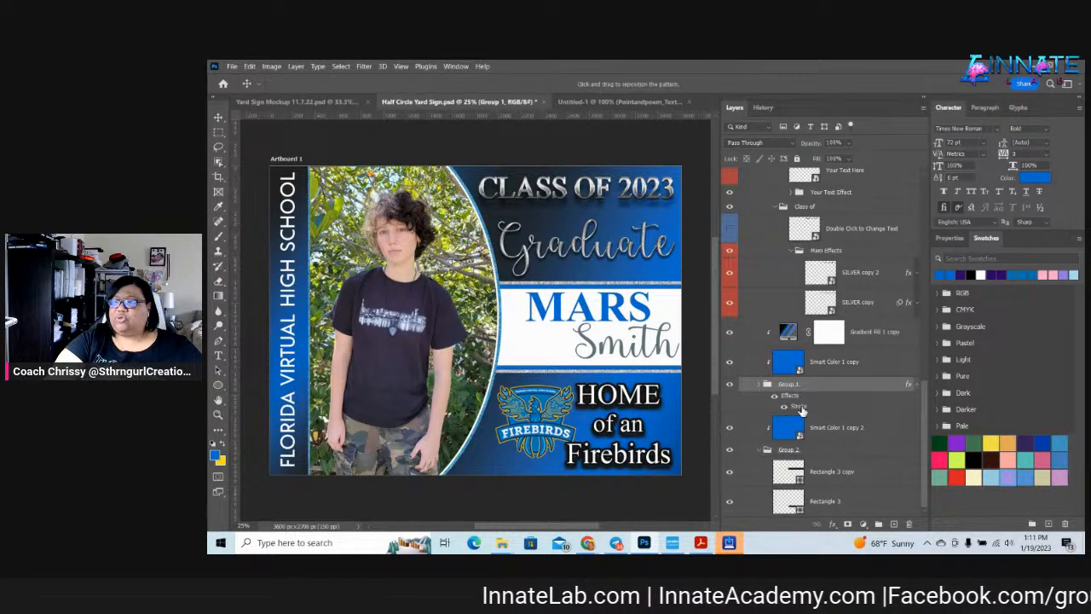
{"action": "double_click", "coordinate": [800, 408]}
{"action": "left_click", "coordinate": [560, 294]}
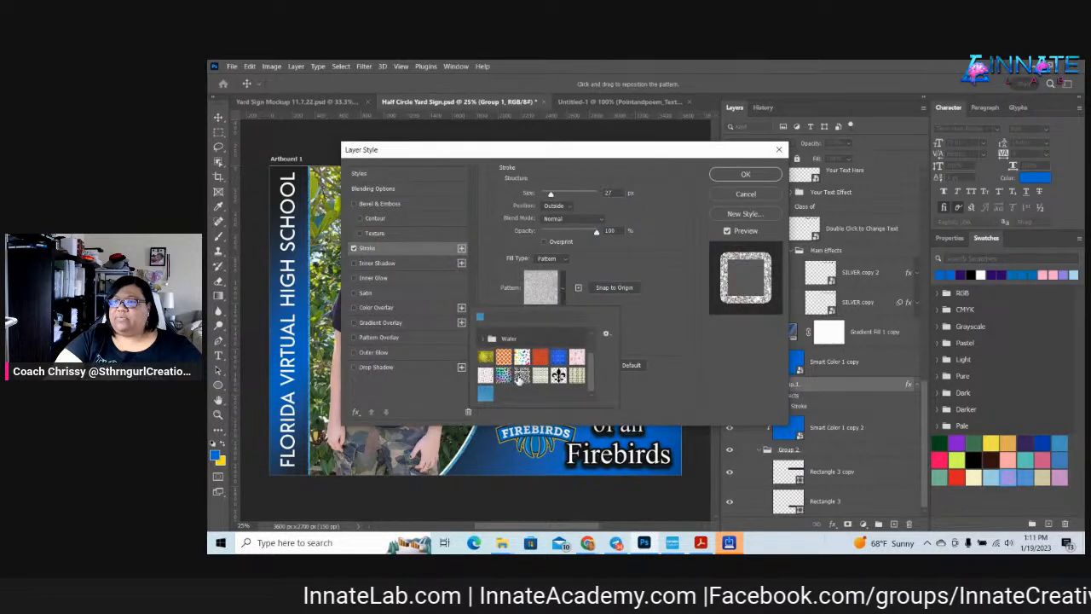
{"action": "left_click", "coordinate": [484, 392]}
{"action": "left_click", "coordinate": [733, 174]}
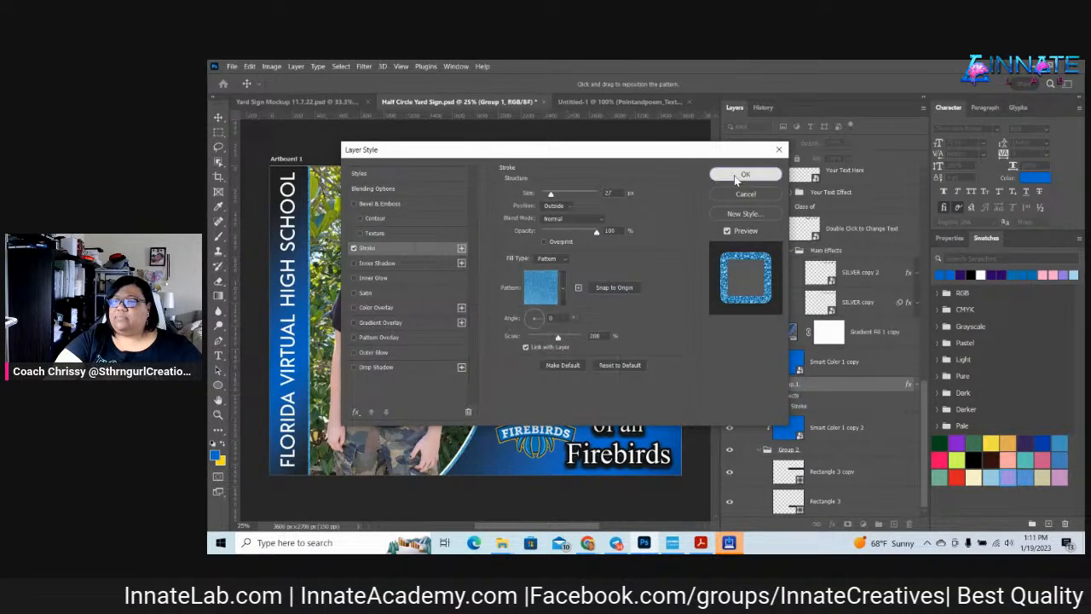
{"action": "left_click", "coordinate": [734, 173]}
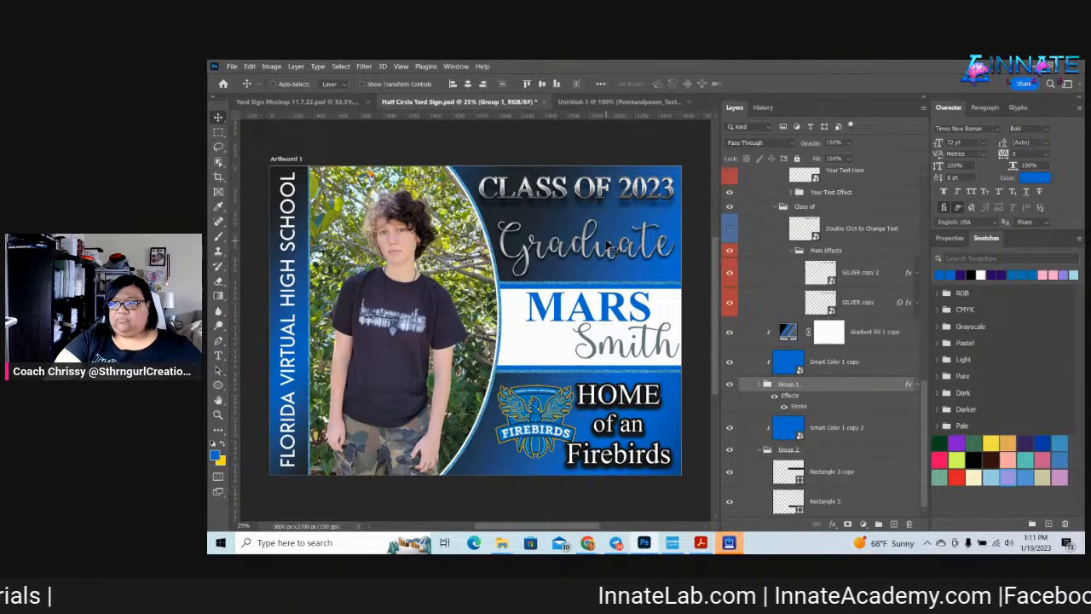
Select the School Logo layer from the Firebirds logo in the artwork
{"action": "mouse_move", "coordinate": [714, 305]}
{"action": "left_mouse_down"}
{"action": "mouse_move", "coordinate": [715, 295]}
{"action": "mouse_move", "coordinate": [715, 305]}
{"action": "left_mouse_up"}
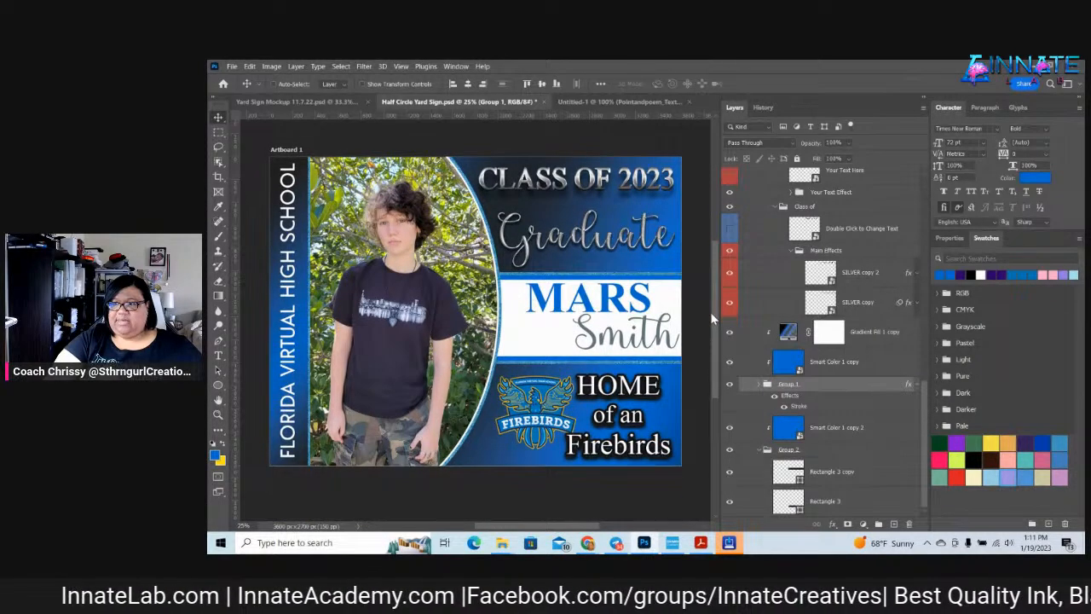
{"action": "right_click", "coordinate": [535, 418]}
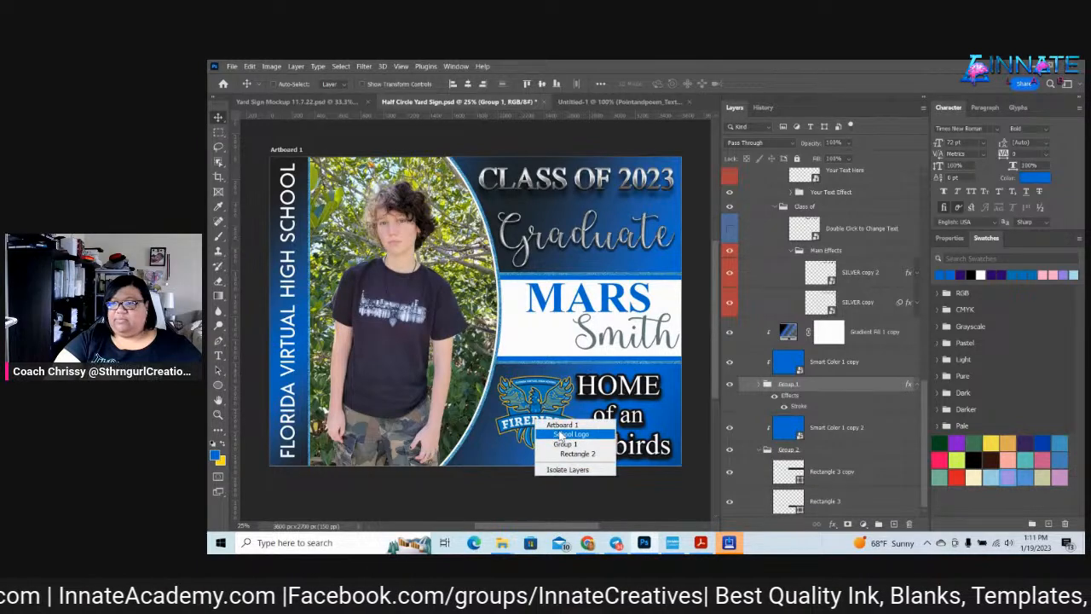
{"action": "left_click", "coordinate": [563, 435]}
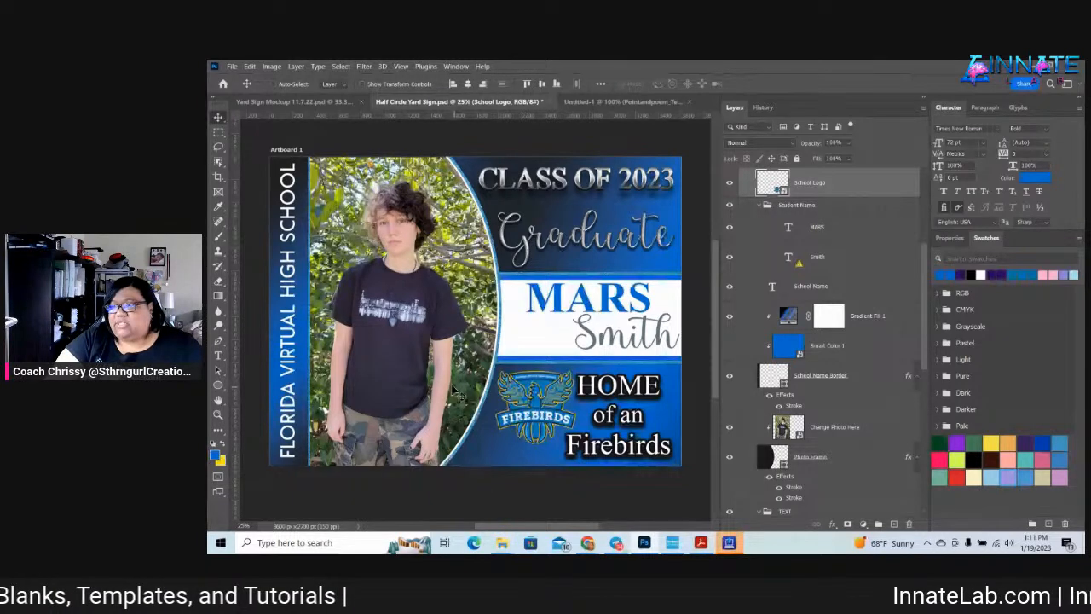
{"action": "scroll", "coordinate": [922, 213], "scroll_direction": "up", "scroll_amount": 3}
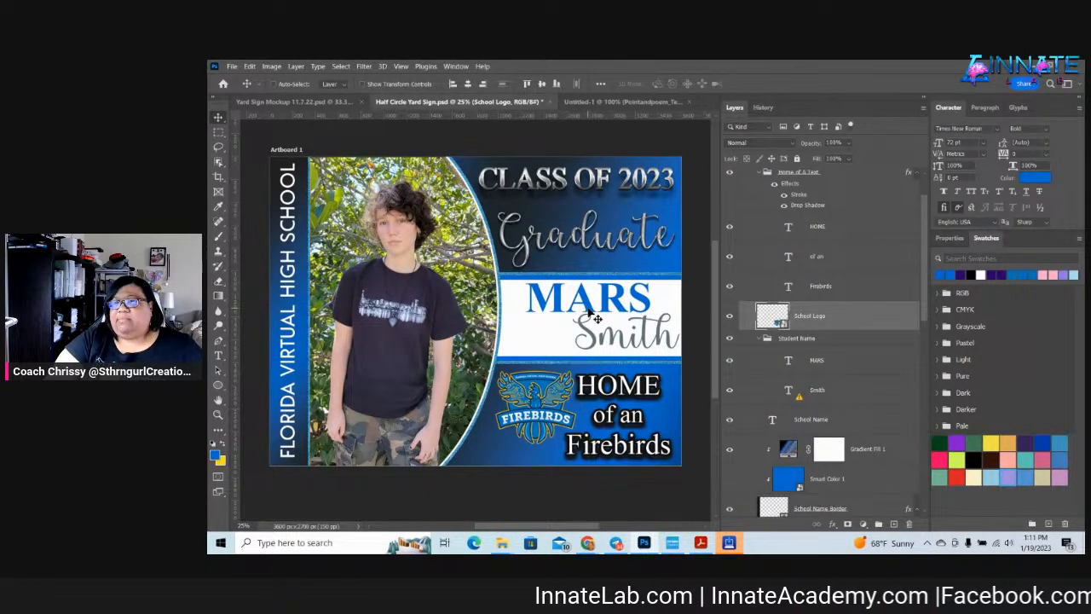
Move the Smart Color 1 layer into the Student Name group directly above the first-name text layer and make it visible
{"action": "left_click", "coordinate": [799, 484]}
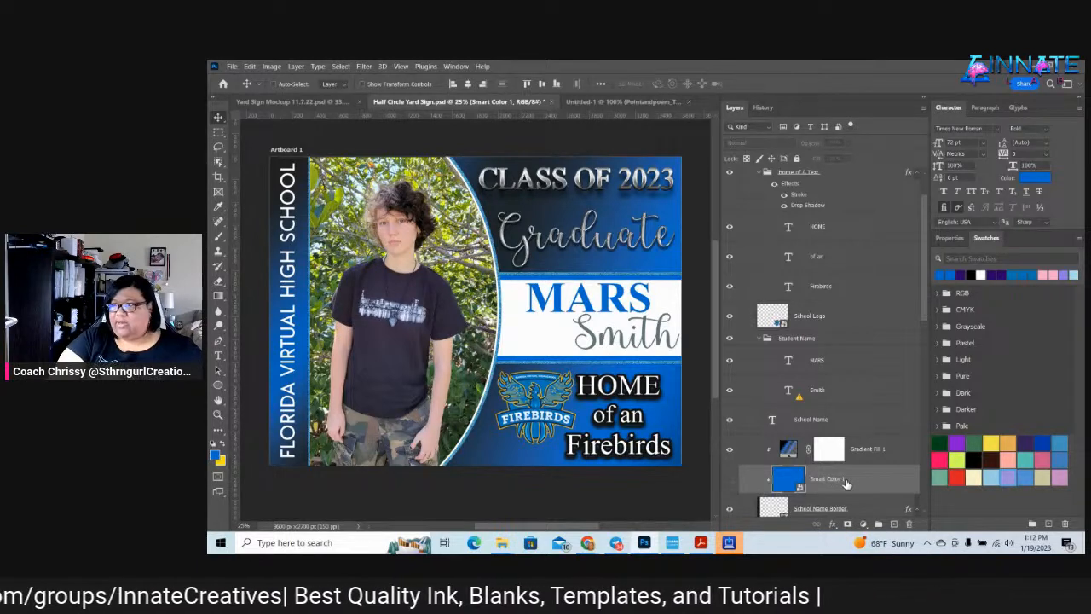
{"action": "left_click_drag", "start_coordinate": [863, 483], "coordinate": [849, 343]}
{"action": "right_click", "coordinate": [876, 363]}
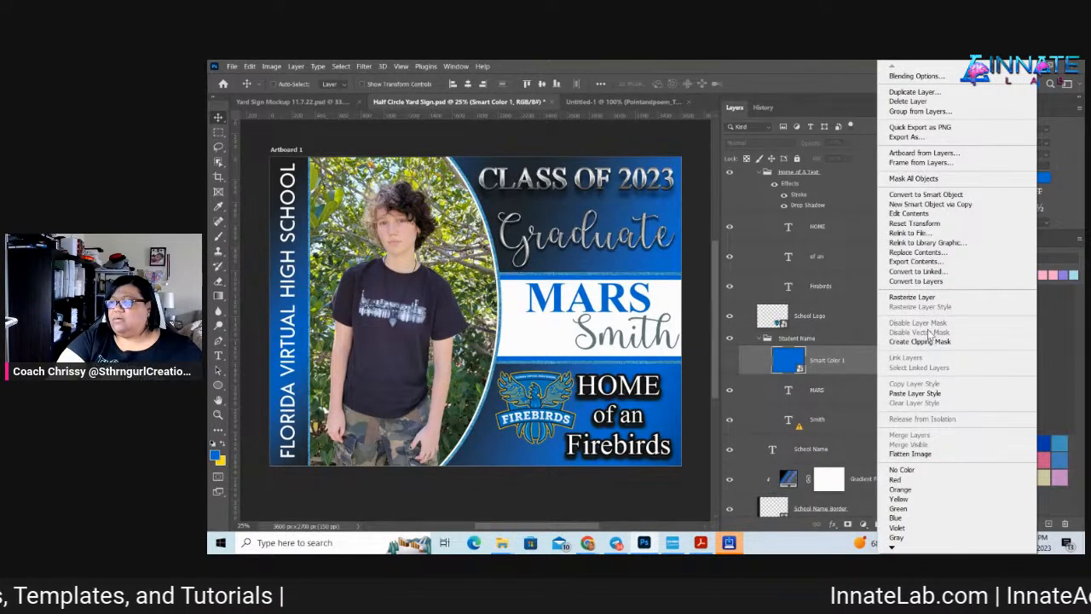
{"action": "left_click", "coordinate": [734, 389]}
{"action": "left_click", "coordinate": [730, 362]}
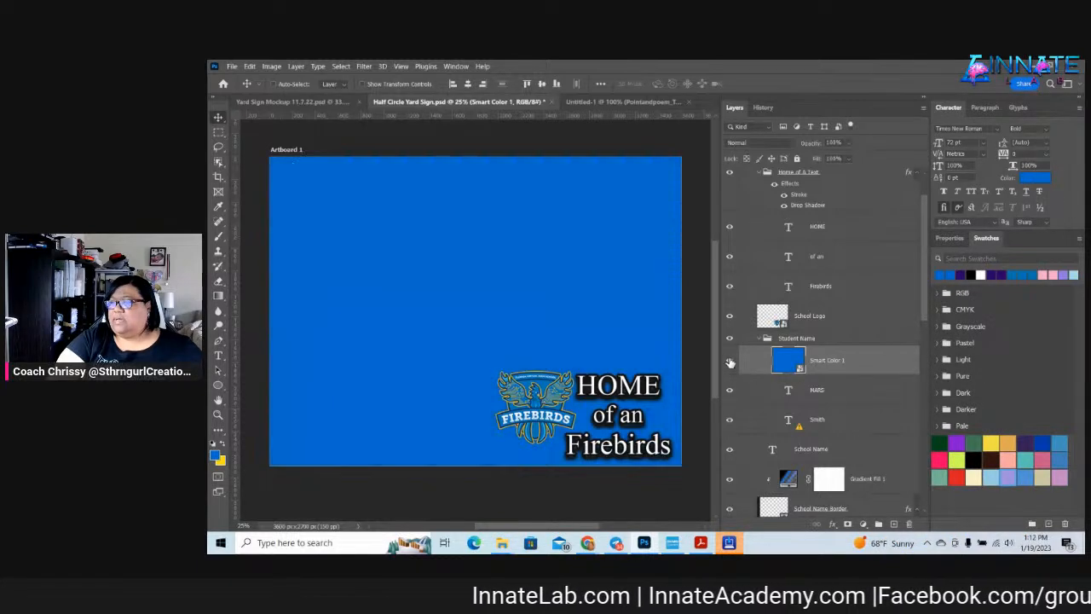
Clip the blue Smart Color 1 layer to the student's first-name text layer
{"action": "right_click", "coordinate": [863, 358]}
{"action": "left_click", "coordinate": [902, 345]}
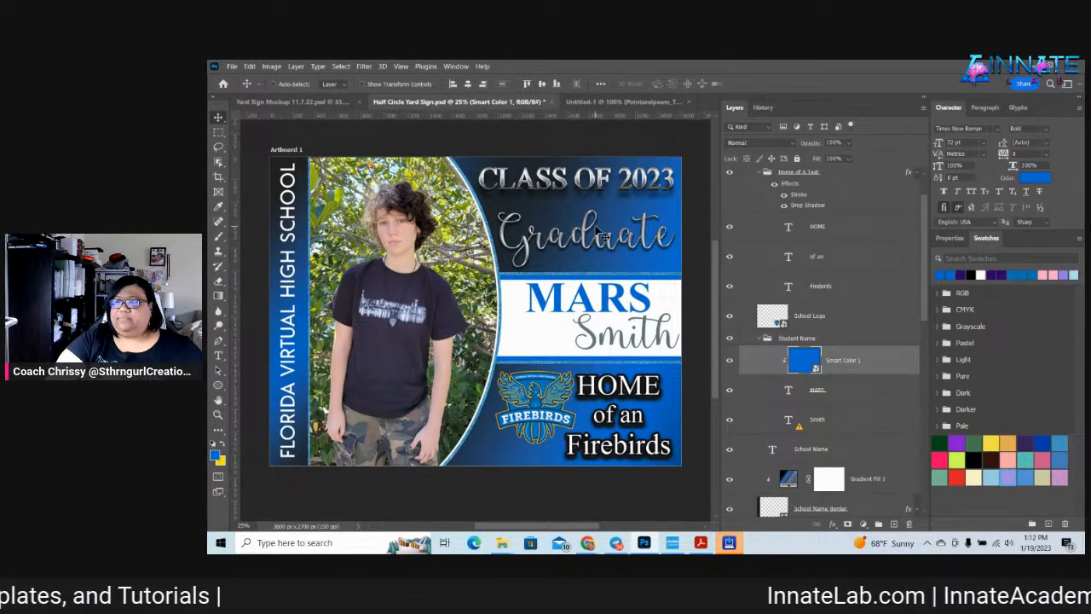
{"action": "left_click", "coordinate": [871, 387]}
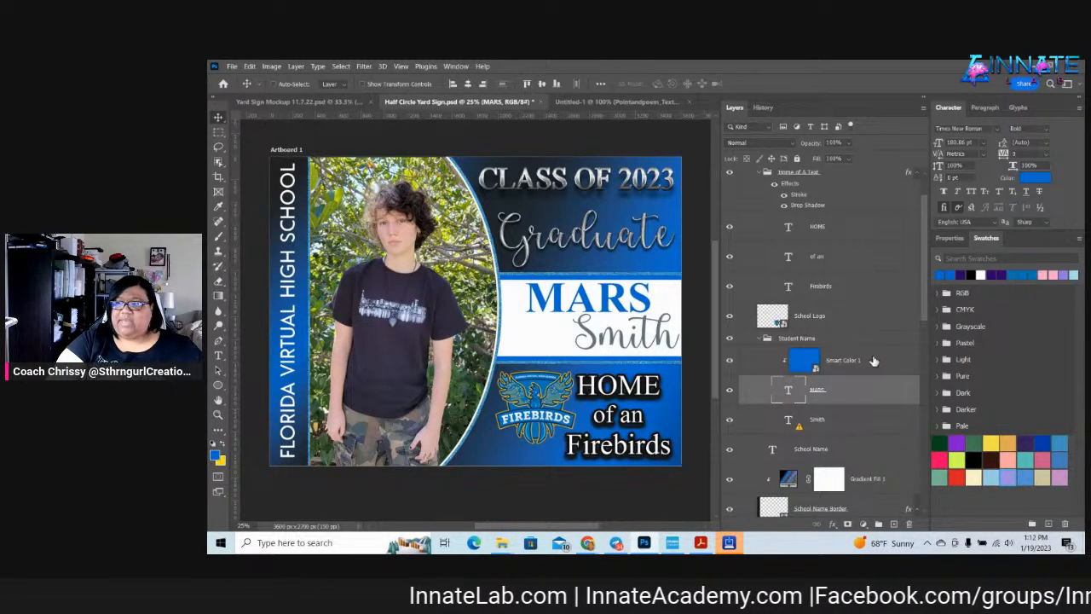
{"action": "left_click", "coordinate": [874, 361]}
{"action": "right_click", "coordinate": [294, 196]}
{"action": "left_click", "coordinate": [288, 195]}
{"action": "right_click", "coordinate": [290, 196]}
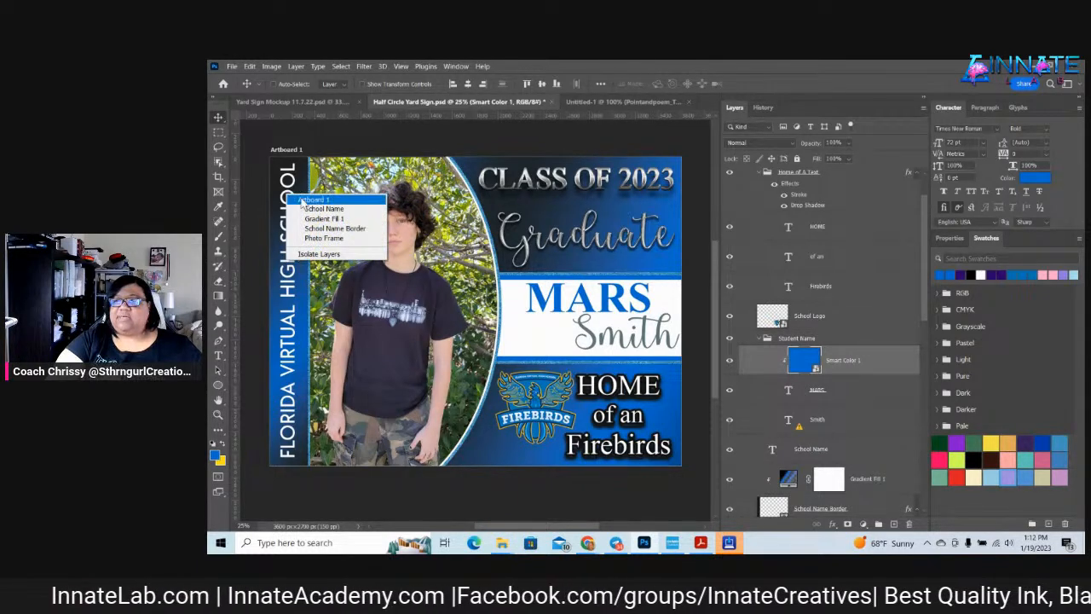
Close the Untitled-1 document without saving its changes
{"action": "left_click", "coordinate": [571, 103]}
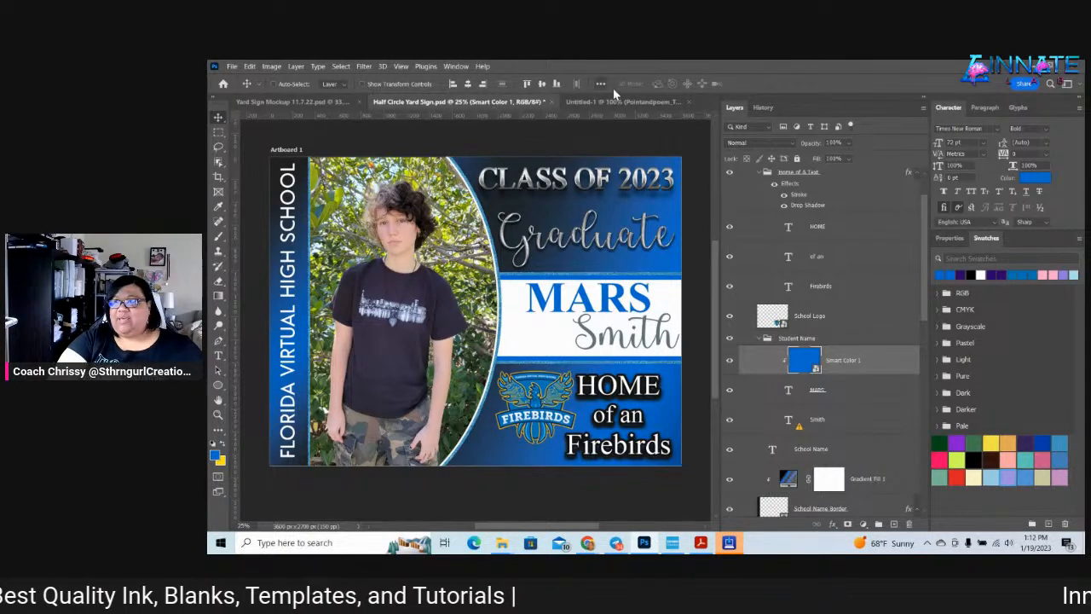
{"action": "left_click", "coordinate": [648, 103]}
{"action": "left_click", "coordinate": [690, 101]}
{"action": "left_click", "coordinate": [648, 248]}
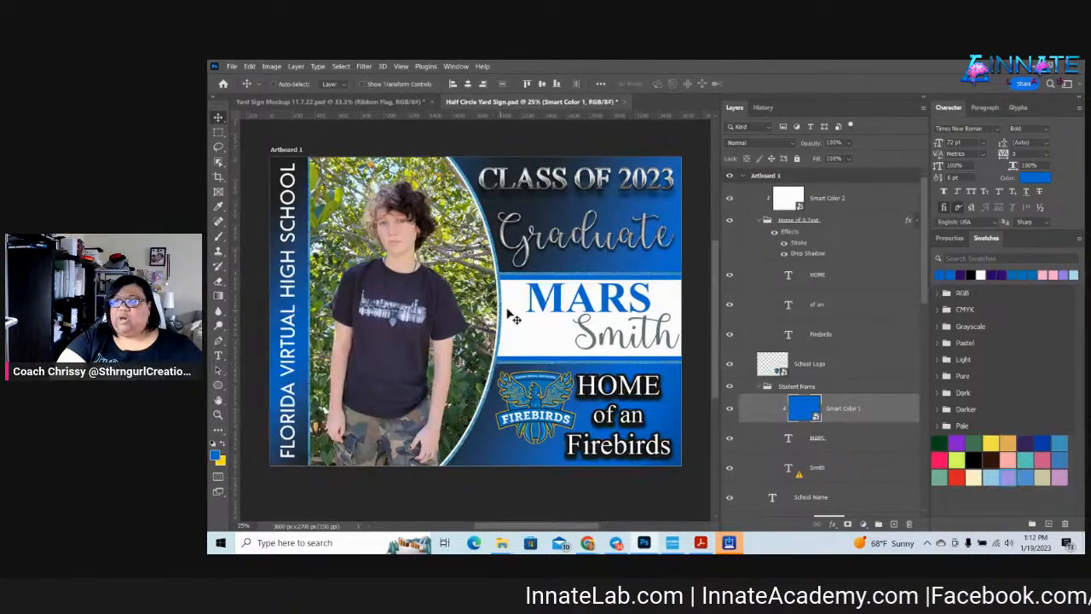
View the Yard Sign Mockup document and return to the Half Circle Yard Sign design
{"action": "left_click", "coordinate": [335, 100]}
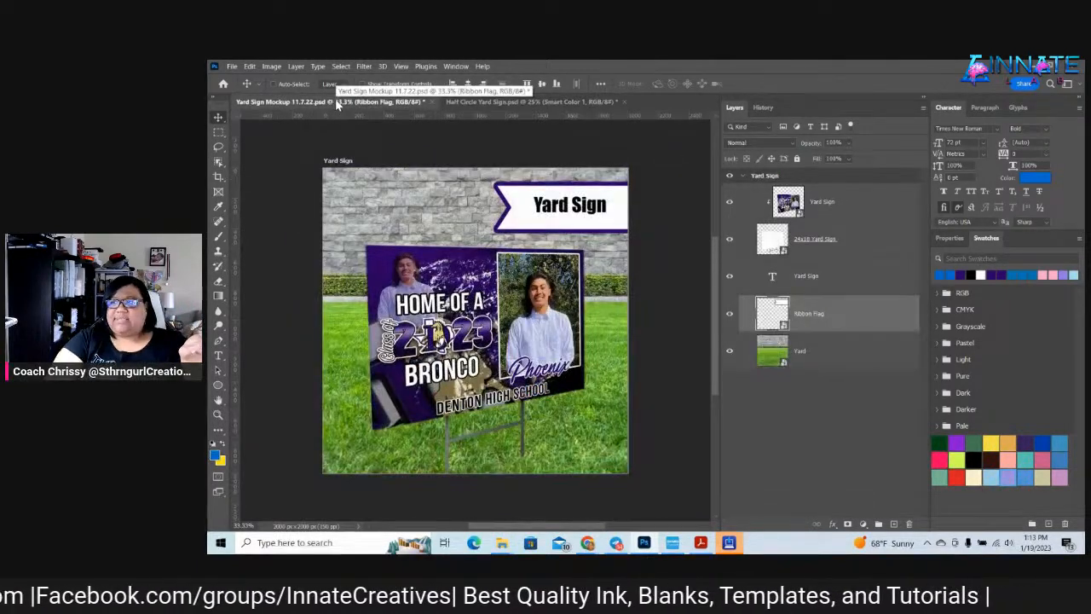
{"action": "left_click", "coordinate": [462, 102]}
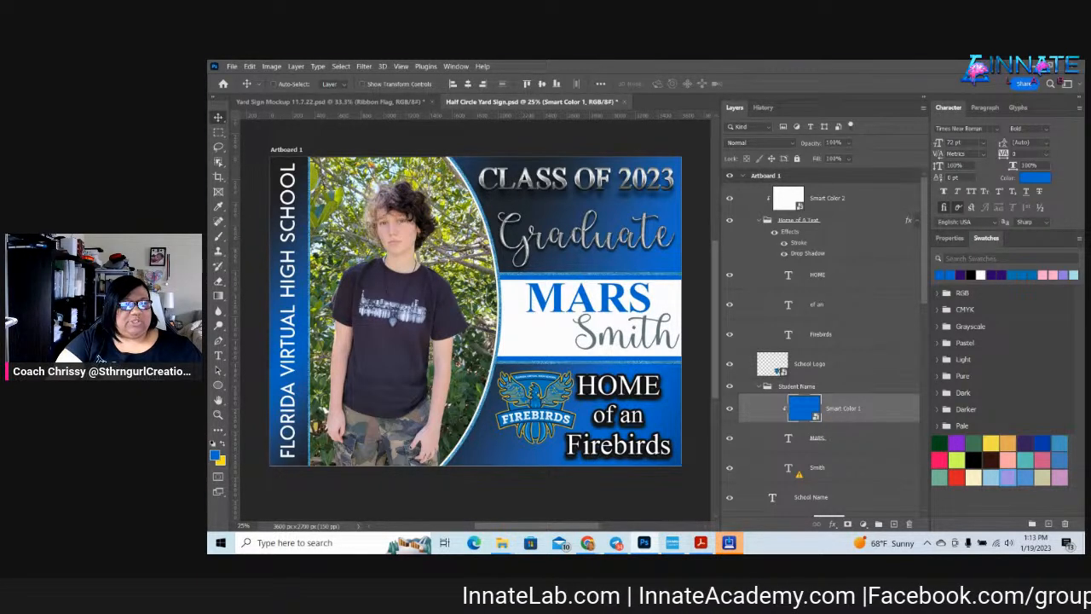
{"action": "key", "text": "alt+Tab"}
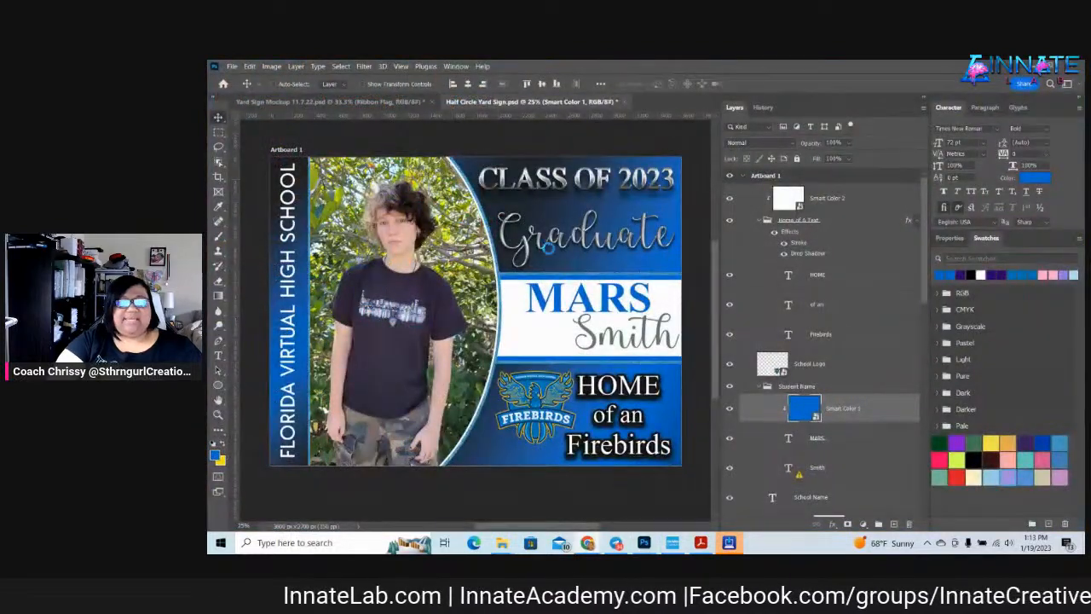
{"action": "scroll", "coordinate": [329, 291], "scroll_direction": "down", "scroll_amount": 1}
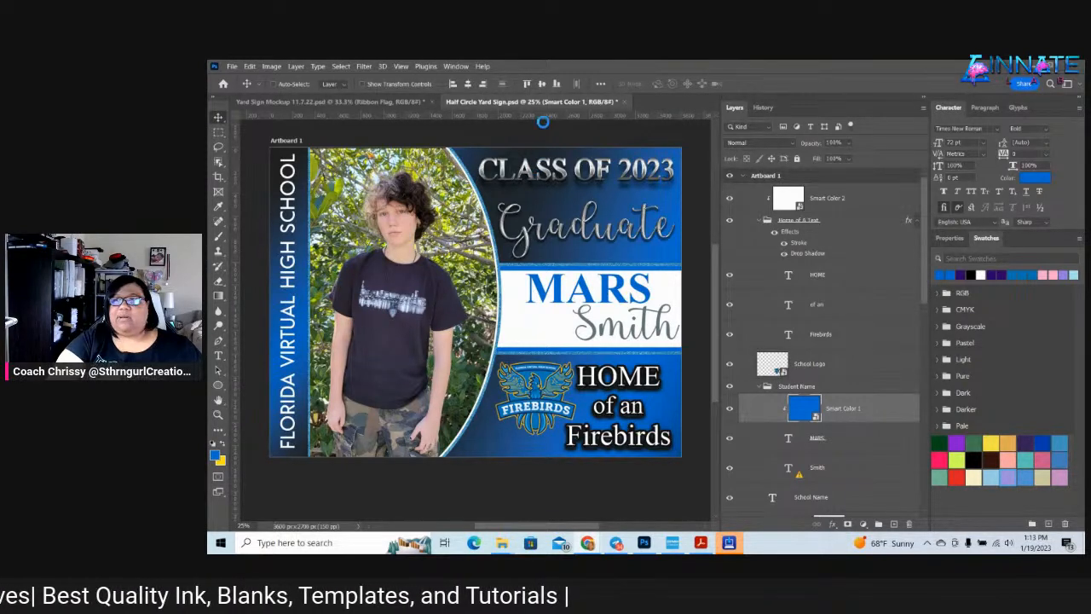
Save the finished sign as a separate PSD, putting the student's first name before "Half Circle Yard Sign" in the file name
{"action": "left_click", "coordinate": [624, 103]}
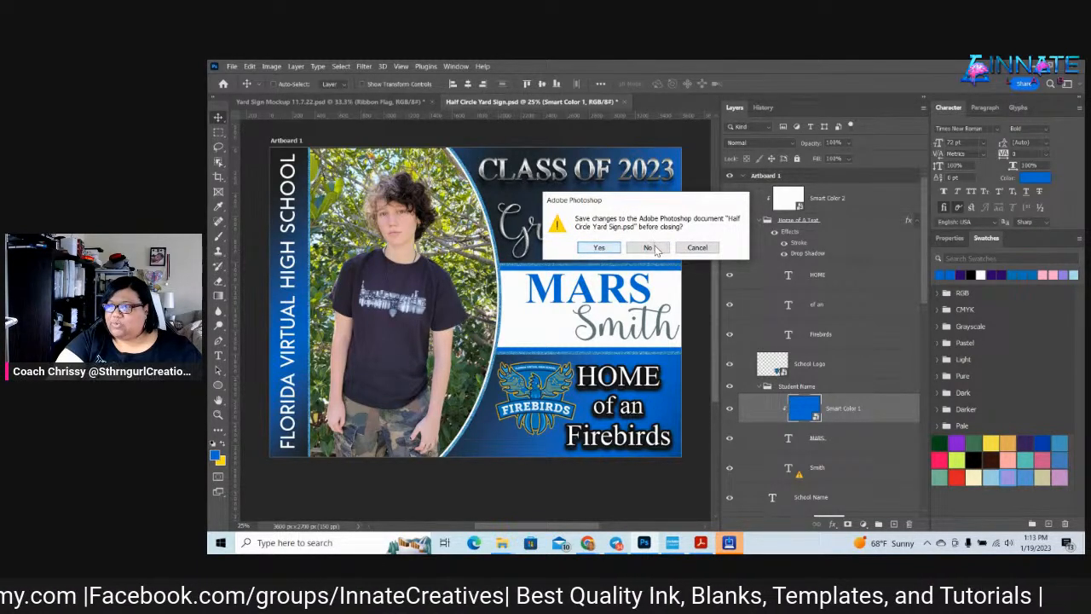
{"action": "left_click", "coordinate": [697, 248]}
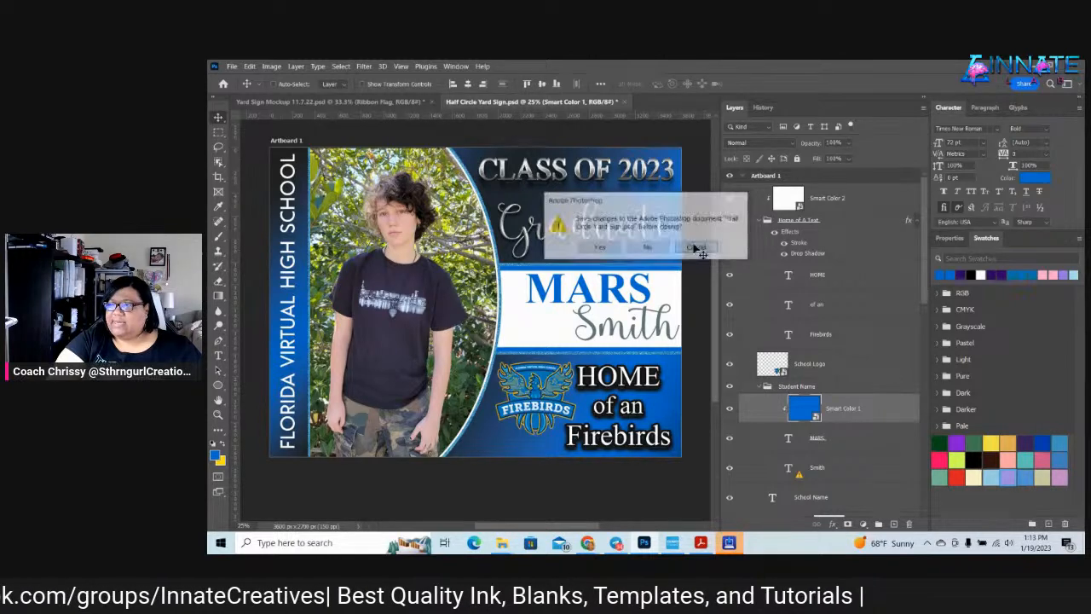
{"action": "left_click", "coordinate": [231, 66]}
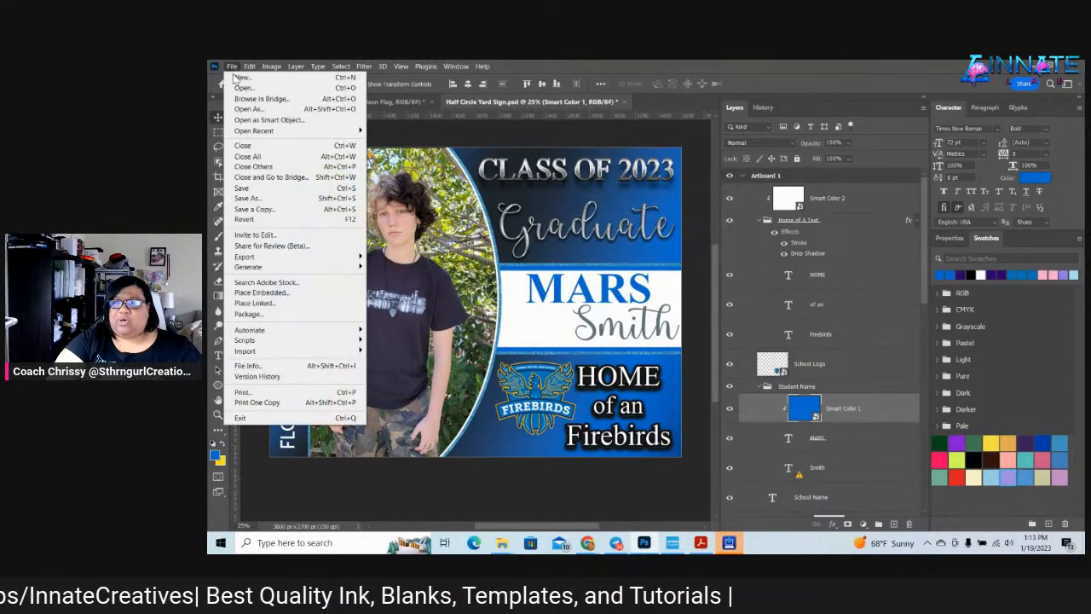
{"action": "left_click", "coordinate": [245, 200]}
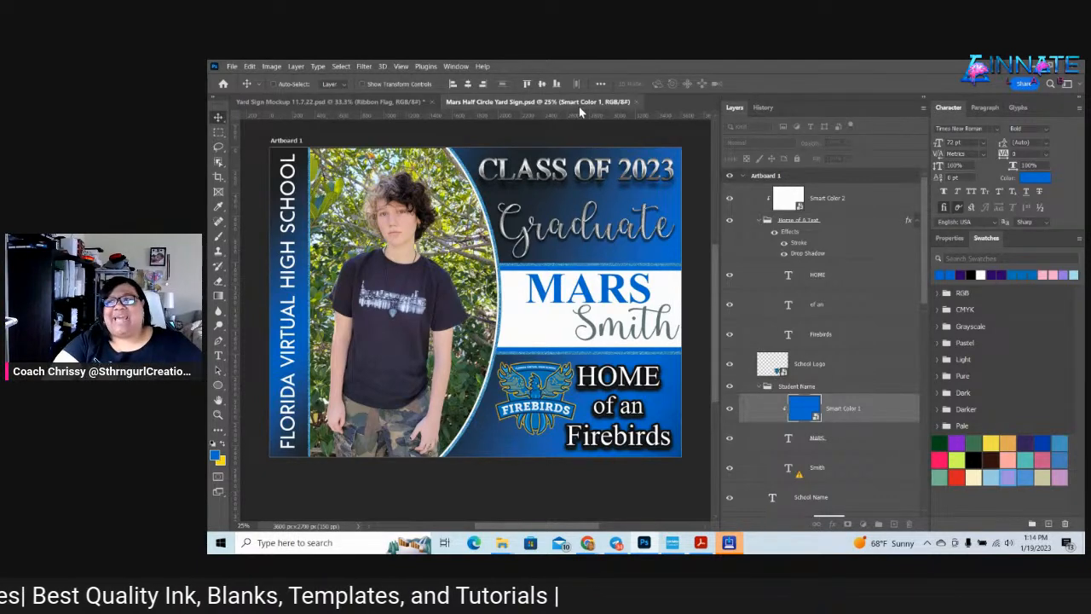
Close the personalized yard sign file and Yard Sign Mockup 11.7.22.psd, saving the mockup's changes
{"action": "left_click", "coordinate": [634, 101]}
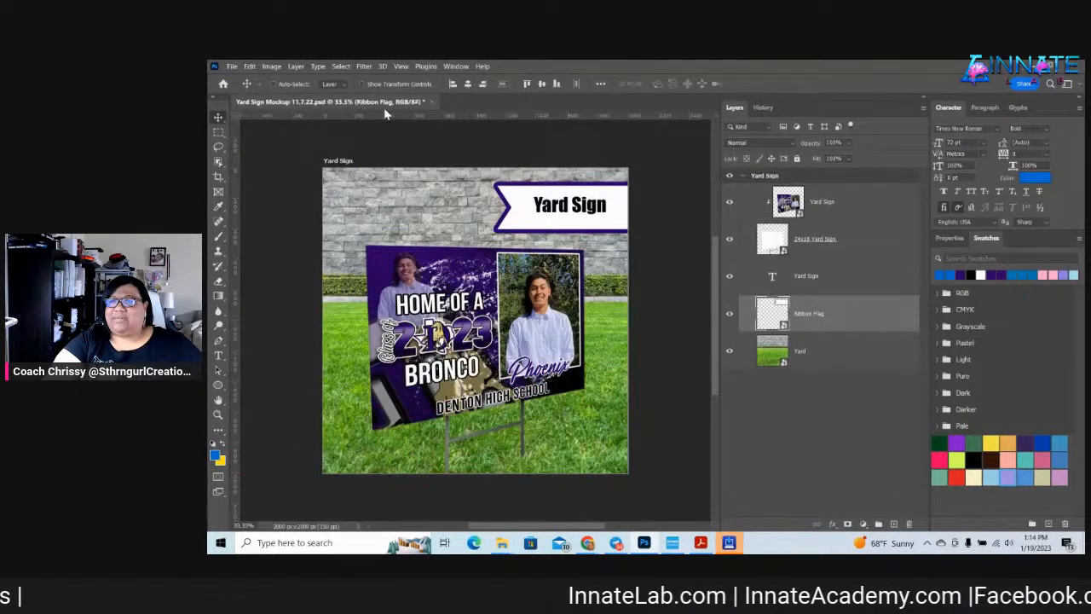
{"action": "left_click", "coordinate": [431, 101]}
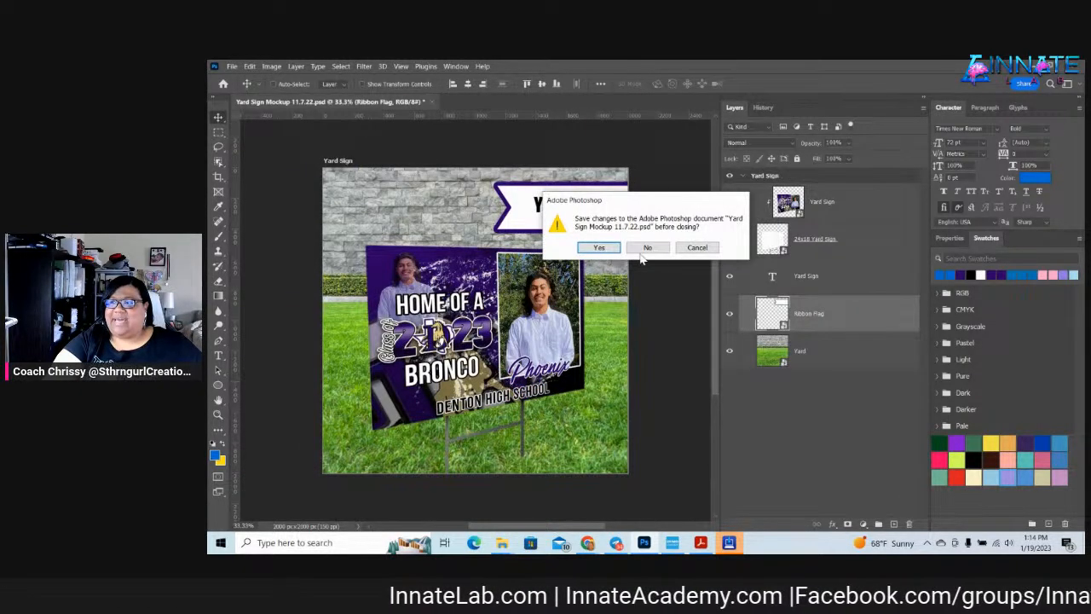
{"action": "left_click", "coordinate": [611, 249]}
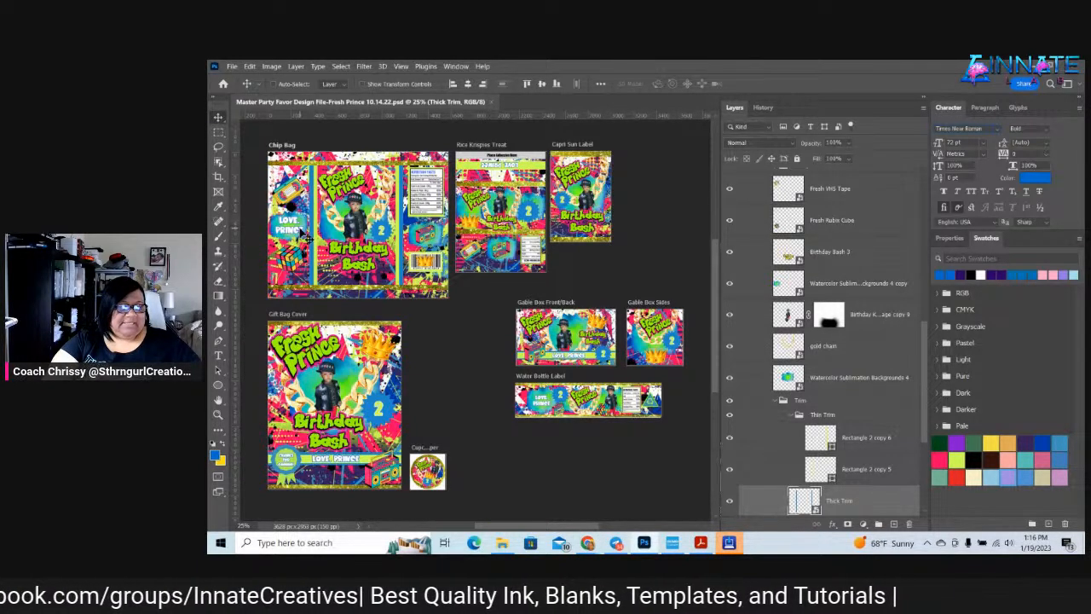
Open the contents of the "LOVE, Name" smart object on the Chip Bag artboard for editing
{"action": "right_click", "coordinate": [306, 237]}
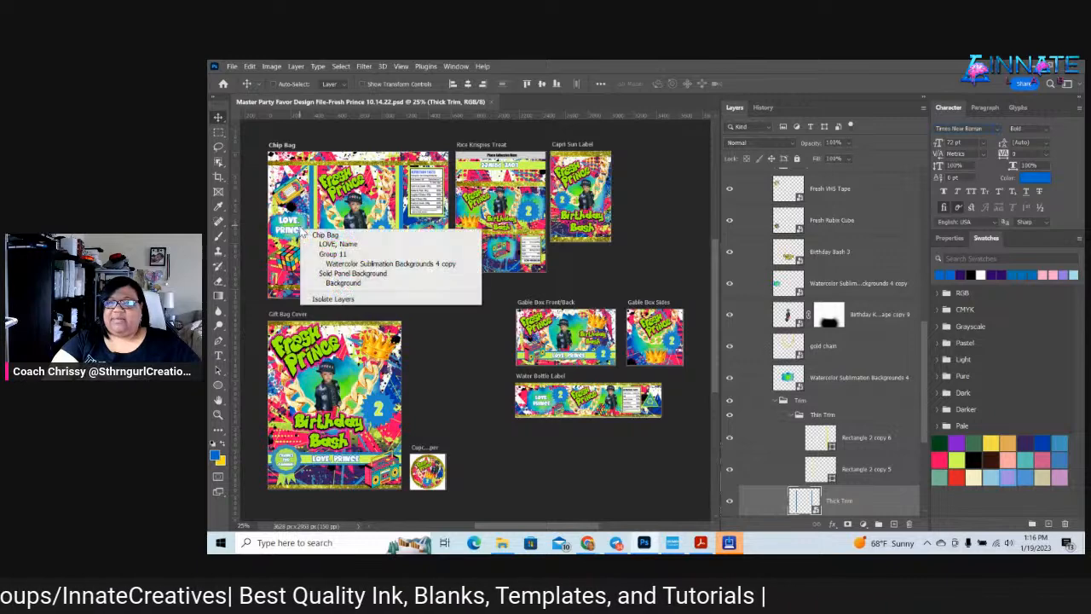
{"action": "left_click", "coordinate": [345, 247]}
{"action": "double_click", "coordinate": [784, 191]}
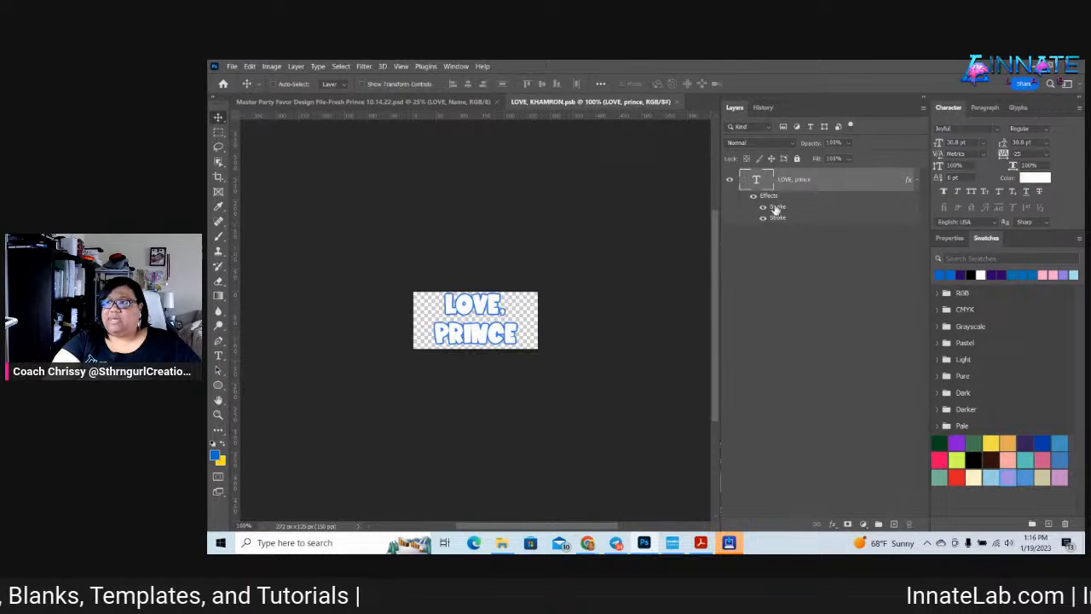
Replace the name below LOVE with the new child's name in capitals, and save and close the smart object
{"action": "double_click", "coordinate": [489, 323]}
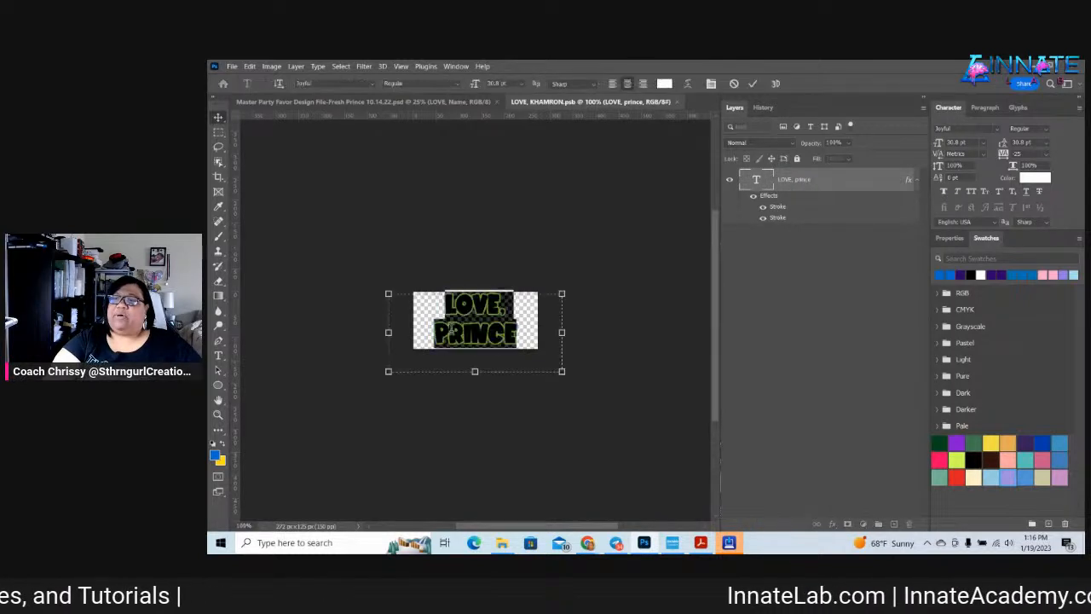
{"action": "left_click", "coordinate": [456, 332]}
{"action": "left_click_drag", "start_coordinate": [436, 333], "coordinate": [520, 335]}
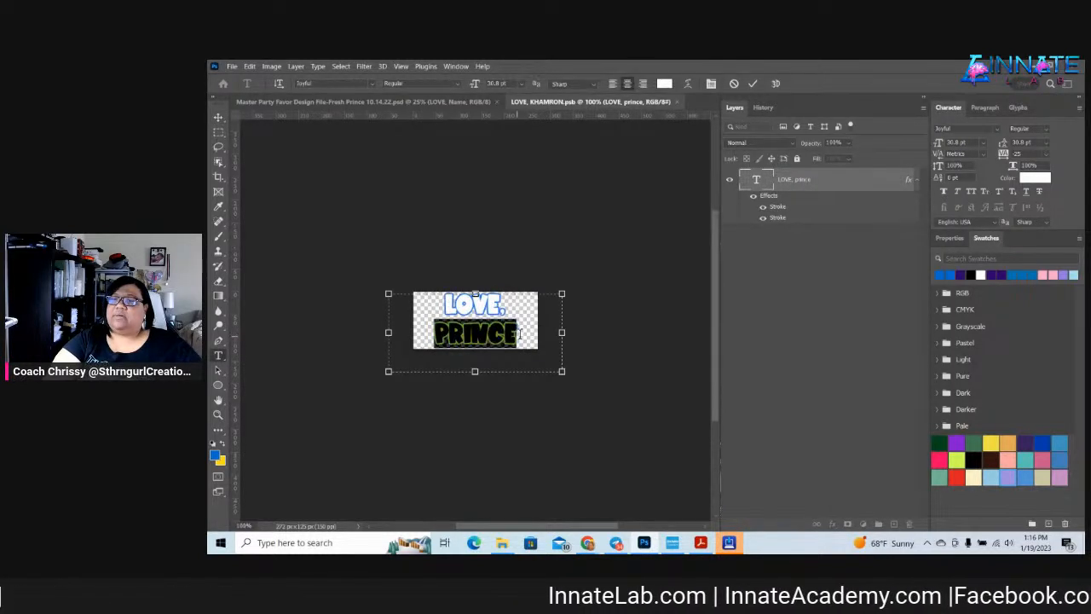
{"action": "left_click", "coordinate": [520, 335]}
{"action": "key", "text": "BackSpace"}
{"action": "key", "text": "BackSpace"}
{"action": "key", "text": "BackSpace"}
{"action": "key", "text": "BackSpace"}
{"action": "key", "text": "BackSpace"}
{"action": "key", "text": "BackSpace"}
{"action": "type", "text": "AMSTYN"}
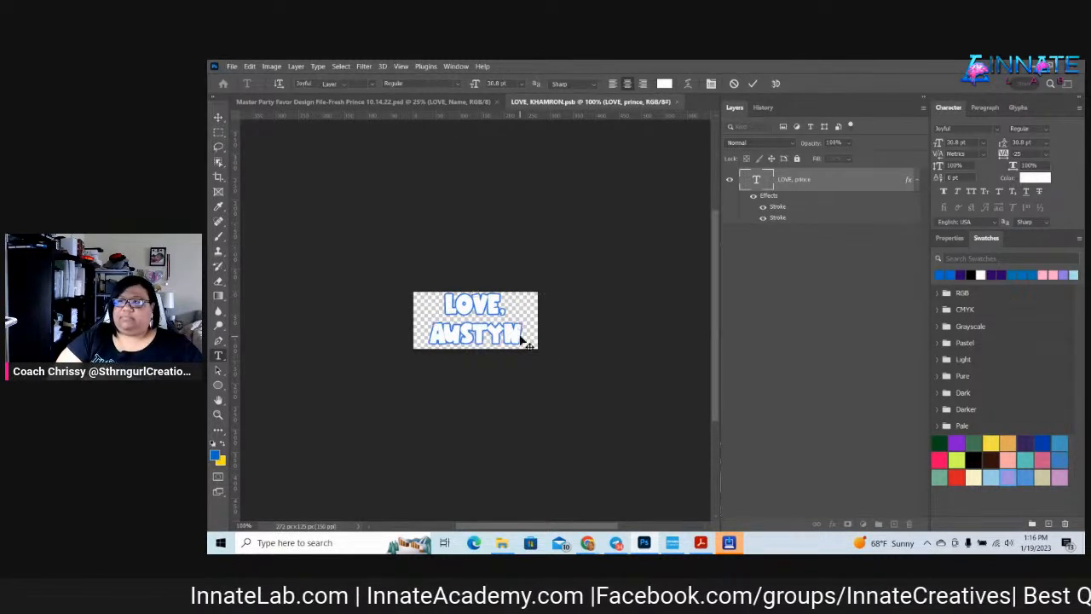
{"action": "key", "text": "ctrl+Return"}
{"action": "left_click", "coordinate": [682, 100]}
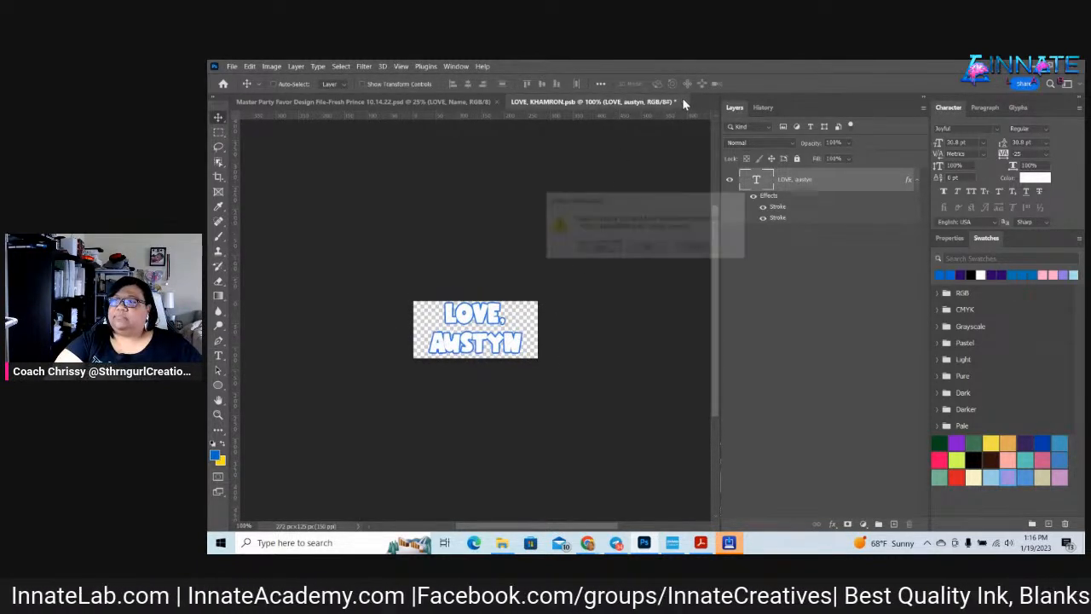
{"action": "left_click", "coordinate": [607, 247]}
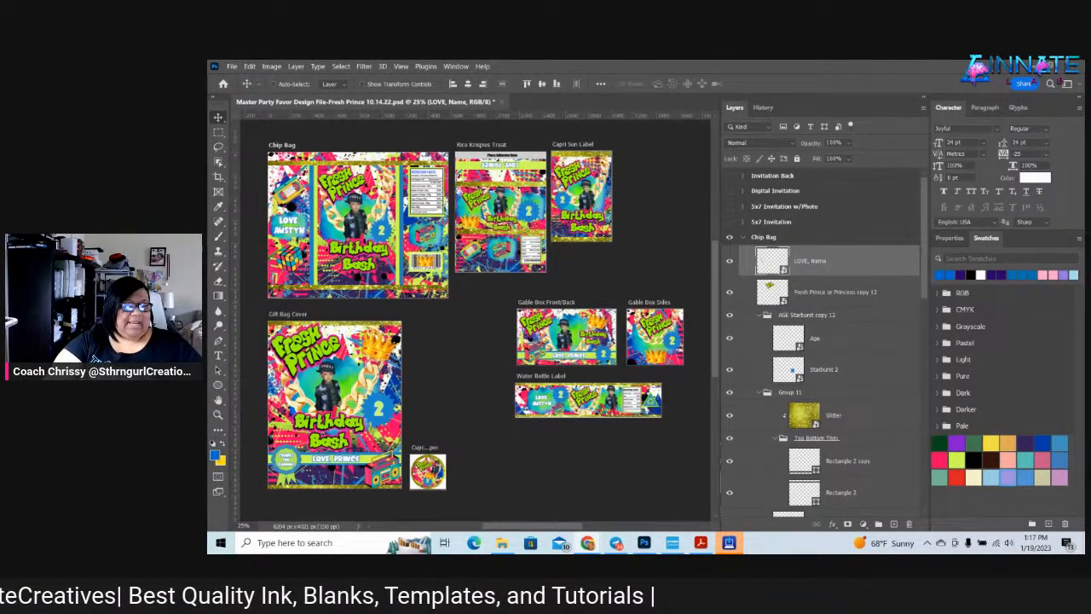
Open the contents of the Age smart object inside the Chip Bag's starburst group for editing
{"action": "right_click", "coordinate": [380, 225]}
{"action": "left_click", "coordinate": [422, 247]}
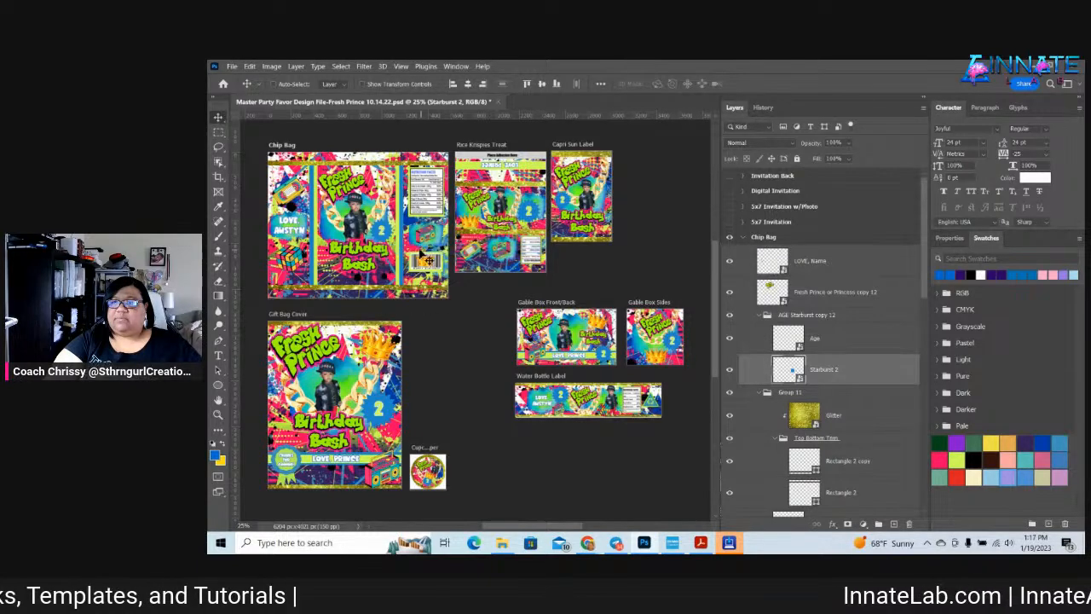
{"action": "right_click", "coordinate": [385, 235]}
{"action": "left_click", "coordinate": [402, 256]}
{"action": "double_click", "coordinate": [777, 339]}
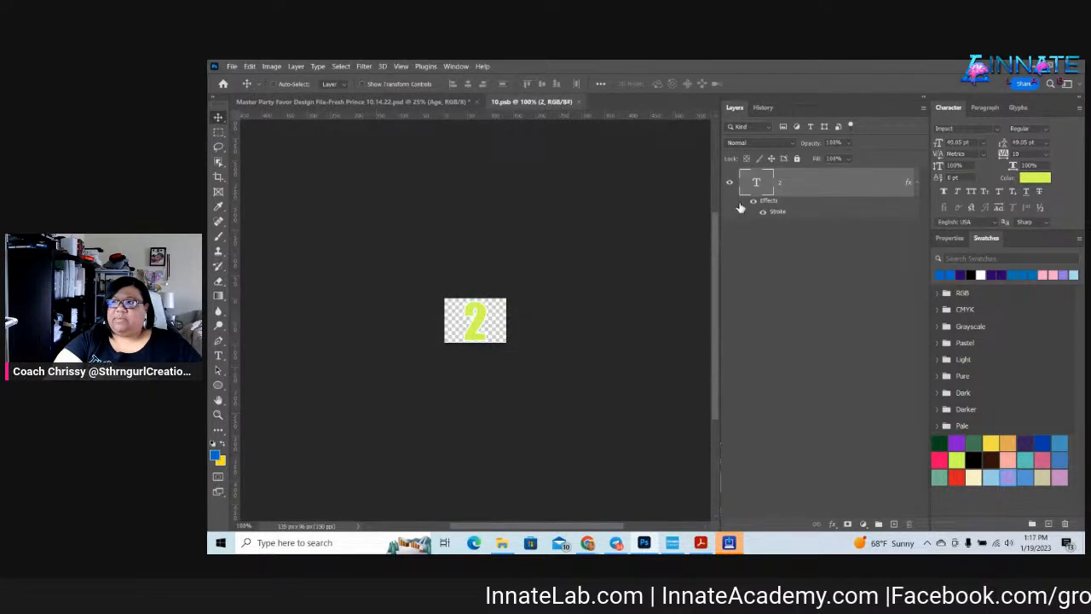
Change the age text to 3, and save and close the smart object
{"action": "double_click", "coordinate": [756, 182]}
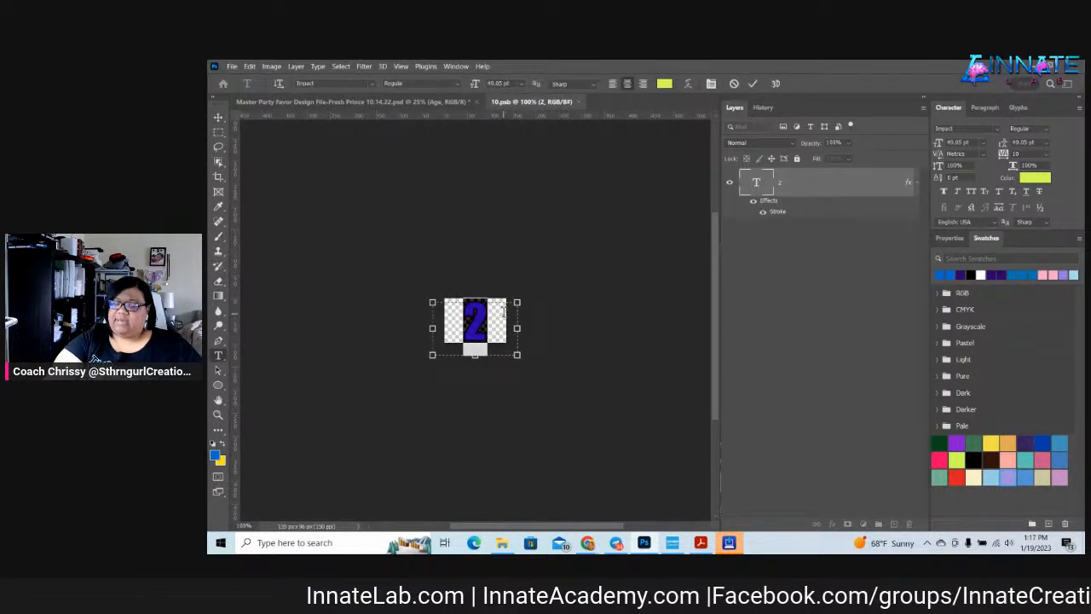
{"action": "type", "text": "3"}
{"action": "key", "text": "ctrl+Return"}
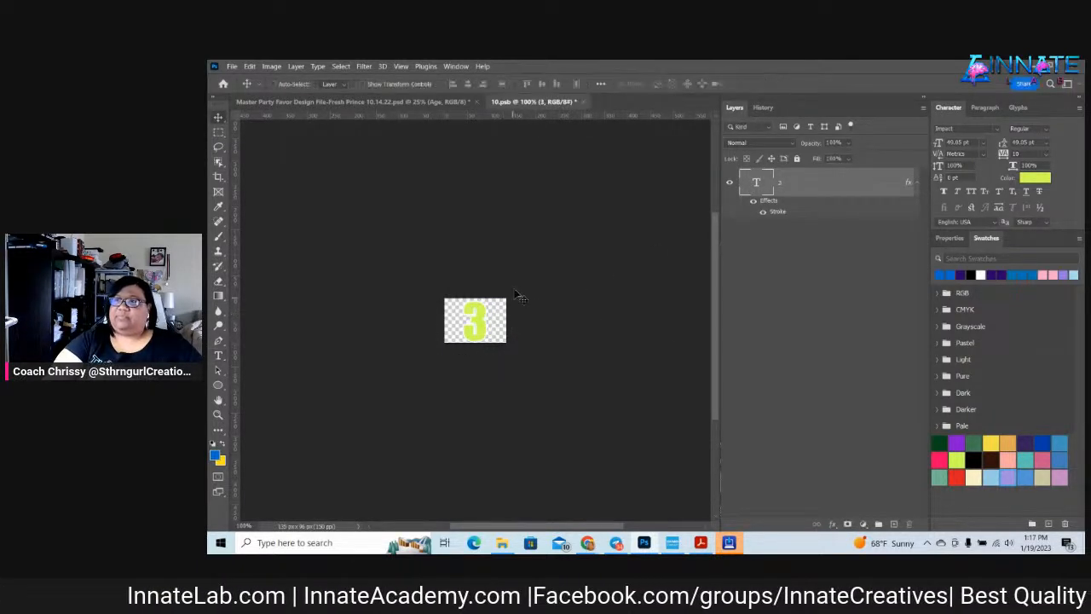
{"action": "left_click", "coordinate": [583, 102]}
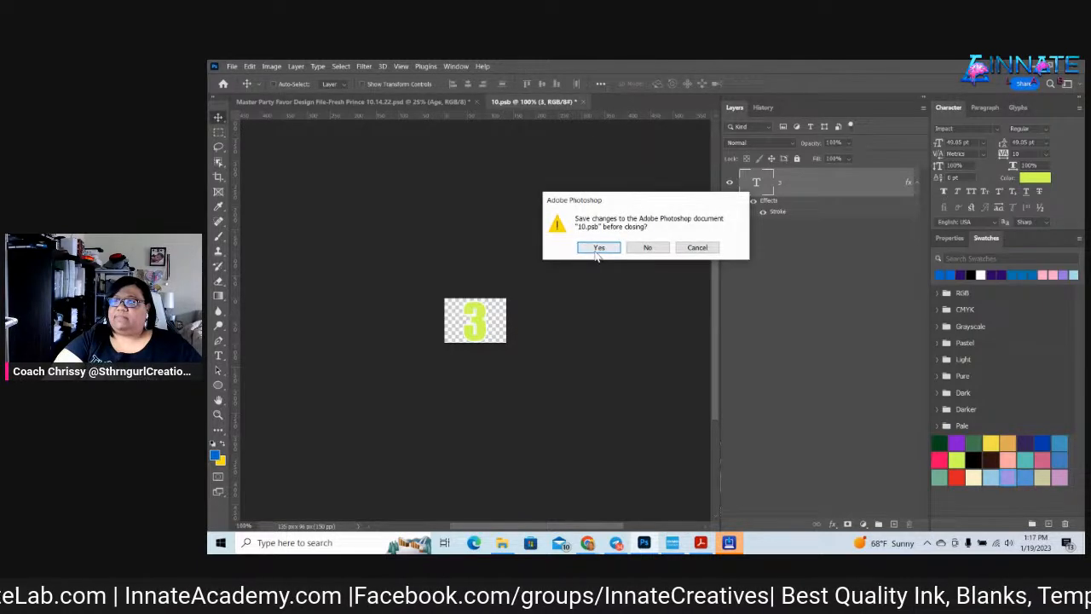
{"action": "left_click", "coordinate": [598, 248]}
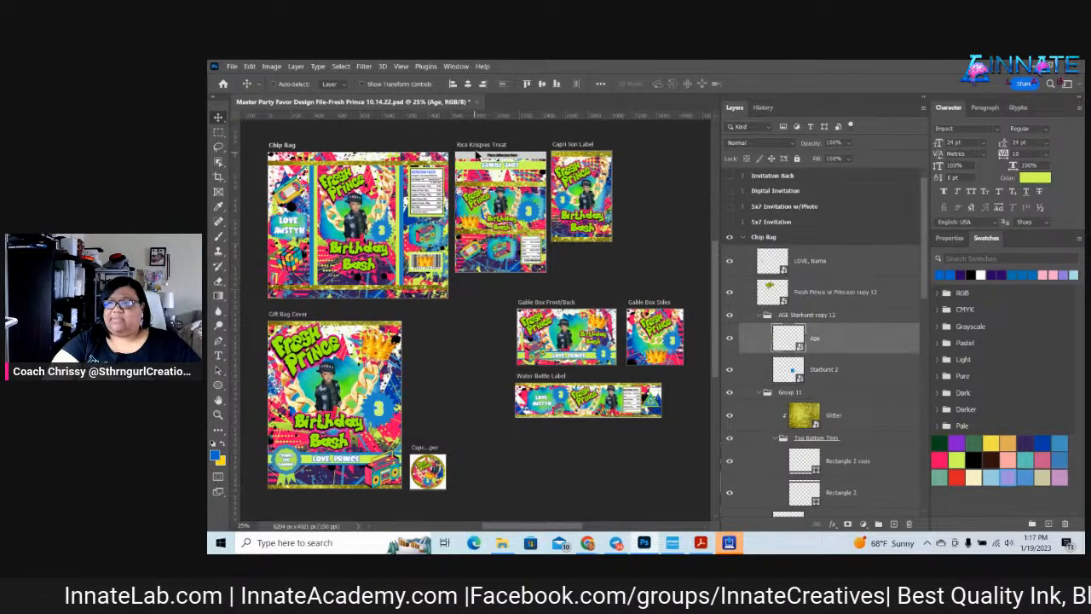
Open the contents of the "LOVE, Name copy 2" smart object on the Rice Krispies Treat artboard for editing
{"action": "right_click", "coordinate": [512, 164]}
{"action": "left_click", "coordinate": [497, 164]}
{"action": "right_click", "coordinate": [497, 164]}
{"action": "left_click", "coordinate": [512, 180]}
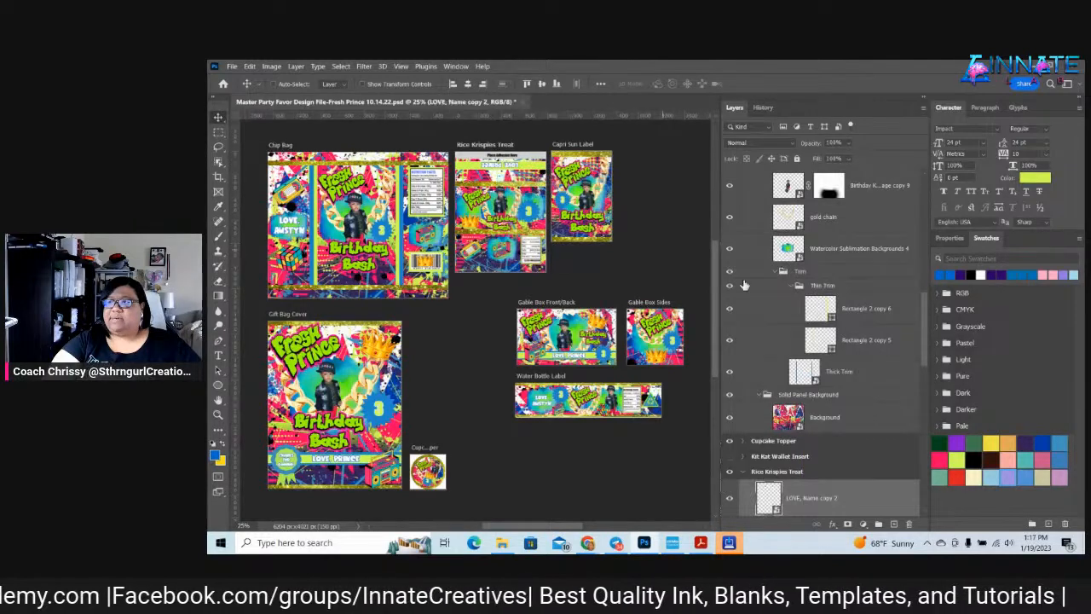
{"action": "double_click", "coordinate": [769, 503]}
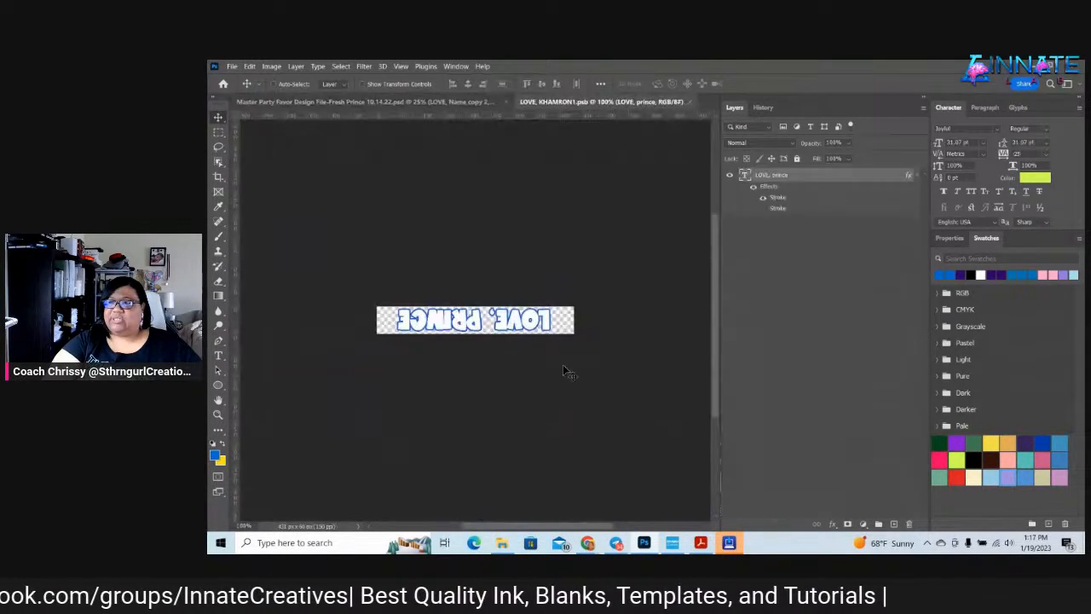
Replace the name in the upside-down LOVE text with the new child's name, and save and close the smart object
{"action": "double_click", "coordinate": [484, 320]}
{"action": "left_click_drag", "start_coordinate": [483, 321], "coordinate": [374, 300]}
{"action": "type", "text": "AUS"}
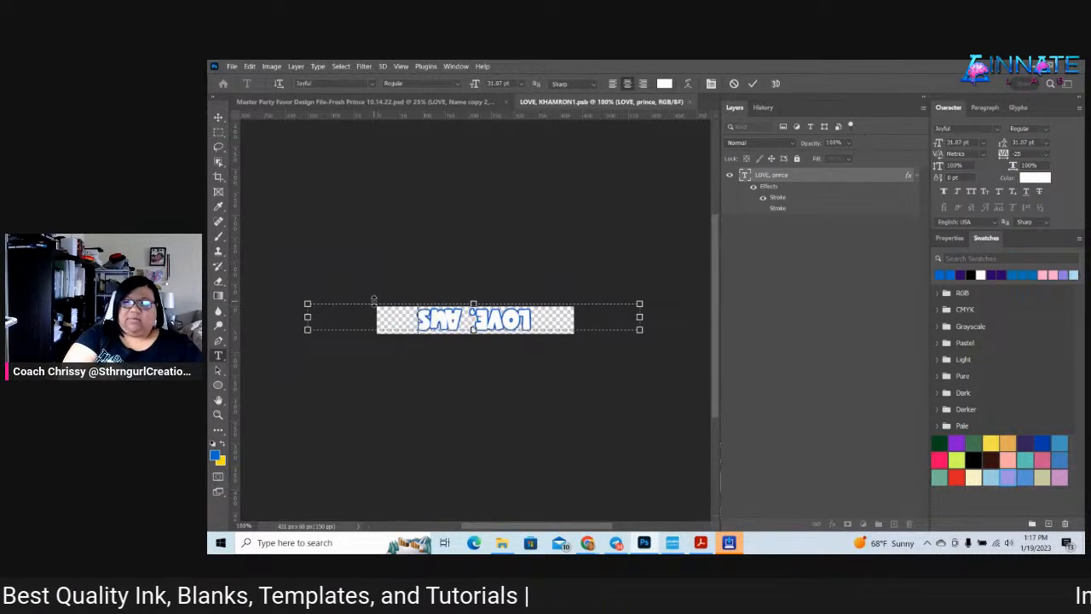
{"action": "type", "text": "TYN"}
{"action": "key", "text": "ctrl+Return"}
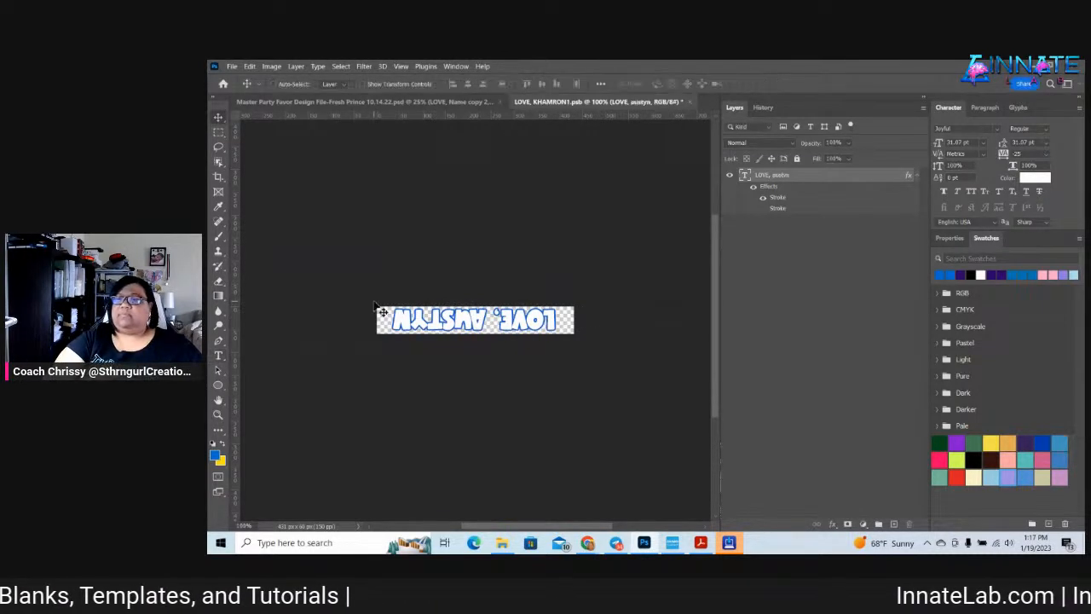
{"action": "left_click", "coordinate": [684, 101]}
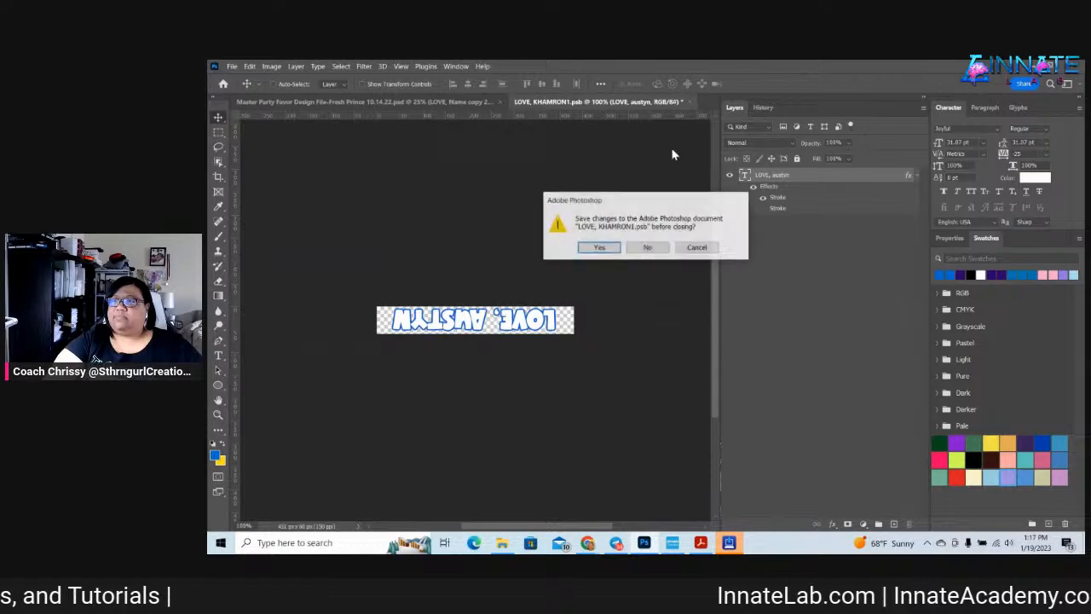
{"action": "left_click", "coordinate": [596, 247]}
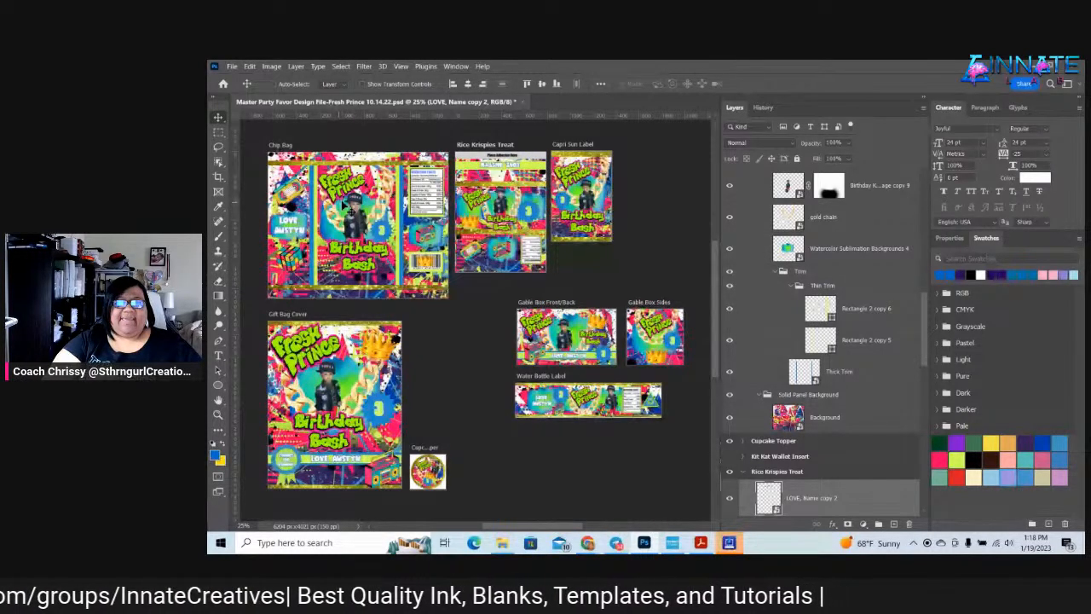
Open the contents of the "Birthday Kid Image copy 9" smart object on the Chip Bag artboard for editing
{"action": "right_click", "coordinate": [366, 224]}
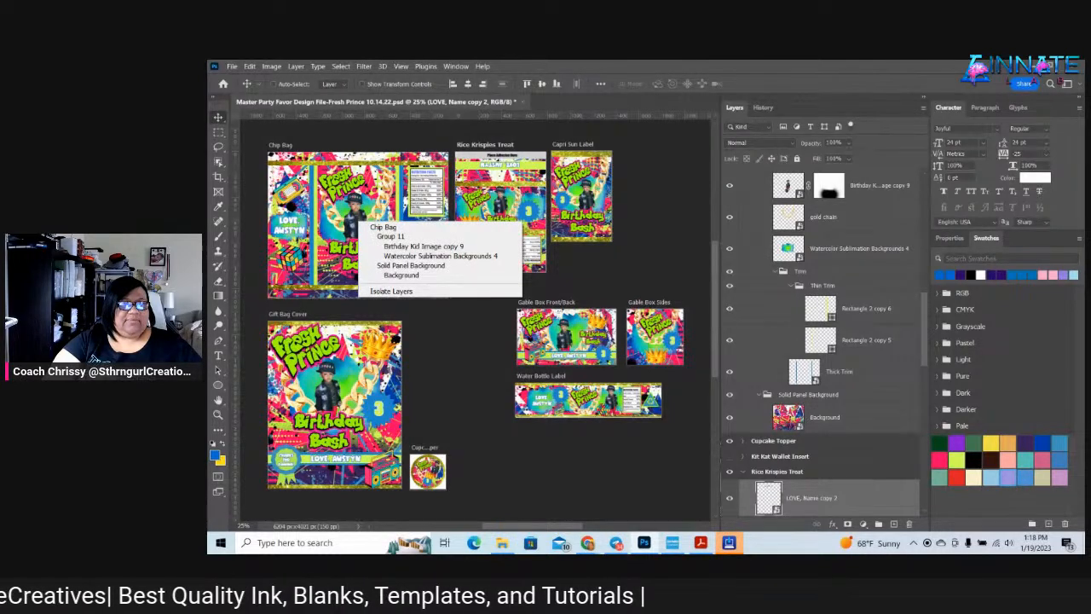
{"action": "key", "text": "Escape"}
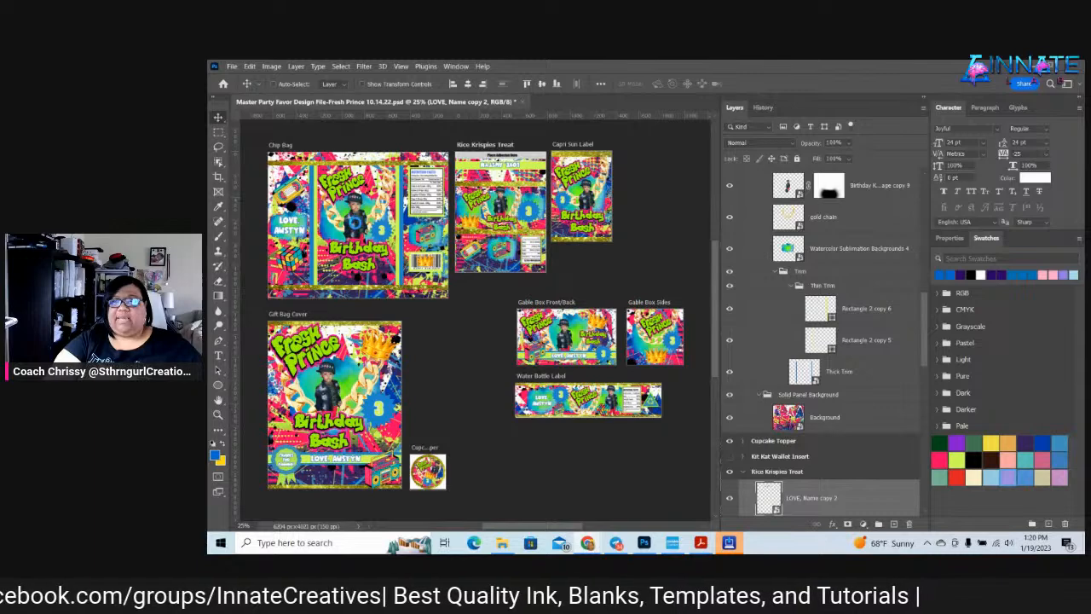
{"action": "right_click", "coordinate": [364, 219]}
{"action": "left_click", "coordinate": [426, 241]}
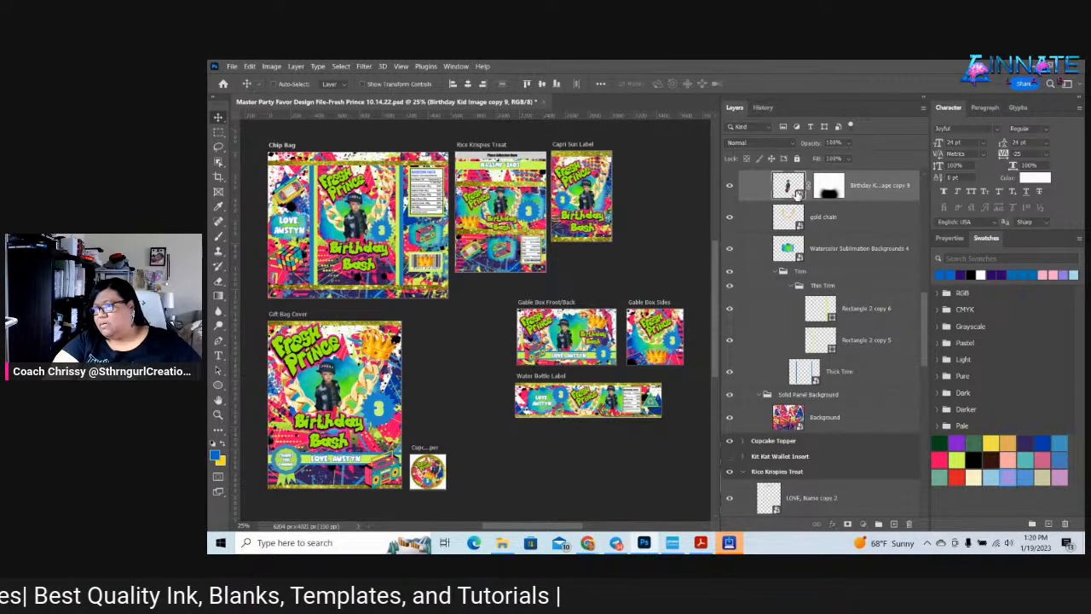
{"action": "double_click", "coordinate": [792, 193]}
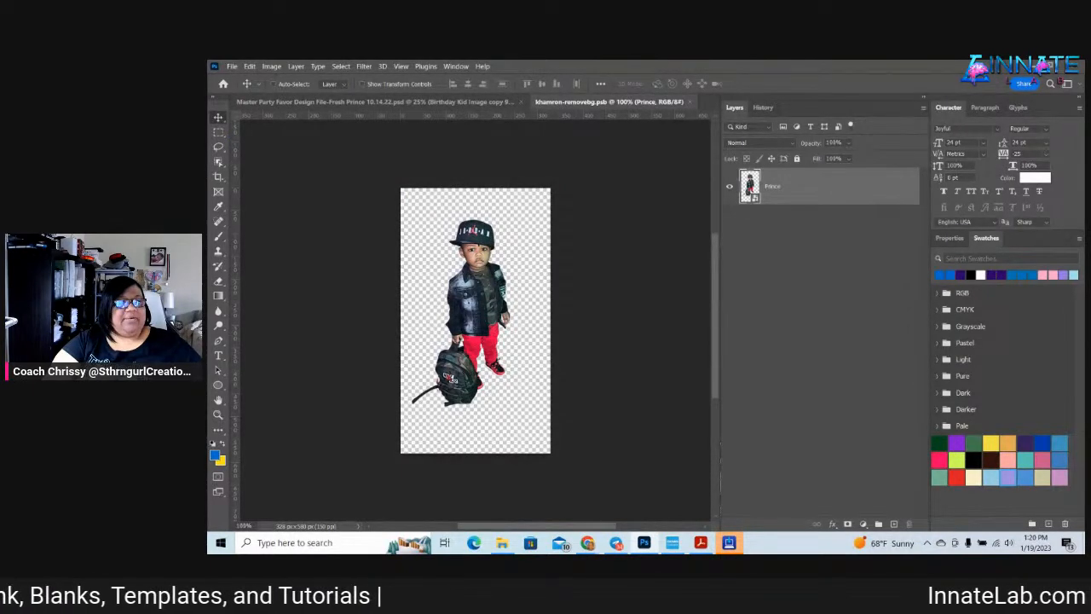
Place the toddler photo into the smart object, enlarged and positioned over the existing boy's upper body
{"action": "left_click_drag", "start_coordinate": [217, 292], "coordinate": [472, 261]}
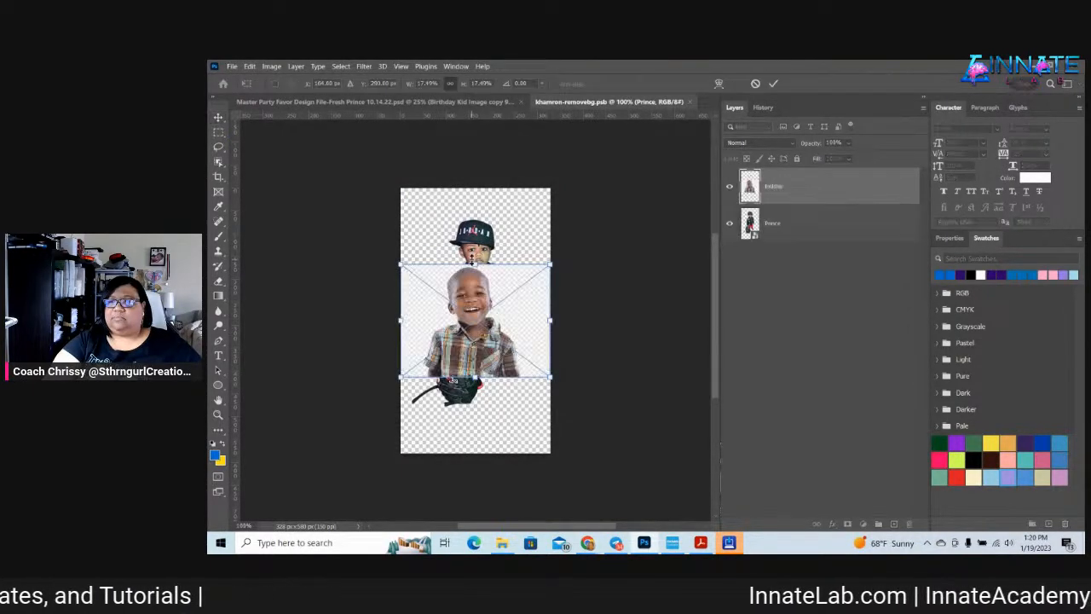
{"action": "left_click_drag", "start_coordinate": [475, 266], "coordinate": [475, 220]}
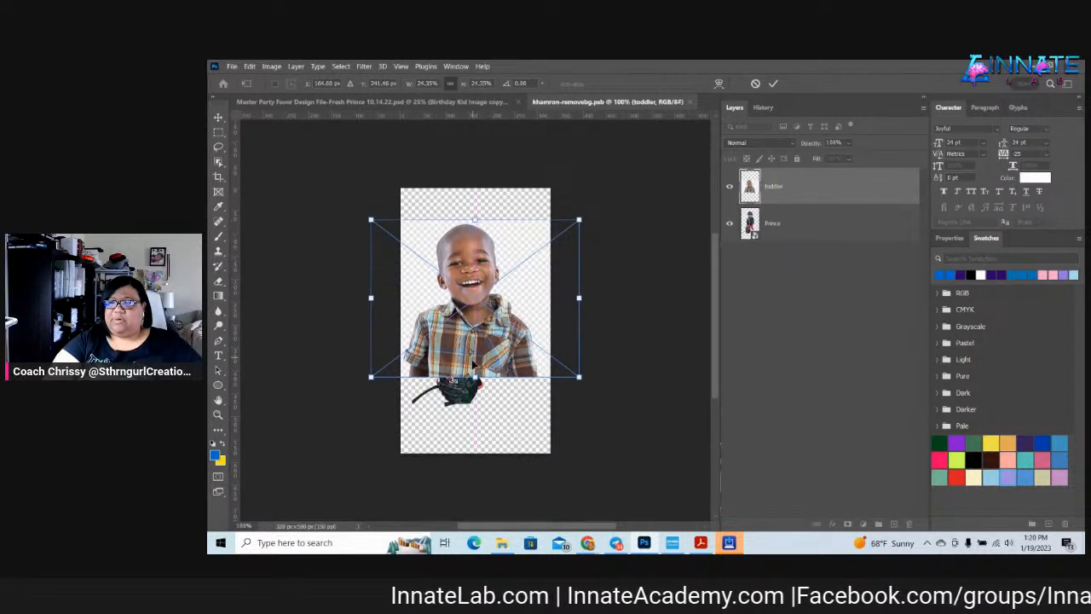
{"action": "left_click_drag", "start_coordinate": [473, 375], "coordinate": [488, 358]}
{"action": "key", "text": "Return"}
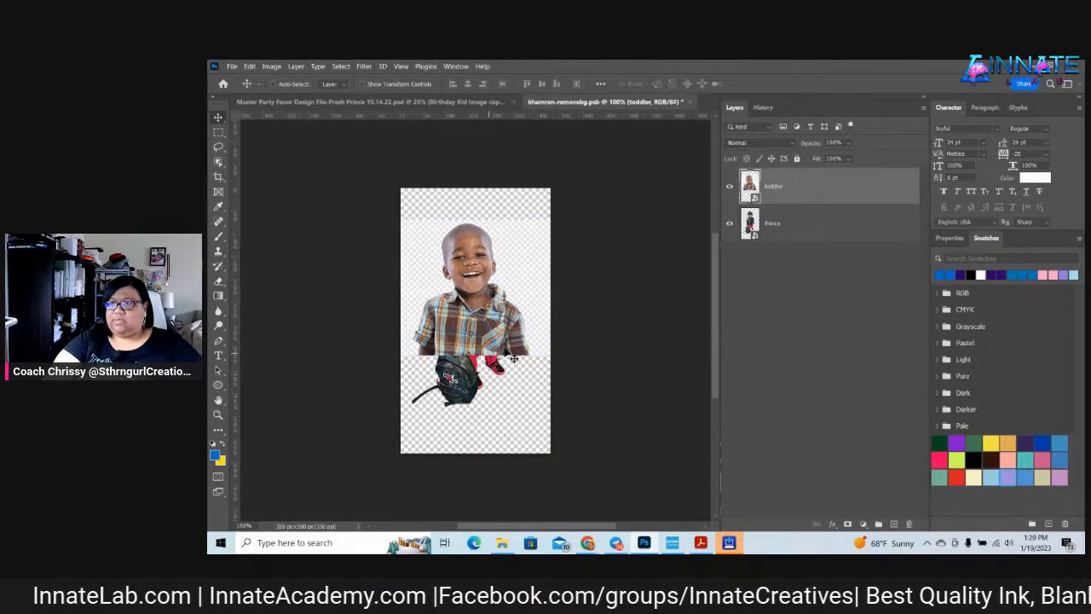
Hide the Prince layer and activate the Object Selection tool
{"action": "left_click", "coordinate": [794, 227]}
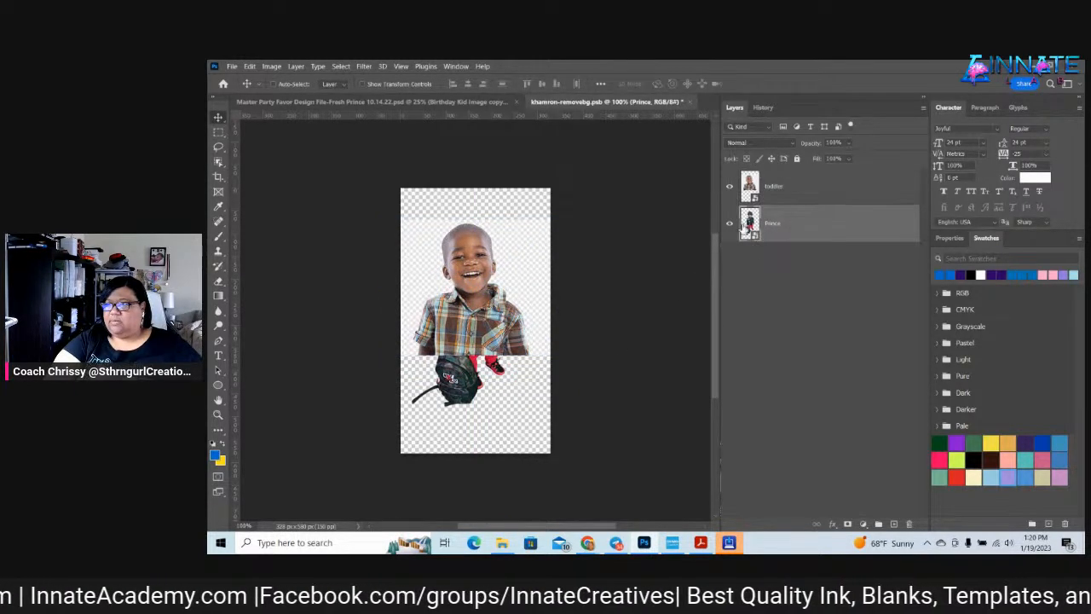
{"action": "left_click", "coordinate": [728, 224]}
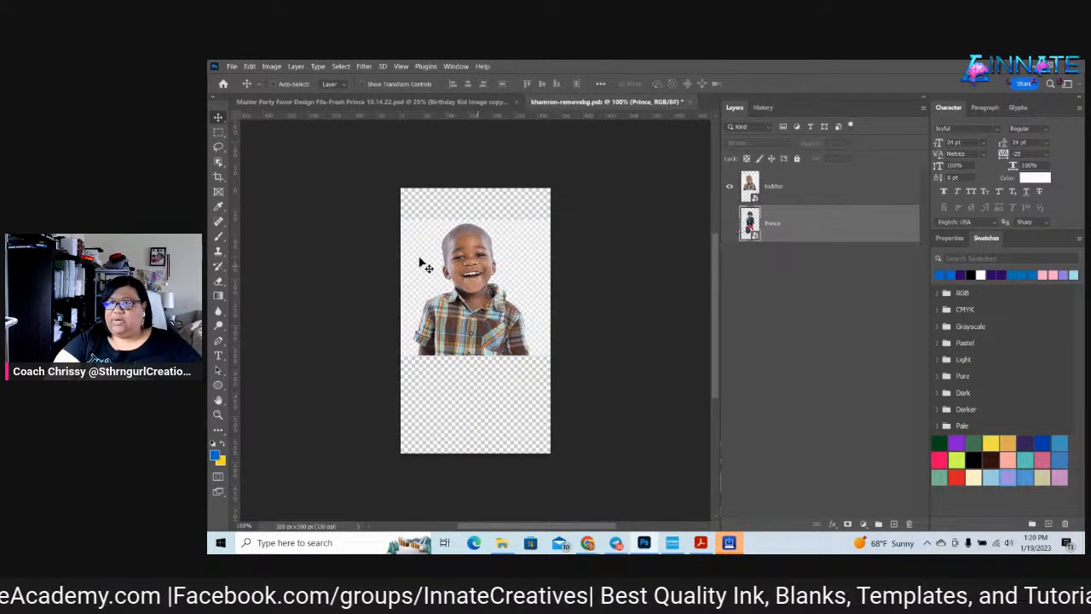
{"action": "right_click", "coordinate": [220, 162]}
{"action": "left_click", "coordinate": [265, 157]}
{"action": "left_click_drag", "start_coordinate": [412, 218], "coordinate": [535, 358]}
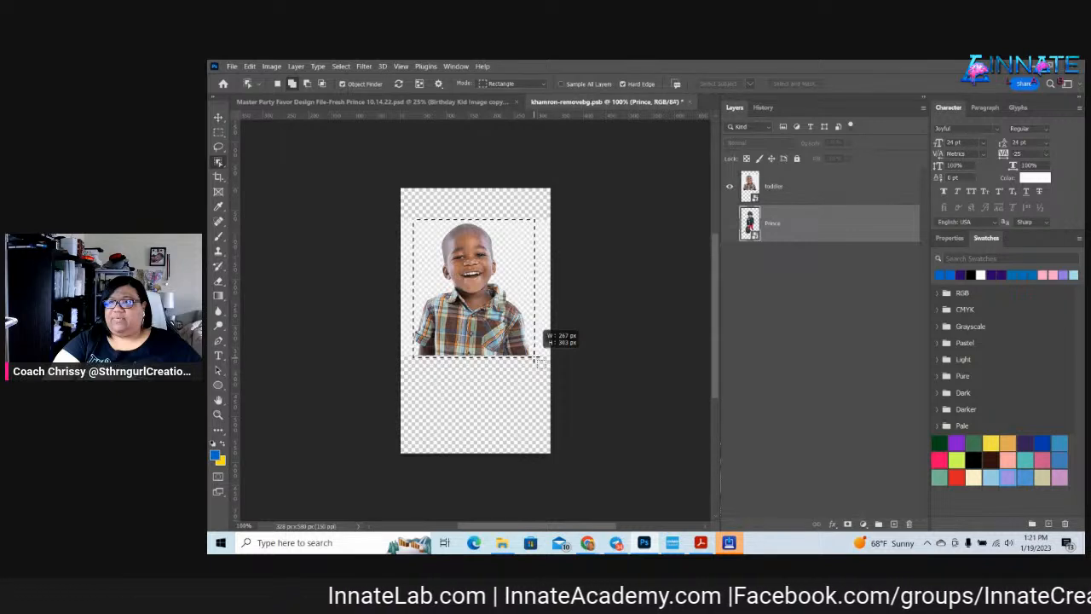
{"action": "left_click_drag", "start_coordinate": [535, 358], "coordinate": [535, 358]}
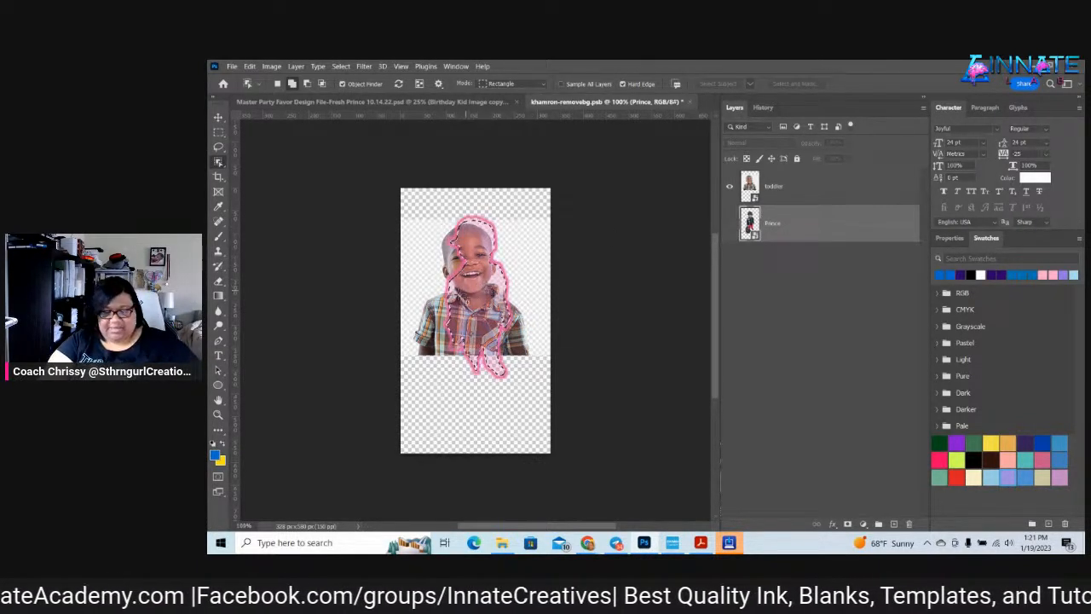
{"action": "key", "text": "ctrl+d"}
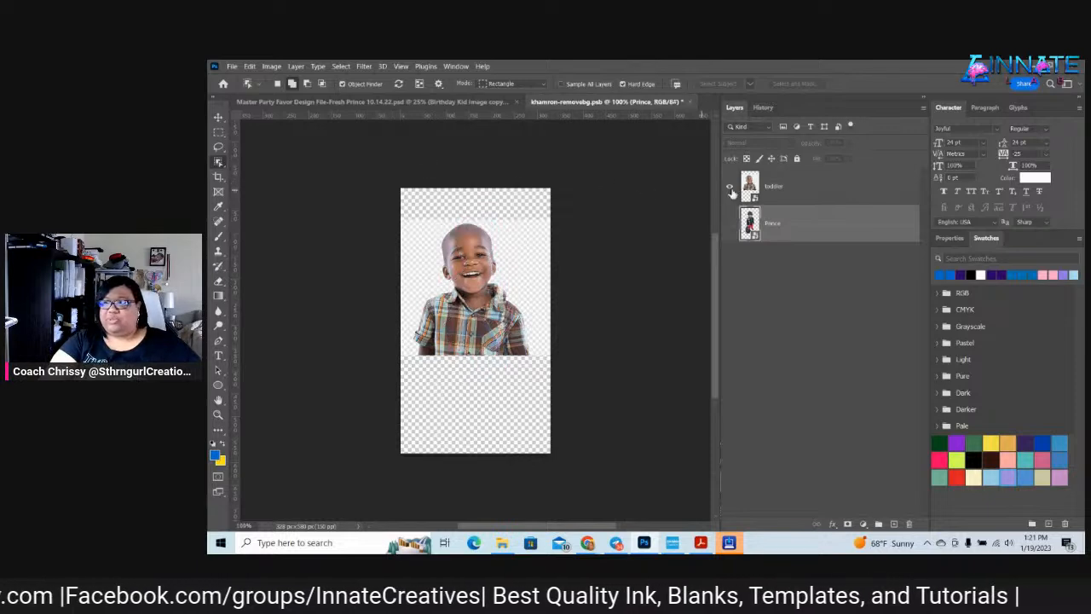
Select the boy on the toddler layer with Object Selection, run Select and Mask with default settings, and add a layer mask from the selection
{"action": "left_click", "coordinate": [805, 189]}
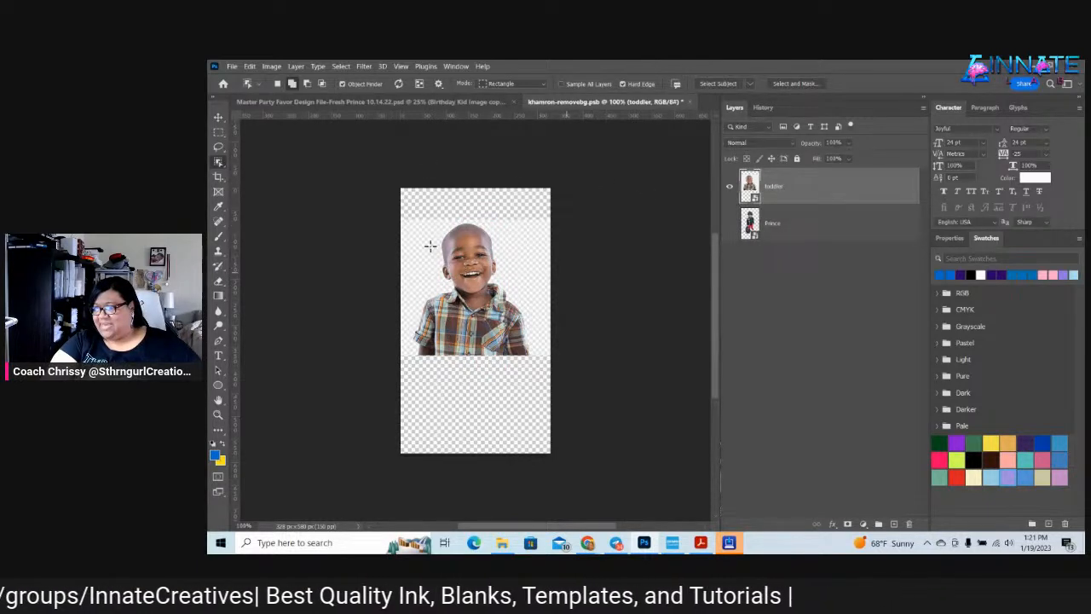
{"action": "left_click_drag", "start_coordinate": [418, 225], "coordinate": [529, 357]}
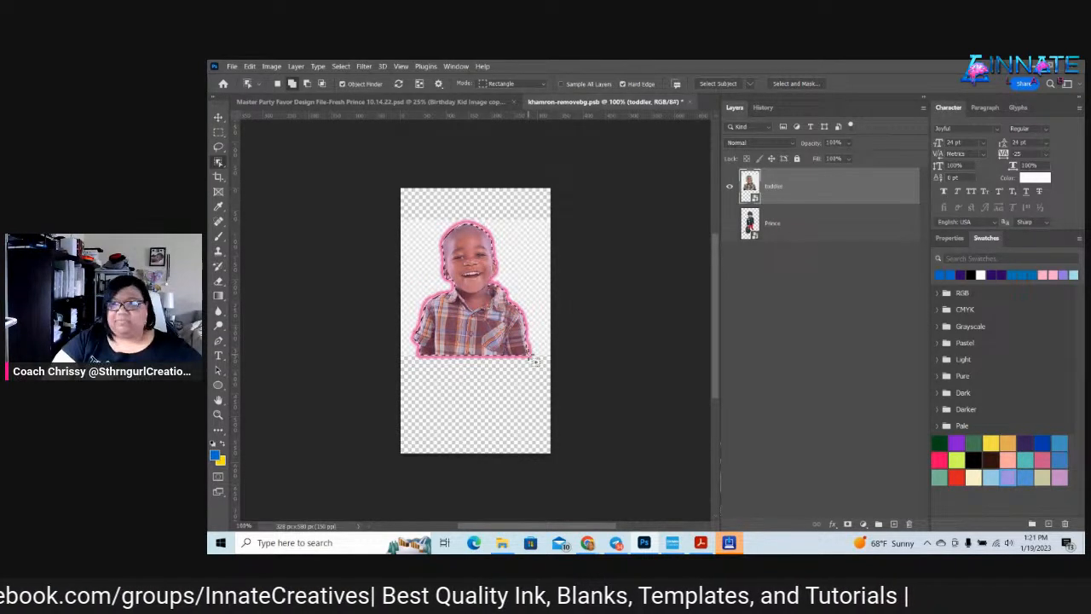
{"action": "left_click", "coordinate": [795, 84]}
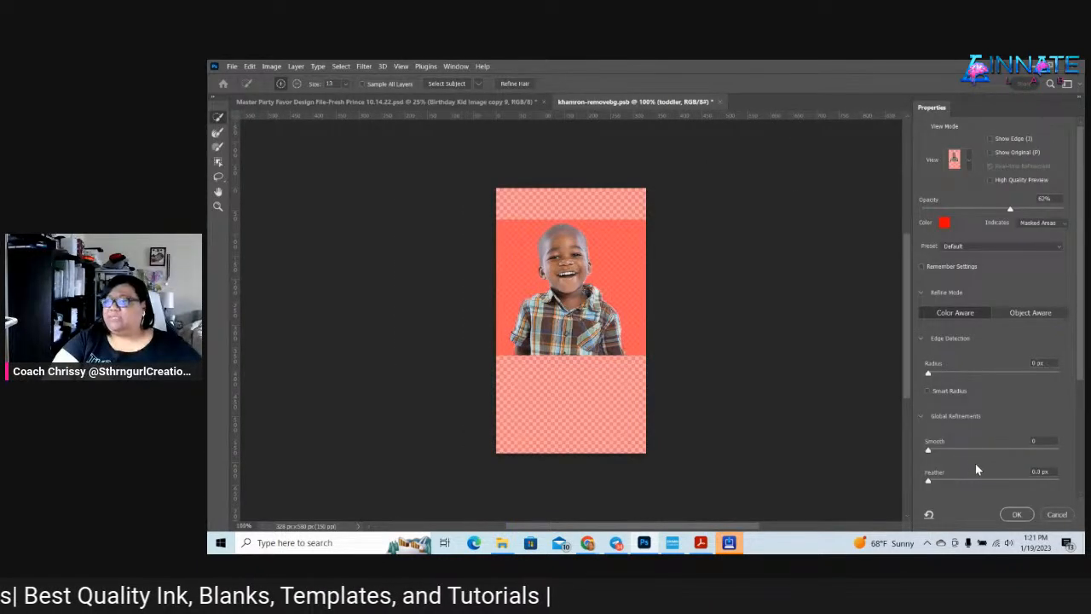
{"action": "left_click", "coordinate": [1015, 514]}
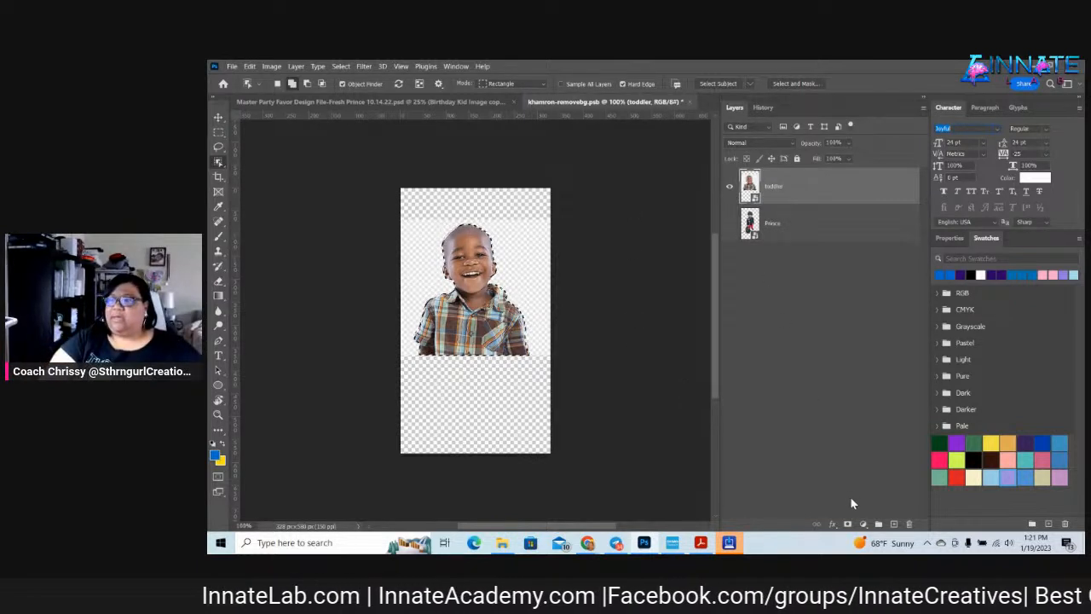
{"action": "left_click", "coordinate": [848, 524]}
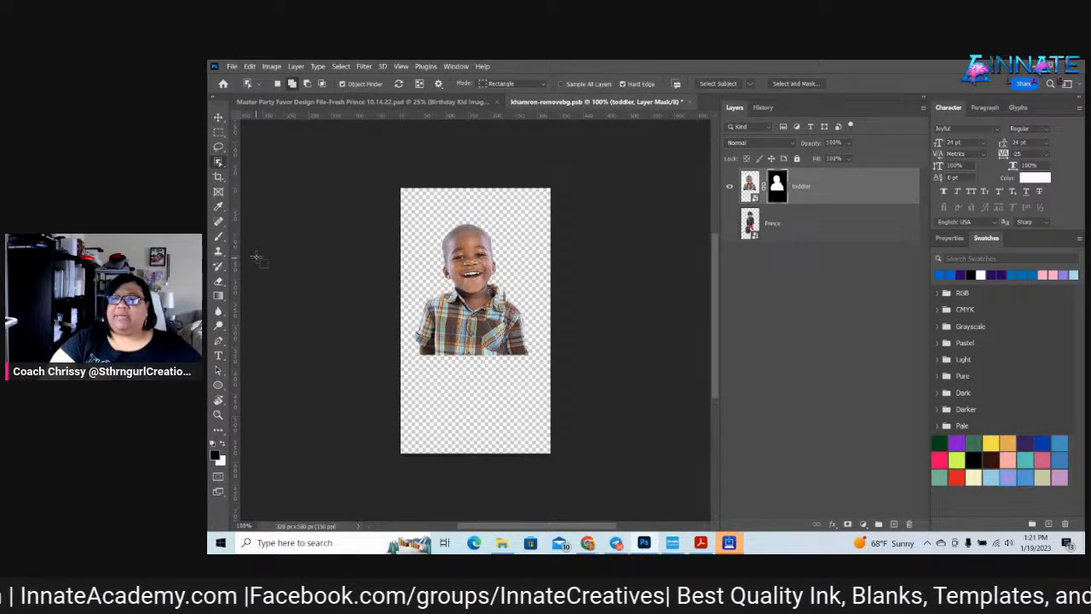
Fade the photo's lower edge by painting black on its mask with a 124 px Soft Round brush, and save and close the smart object
{"action": "left_click", "coordinate": [217, 237]}
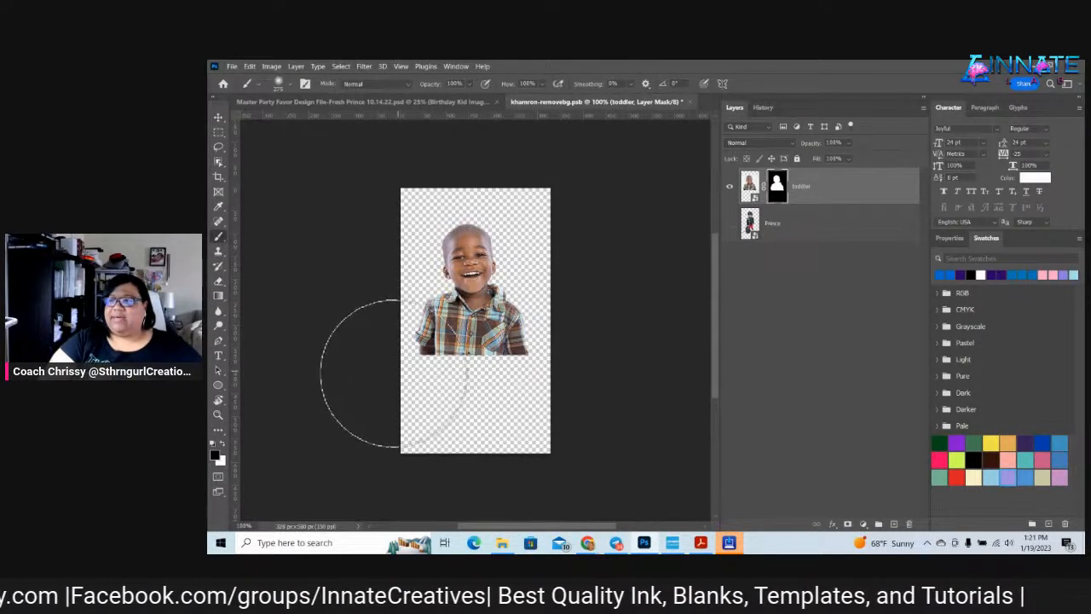
{"action": "left_click", "coordinate": [287, 82]}
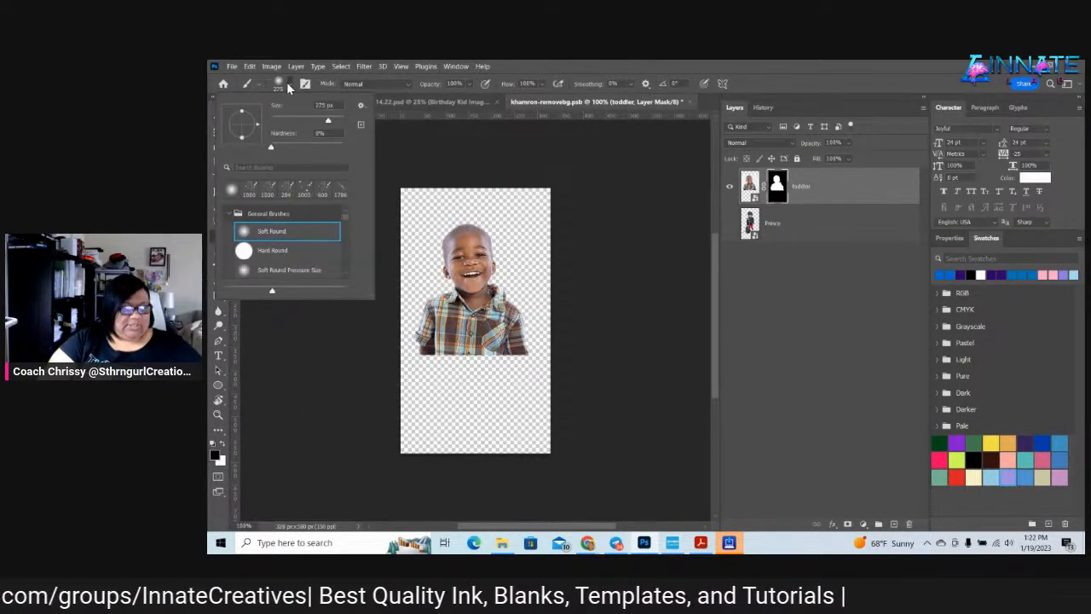
{"action": "left_click_drag", "start_coordinate": [329, 119], "coordinate": [311, 119]}
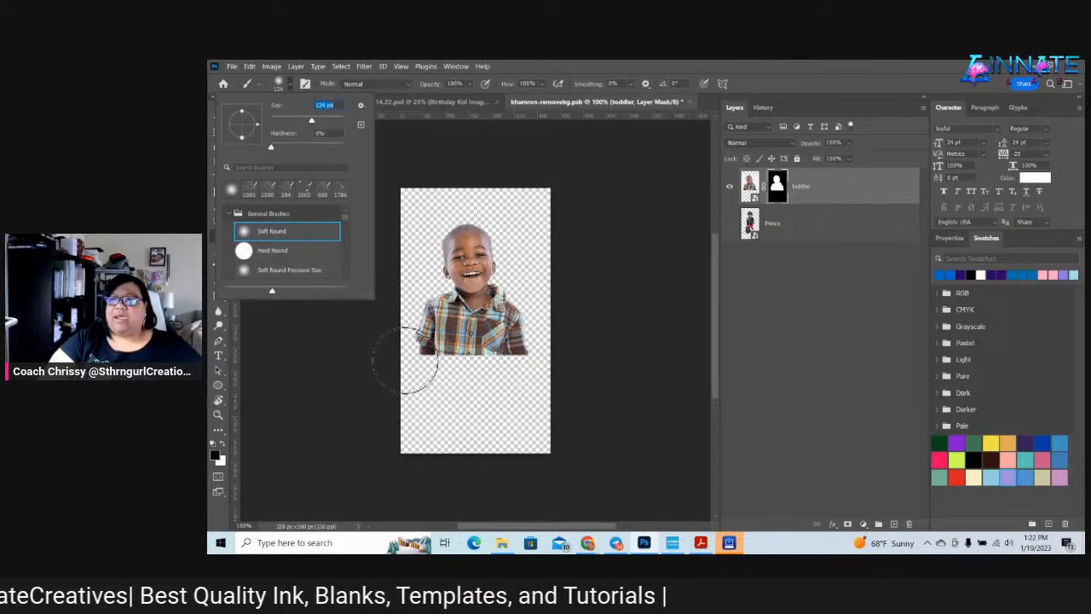
{"action": "mouse_move", "coordinate": [396, 365]}
{"action": "left_mouse_down"}
{"action": "mouse_move", "coordinate": [504, 381]}
{"action": "mouse_move", "coordinate": [537, 370]}
{"action": "mouse_move", "coordinate": [454, 376]}
{"action": "mouse_move", "coordinate": [422, 368]}
{"action": "mouse_move", "coordinate": [439, 340]}
{"action": "left_mouse_up"}
{"action": "left_click", "coordinate": [691, 101]}
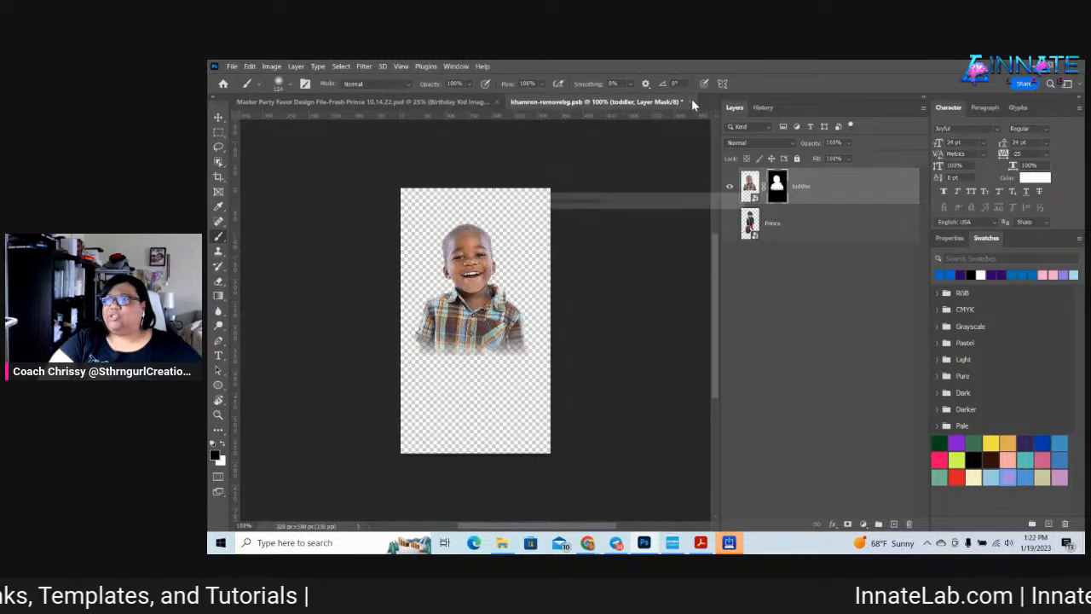
{"action": "left_click", "coordinate": [599, 247]}
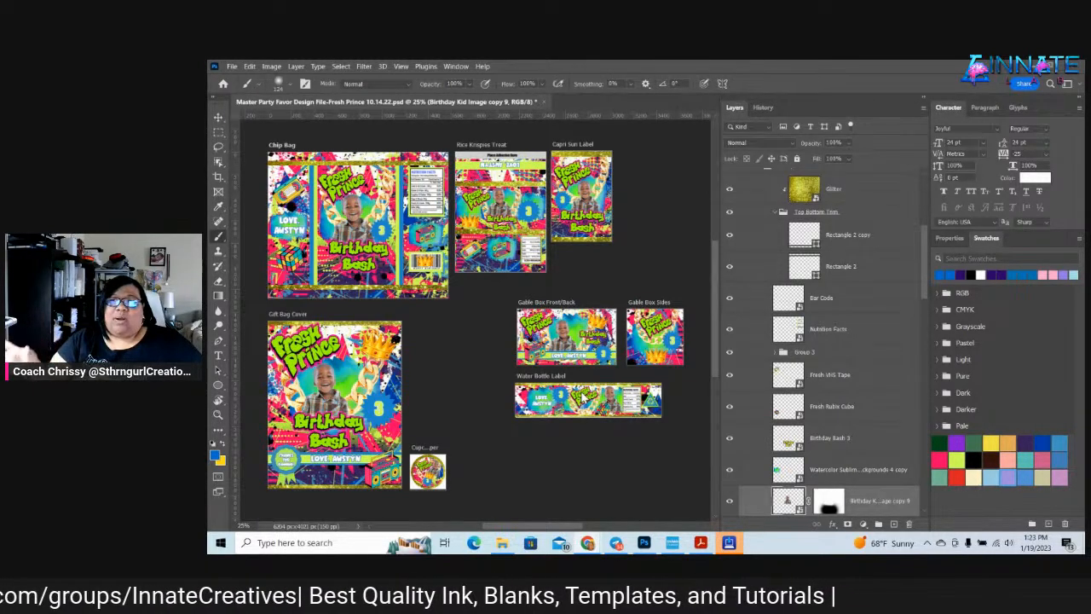
Start an Artboards to Files export and browse to the "01 2023" folder for its destination
{"action": "left_click", "coordinate": [232, 66]}
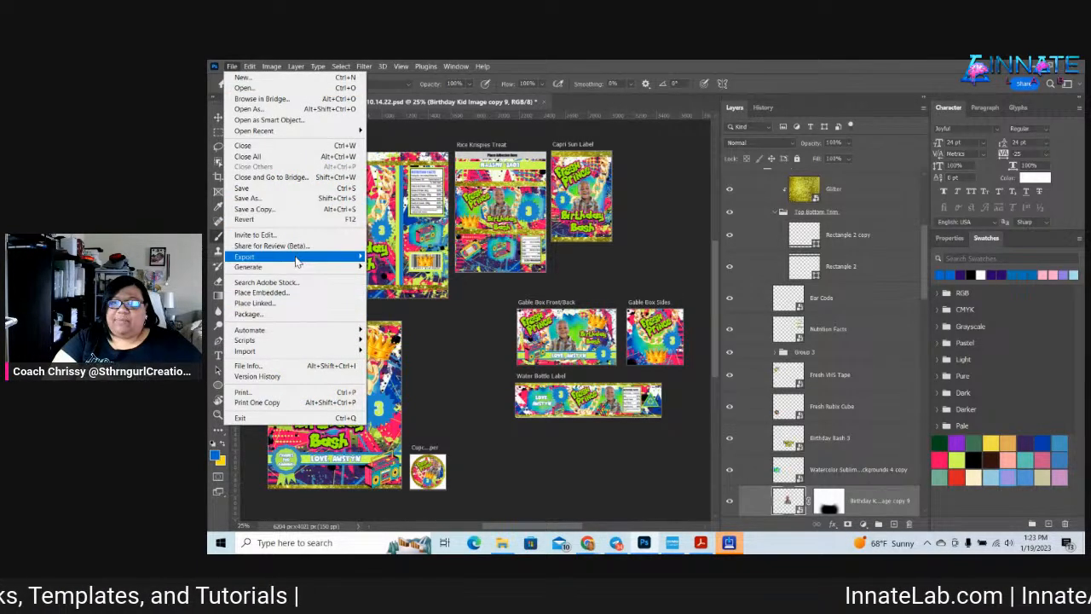
{"action": "mouse_move", "coordinate": [296, 261]}
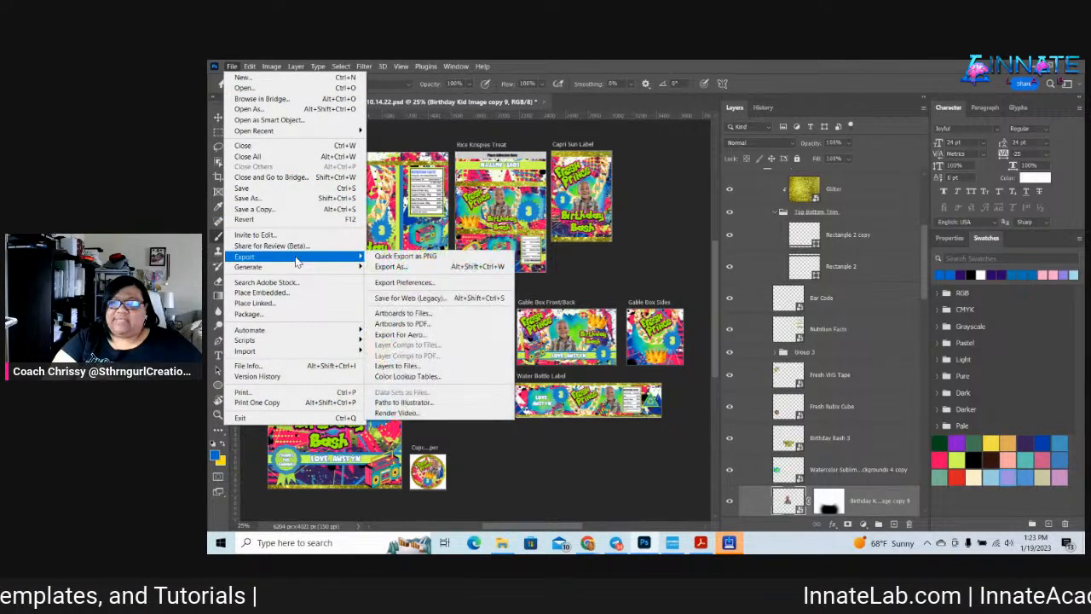
{"action": "left_click", "coordinate": [401, 314]}
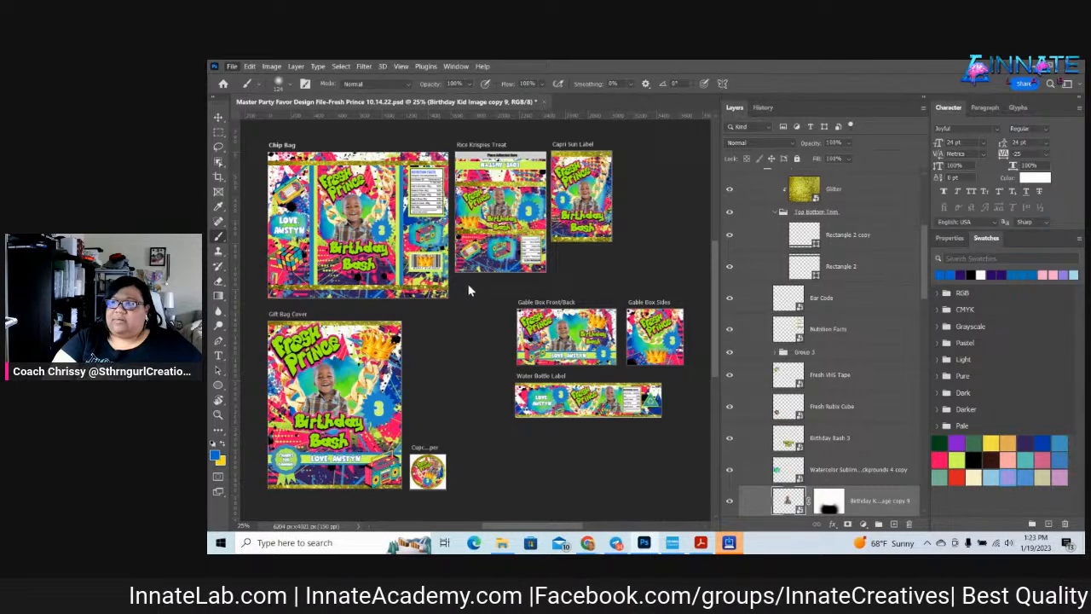
{"action": "left_click", "coordinate": [716, 153]}
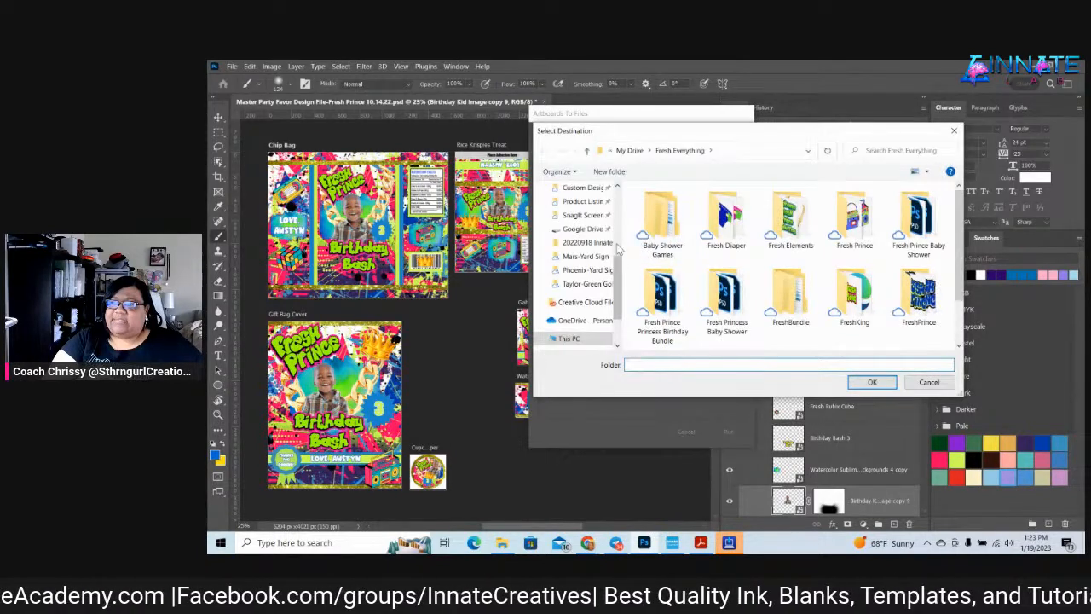
{"action": "scroll", "coordinate": [588, 230], "scroll_direction": "up", "scroll_amount": 3}
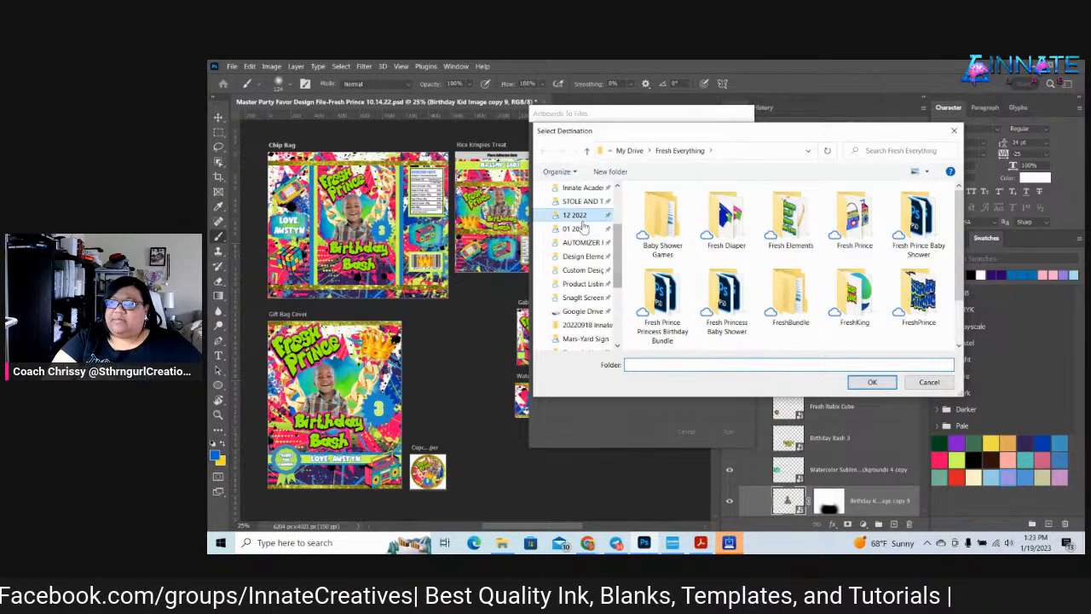
{"action": "left_click", "coordinate": [580, 216]}
{"action": "left_click", "coordinate": [583, 231]}
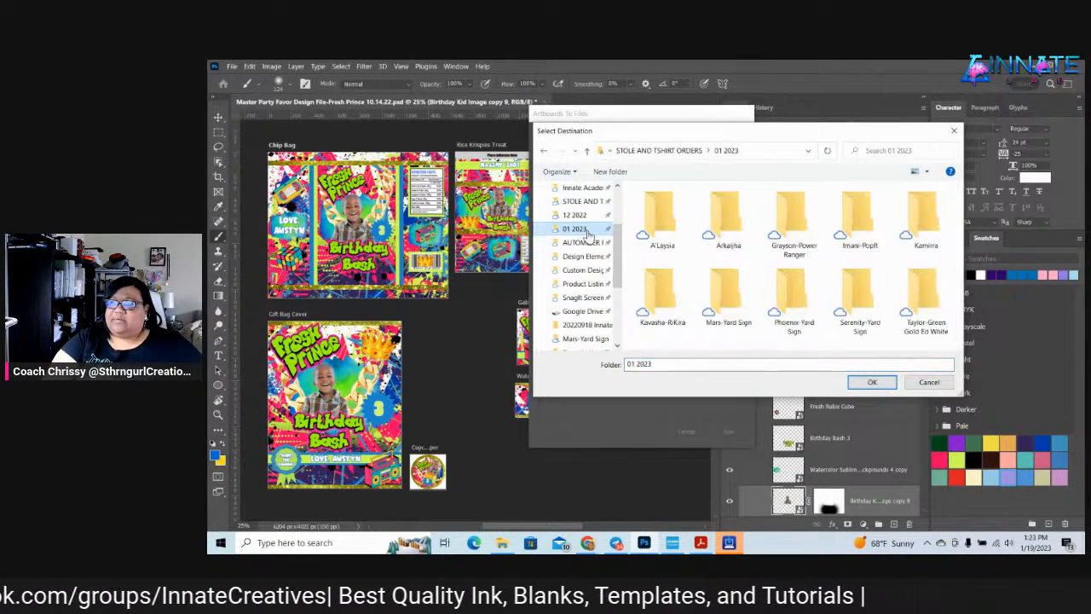
Create a new folder named with the child's first name plus "-Fresh Prince" and choose it as the export destination
{"action": "left_click", "coordinate": [610, 171]}
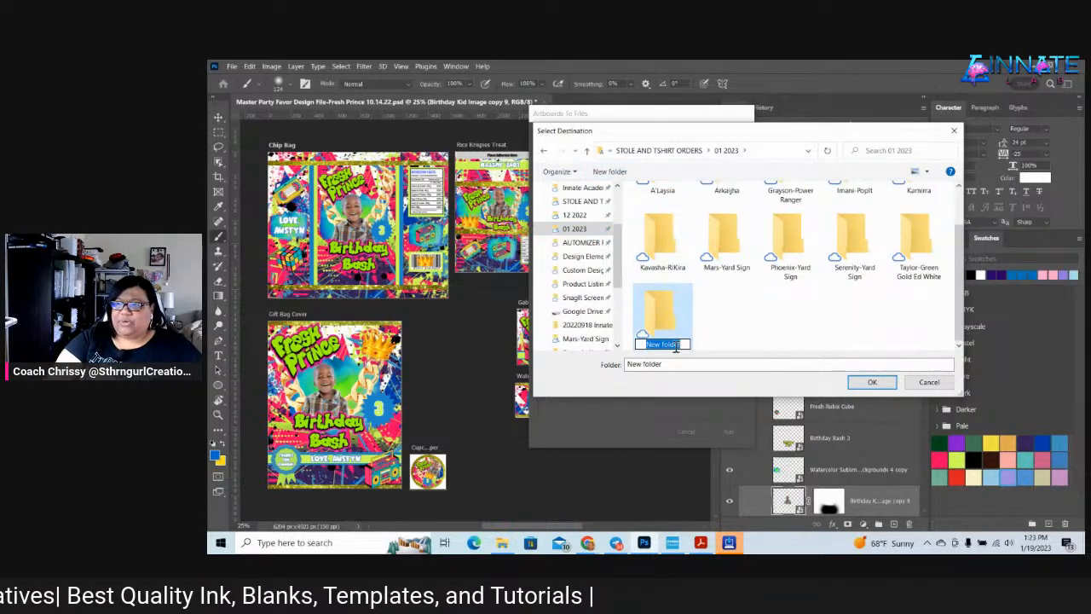
{"action": "type", "text": "Austyn-Fresh Prince"}
{"action": "key", "text": "Return"}
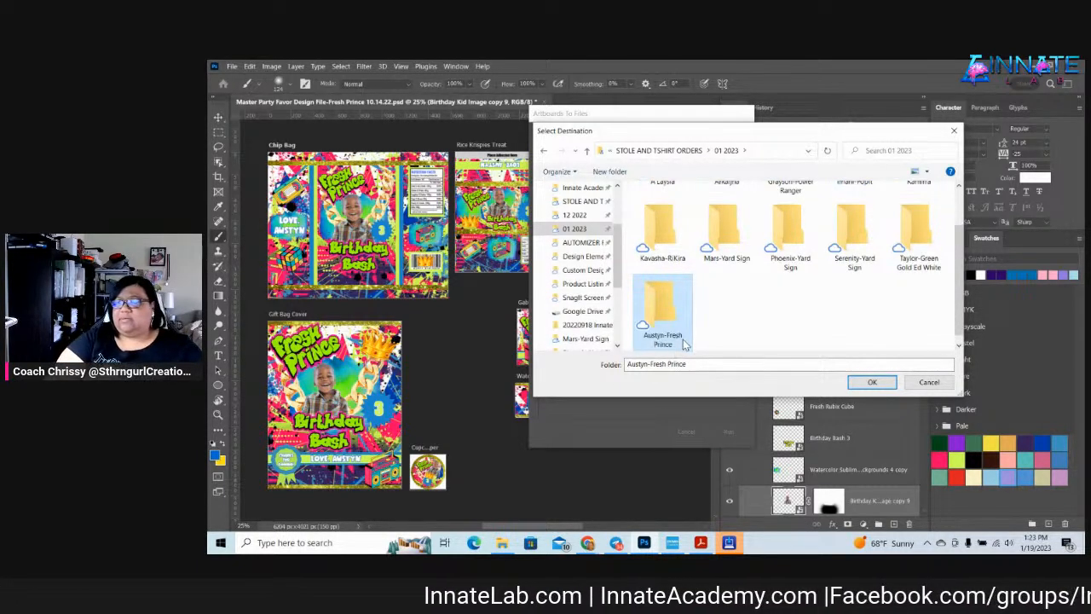
{"action": "double_click", "coordinate": [669, 317]}
{"action": "left_click", "coordinate": [872, 382]}
Replace the file name prefix with the child's first name and a hyphen, and run the JPEG export of the artboards
{"action": "left_click", "coordinate": [693, 186]}
{"action": "left_click_drag", "start_coordinate": [693, 185], "coordinate": [548, 193]}
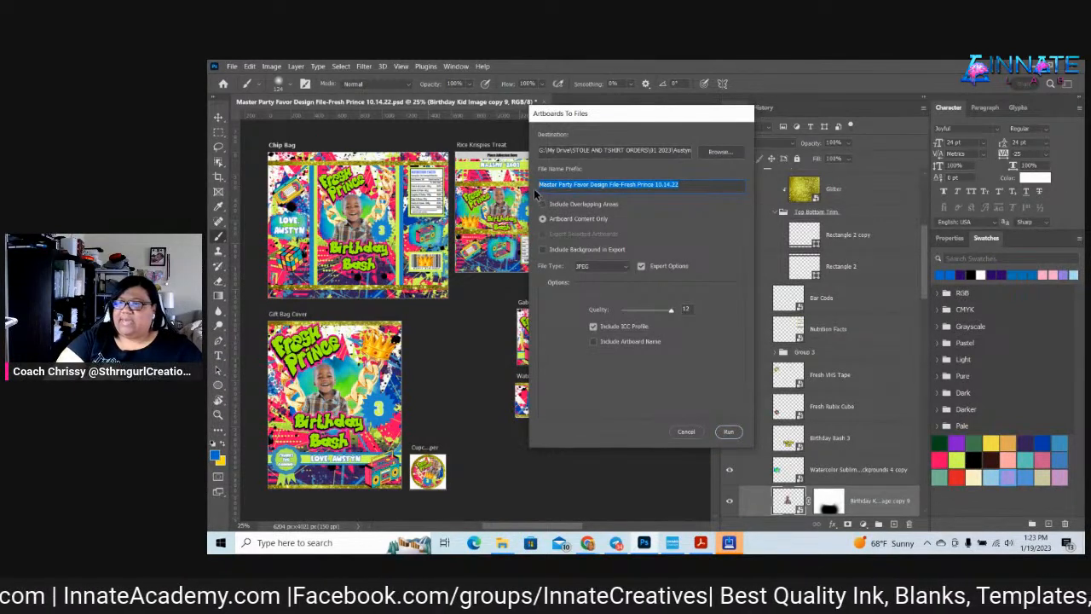
{"action": "type", "text": "Austyn-"}
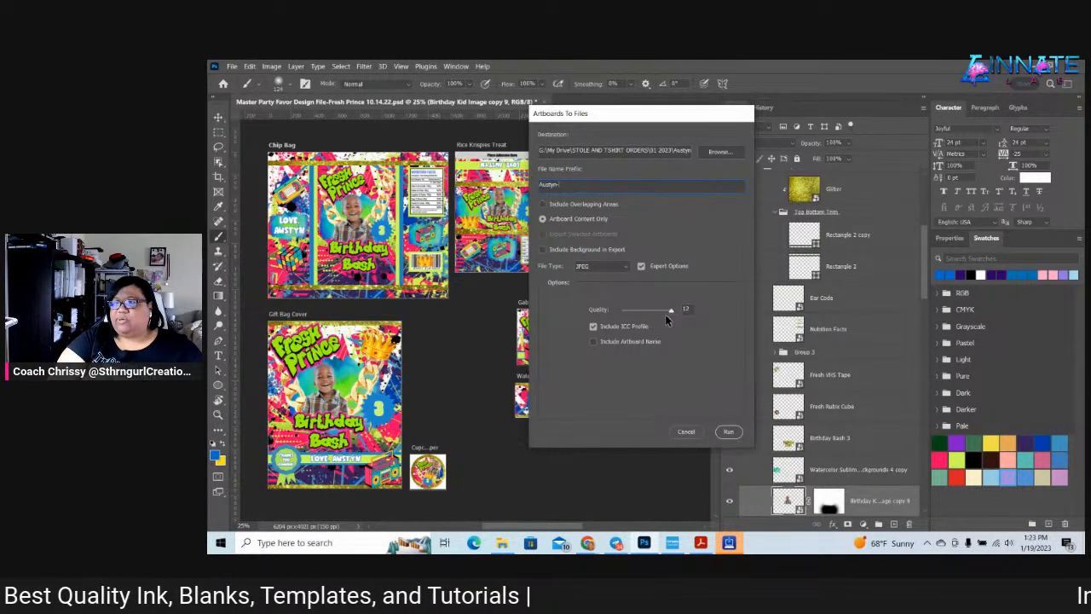
{"action": "left_click", "coordinate": [728, 433]}
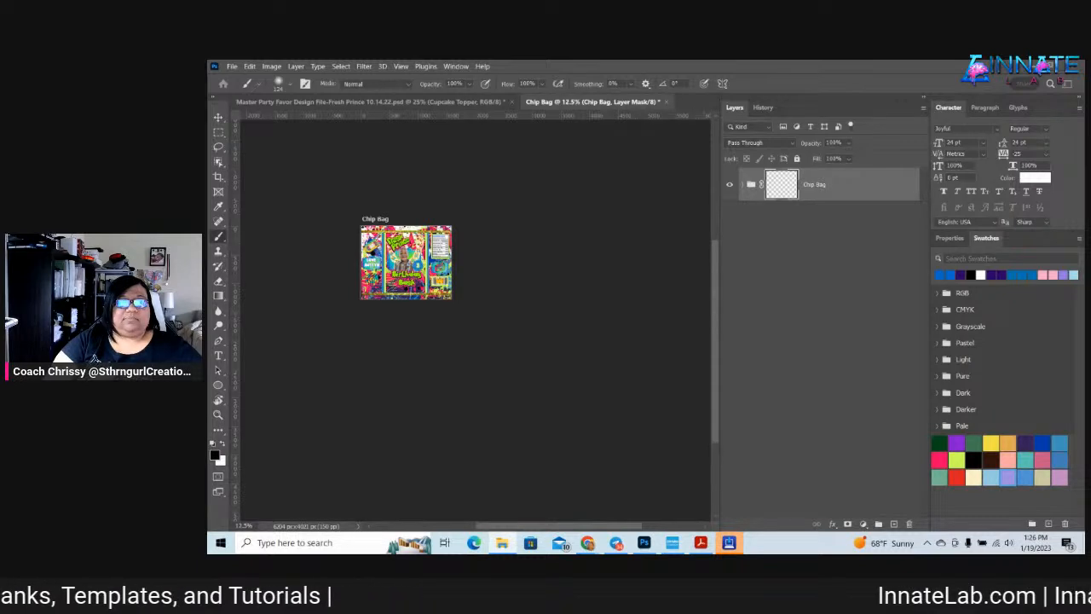
Switch to File Explorer and check the exported artboard images in the order's Fresh Prince folder
{"action": "left_click", "coordinate": [502, 542]}
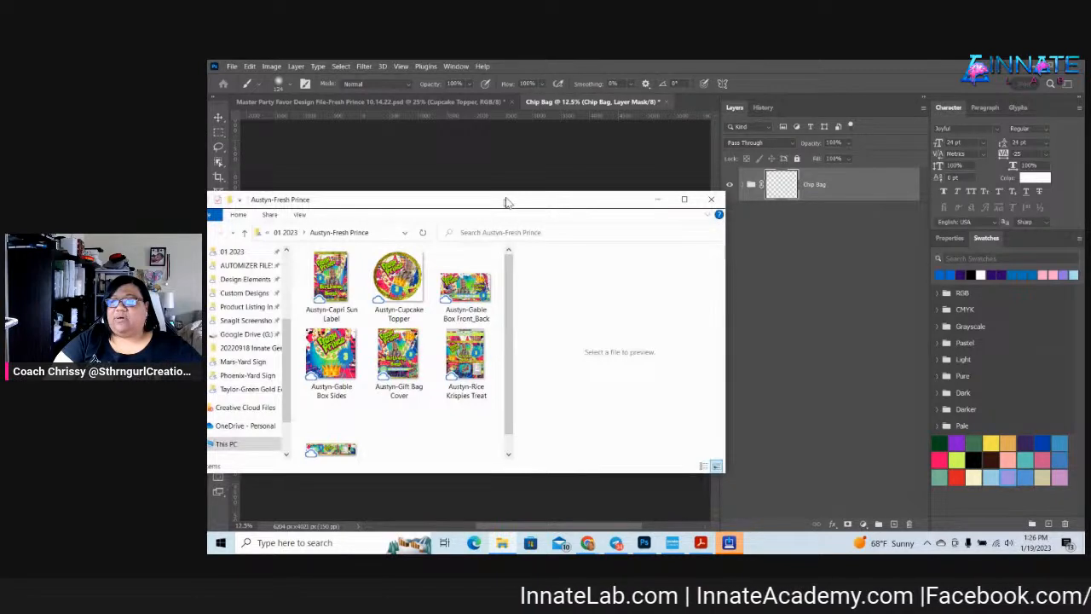
{"action": "left_click_drag", "start_coordinate": [505, 202], "coordinate": [583, 150]}
{"action": "scroll", "coordinate": [477, 324], "scroll_direction": "down", "scroll_amount": 1}
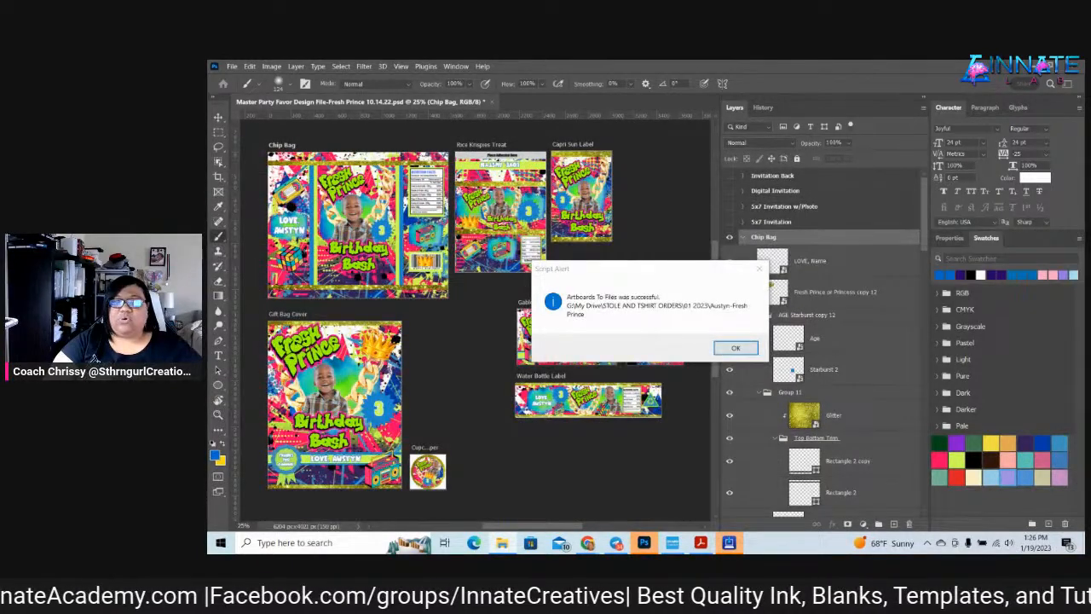
Dismiss the export message and review the exported artboard images in the order's Fresh Prince folder
{"action": "left_click", "coordinate": [720, 345]}
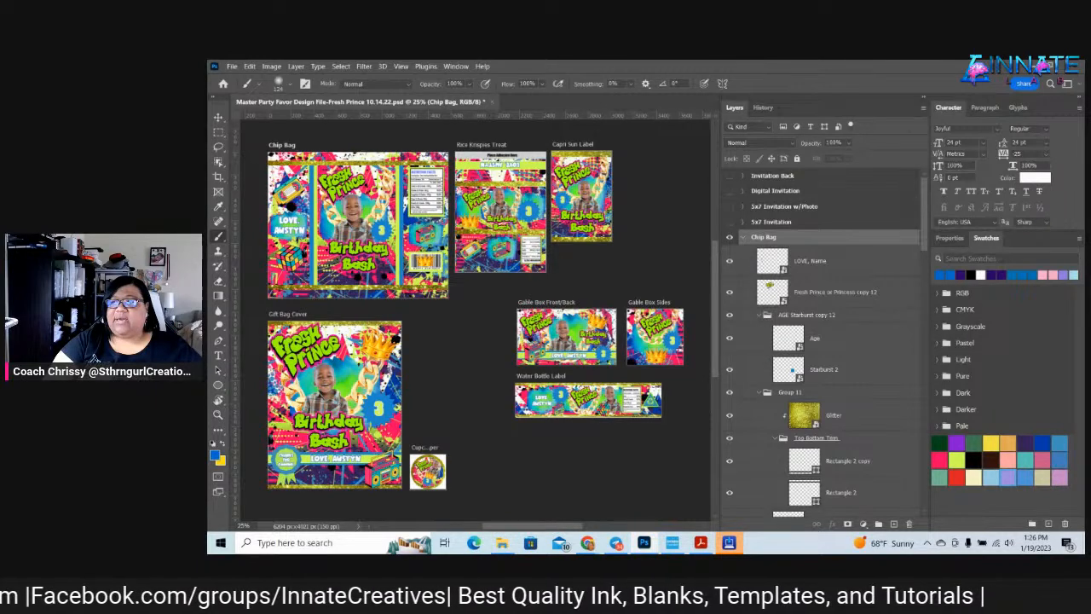
{"action": "left_click_drag", "start_coordinate": [209, 221], "coordinate": [399, 223]}
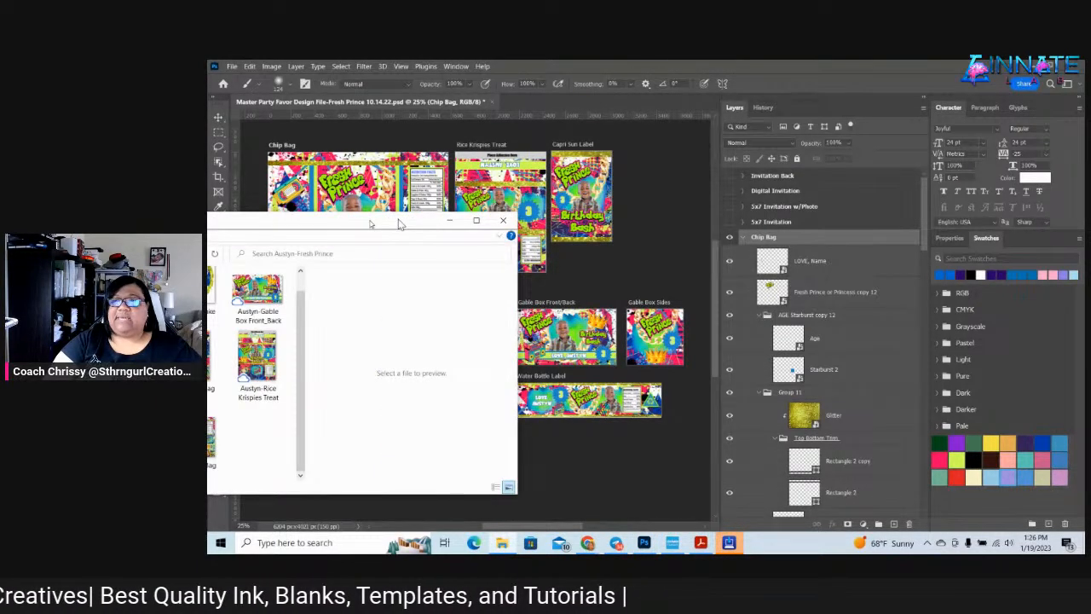
{"action": "left_click_drag", "start_coordinate": [397, 223], "coordinate": [723, 138]}
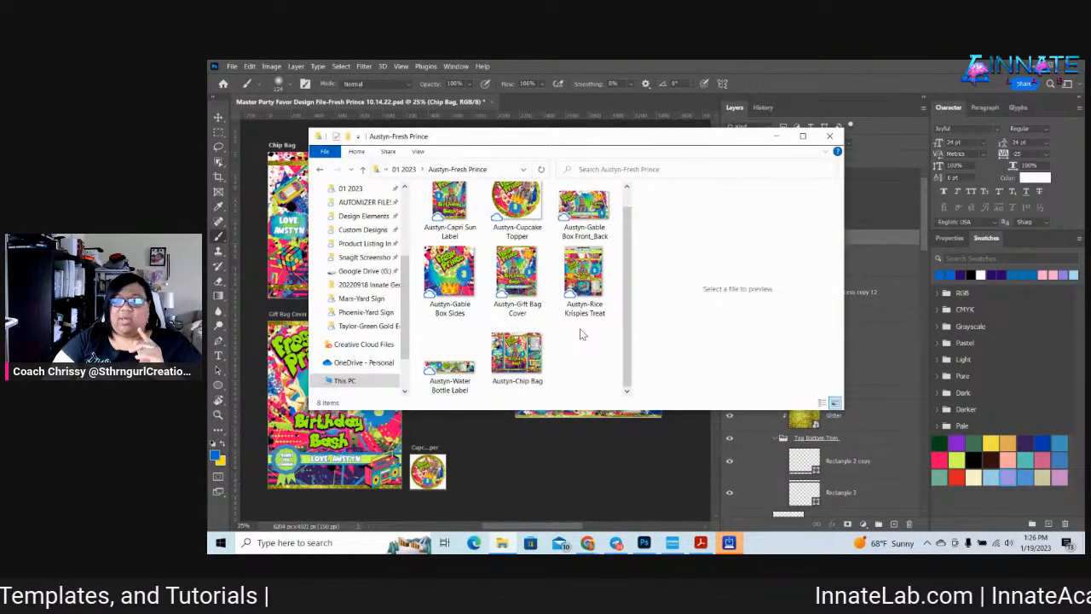
{"action": "left_click_drag", "start_coordinate": [581, 141], "coordinate": [269, 240]}
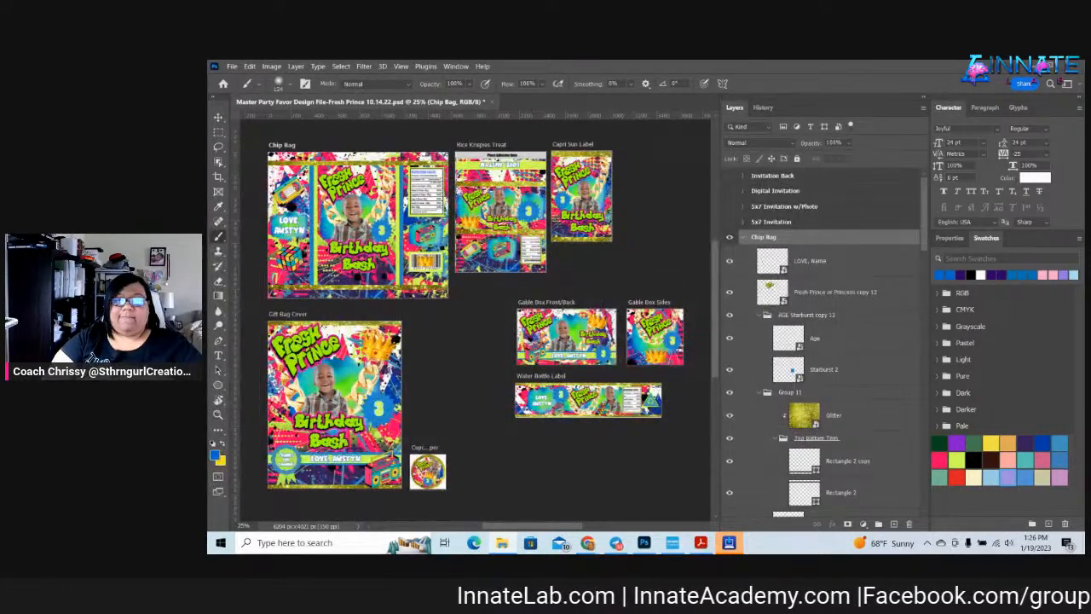
Open the Master Party Favor Print File from the Sthrngurl Creations folder
{"action": "left_click", "coordinate": [232, 67]}
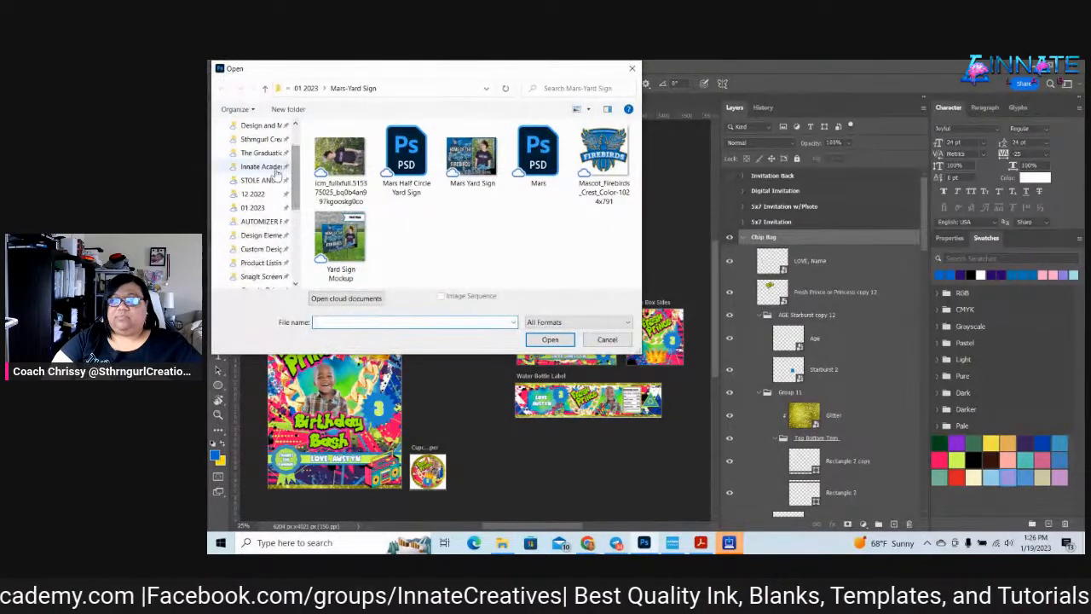
{"action": "left_click", "coordinate": [260, 139]}
{"action": "left_click_drag", "start_coordinate": [635, 136], "coordinate": [635, 228]}
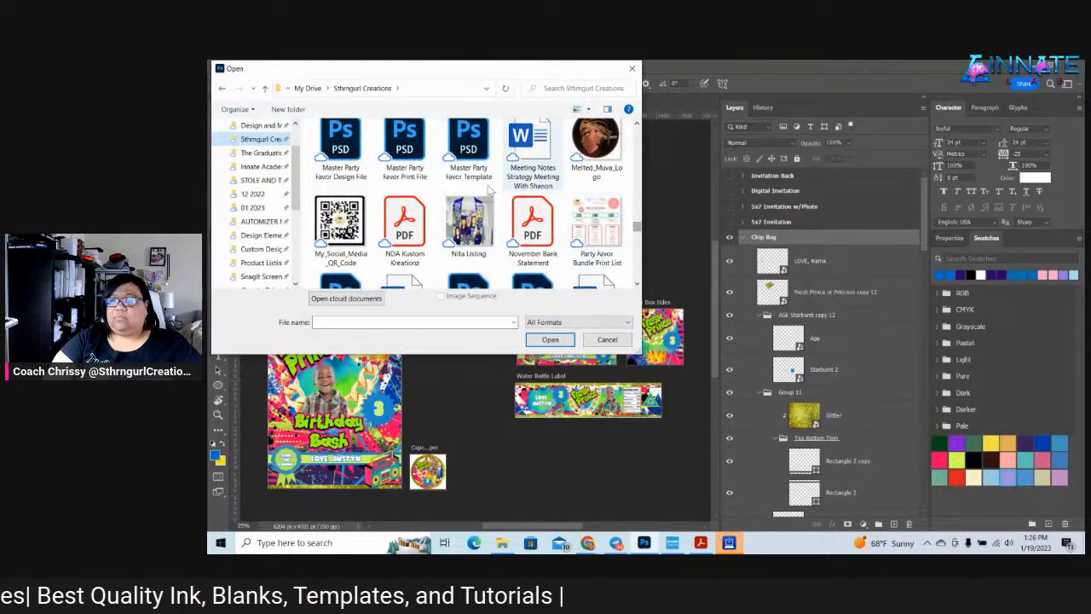
{"action": "double_click", "coordinate": [412, 156]}
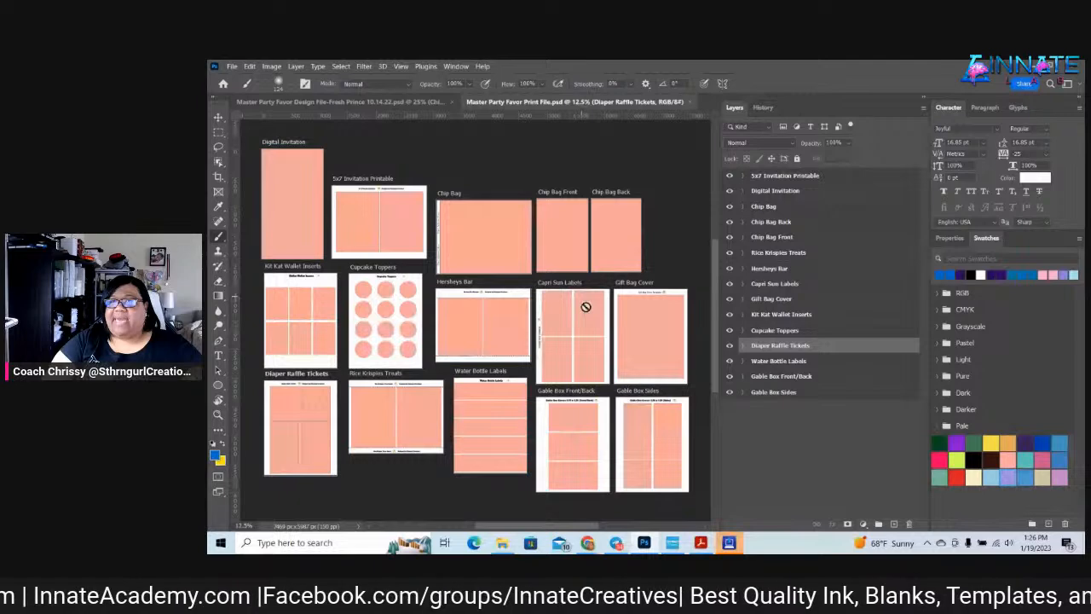
Hide the 5x7 Invitation Printable, Digital Invitation, Hersheys Bar, Kit Kat Wallet Inserts and Diaper Raffle Tickets artboards
{"action": "left_click", "coordinate": [219, 116]}
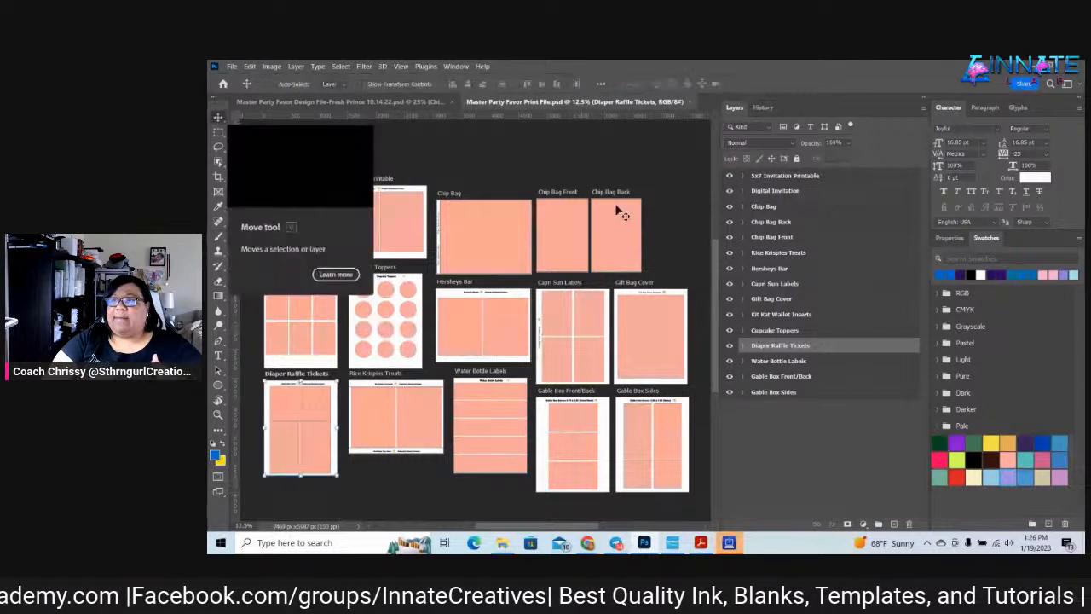
{"action": "left_click", "coordinate": [730, 176]}
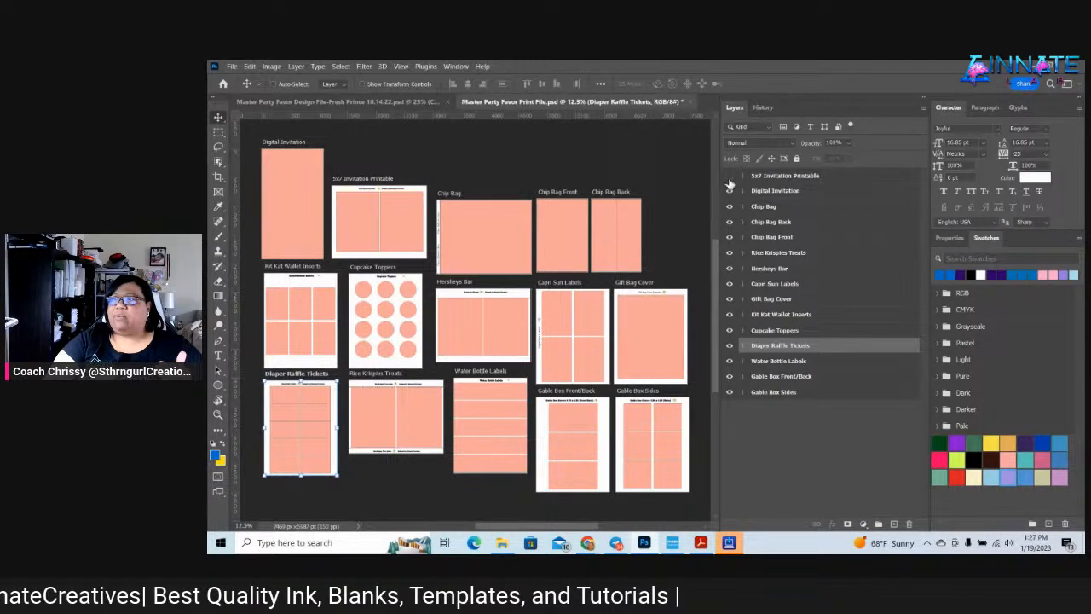
{"action": "left_click", "coordinate": [730, 190]}
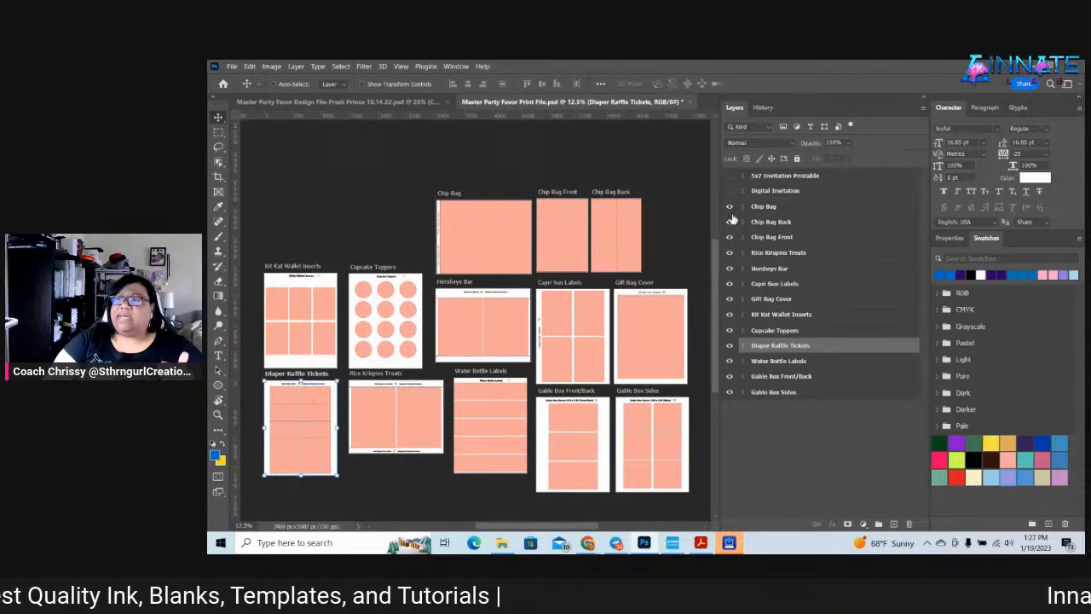
{"action": "left_click", "coordinate": [730, 269]}
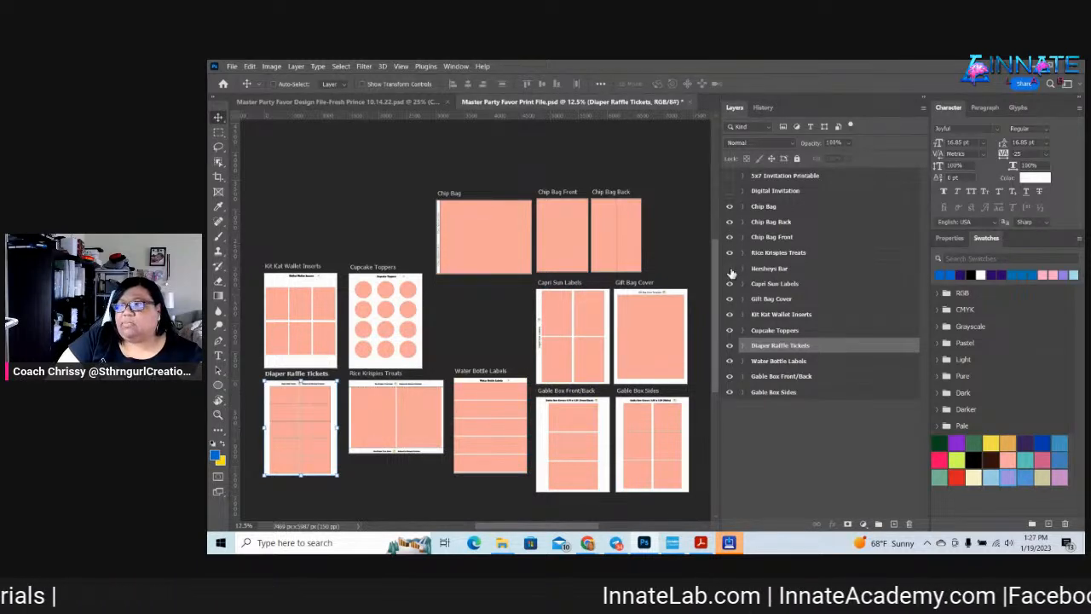
{"action": "left_click", "coordinate": [729, 314]}
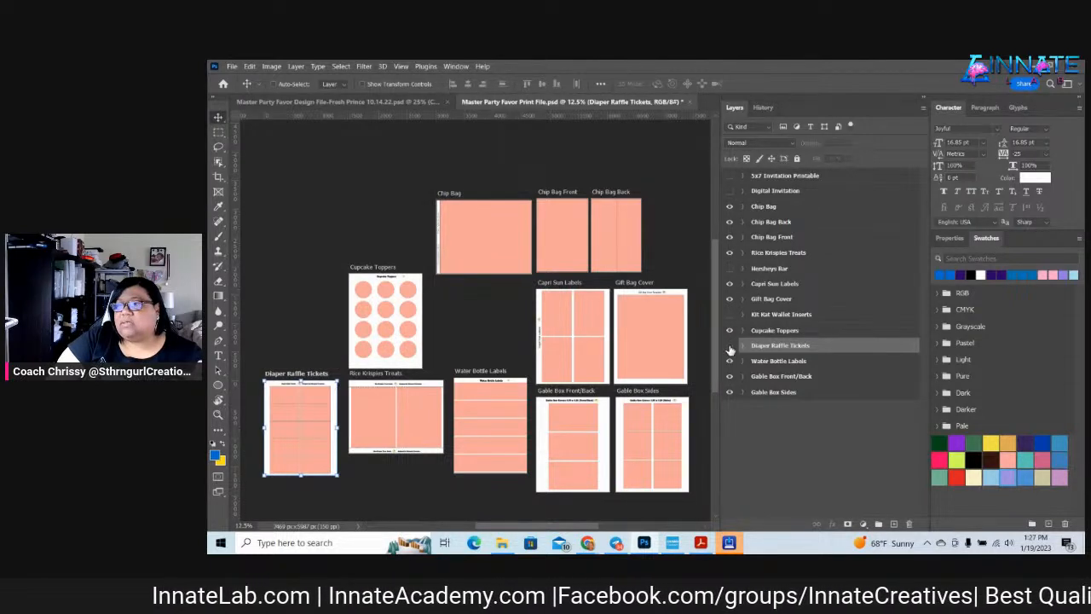
{"action": "left_click", "coordinate": [729, 345]}
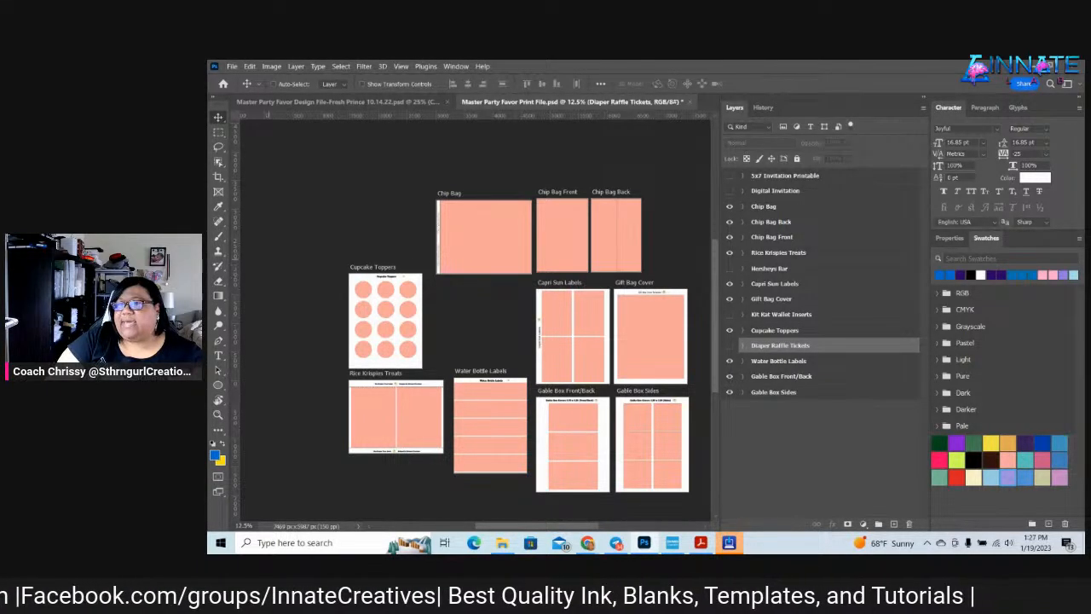
Open the contents of the Place Image Here smart object on the Chip Bag artboard
{"action": "right_click", "coordinate": [493, 224]}
{"action": "left_click", "coordinate": [524, 235]}
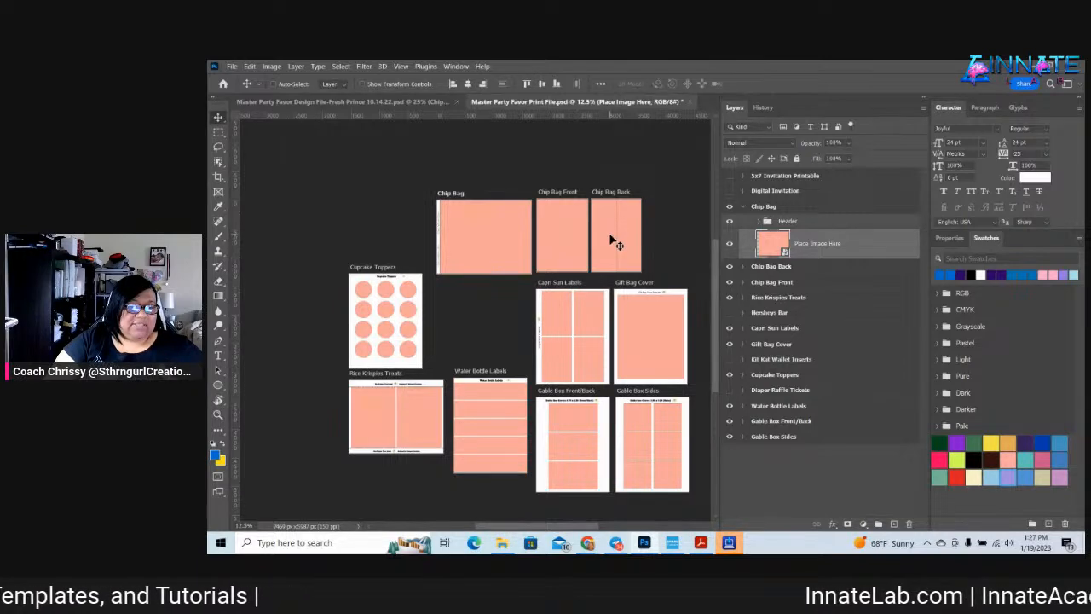
{"action": "double_click", "coordinate": [782, 247]}
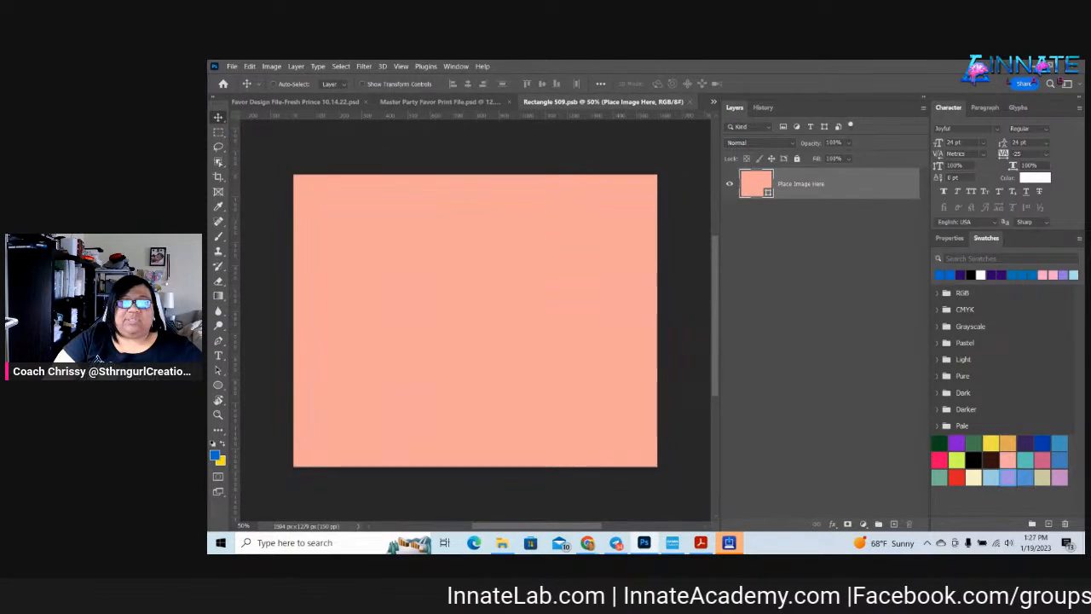
Place the exported Chip Bag image scaled to about 101% so it covers the canvas, and save and close the smart object
{"action": "left_click_drag", "start_coordinate": [300, 307], "coordinate": [439, 324]}
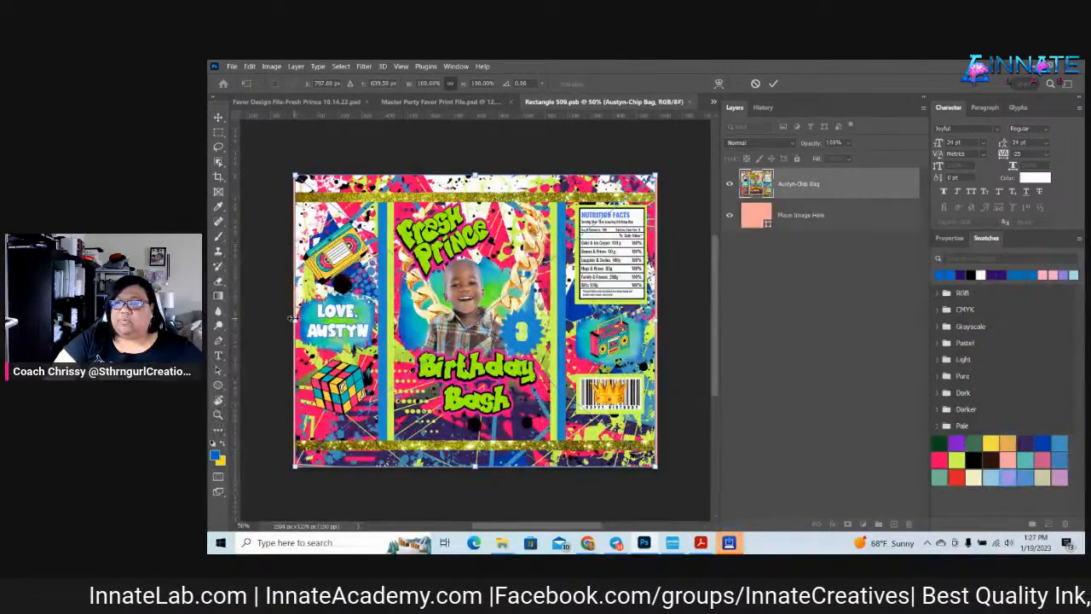
{"action": "left_click_drag", "start_coordinate": [292, 317], "coordinate": [290, 317]}
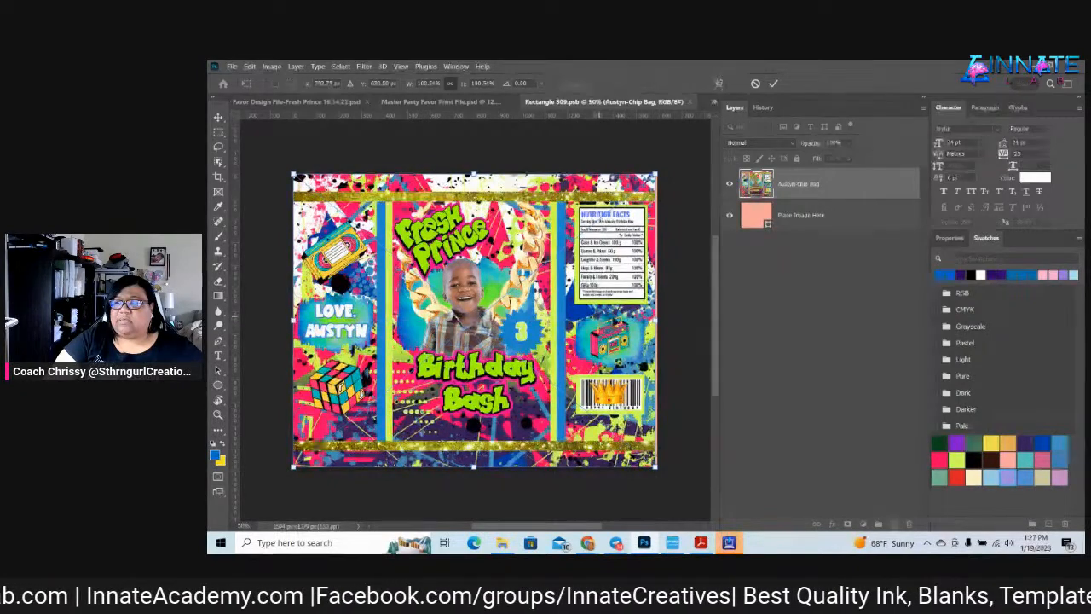
{"action": "left_click_drag", "start_coordinate": [659, 319], "coordinate": [661, 318]}
{"action": "left_click", "coordinate": [774, 82]}
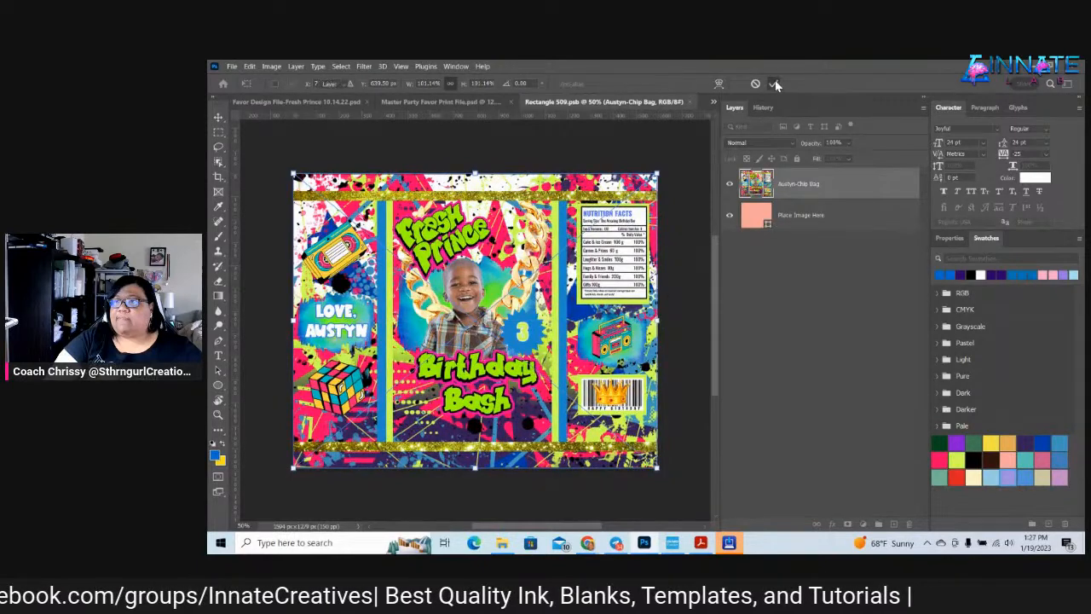
{"action": "left_click", "coordinate": [689, 102]}
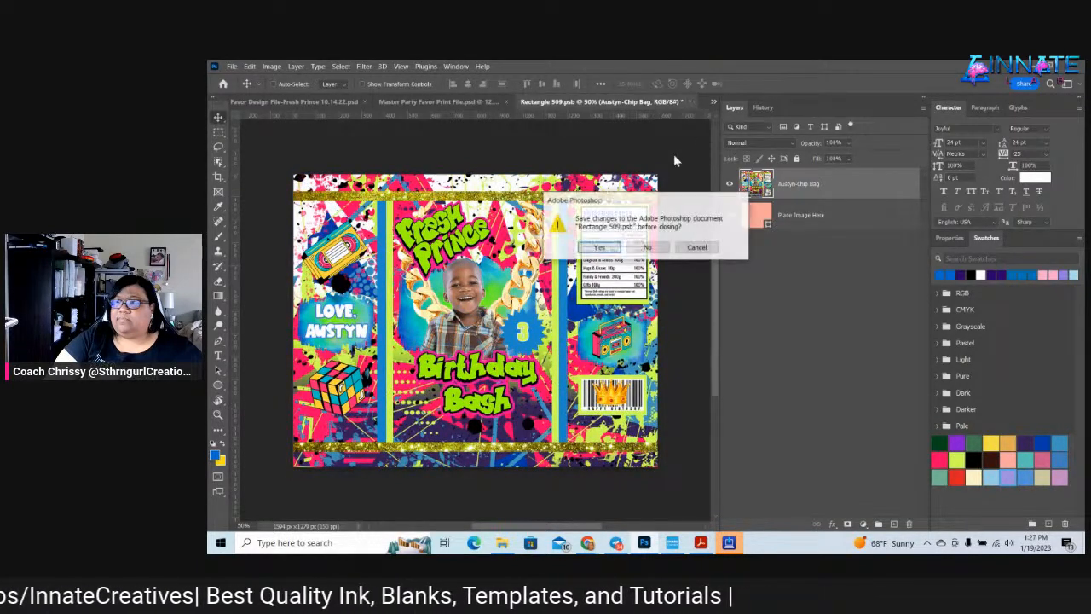
{"action": "left_click", "coordinate": [607, 251]}
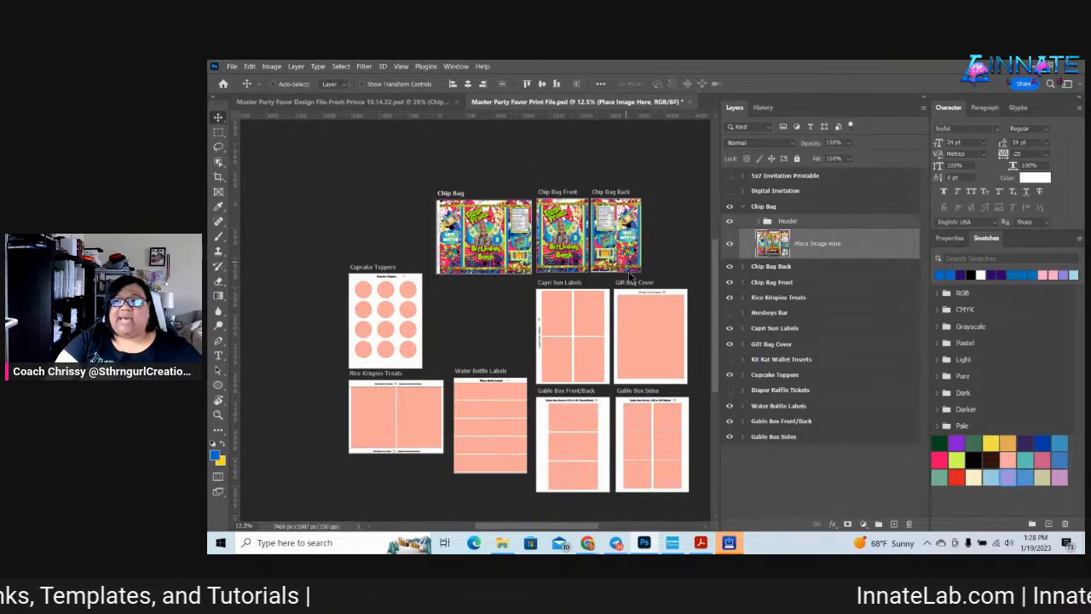
Place the exported Cupcake Topper image in the Cupcake Toppers artboard's Place Image Here smart object and clip it to the Topper 1 circle
{"action": "right_click", "coordinate": [369, 294]}
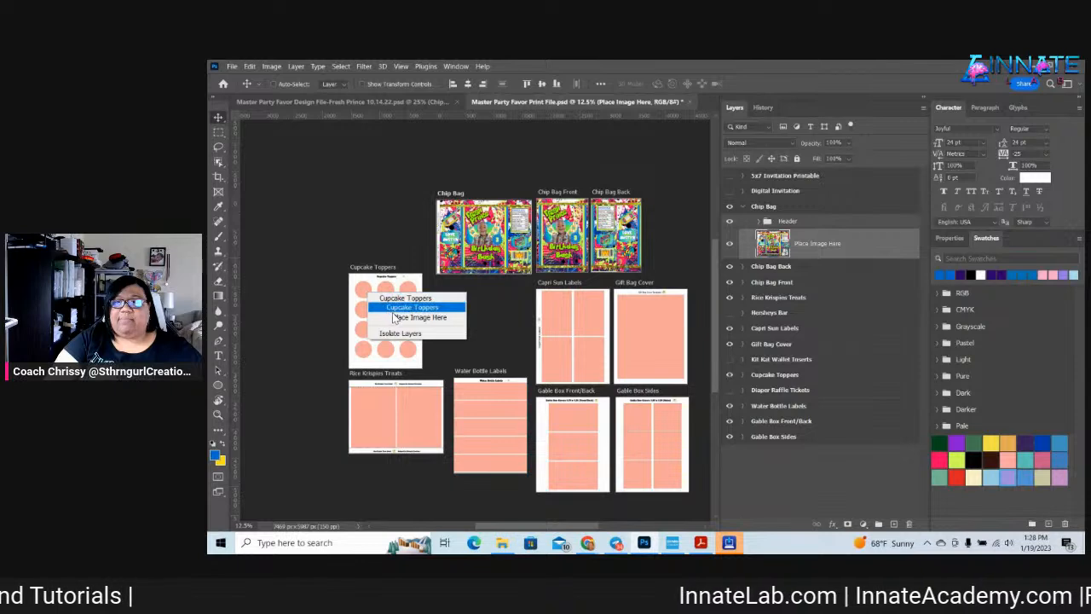
{"action": "left_click", "coordinate": [409, 317]}
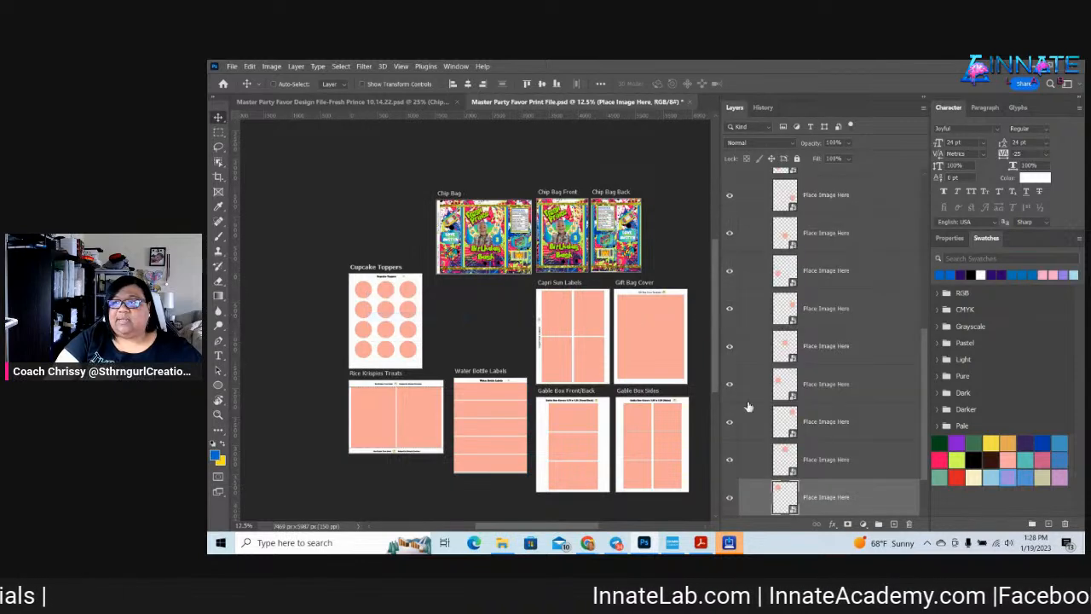
{"action": "double_click", "coordinate": [792, 509]}
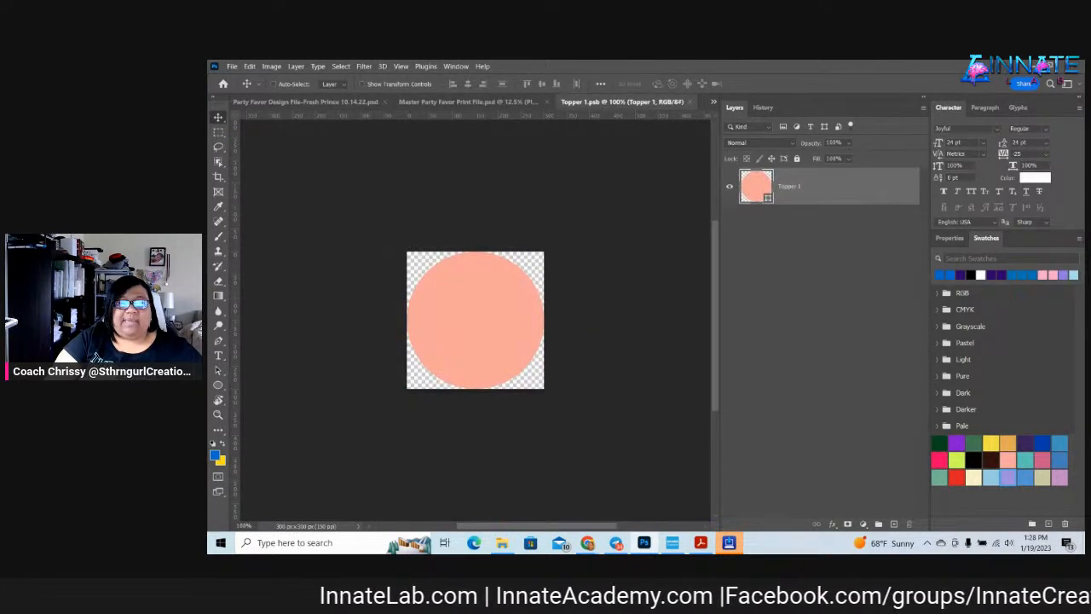
{"action": "left_click_drag", "start_coordinate": [467, 310], "coordinate": [480, 318]}
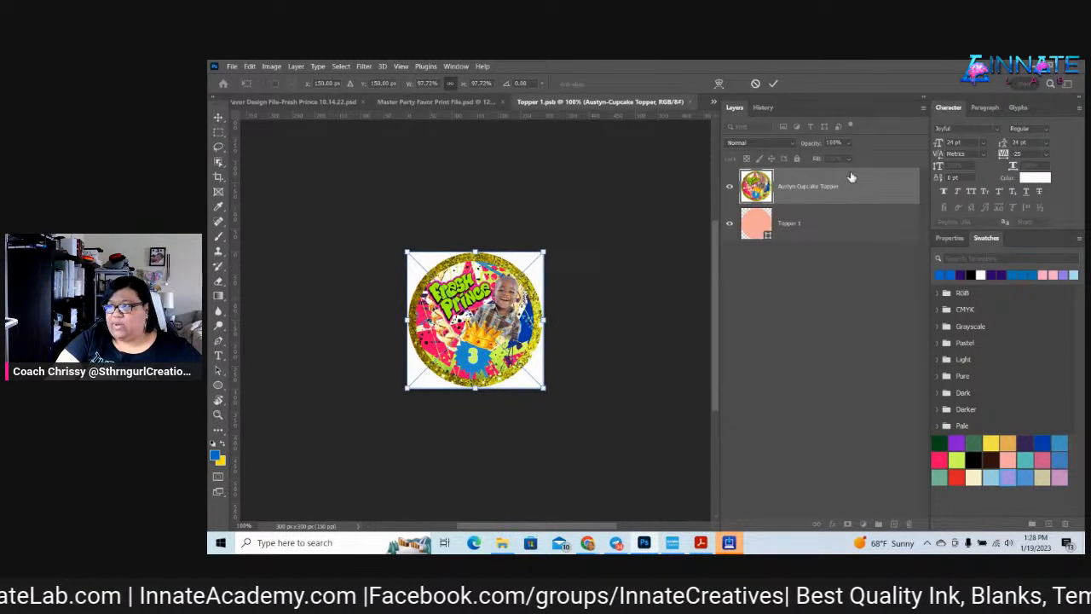
{"action": "key", "text": "Return"}
{"action": "right_click", "coordinate": [835, 180]}
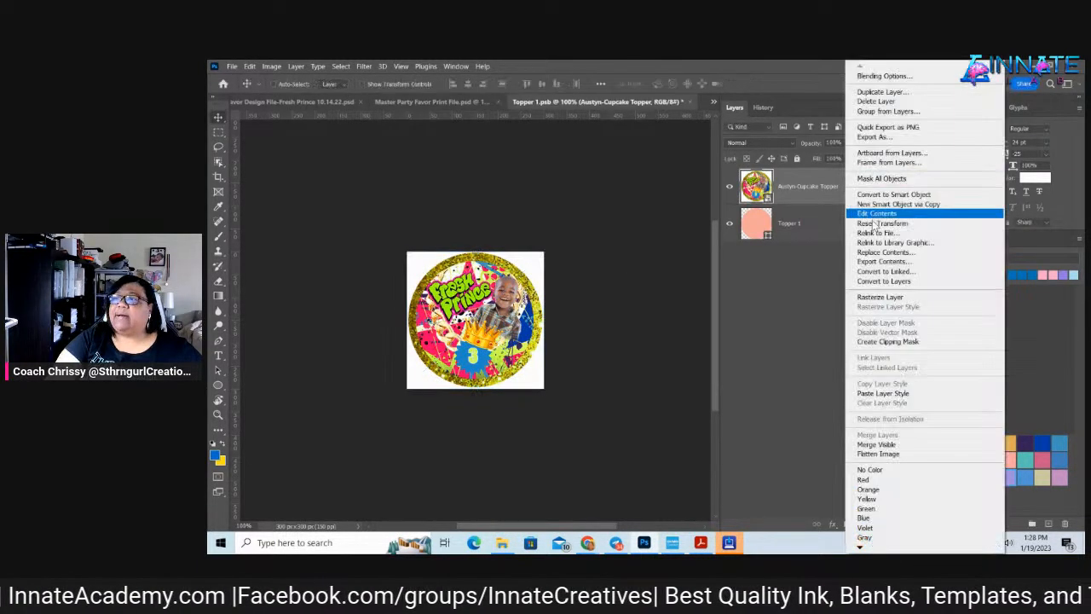
{"action": "left_click", "coordinate": [894, 342]}
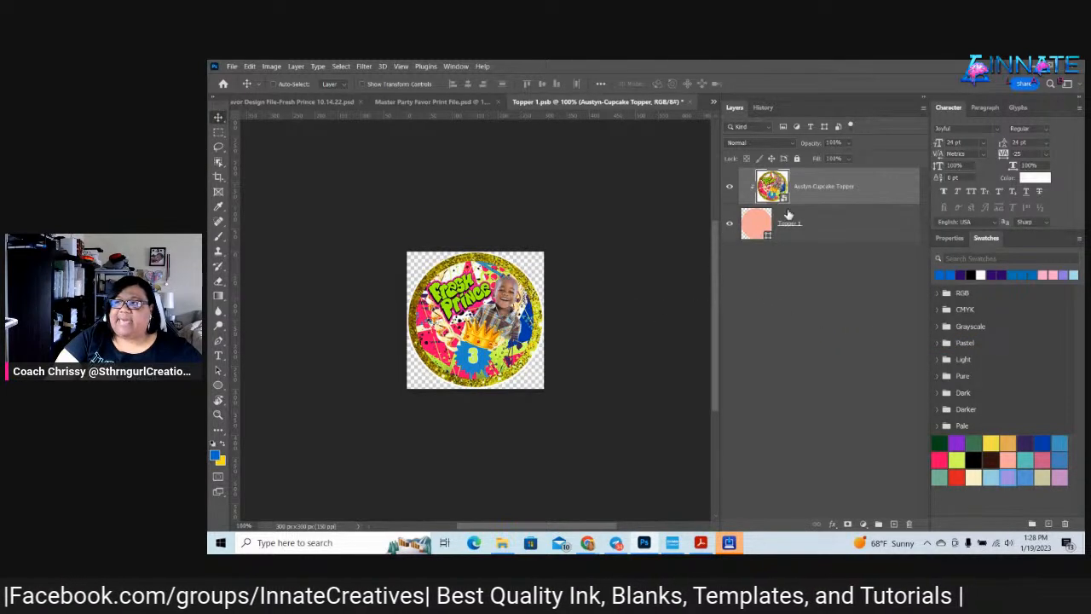
Enlarge the clipped topper image to about 106%, and save and close the smart object
{"action": "key", "text": "ctrl+t"}
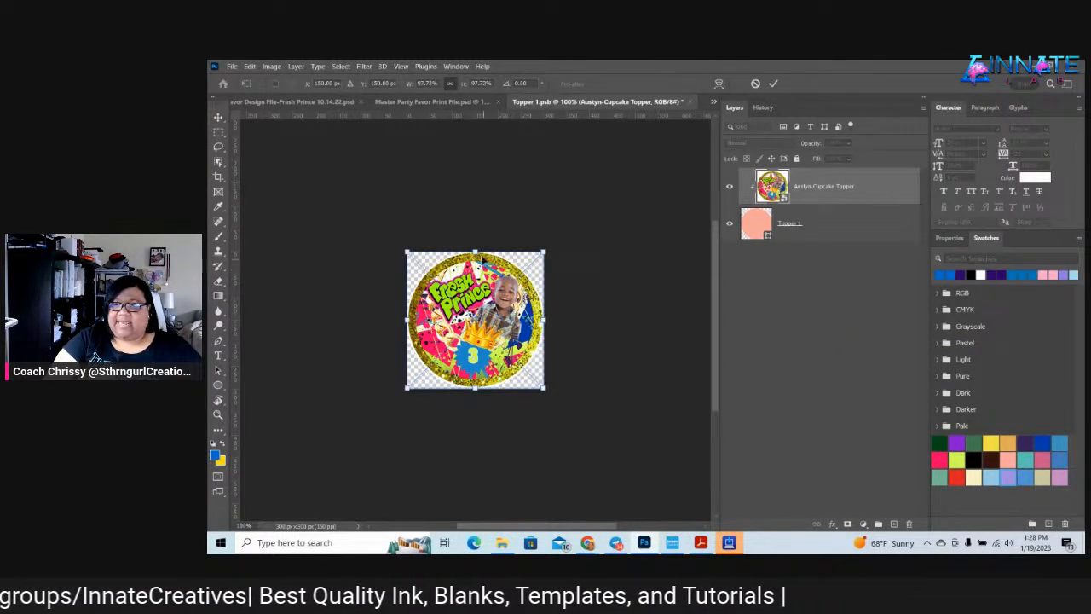
{"action": "left_click_drag", "start_coordinate": [475, 251], "coordinate": [479, 249]}
{"action": "left_click_drag", "start_coordinate": [474, 389], "coordinate": [475, 394]}
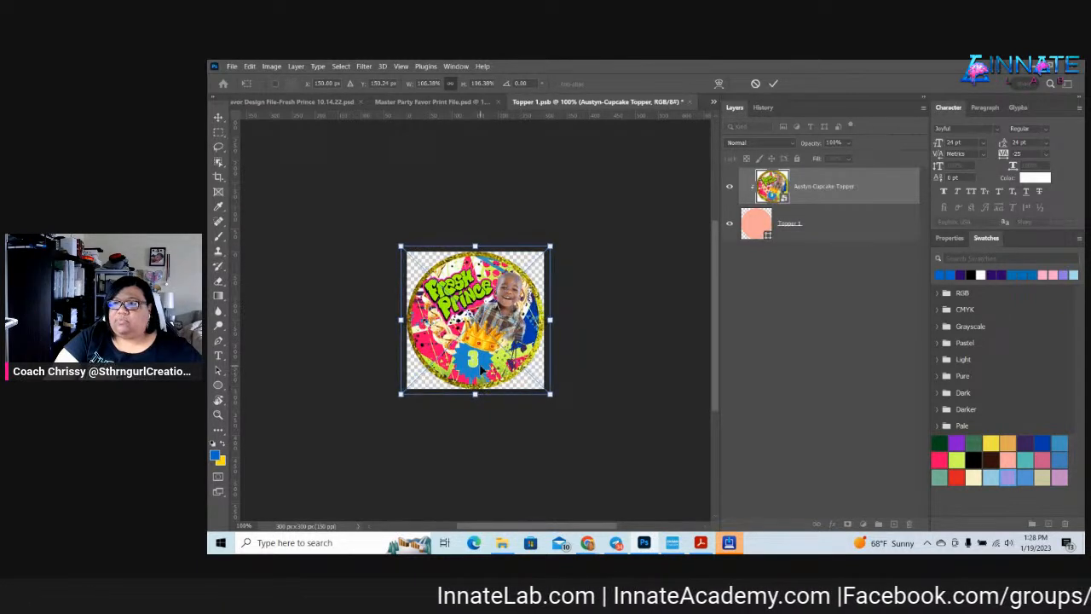
{"action": "key", "text": "Return"}
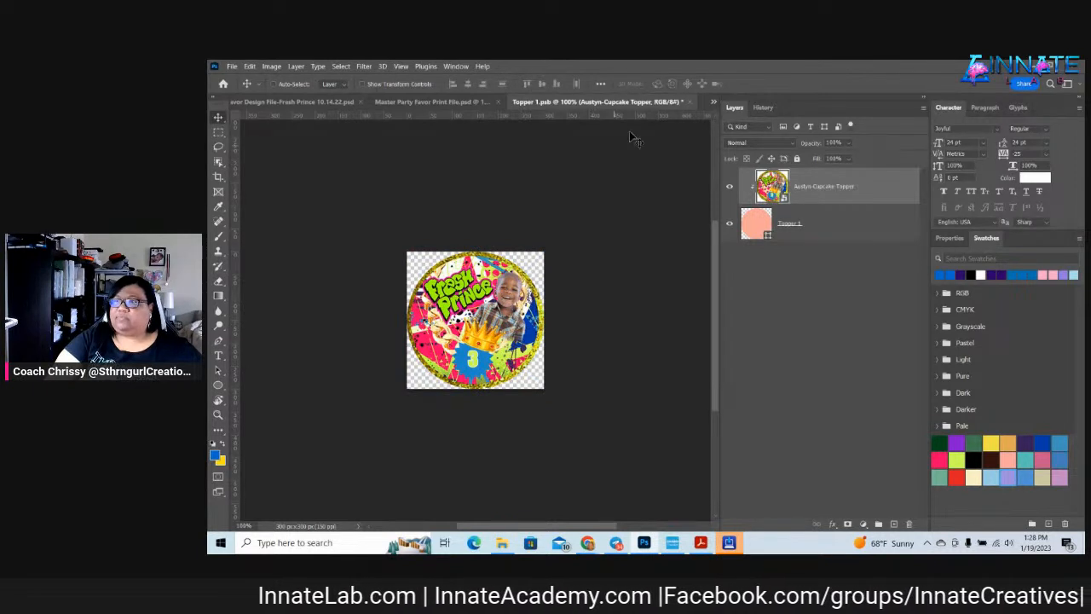
{"action": "left_click", "coordinate": [681, 102]}
{"action": "left_click", "coordinate": [601, 249]}
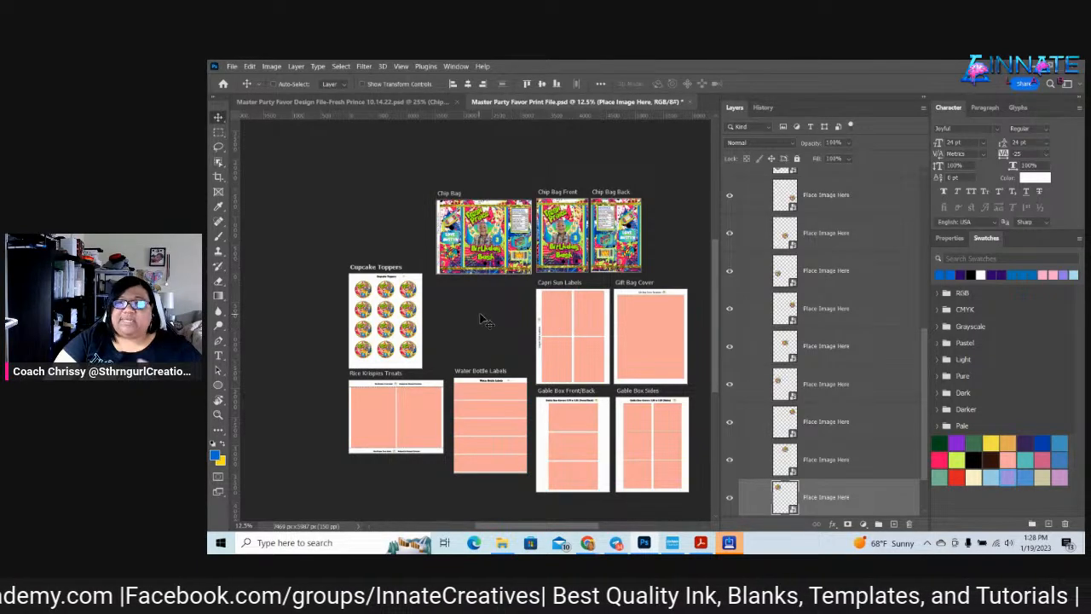
Open the Place Capri Sun Here smart object on the Capri Sun Labels artboard and place the exported Capri Sun Label image in it
{"action": "right_click", "coordinate": [540, 314]}
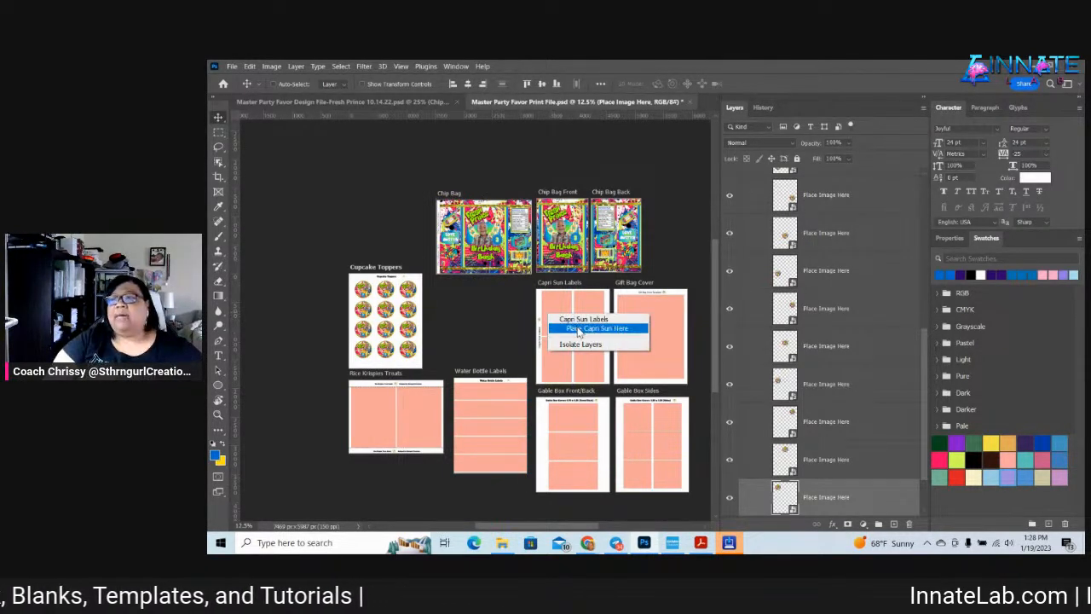
{"action": "left_click", "coordinate": [577, 329]}
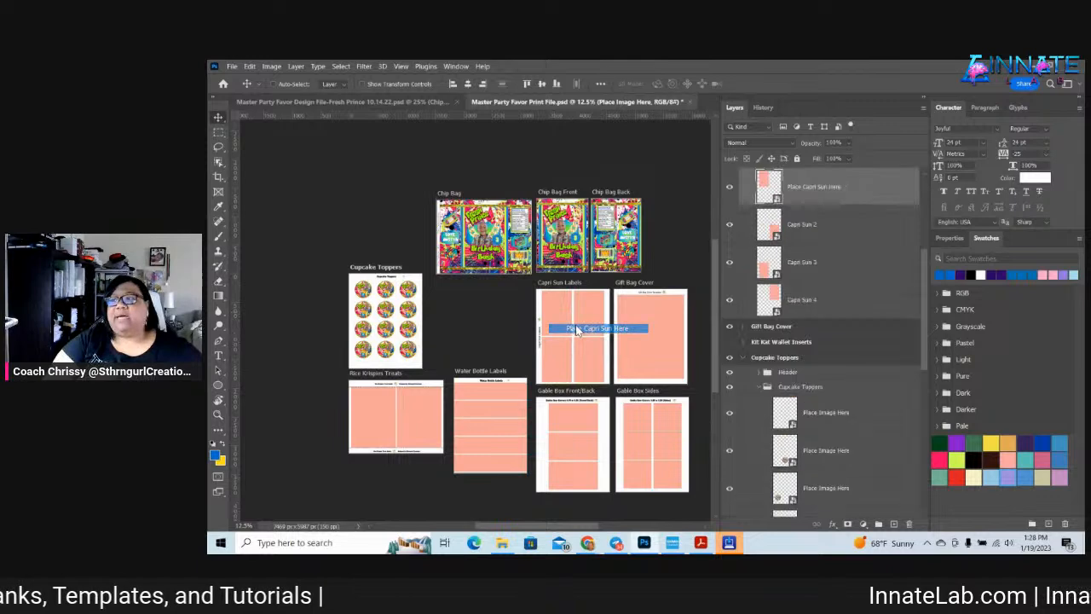
{"action": "double_click", "coordinate": [776, 197]}
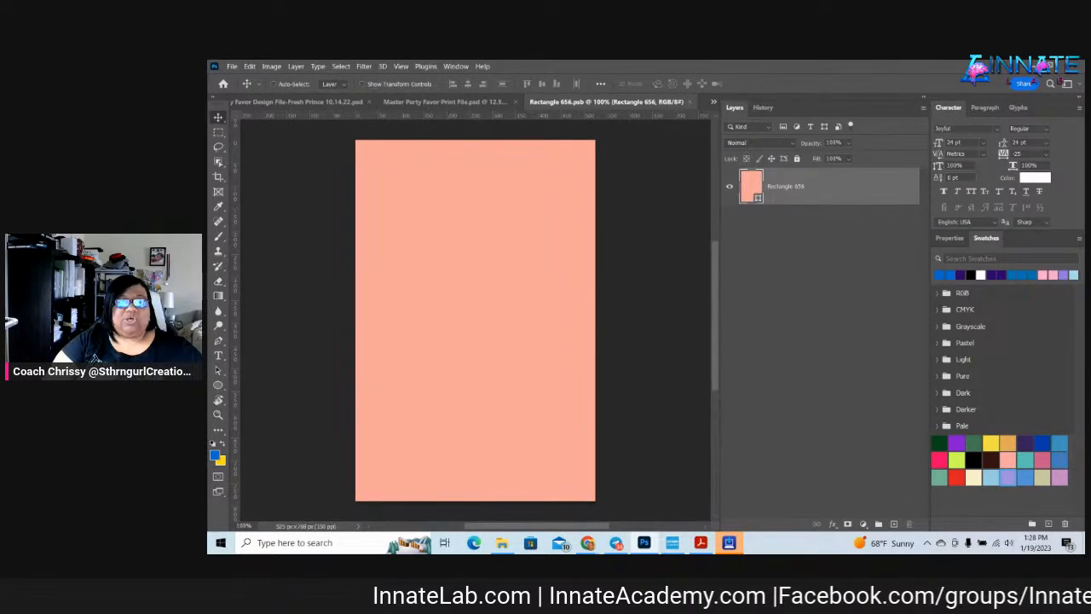
{"action": "left_click_drag", "start_coordinate": [716, 363], "coordinate": [509, 358]}
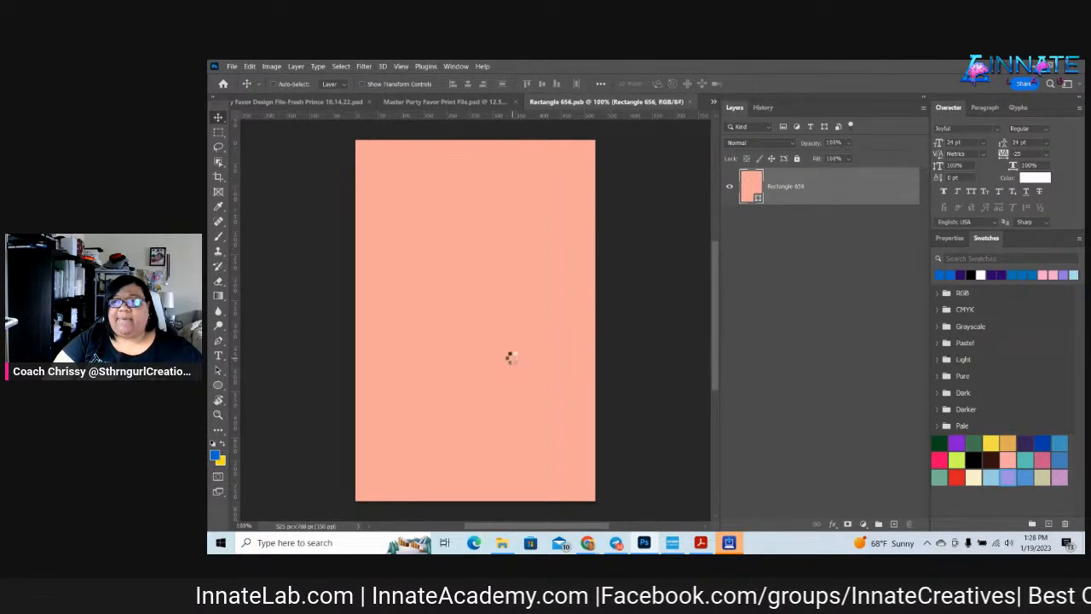
{"action": "key", "text": "Return"}
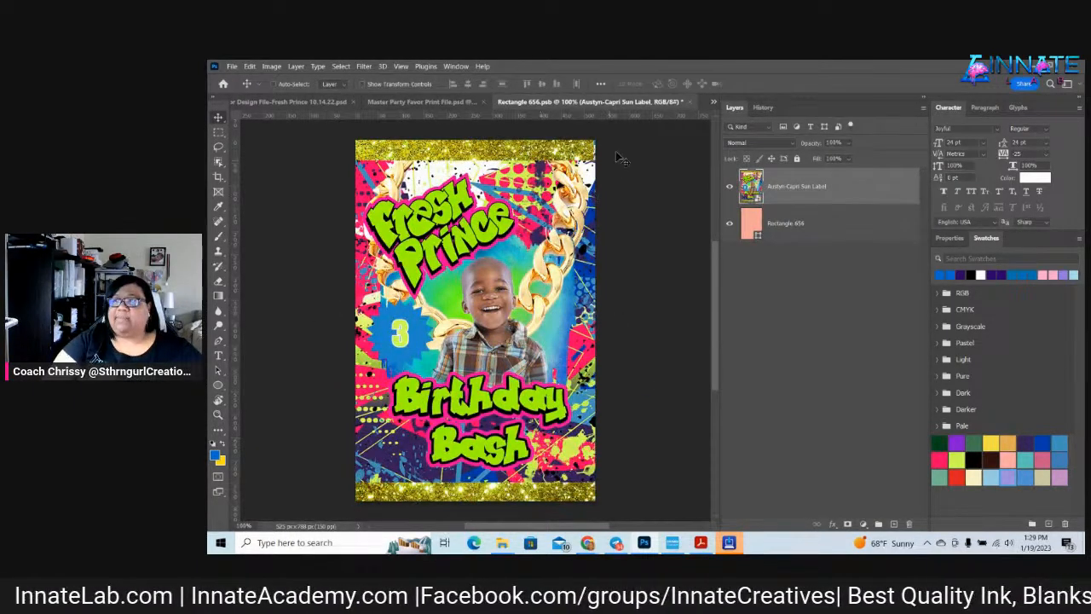
Save and close the Capri Sun label smart object, and review the artboards in the design file before returning to the print file
{"action": "left_click", "coordinate": [682, 101]}
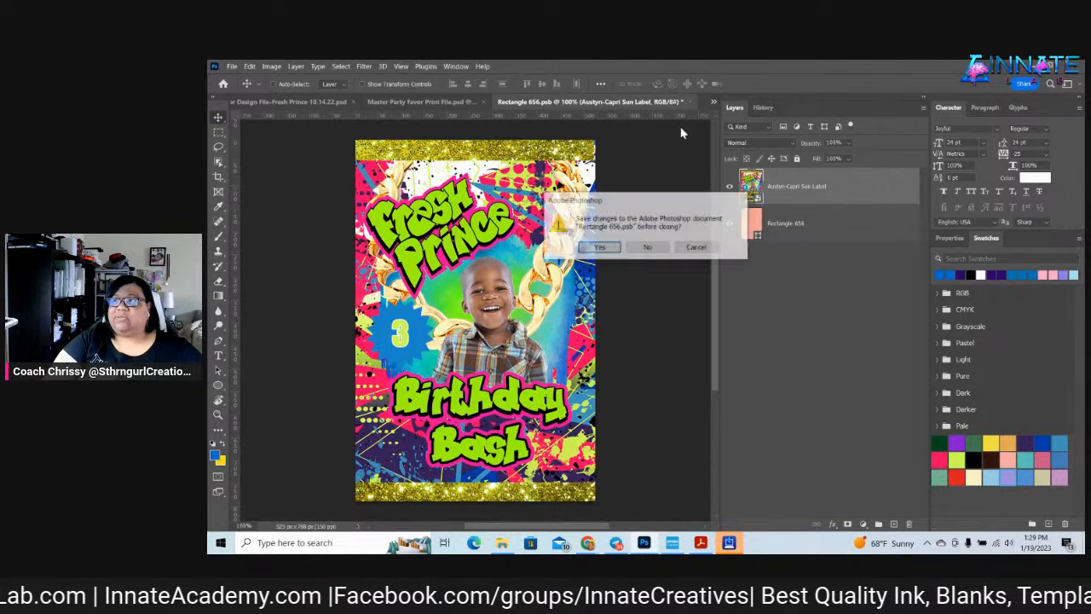
{"action": "left_click", "coordinate": [607, 248]}
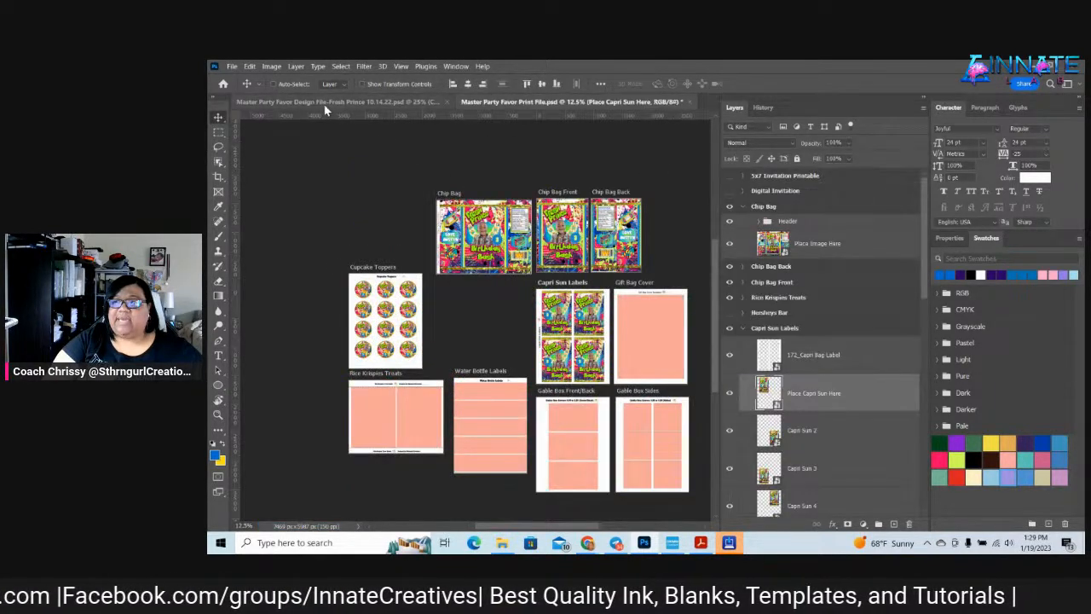
{"action": "left_click", "coordinate": [321, 104]}
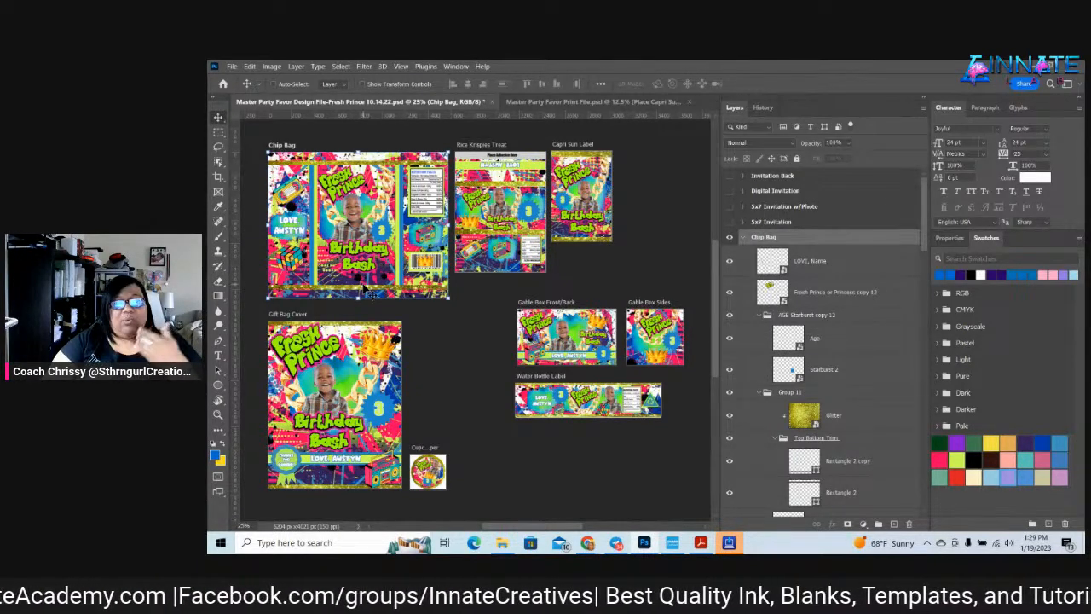
{"action": "left_click", "coordinate": [596, 102]}
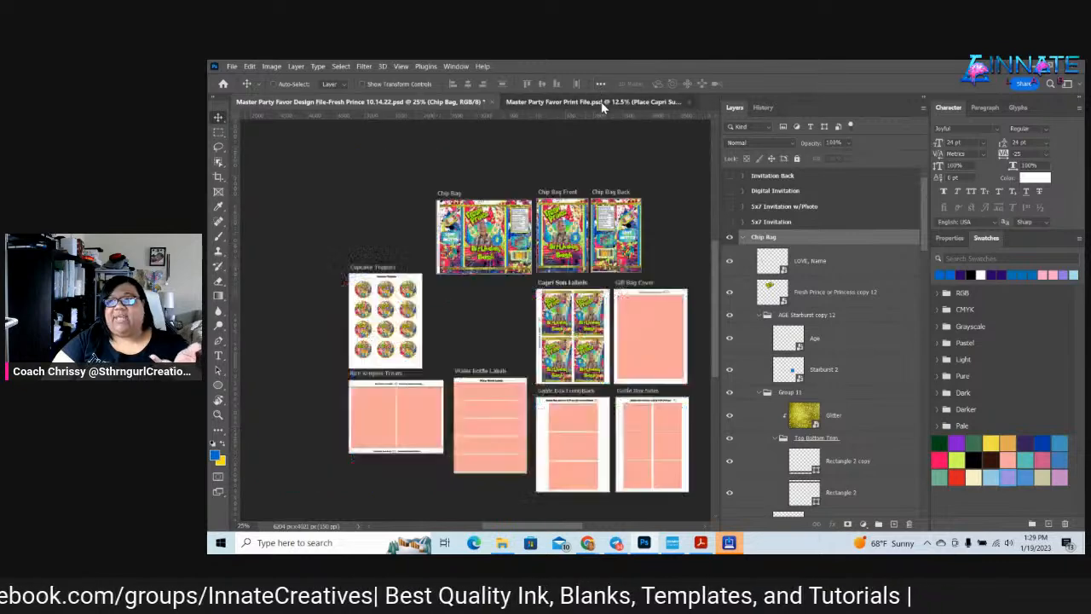
Place the exported Gift Bag Cover image in the Place Gift Bag Cover smart object, and save and close it
{"action": "right_click", "coordinate": [662, 329]}
{"action": "left_click", "coordinate": [681, 344]}
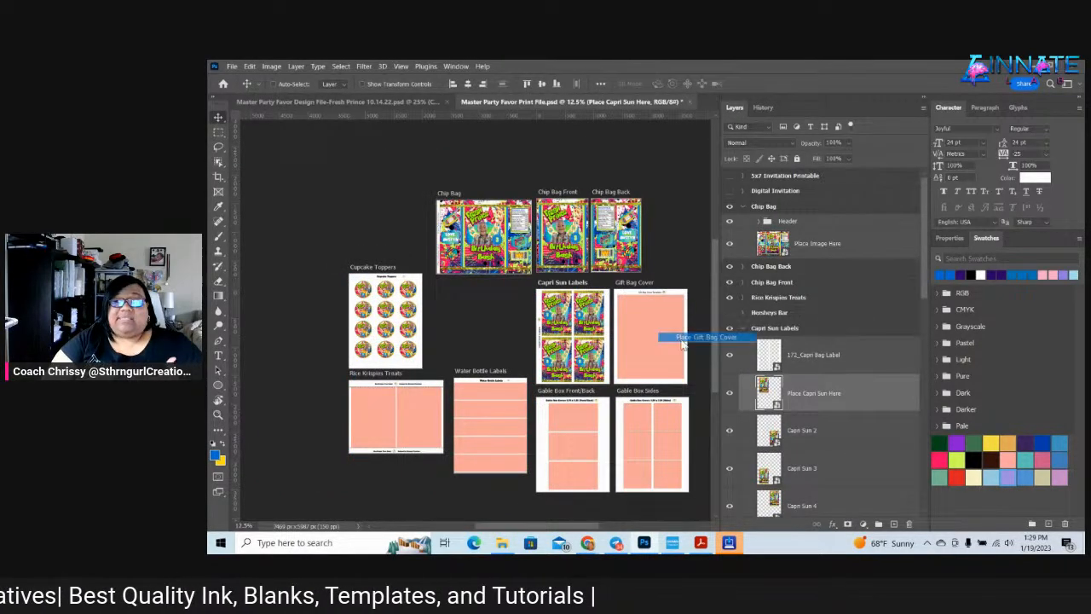
{"action": "double_click", "coordinate": [776, 509]}
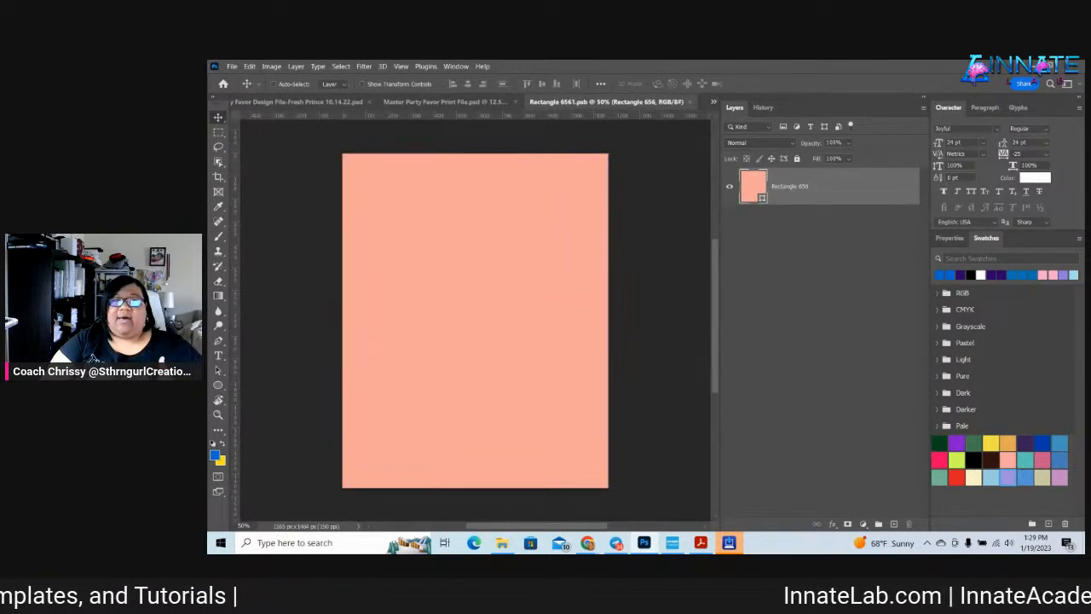
{"action": "left_click_drag", "start_coordinate": [209, 334], "coordinate": [416, 335]}
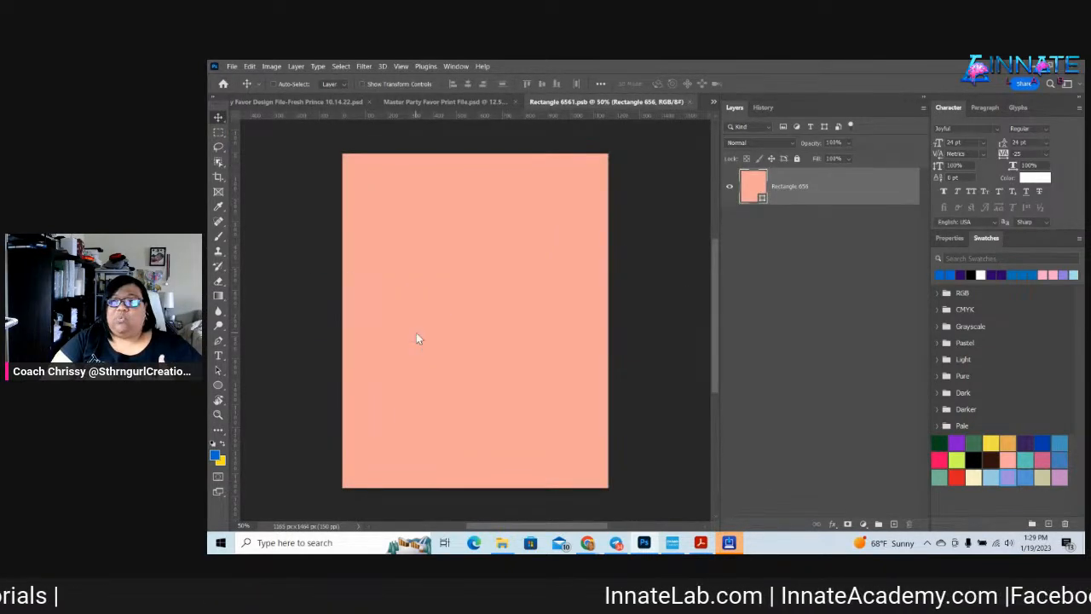
{"action": "key", "text": "Return"}
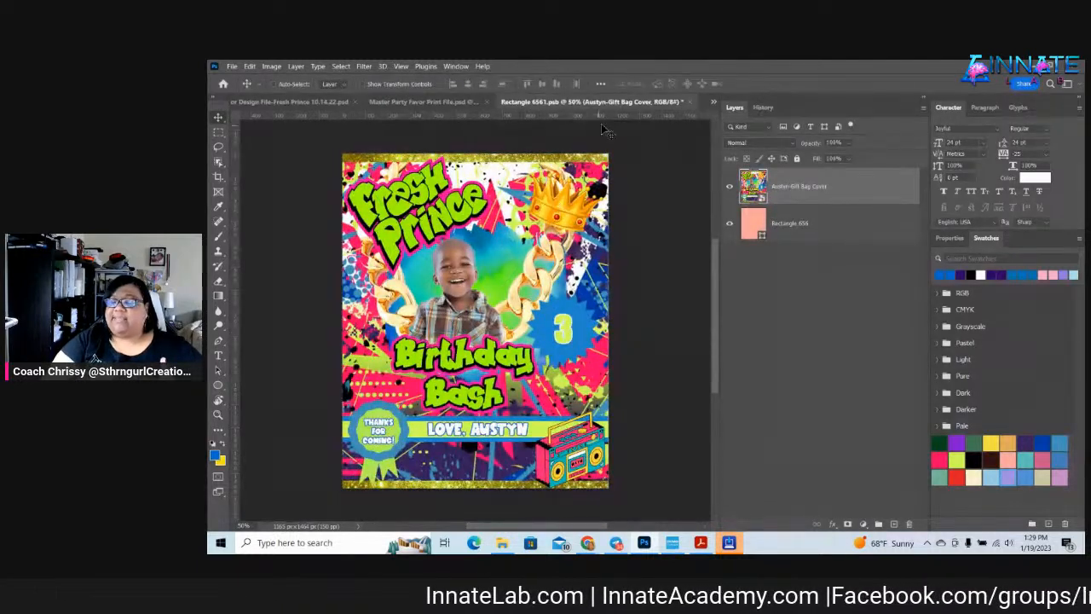
{"action": "left_click", "coordinate": [688, 101]}
{"action": "left_click", "coordinate": [607, 247]}
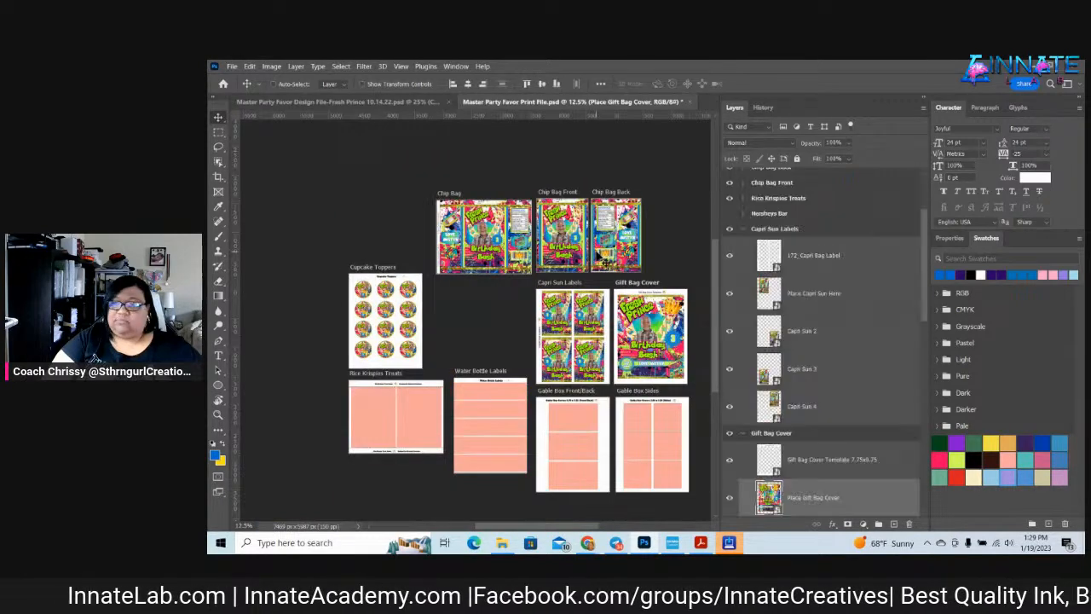
Open the Place Image Here smart object on the Rice Krispies Treats artboard and place the exported Rice Krispies Treat image in it
{"action": "right_click", "coordinate": [350, 415]}
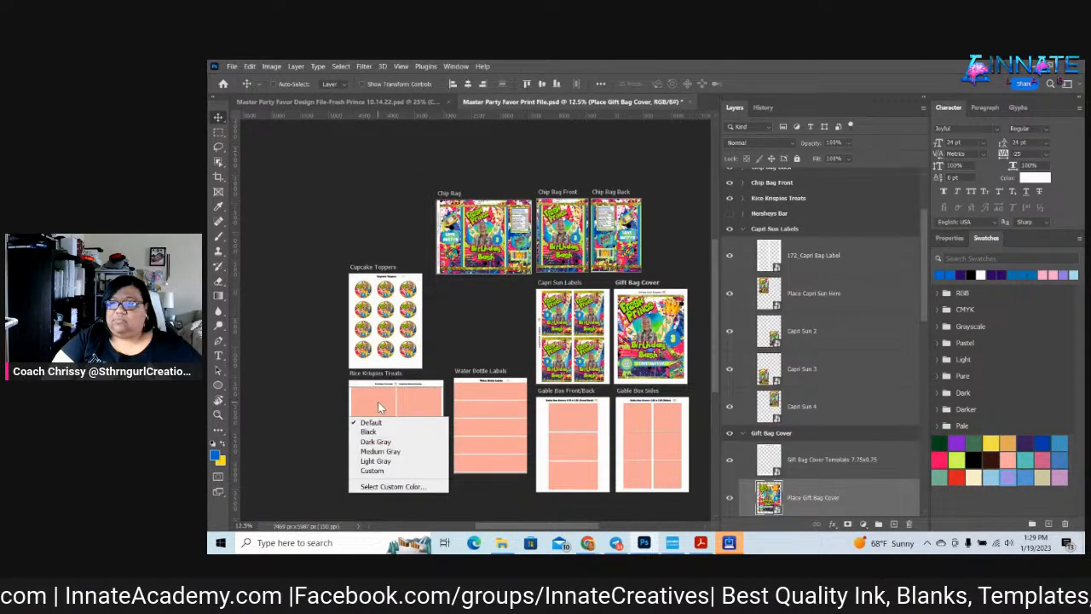
{"action": "right_click", "coordinate": [383, 404]}
{"action": "left_click", "coordinate": [426, 430]}
{"action": "double_click", "coordinate": [798, 467]}
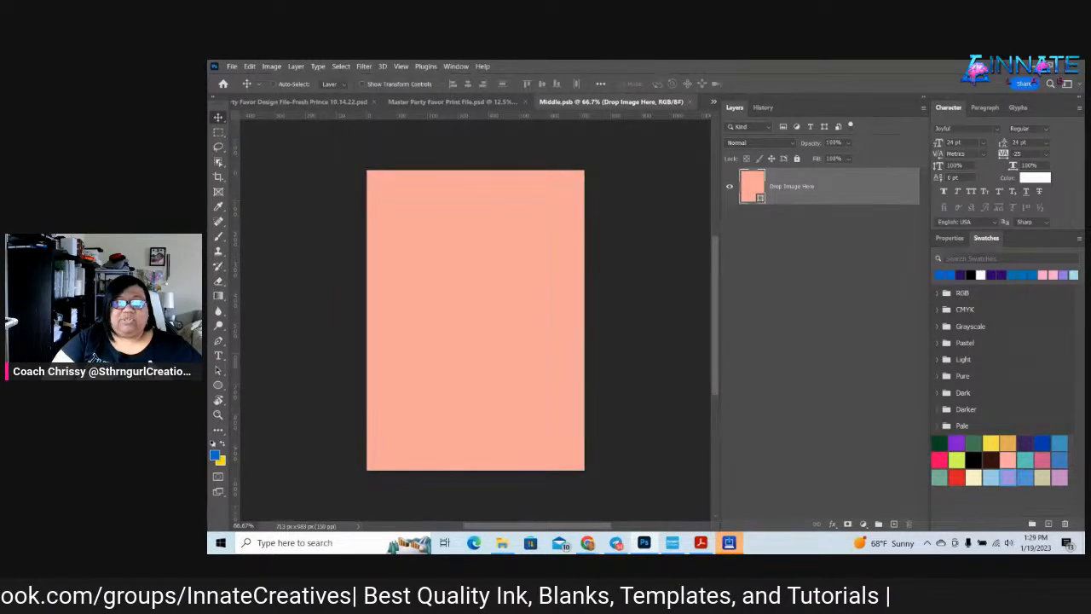
{"action": "left_click_drag", "start_coordinate": [224, 290], "coordinate": [438, 324]}
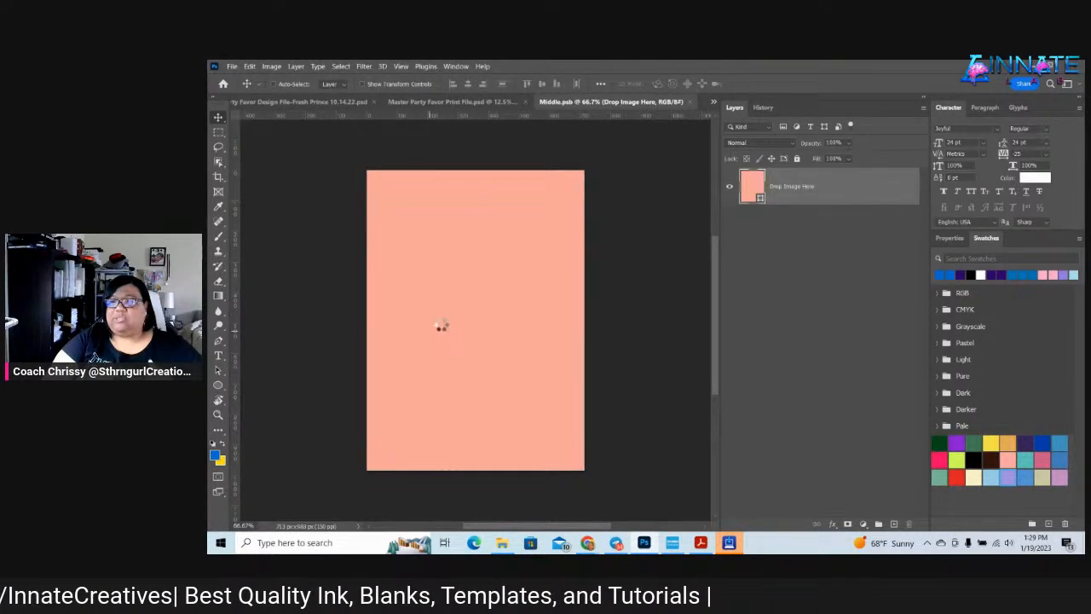
Scale the Rice Krispies Treat image to about 94% so it covers the canvas, and save and close the smart object
{"action": "left_click_drag", "start_coordinate": [476, 173], "coordinate": [476, 170]}
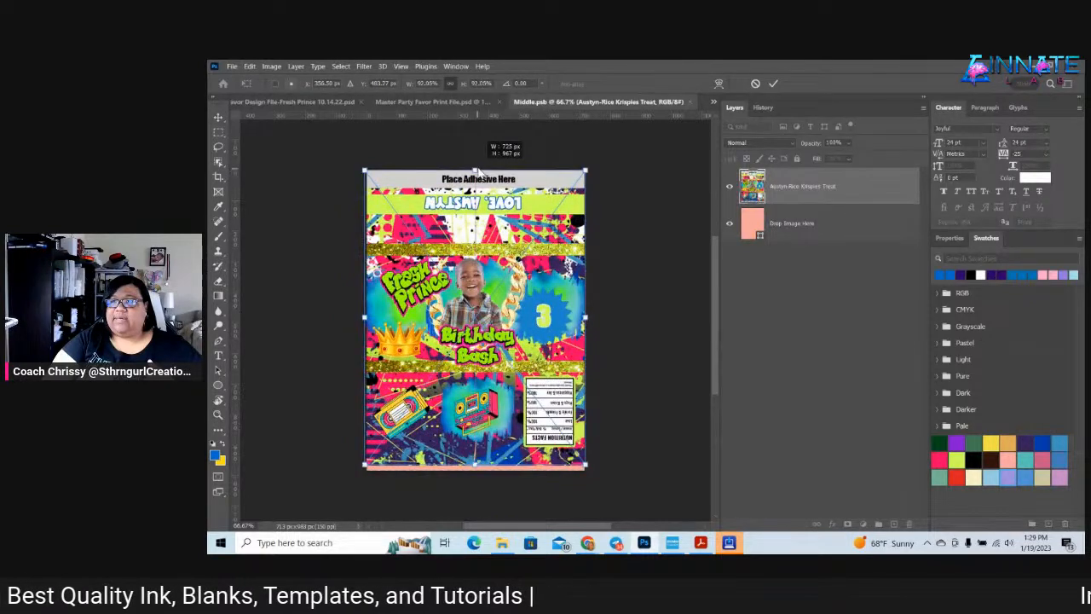
{"action": "left_click_drag", "start_coordinate": [475, 464], "coordinate": [475, 469]}
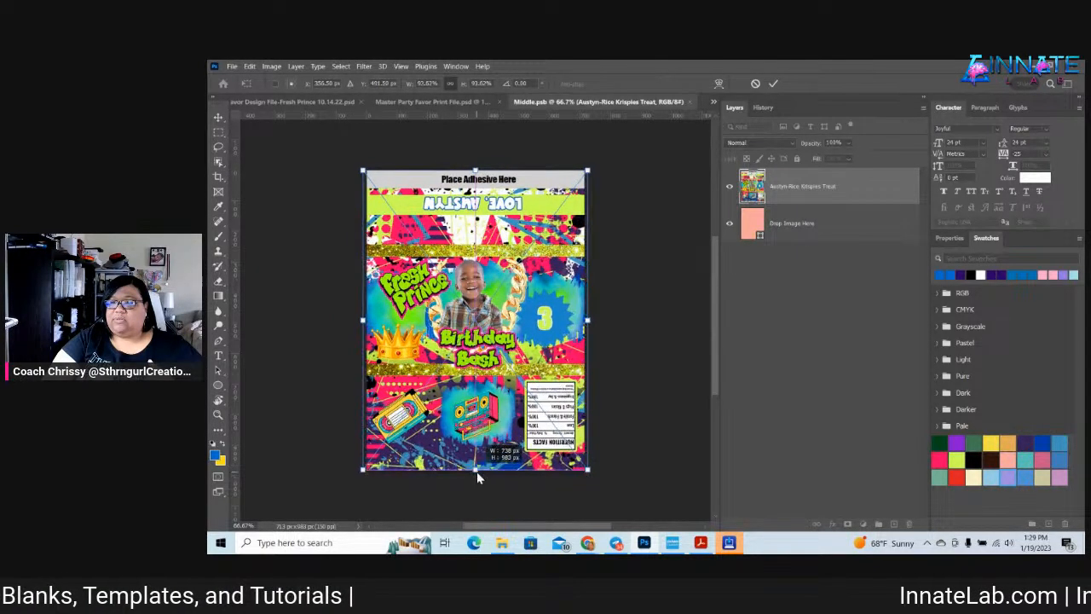
{"action": "key", "text": "Return"}
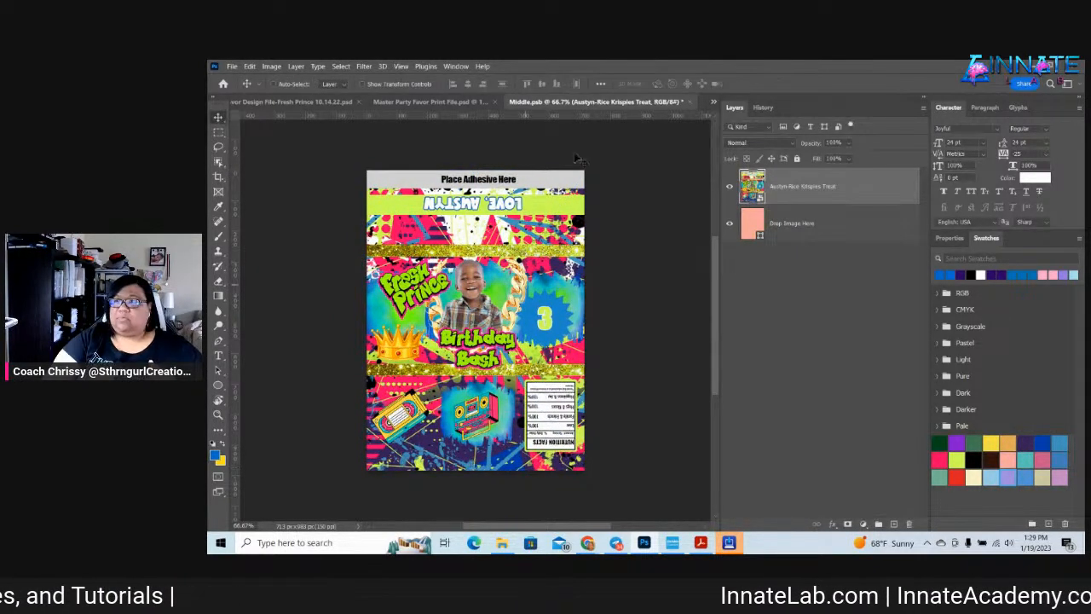
{"action": "left_click", "coordinate": [691, 102]}
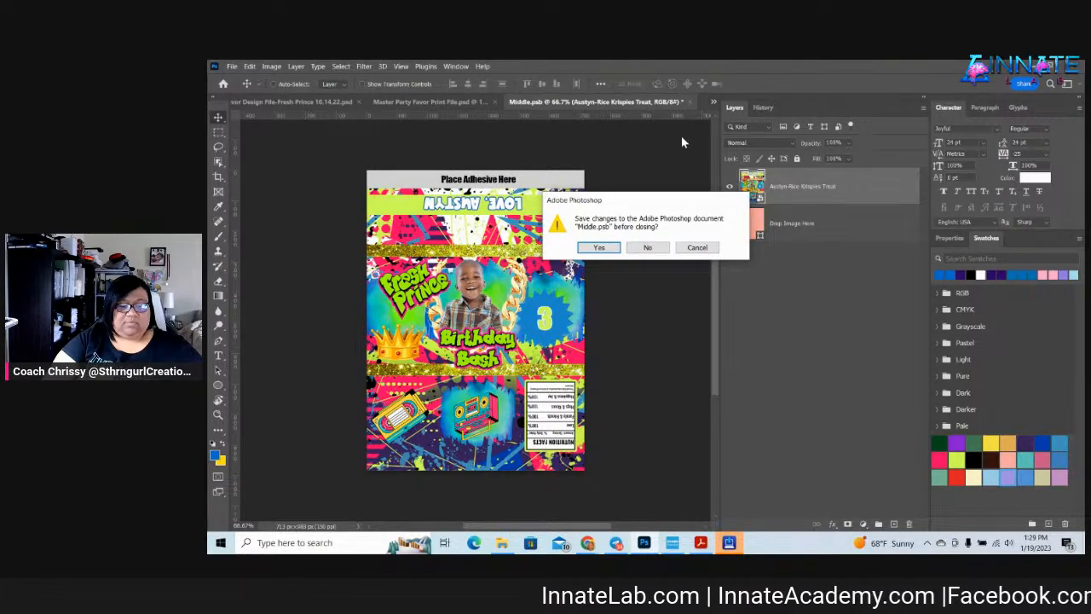
{"action": "left_click", "coordinate": [594, 246]}
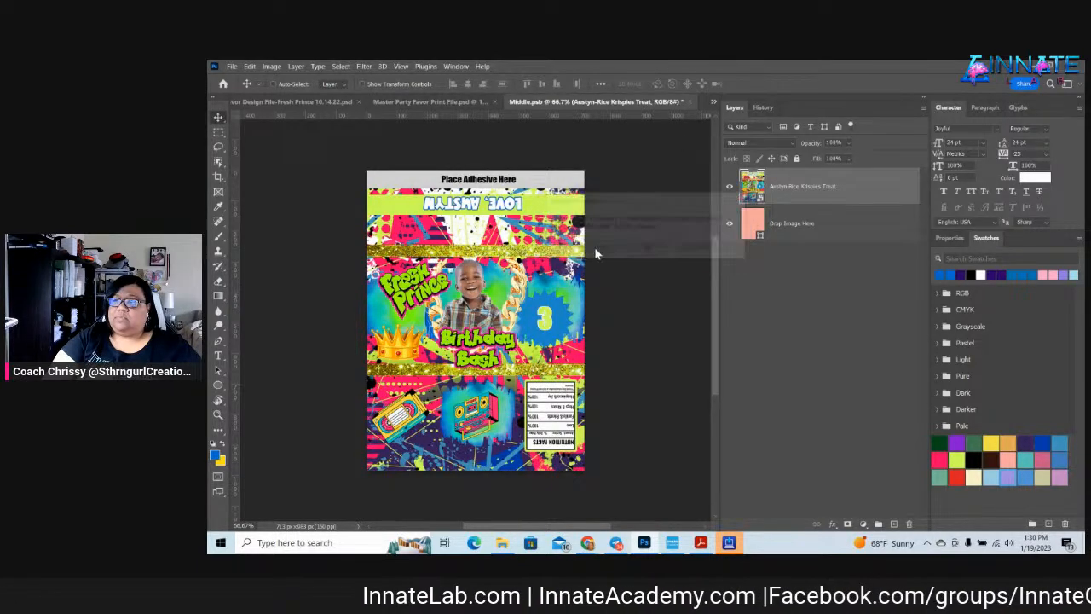
Place the exported Water Bottle Label image in the Water Bottle Labels artboard's Place Image Here smart object, and save and close it
{"action": "right_click", "coordinate": [504, 392]}
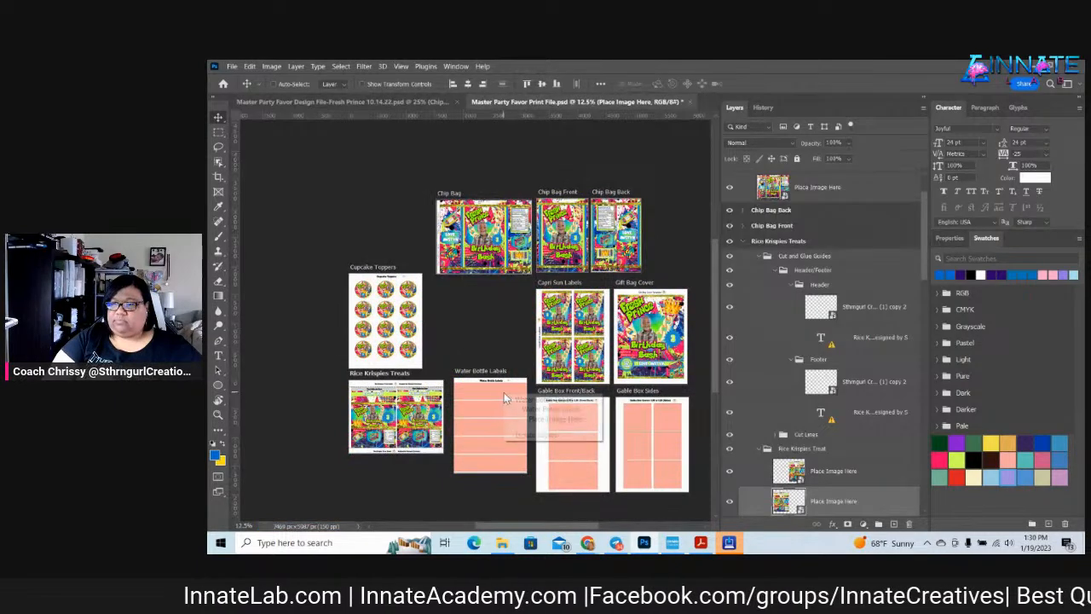
{"action": "left_click", "coordinate": [545, 418]}
{"action": "double_click", "coordinate": [791, 508]}
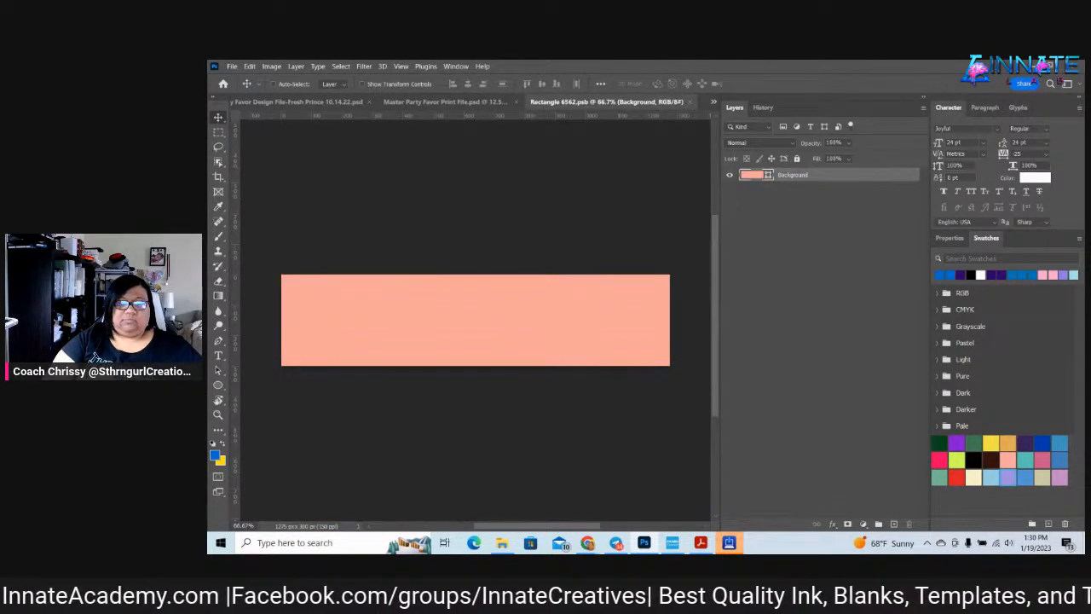
{"action": "left_click_drag", "start_coordinate": [208, 290], "coordinate": [420, 334]}
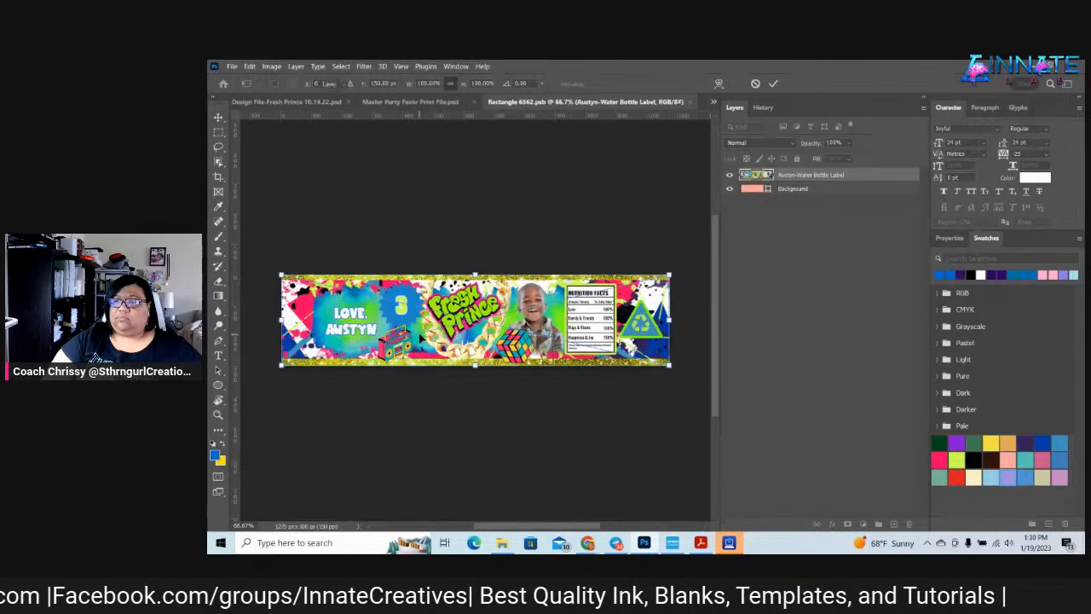
{"action": "key", "text": "Return"}
{"action": "left_click", "coordinate": [690, 101]}
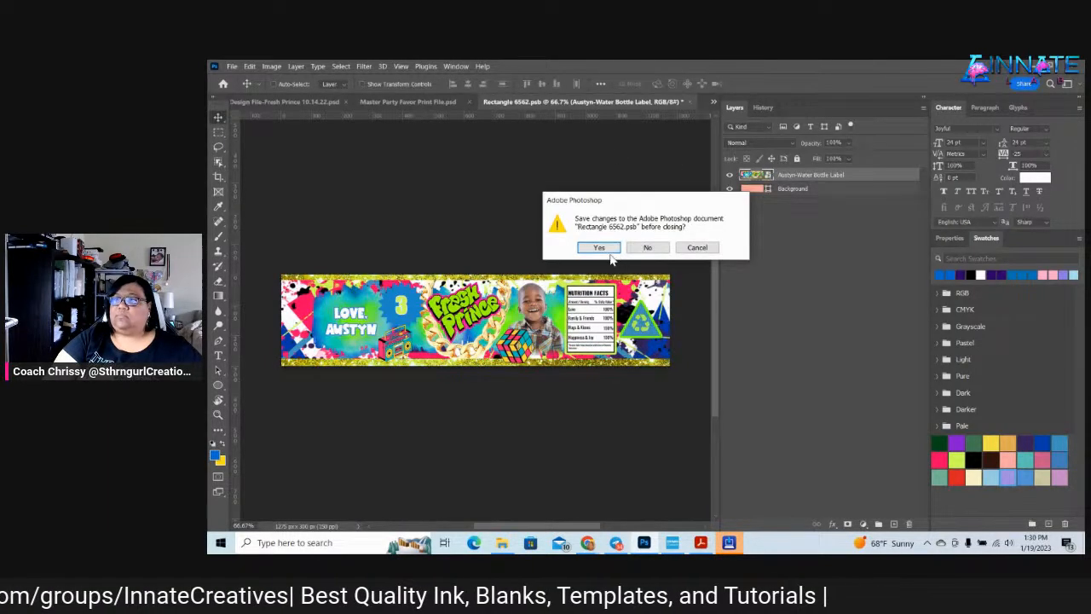
{"action": "left_click", "coordinate": [608, 249]}
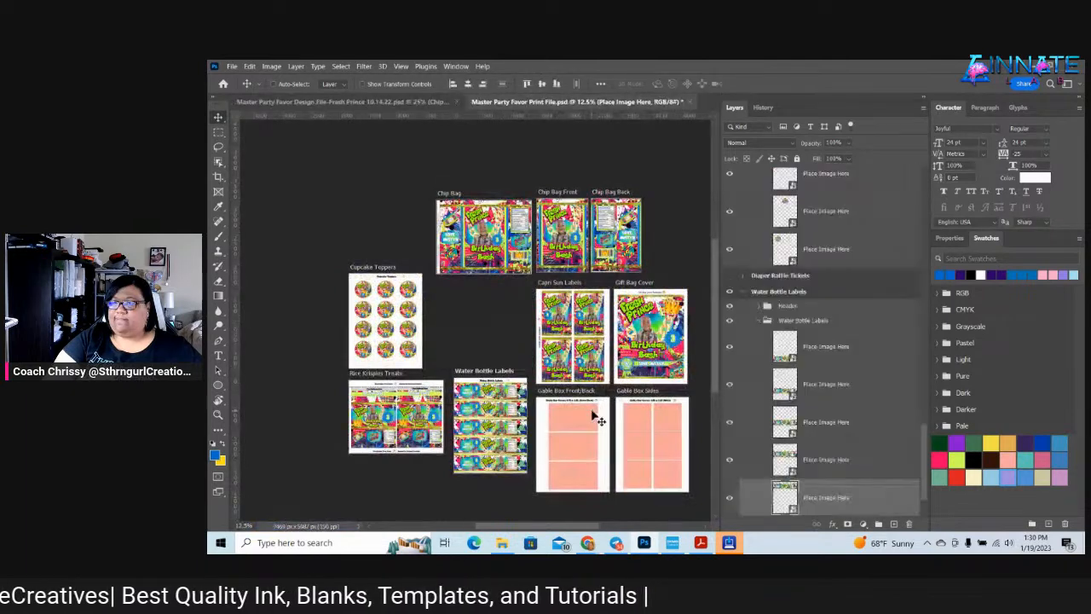
Place the exported Gable Box Front_Back image in the Gable Box Front/Back artboard's Place Image Here smart object, and save and close it
{"action": "right_click", "coordinate": [603, 417]}
{"action": "left_click", "coordinate": [643, 436]}
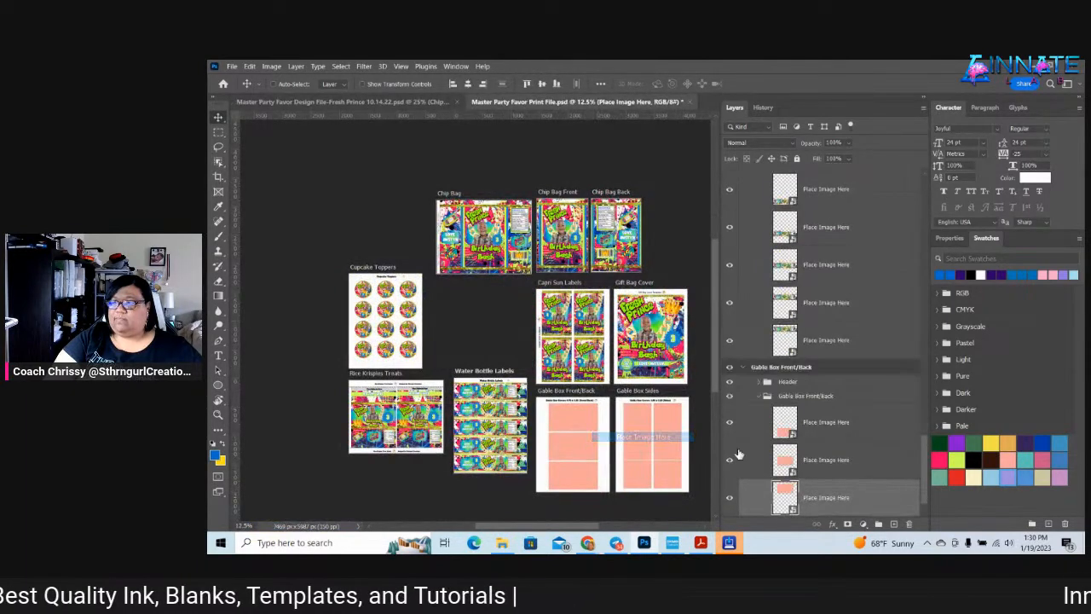
{"action": "double_click", "coordinate": [792, 508]}
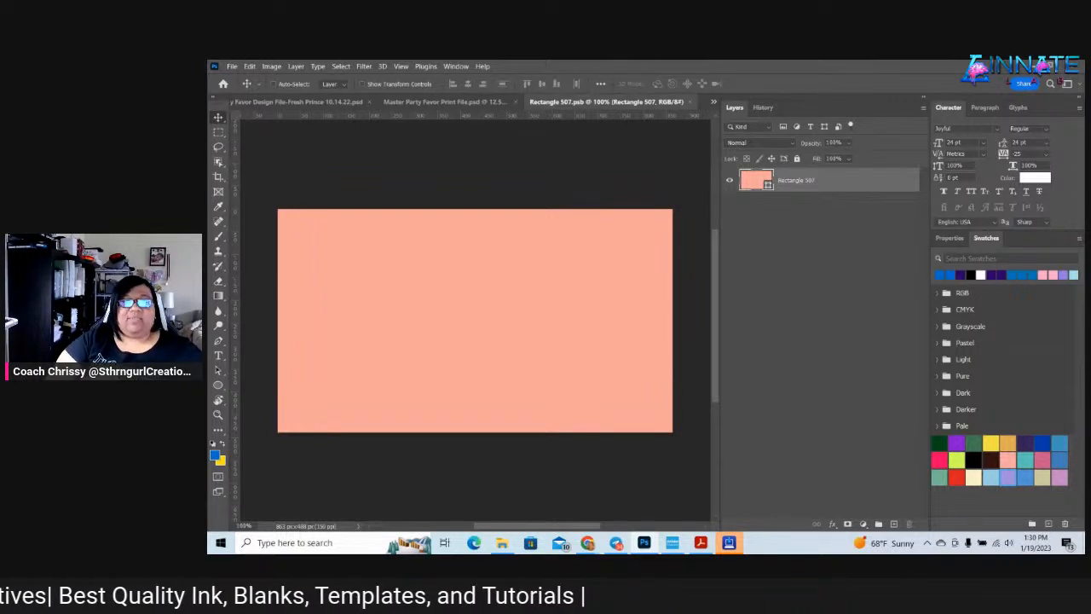
{"action": "left_click_drag", "start_coordinate": [435, 223], "coordinate": [463, 292]}
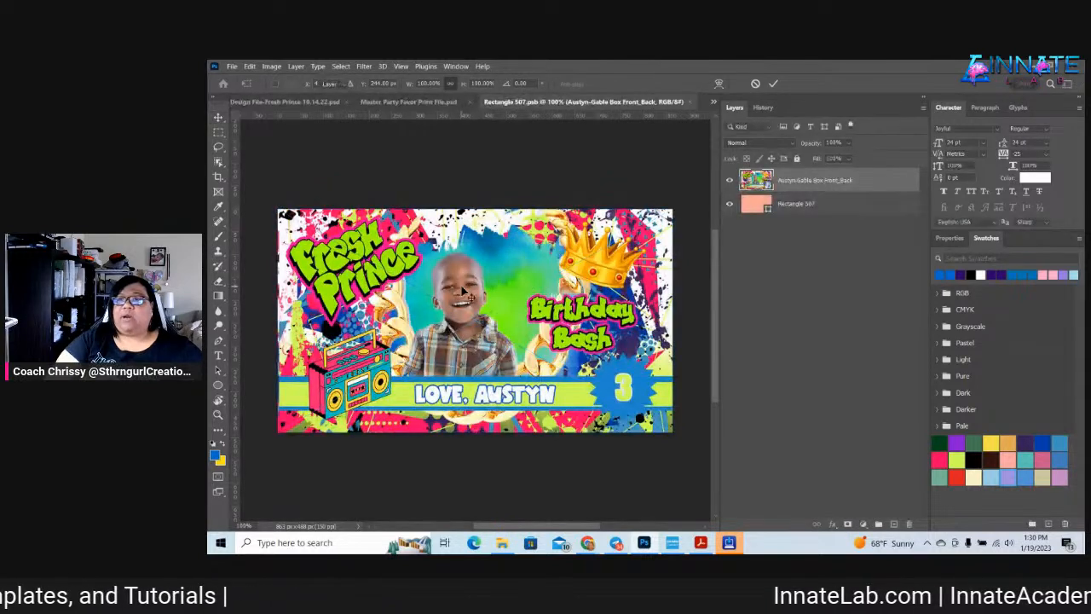
{"action": "key", "text": "Return"}
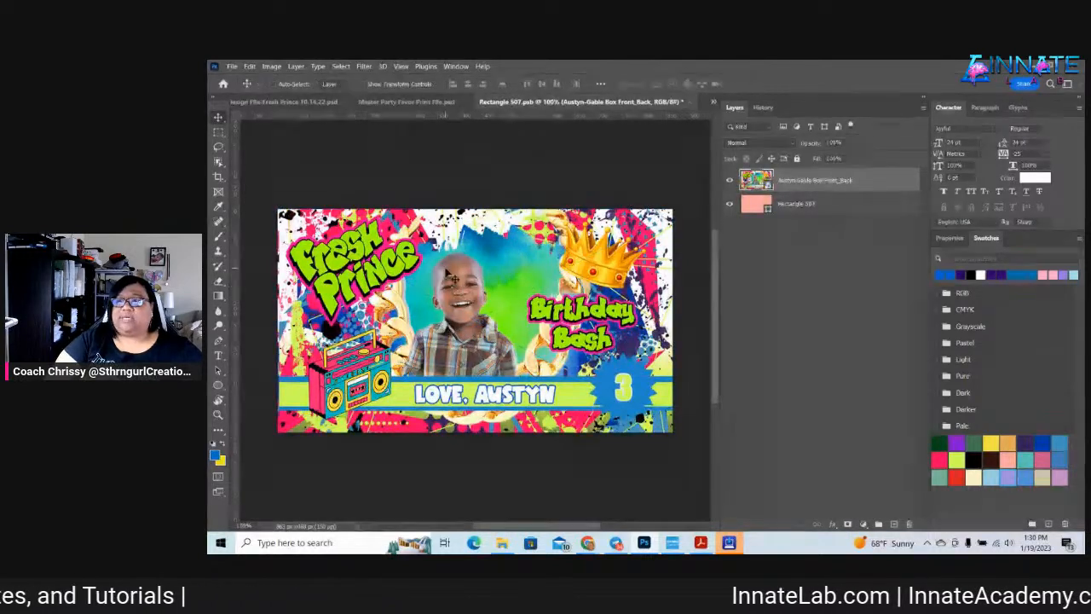
{"action": "left_click", "coordinate": [692, 101]}
{"action": "left_click", "coordinate": [612, 244]}
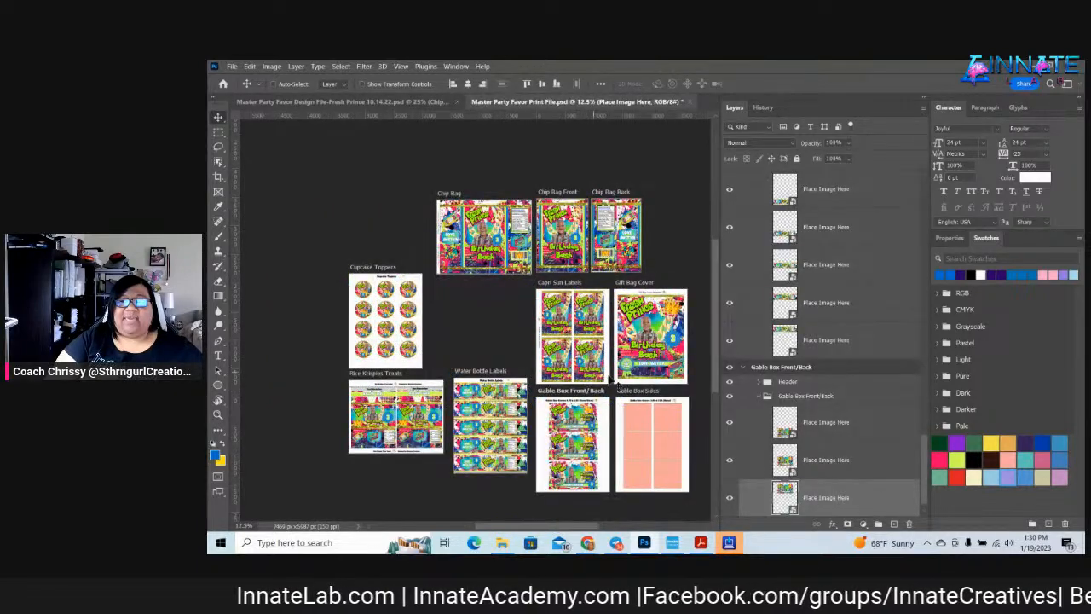
Place the exported Gable Box Sides image in the Gable Box Sides artboard's Place Image Here smart object, and save and close it
{"action": "right_click", "coordinate": [644, 412]}
{"action": "left_click", "coordinate": [673, 437]}
{"action": "double_click", "coordinate": [792, 510]}
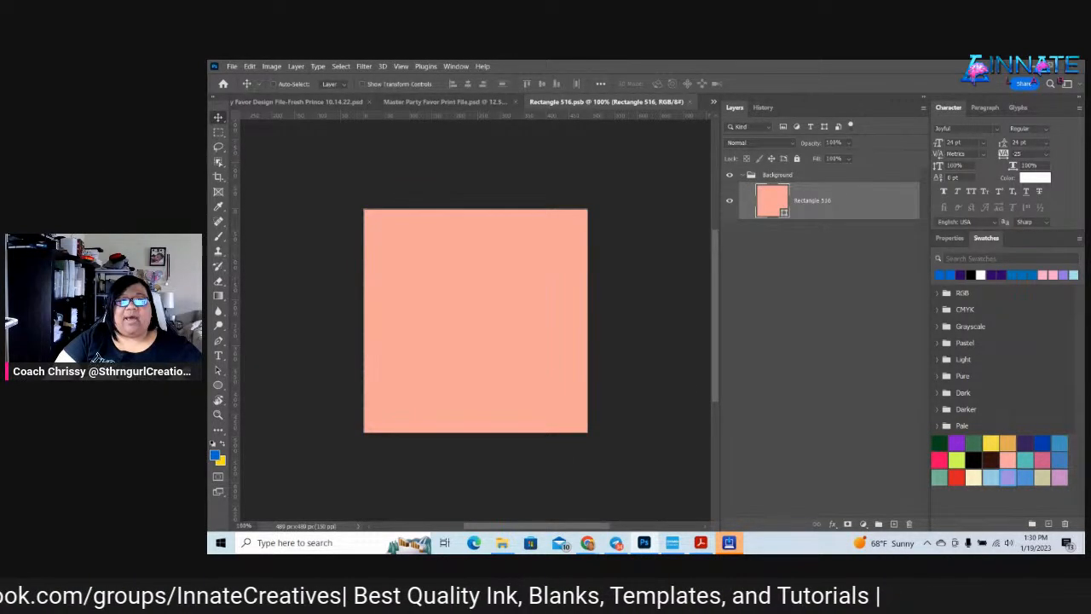
{"action": "left_click_drag", "start_coordinate": [419, 312], "coordinate": [426, 313]}
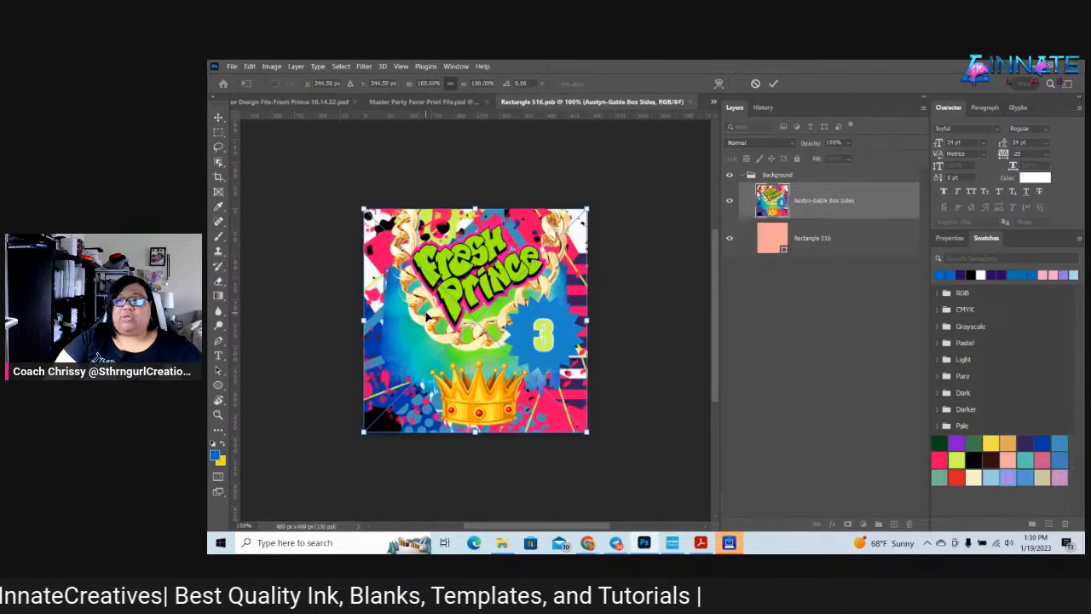
{"action": "key", "text": "Return"}
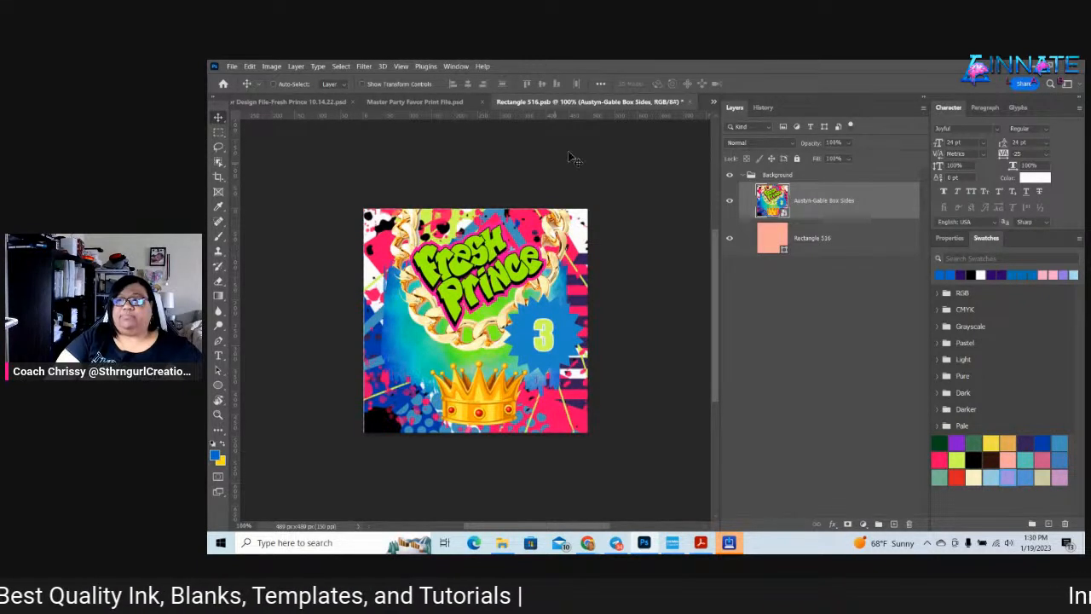
{"action": "left_click", "coordinate": [691, 102]}
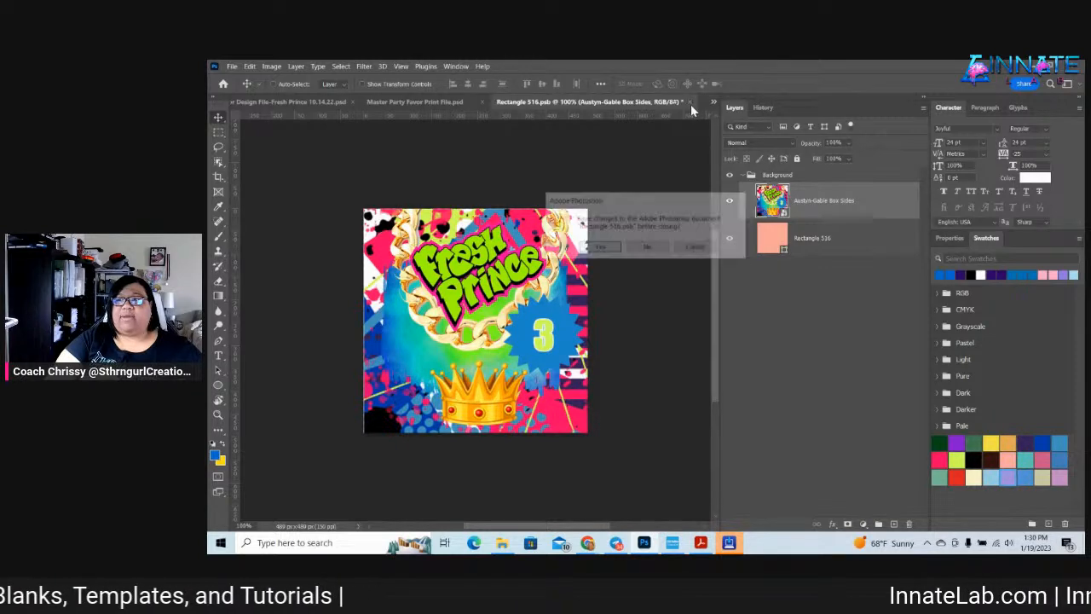
{"action": "left_click", "coordinate": [599, 246]}
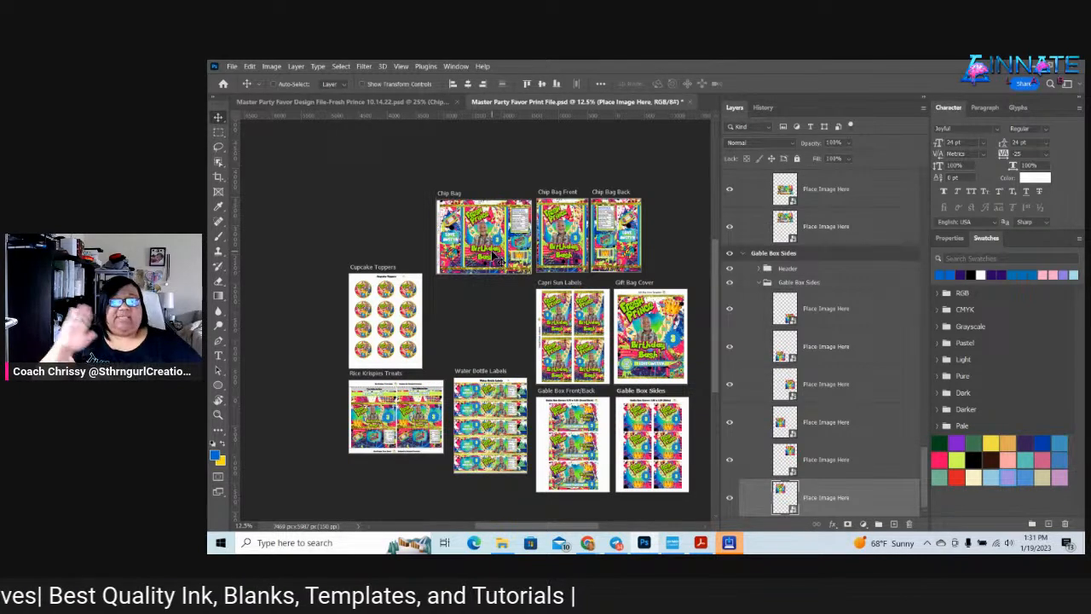
{"action": "left_click", "coordinate": [326, 102]}
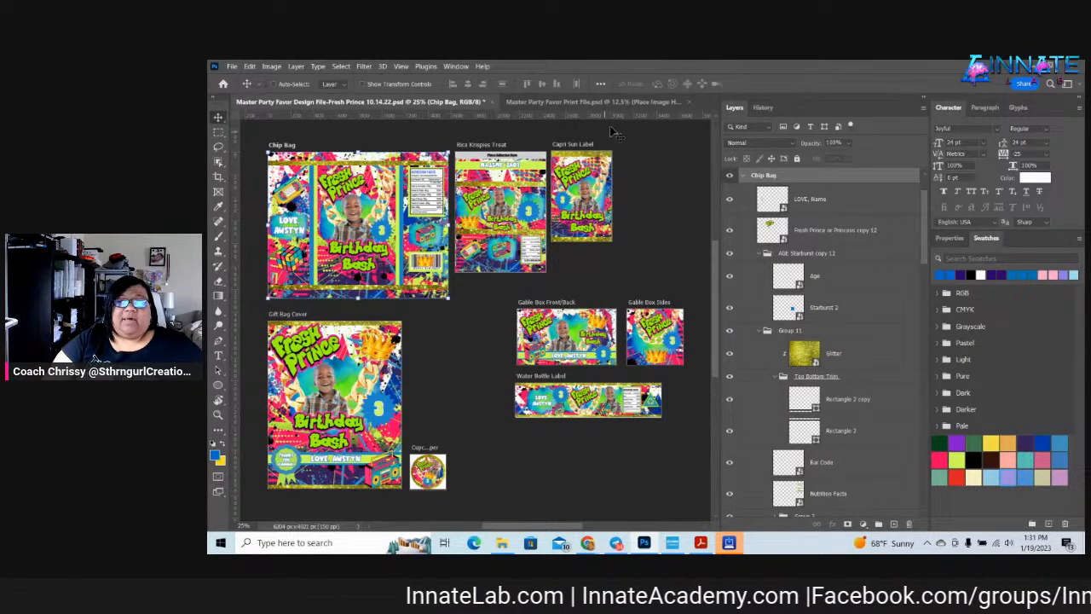
{"action": "left_click", "coordinate": [597, 101]}
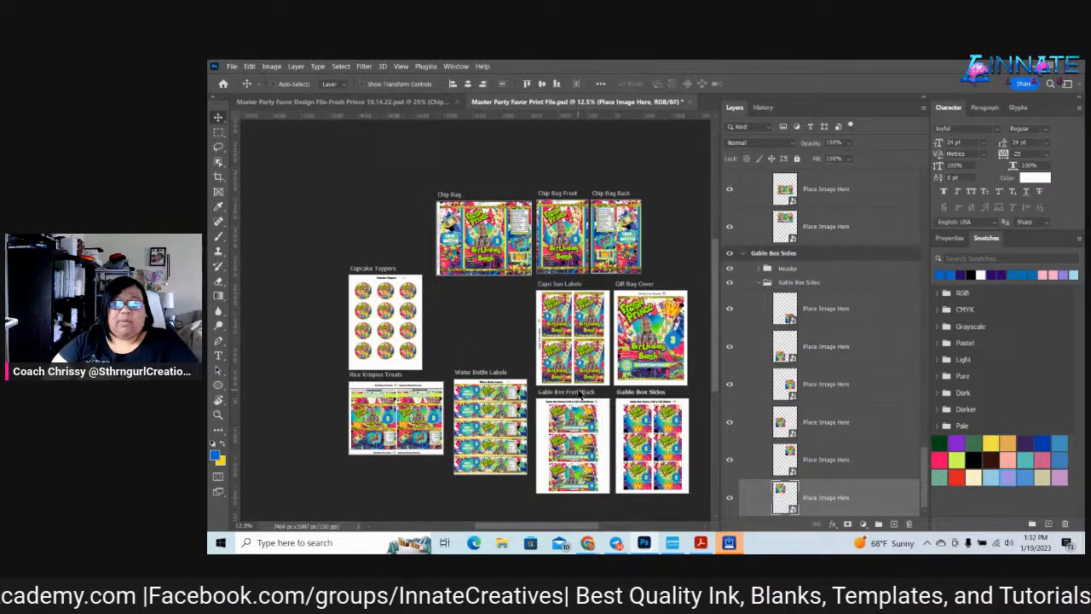
Start an Artboards to PDF export of the print file, with the customer's Fresh Prince folder in 01 2023 as destination
{"action": "left_click", "coordinate": [231, 66]}
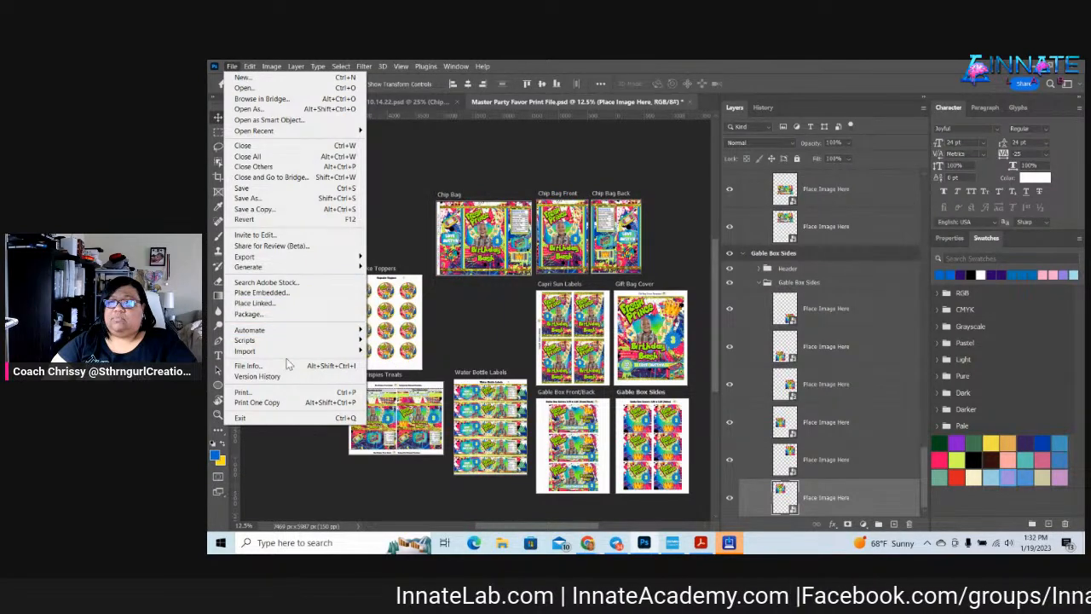
{"action": "mouse_move", "coordinate": [308, 258]}
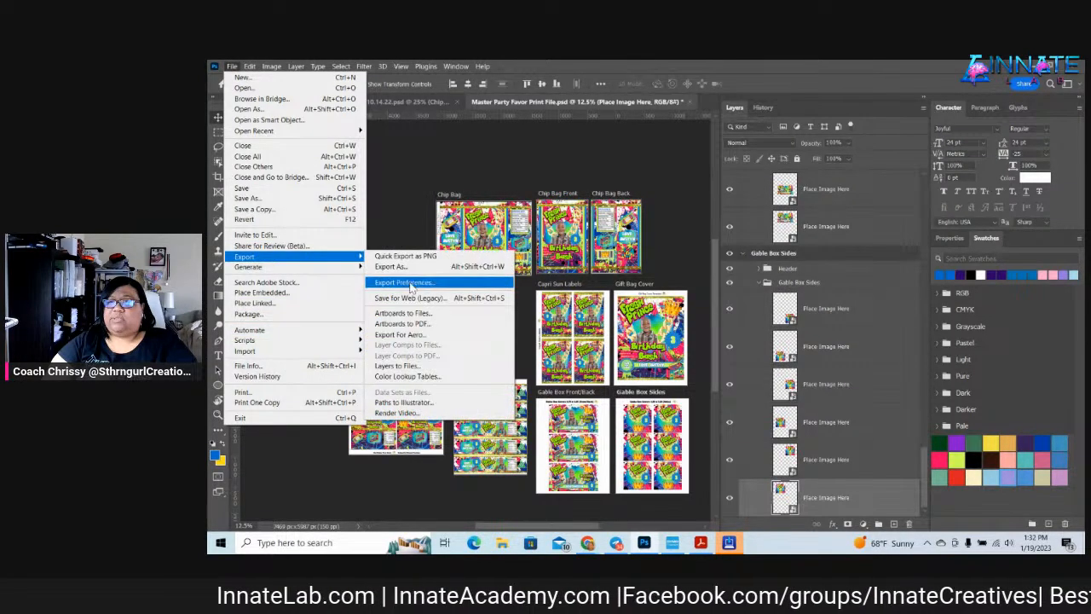
{"action": "left_click", "coordinate": [416, 326]}
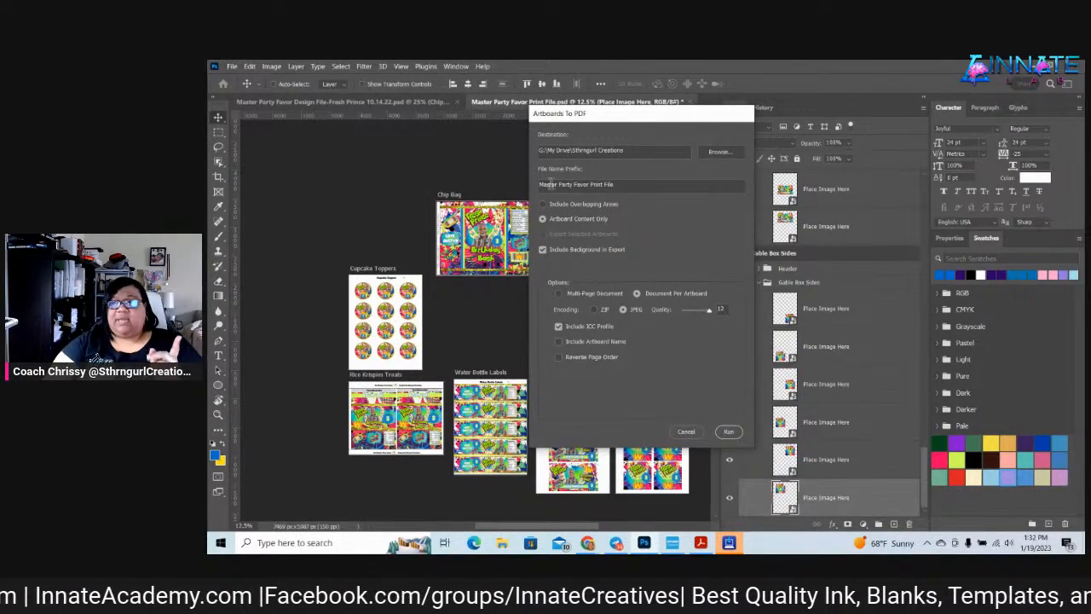
{"action": "left_click", "coordinate": [707, 154]}
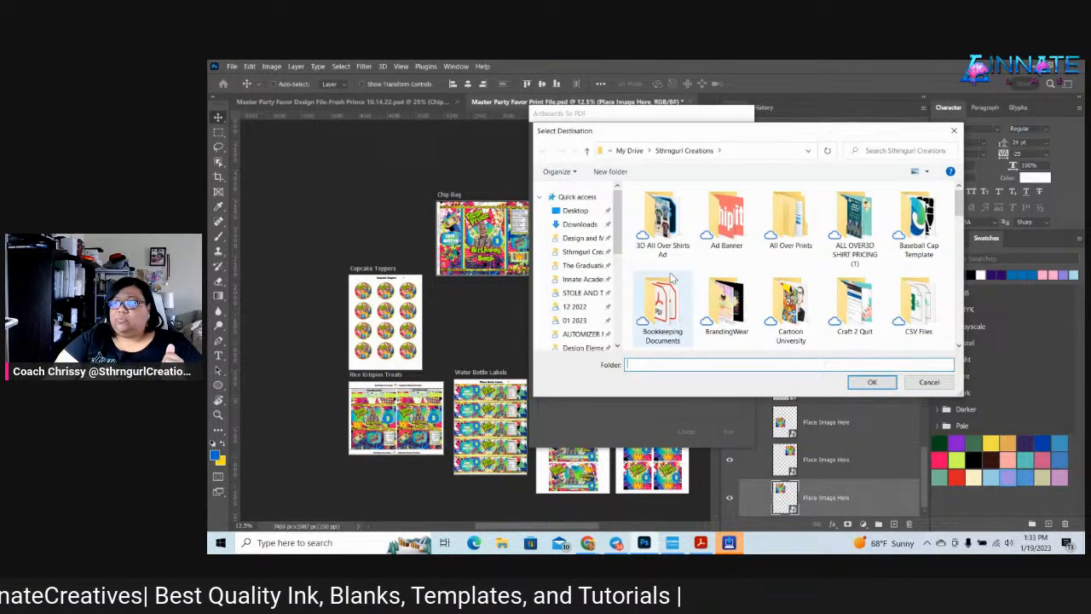
{"action": "left_click", "coordinate": [579, 320]}
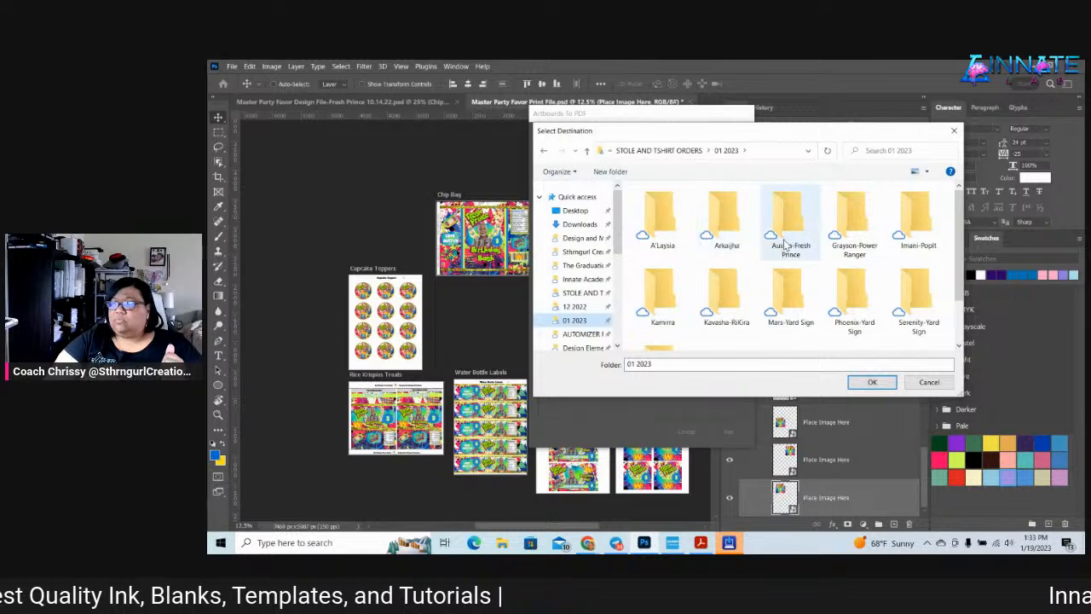
{"action": "double_click", "coordinate": [785, 231]}
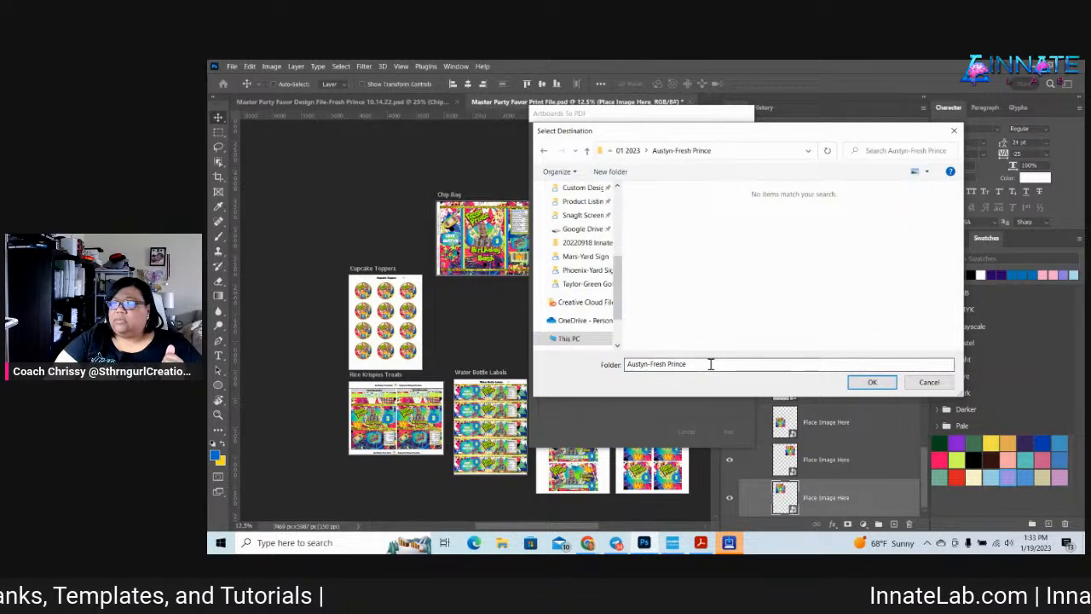
{"action": "left_click", "coordinate": [853, 390]}
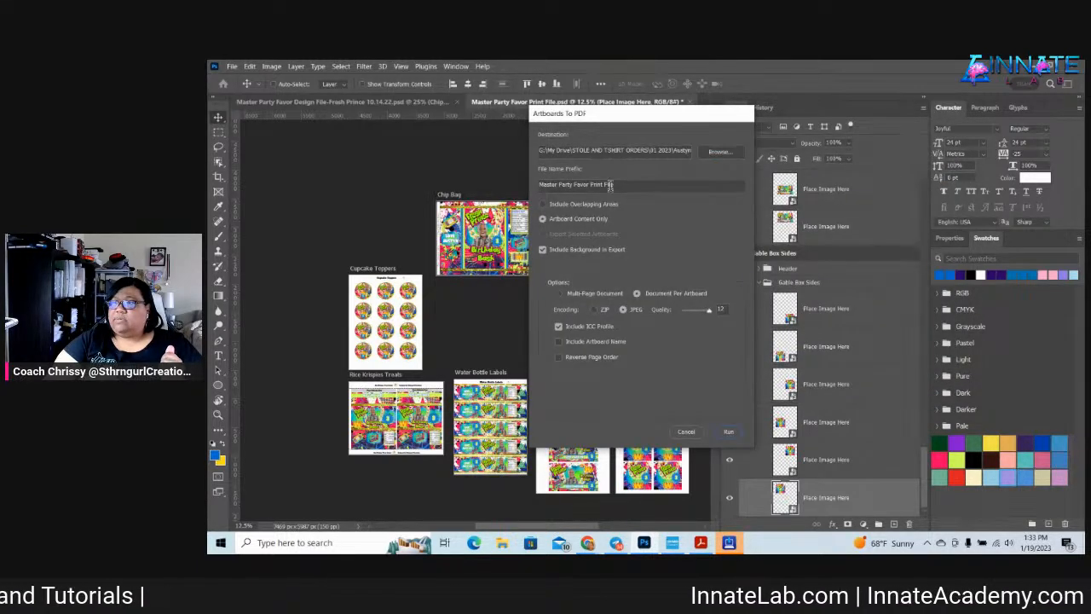
Create a subfolder named PDF in the customer's Fresh Prince folder and set it as the export destination
{"action": "left_click_drag", "start_coordinate": [619, 184], "coordinate": [539, 184]}
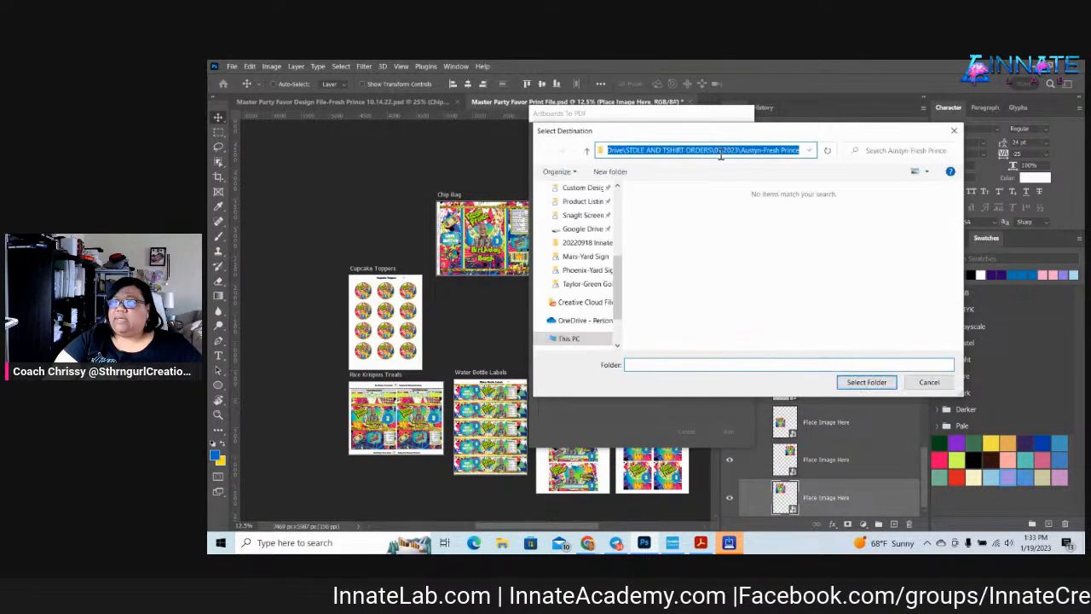
{"action": "left_click", "coordinate": [673, 241]}
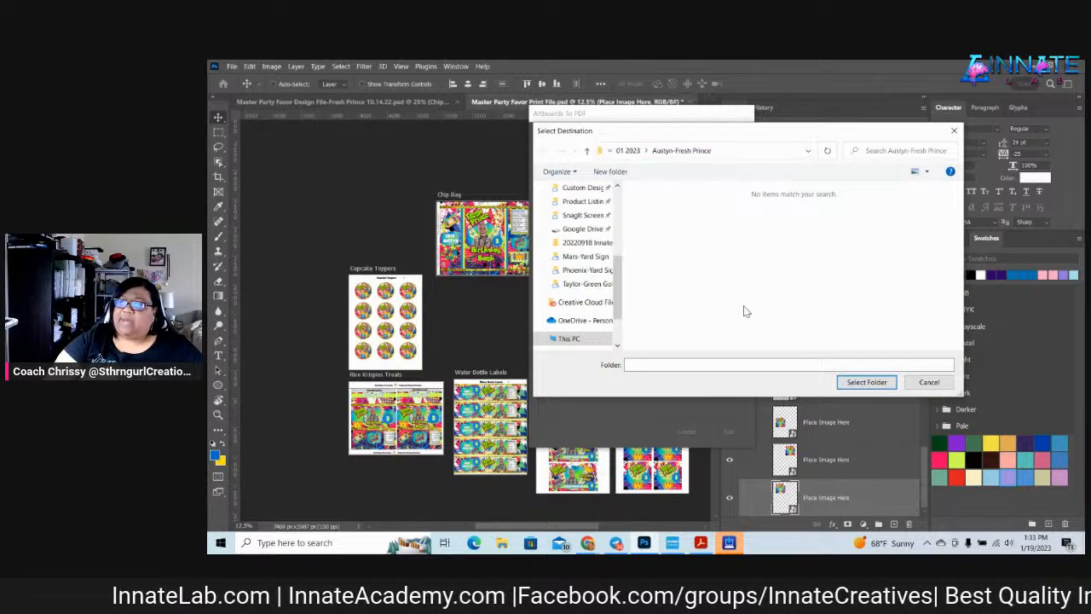
{"action": "left_click", "coordinate": [610, 172]}
{"action": "type", "text": "PDF"}
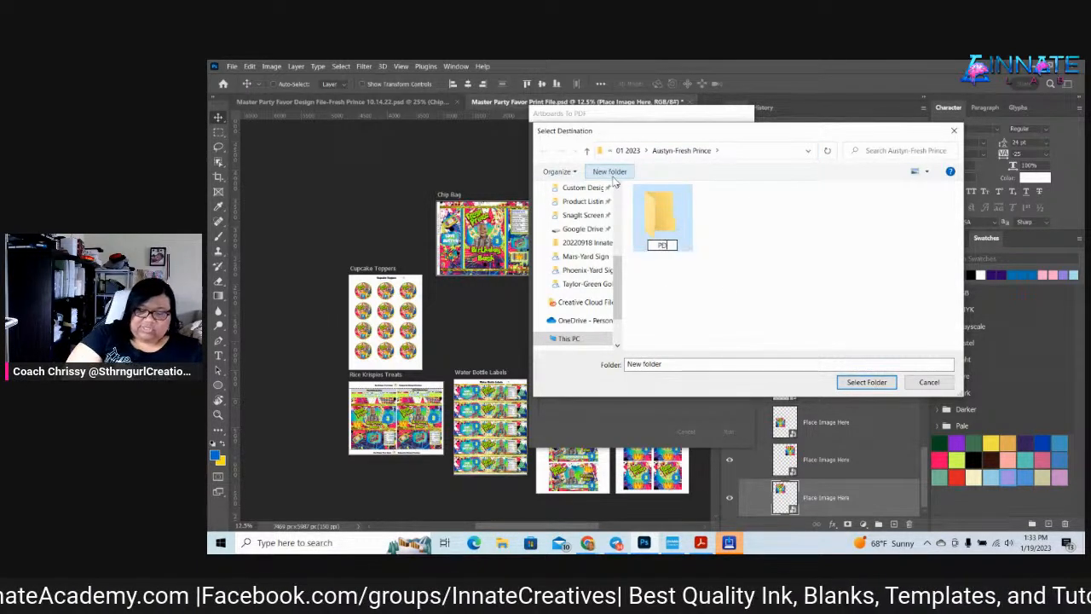
{"action": "key", "text": "Return"}
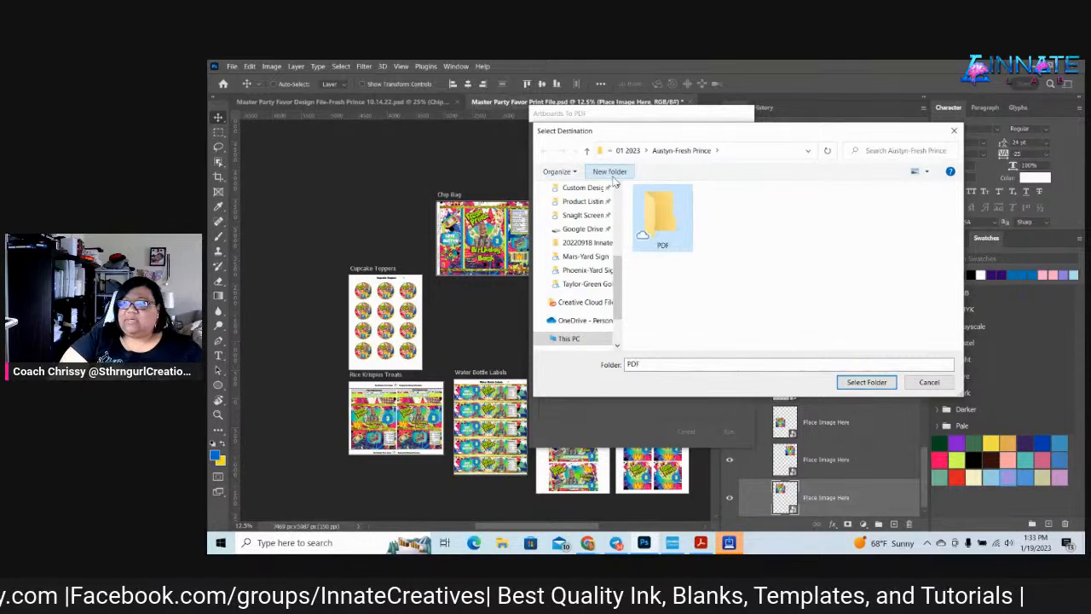
{"action": "double_click", "coordinate": [667, 209]}
{"action": "key", "text": "Return"}
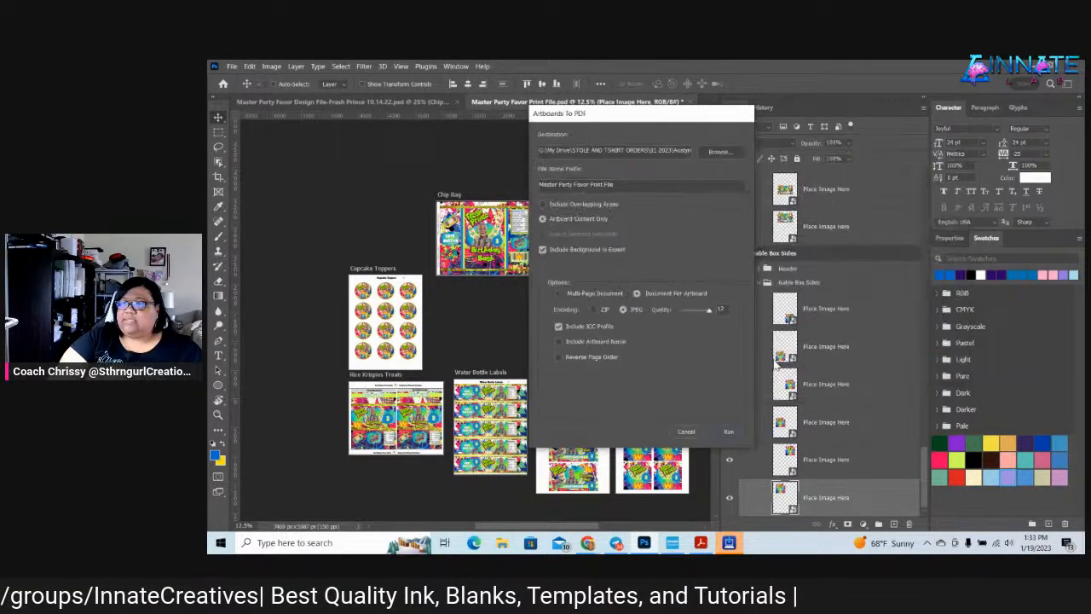
Set the file name prefix to the customer's first name followed by a hyphen, and run the PDF export
{"action": "left_click_drag", "start_coordinate": [624, 184], "coordinate": [520, 184]}
{"action": "type", "text": "Austyn-"}
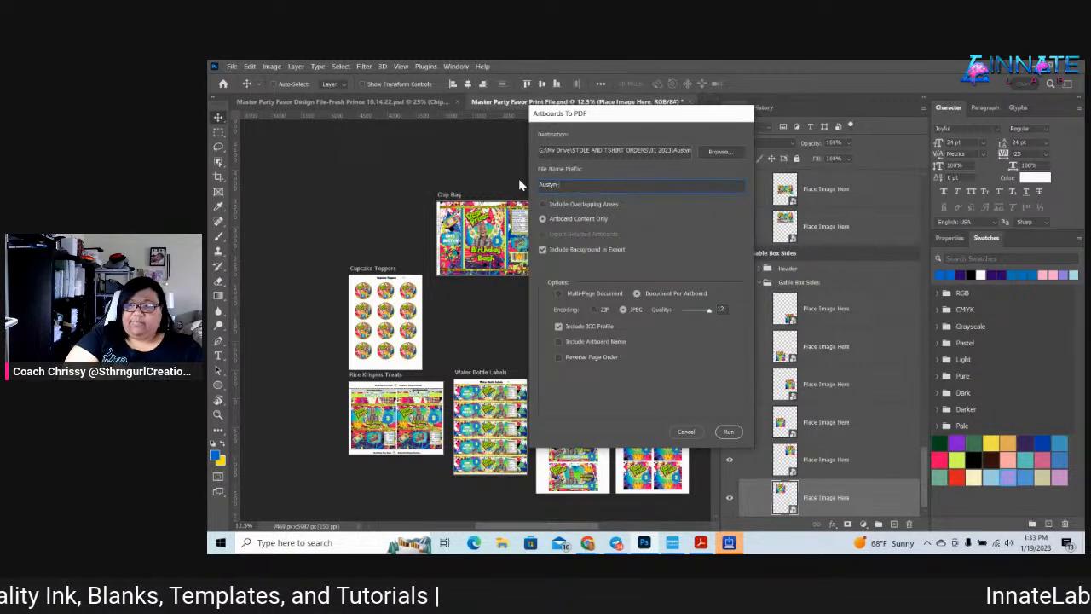
{"action": "left_click", "coordinate": [728, 431]}
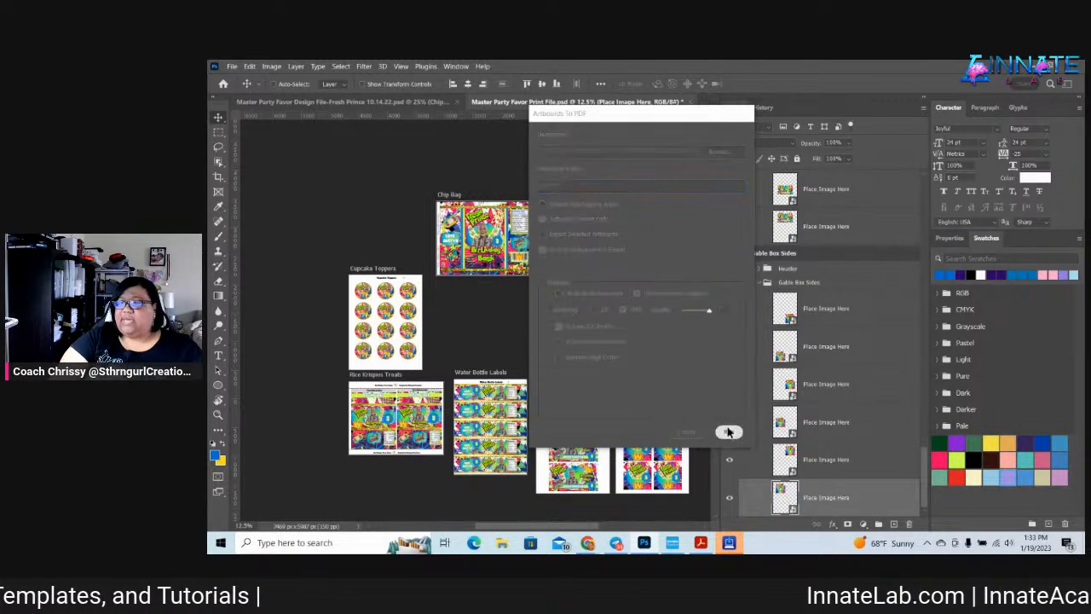
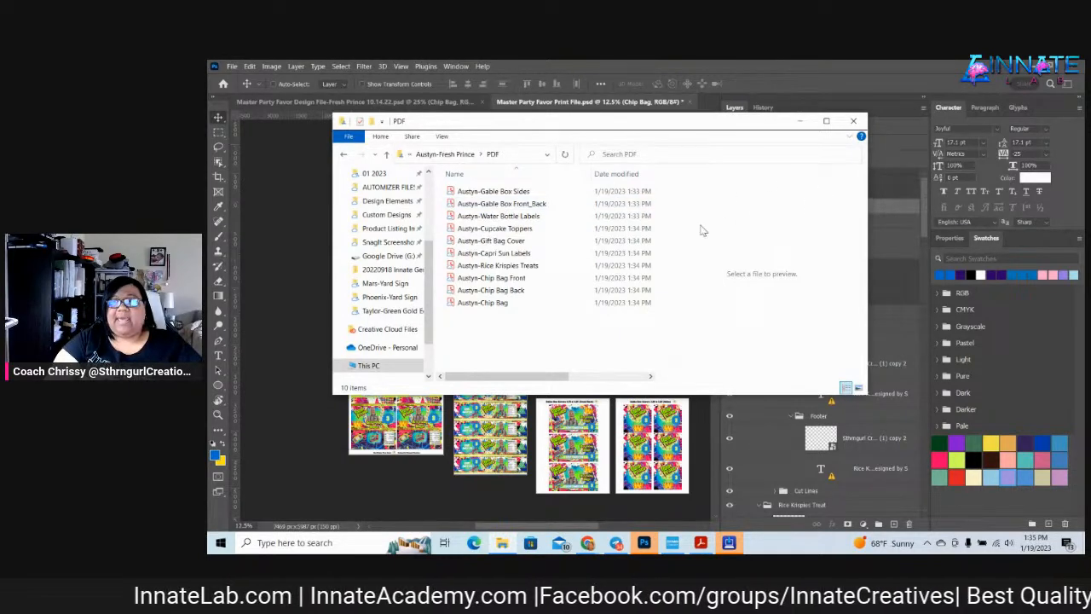
Delete the exported Chip Bag Front and Chip Bag Back PDFs from the PDF folder
{"action": "left_click", "coordinate": [491, 294]}
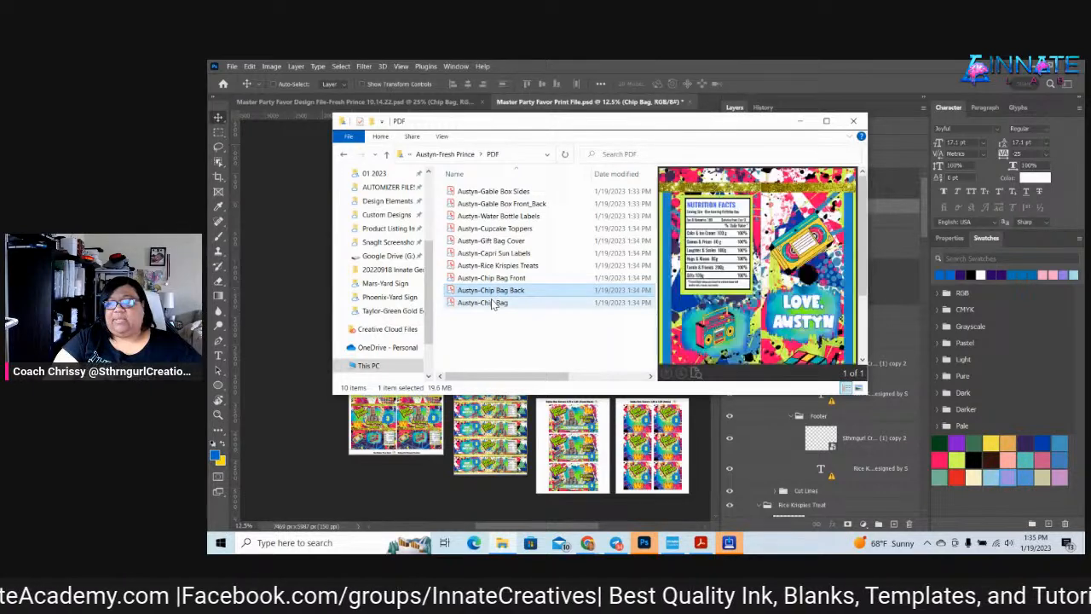
{"action": "left_click", "coordinate": [495, 305], "text": "shift"}
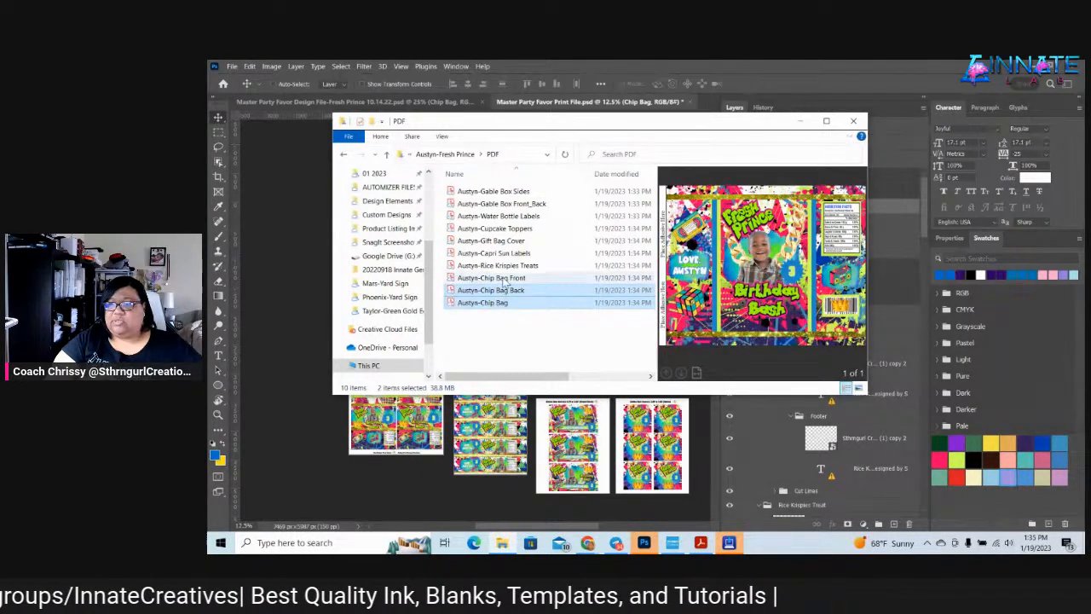
{"action": "left_click", "coordinate": [501, 279]}
{"action": "left_click", "coordinate": [510, 291], "text": "shift"}
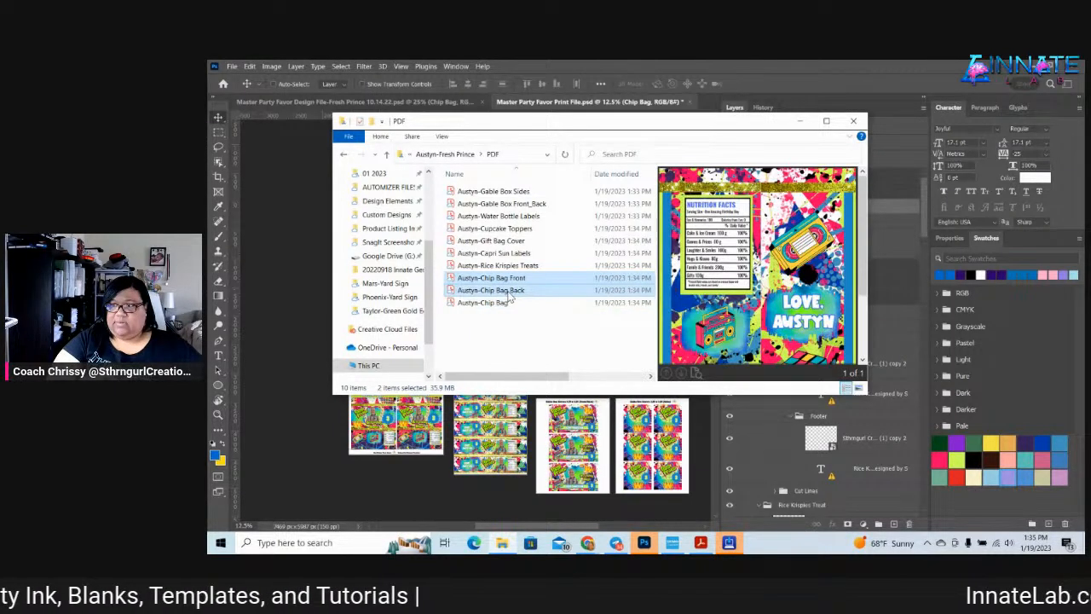
{"action": "key", "text": "Delete"}
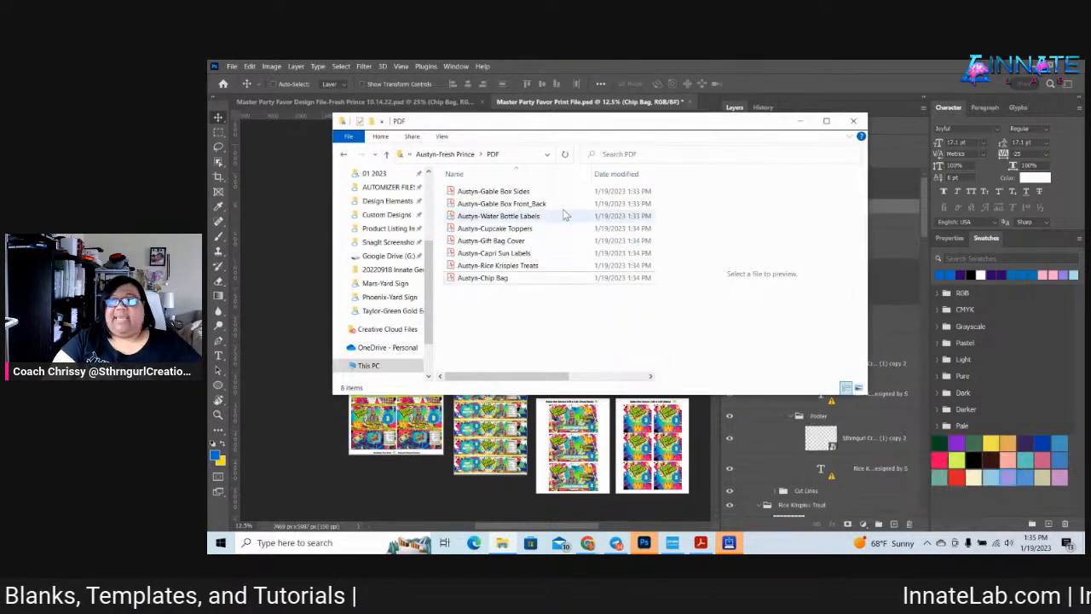
Preview the exported Water Bottle Labels PDF, then close the folder window and dismiss the export alert
{"action": "left_click", "coordinate": [508, 218]}
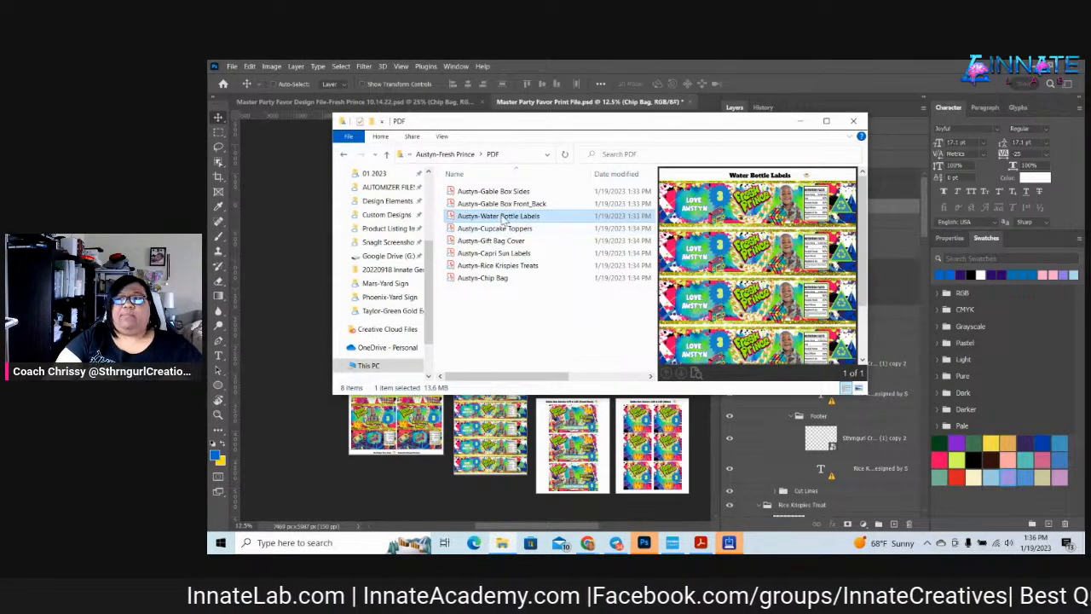
{"action": "left_click", "coordinate": [855, 124]}
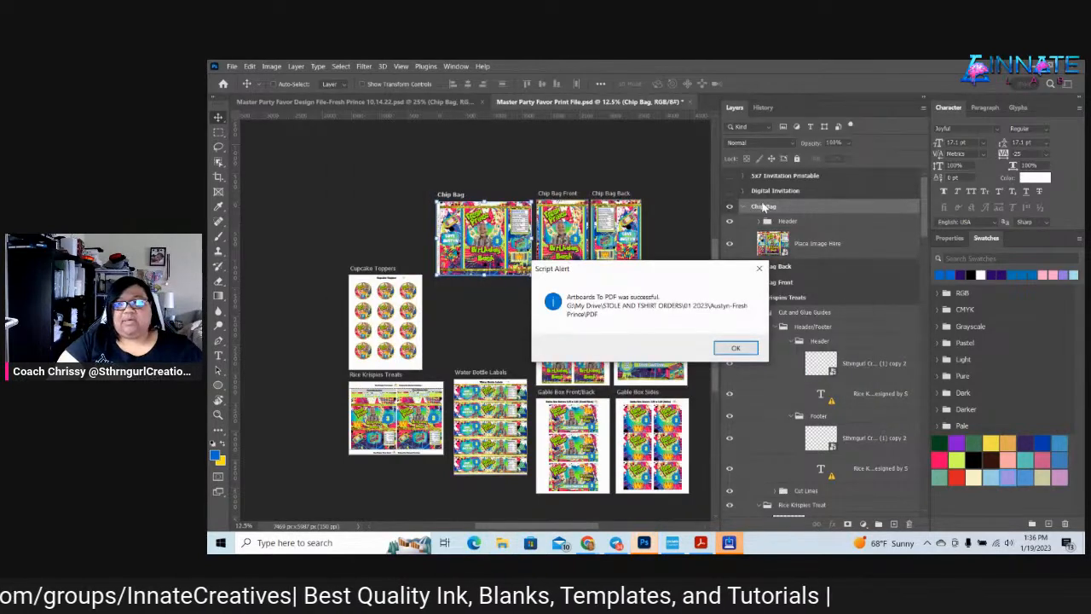
{"action": "left_click", "coordinate": [733, 351]}
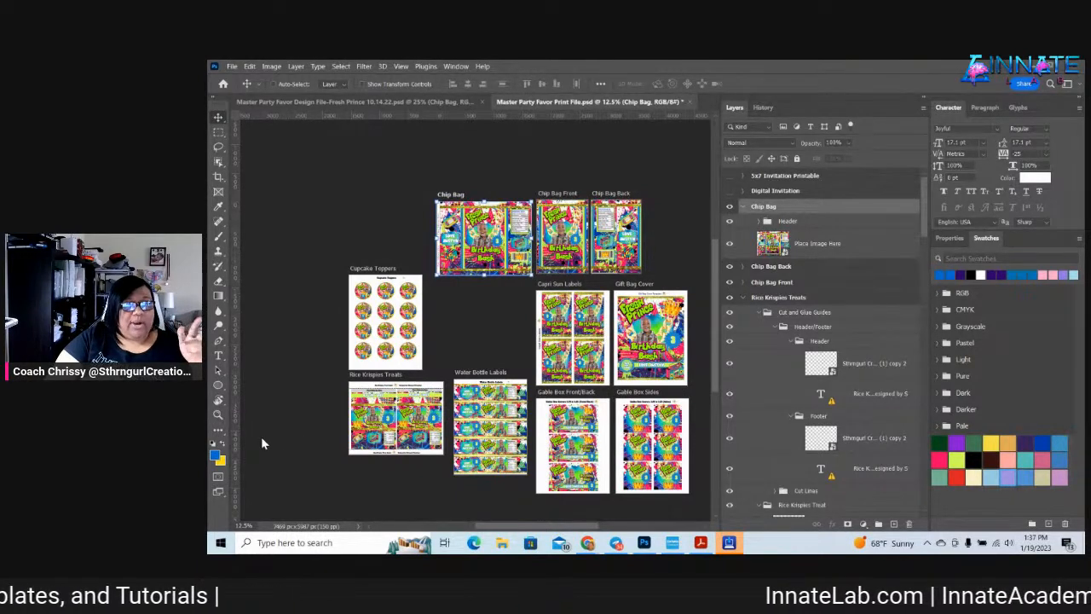
Open the Desktop folder 20220918 Innate Genius MEGA Mockup Automizer- MASTER in File Explorer and maximize its window
{"action": "left_click", "coordinate": [220, 544]}
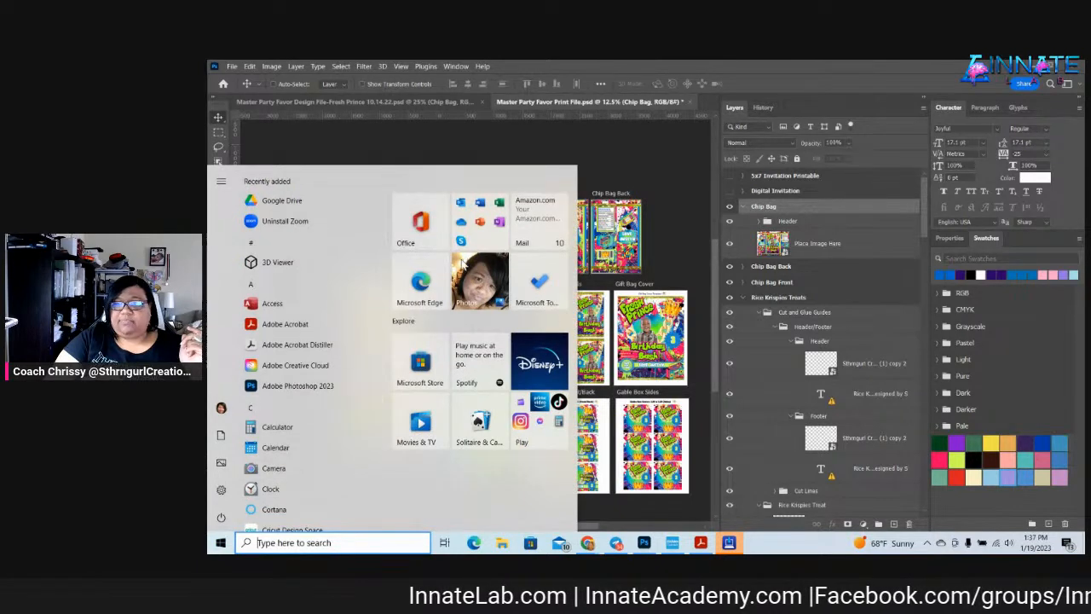
{"action": "left_click", "coordinate": [555, 140]}
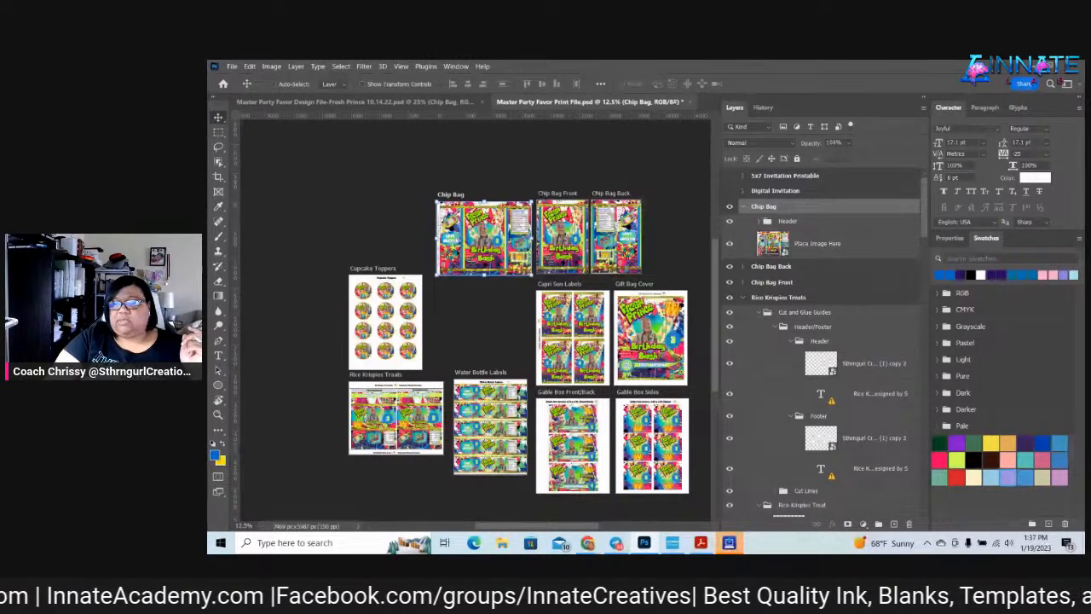
{"action": "key", "text": "super+e"}
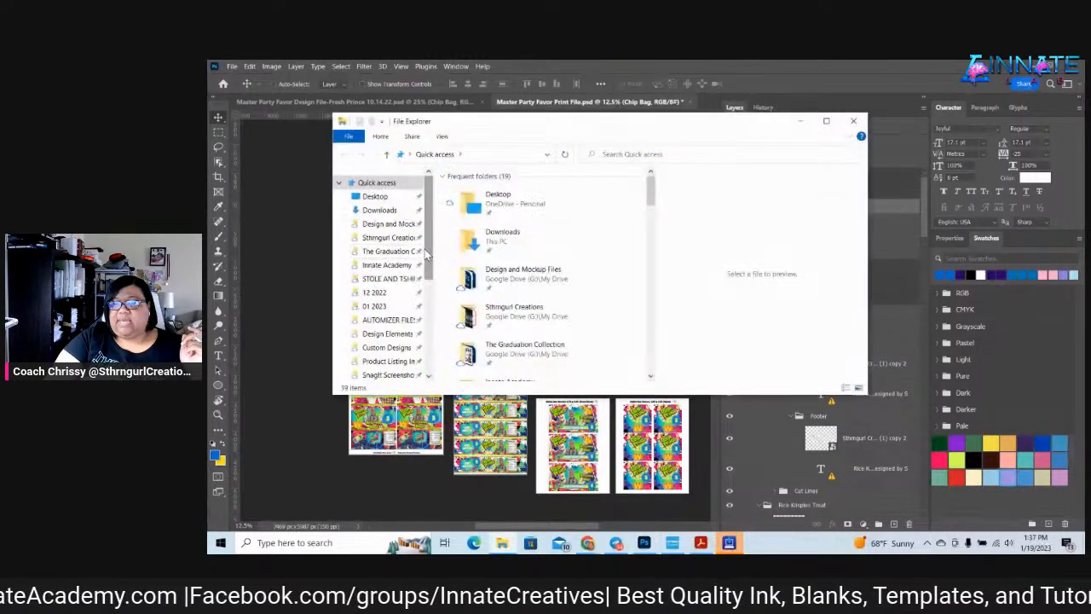
{"action": "left_click", "coordinate": [375, 197]}
{"action": "double_click", "coordinate": [535, 279]}
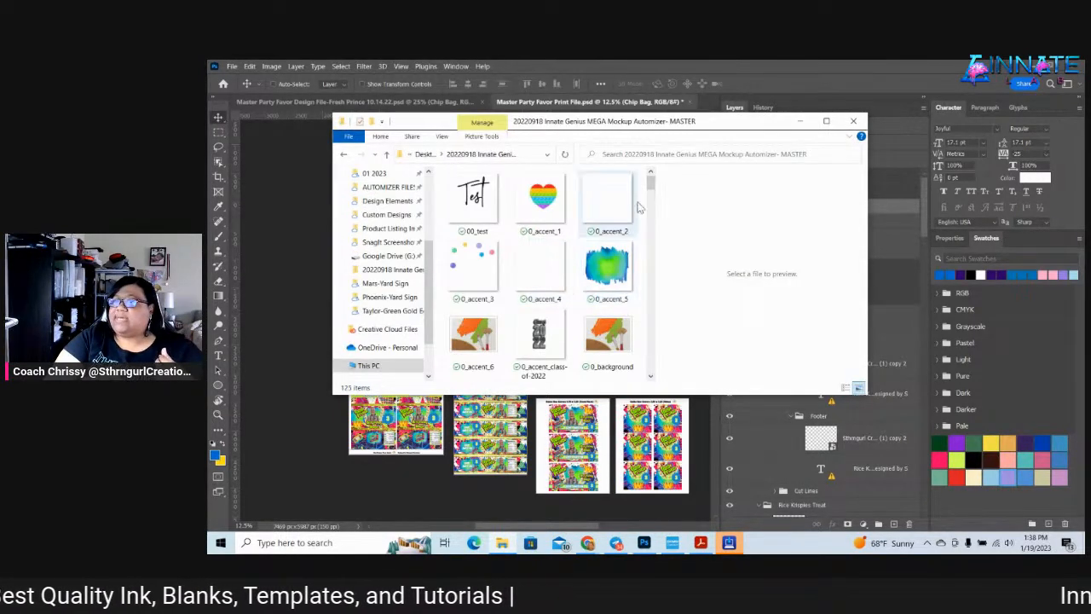
{"action": "left_click_drag", "start_coordinate": [651, 186], "coordinate": [652, 215]}
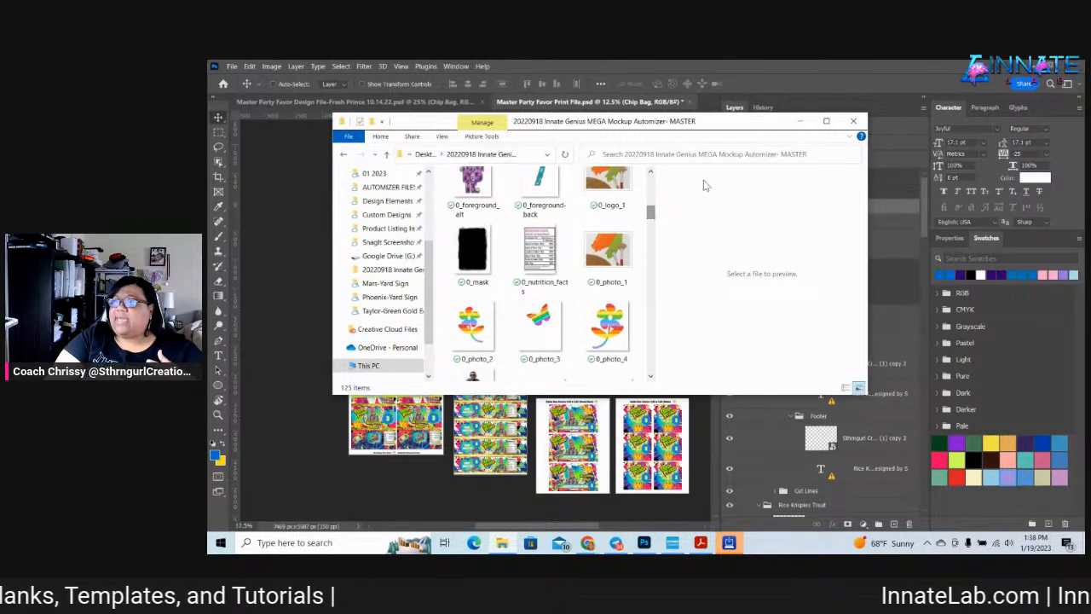
{"action": "left_click", "coordinate": [823, 125]}
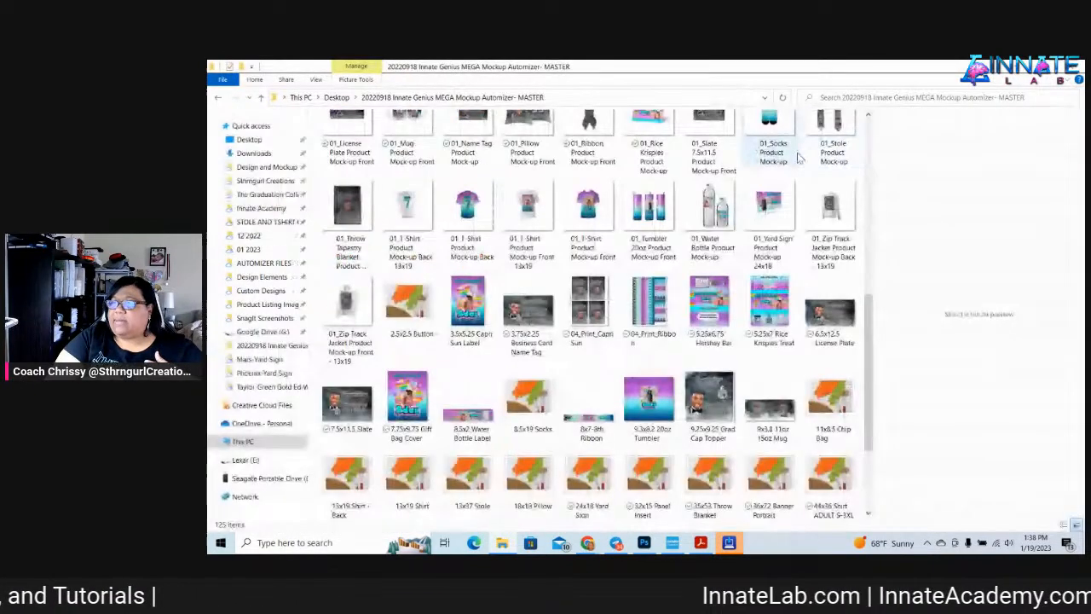
Examine the Automizer templates, including GRAD PARTY, MEMORIAL and PARTY, and the product mock-up files in the folder
{"action": "left_click_drag", "start_coordinate": [873, 362], "coordinate": [878, 402]}
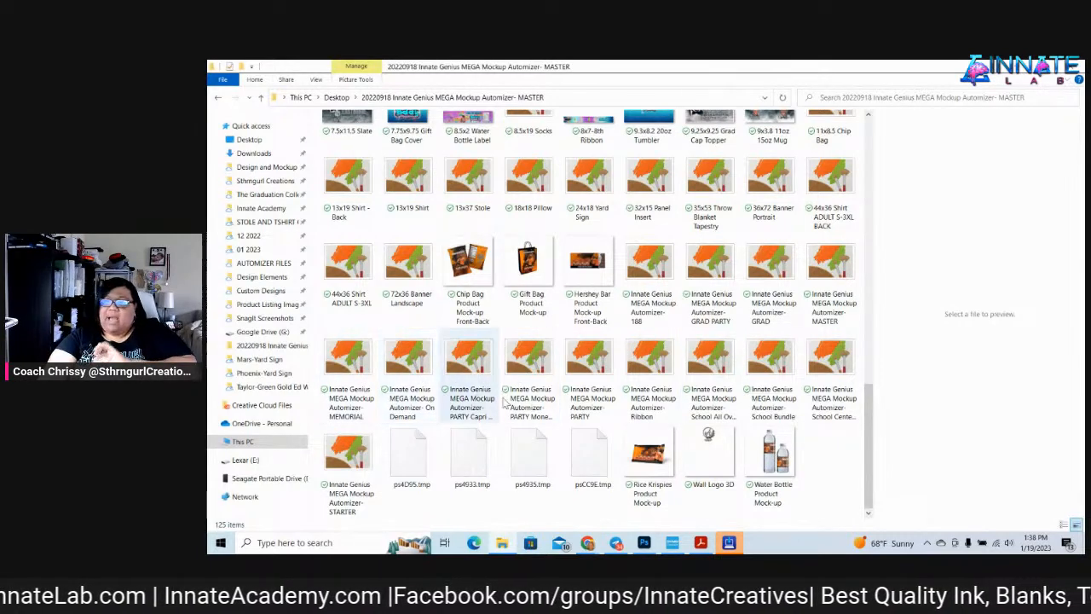
{"action": "left_click", "coordinate": [715, 287]}
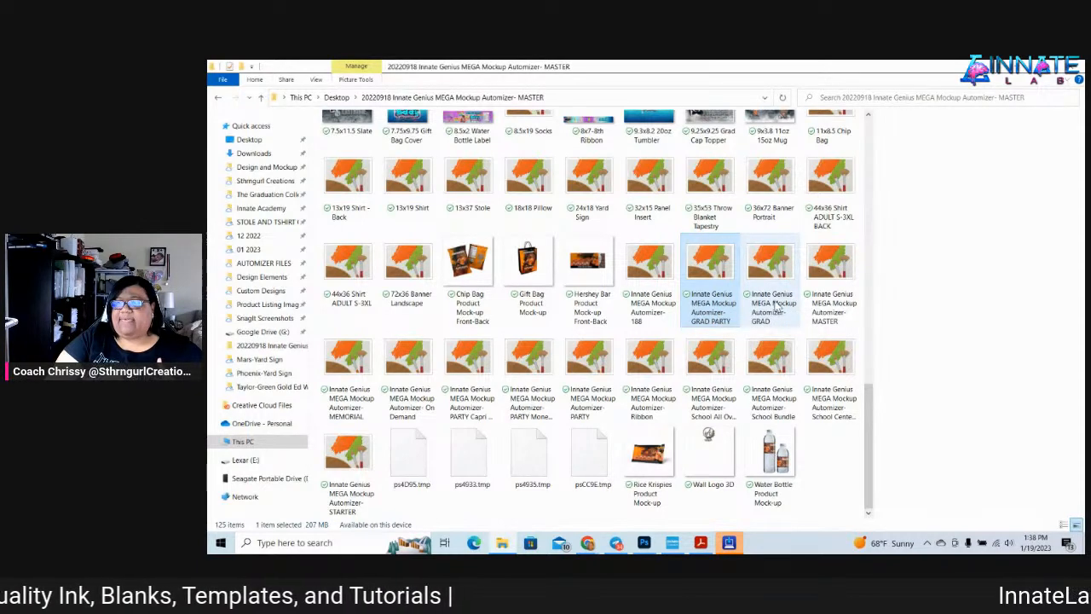
{"action": "left_click", "coordinate": [373, 406]}
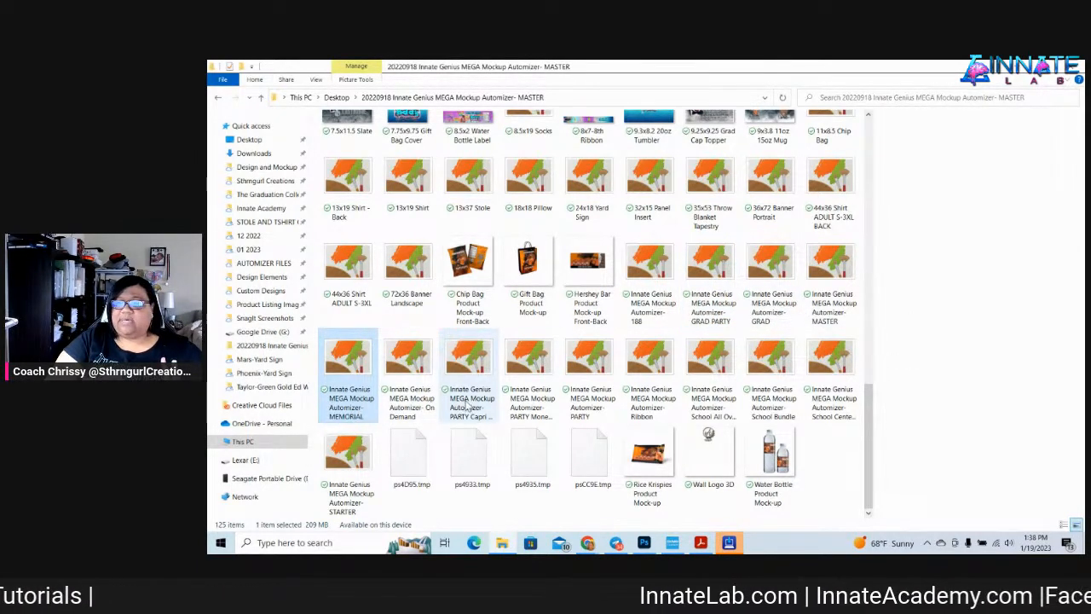
{"action": "left_click", "coordinate": [517, 409]}
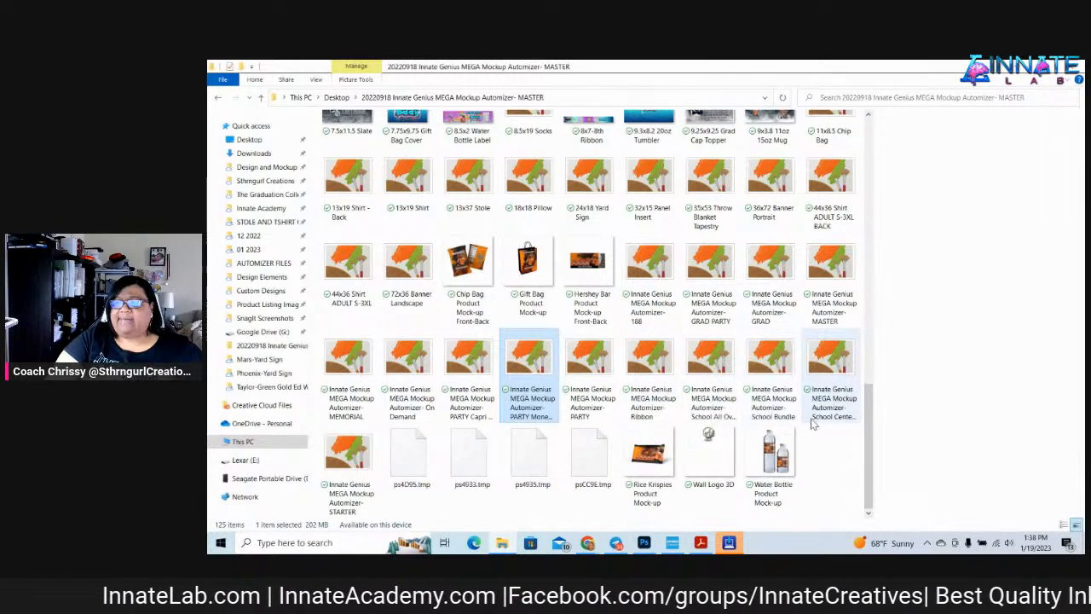
{"action": "scroll", "coordinate": [812, 426], "scroll_direction": "up", "scroll_amount": 15}
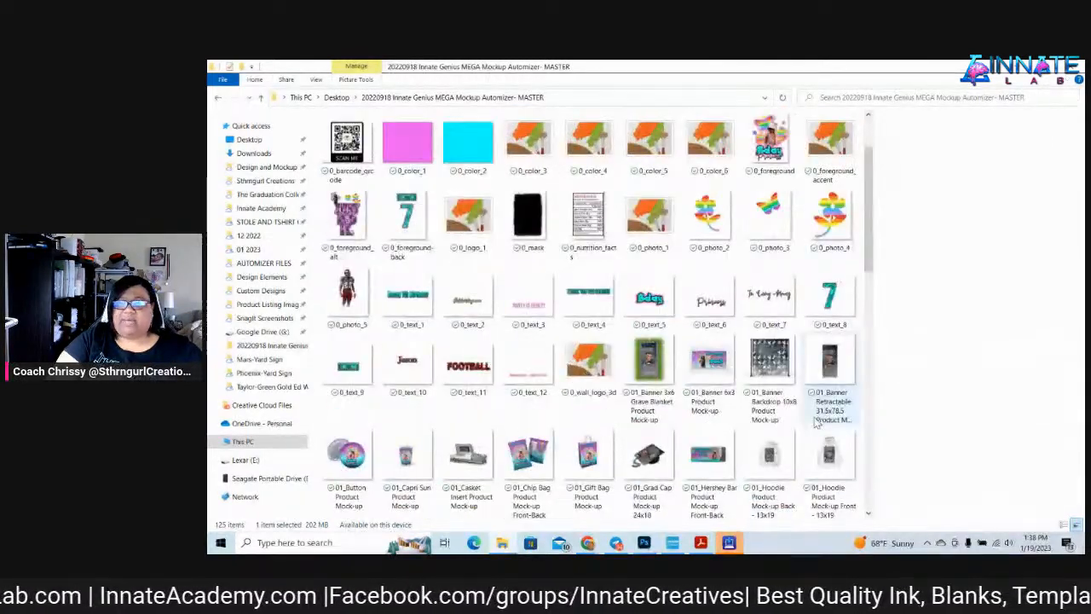
Examine the source image, product mock-up and print size files in the Mockup Automizer folder, and close its window
{"action": "scroll", "coordinate": [814, 419], "scroll_direction": "down", "scroll_amount": 2}
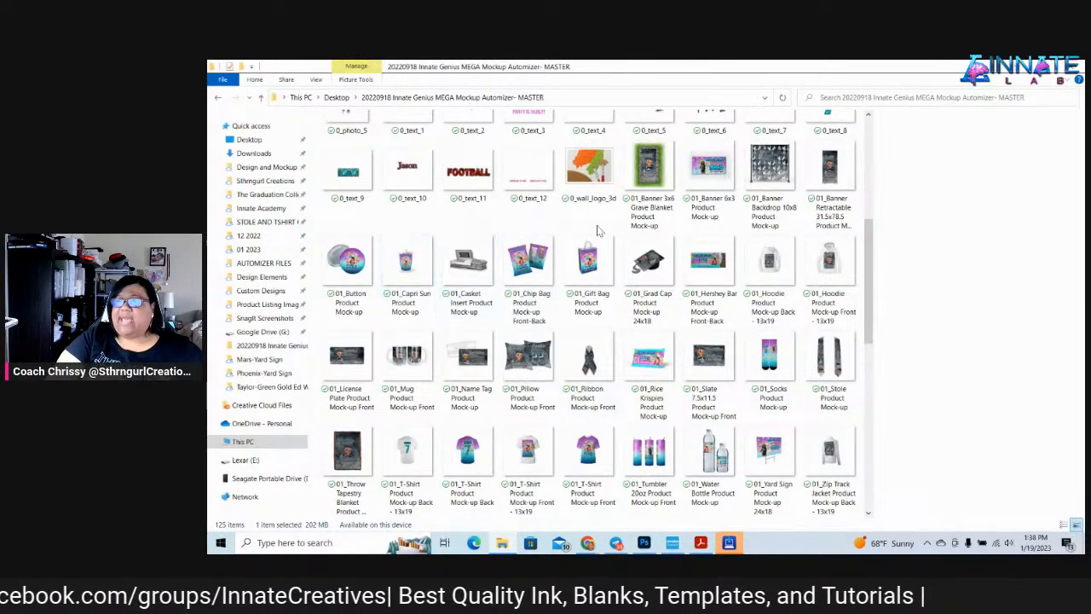
{"action": "scroll", "coordinate": [596, 229], "scroll_direction": "up", "scroll_amount": 2}
{"action": "scroll", "coordinate": [632, 315], "scroll_direction": "down", "scroll_amount": 2}
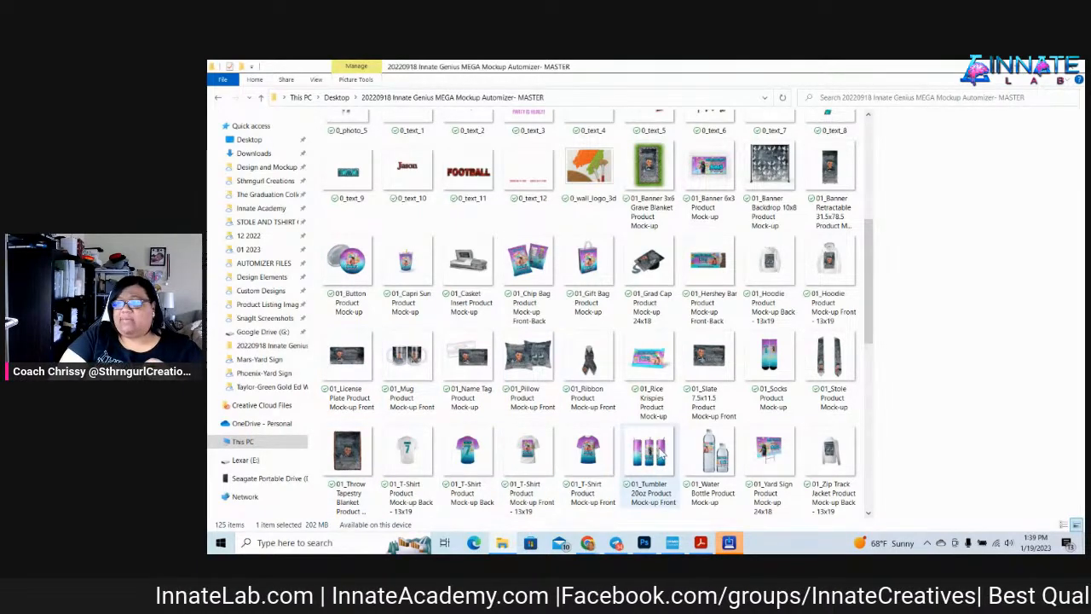
{"action": "scroll", "coordinate": [647, 469], "scroll_direction": "down", "scroll_amount": 3}
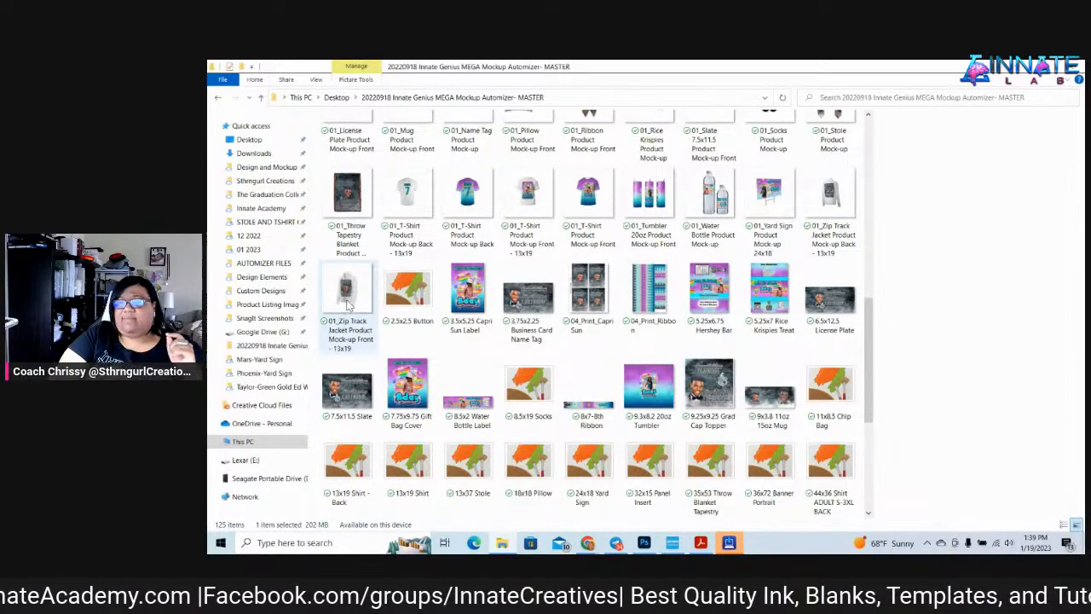
{"action": "scroll", "coordinate": [348, 311], "scroll_direction": "up", "scroll_amount": 6}
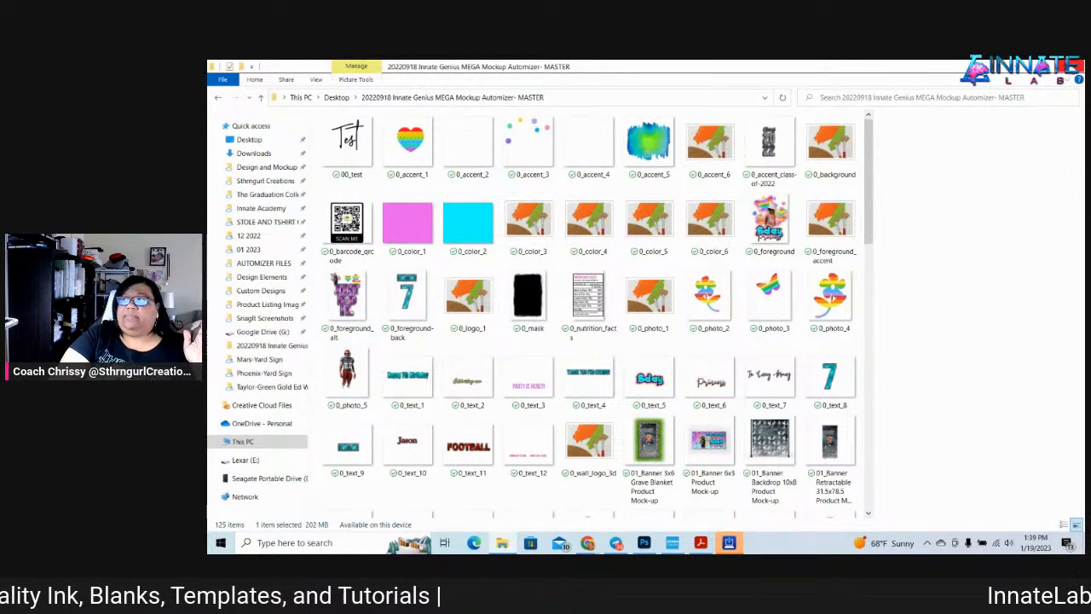
{"action": "left_click", "coordinate": [1073, 72]}
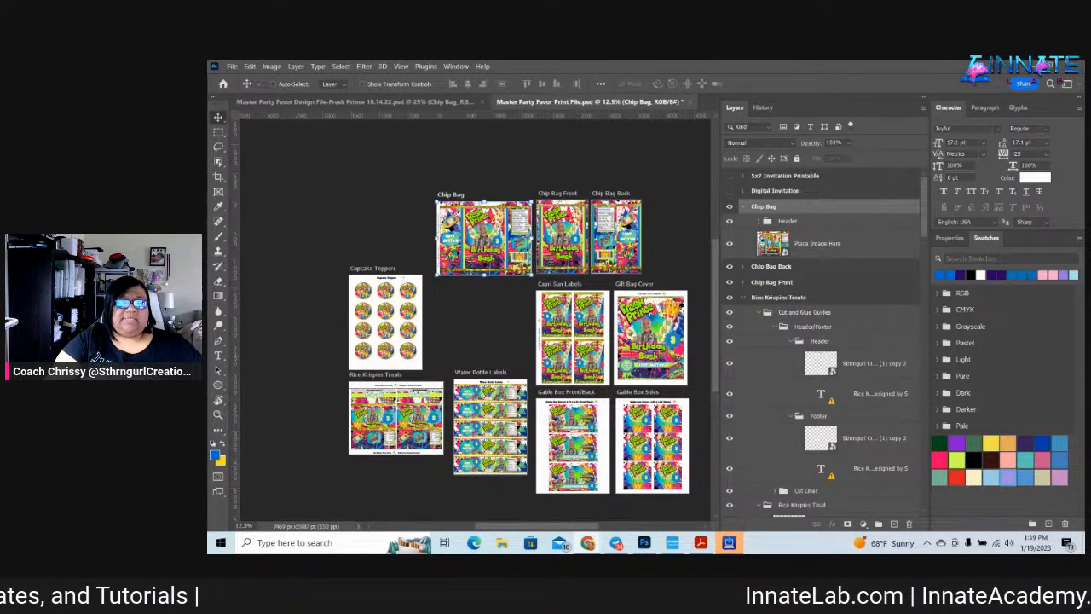
Switch to the Chrome window showing academy.innatelab.com, maximize it, and open the Automizers category from the Innate Academy home page
{"action": "left_click_drag", "start_coordinate": [208, 183], "coordinate": [619, 66]}
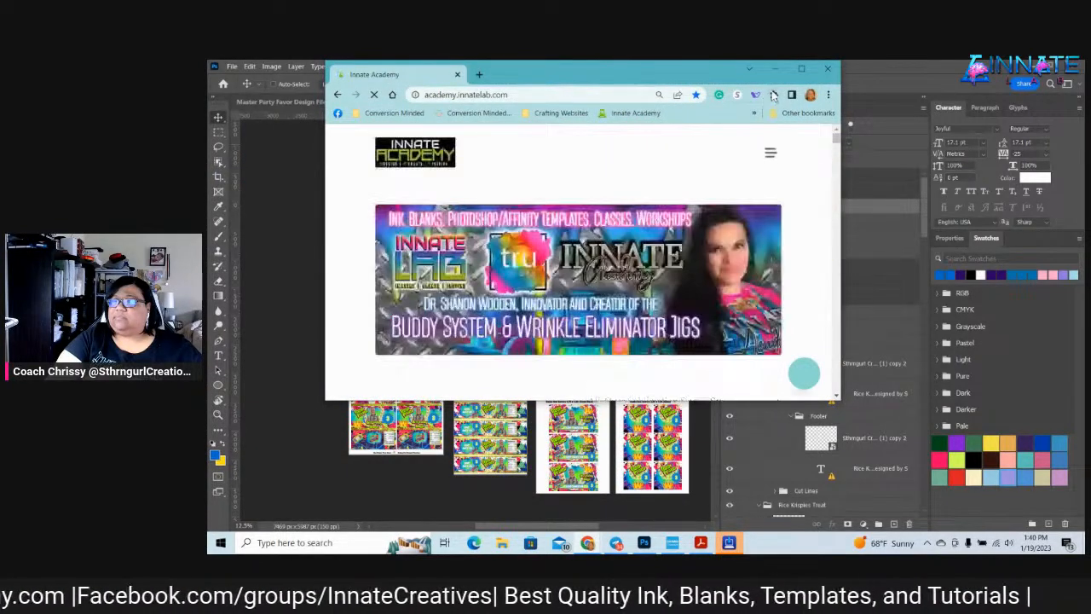
{"action": "left_click", "coordinate": [803, 71]}
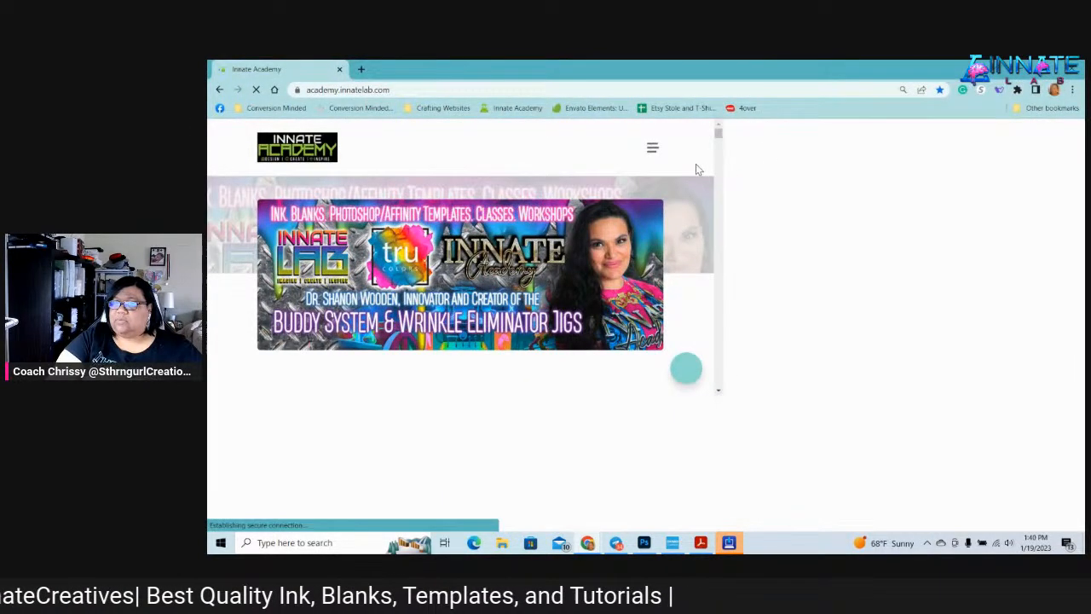
{"action": "scroll", "coordinate": [691, 196], "scroll_direction": "down", "scroll_amount": 4}
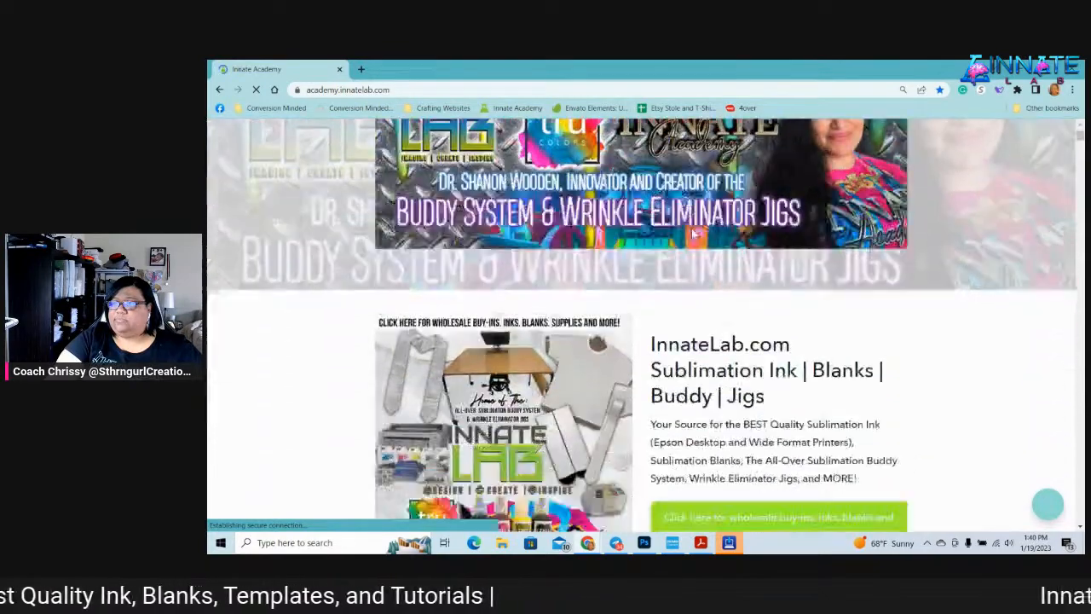
{"action": "scroll", "coordinate": [692, 235], "scroll_direction": "down", "scroll_amount": 8}
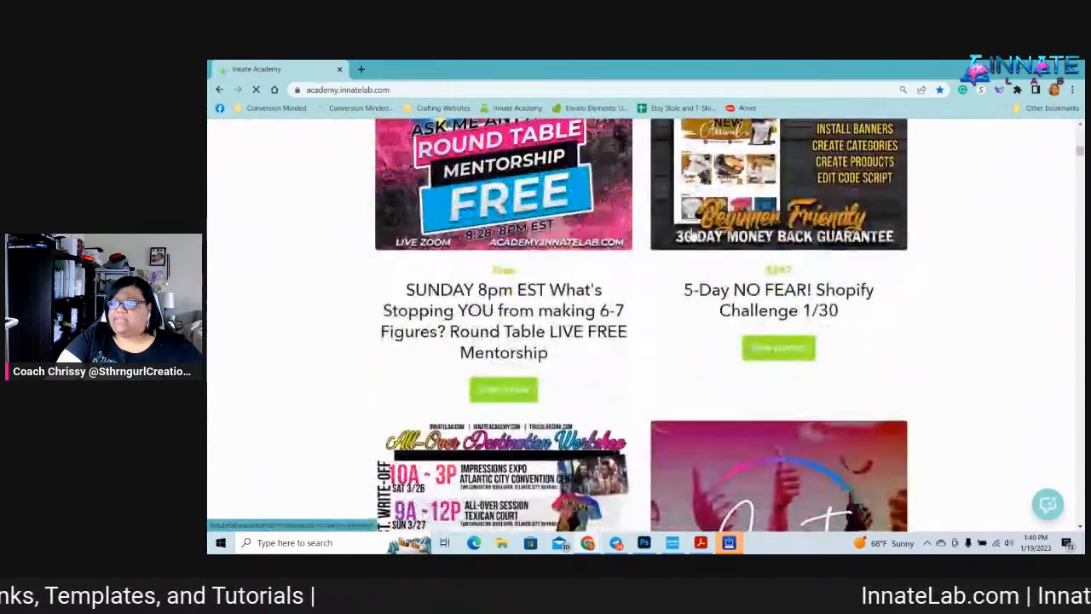
{"action": "scroll", "coordinate": [692, 235], "scroll_direction": "down", "scroll_amount": 3}
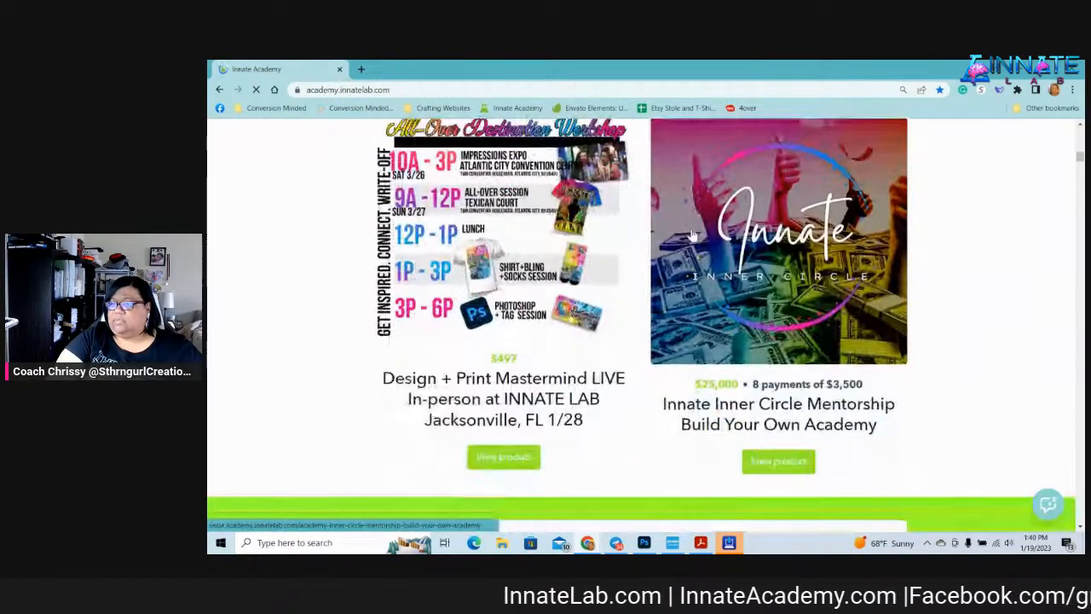
{"action": "scroll", "coordinate": [692, 235], "scroll_direction": "down", "scroll_amount": 10}
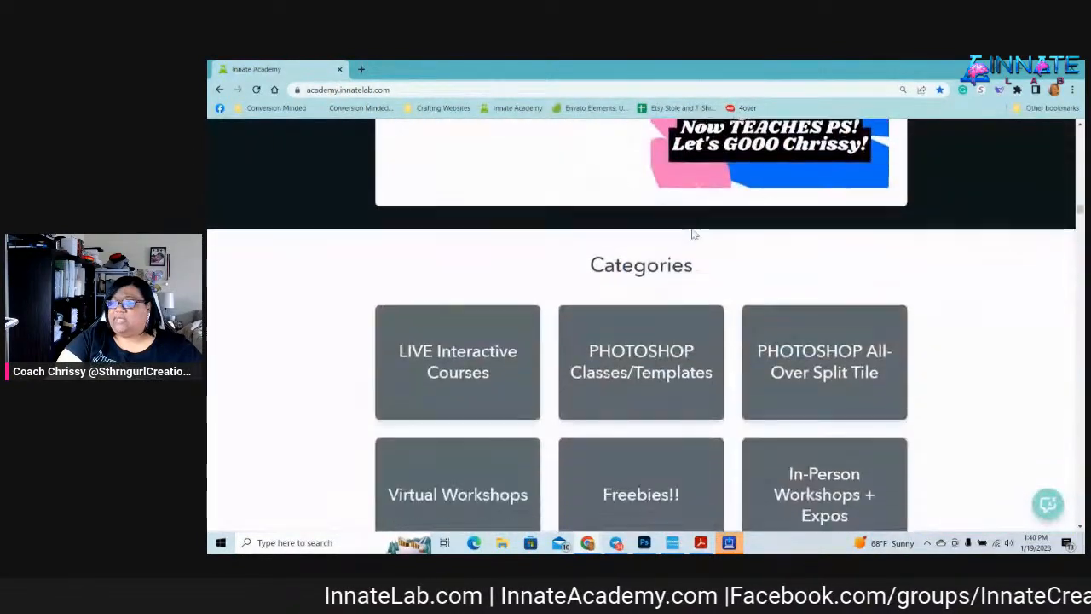
{"action": "scroll", "coordinate": [682, 273], "scroll_direction": "down", "scroll_amount": 2}
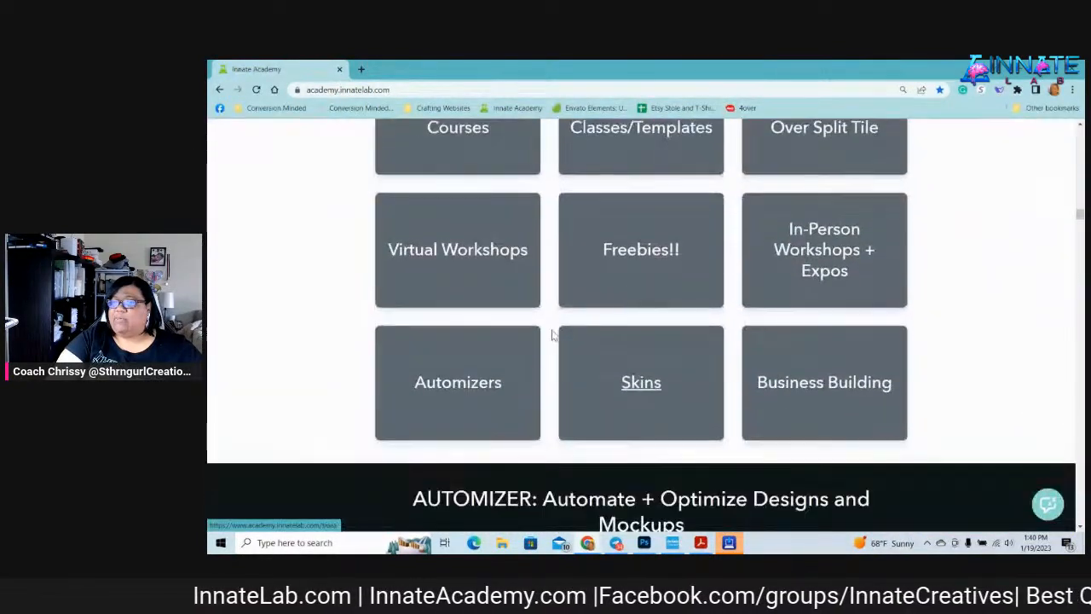
{"action": "left_click", "coordinate": [492, 384]}
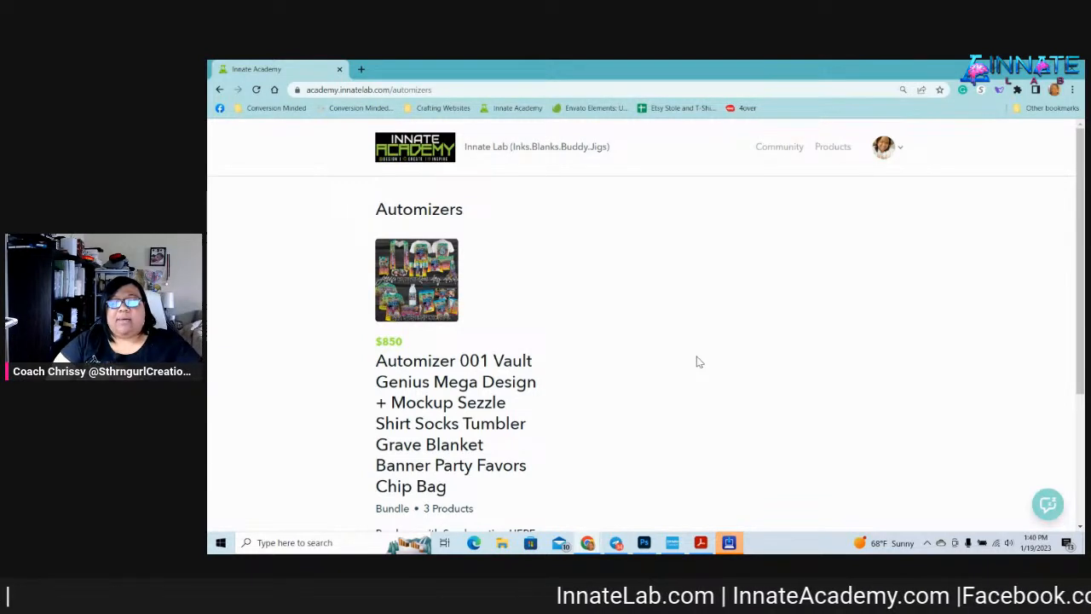
Open the bundle's Sezzle purchase link innatelab.com/vault-sezzle-automizer in a new tab, view the product page, and minimize the browser
{"action": "scroll", "coordinate": [697, 362], "scroll_direction": "down", "scroll_amount": 2}
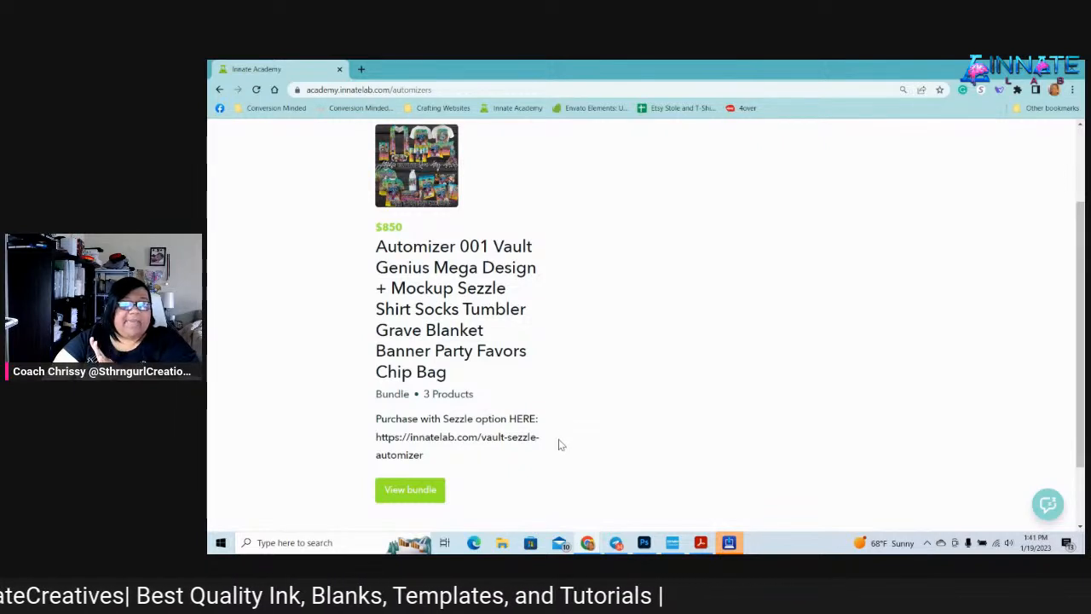
{"action": "left_click_drag", "start_coordinate": [376, 438], "coordinate": [460, 453]}
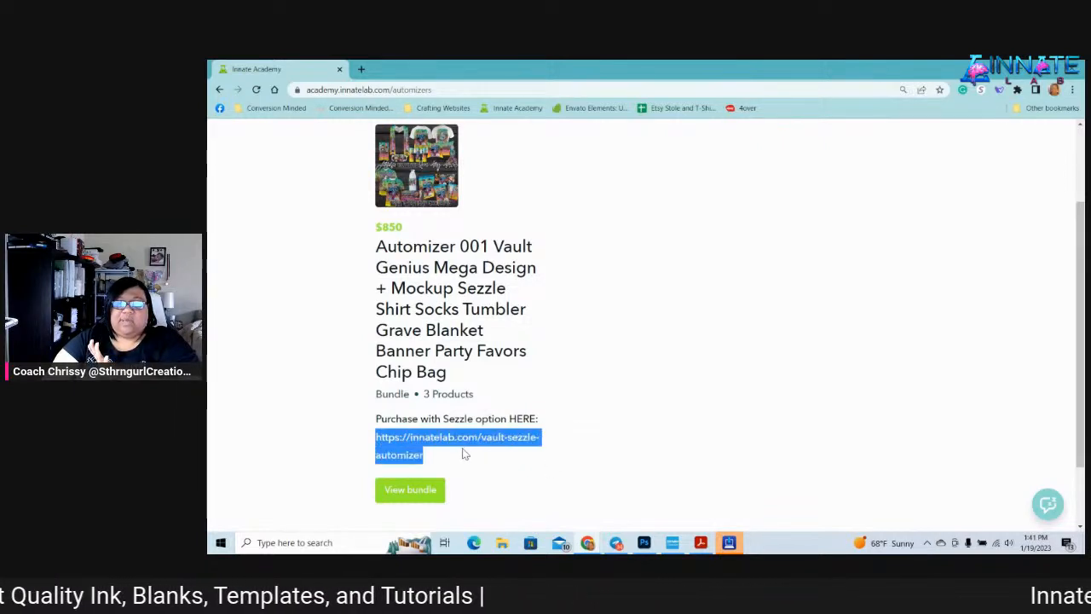
{"action": "right_click", "coordinate": [462, 441]}
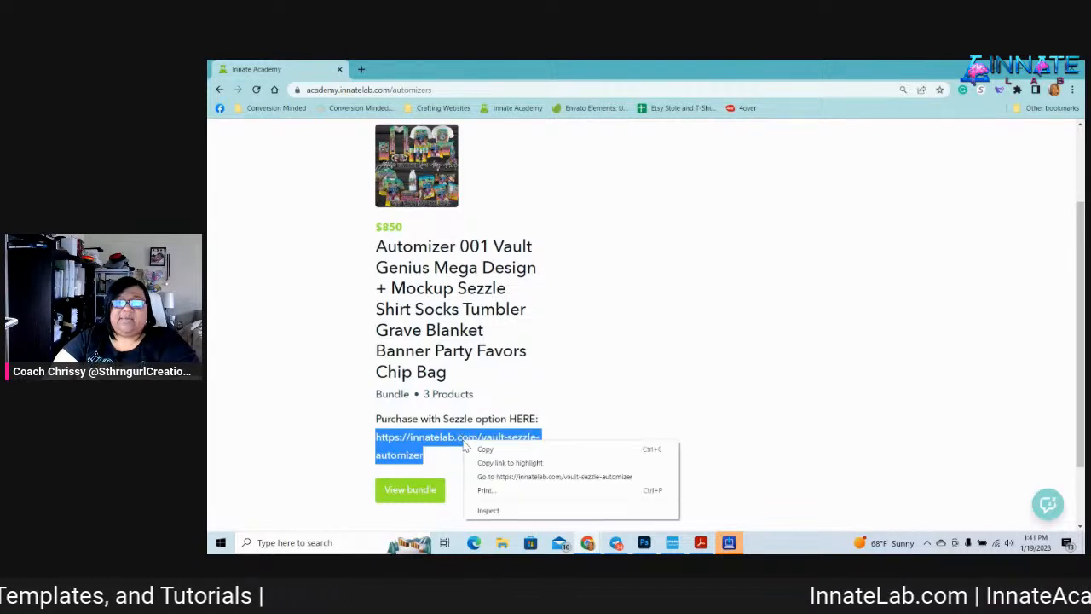
{"action": "left_click", "coordinate": [532, 479]}
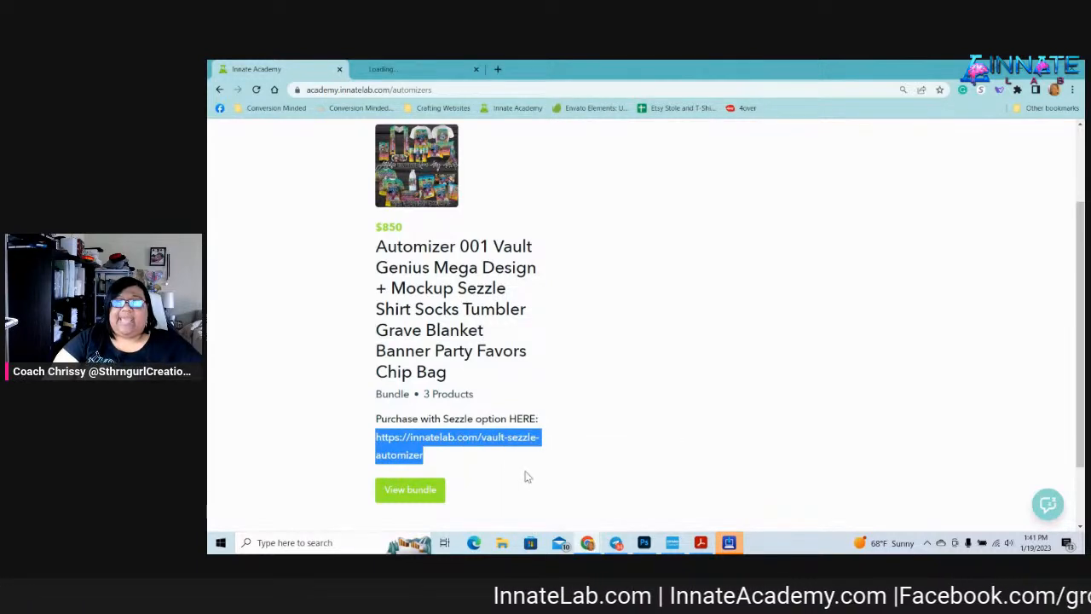
{"action": "left_click", "coordinate": [420, 68]}
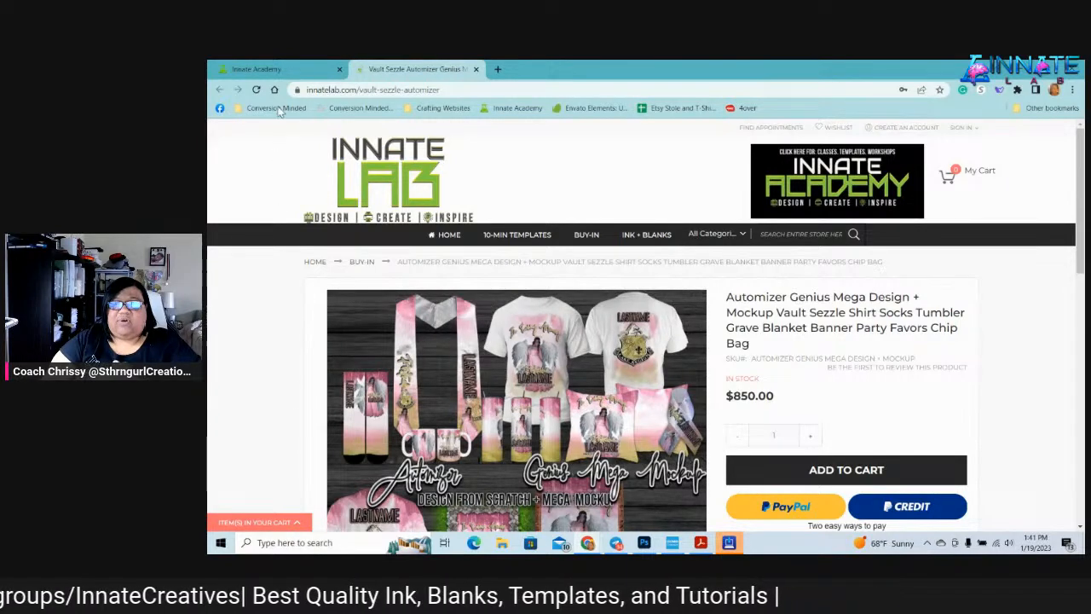
{"action": "mouse_move", "coordinate": [285, 68]}
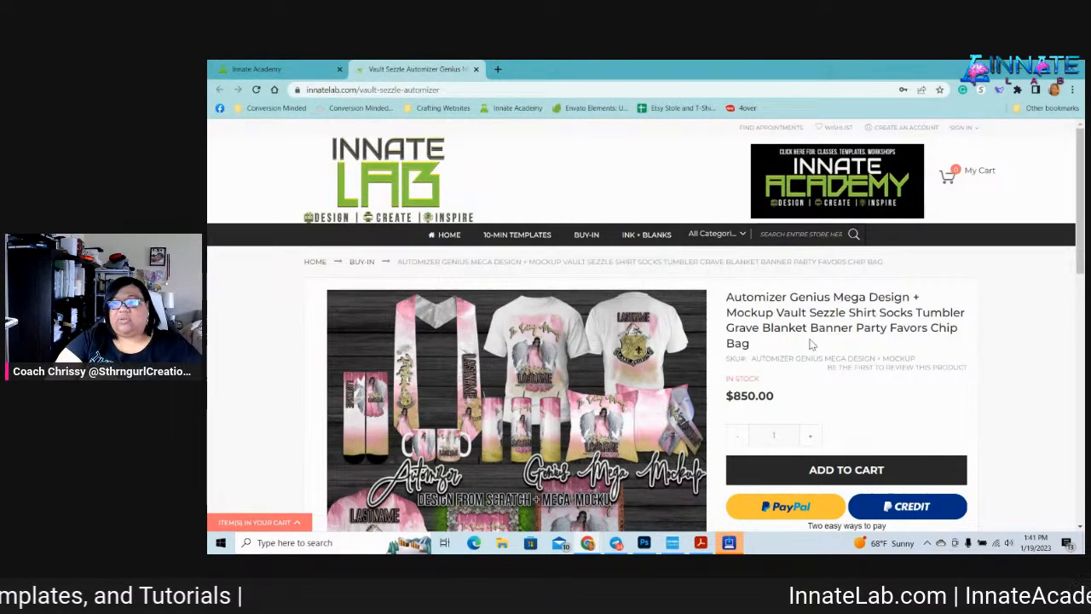
{"action": "left_click", "coordinate": [1015, 70]}
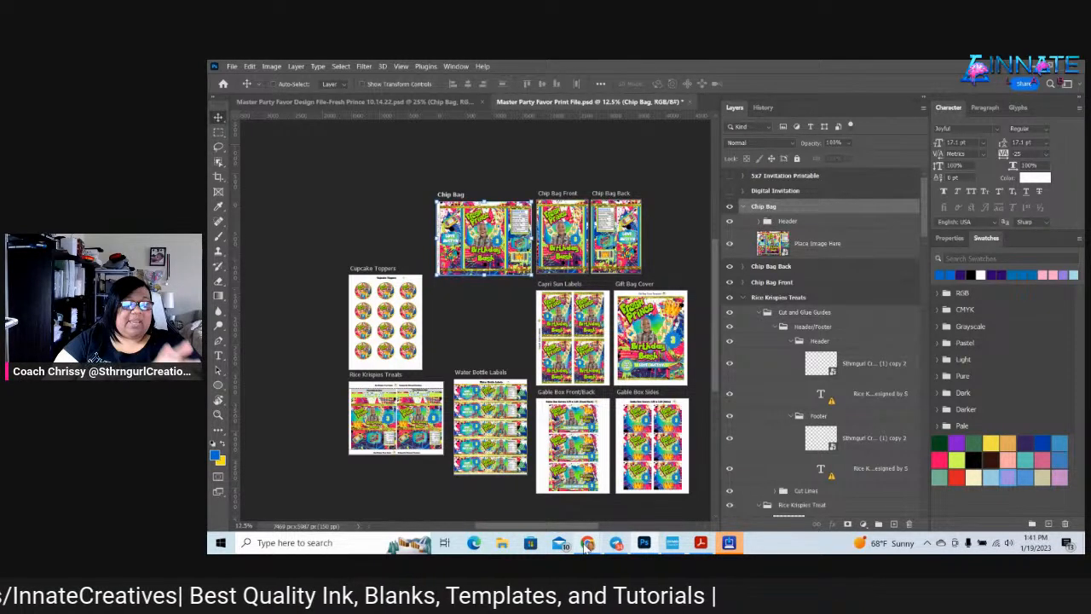
Reopen the Chrome window with the Vault Sezzle Automizer page, review its mock-up images and purchase note, and minimize the browser
{"action": "mouse_move", "coordinate": [586, 547]}
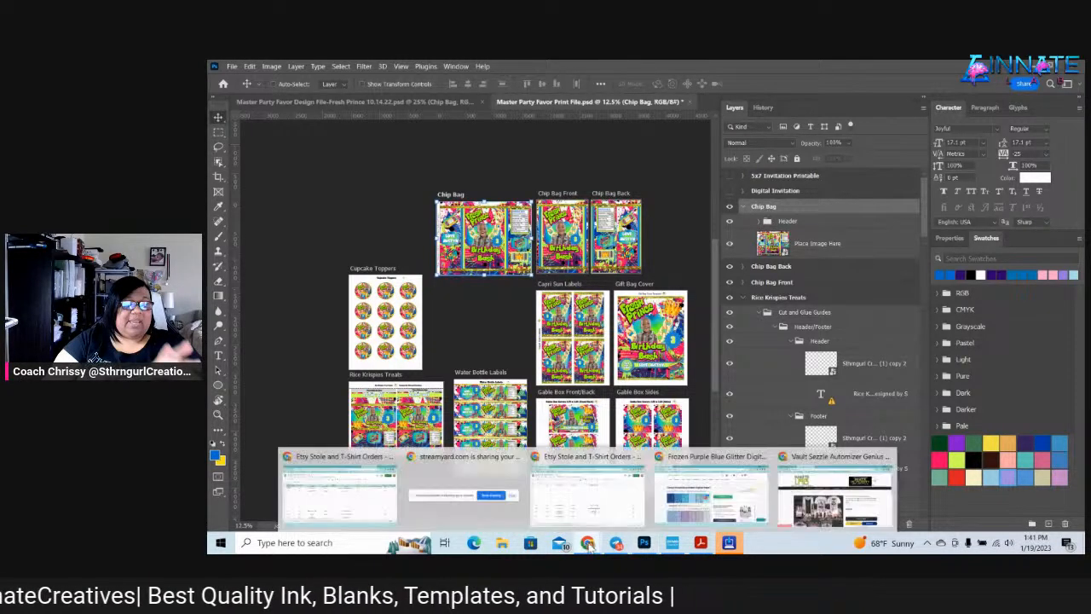
{"action": "left_click", "coordinate": [813, 457]}
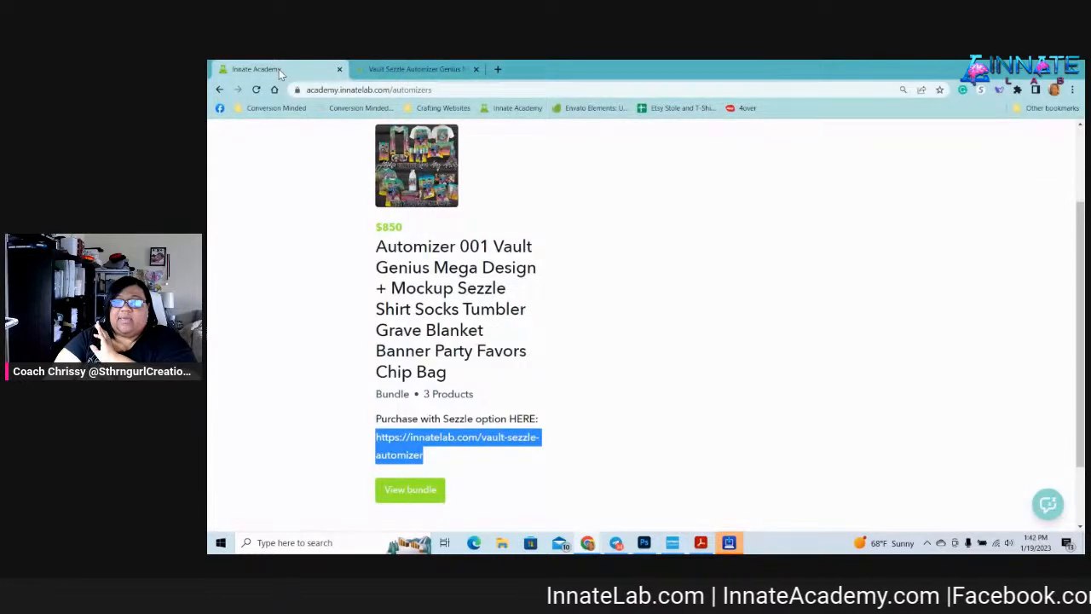
{"action": "left_click", "coordinate": [395, 69]}
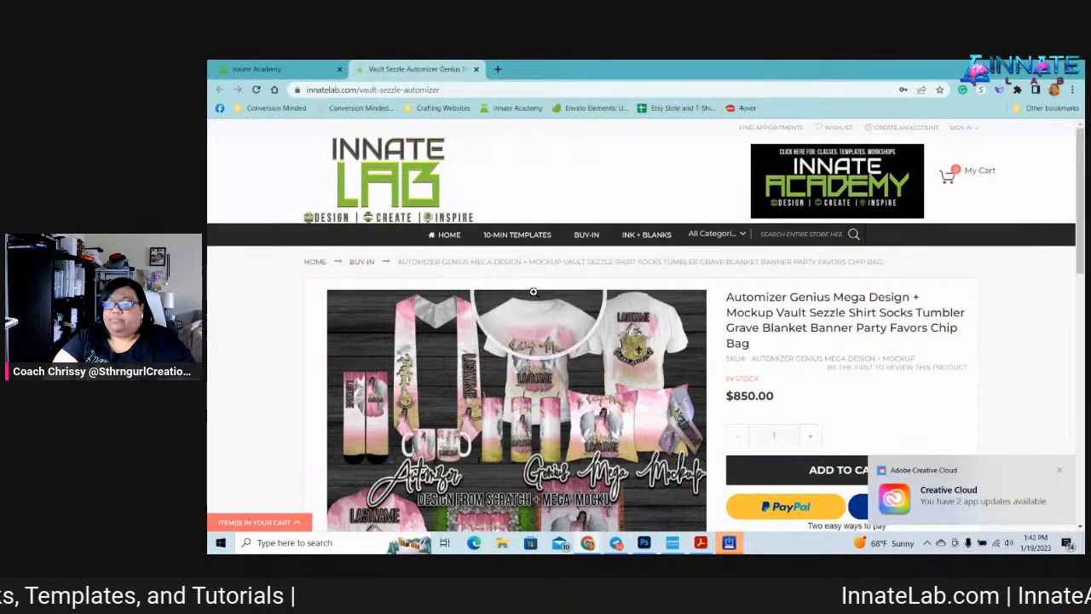
{"action": "scroll", "coordinate": [533, 291], "scroll_direction": "down", "scroll_amount": 1}
{"action": "scroll", "coordinate": [532, 291], "scroll_direction": "down", "scroll_amount": 2}
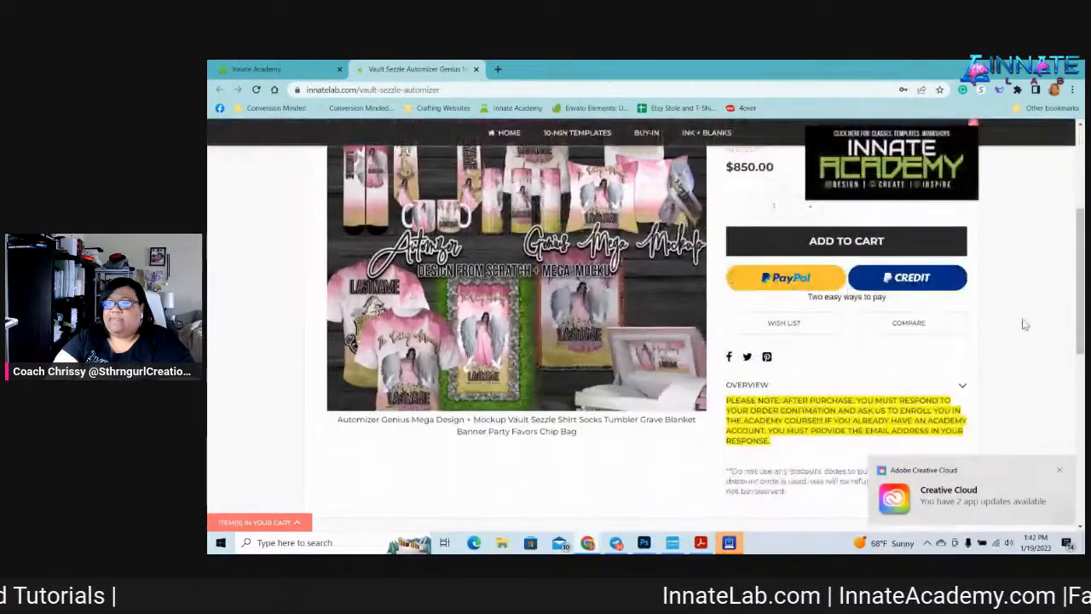
{"action": "scroll", "coordinate": [1031, 327], "scroll_direction": "down", "scroll_amount": 1}
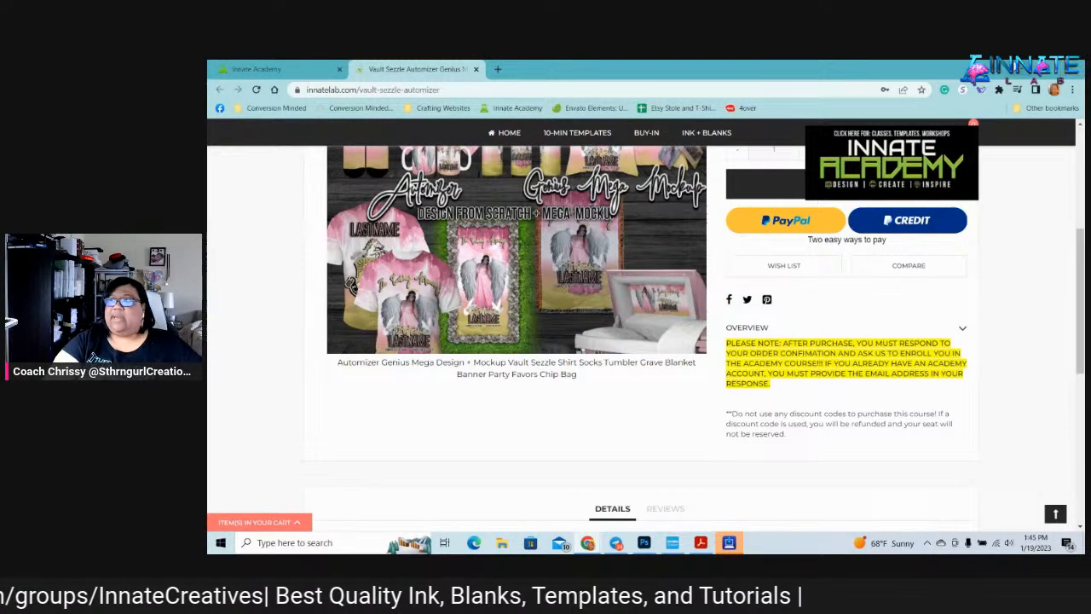
{"action": "left_click", "coordinate": [1022, 68]}
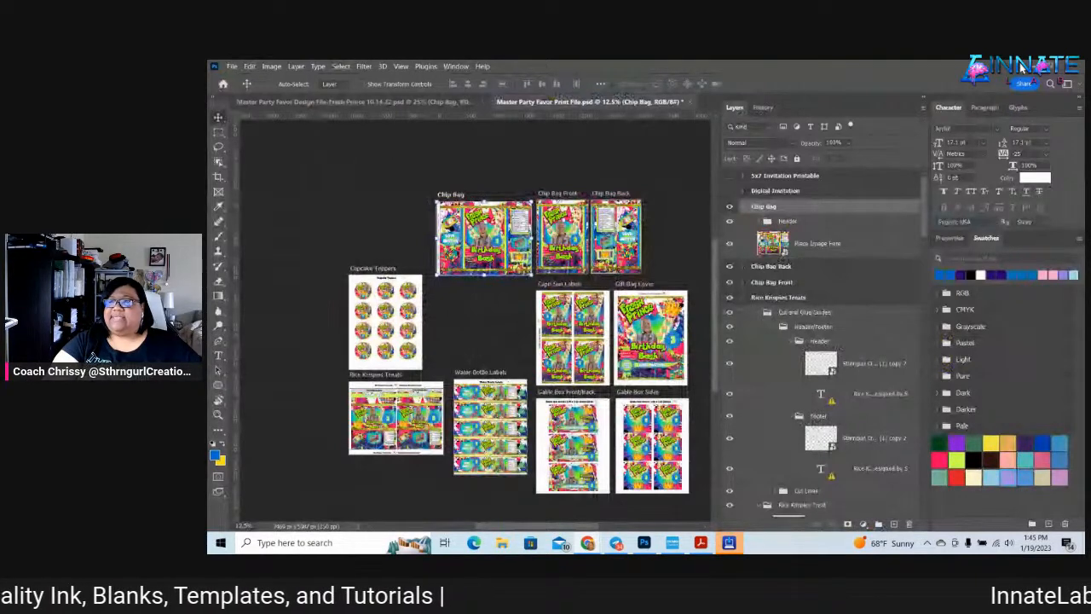
Save and close Master Party Favor Print File.psd, and cancel closing the Fresh Prince design file
{"action": "left_click", "coordinate": [689, 101]}
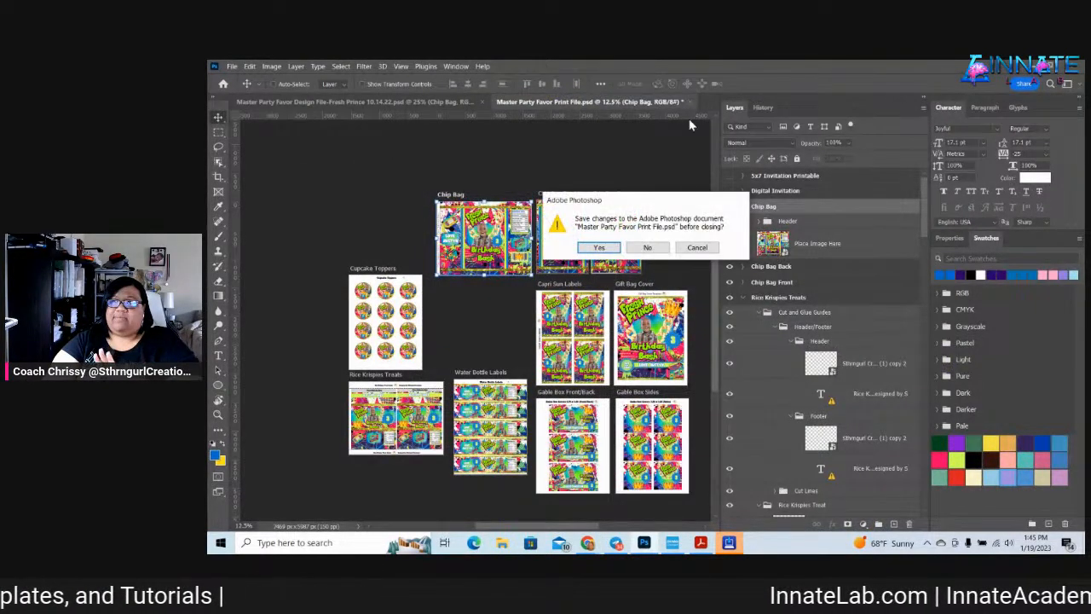
{"action": "left_click", "coordinate": [599, 248]}
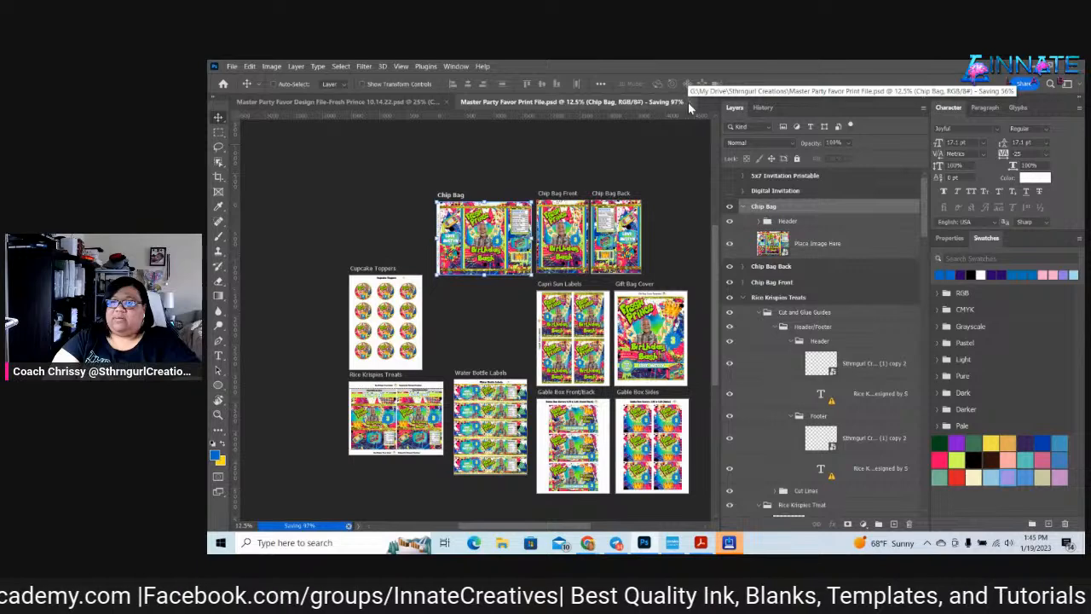
{"action": "left_click", "coordinate": [690, 102]}
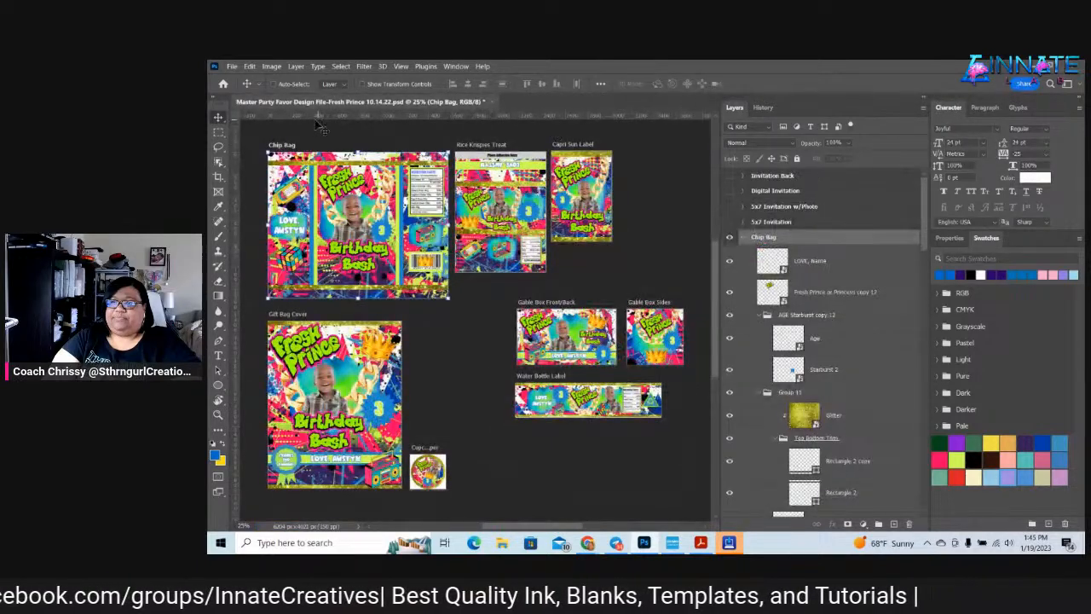
{"action": "left_click", "coordinate": [491, 101]}
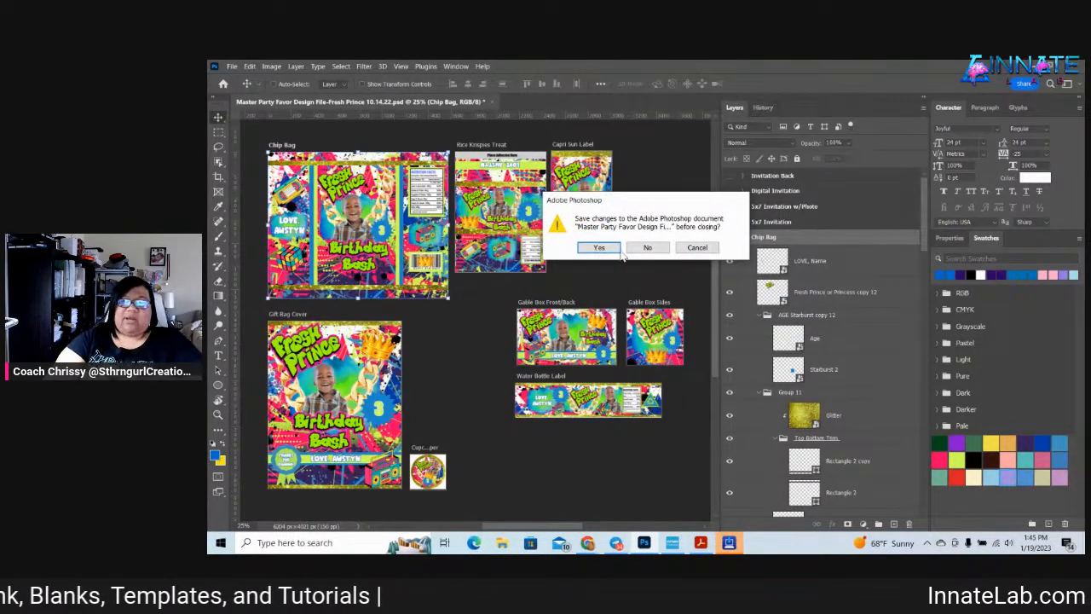
{"action": "left_click", "coordinate": [695, 249]}
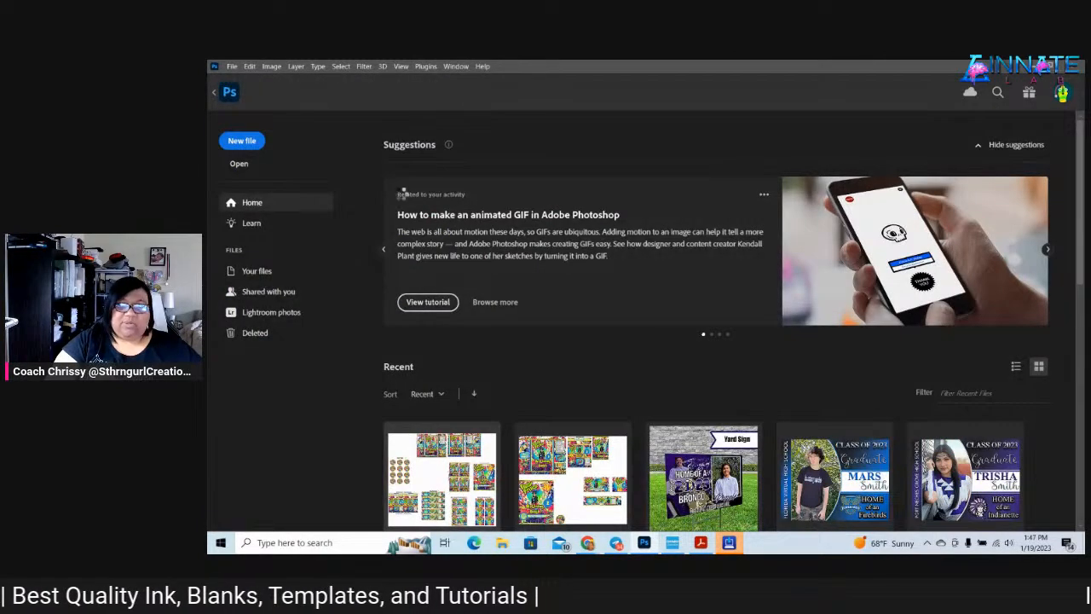
Return from the home screen to view the Fresh Prince design file and print file, and collapse the print file's Chip Bag artboard layers
{"action": "left_click", "coordinate": [226, 92]}
{"action": "left_click", "coordinate": [590, 102]}
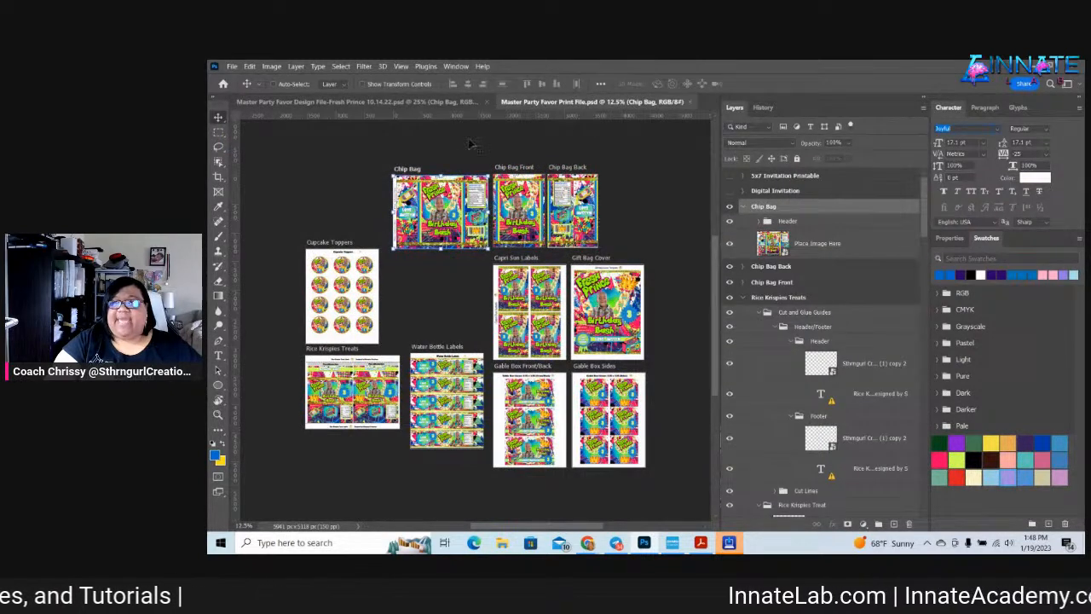
{"action": "left_click", "coordinate": [339, 103]}
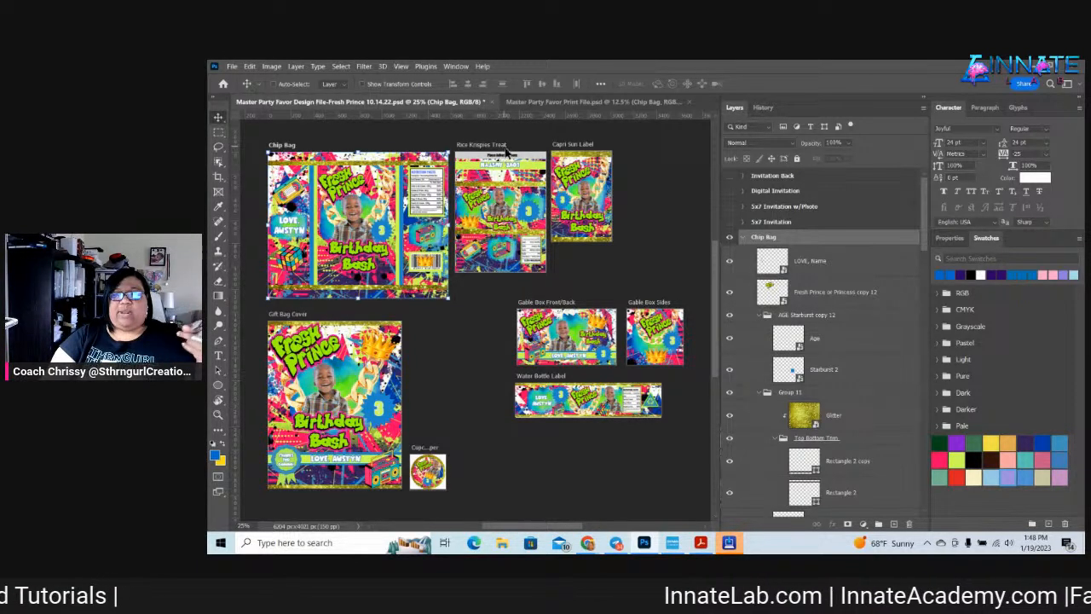
{"action": "left_click", "coordinate": [574, 103]}
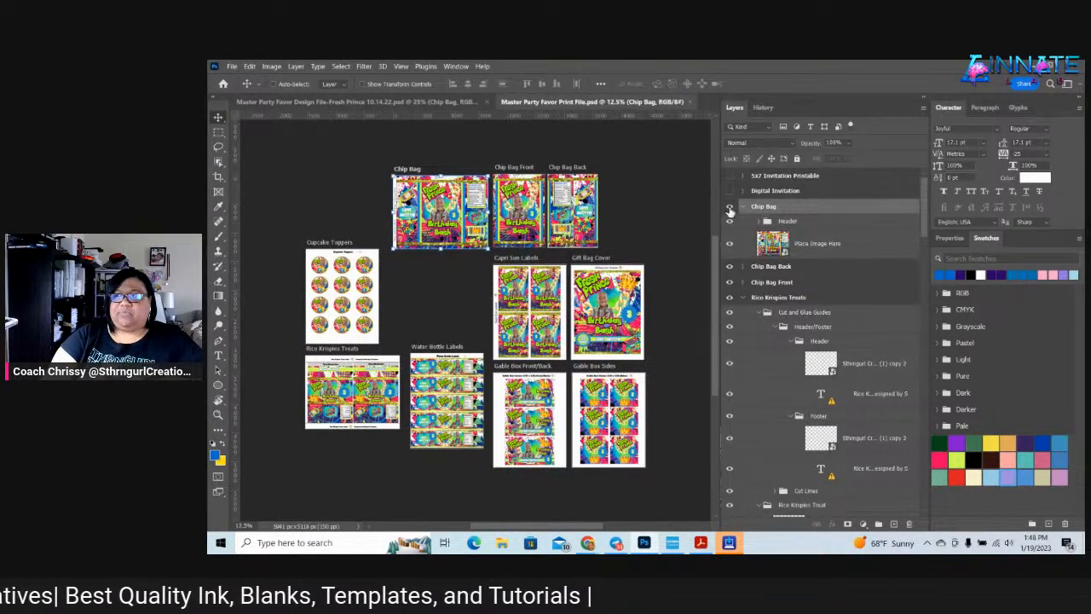
{"action": "left_click", "coordinate": [743, 207]}
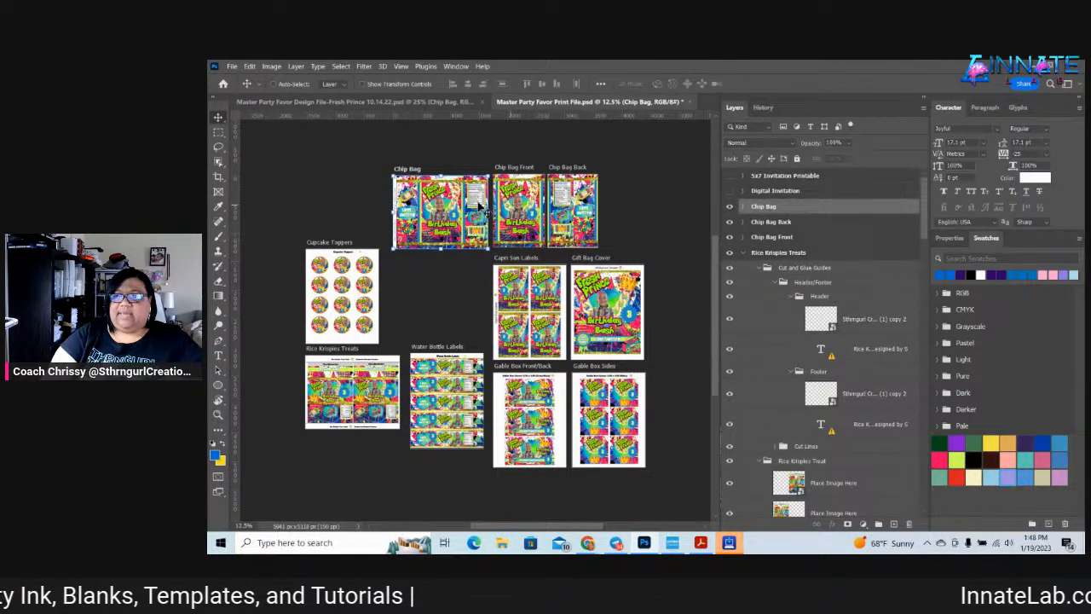
Open the Chip Bag artboard's Place Image Here smart object, delete the placed chip bag design, and save and close it
{"action": "right_click", "coordinate": [441, 198]}
{"action": "left_click", "coordinate": [469, 211]}
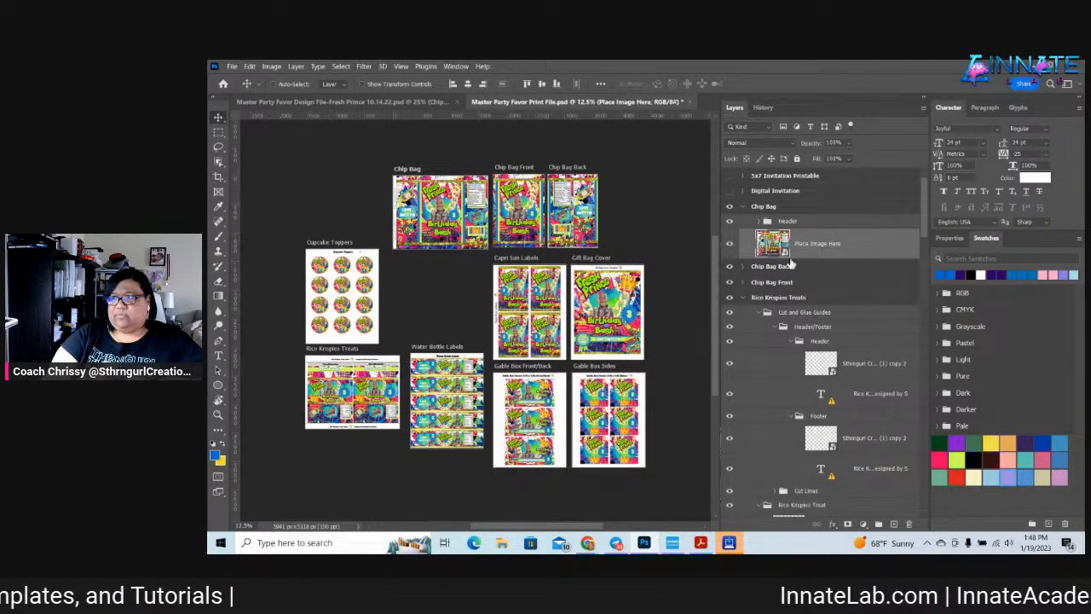
{"action": "double_click", "coordinate": [784, 249]}
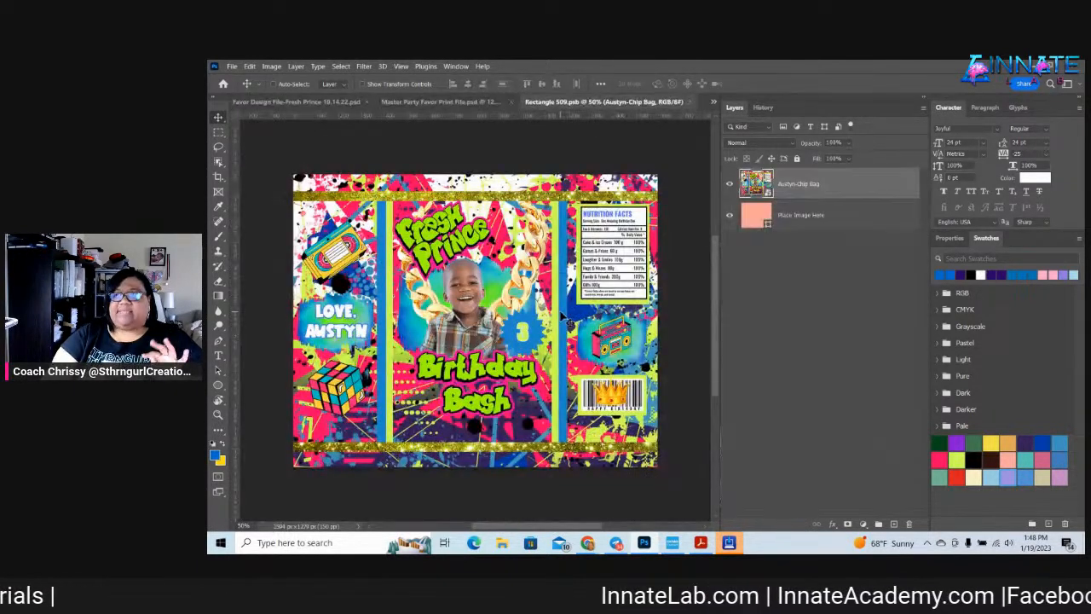
{"action": "key", "text": "Delete"}
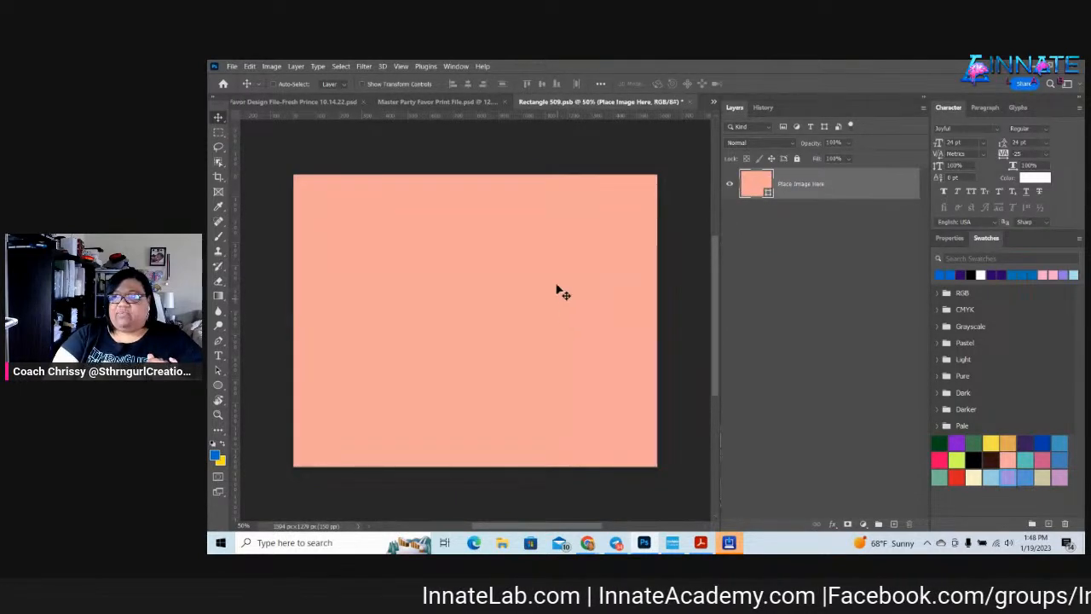
{"action": "left_click", "coordinate": [690, 101]}
{"action": "left_click", "coordinate": [601, 249]}
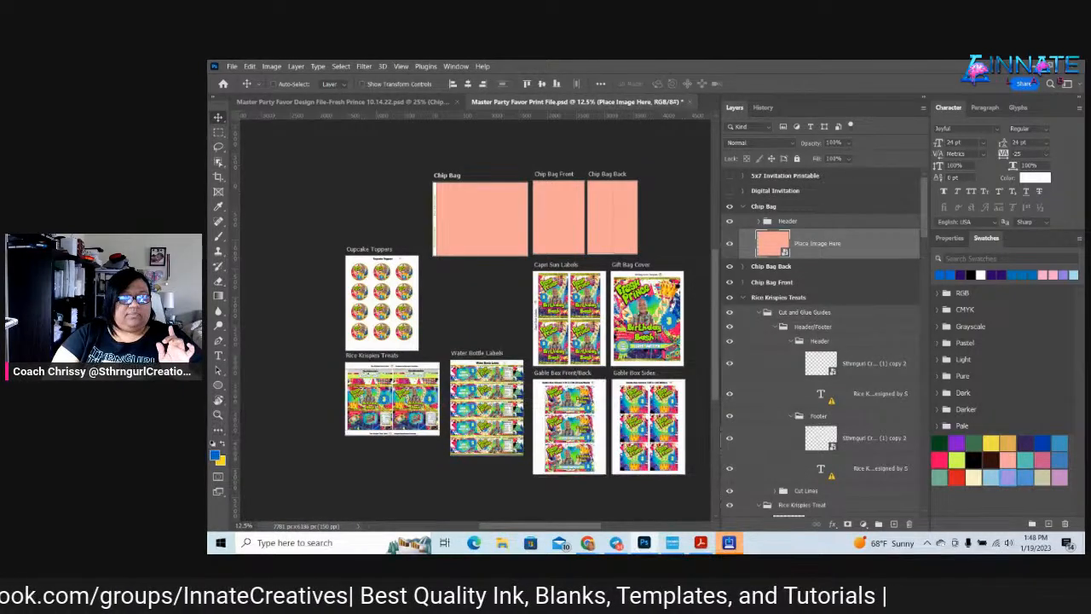
Switch to Chrome, return to the Innate Academy home page, and open the Template-168 Fresh Prince Grad Senior Birthday product from Skins
{"action": "key", "text": "alt+Tab"}
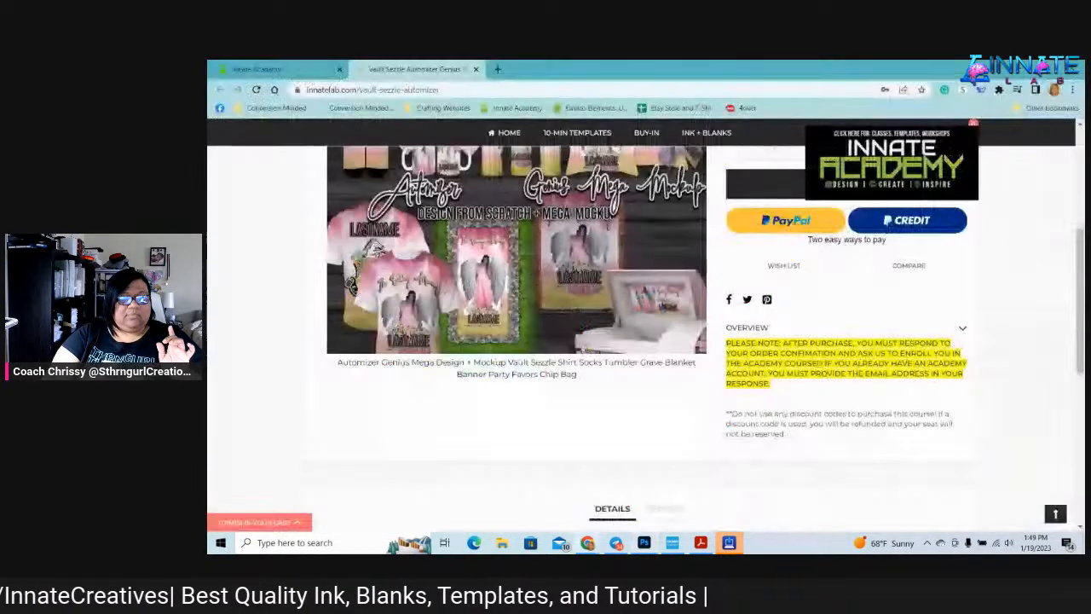
{"action": "left_click", "coordinate": [274, 69]}
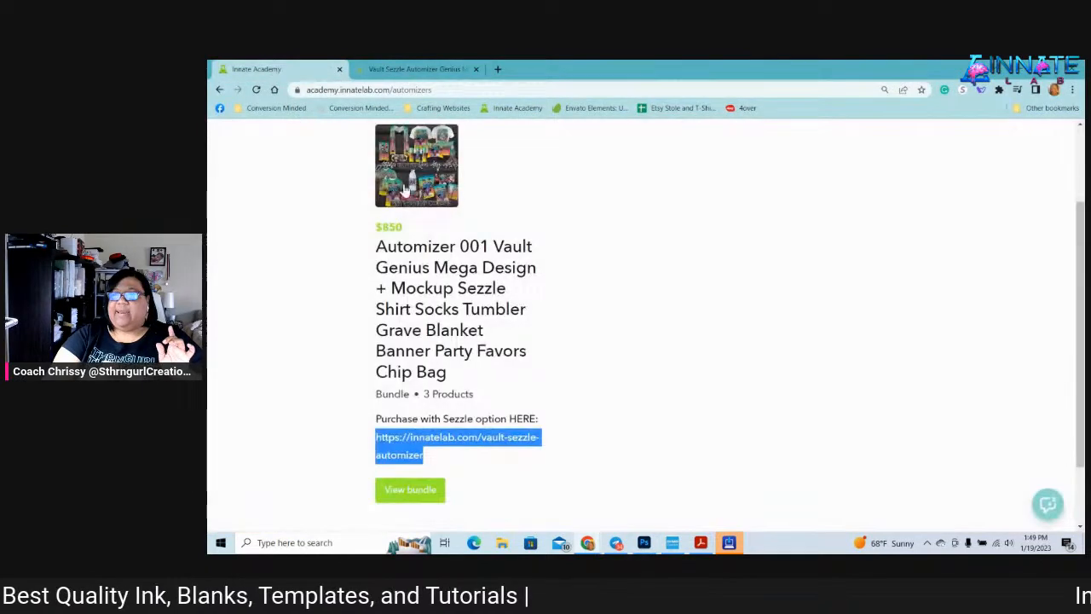
{"action": "left_click", "coordinate": [219, 89]}
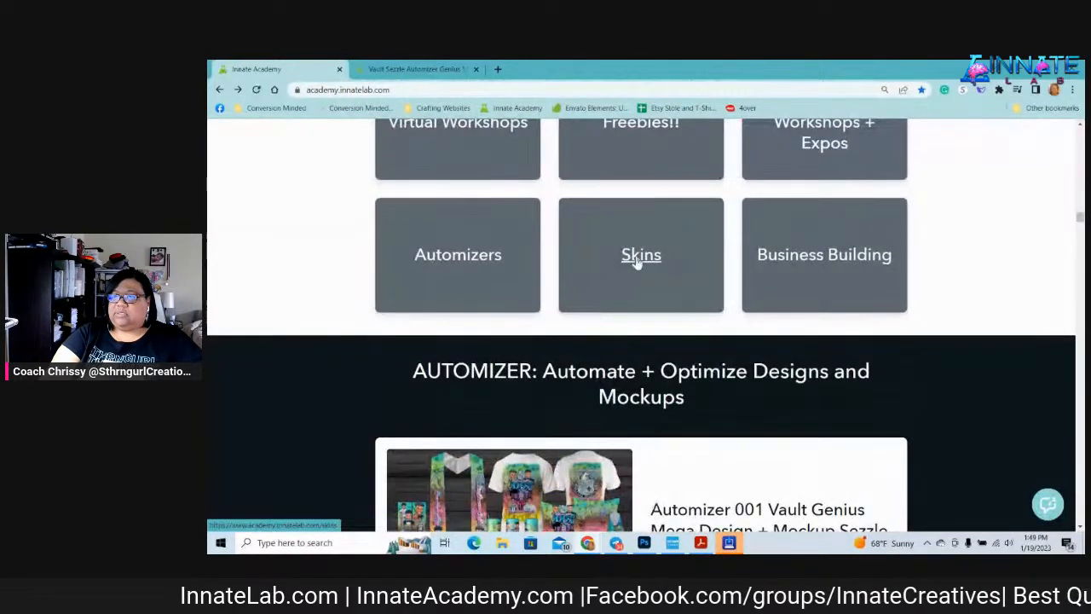
{"action": "left_click", "coordinate": [633, 261]}
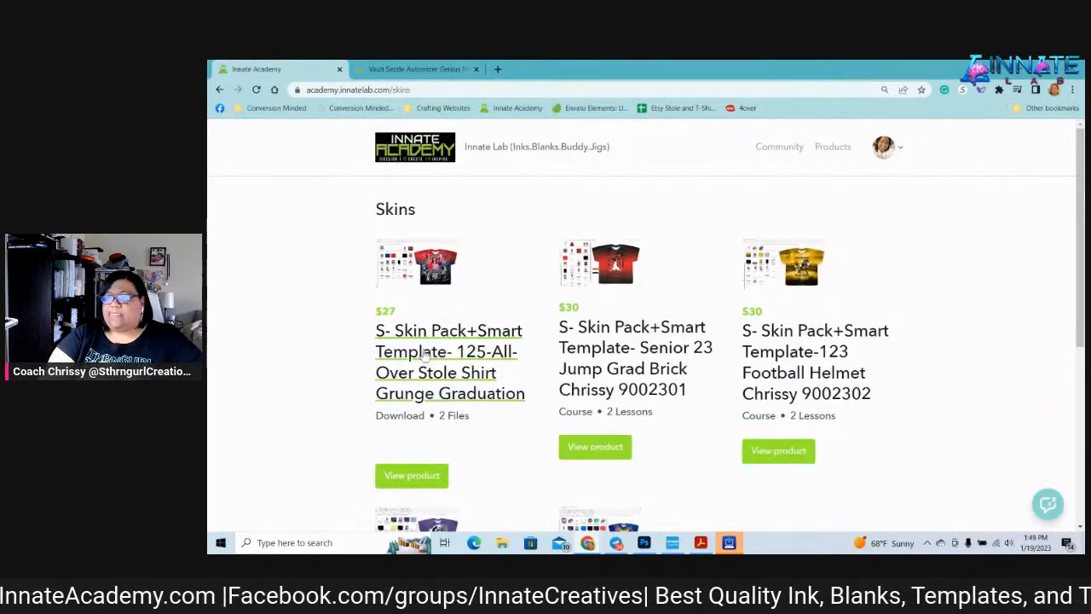
{"action": "scroll", "coordinate": [463, 323], "scroll_direction": "down", "scroll_amount": 5}
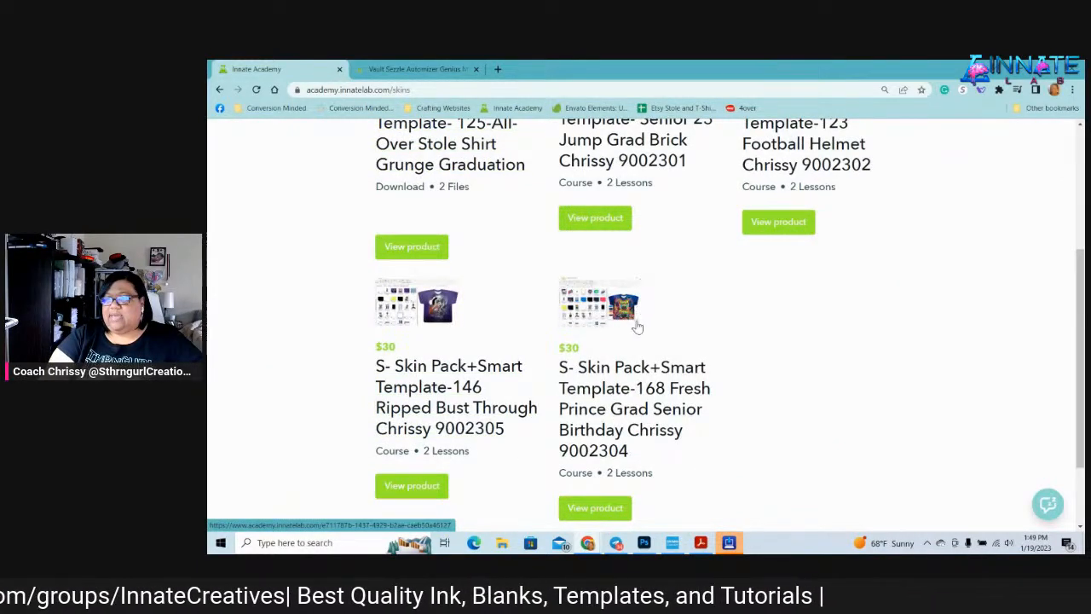
{"action": "left_click", "coordinate": [636, 385]}
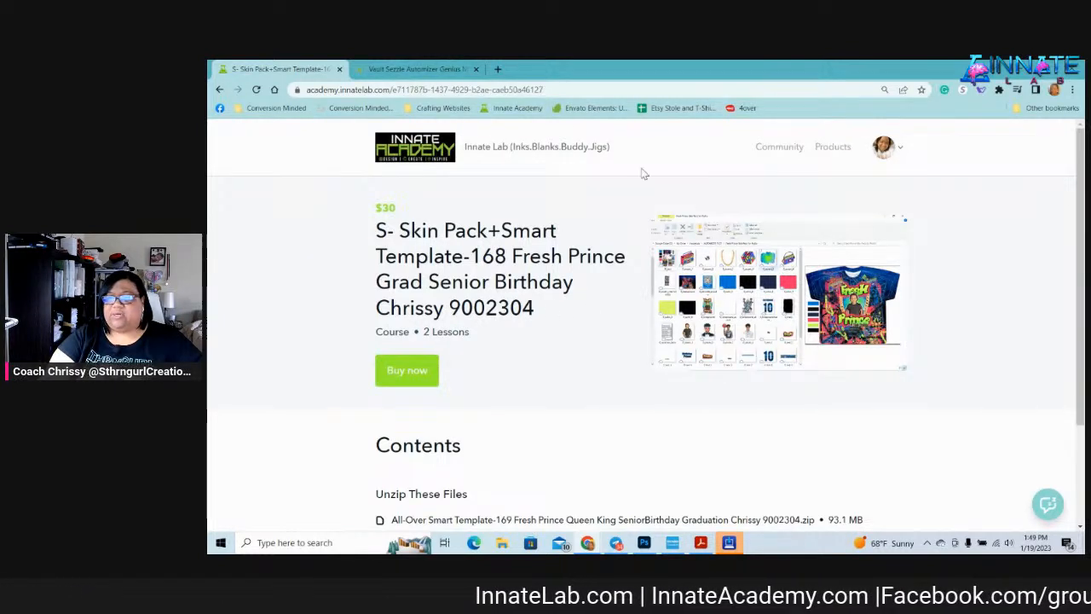
Review the Vault Sezzle Automizer page and the Fresh Prince skin pack's file contents, and minimize the browser
{"action": "left_click", "coordinate": [398, 70]}
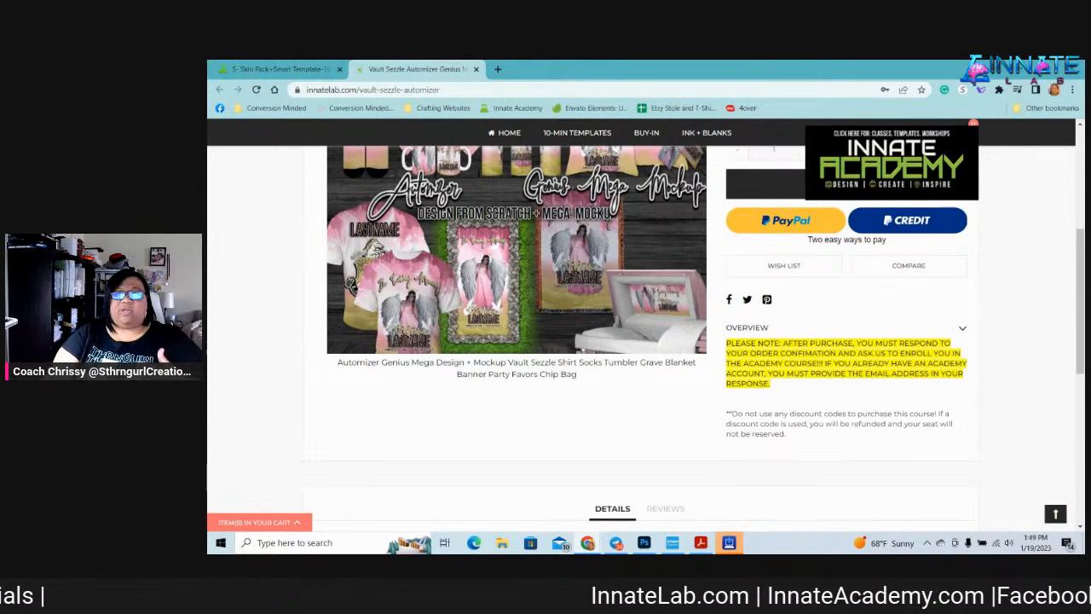
{"action": "left_click", "coordinate": [263, 72]}
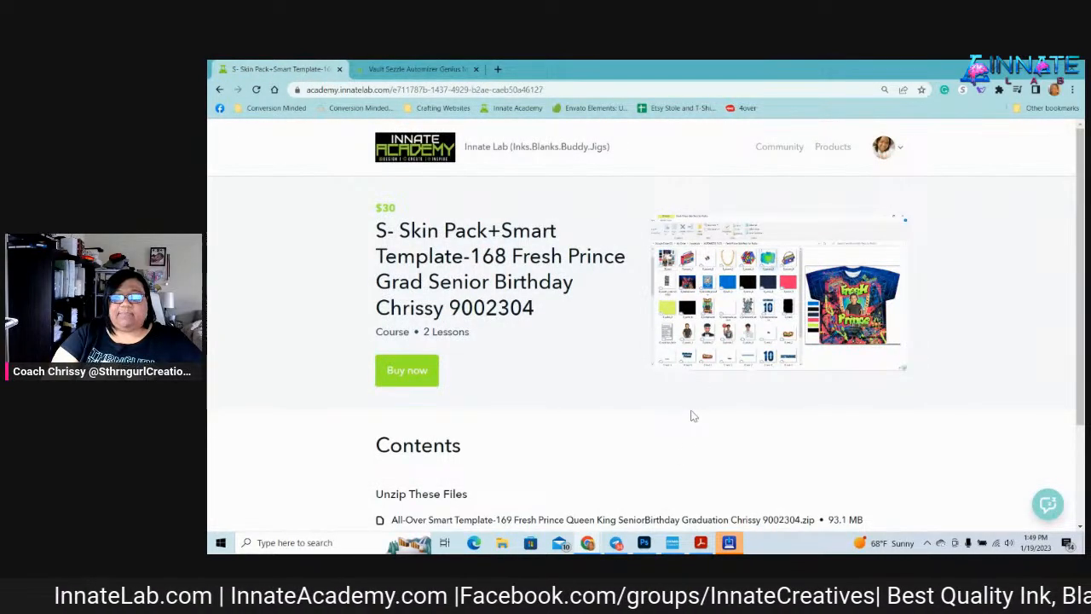
{"action": "scroll", "coordinate": [689, 415], "scroll_direction": "down", "scroll_amount": 1}
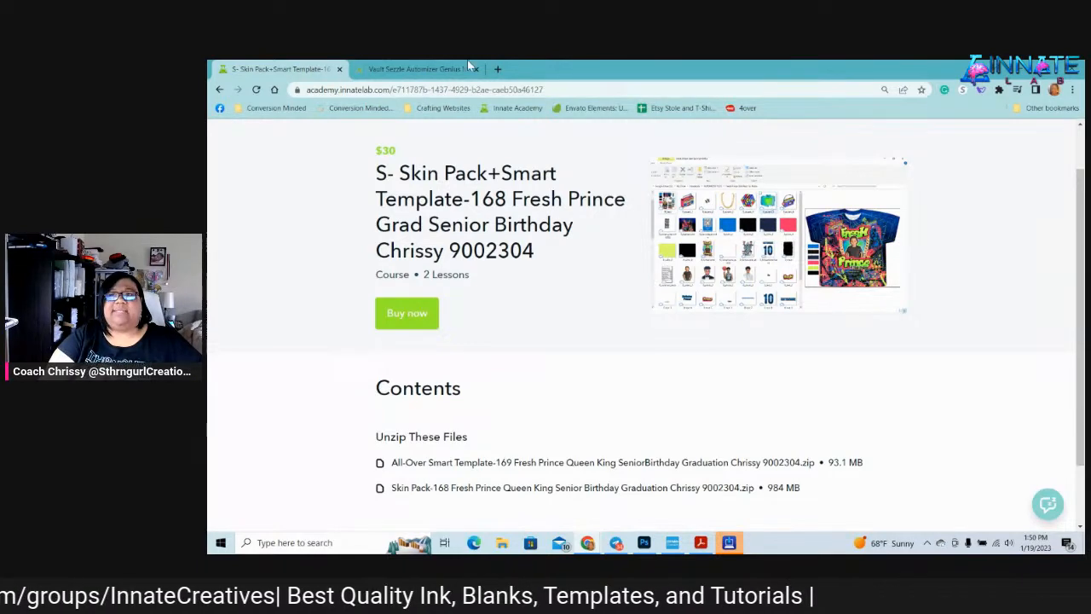
{"action": "left_click", "coordinate": [415, 68]}
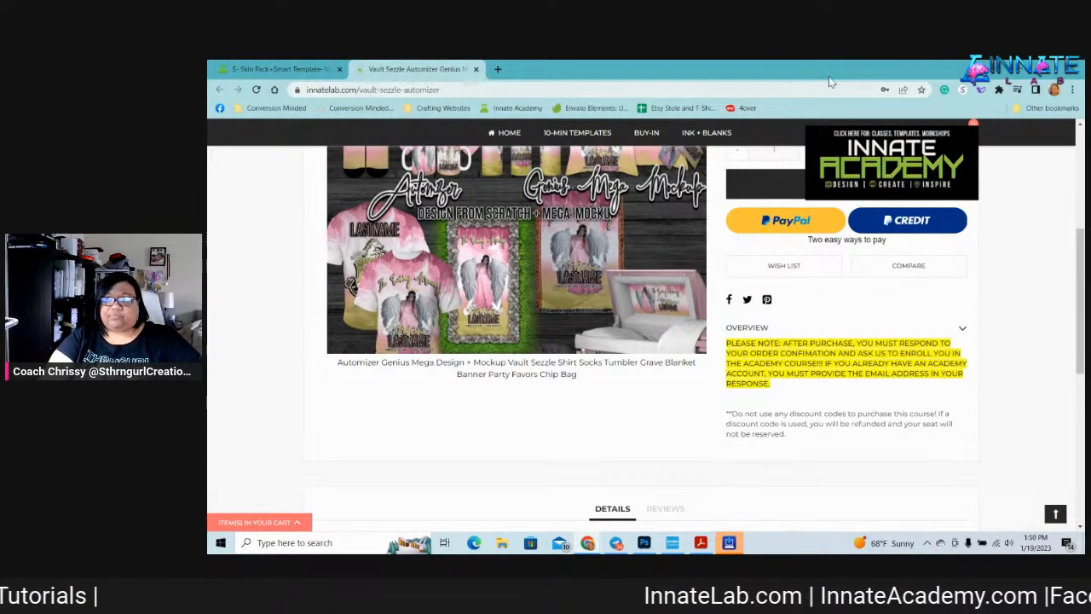
{"action": "left_click", "coordinate": [1022, 70]}
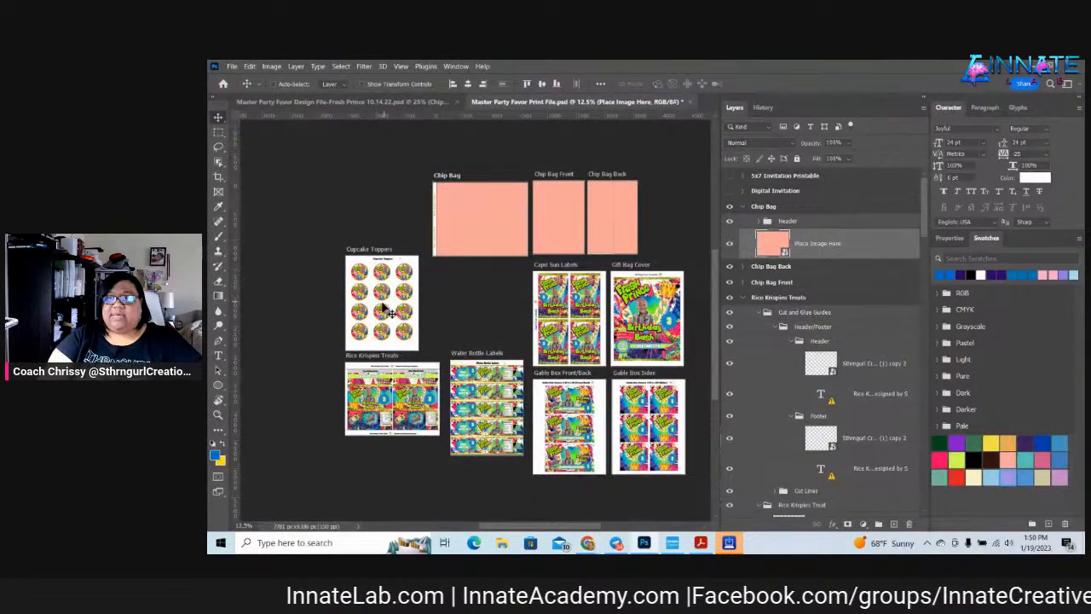
Open the Cupcake Toppers placeholder smart object, delete the placed topper design, and save and close it
{"action": "right_click", "coordinate": [363, 276]}
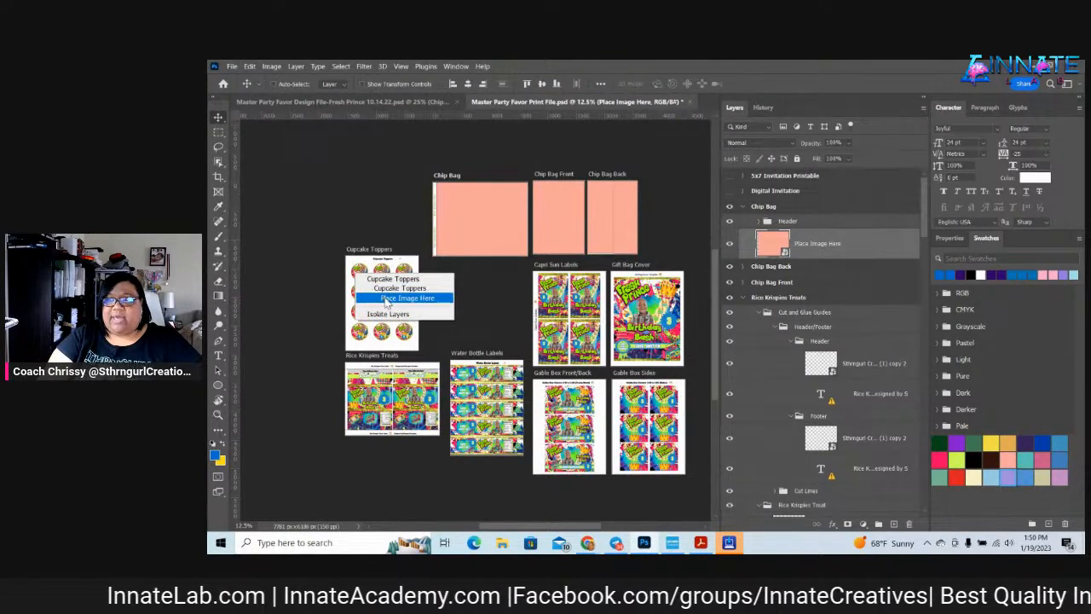
{"action": "left_click", "coordinate": [385, 299]}
{"action": "double_click", "coordinate": [792, 507]}
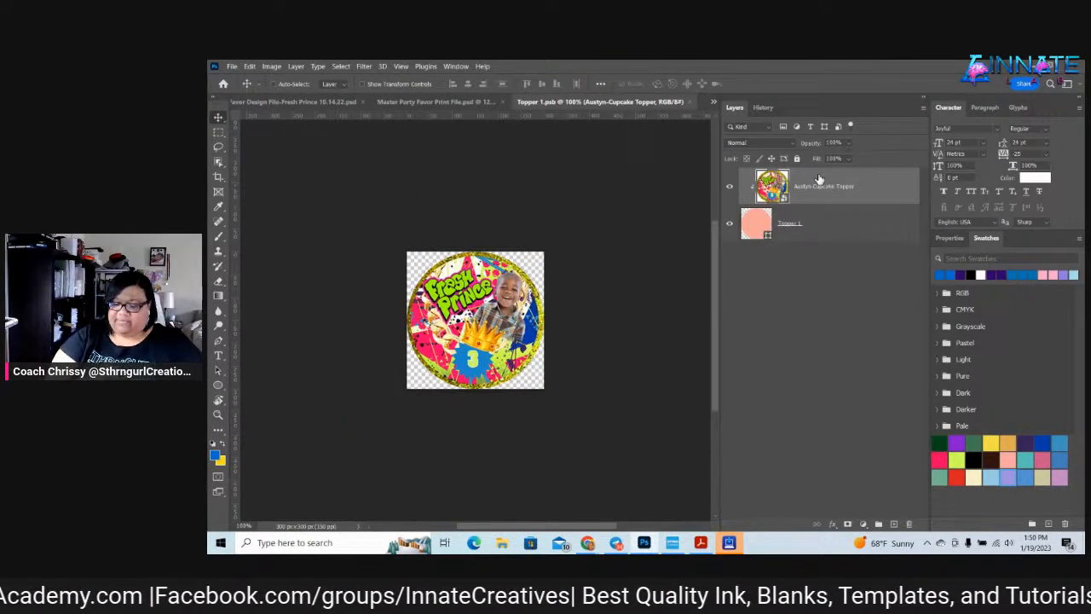
{"action": "key", "text": "Delete"}
{"action": "left_click", "coordinate": [682, 101]}
{"action": "left_click", "coordinate": [602, 248]}
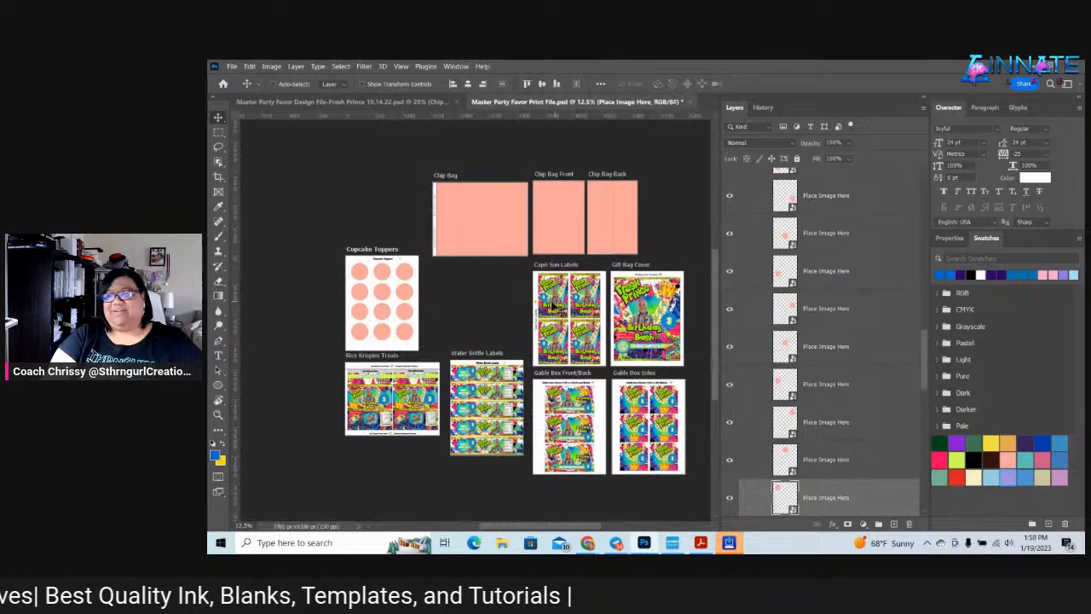
Open the Place Capri Sun Here smart object, delete the placed Capri Sun label design, and save and close it
{"action": "right_click", "coordinate": [558, 304]}
{"action": "left_click", "coordinate": [601, 317]}
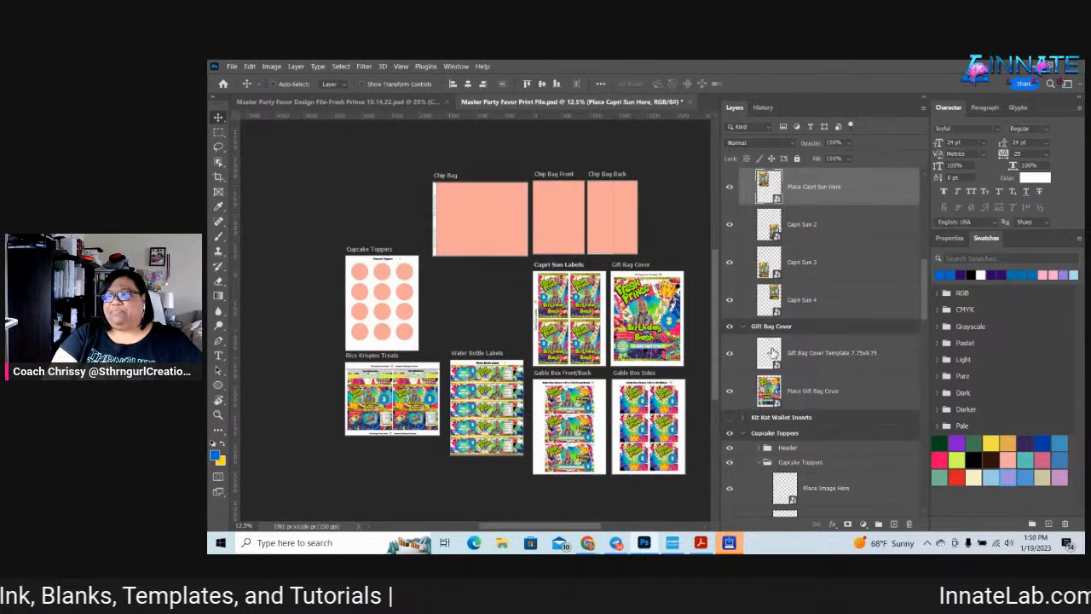
{"action": "double_click", "coordinate": [775, 198]}
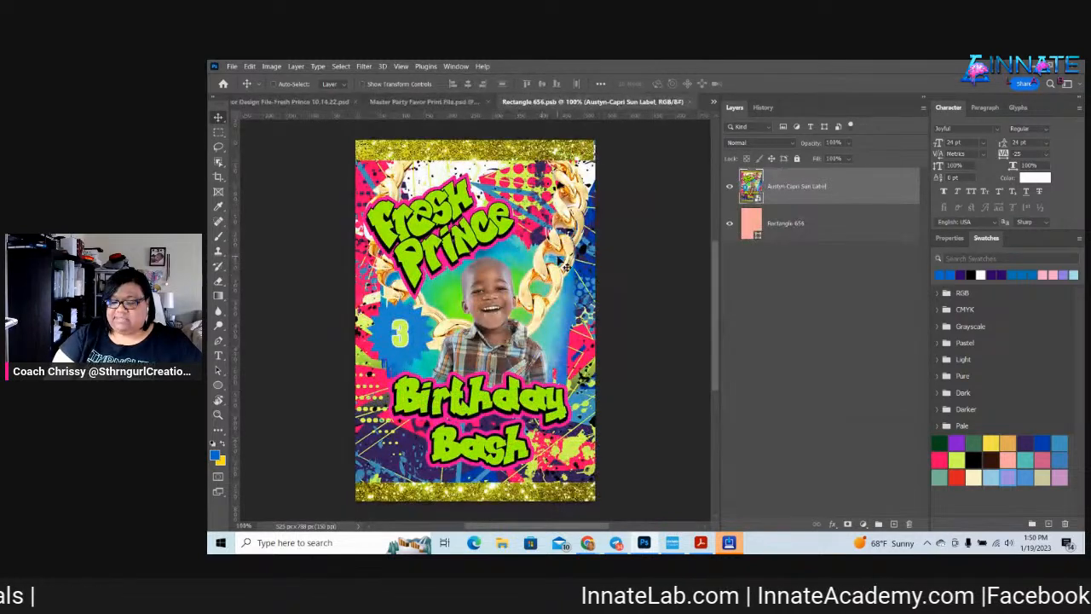
{"action": "key", "text": "Delete"}
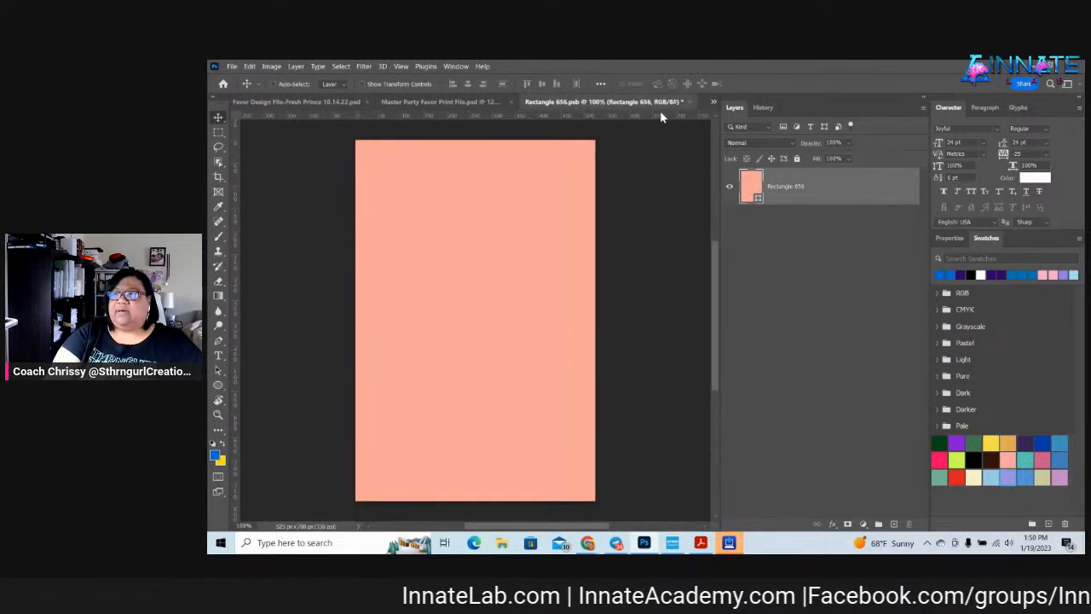
{"action": "left_click", "coordinate": [692, 104]}
{"action": "left_click", "coordinate": [600, 251]}
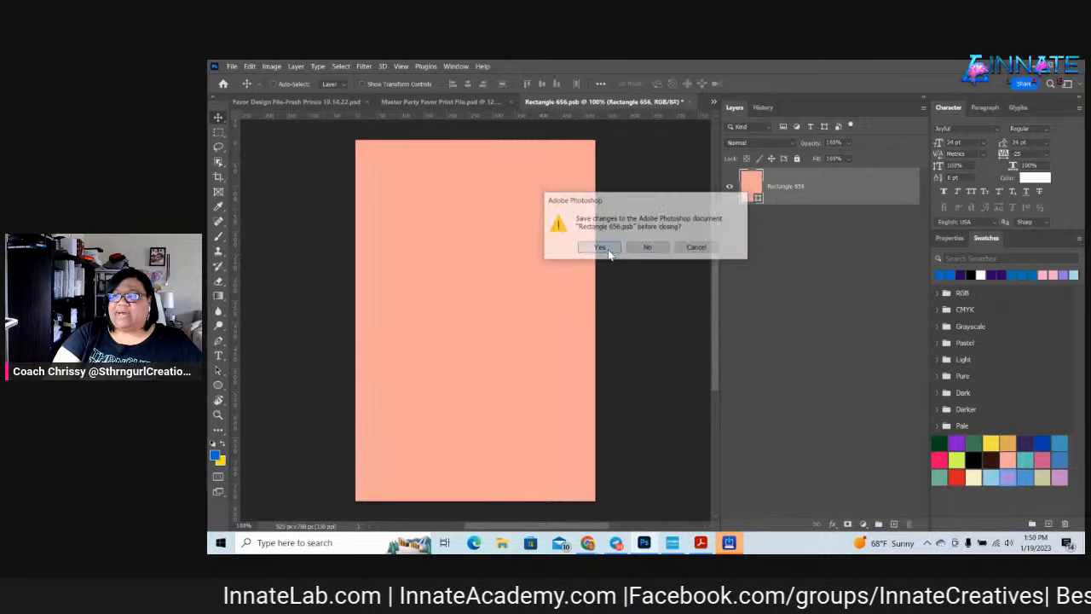
Open the Place Gift Bag Cover smart object, delete the placed cover design, and save and close it
{"action": "right_click", "coordinate": [654, 311]}
{"action": "left_click", "coordinate": [695, 324]}
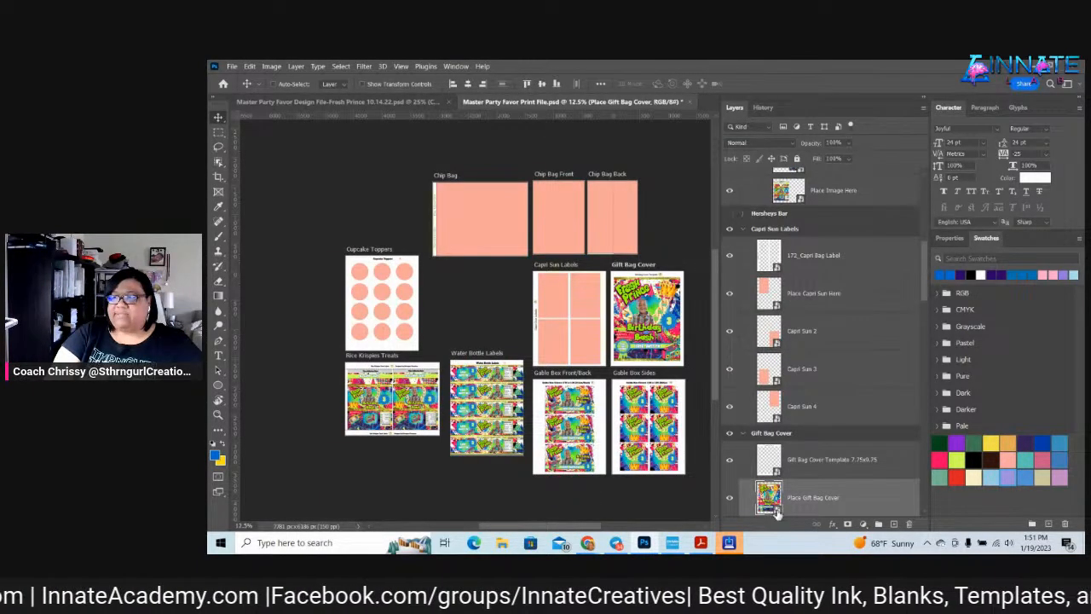
{"action": "double_click", "coordinate": [777, 506]}
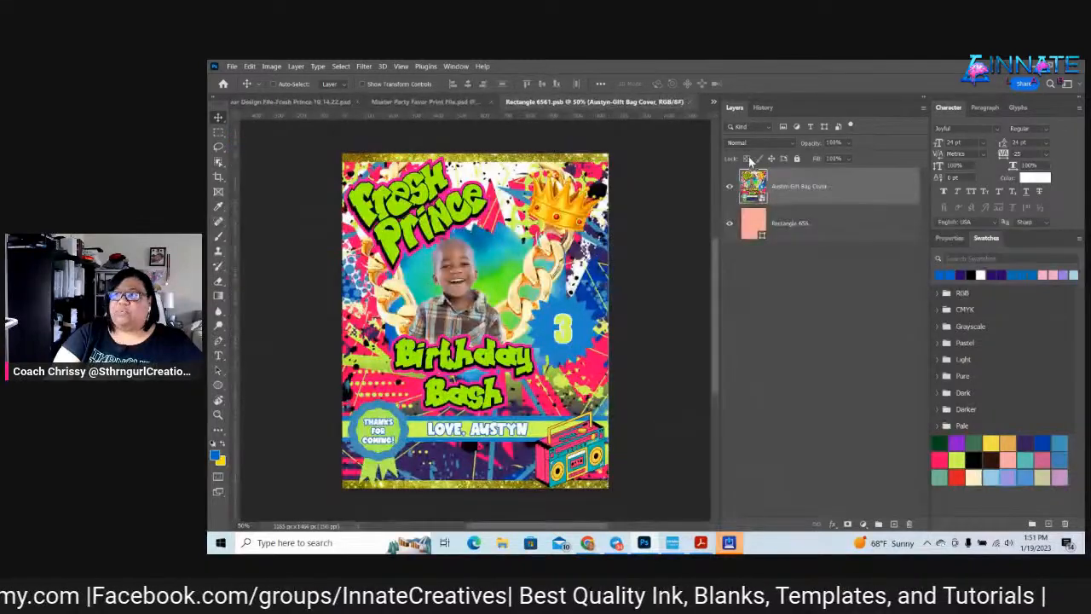
{"action": "key", "text": "Delete"}
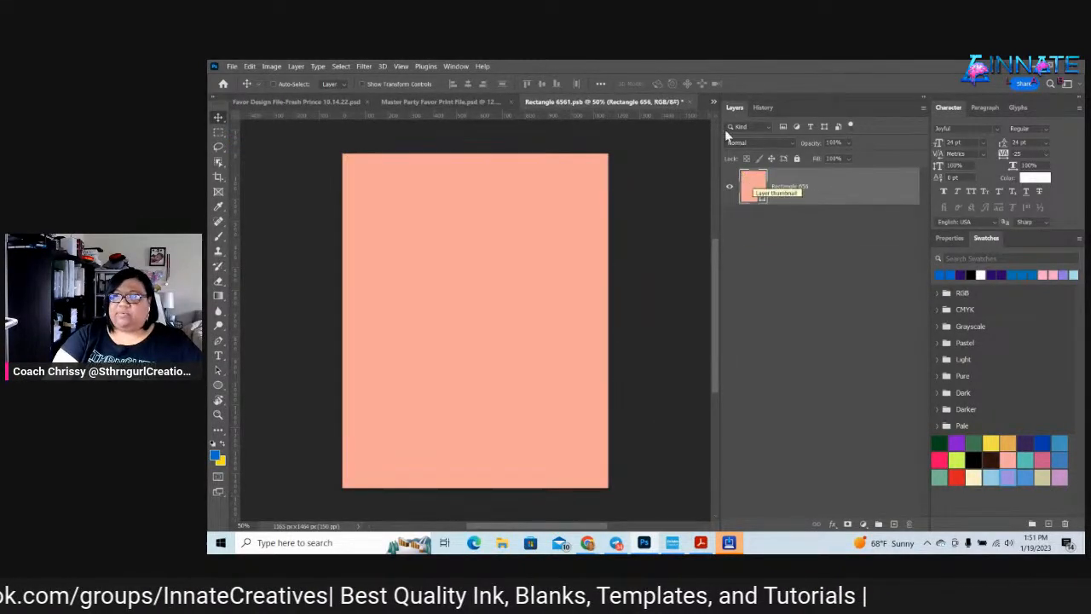
{"action": "left_click", "coordinate": [690, 101]}
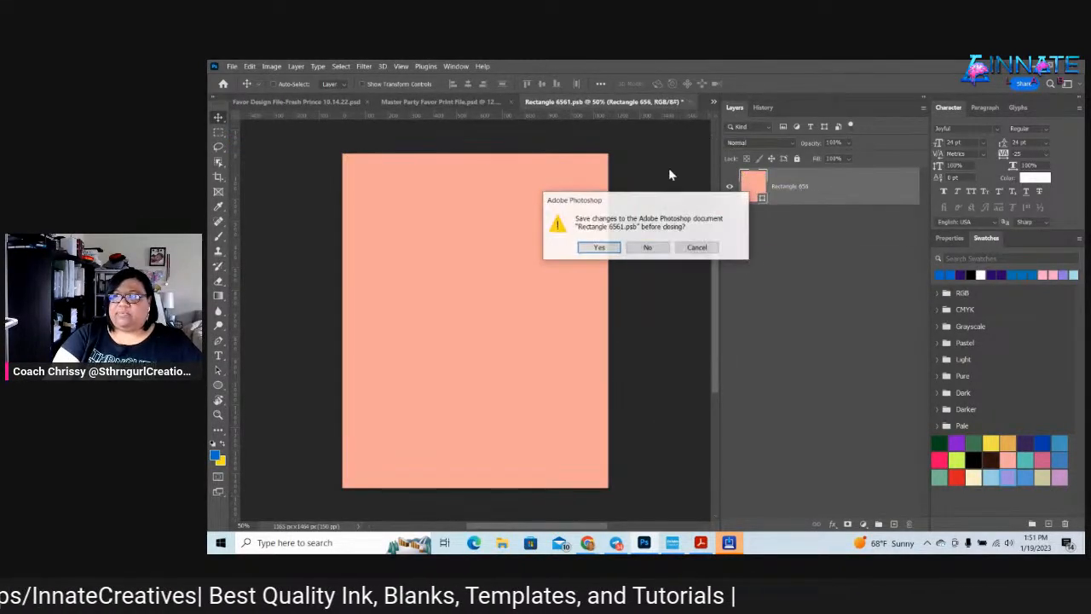
{"action": "left_click", "coordinate": [592, 247]}
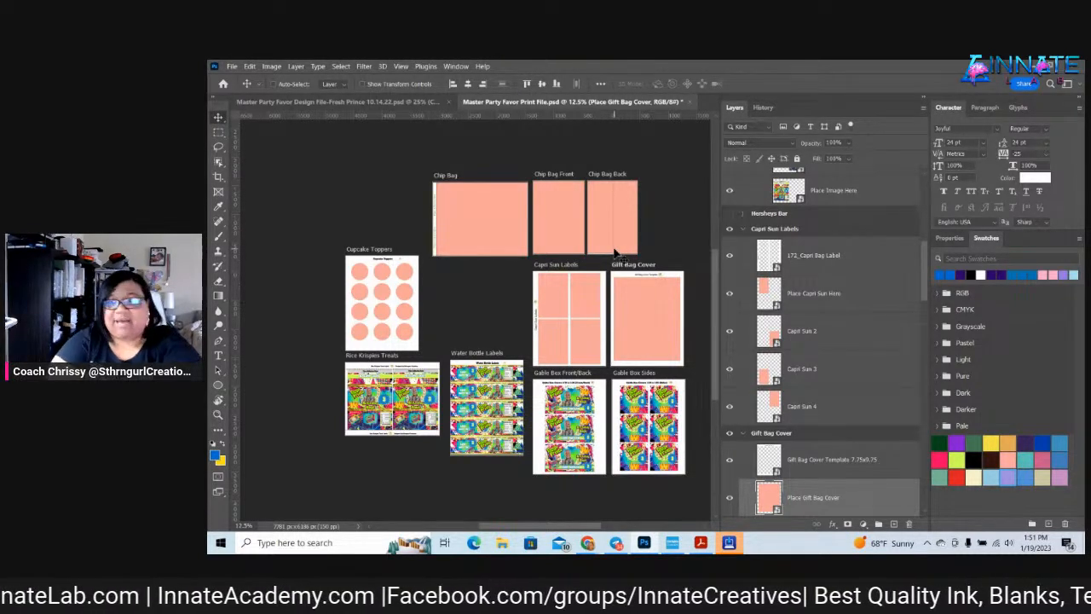
Open the Rice Krispies Treats placeholder smart object, delete the placed treat wrapper design, and save and close it
{"action": "right_click", "coordinate": [388, 410]}
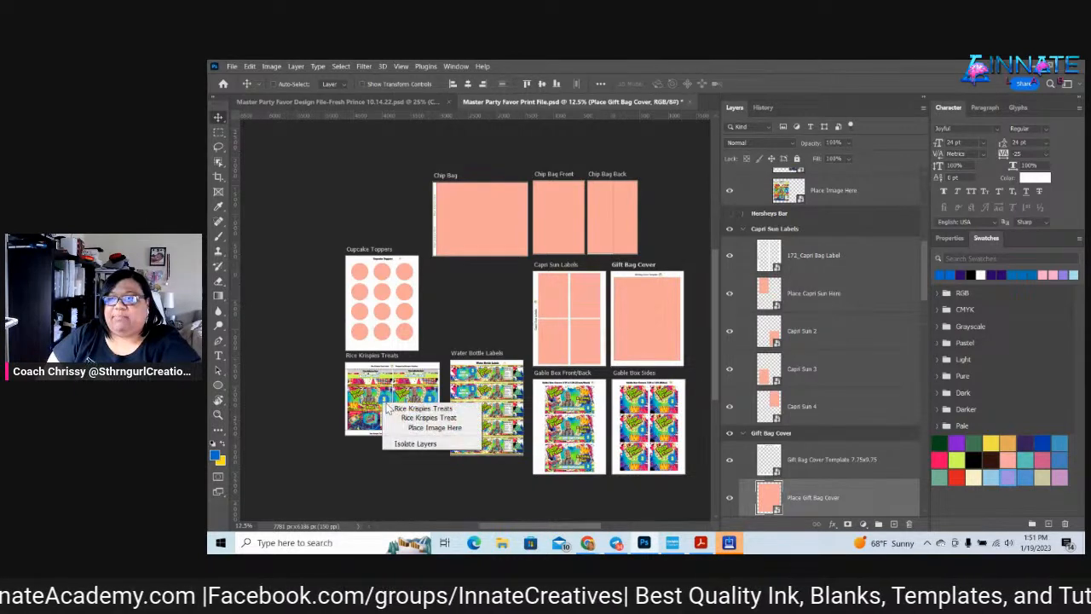
{"action": "left_click", "coordinate": [422, 423]}
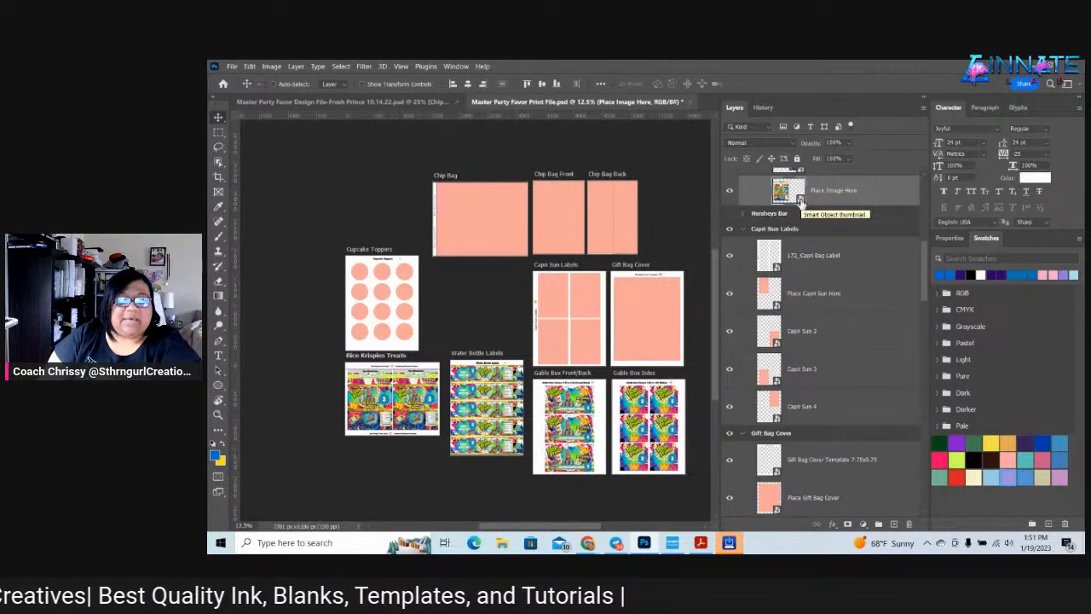
{"action": "double_click", "coordinate": [800, 199]}
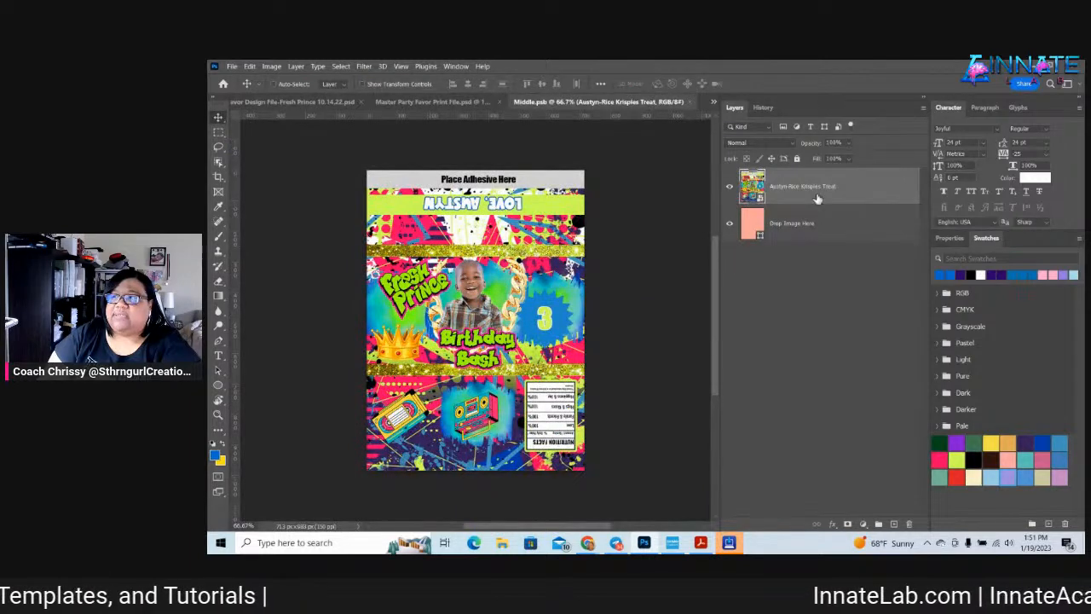
{"action": "key", "text": "Delete"}
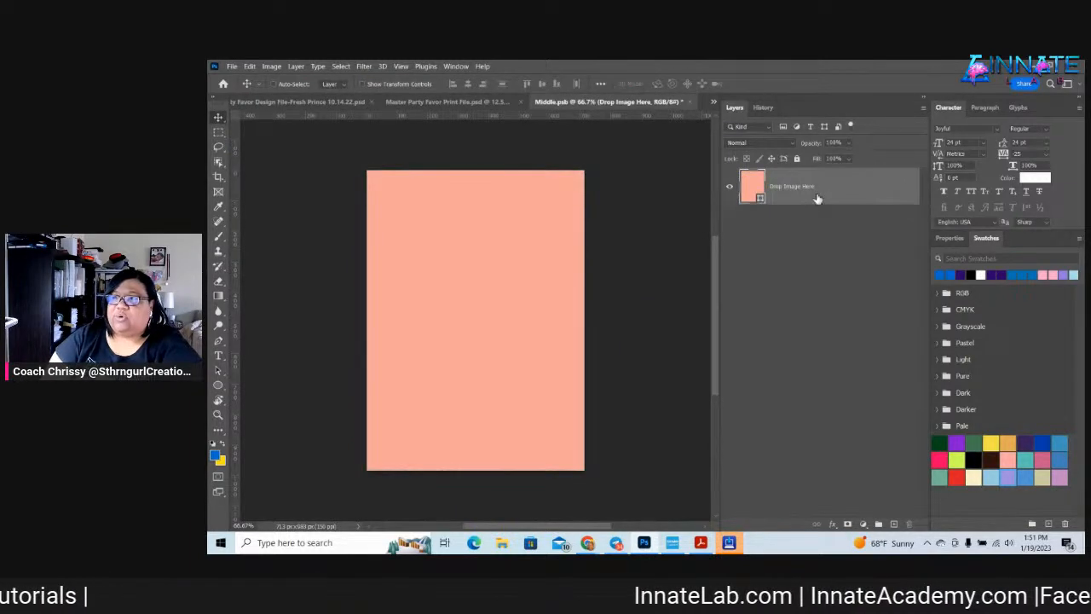
{"action": "left_click", "coordinate": [690, 101]}
{"action": "left_click", "coordinate": [593, 246]}
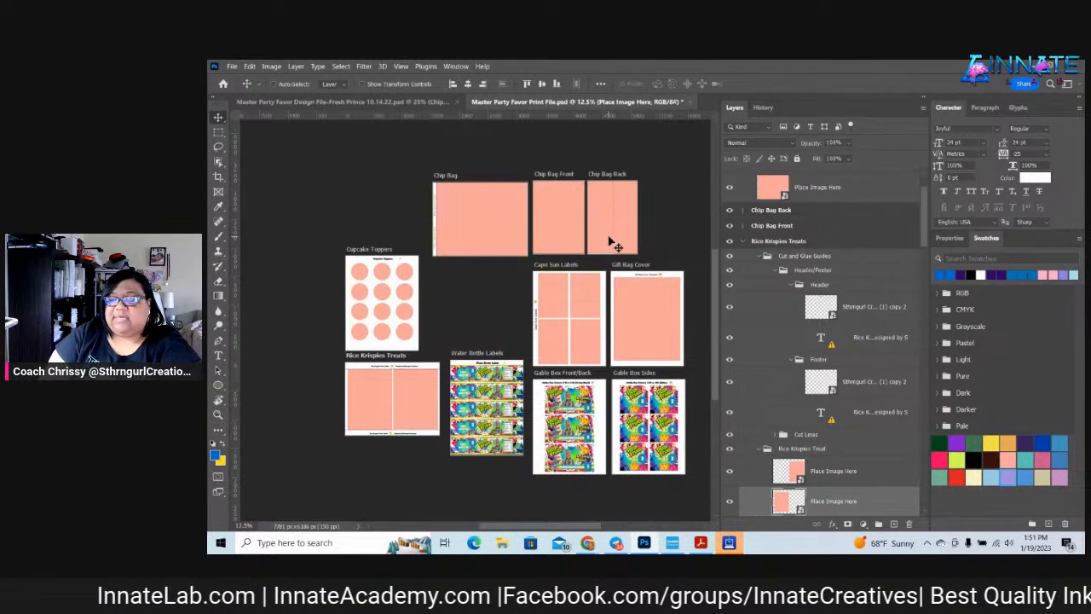
Open the Water Bottle Labels placeholder smart object, delete the placed label design, and save and close it
{"action": "right_click", "coordinate": [488, 376]}
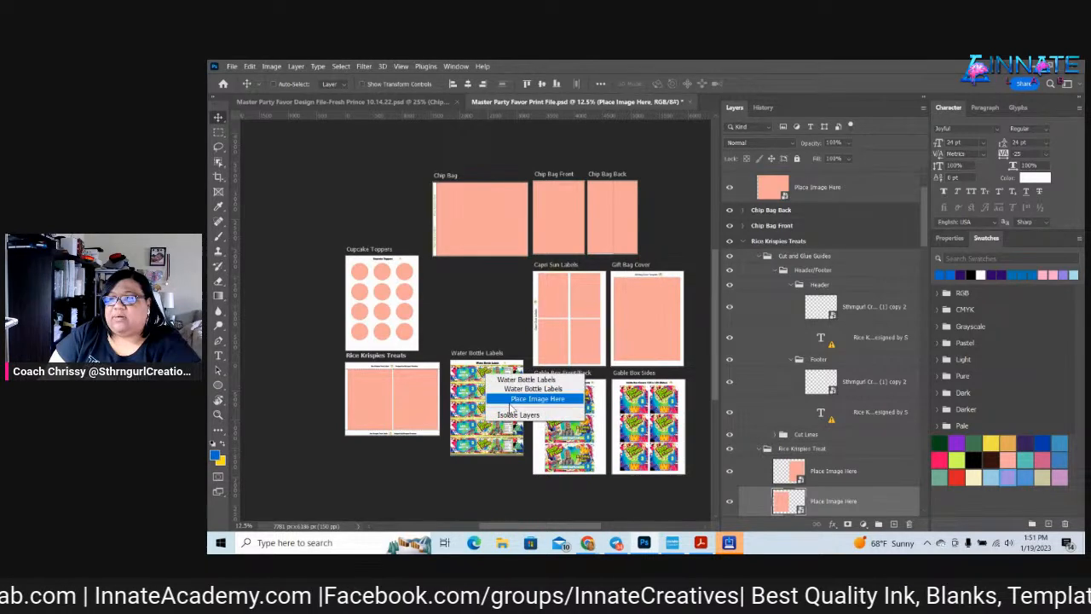
{"action": "left_click", "coordinate": [516, 399]}
{"action": "double_click", "coordinate": [792, 506]}
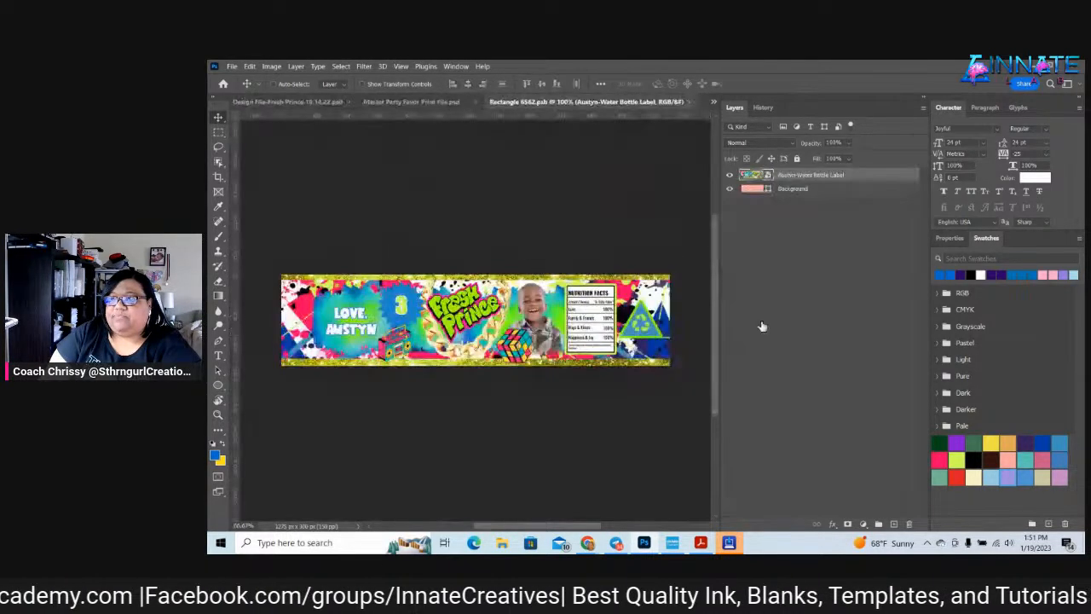
{"action": "key", "text": "Delete"}
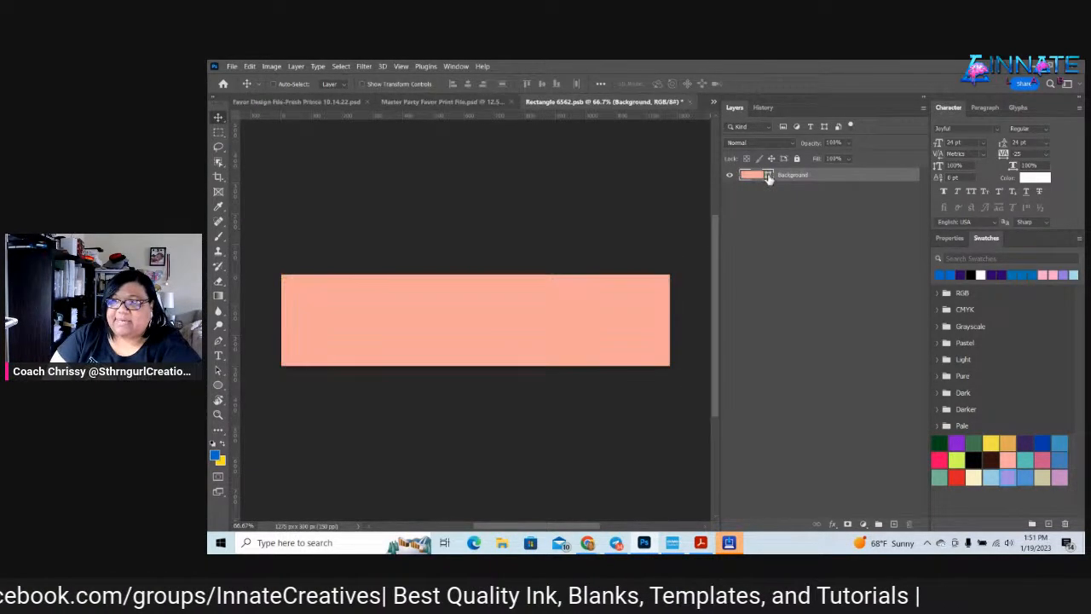
{"action": "left_click", "coordinate": [689, 102]}
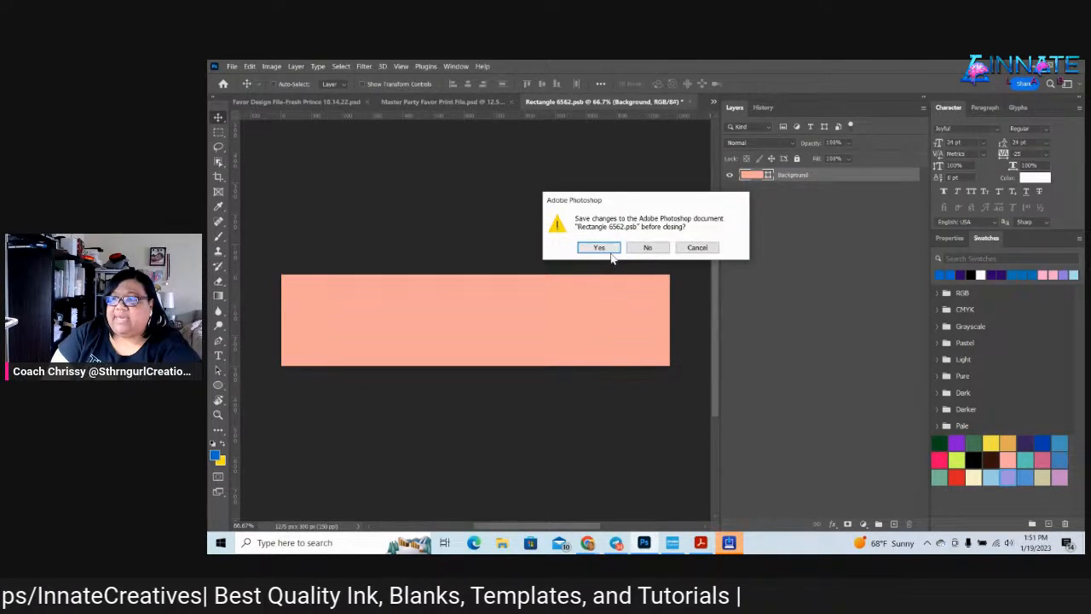
{"action": "left_click", "coordinate": [607, 248]}
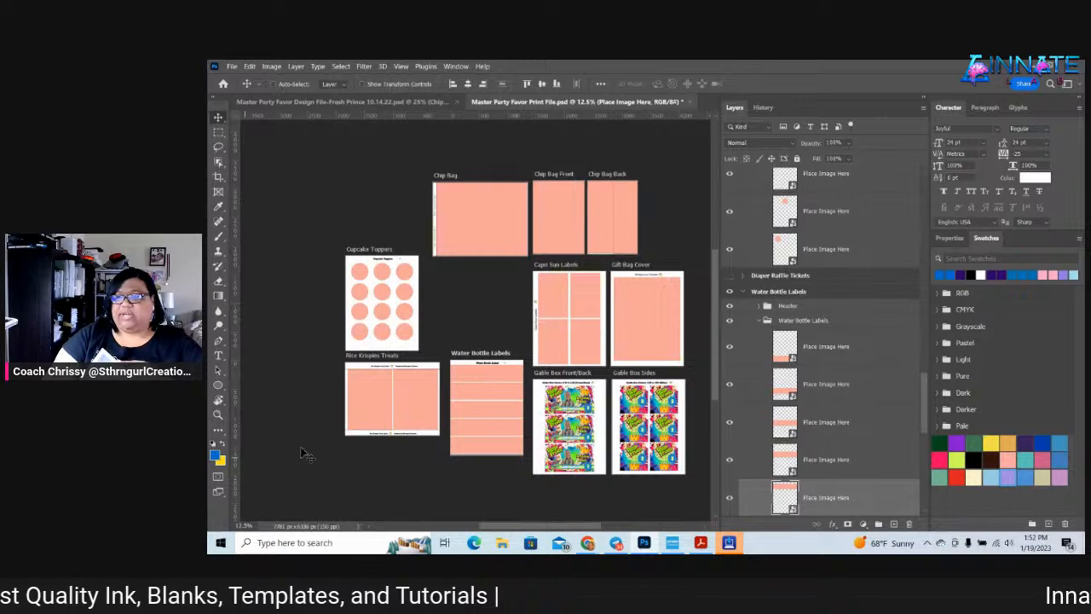
Open the Gable Box Front/Back placeholder smart object, delete the placed box cover design, and save and close it
{"action": "right_click", "coordinate": [569, 383]}
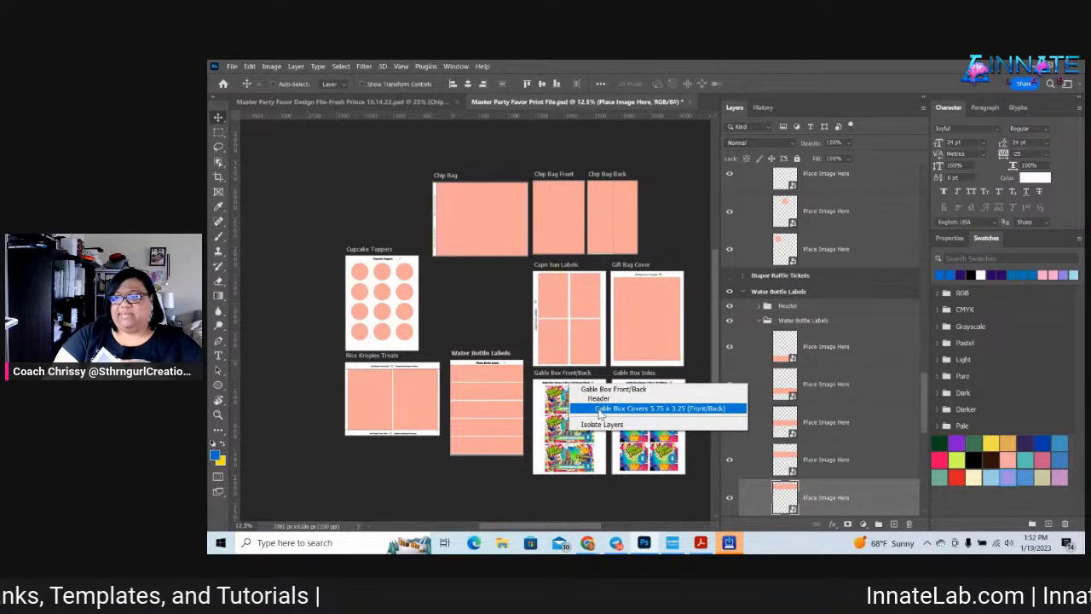
{"action": "left_click", "coordinate": [599, 413]}
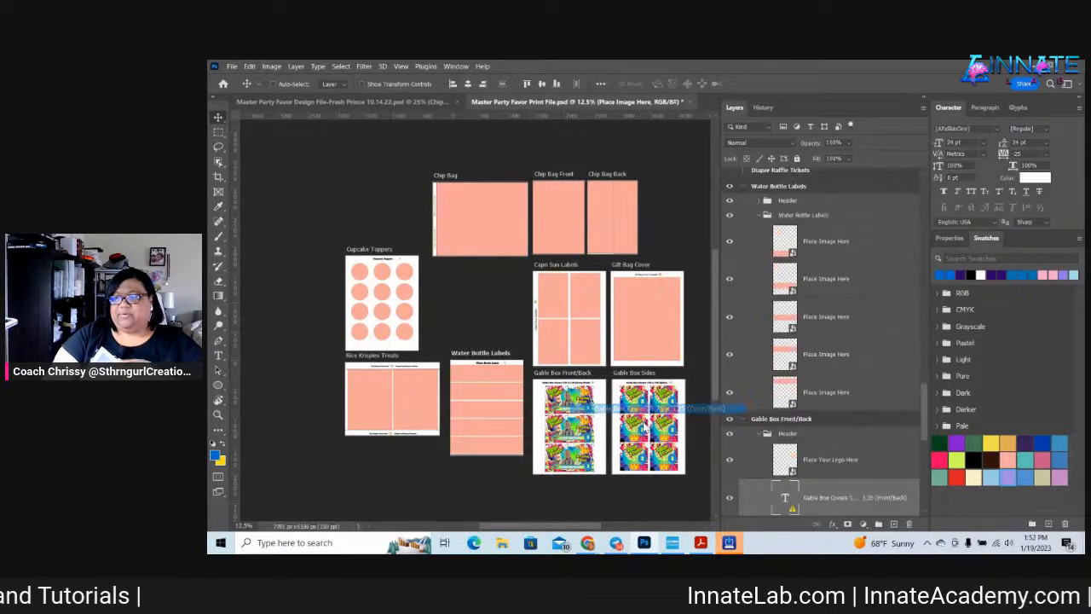
{"action": "right_click", "coordinate": [576, 402]}
{"action": "left_click", "coordinate": [606, 426]}
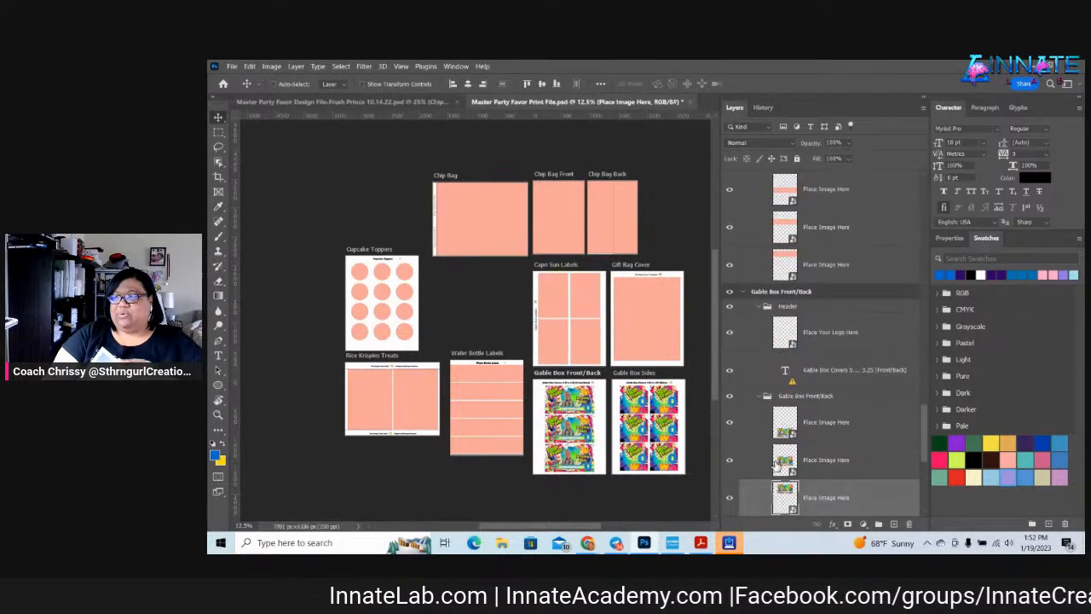
{"action": "double_click", "coordinate": [794, 508]}
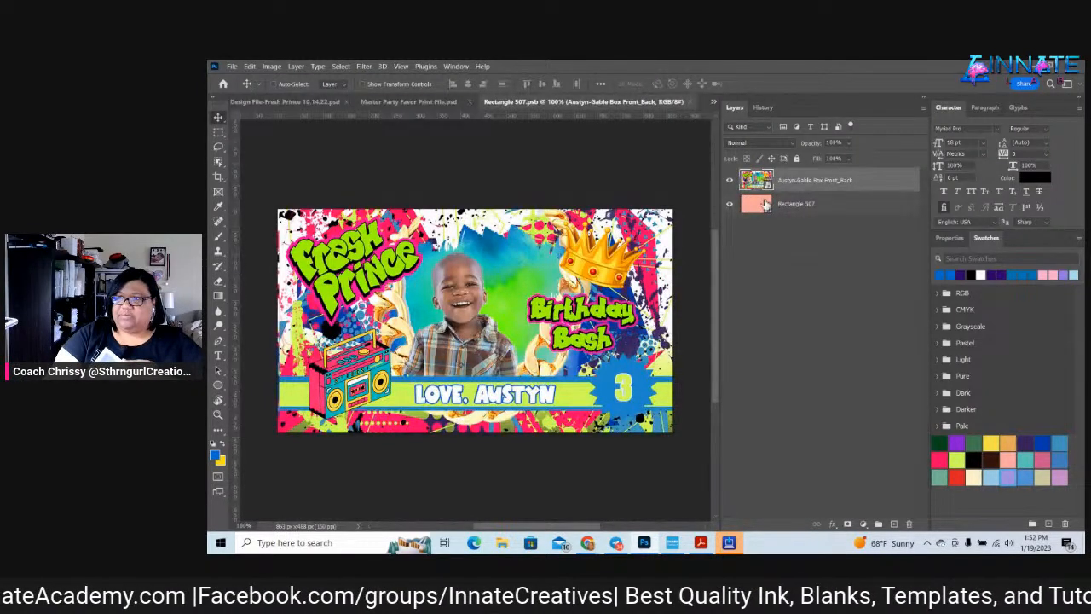
{"action": "key", "text": "Delete"}
{"action": "key", "text": "ctrl+w"}
{"action": "left_click", "coordinate": [607, 248]}
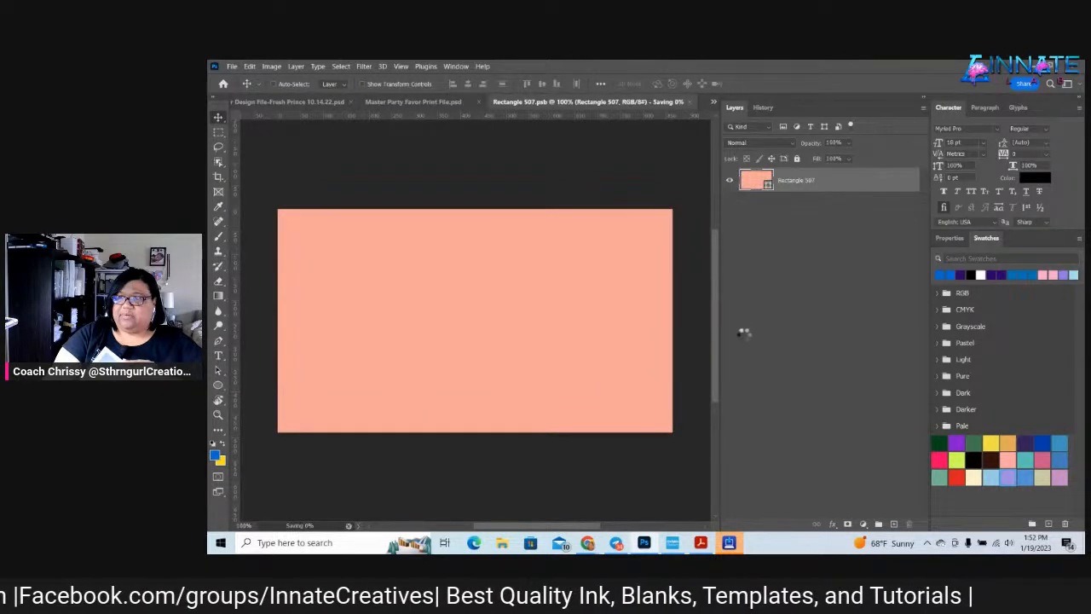
Open the Gable Box Sides placeholder smart object, delete the placed side design, and save and close it
{"action": "right_click", "coordinate": [640, 403]}
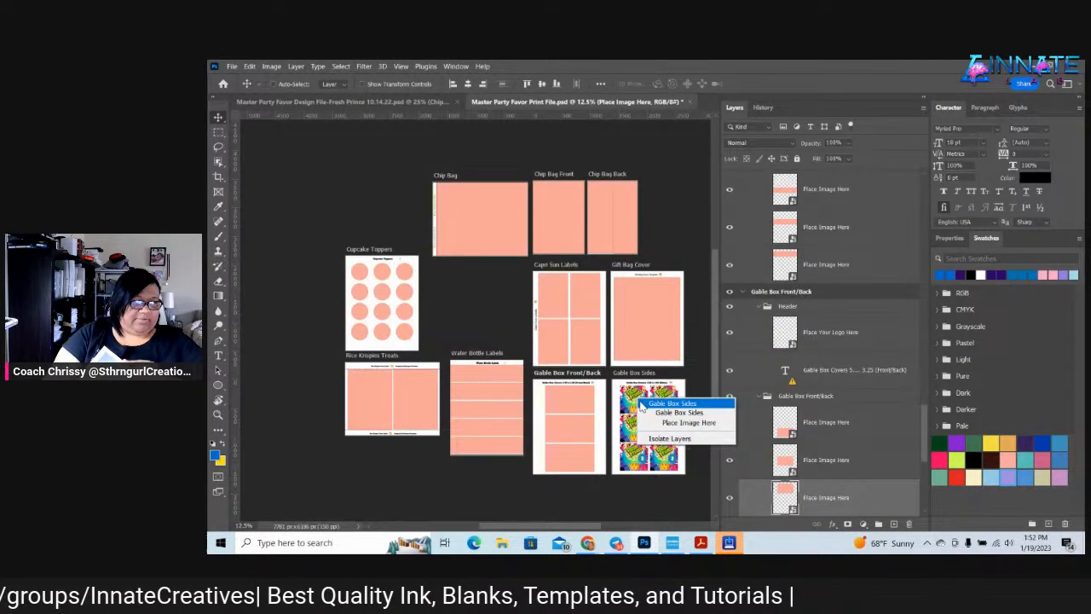
{"action": "left_click", "coordinate": [686, 421]}
{"action": "double_click", "coordinate": [792, 508]}
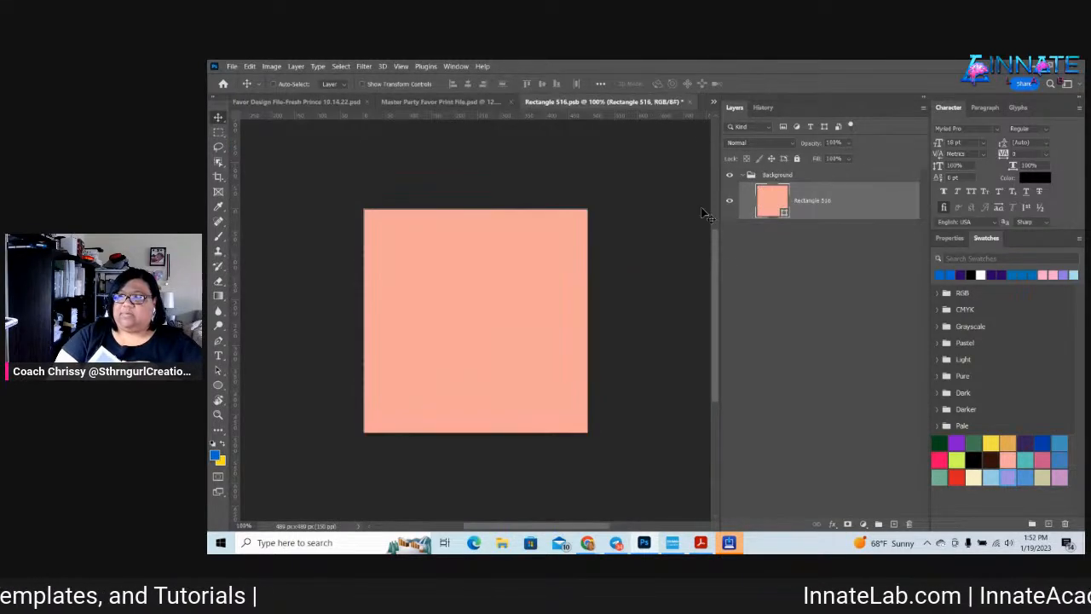
{"action": "left_click", "coordinate": [693, 102]}
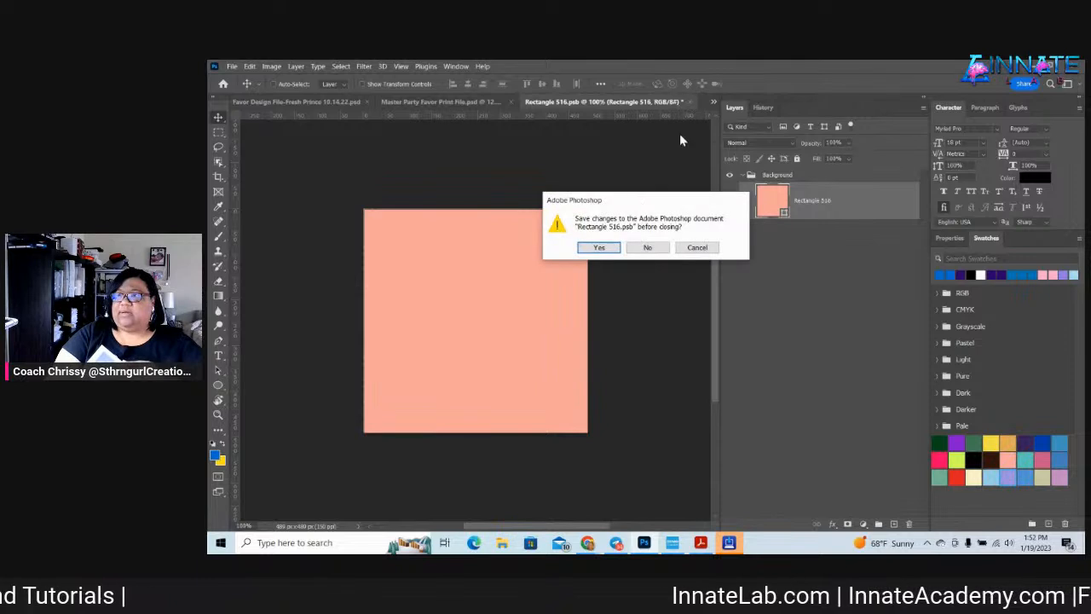
{"action": "left_click", "coordinate": [592, 246]}
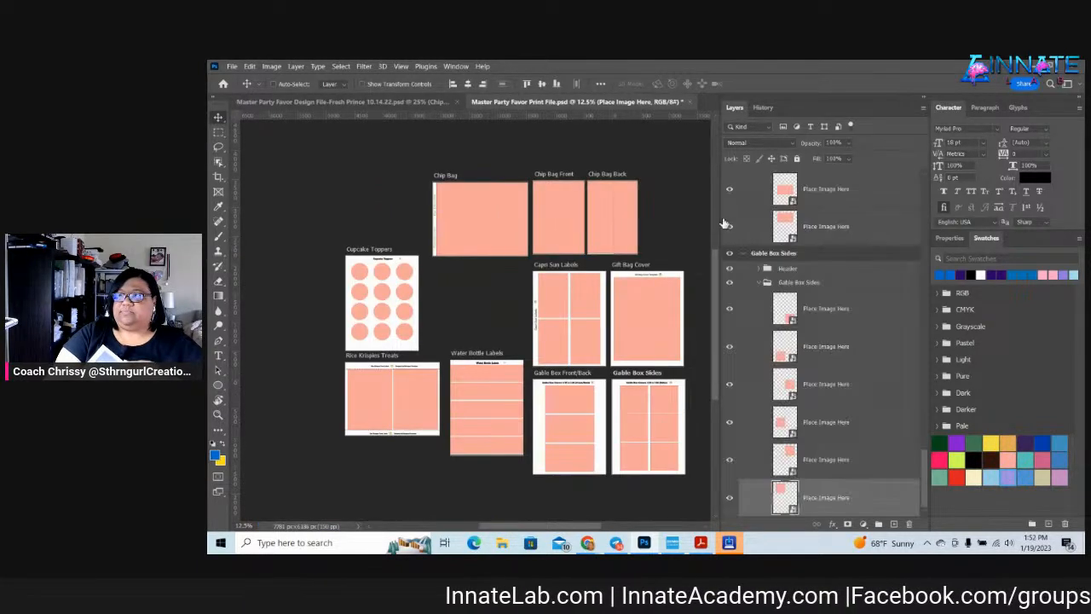
Collapse the Gable Box Sides, Gable Box Front/Back, Water Bottle Labels, Chip Bag and Rice Krispies Treats artboards in the layer list
{"action": "left_click", "coordinate": [744, 254]}
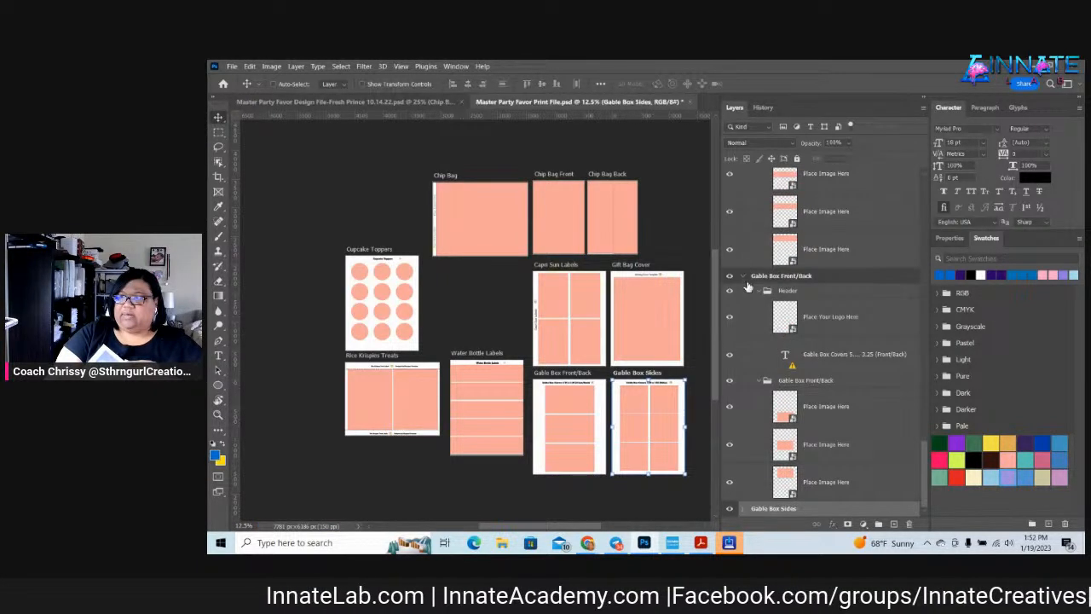
{"action": "left_click", "coordinate": [744, 276]}
{"action": "left_click", "coordinate": [742, 264]}
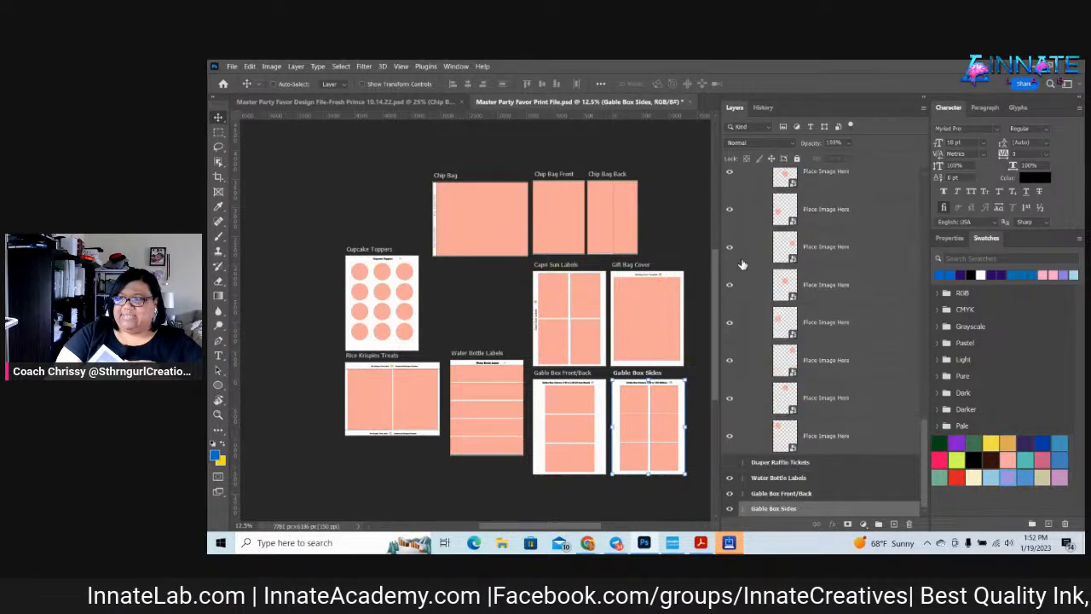
{"action": "left_click", "coordinate": [742, 462]}
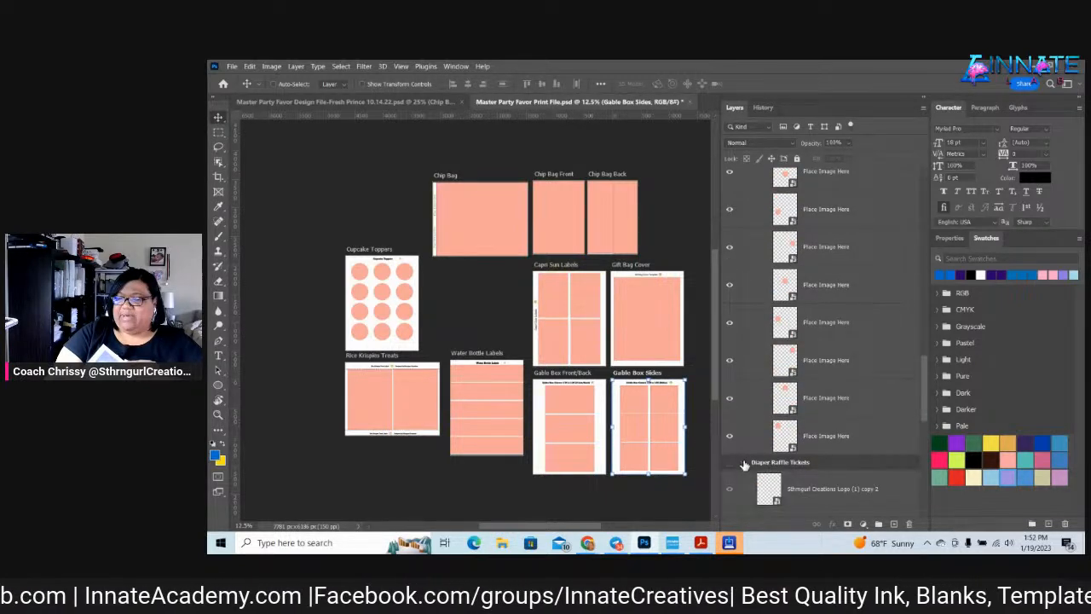
{"action": "left_click", "coordinate": [743, 463]}
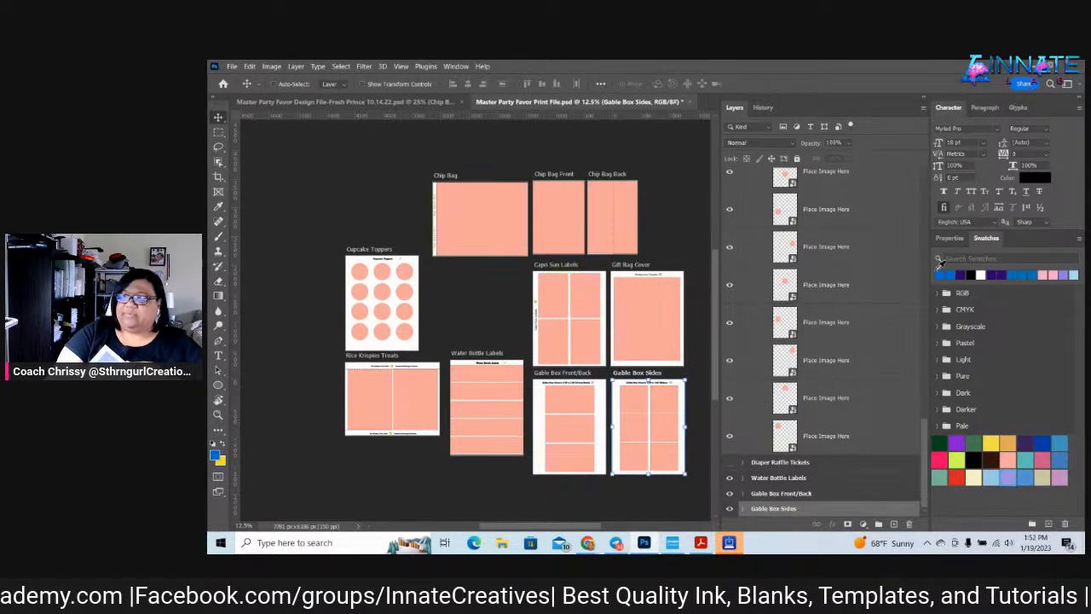
{"action": "left_click", "coordinate": [924, 221]}
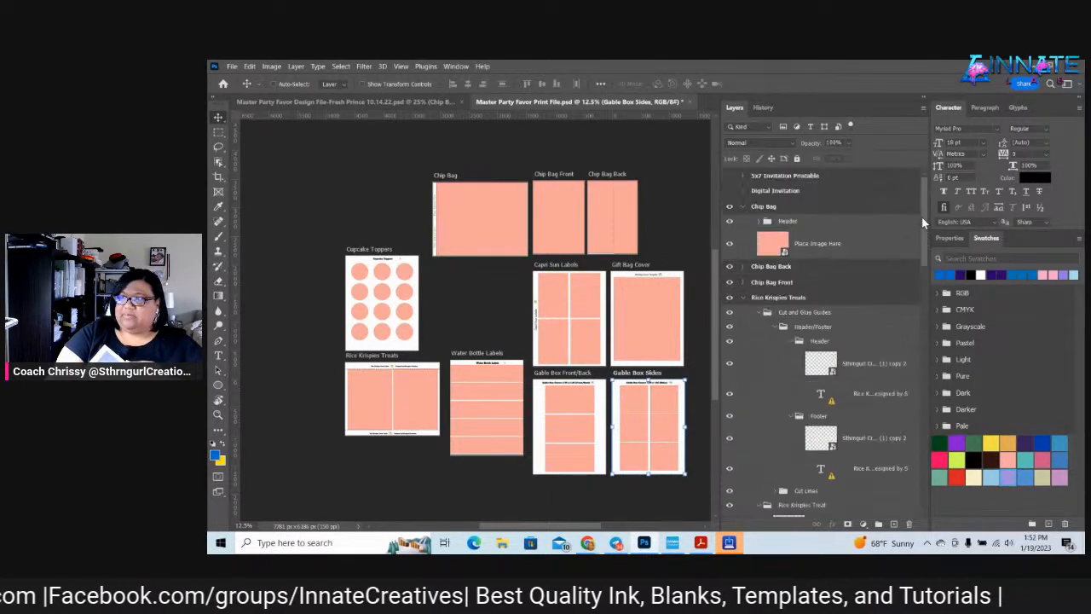
{"action": "left_click", "coordinate": [742, 206]}
{"action": "left_click", "coordinate": [742, 253]}
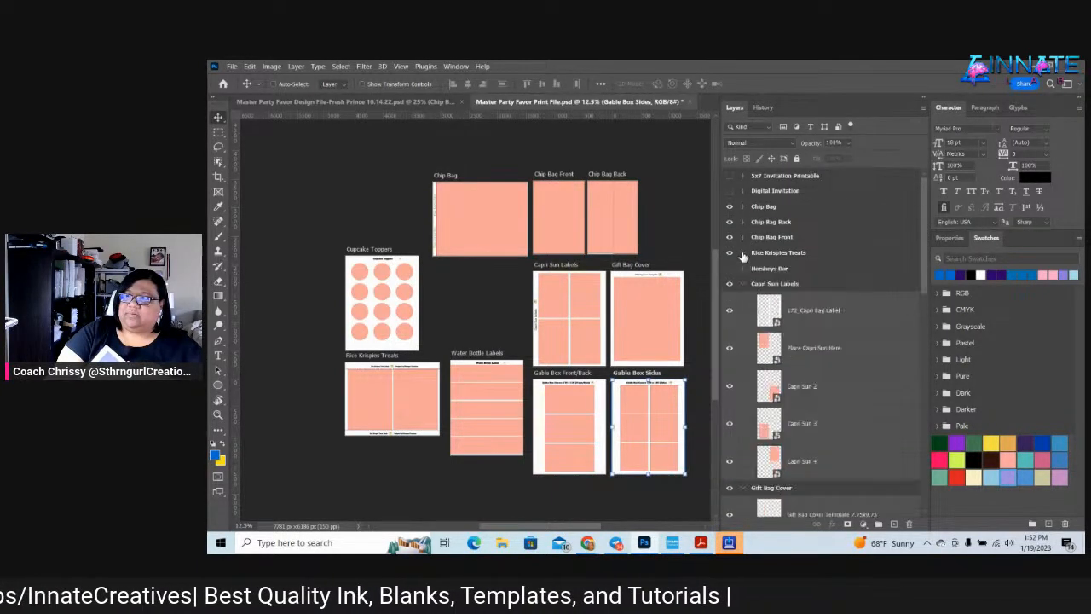
Show the 5x7 Invitation Printable, Digital Invitation, Hersheys Bar and Kit Kat Wallet Inserts artboards, and collapse the Capri Sun Labels, Gift Bag Cover and Cupcake Toppers artboards
{"action": "left_click", "coordinate": [728, 176]}
{"action": "left_click", "coordinate": [730, 191]}
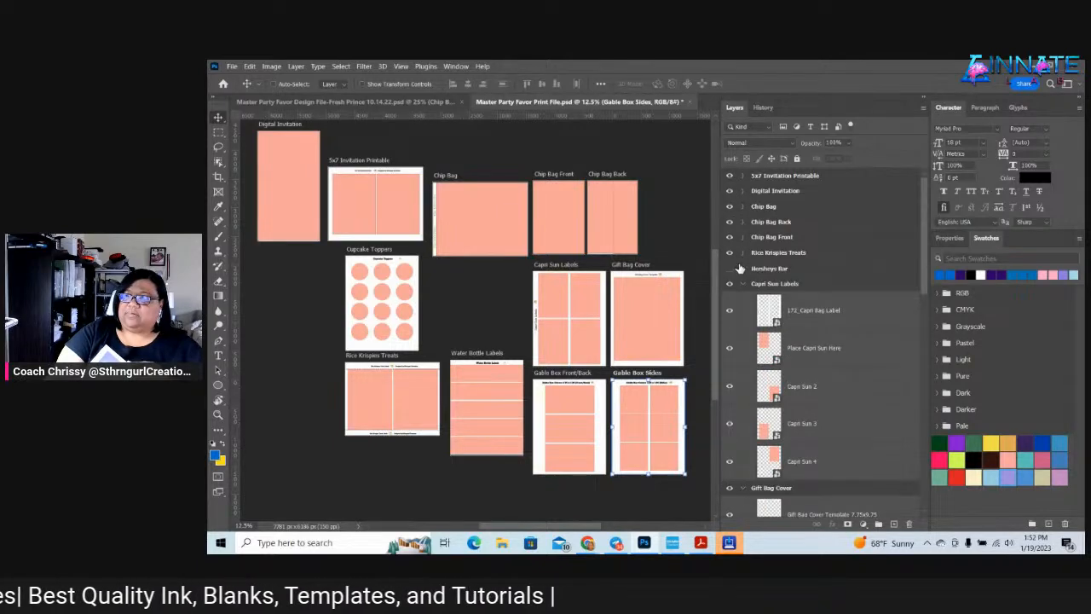
{"action": "left_click", "coordinate": [729, 268]}
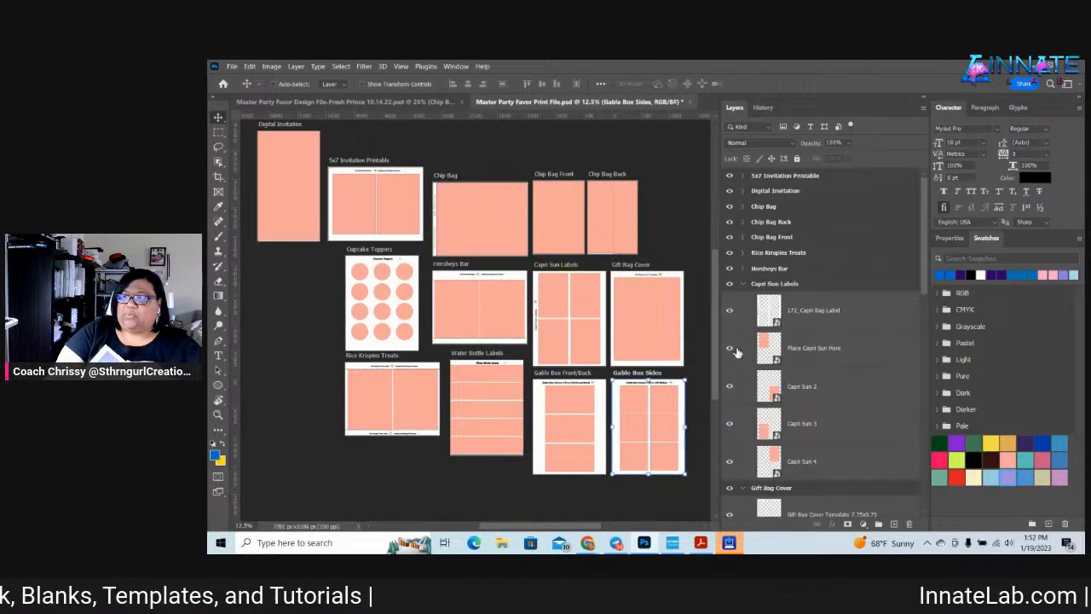
{"action": "scroll", "coordinate": [743, 303], "scroll_direction": "down", "scroll_amount": 1}
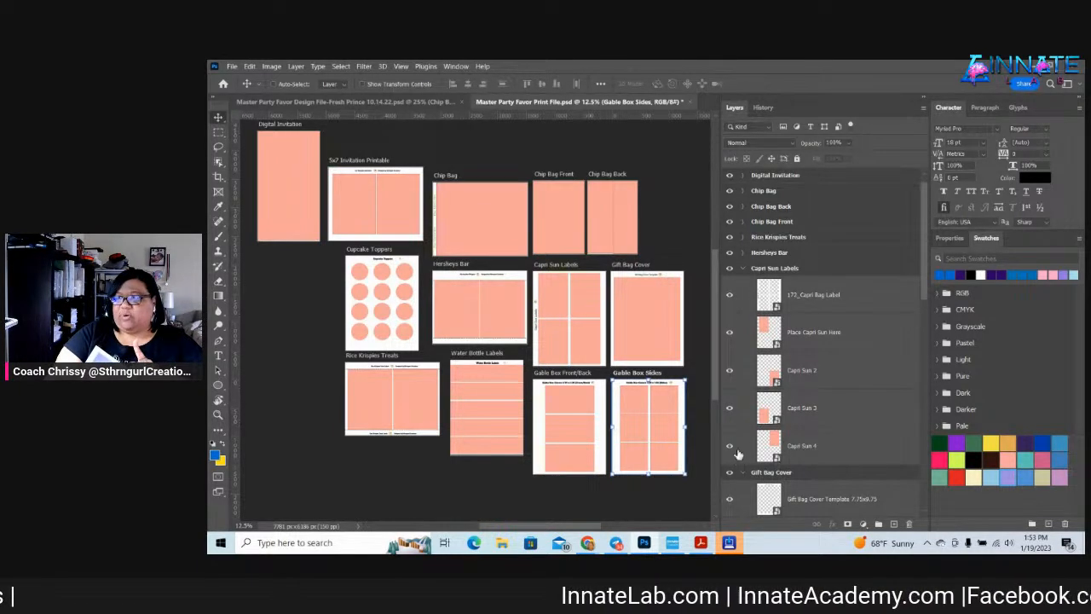
{"action": "left_click", "coordinate": [743, 270]}
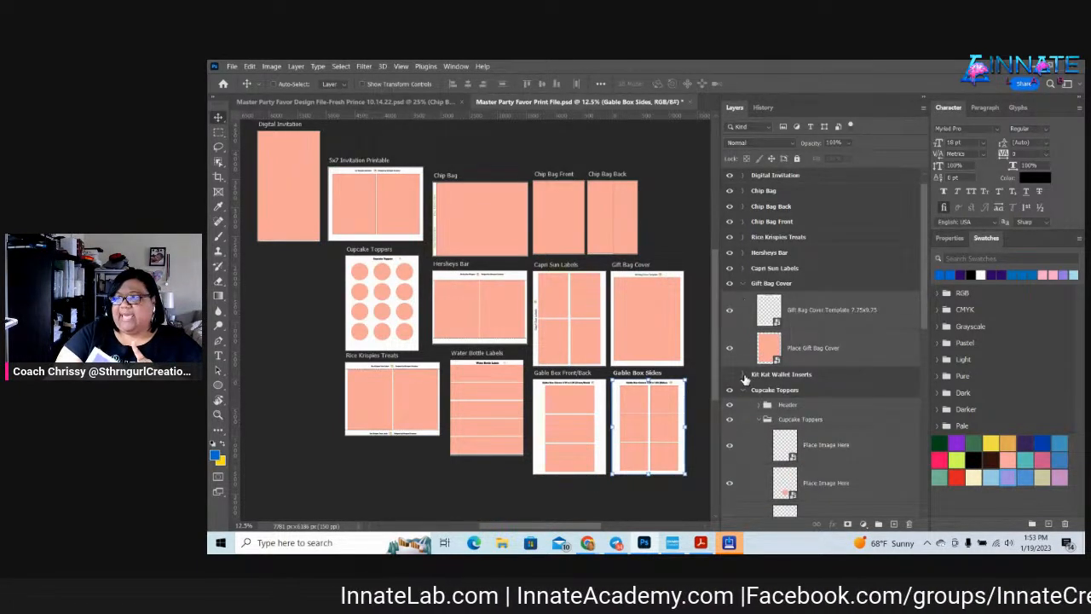
{"action": "left_click", "coordinate": [742, 284]}
{"action": "left_click", "coordinate": [729, 298]}
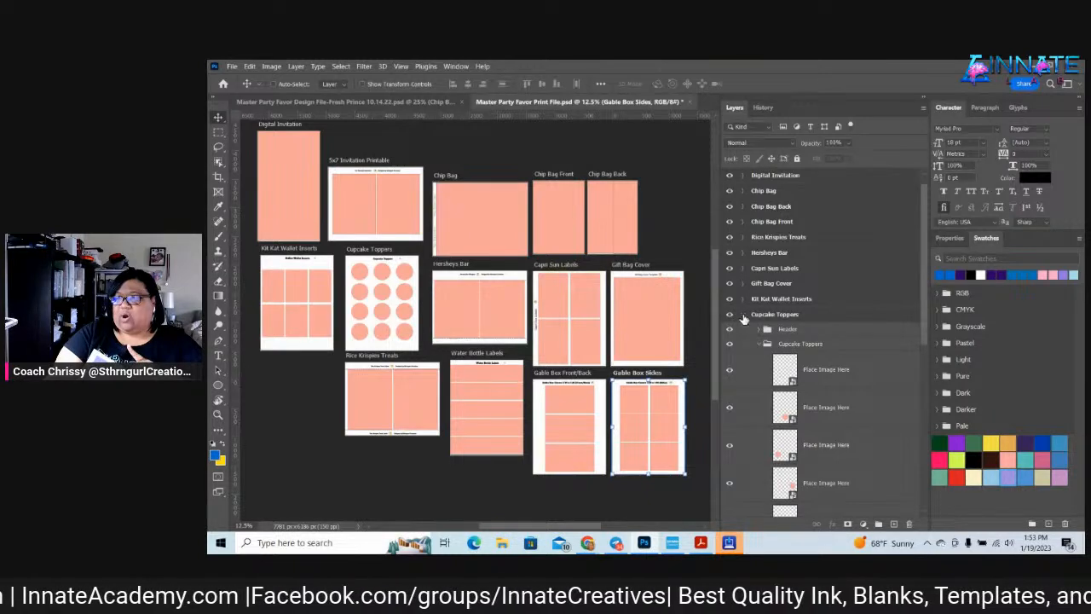
{"action": "left_click", "coordinate": [743, 314]}
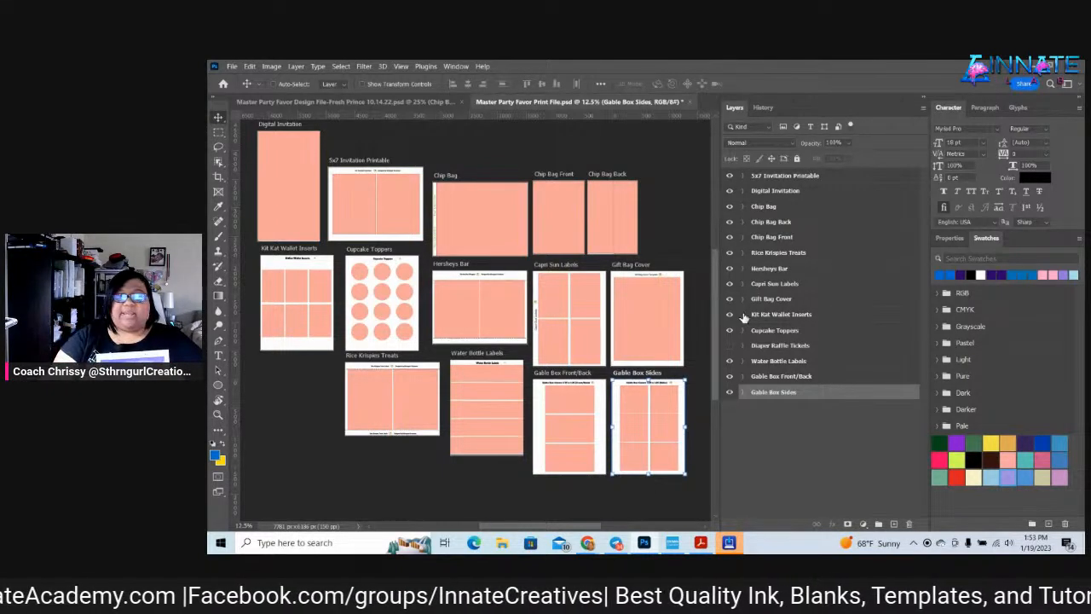
Close the Master Party Favor Print File and save its changes
{"action": "left_click", "coordinate": [690, 100]}
{"action": "left_click", "coordinate": [609, 250]}
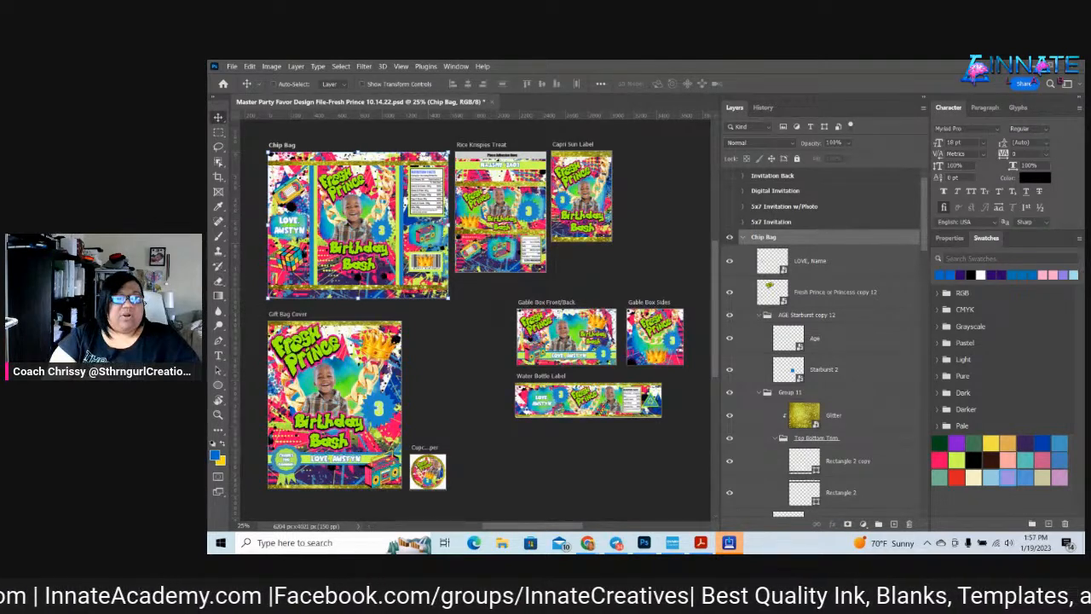
Switch to File Explorer, examine the full name of the Innate Genius MEGA Mockup Automizer folder on the Desktop, and close the window
{"action": "key", "text": "super+e"}
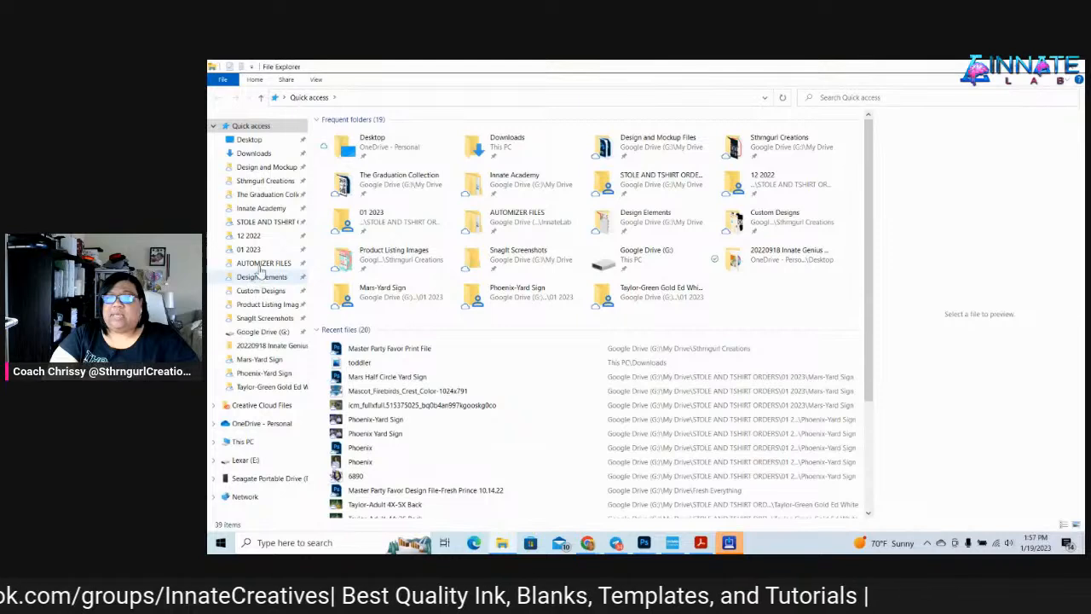
{"action": "left_click", "coordinate": [265, 142]}
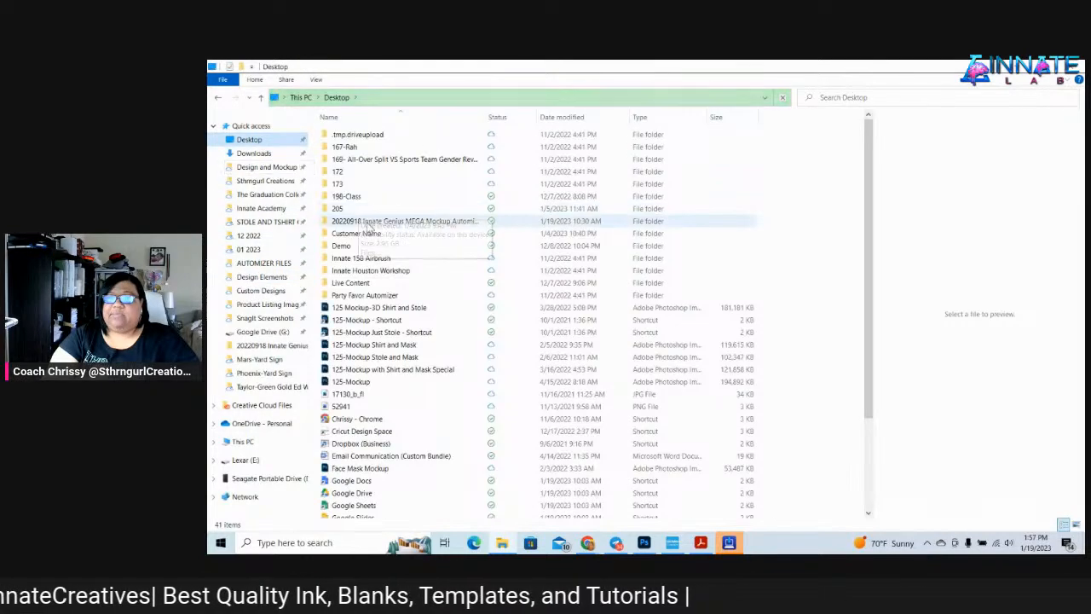
{"action": "left_click", "coordinate": [346, 222]}
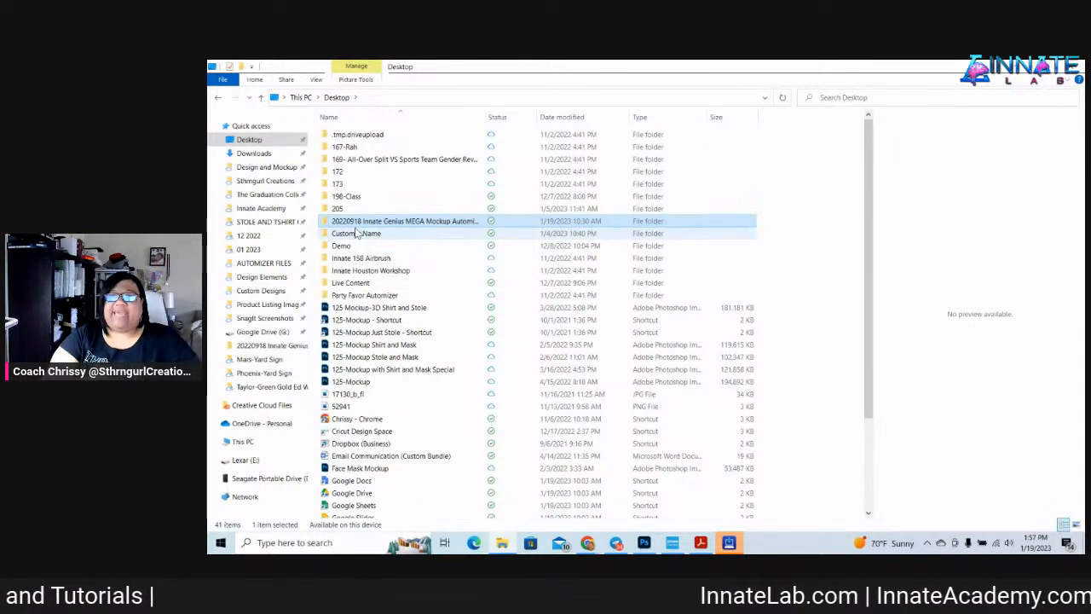
{"action": "left_click", "coordinate": [356, 223]}
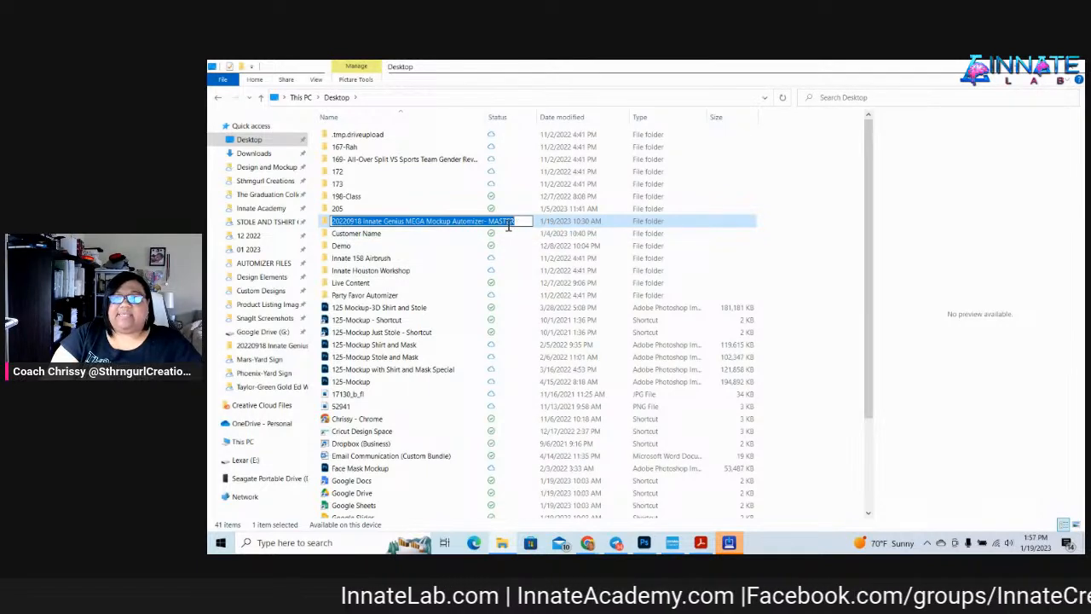
{"action": "key", "text": "Return"}
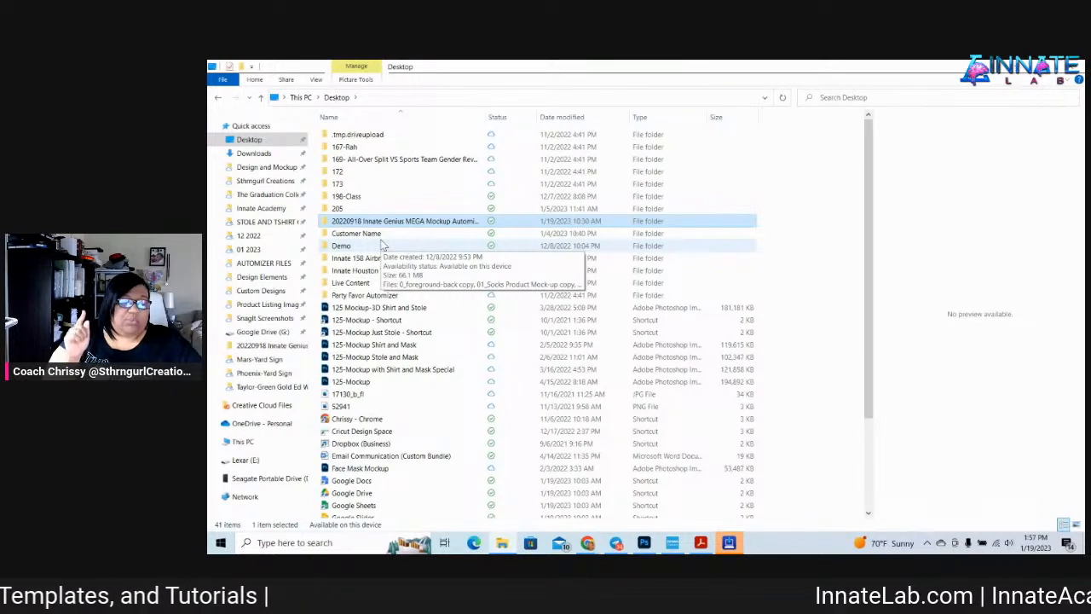
{"action": "left_click", "coordinate": [1073, 68]}
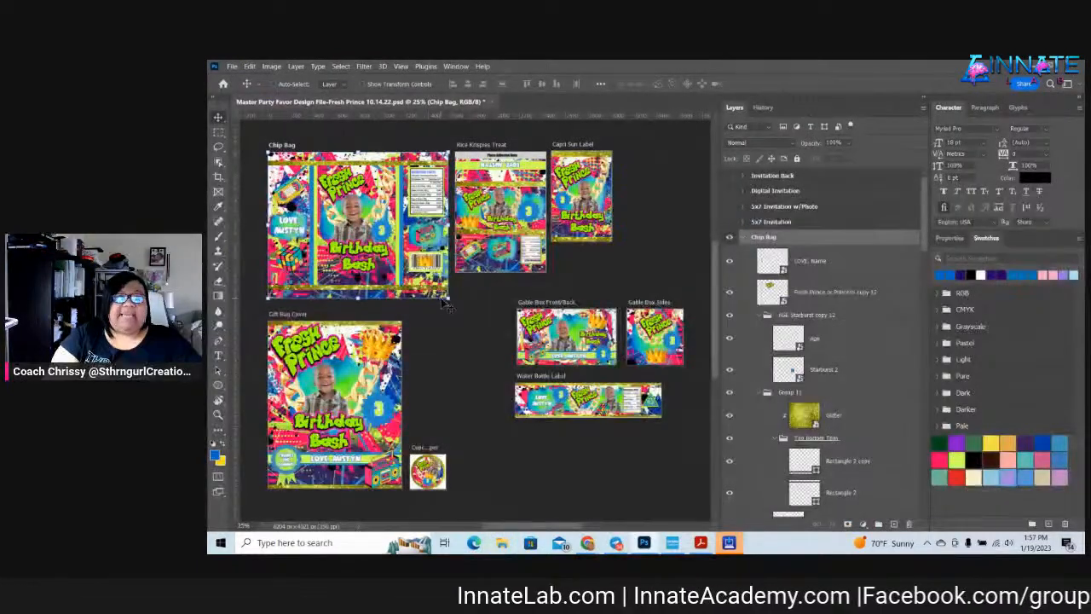
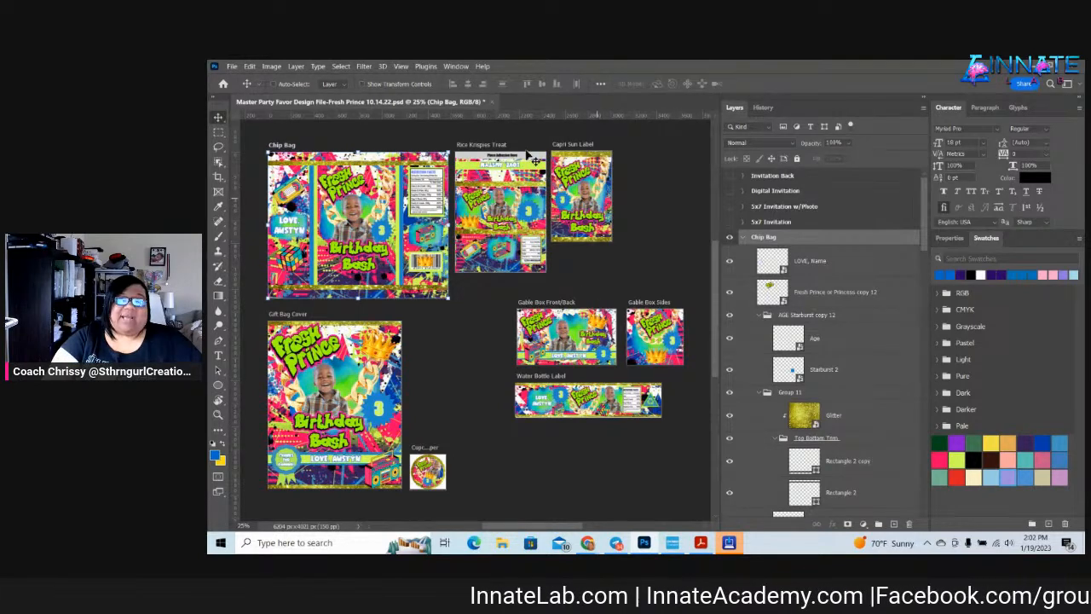
Close the Fresh Prince Master Party Favor Design File, saving its changes, and look through the recent files on the home screen
{"action": "left_click", "coordinate": [492, 100]}
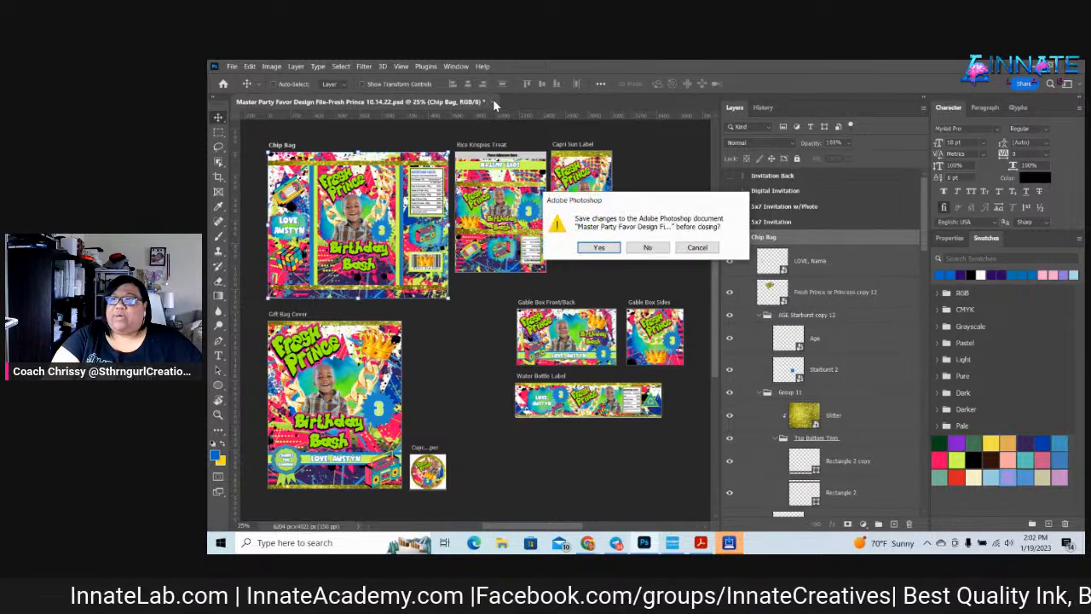
{"action": "left_click", "coordinate": [601, 247]}
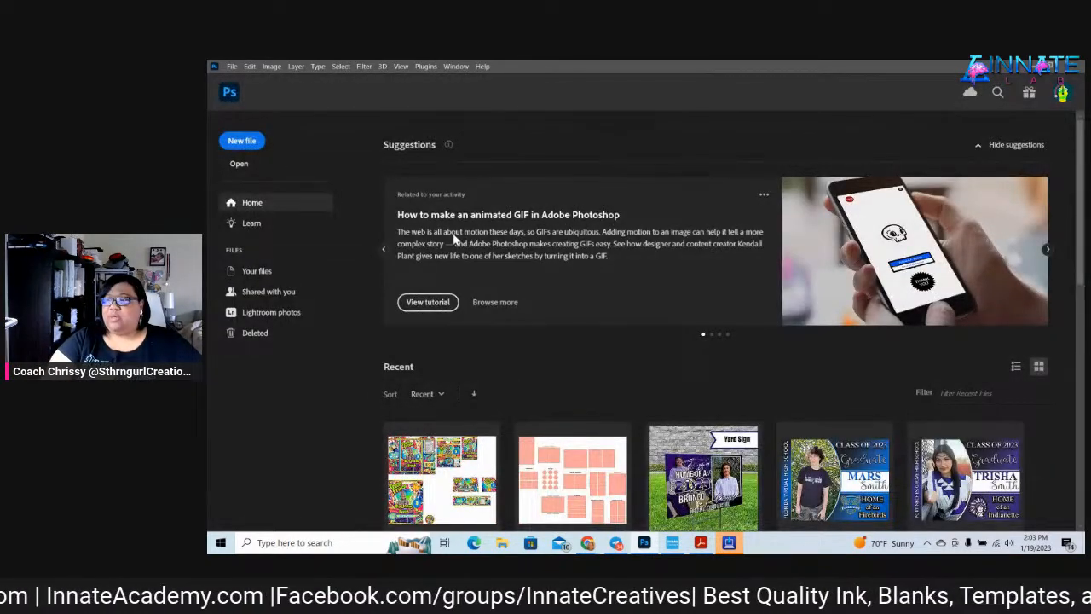
{"action": "scroll", "coordinate": [452, 239], "scroll_direction": "down", "scroll_amount": 2}
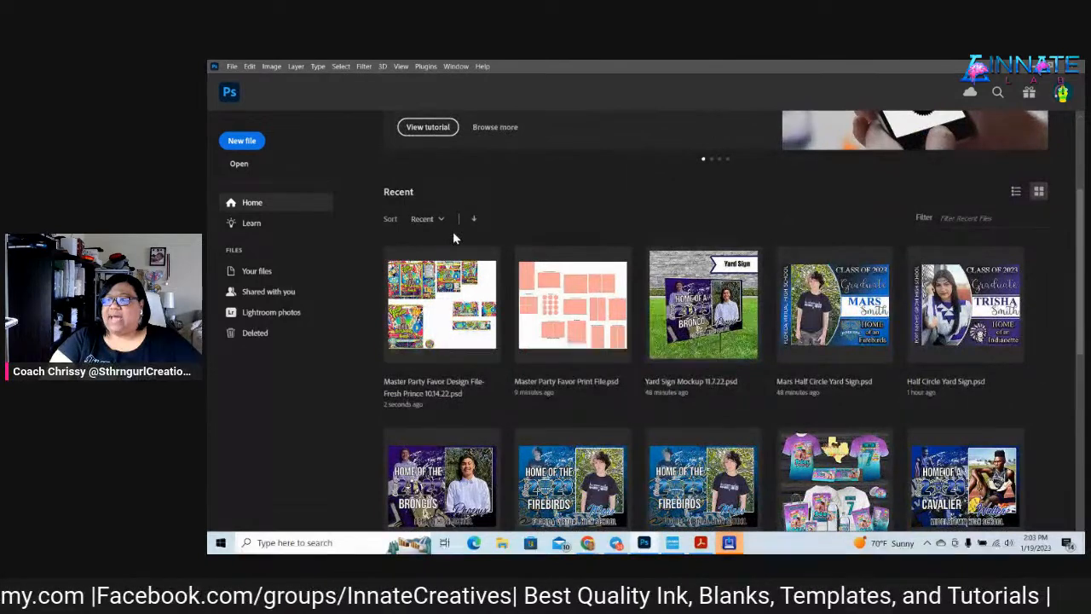
{"action": "scroll", "coordinate": [452, 235], "scroll_direction": "down", "scroll_amount": 1}
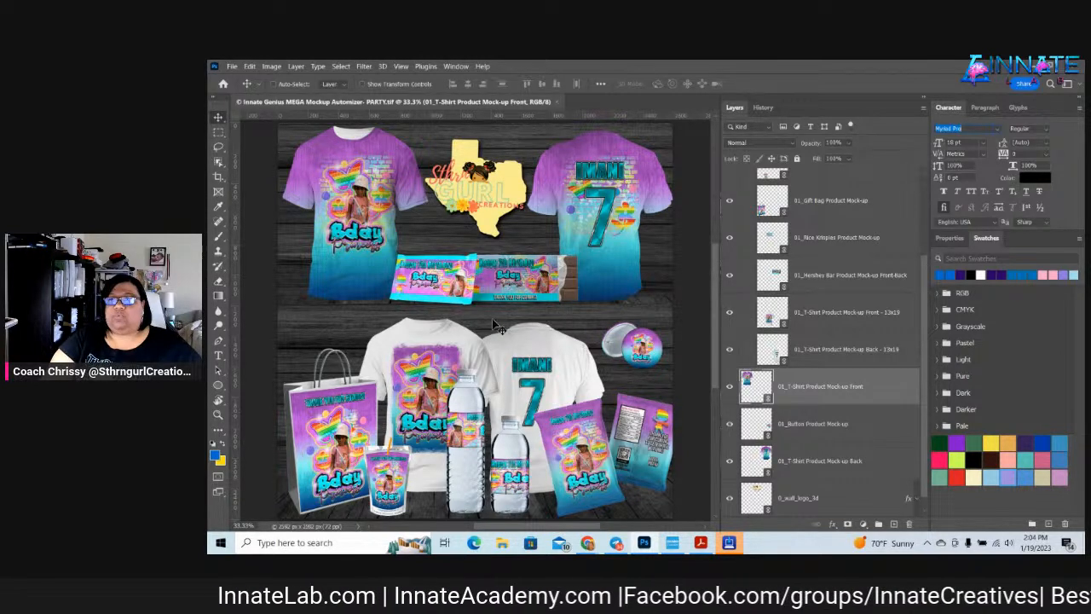
{"action": "left_click", "coordinate": [231, 67]}
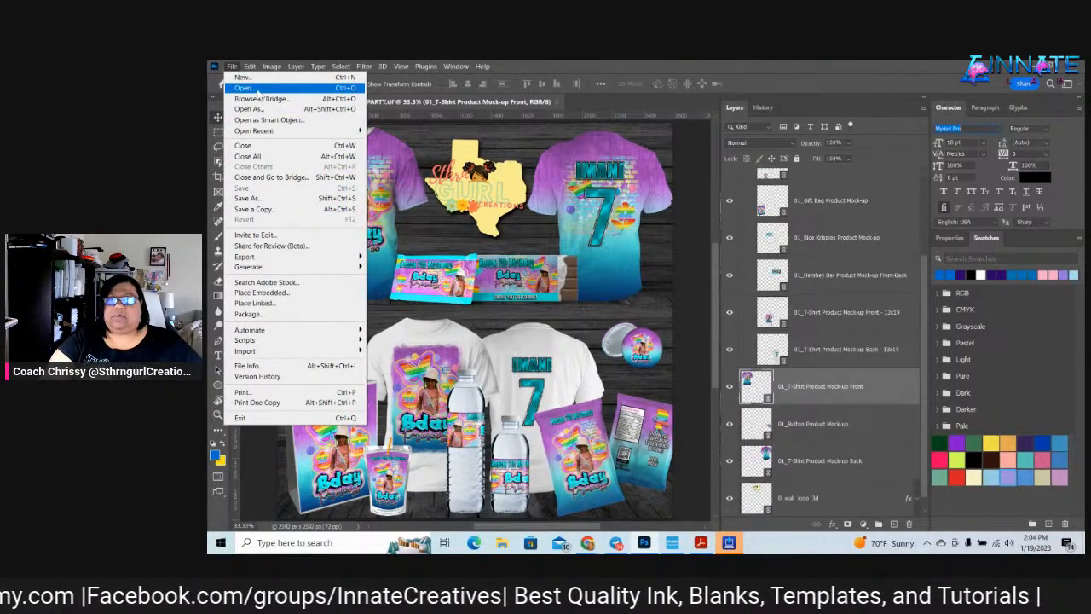
{"action": "left_click", "coordinate": [231, 66]}
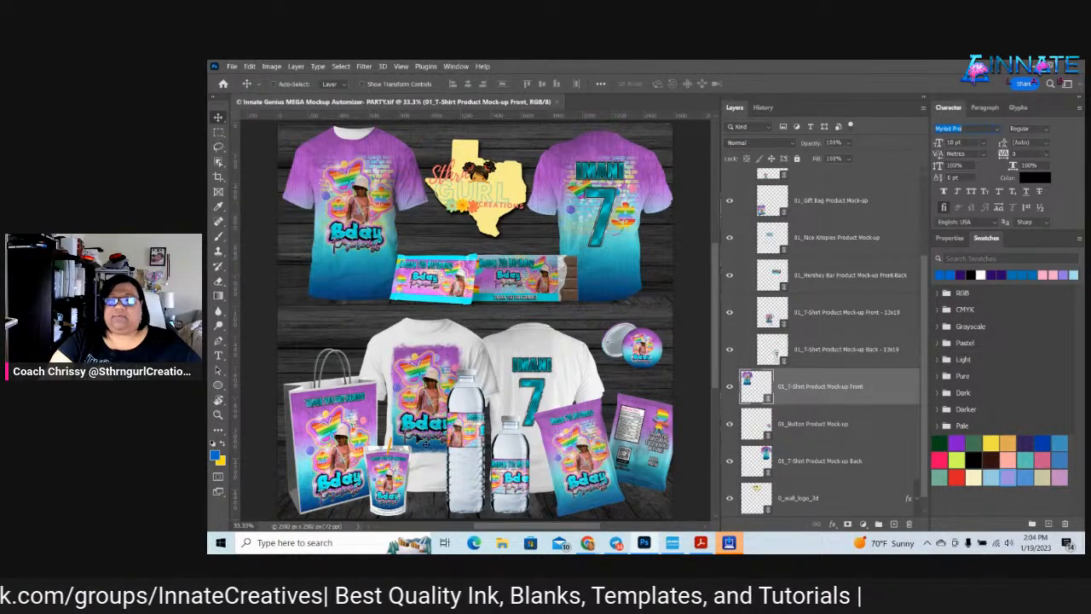
Switch to File Explorer and reduce it to a smaller window floating over the party mockup document
{"action": "left_click", "coordinate": [511, 545]}
{"action": "left_click", "coordinate": [507, 543]}
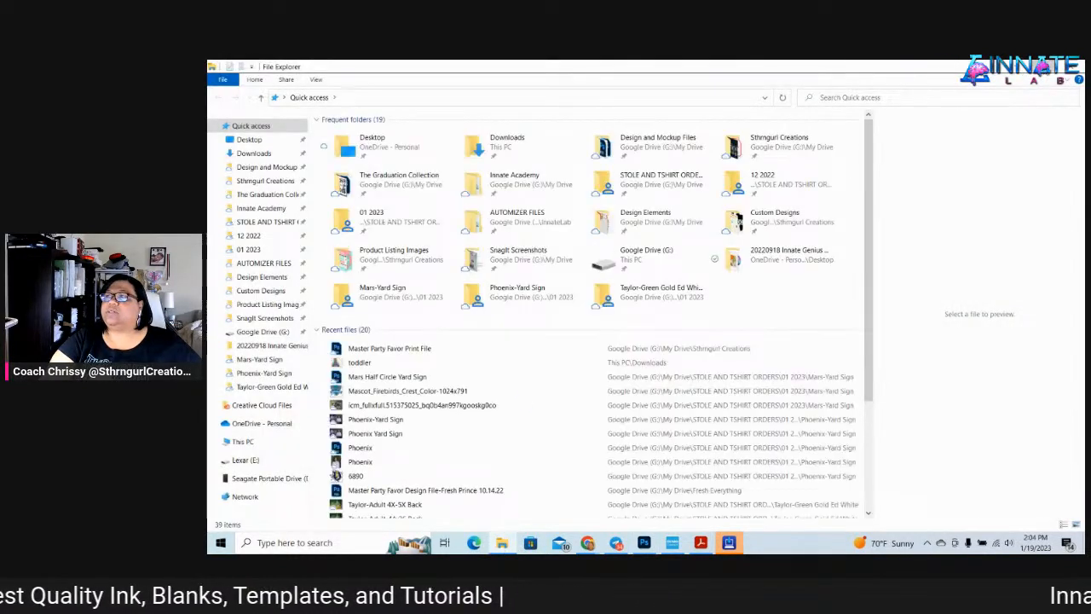
{"action": "left_click", "coordinate": [1045, 67]}
{"action": "left_click_drag", "start_coordinate": [753, 128], "coordinate": [208, 285]}
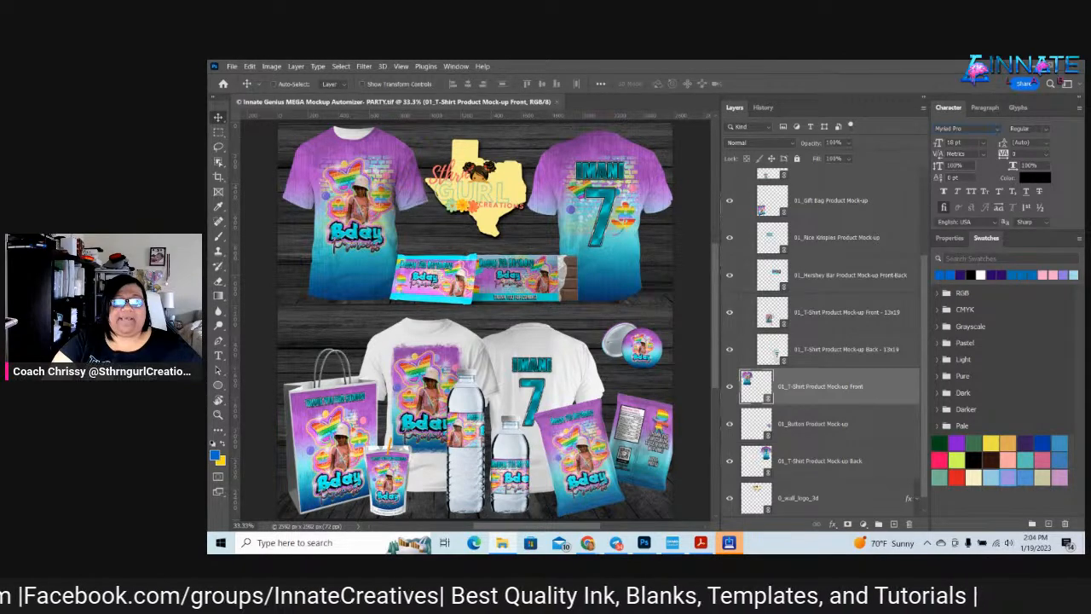
{"action": "left_click_drag", "start_coordinate": [209, 281], "coordinate": [490, 148]}
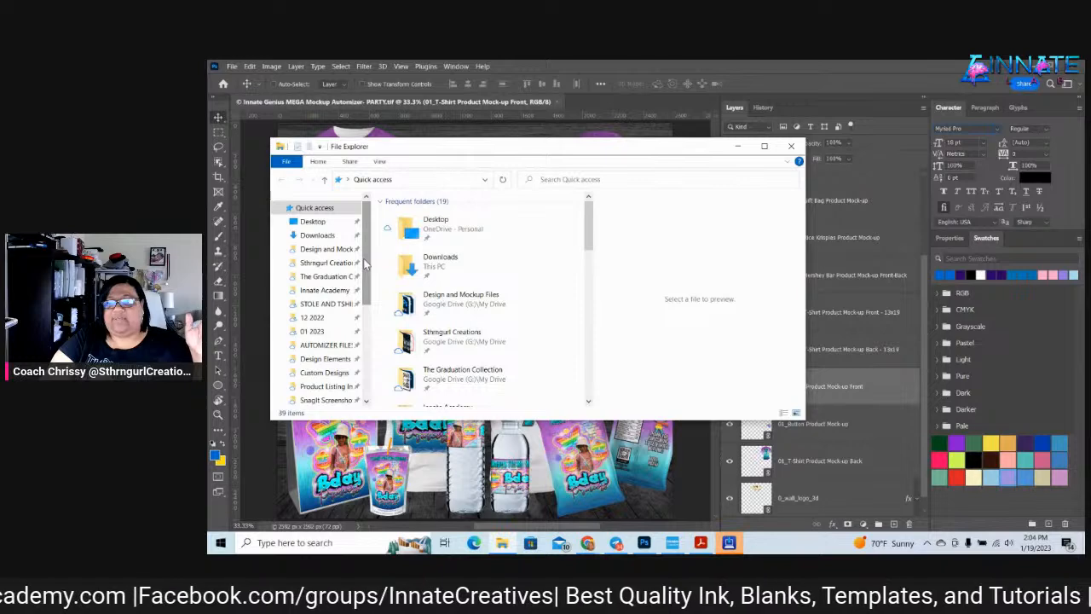
Open the AUTOMIZER FILES folder and browse into its Abstract Basketball Skin Pack folder
{"action": "scroll", "coordinate": [358, 281], "scroll_direction": "down", "scroll_amount": 1}
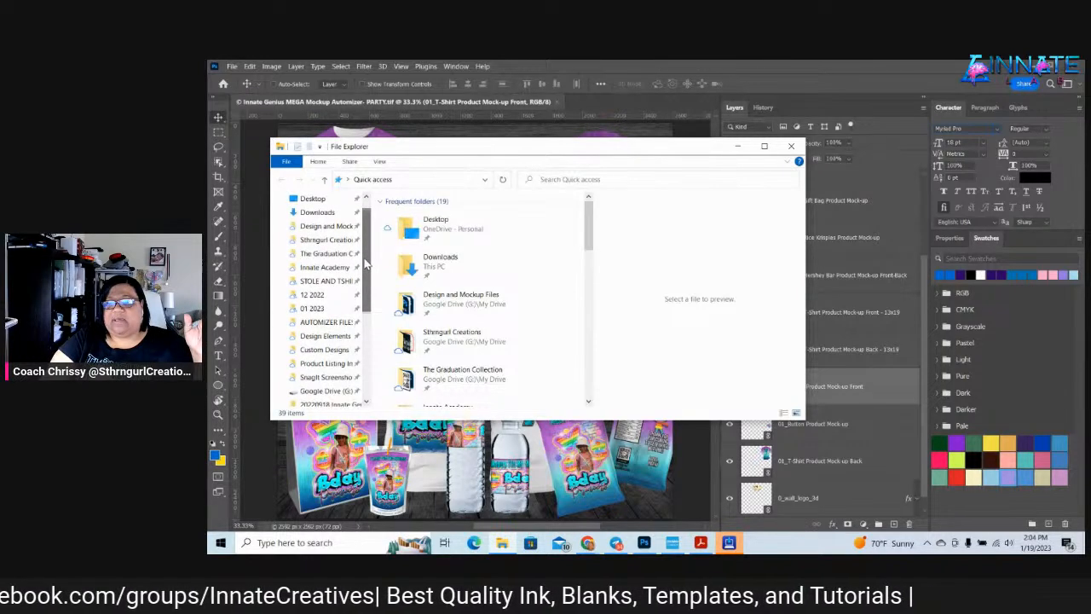
{"action": "left_click", "coordinate": [339, 321]}
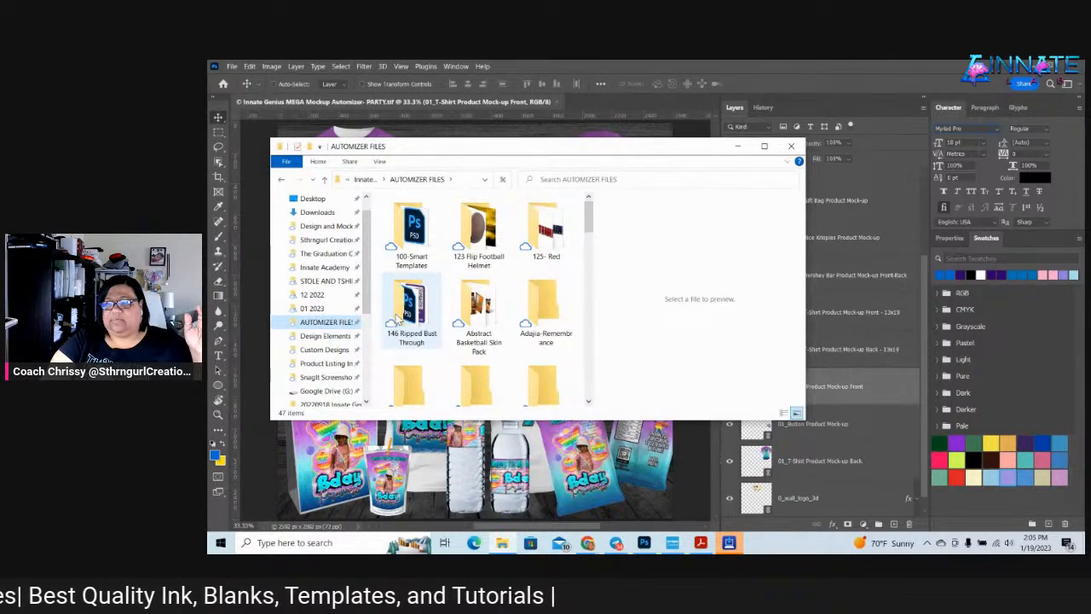
{"action": "left_click", "coordinate": [476, 312]}
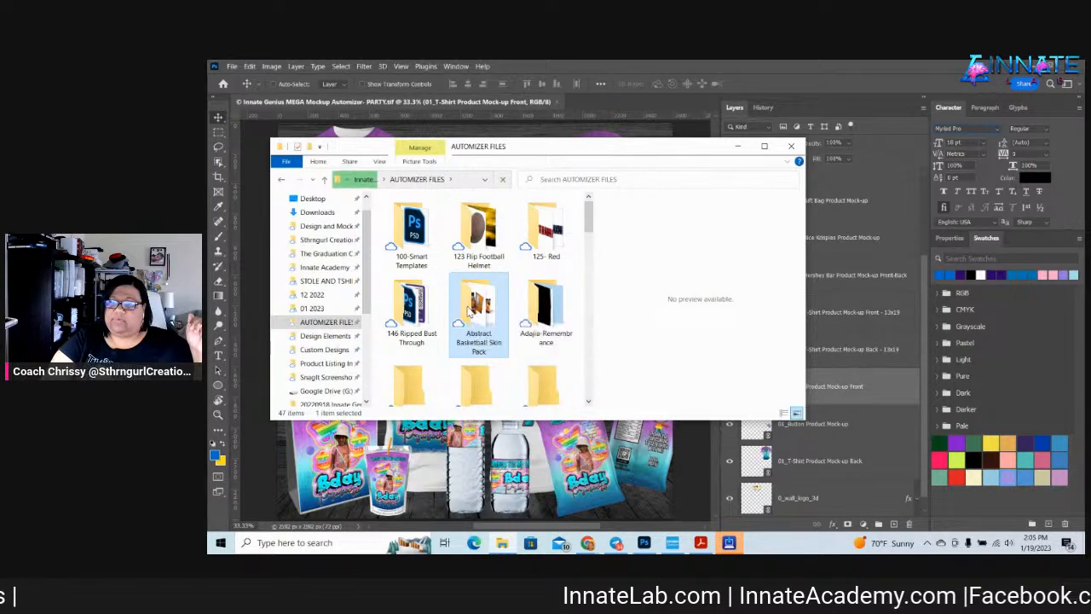
{"action": "double_click", "coordinate": [469, 313]}
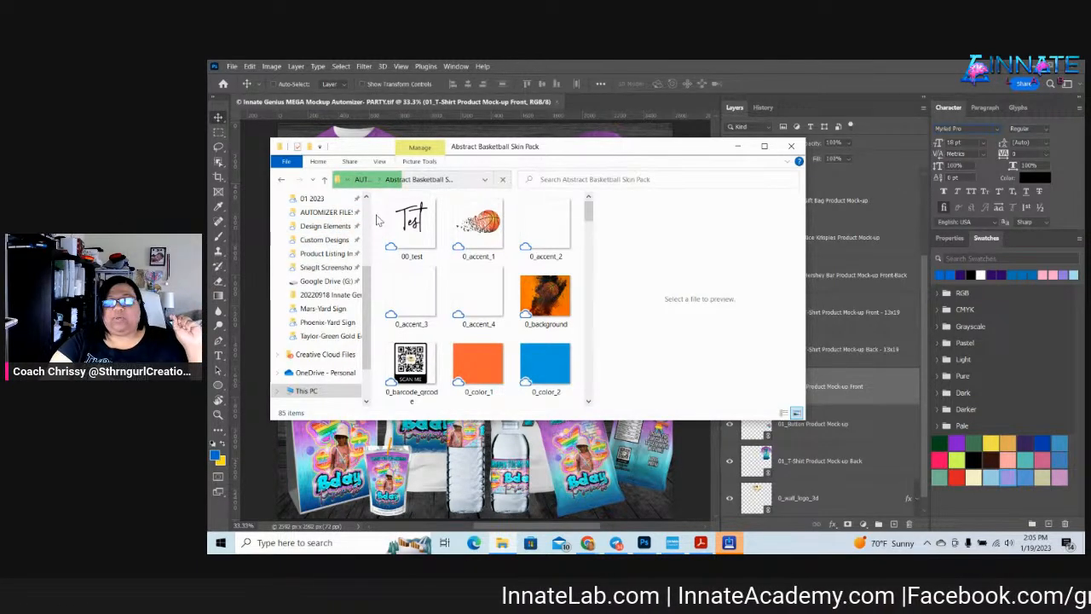
Copy all the files in the Abstract Basketball Skin Pack folder
{"action": "left_click", "coordinate": [407, 220]}
{"action": "left_click_drag", "start_coordinate": [414, 233], "coordinate": [585, 471]}
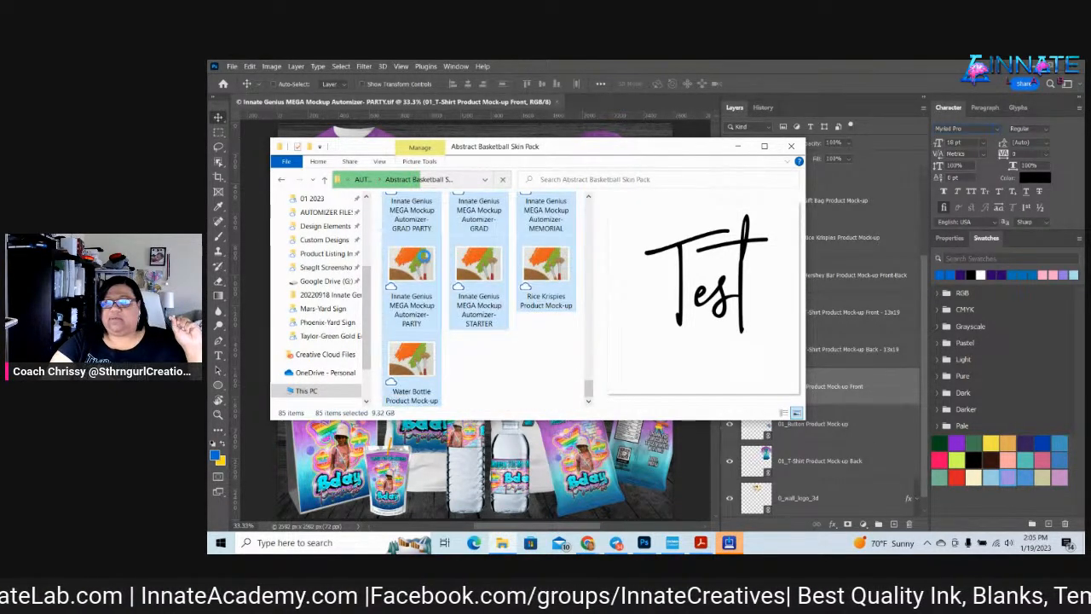
{"action": "right_click", "coordinate": [424, 255]}
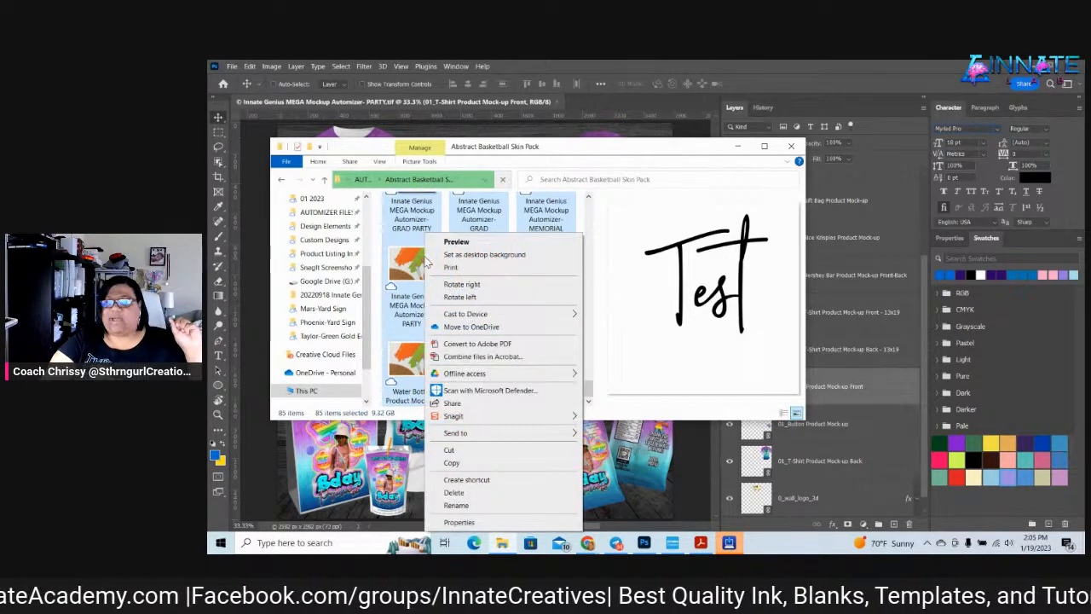
{"action": "left_click", "coordinate": [483, 462]}
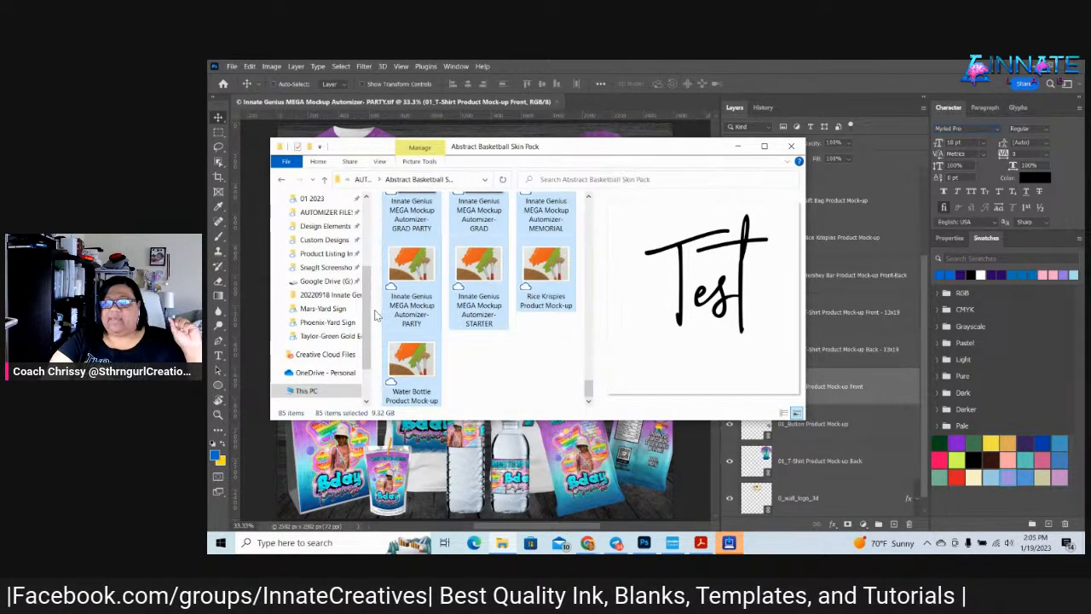
Paste the copied files into the desktop folder 20220918 Innate Genius MEGA Mockup Automizer- MASTER
{"action": "left_click_drag", "start_coordinate": [366, 321], "coordinate": [367, 209]}
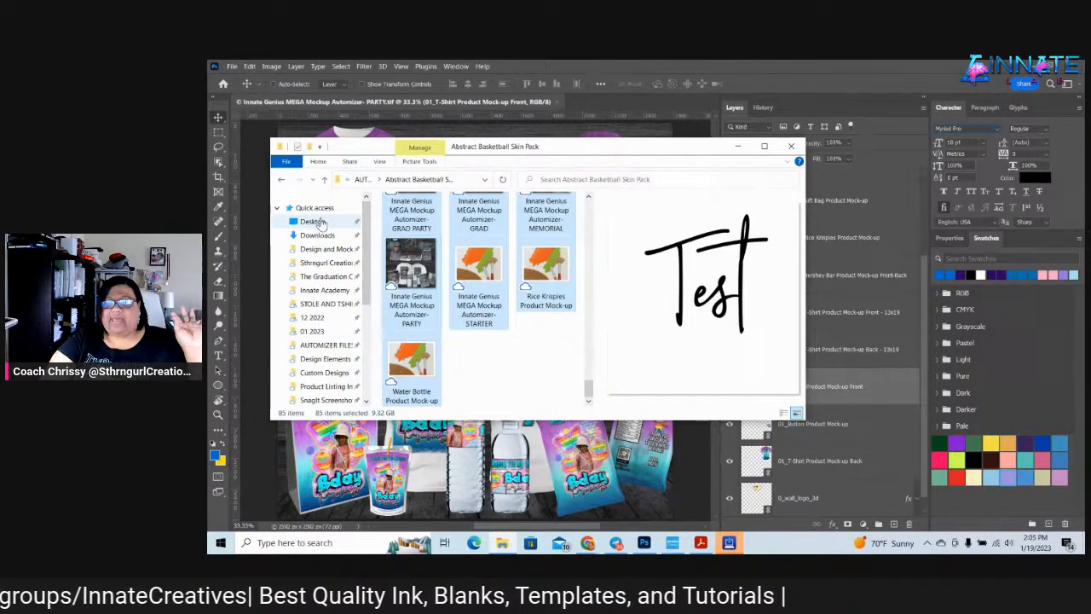
{"action": "left_click", "coordinate": [315, 222]}
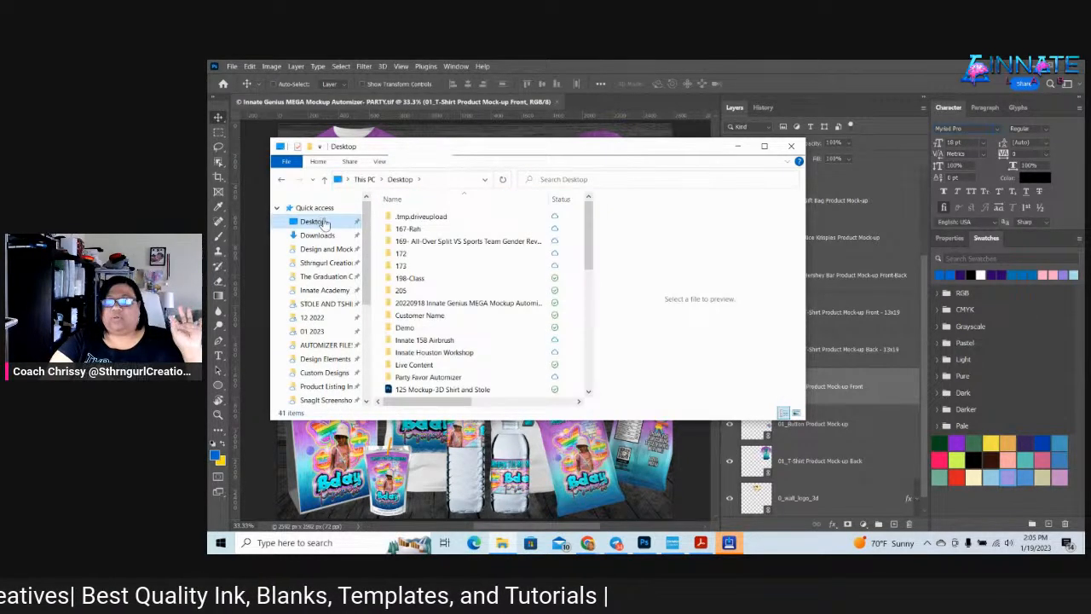
{"action": "left_click", "coordinate": [460, 304]}
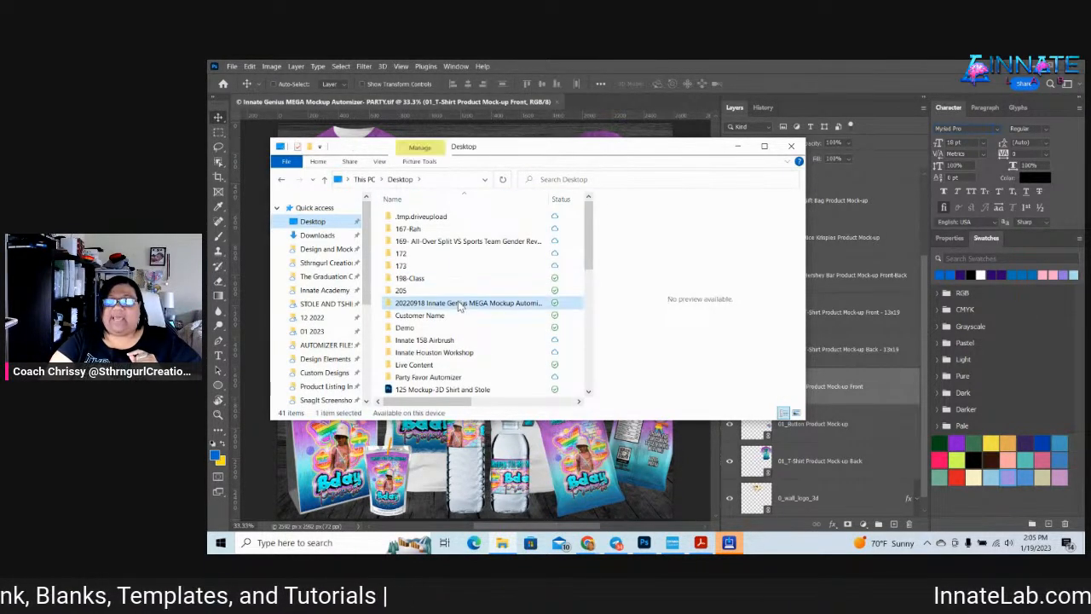
{"action": "double_click", "coordinate": [391, 304]}
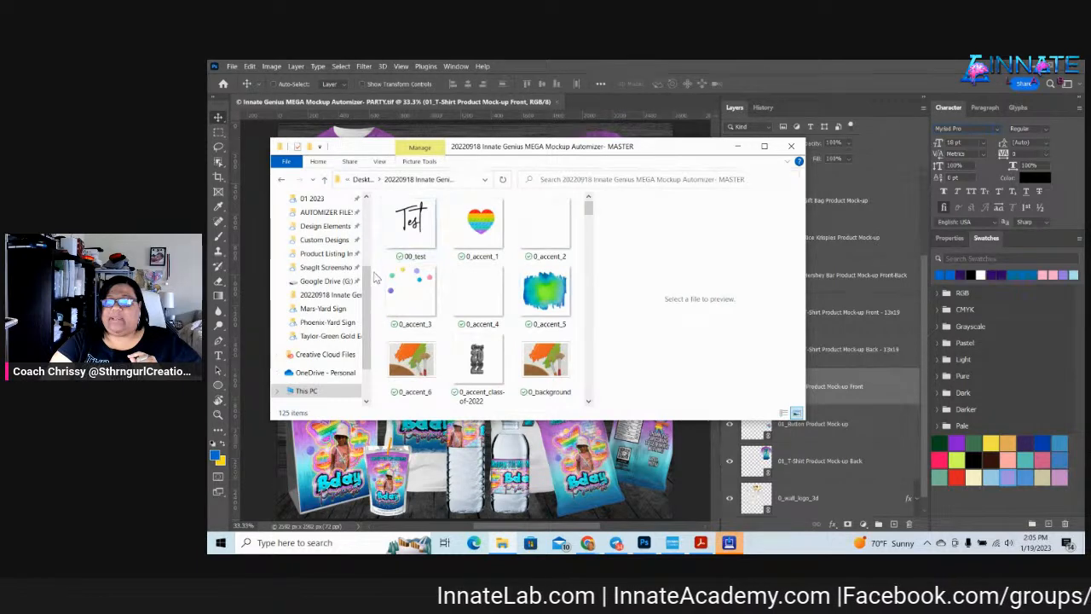
{"action": "right_click", "coordinate": [378, 271]}
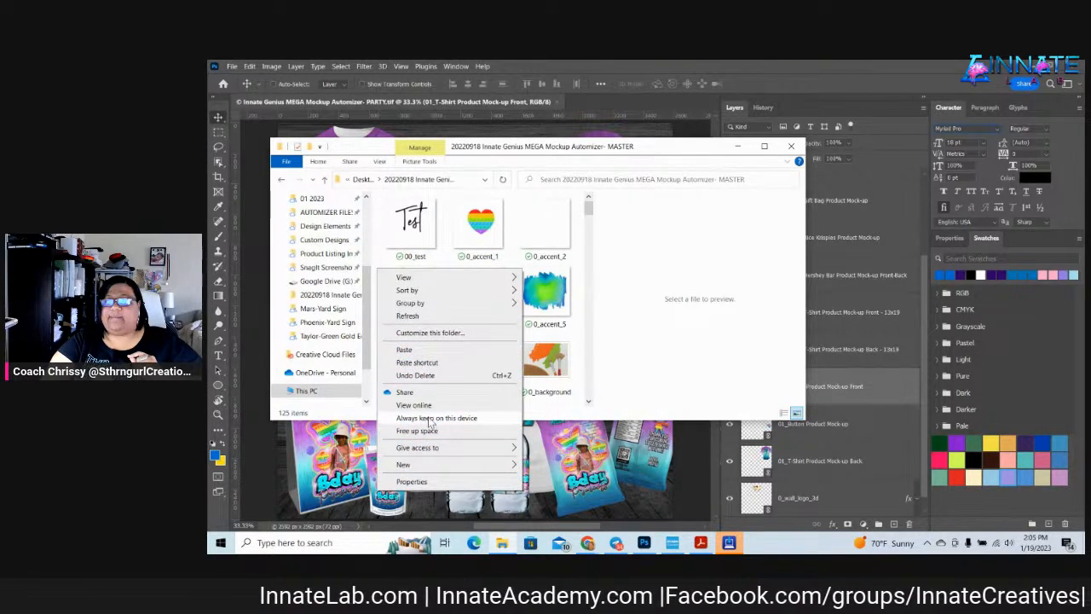
{"action": "left_click", "coordinate": [413, 351]}
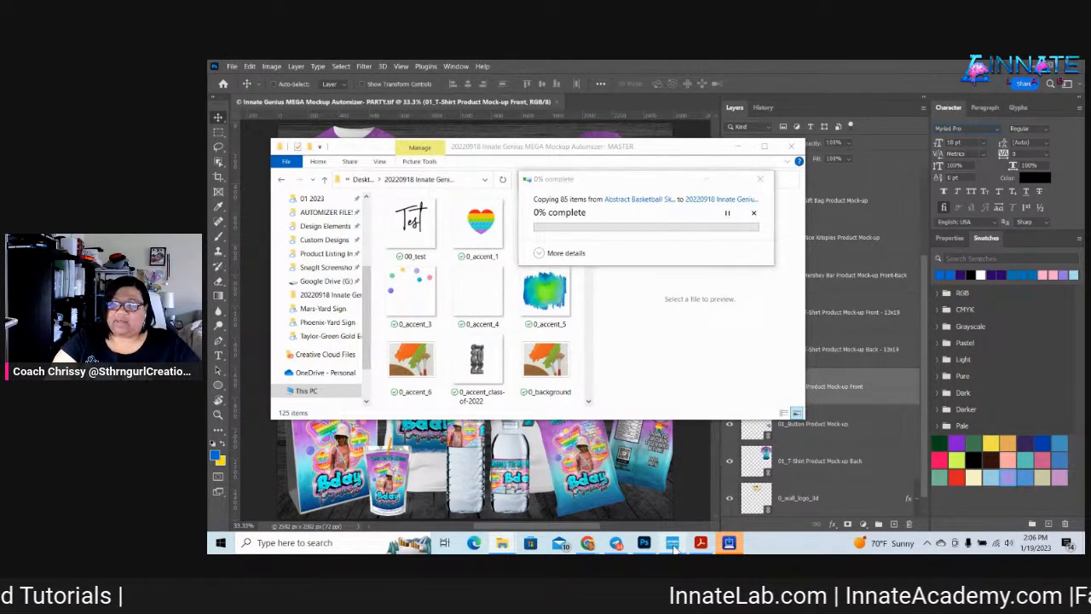
Close DYMO Connect and the other unneeded background applications while the files copy
{"action": "right_click", "coordinate": [674, 547]}
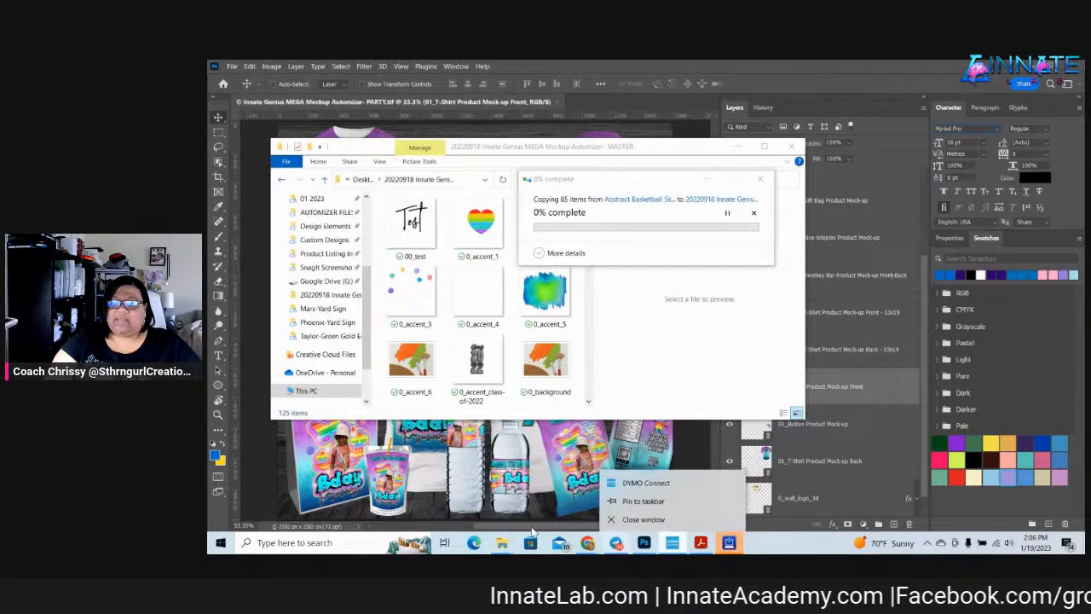
{"action": "left_click", "coordinate": [645, 517]}
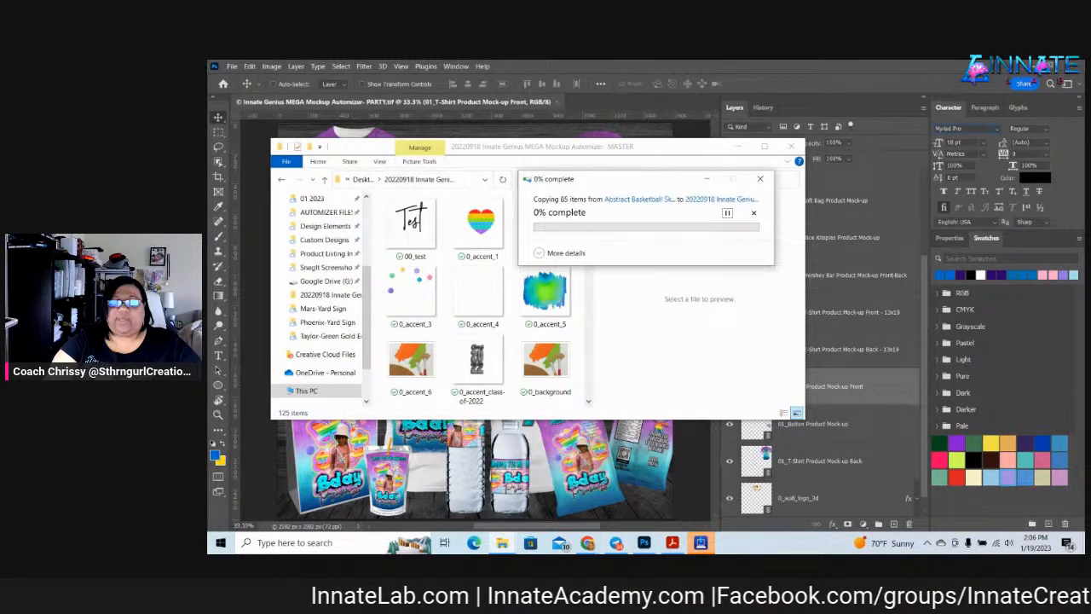
{"action": "left_click", "coordinate": [672, 543]}
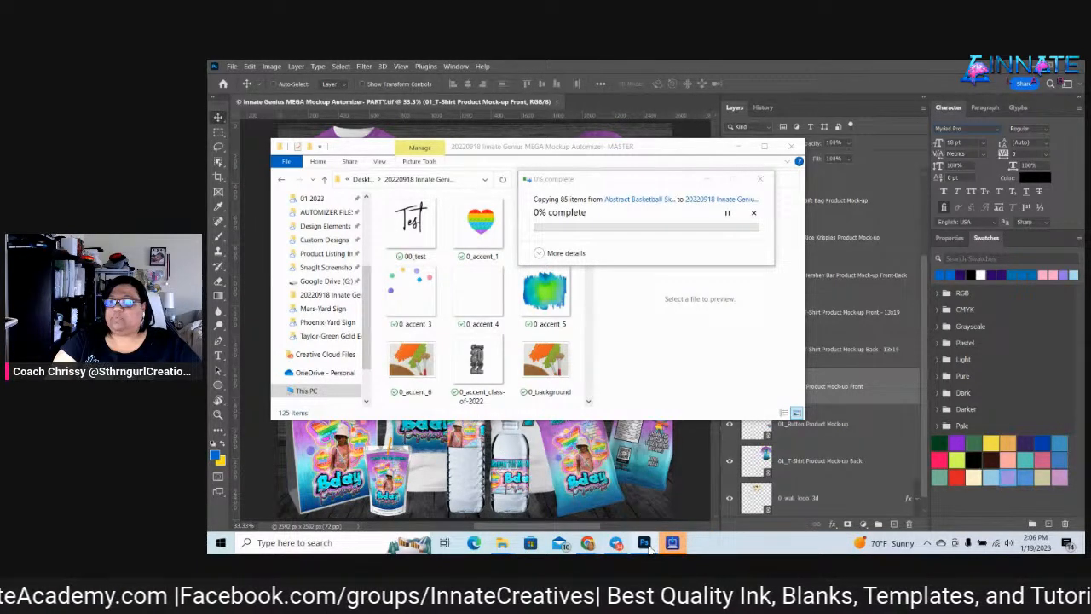
{"action": "left_click", "coordinate": [675, 546]}
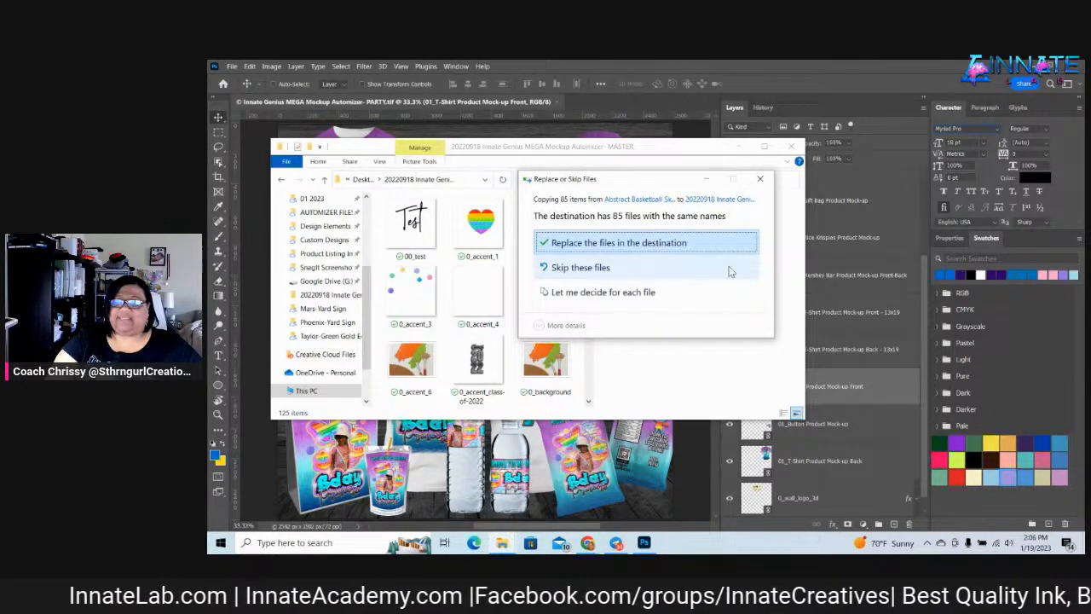
Replace the same-named files in the MASTER folder with the copied ones and minimize the folder window
{"action": "left_click", "coordinate": [580, 246]}
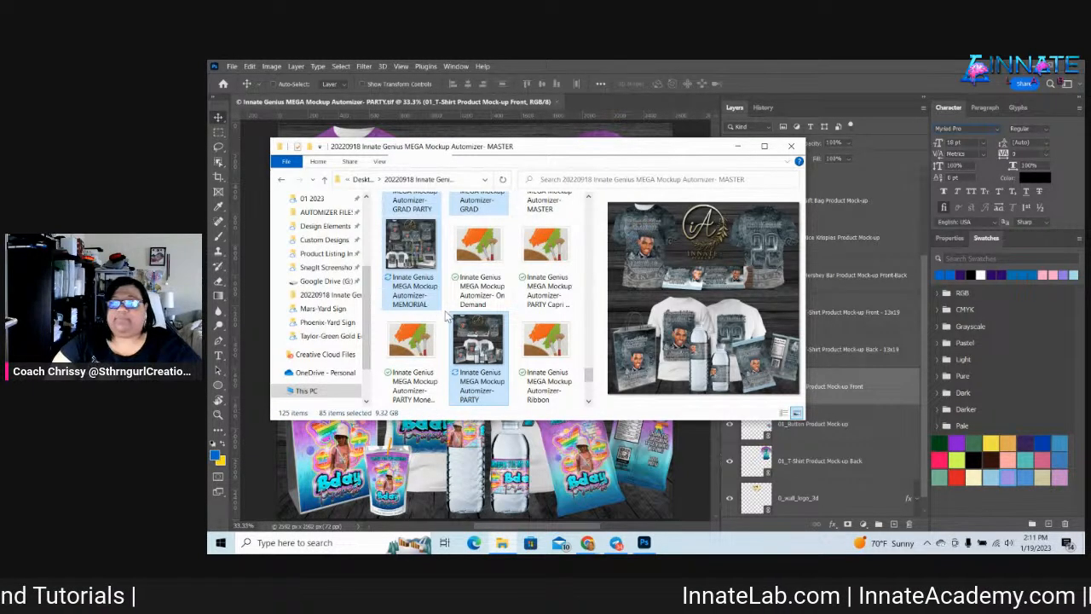
{"action": "left_click_drag", "start_coordinate": [586, 378], "coordinate": [590, 226]}
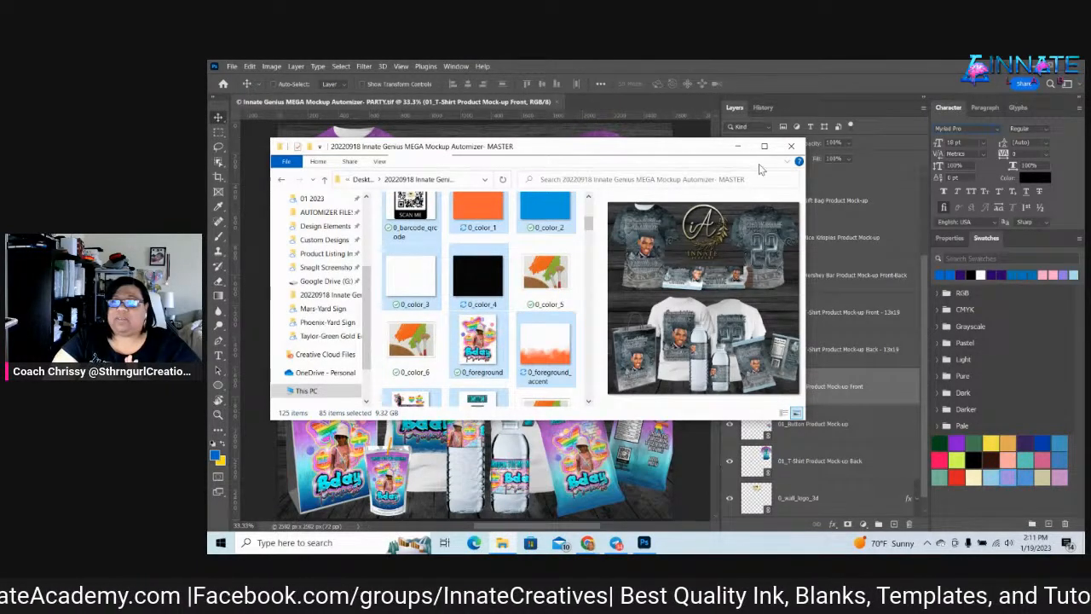
{"action": "left_click_drag", "start_coordinate": [675, 154], "coordinate": [666, 160]}
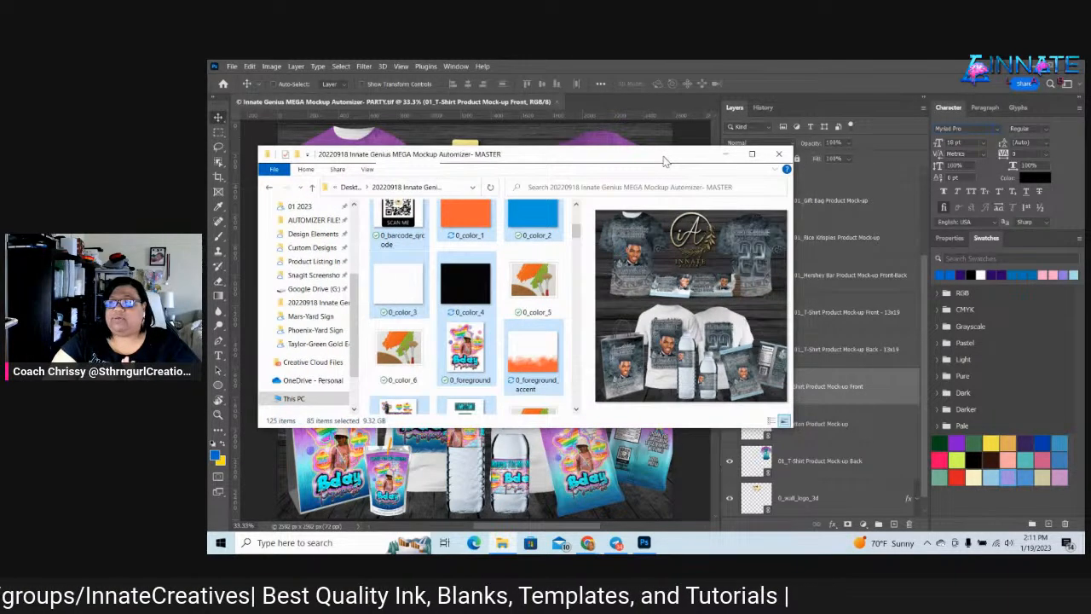
{"action": "left_click", "coordinate": [725, 154]}
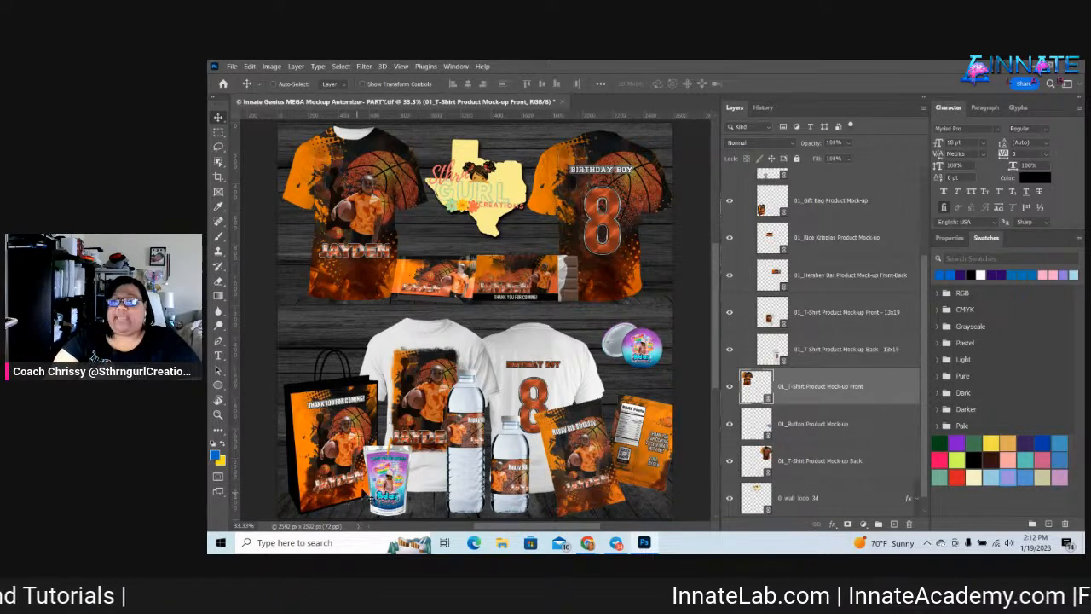
Open the 01_Capri Sun Product Mock-up smart object from the party mockup and update all its modified linked content
{"action": "right_click", "coordinate": [396, 476]}
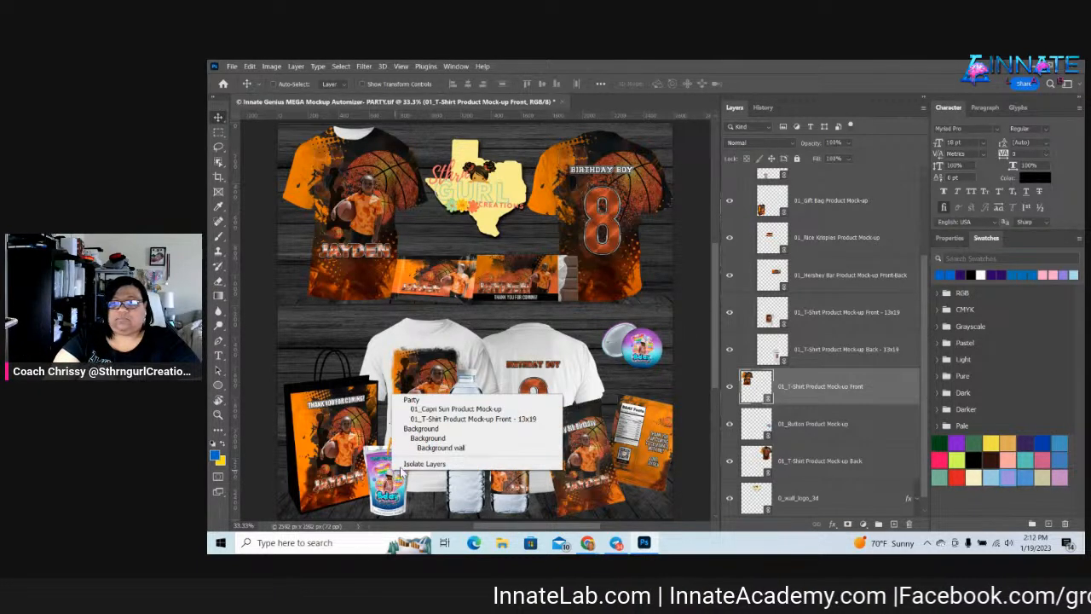
{"action": "left_click", "coordinate": [447, 409]}
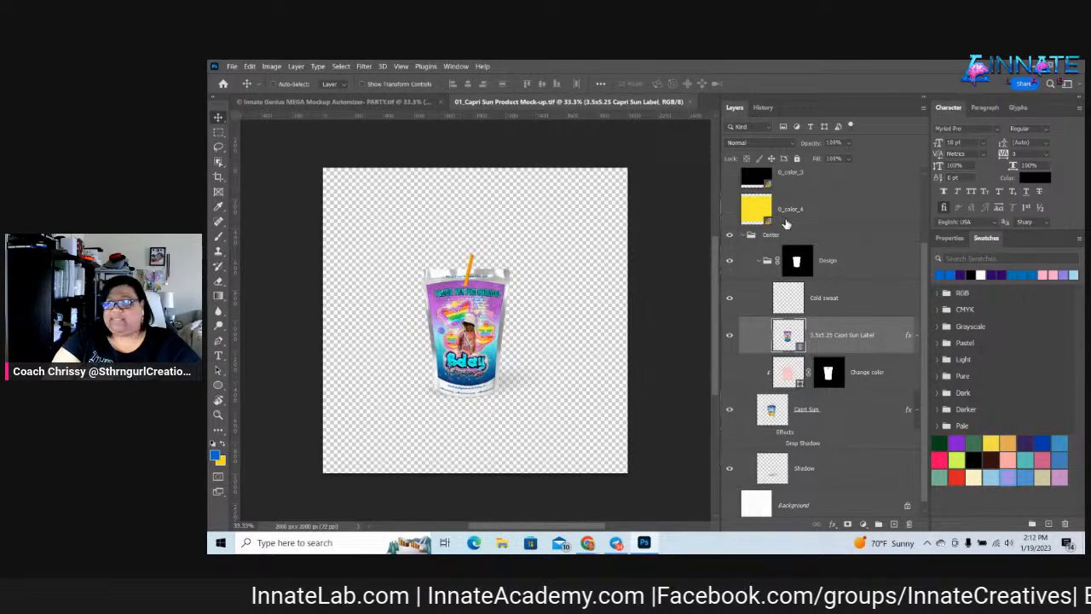
{"action": "scroll", "coordinate": [823, 220], "scroll_direction": "up", "scroll_amount": 3}
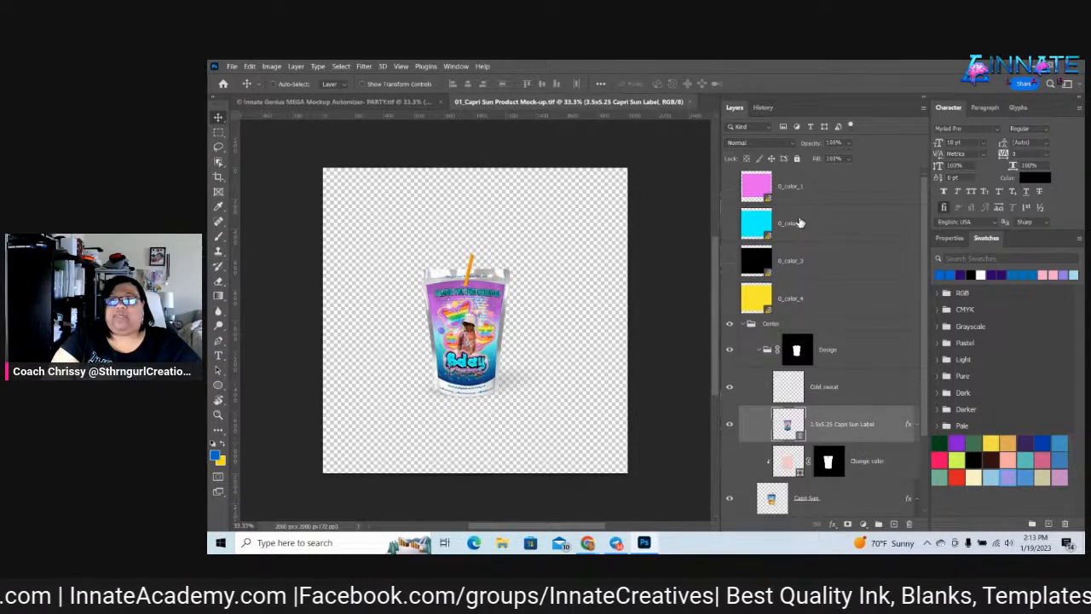
{"action": "left_click", "coordinate": [825, 302]}
{"action": "scroll", "coordinate": [829, 305], "scroll_direction": "down", "scroll_amount": 3}
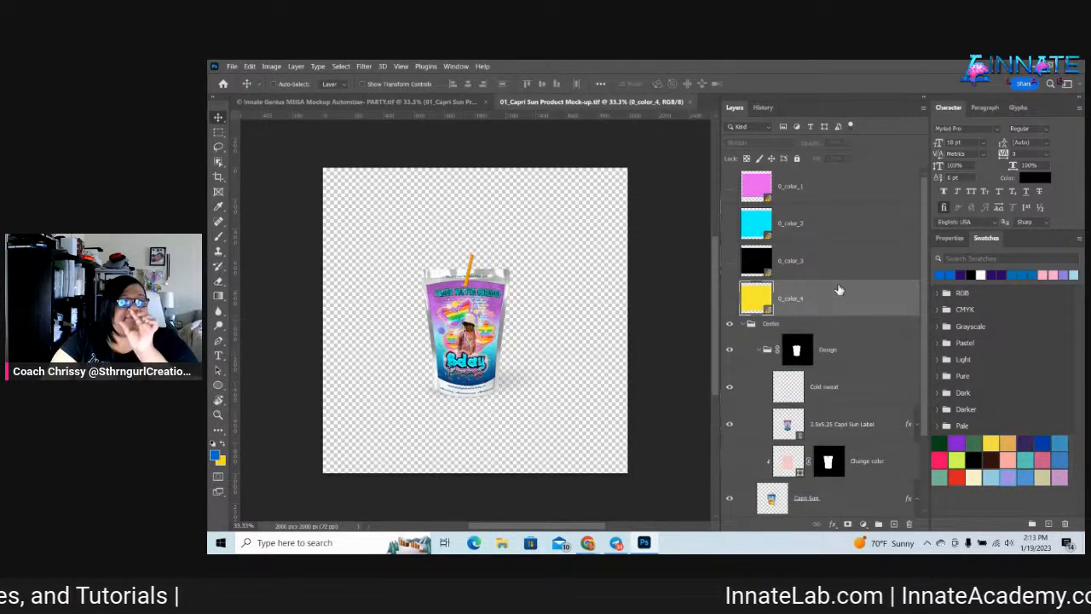
{"action": "right_click", "coordinate": [839, 290]}
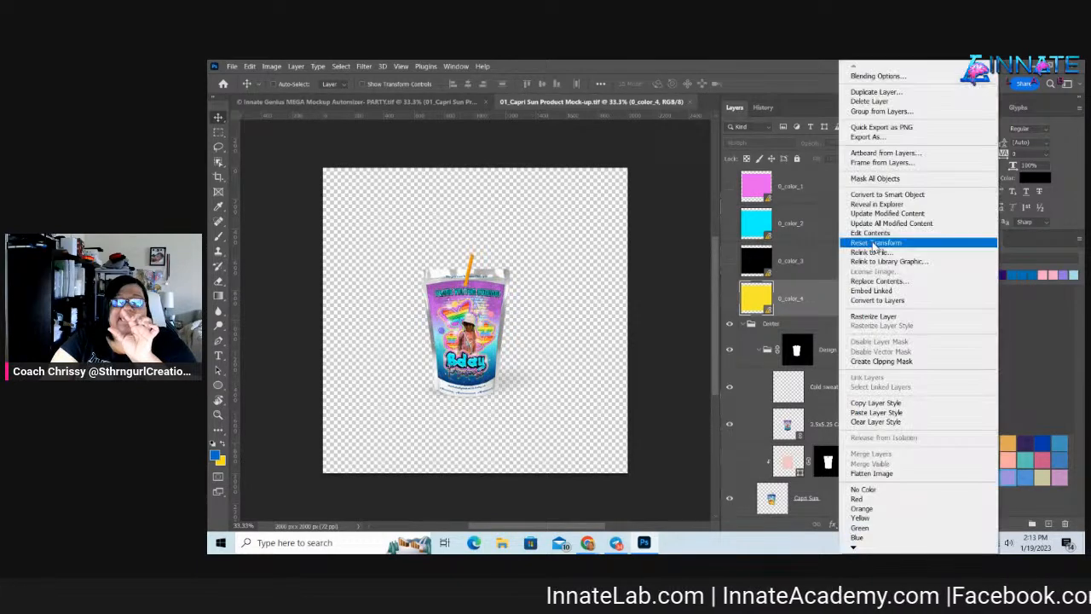
{"action": "right_click", "coordinate": [827, 224]}
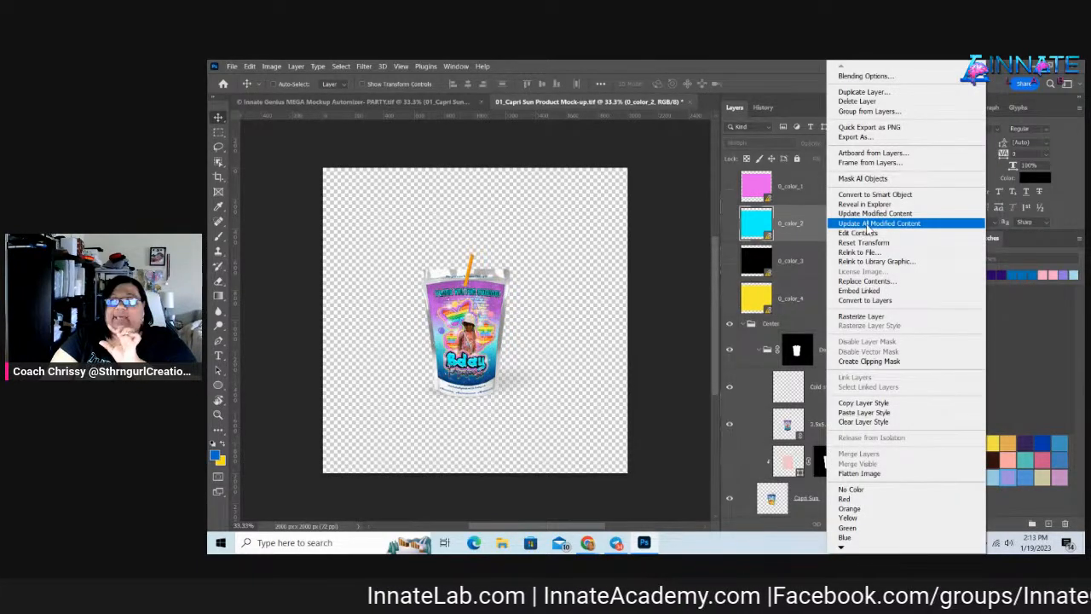
{"action": "left_click", "coordinate": [868, 223]}
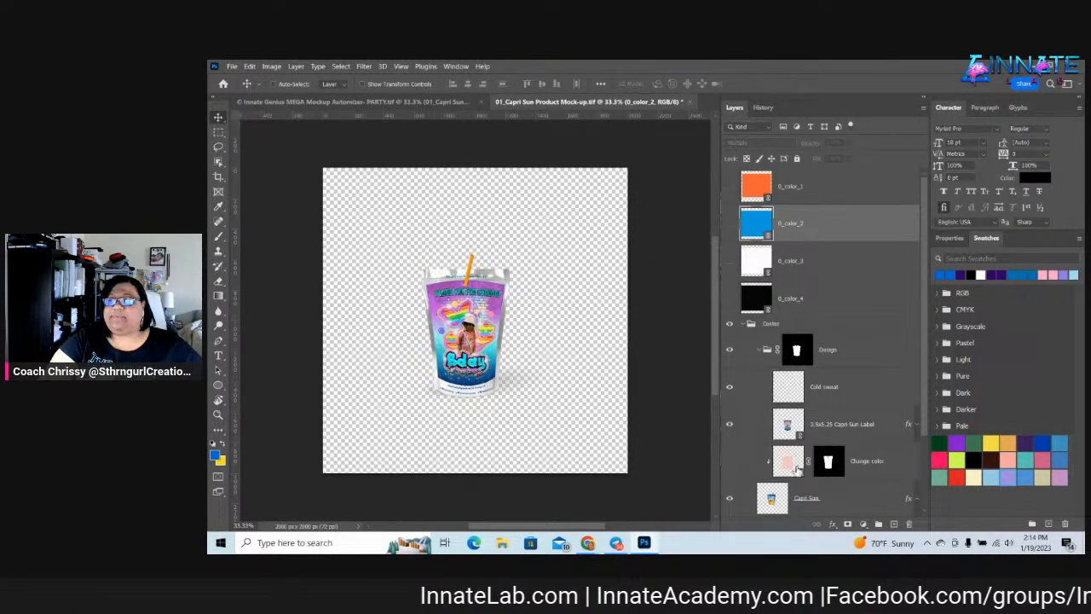
Open the 3.5x5.25 Capri Sun Label smart object and update all its modified linked content
{"action": "left_click", "coordinate": [799, 434]}
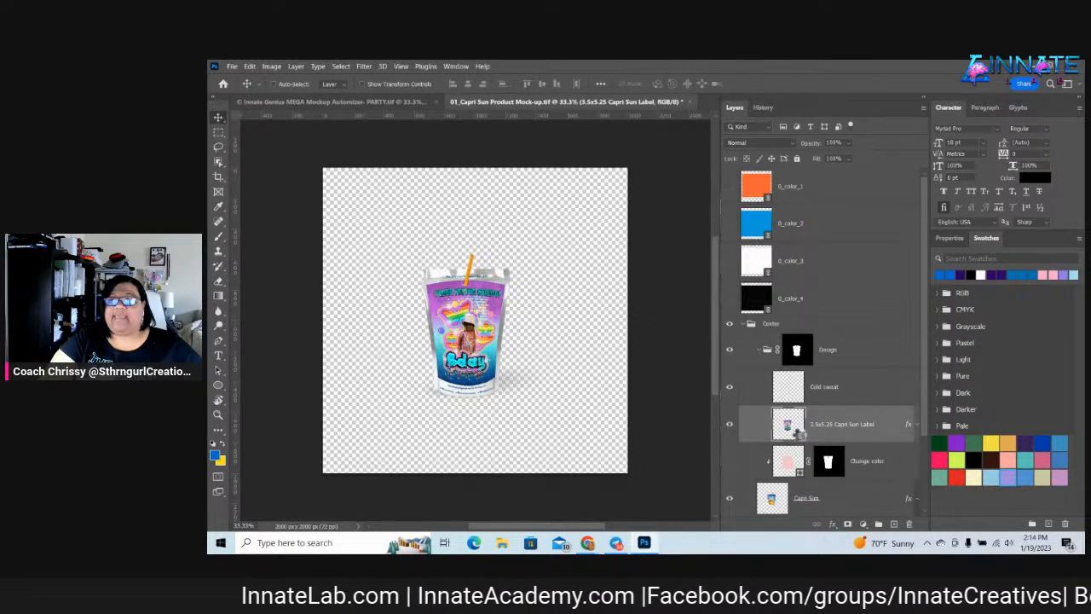
{"action": "double_click", "coordinate": [799, 433]}
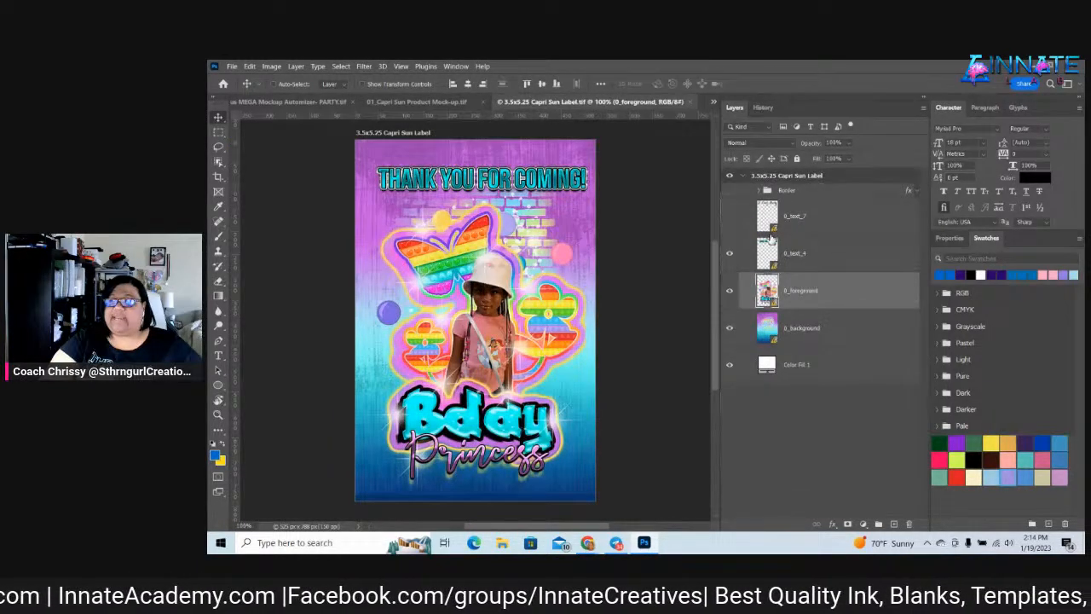
{"action": "right_click", "coordinate": [836, 289]}
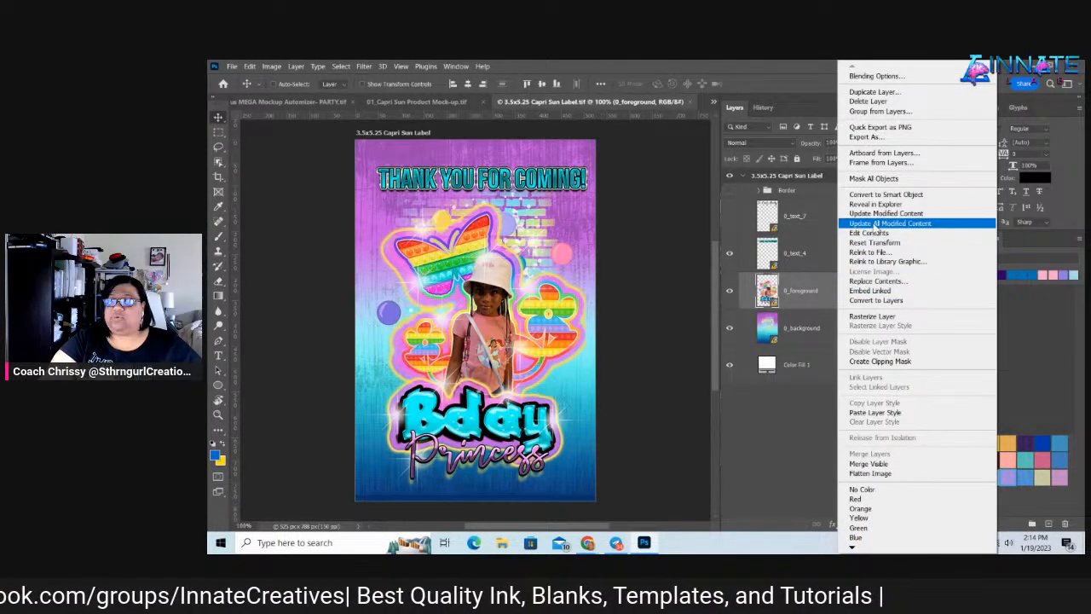
{"action": "left_click", "coordinate": [872, 223]}
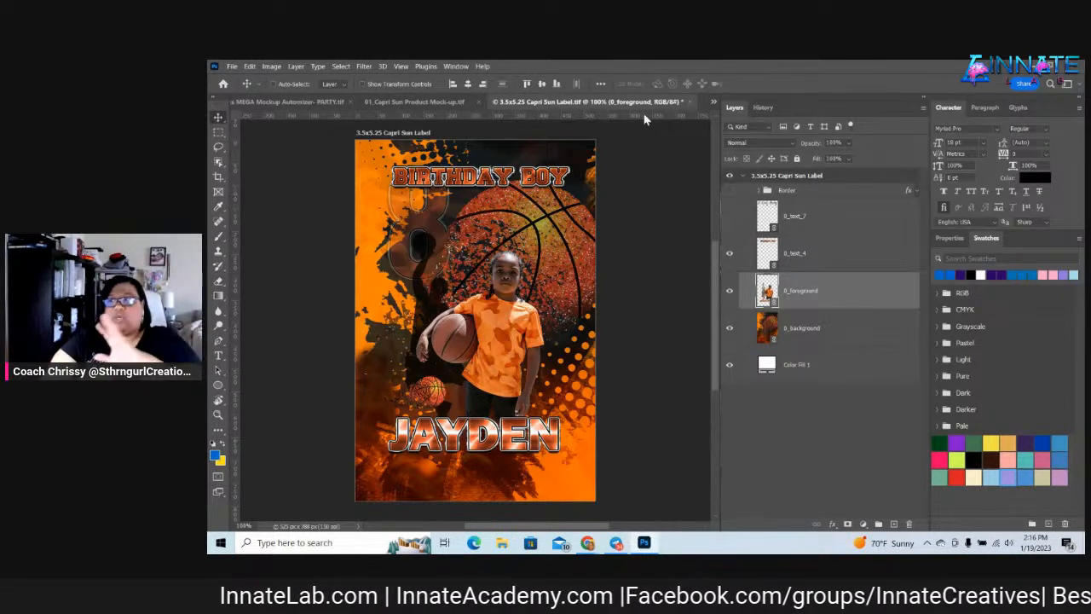
Close the Capri Sun label and the Capri Sun product mock-up documents, saving the changes to both
{"action": "left_click", "coordinate": [691, 103]}
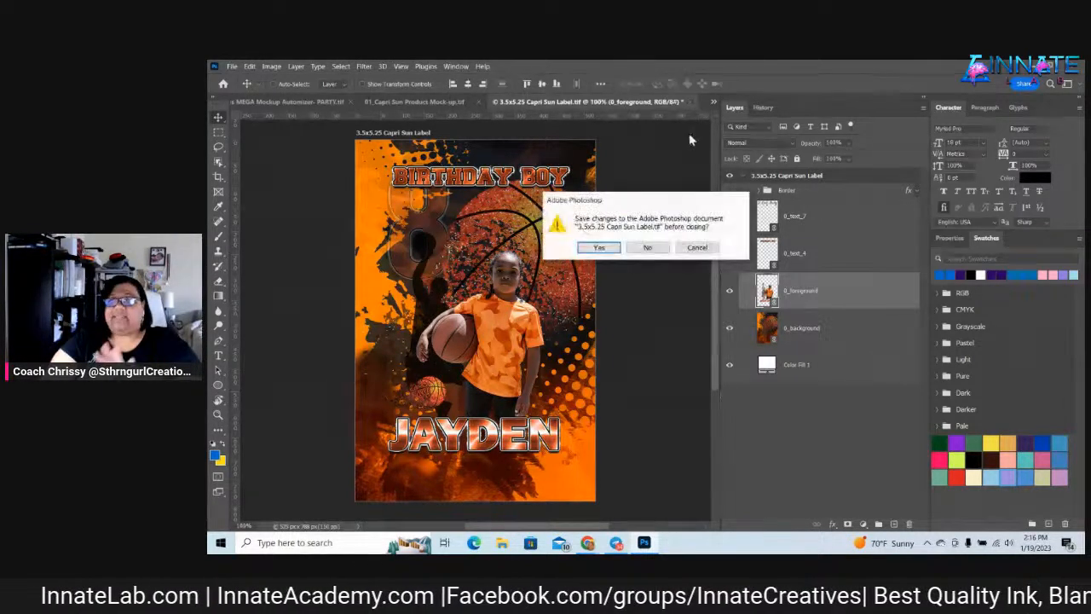
{"action": "left_click", "coordinate": [611, 250]}
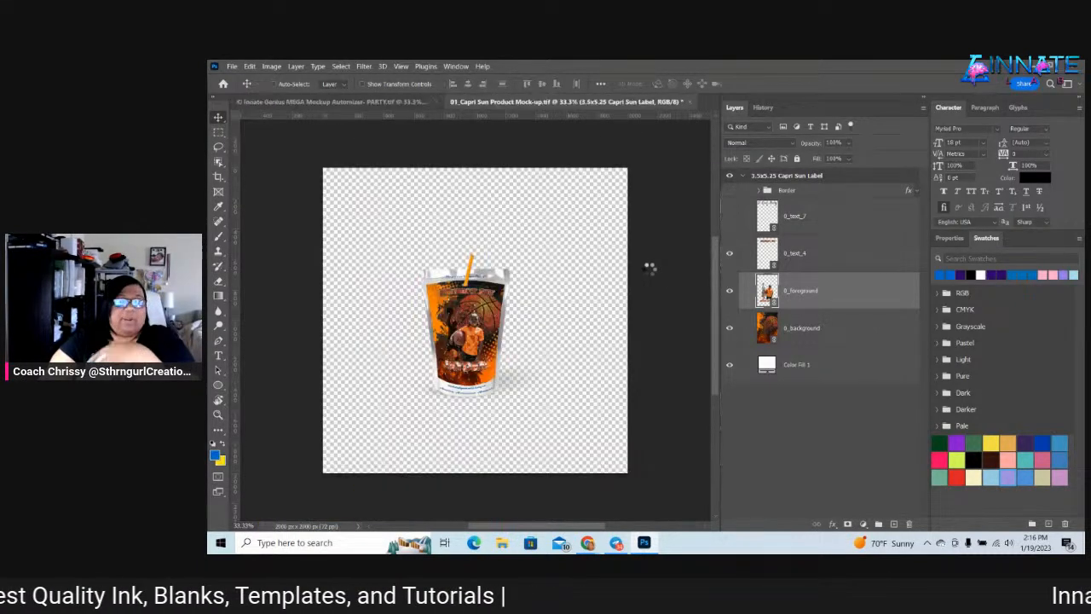
{"action": "left_click", "coordinate": [688, 102]}
{"action": "left_click", "coordinate": [608, 254]}
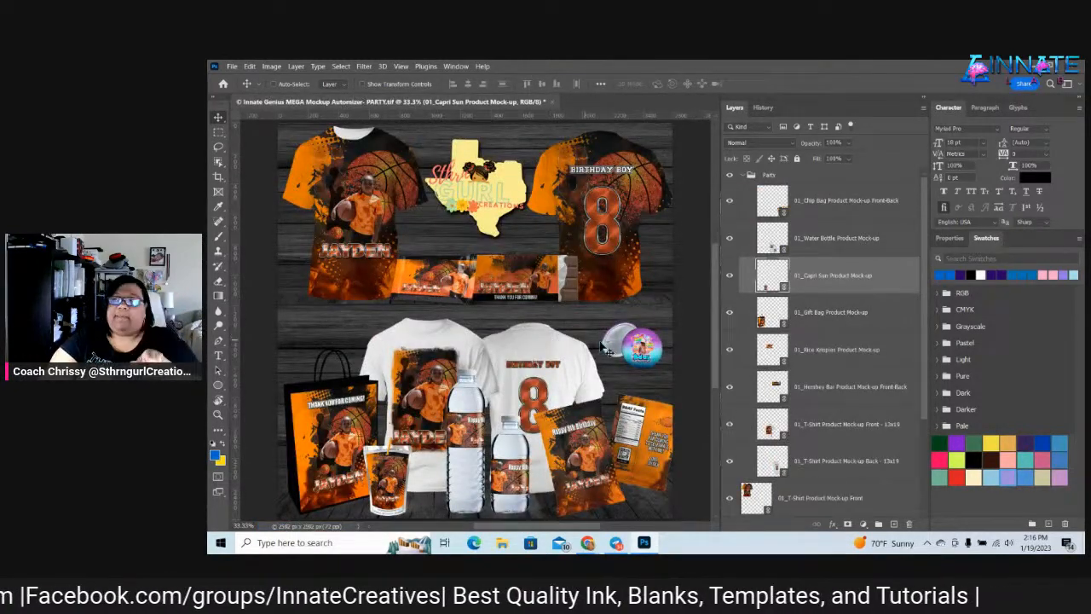
Open the 01_Button Product Mock-up smart object from the party mockup
{"action": "right_click", "coordinate": [631, 348]}
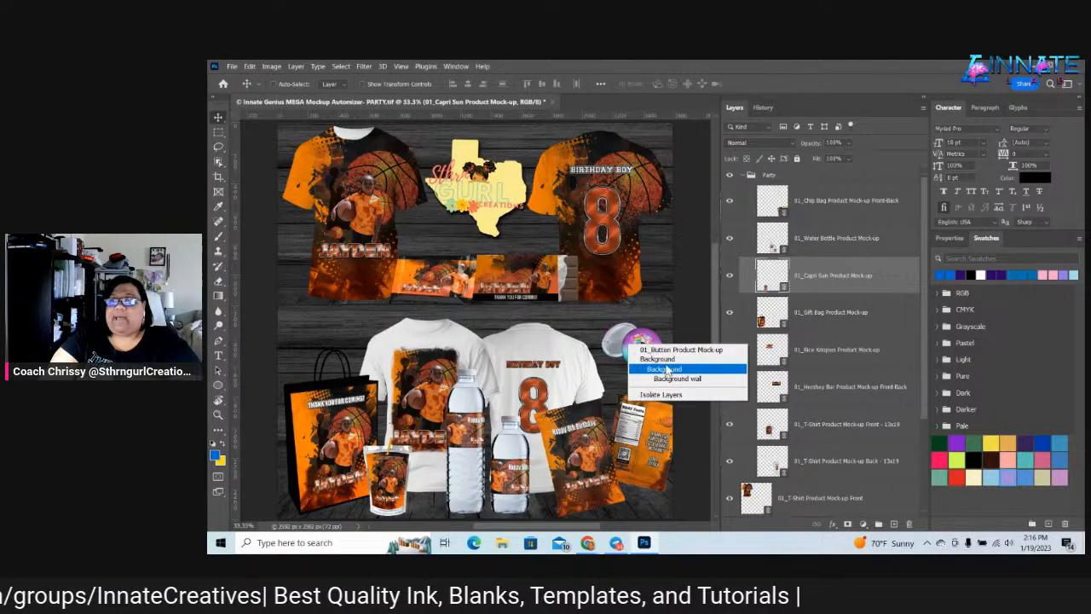
{"action": "left_click", "coordinate": [672, 355]}
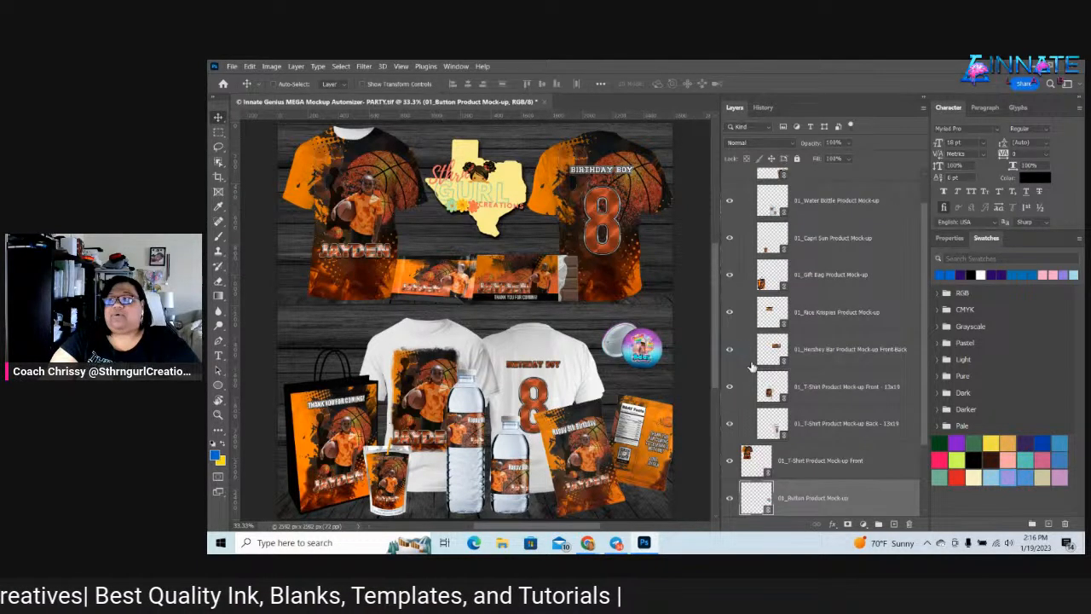
{"action": "right_click", "coordinate": [764, 504]}
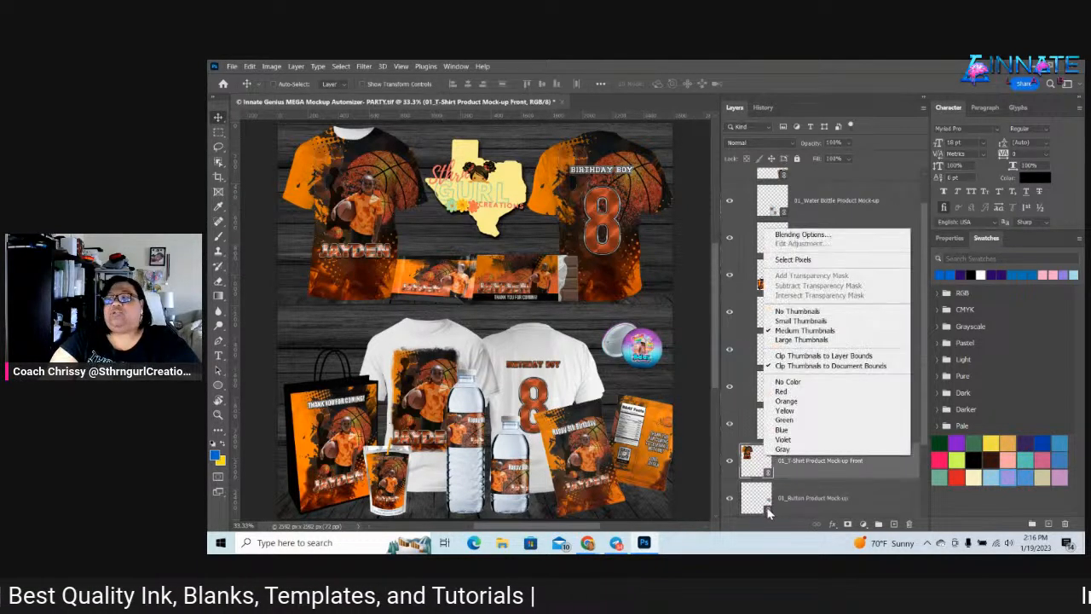
{"action": "right_click", "coordinate": [645, 356]}
{"action": "left_click", "coordinate": [665, 359]}
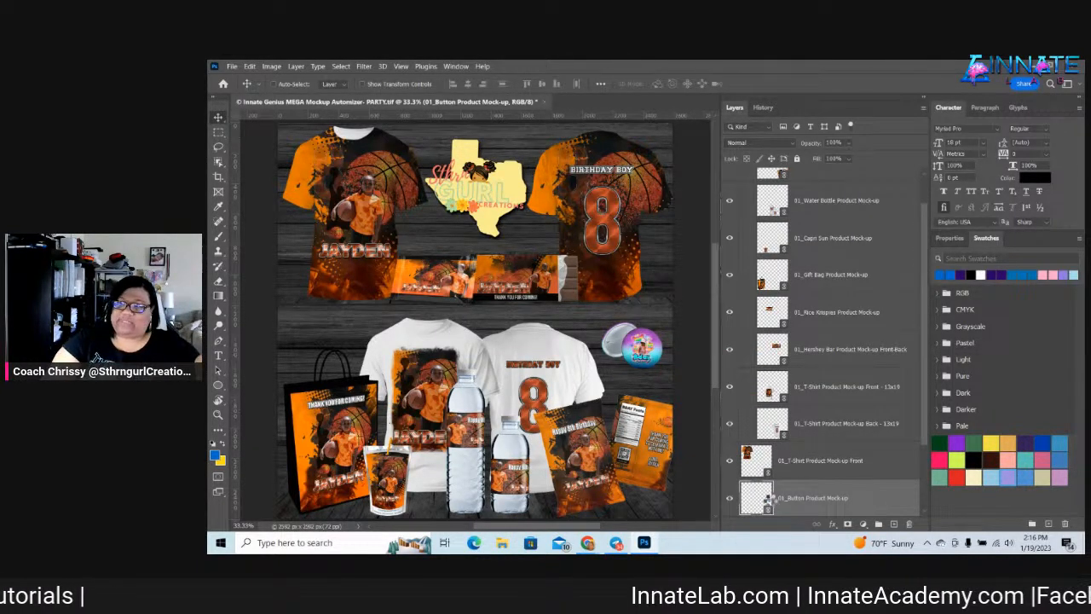
{"action": "double_click", "coordinate": [767, 501]}
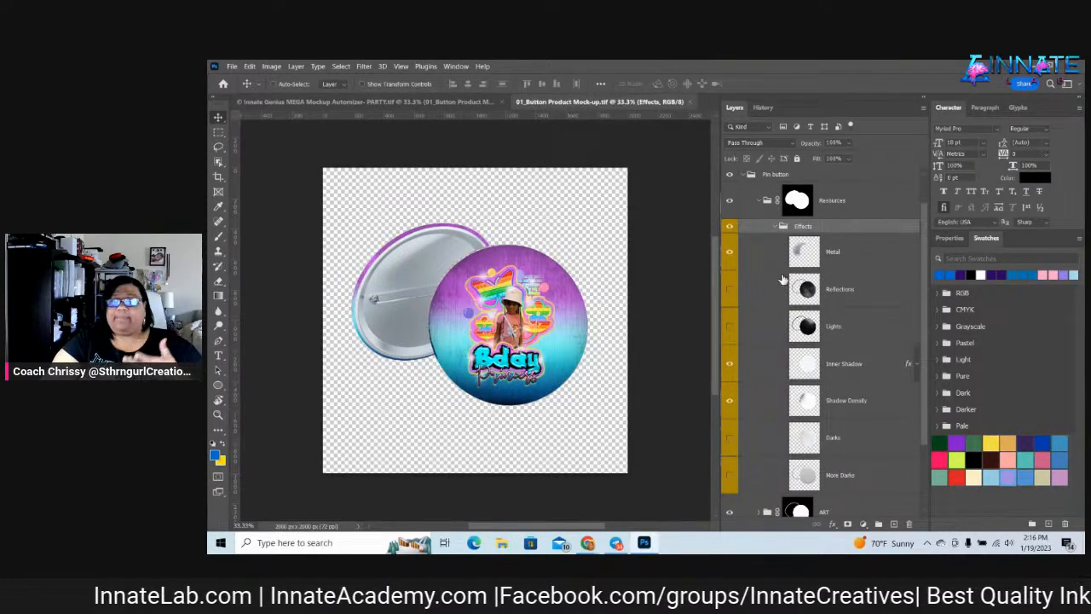
Open the 2.5x2.5 Button smart object and update all its modified linked content
{"action": "right_click", "coordinate": [537, 321]}
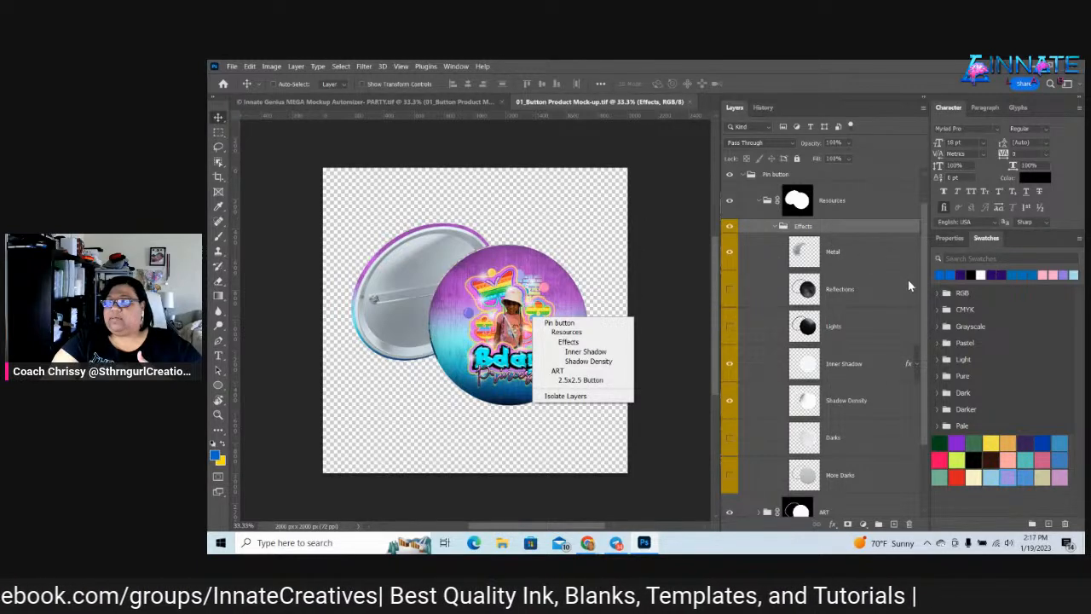
{"action": "left_click", "coordinate": [927, 270]}
{"action": "left_click_drag", "start_coordinate": [926, 276], "coordinate": [932, 369]}
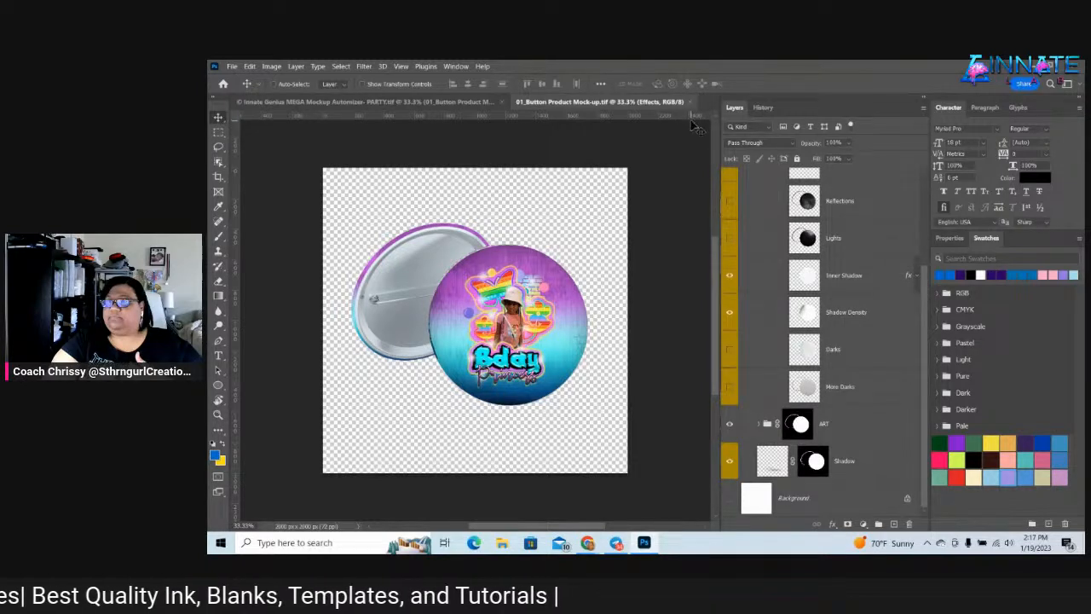
{"action": "scroll", "coordinate": [798, 245], "scroll_direction": "up", "scroll_amount": 3}
{"action": "left_click", "coordinate": [770, 198]}
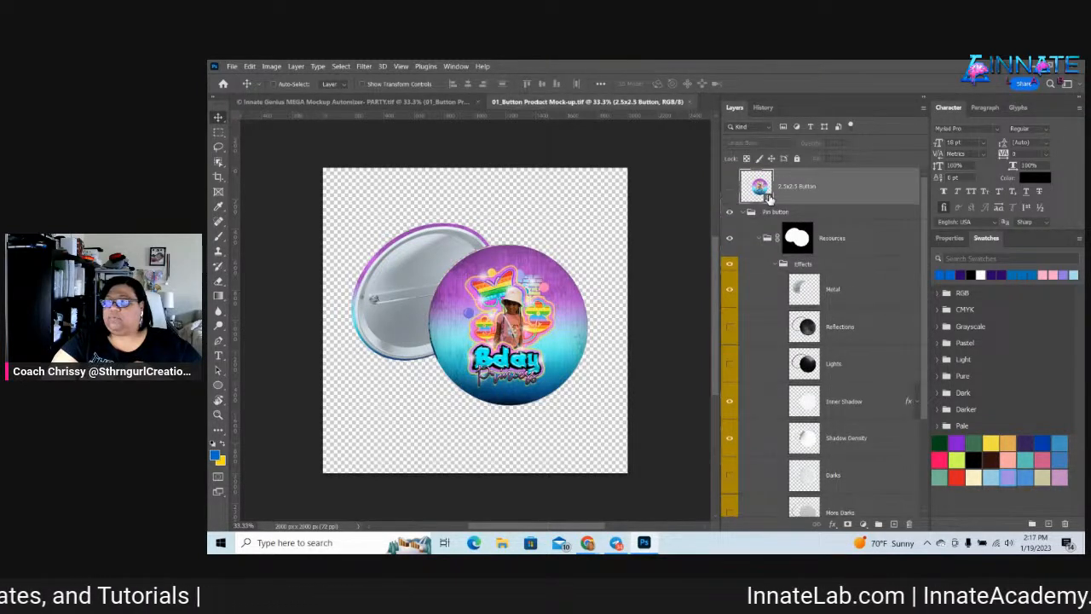
{"action": "double_click", "coordinate": [764, 195]}
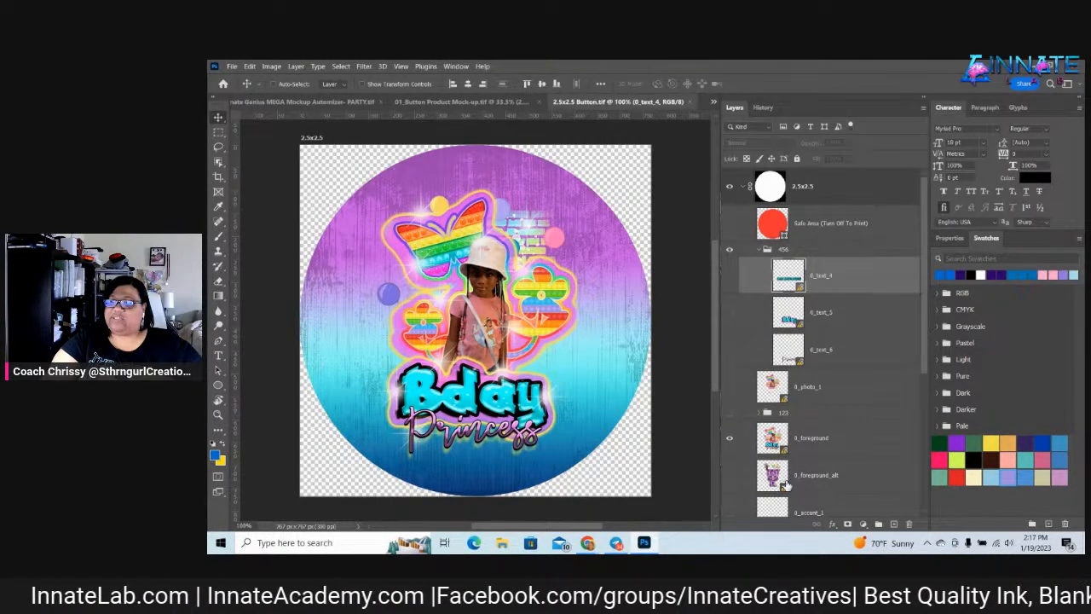
{"action": "right_click", "coordinate": [862, 293]}
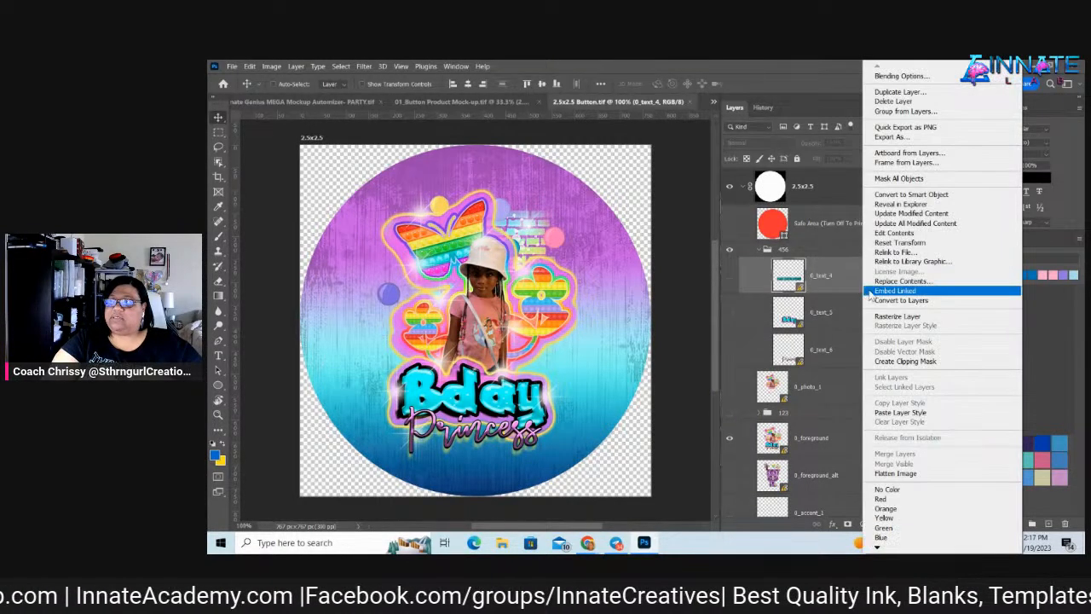
{"action": "left_click", "coordinate": [900, 226]}
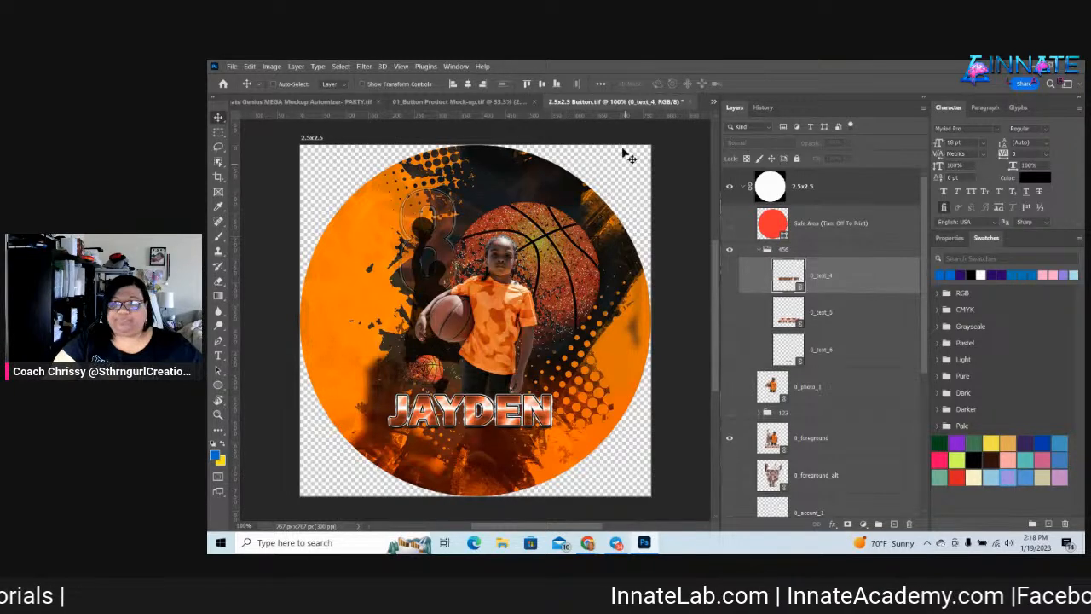
Show the Safe Area overlay to check the button artwork against the print margin, and hide it again
{"action": "left_click", "coordinate": [729, 225]}
{"action": "left_click", "coordinate": [729, 223]}
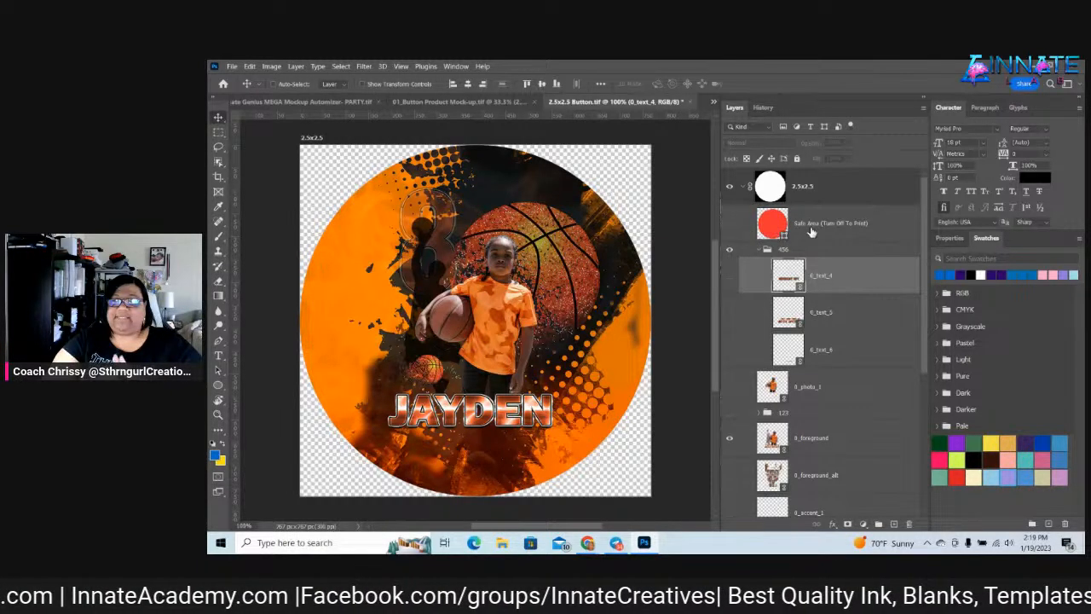
{"action": "left_click", "coordinate": [728, 224]}
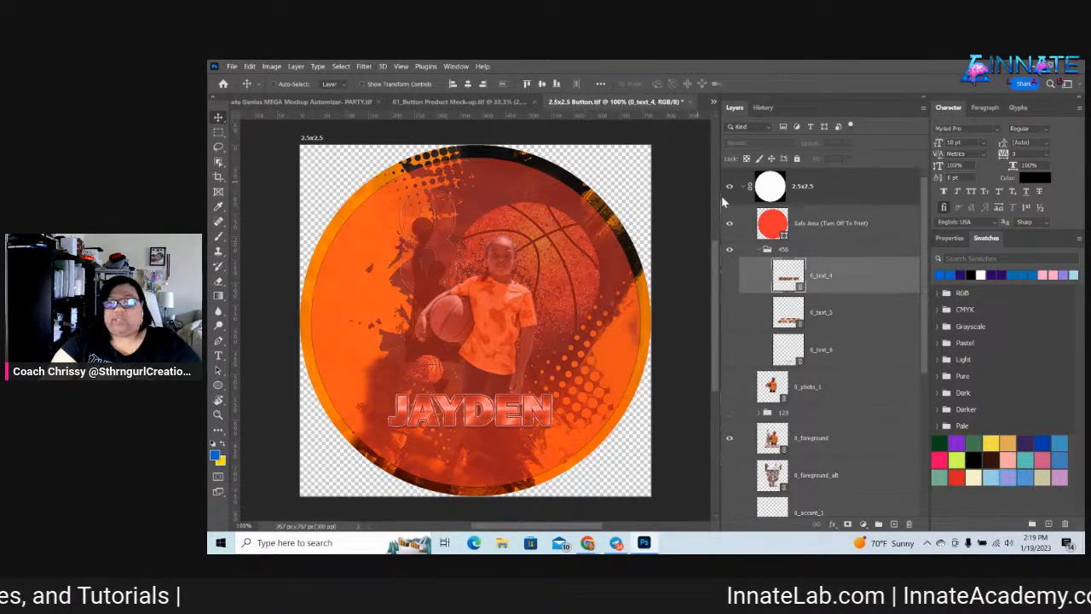
{"action": "left_click", "coordinate": [793, 223]}
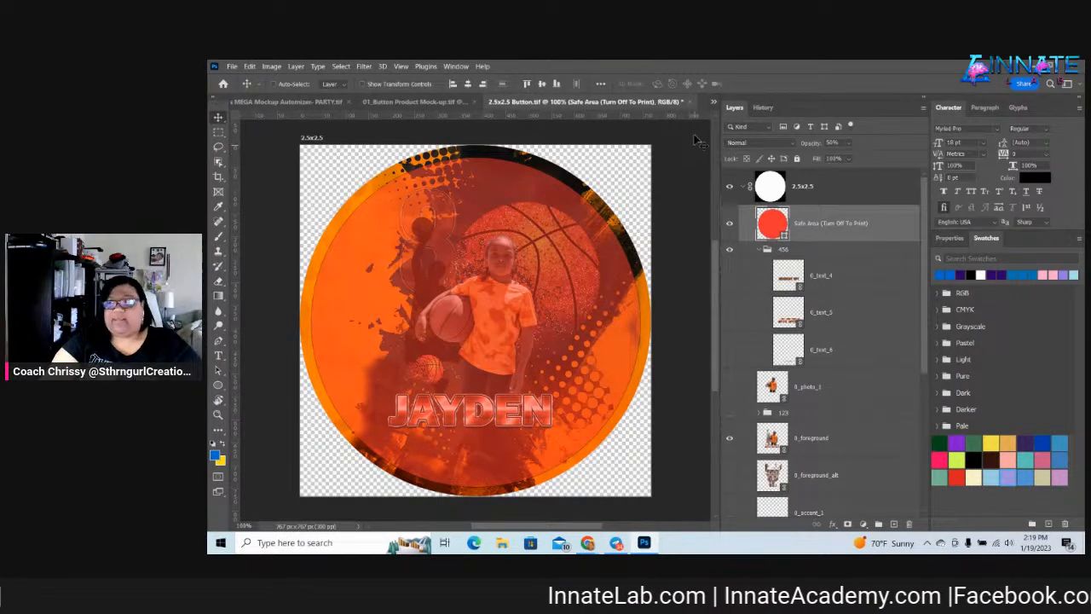
{"action": "left_click", "coordinate": [728, 223]}
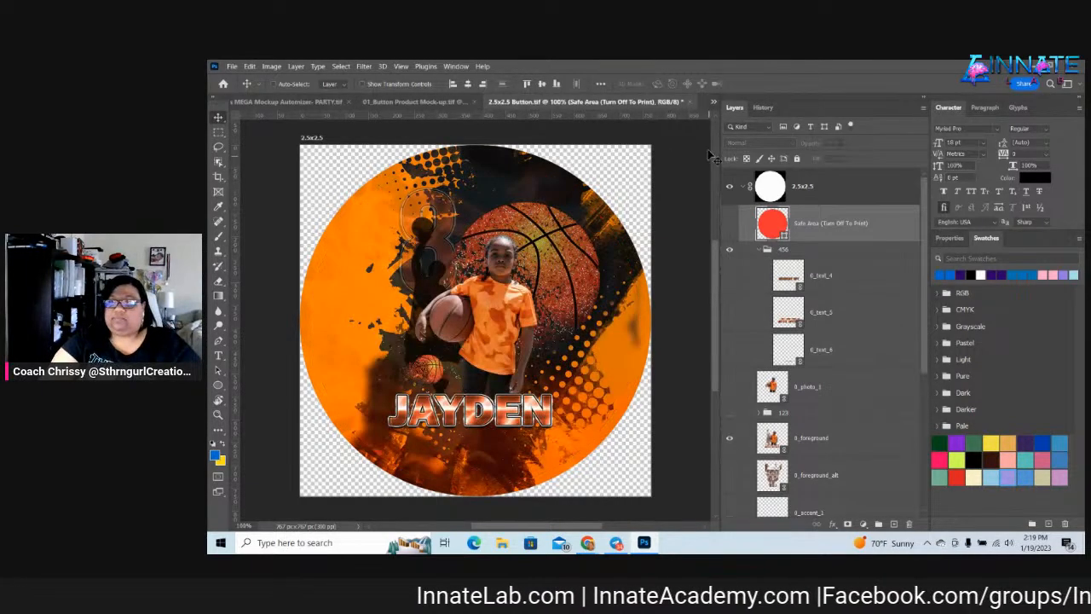
Close the 2.5x2.5 Button and the 01_Button Product Mock-up documents, saving the changes to both
{"action": "left_click", "coordinate": [689, 101]}
{"action": "left_click", "coordinate": [600, 247]}
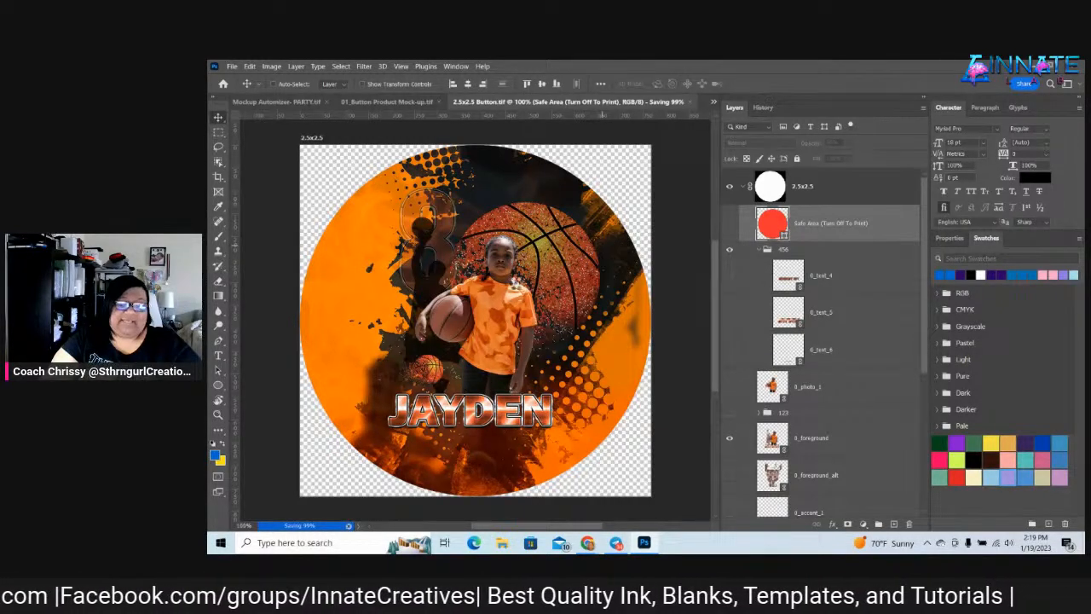
{"action": "key", "text": "ctrl+w"}
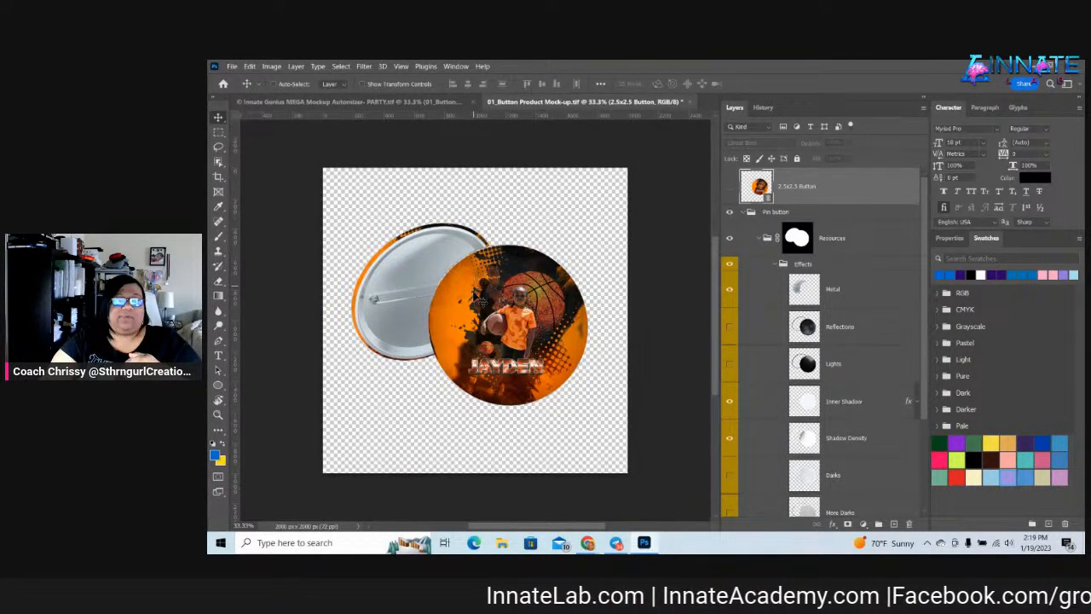
{"action": "left_click", "coordinate": [690, 102]}
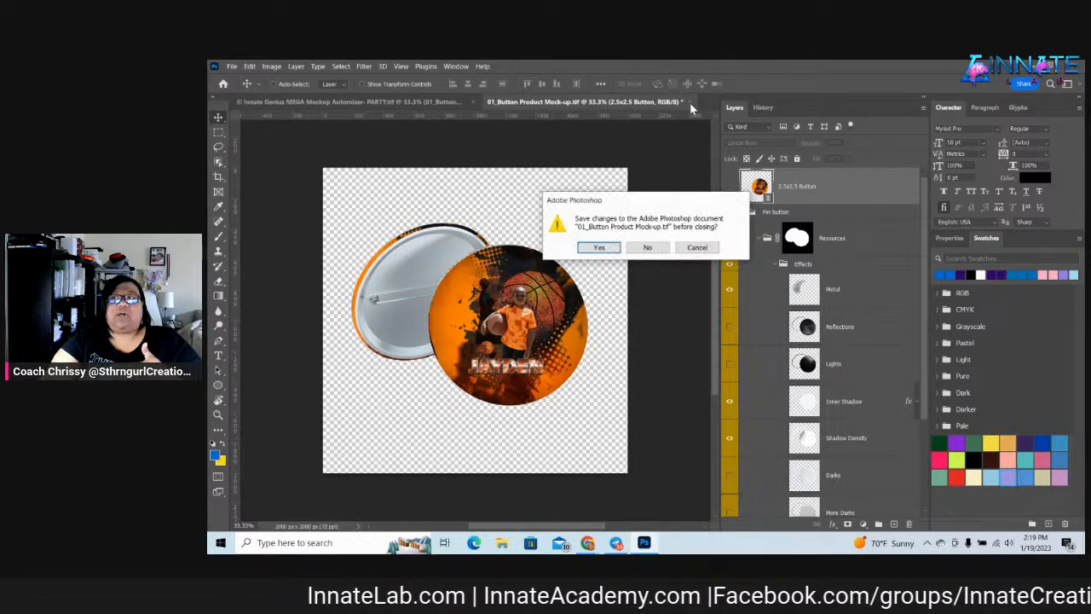
{"action": "left_click", "coordinate": [609, 249]}
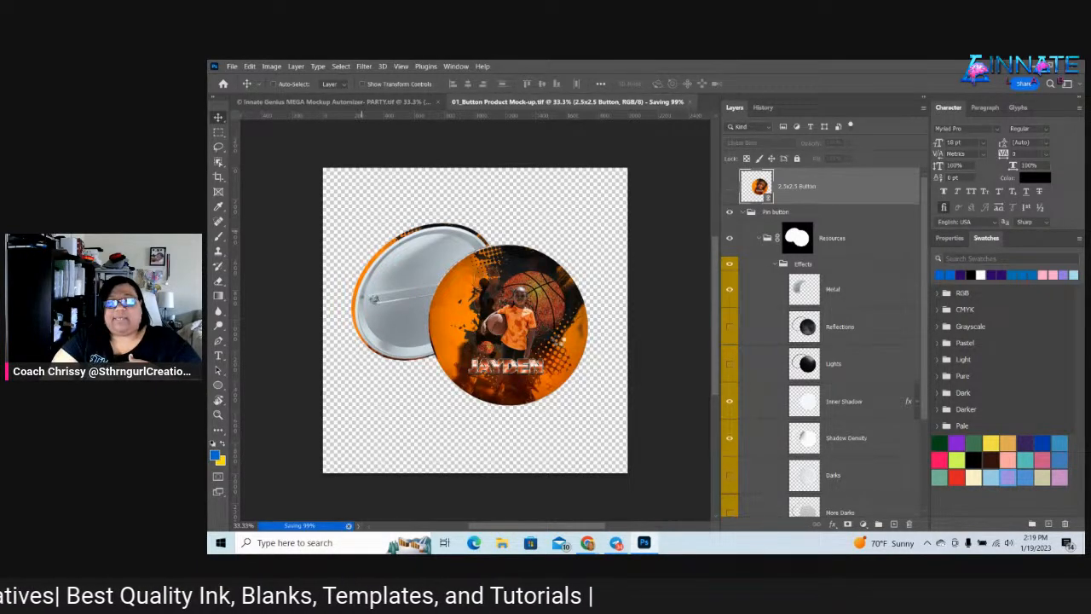
{"action": "key", "text": "ctrl+w"}
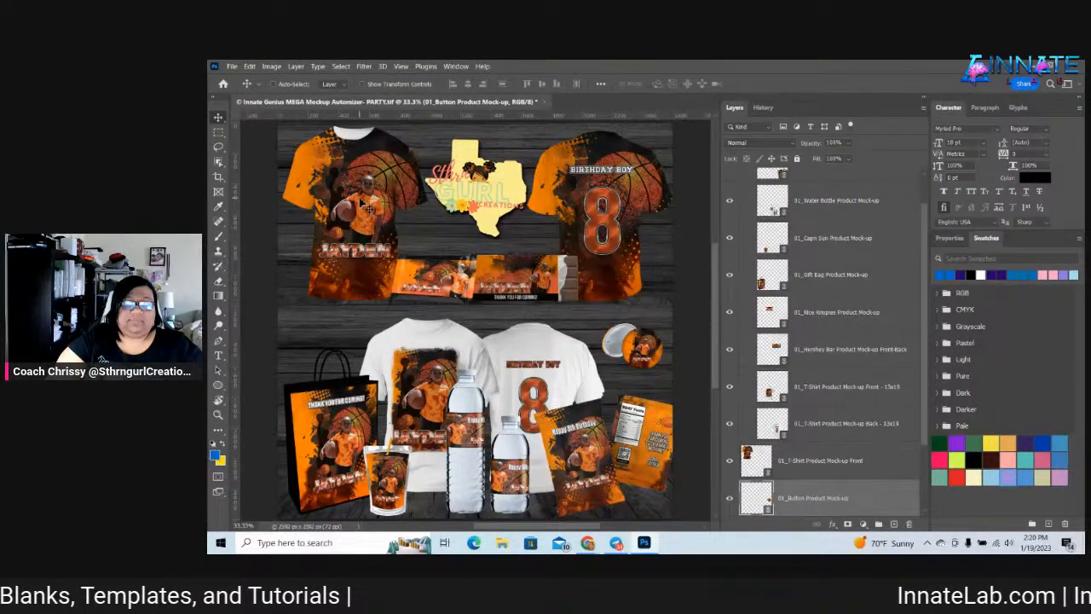
Open the 44x36 Shirt ADULT S-3XL smart object inside the 01_T-Shirt Product Mock-up Front and update all its modified linked content
{"action": "right_click", "coordinate": [365, 203]}
{"action": "left_click", "coordinate": [396, 209]}
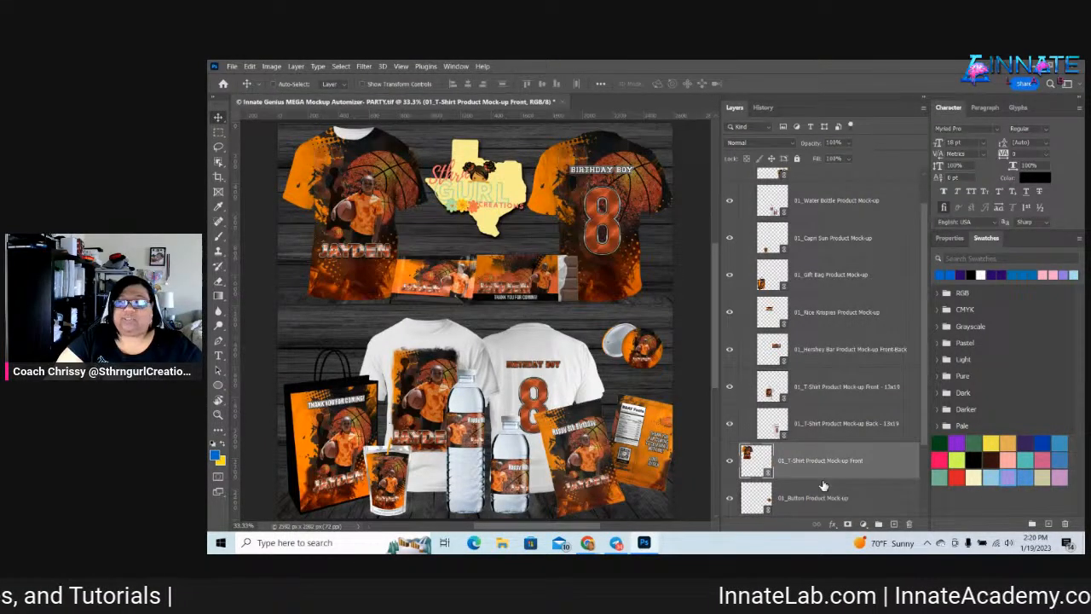
{"action": "double_click", "coordinate": [765, 467]}
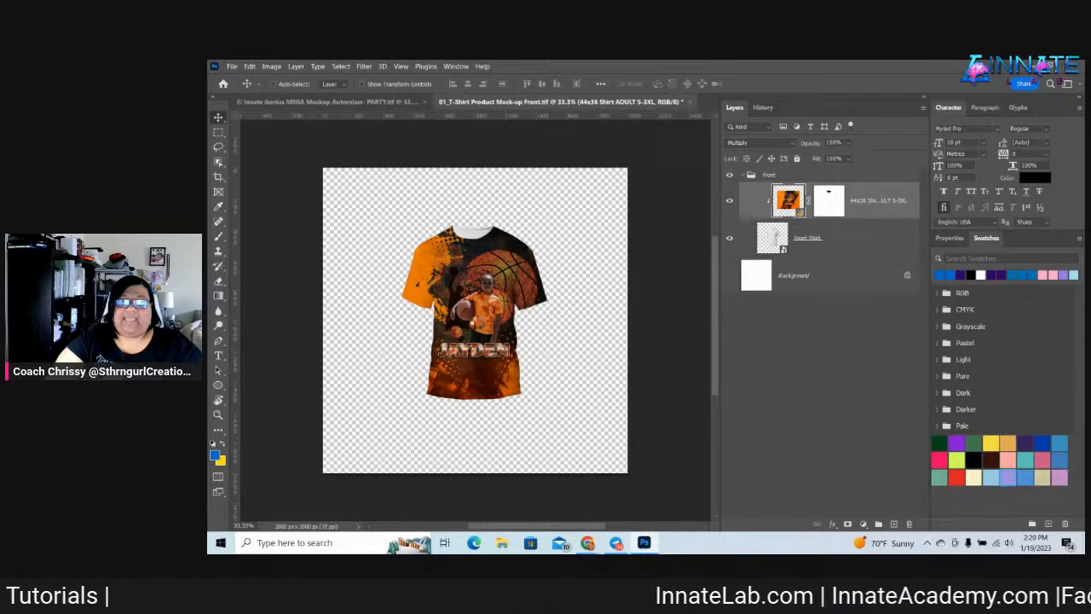
{"action": "right_click", "coordinate": [497, 306]}
{"action": "left_click", "coordinate": [525, 317]}
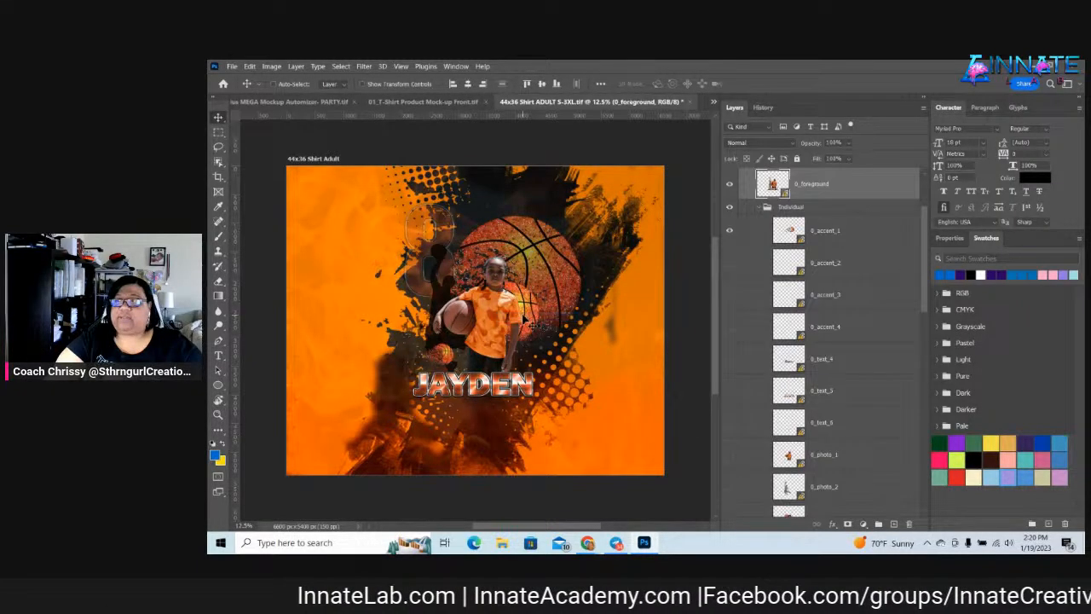
{"action": "right_click", "coordinate": [887, 228]}
{"action": "left_click", "coordinate": [908, 224]}
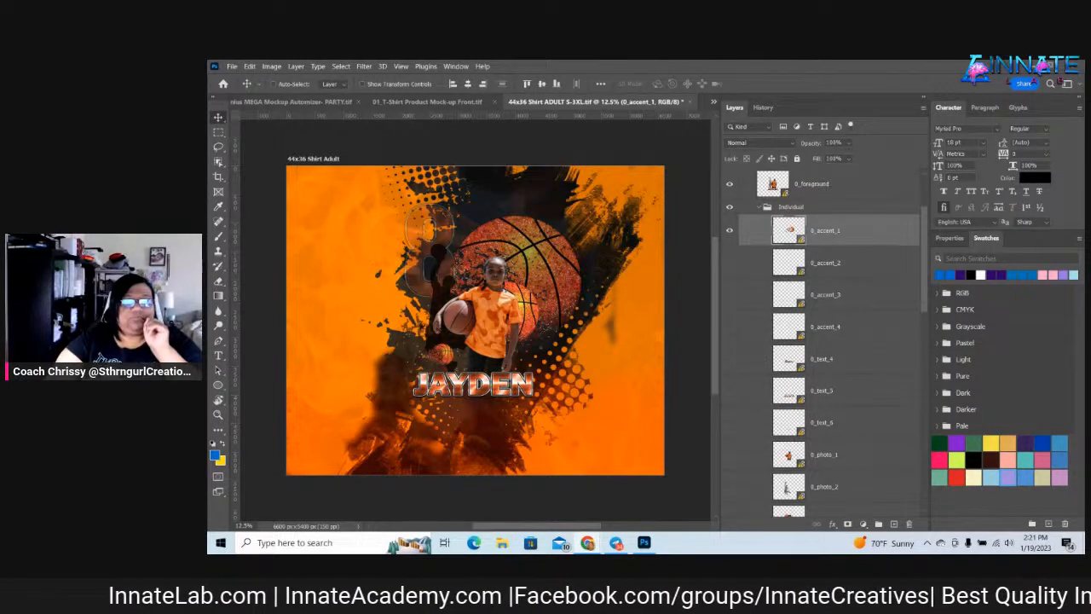
Switch to the Chrome window, view the Mophorn 58mm button maker product page on Amazon, and close it
{"action": "left_click_drag", "start_coordinate": [207, 174], "coordinate": [770, 66]}
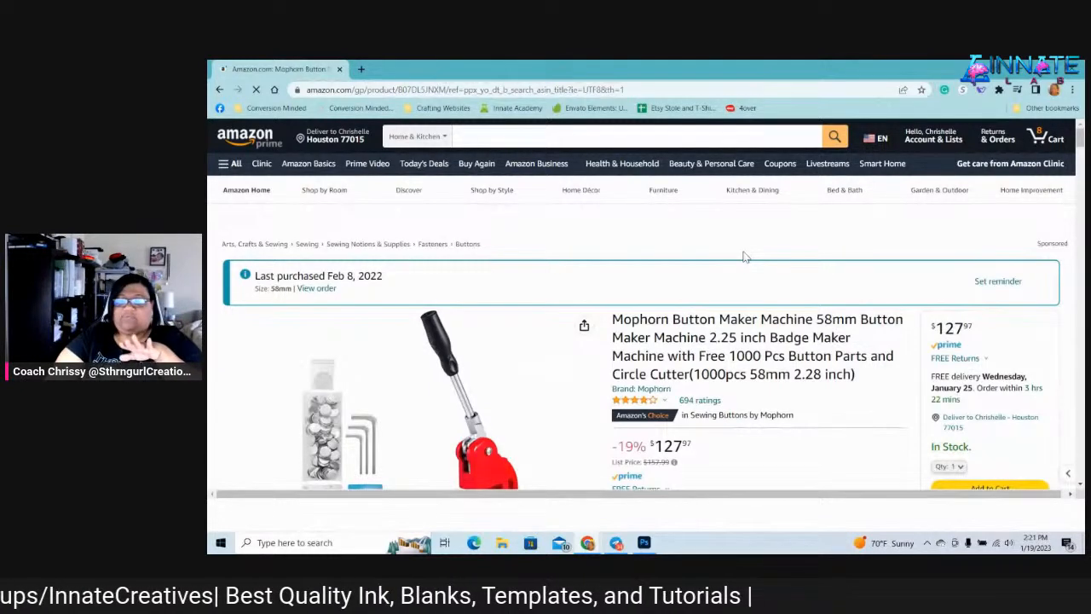
{"action": "scroll", "coordinate": [743, 256], "scroll_direction": "down", "scroll_amount": 2}
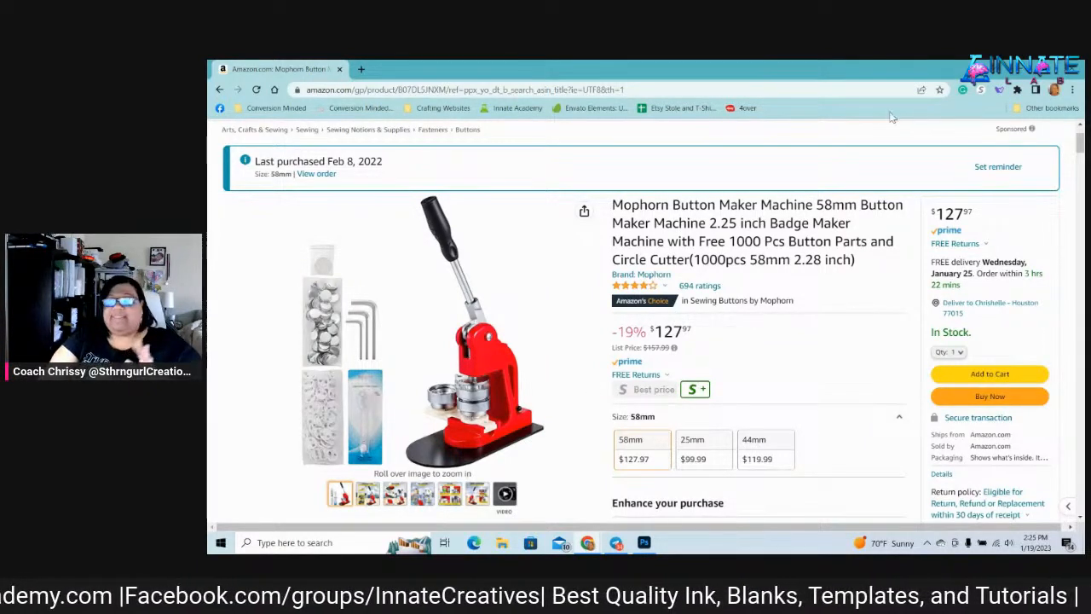
{"action": "left_click", "coordinate": [339, 69]}
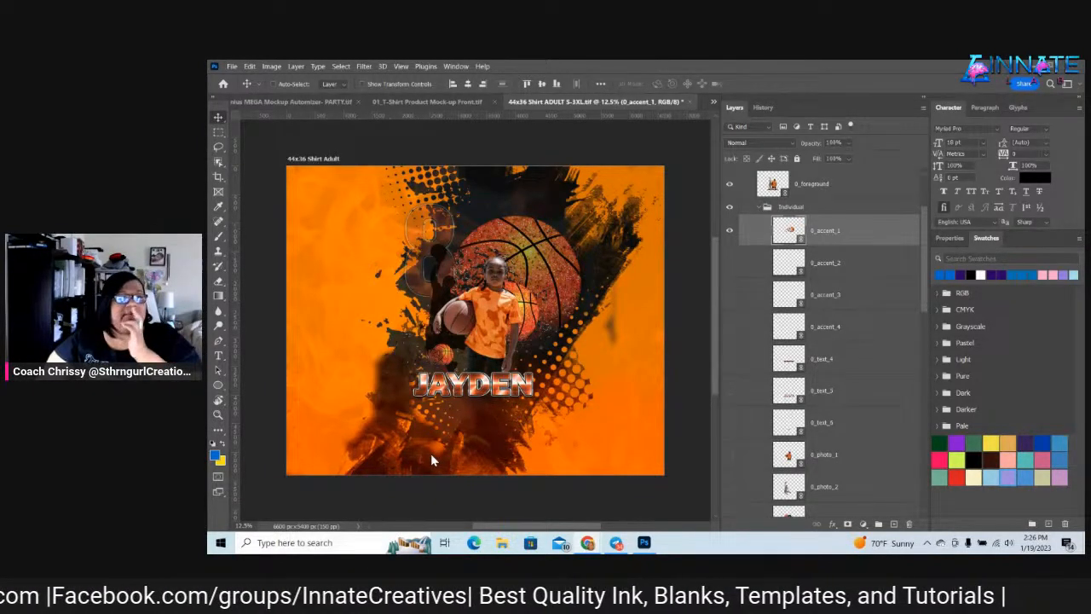
Open the 0_foreground smart object from the shirt file and update all its modified linked content
{"action": "right_click", "coordinate": [491, 312]}
{"action": "left_click", "coordinate": [528, 327]}
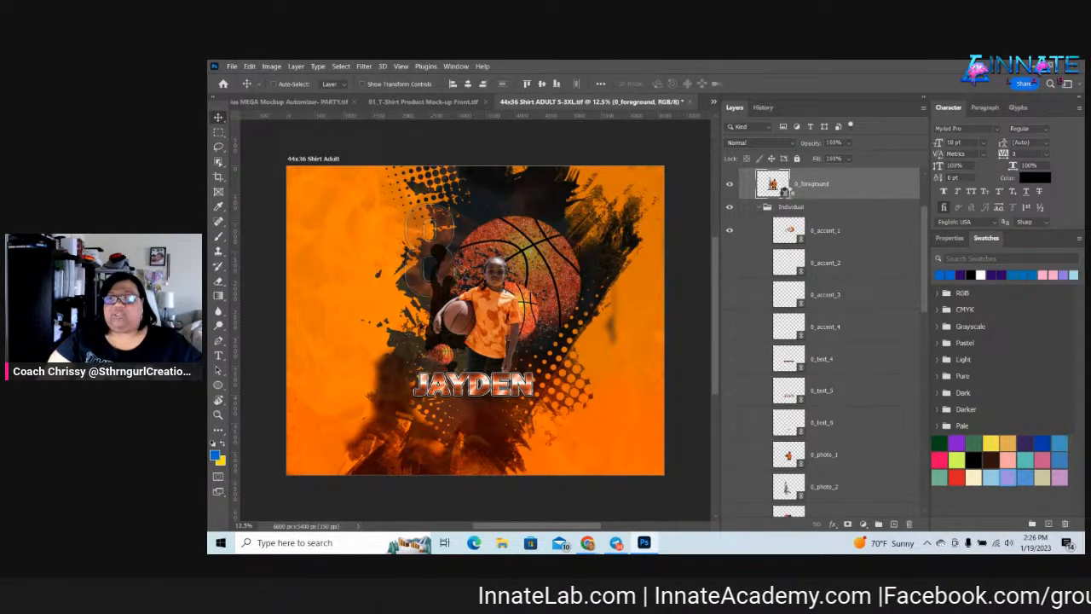
{"action": "double_click", "coordinate": [785, 192]}
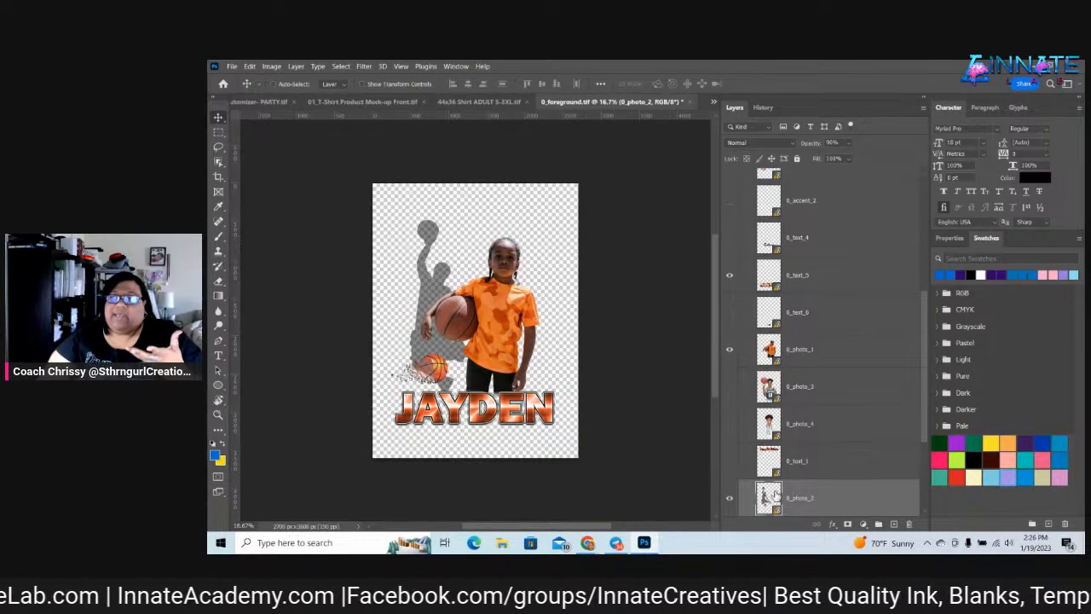
{"action": "right_click", "coordinate": [840, 467]}
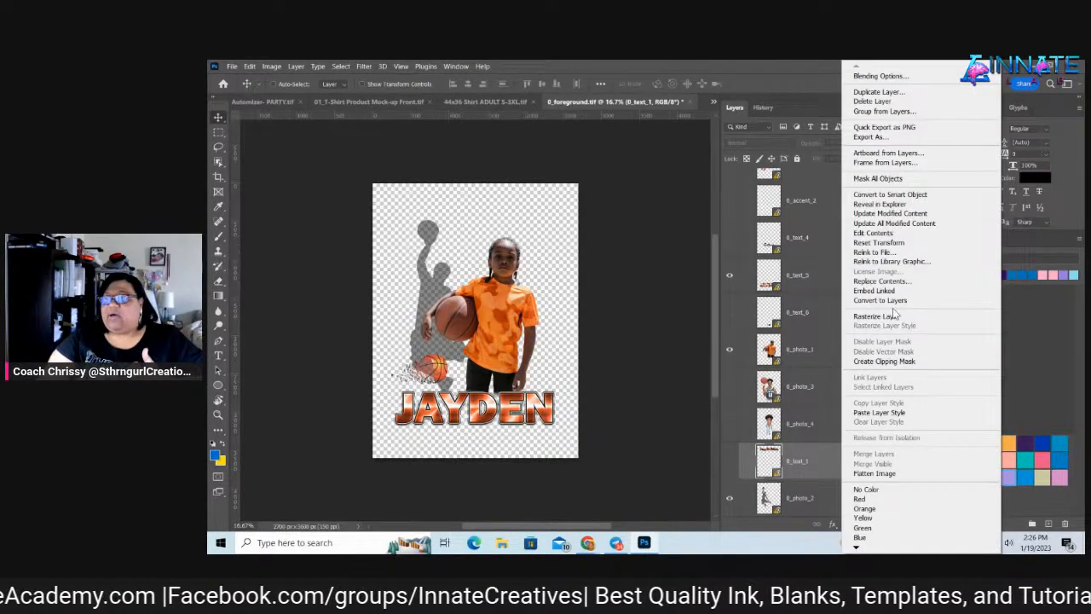
{"action": "left_click", "coordinate": [879, 224]}
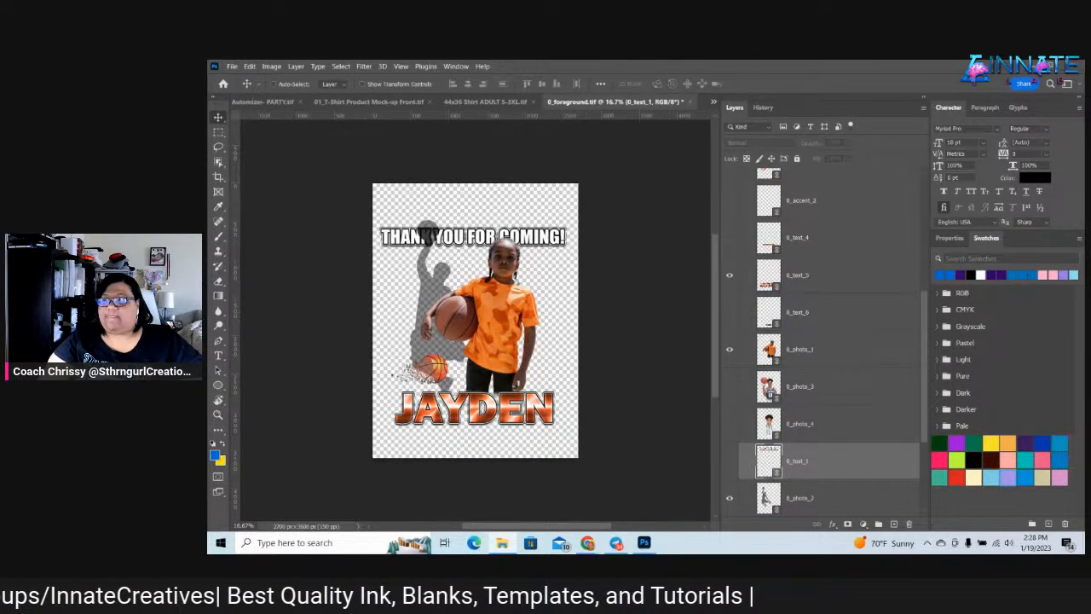
Hide the "THANK YOU FOR COMING!" text layer, 0_text_2, in the foreground file
{"action": "right_click", "coordinate": [494, 237]}
{"action": "left_click", "coordinate": [523, 250]}
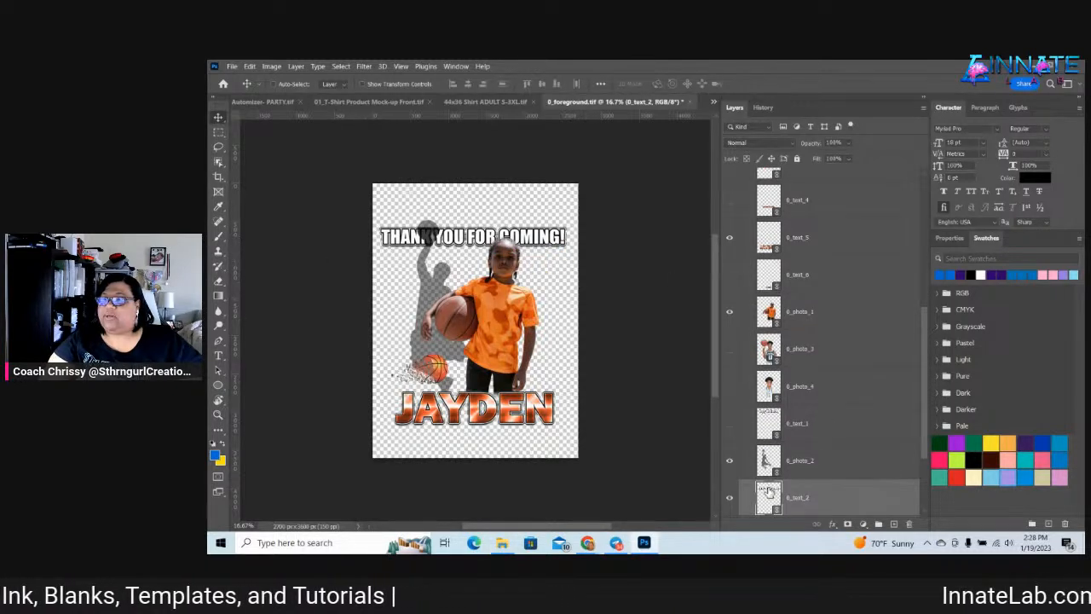
{"action": "left_click", "coordinate": [730, 497]}
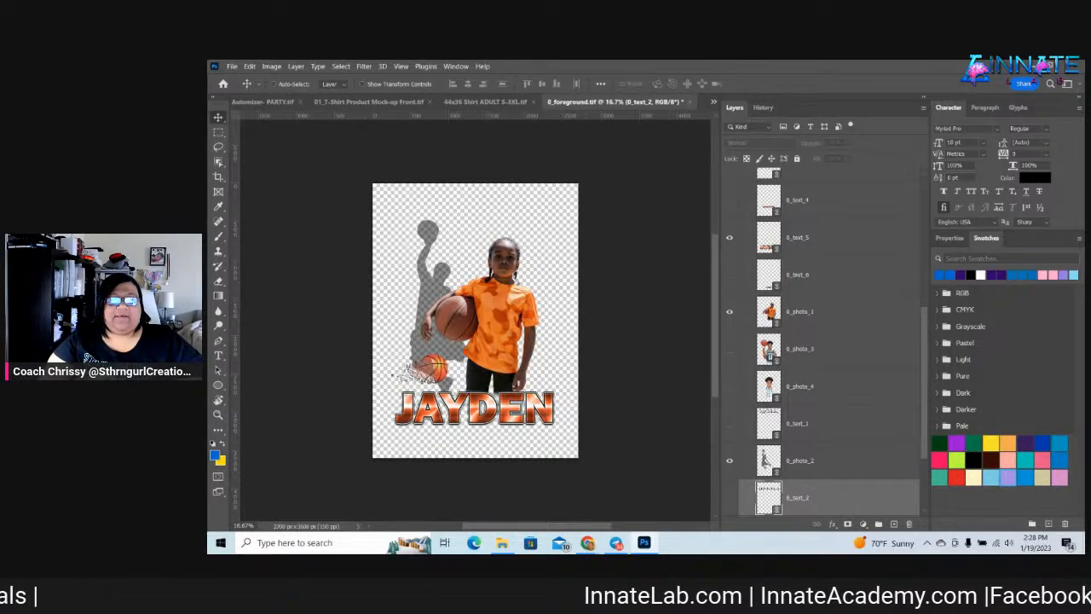
Open the 0_photo_1 smart object of the child holding the basketball from the foreground file
{"action": "right_click", "coordinate": [500, 314]}
{"action": "left_click", "coordinate": [532, 329]}
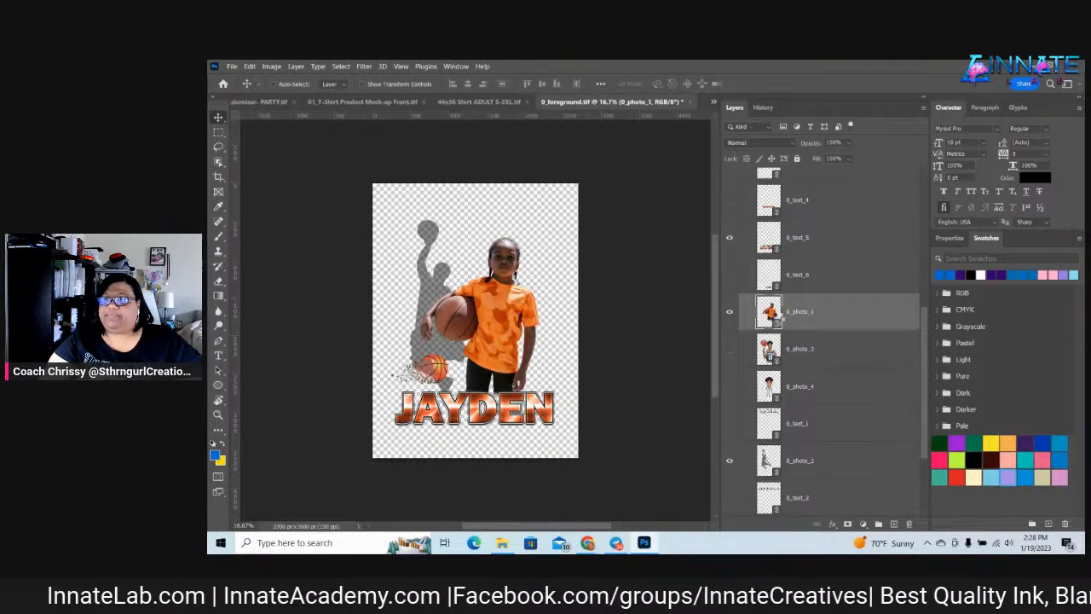
{"action": "double_click", "coordinate": [769, 314]}
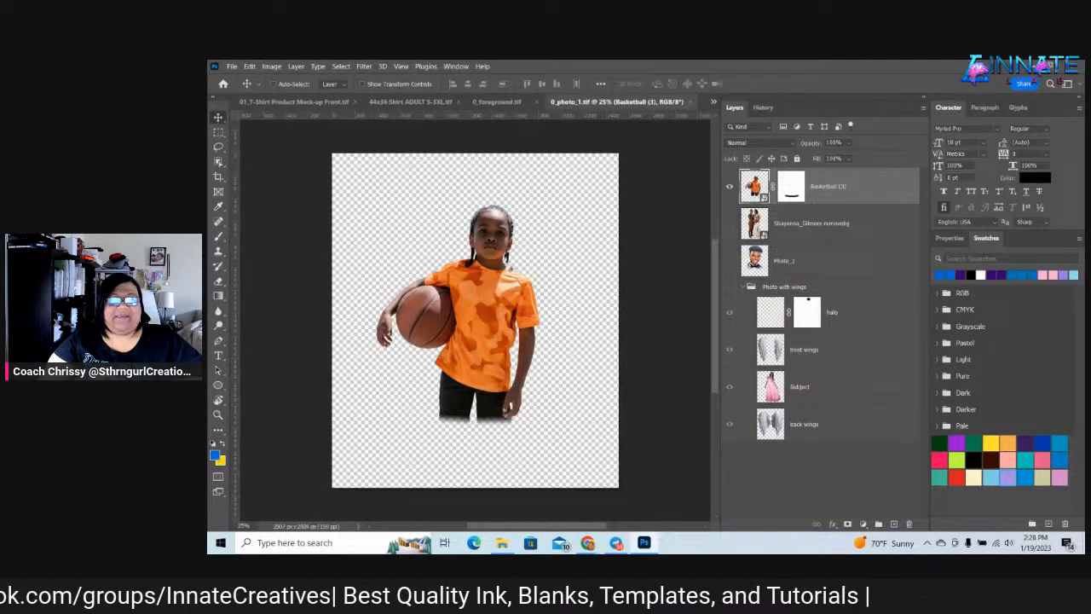
Place the basketball player cutout in the 0_photo_1 file, enlarge it to about 150% over the child, and hide the Basketball (3) layer
{"action": "left_click_drag", "start_coordinate": [243, 233], "coordinate": [504, 328]}
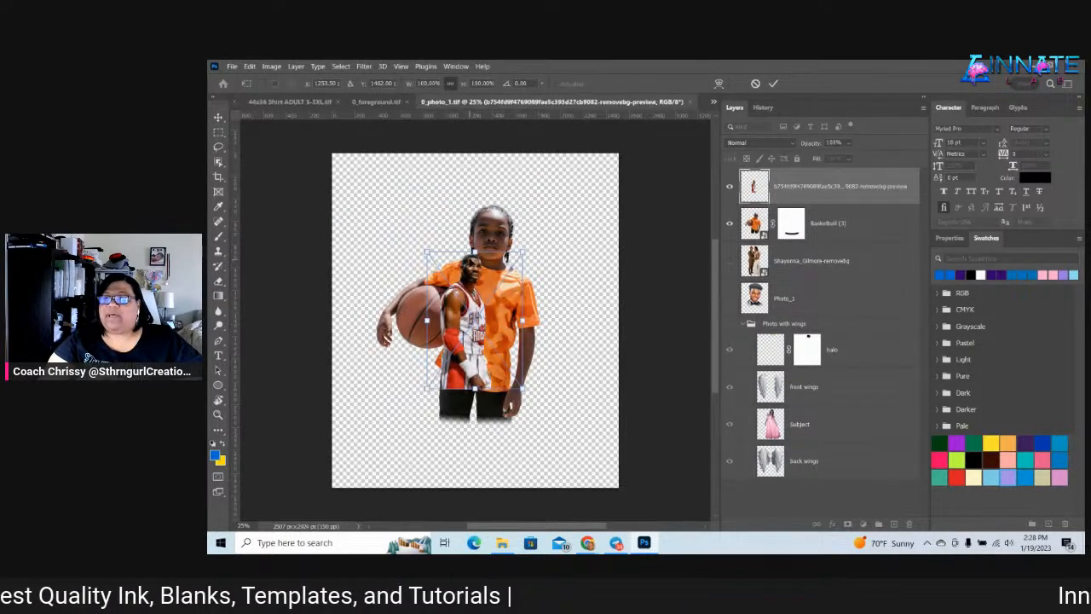
{"action": "left_click_drag", "start_coordinate": [474, 252], "coordinate": [475, 182]}
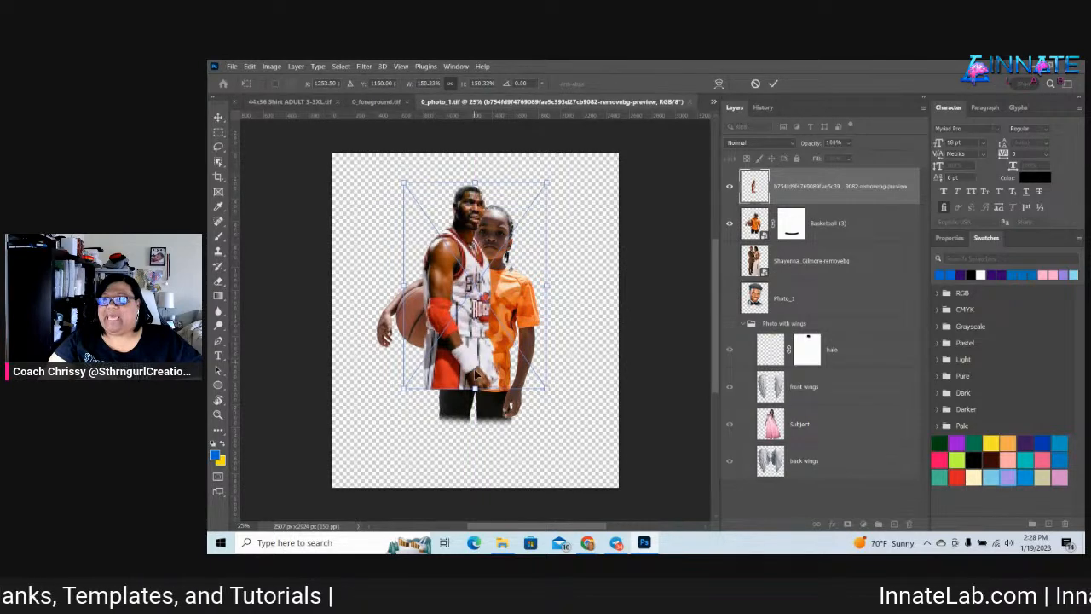
{"action": "left_click_drag", "start_coordinate": [475, 389], "coordinate": [505, 370]}
{"action": "key", "text": "Return"}
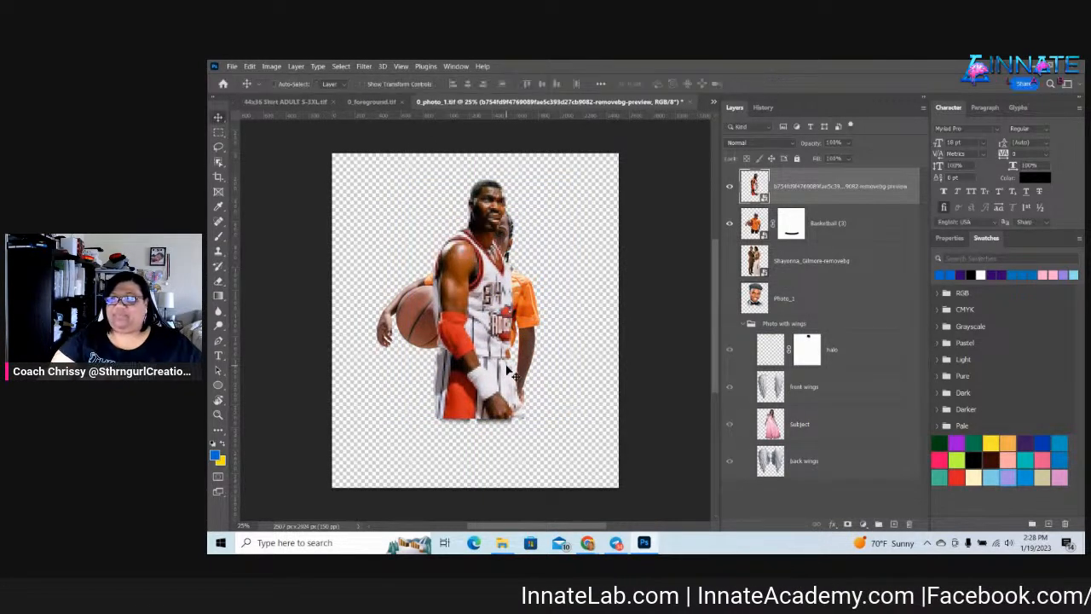
{"action": "left_click", "coordinate": [729, 223]}
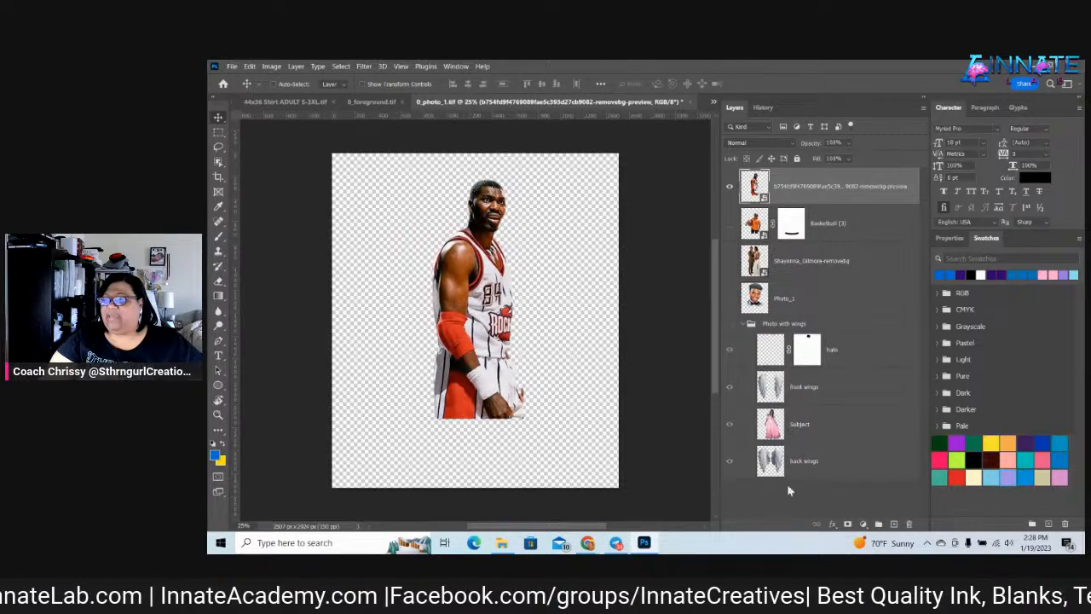
Fade the player's lower edge on a new layer mask with an enlarged soft round black brush, and save and close 0_photo_1
{"action": "left_click", "coordinate": [847, 523]}
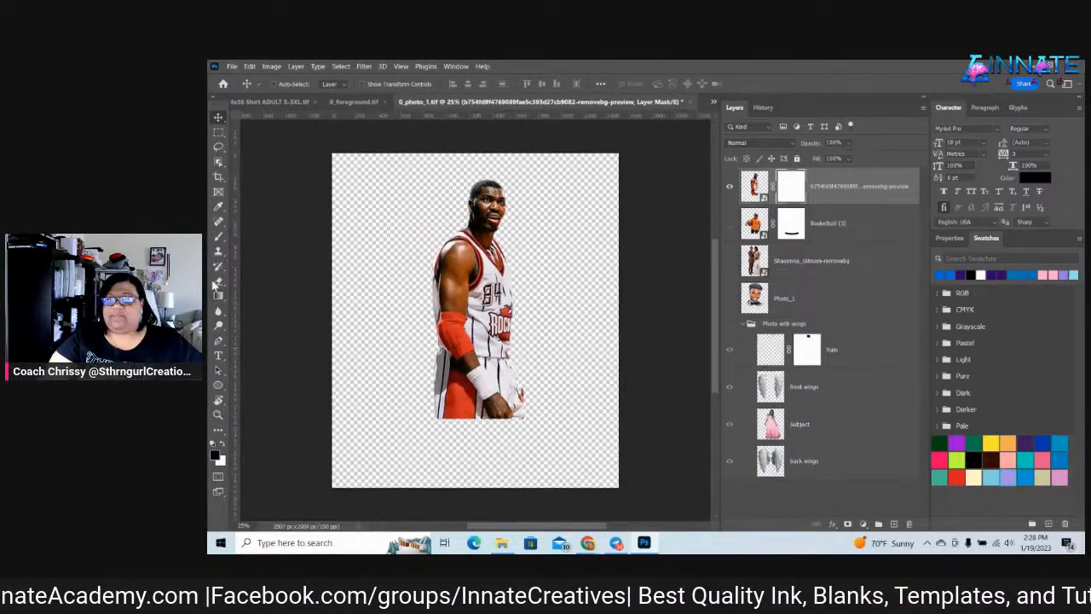
{"action": "left_click", "coordinate": [218, 237]}
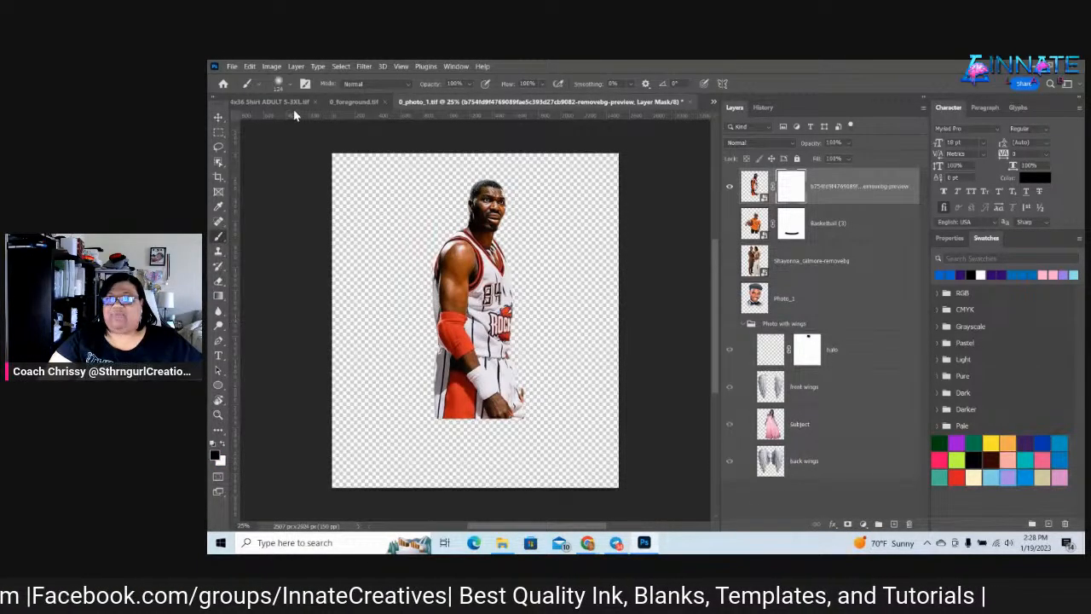
{"action": "left_click", "coordinate": [282, 83]}
{"action": "left_click_drag", "start_coordinate": [311, 124], "coordinate": [322, 121]}
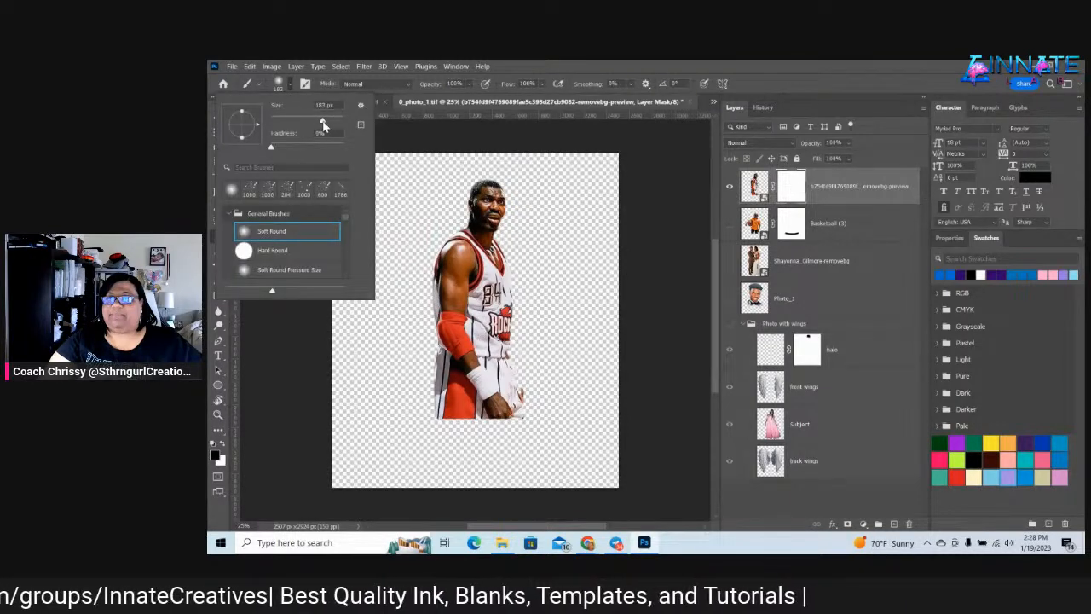
{"action": "left_click", "coordinate": [424, 419]}
{"action": "mouse_move", "coordinate": [449, 427]}
{"action": "left_mouse_down"}
{"action": "mouse_move", "coordinate": [531, 418]}
{"action": "mouse_move", "coordinate": [495, 428]}
{"action": "mouse_move", "coordinate": [419, 423]}
{"action": "mouse_move", "coordinate": [494, 428]}
{"action": "left_mouse_up"}
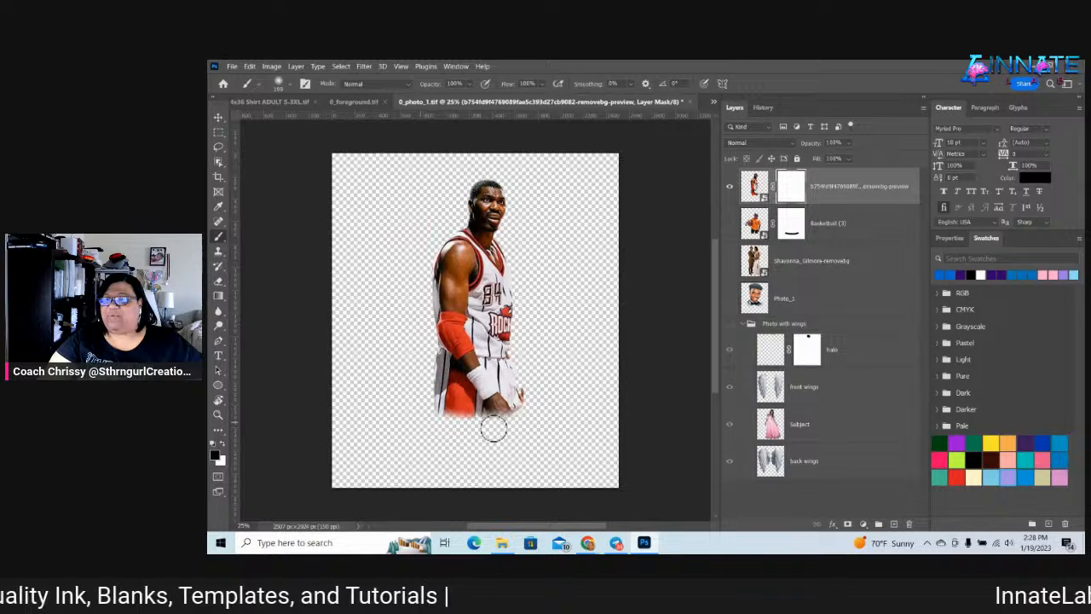
{"action": "left_click", "coordinate": [690, 103]}
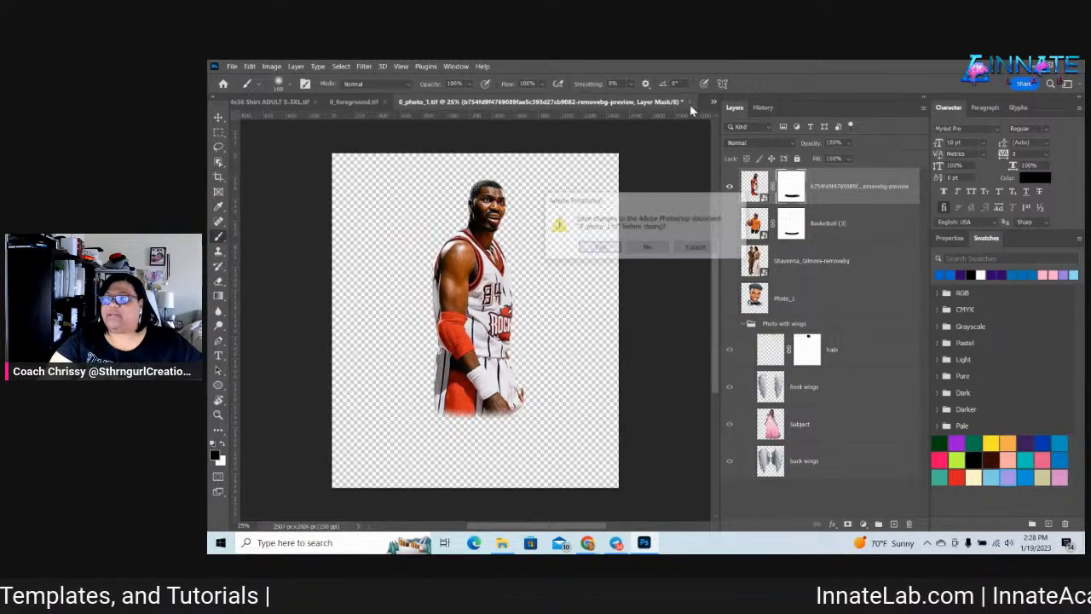
{"action": "left_click", "coordinate": [612, 246]}
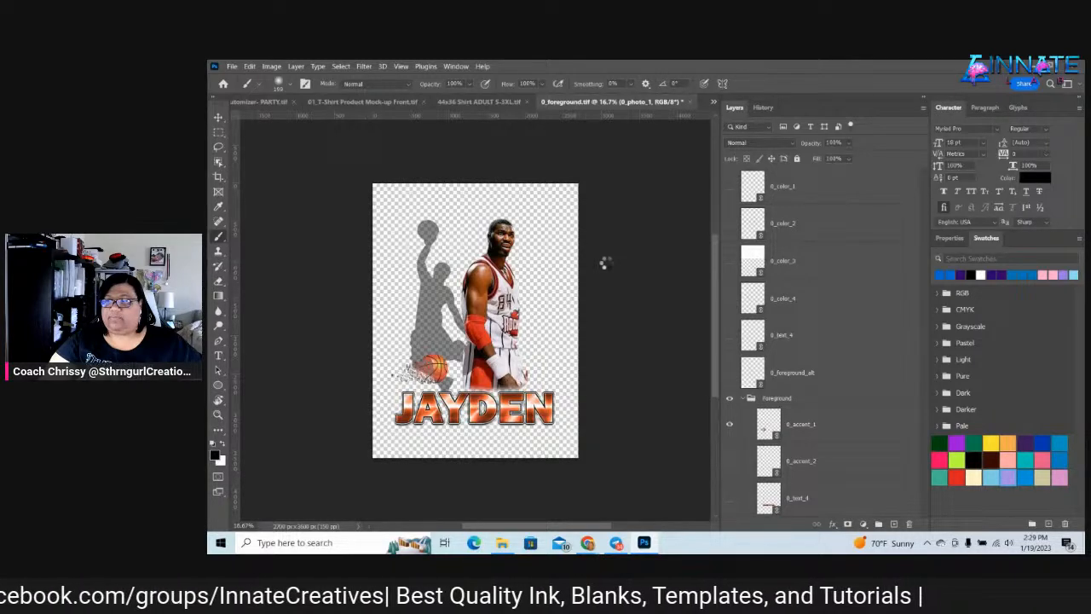
Open the 0_text_5 smart object of the JAYDEN name from the foreground file and update all its modified linked content
{"action": "left_click", "coordinate": [218, 117]}
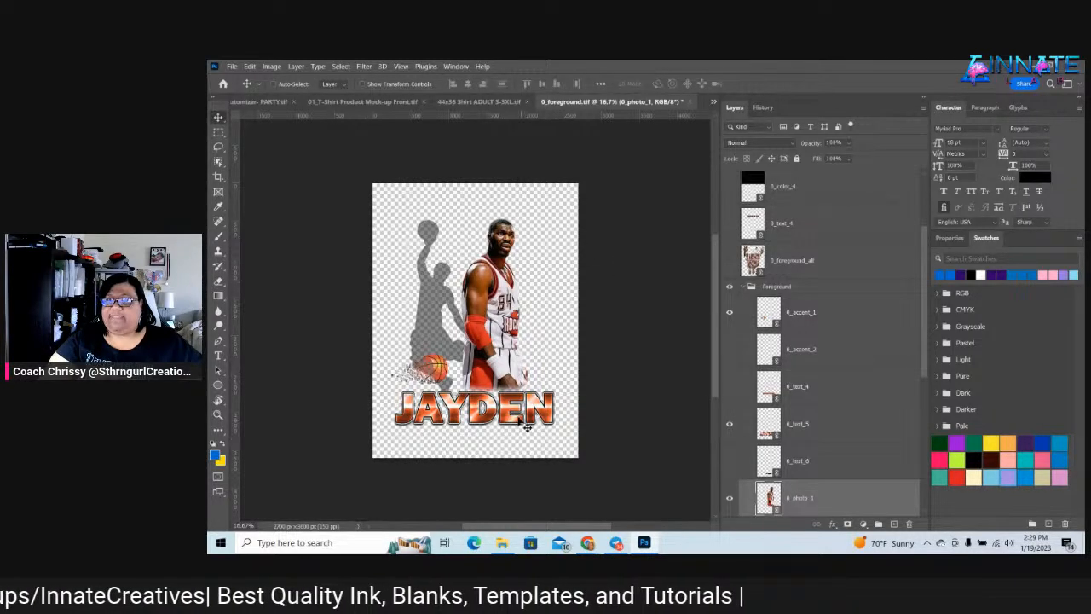
{"action": "right_click", "coordinate": [523, 414]}
{"action": "left_click", "coordinate": [545, 417]}
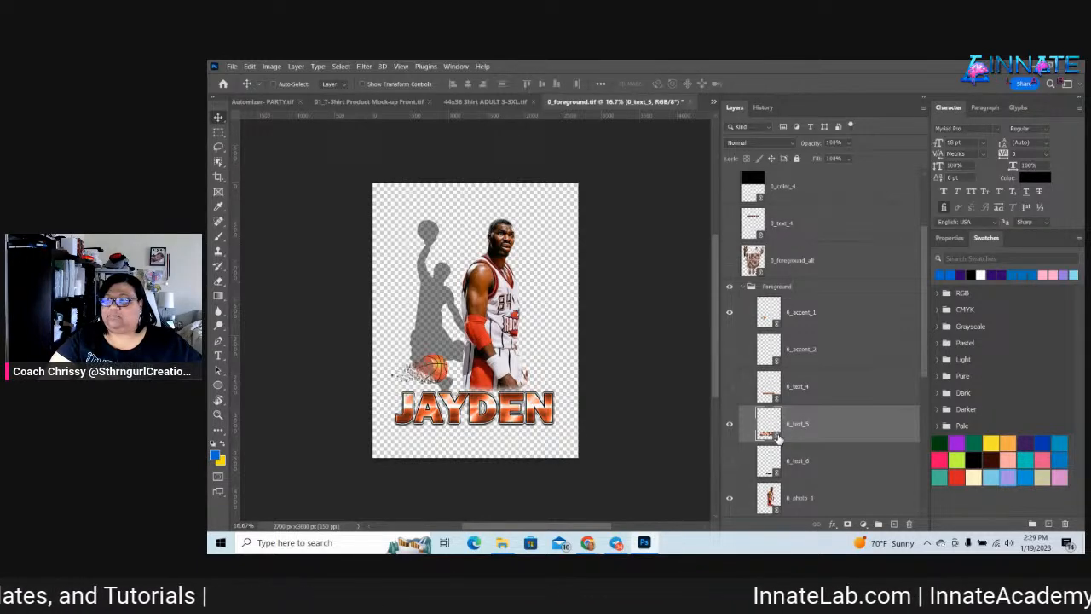
{"action": "double_click", "coordinate": [770, 426]}
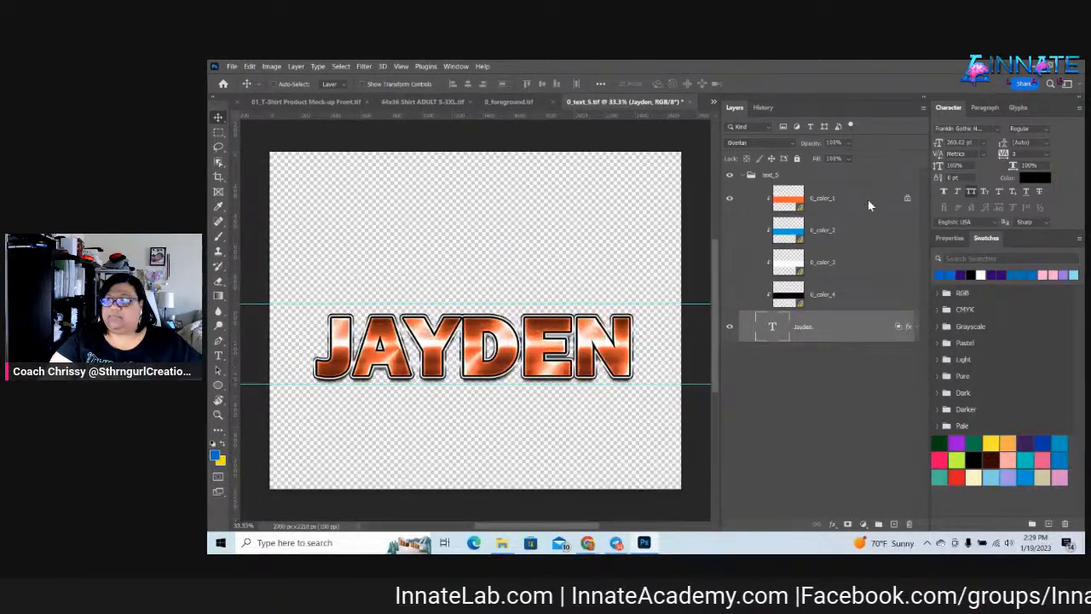
{"action": "right_click", "coordinate": [867, 199]}
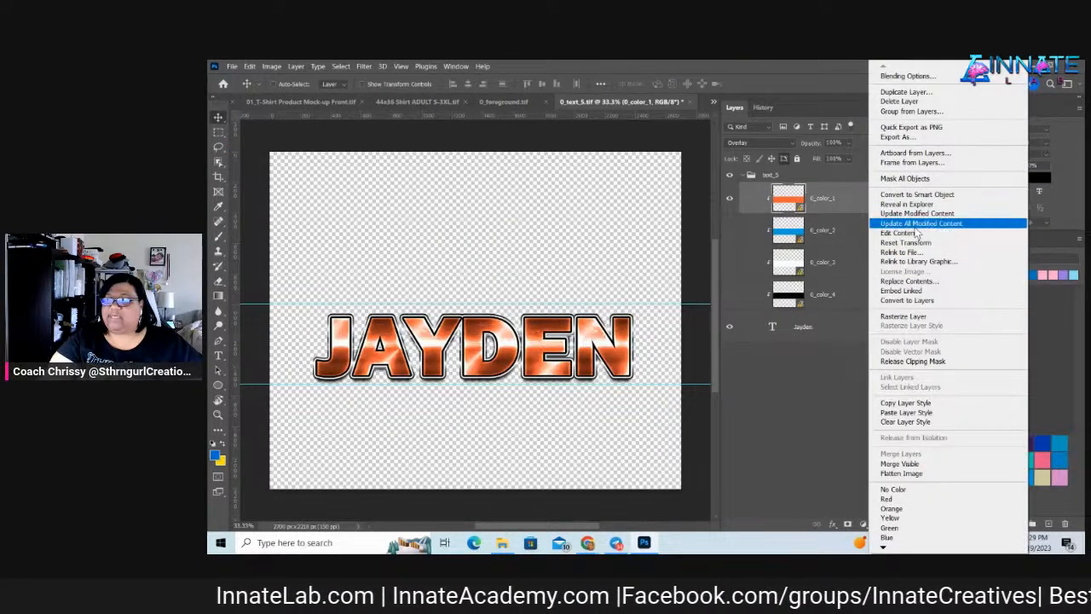
{"action": "left_click", "coordinate": [917, 223]}
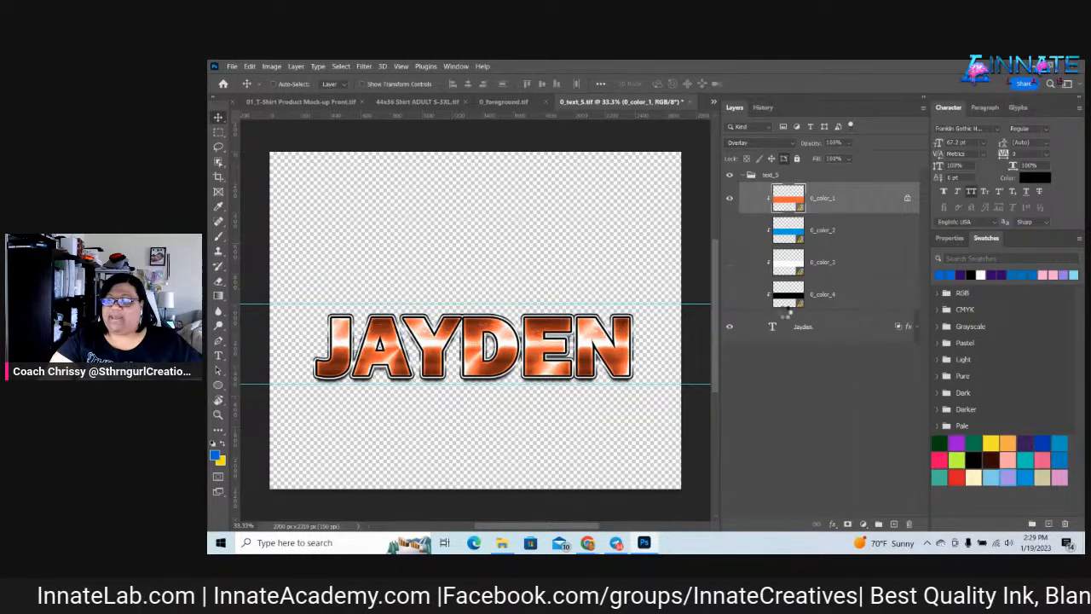
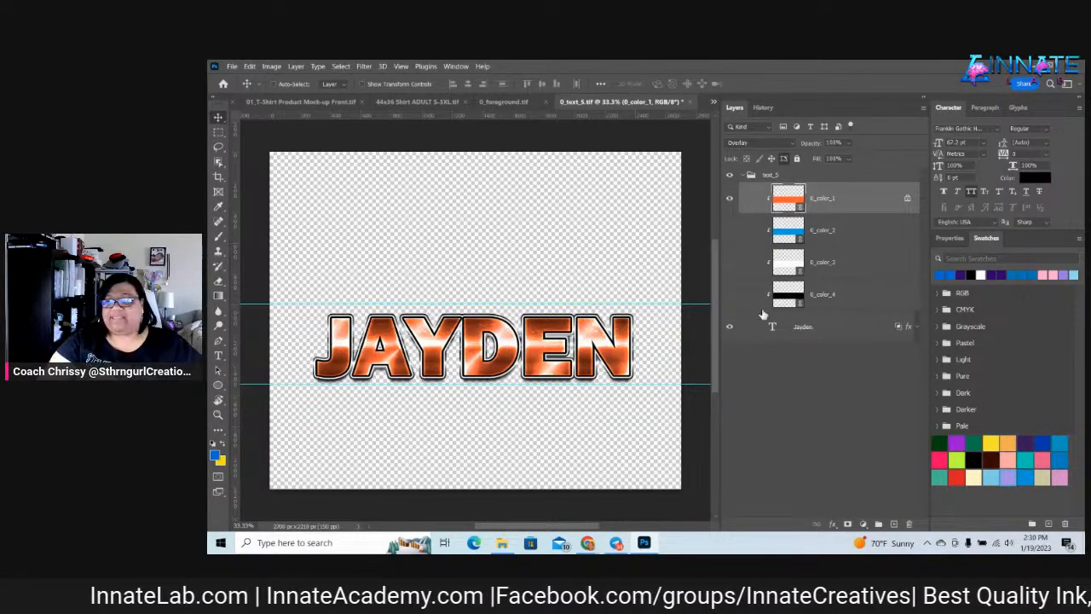
Replace the name in the text layer of the 0_text_5 file with "HAKEEM"
{"action": "left_click", "coordinate": [771, 328]}
{"action": "double_click", "coordinate": [771, 328]}
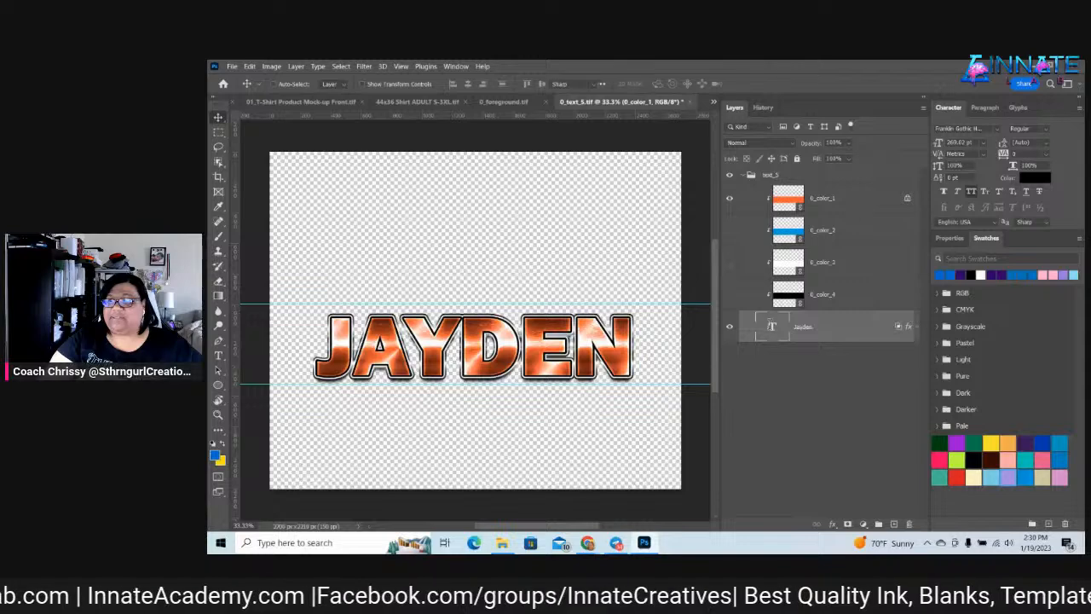
{"action": "key", "text": "Escape"}
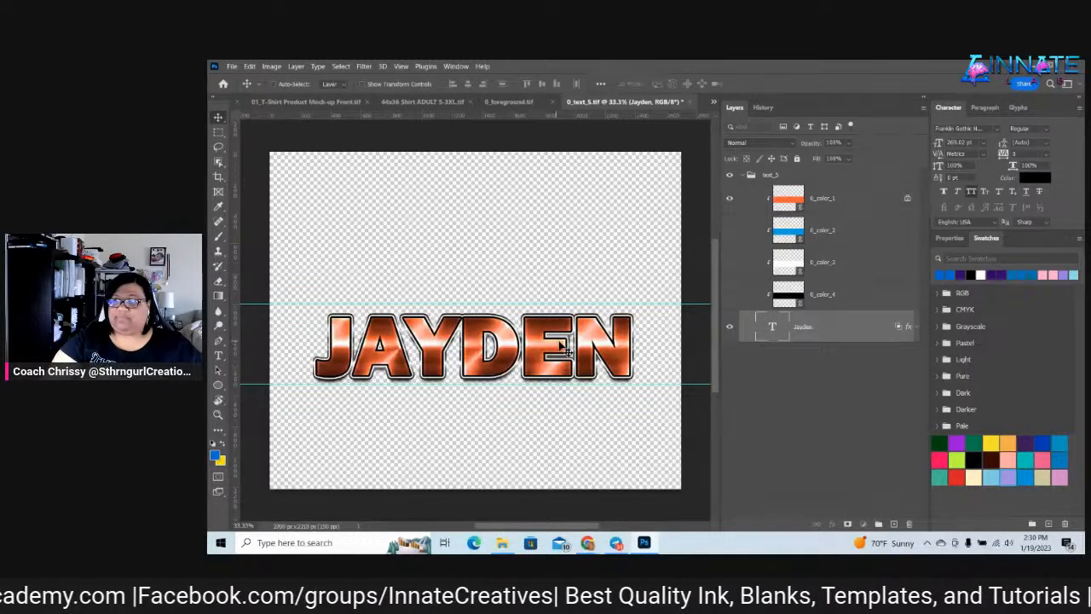
{"action": "double_click", "coordinate": [772, 326]}
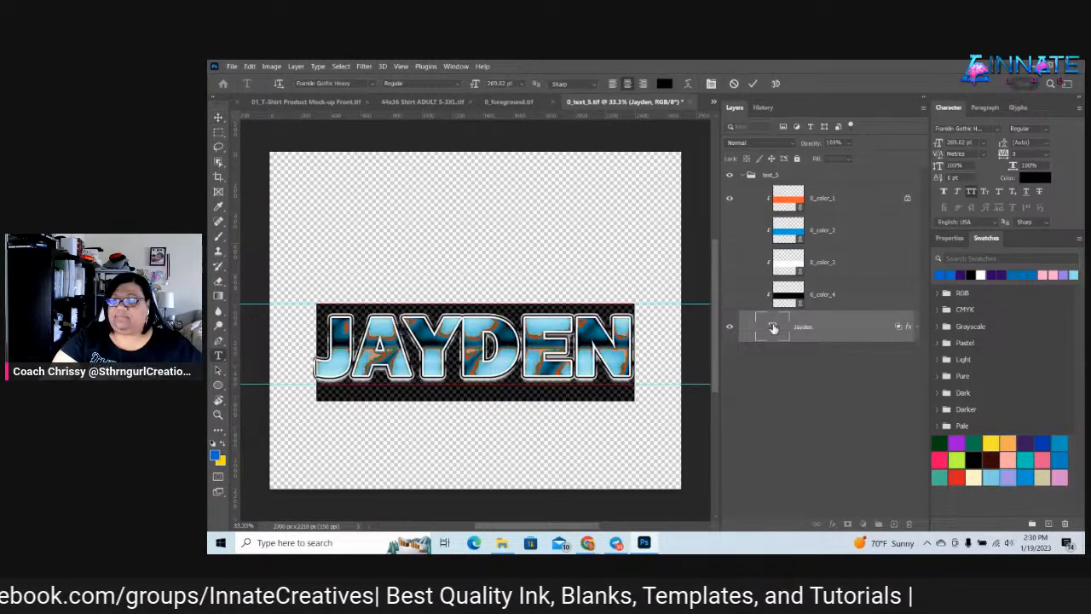
{"action": "type", "text": "HAK"}
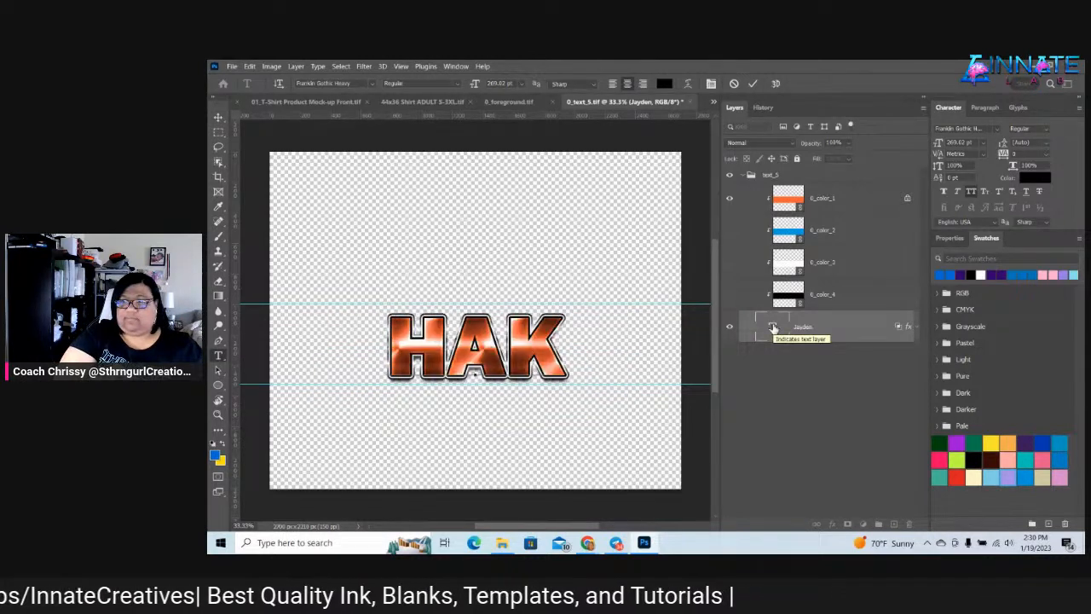
{"action": "type", "text": "EEm"}
{"action": "left_click", "coordinate": [797, 326]}
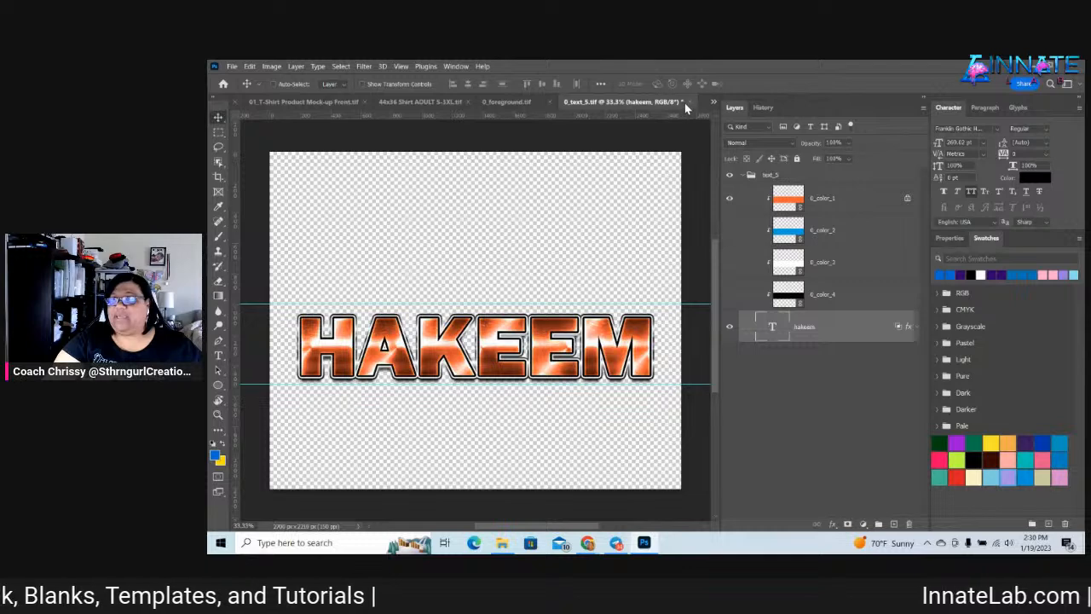
Save and close the 0_text_5 file and the 0_foreground file to return to the shirt file
{"action": "left_click", "coordinate": [685, 102]}
{"action": "left_click", "coordinate": [598, 248]}
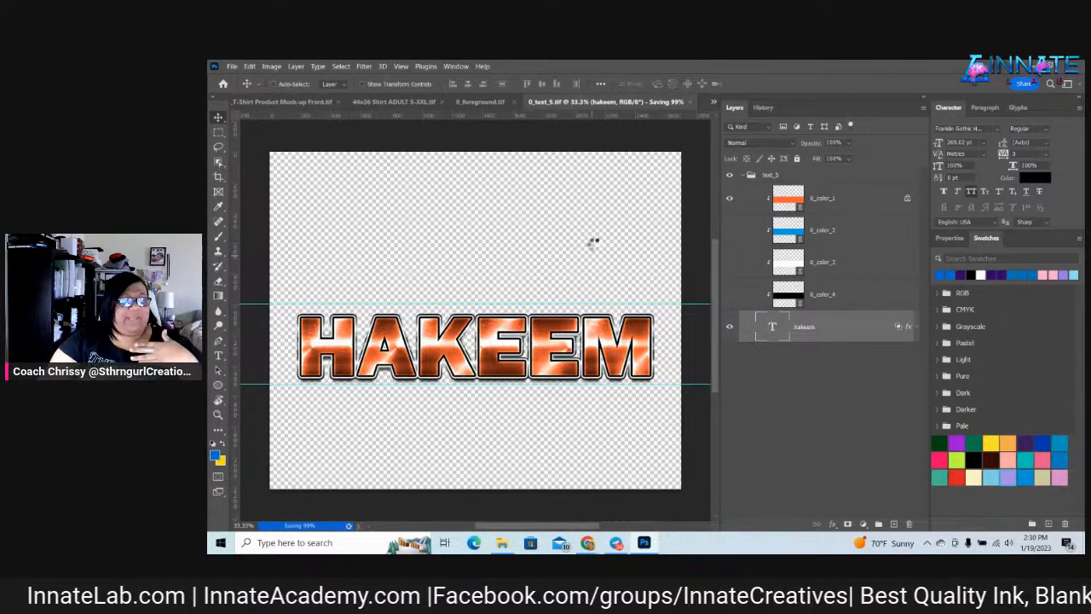
{"action": "key", "text": "ctrl+w"}
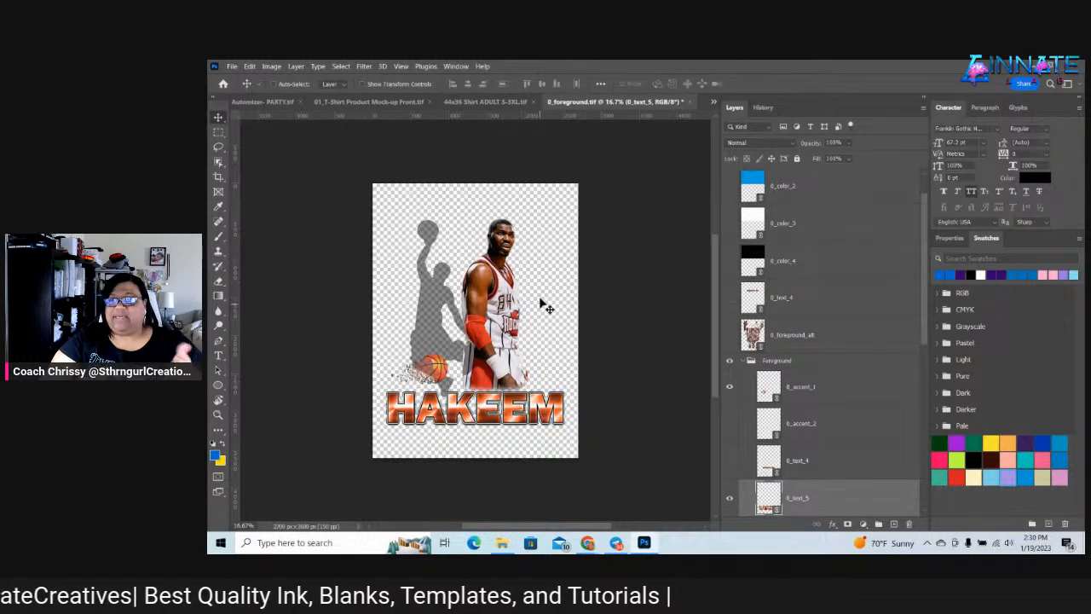
{"action": "left_click", "coordinate": [692, 102]}
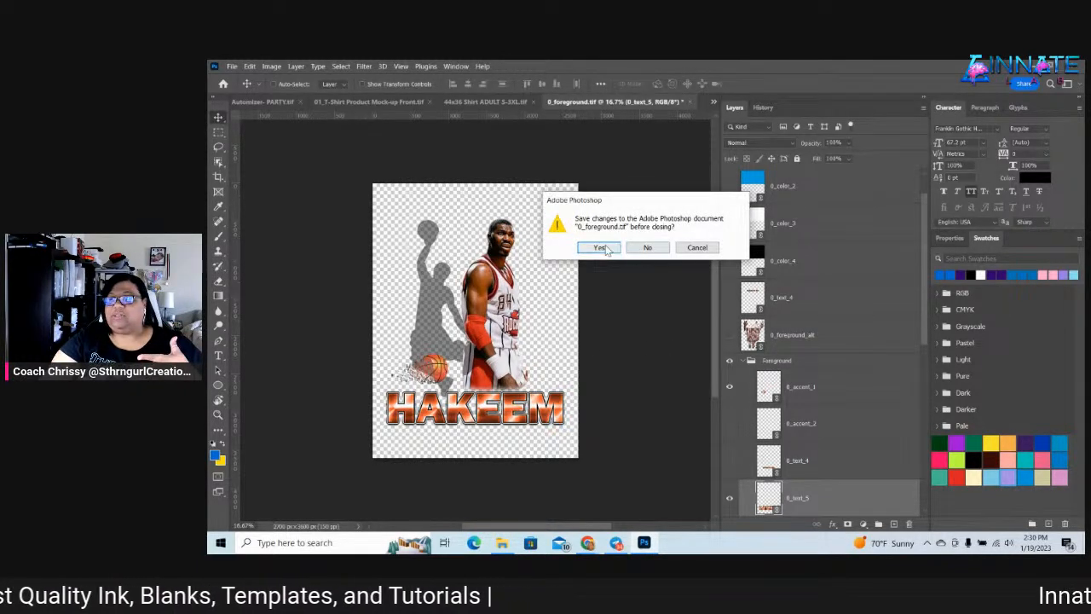
{"action": "left_click", "coordinate": [605, 245]}
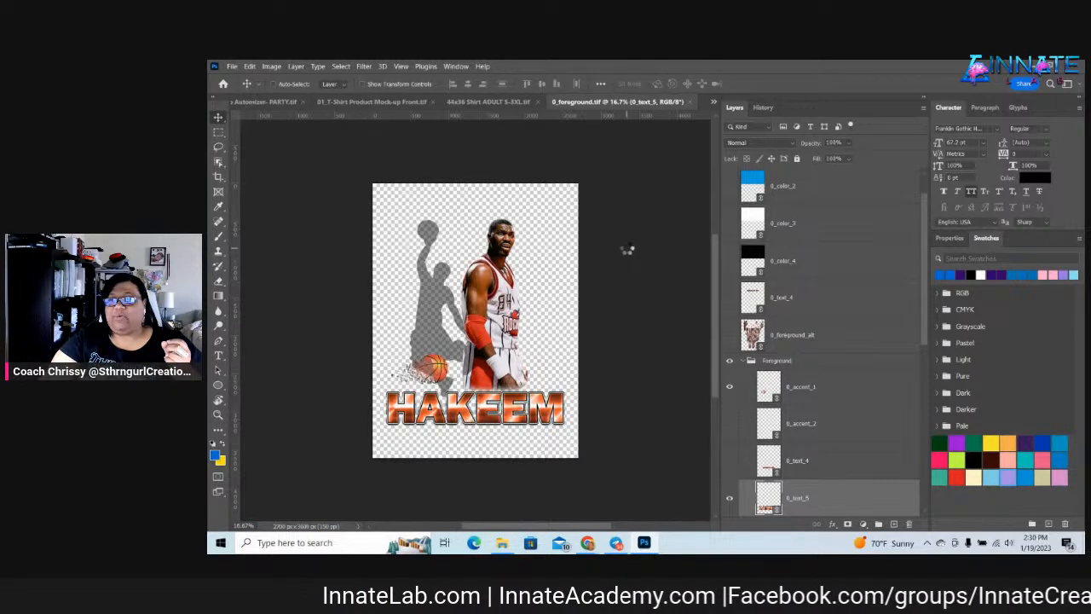
{"action": "key", "text": "ctrl+w"}
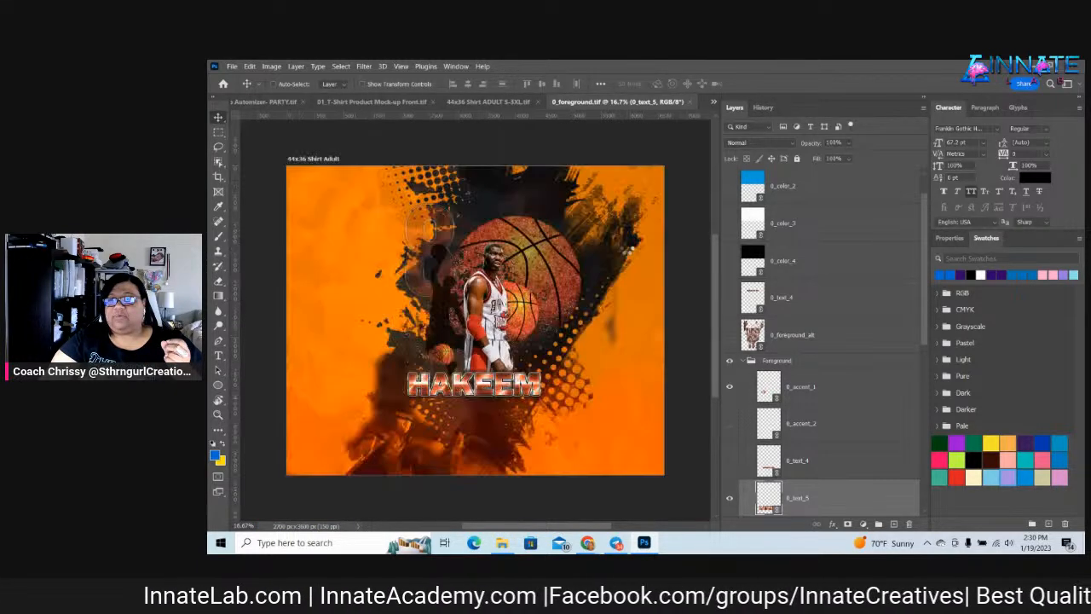
Open the 0_background smart object from the layers of the 44x36 shirt file
{"action": "right_click", "coordinate": [447, 242]}
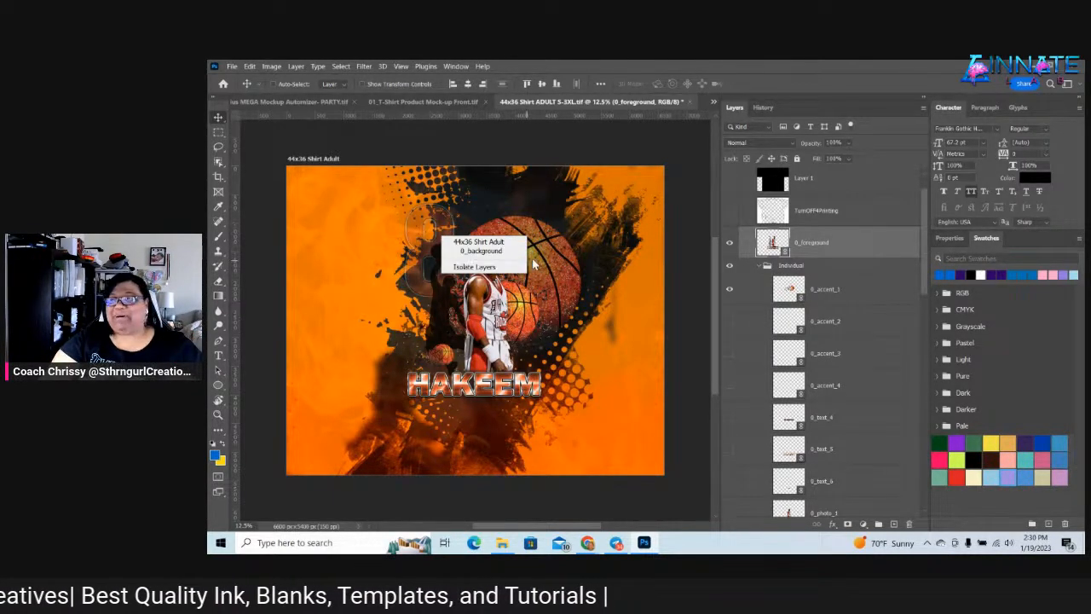
{"action": "left_click", "coordinate": [857, 243]}
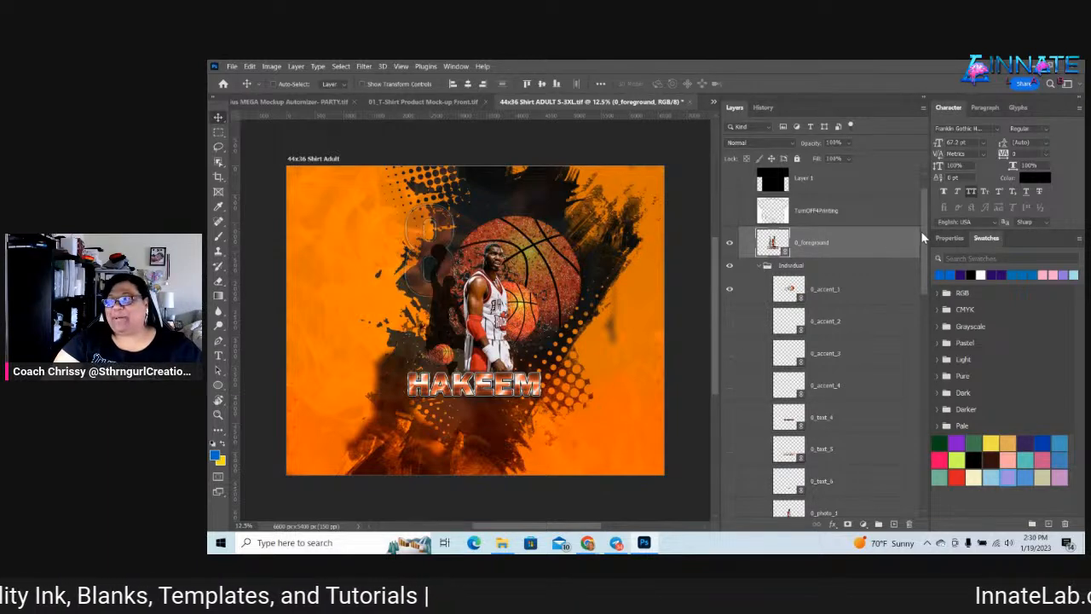
{"action": "left_click_drag", "start_coordinate": [923, 232], "coordinate": [933, 445]}
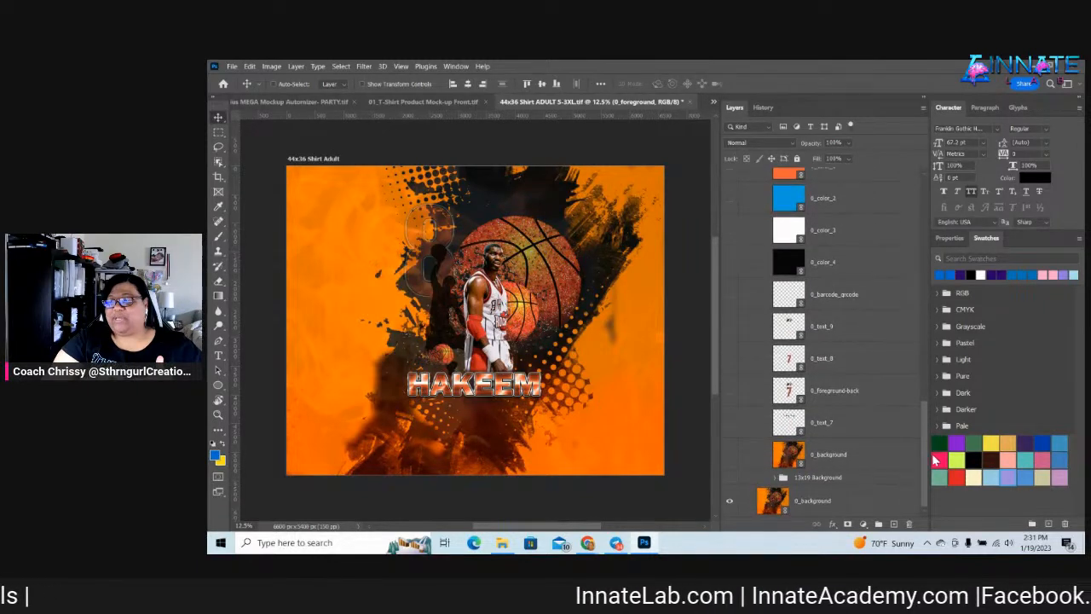
{"action": "left_click", "coordinate": [801, 463]}
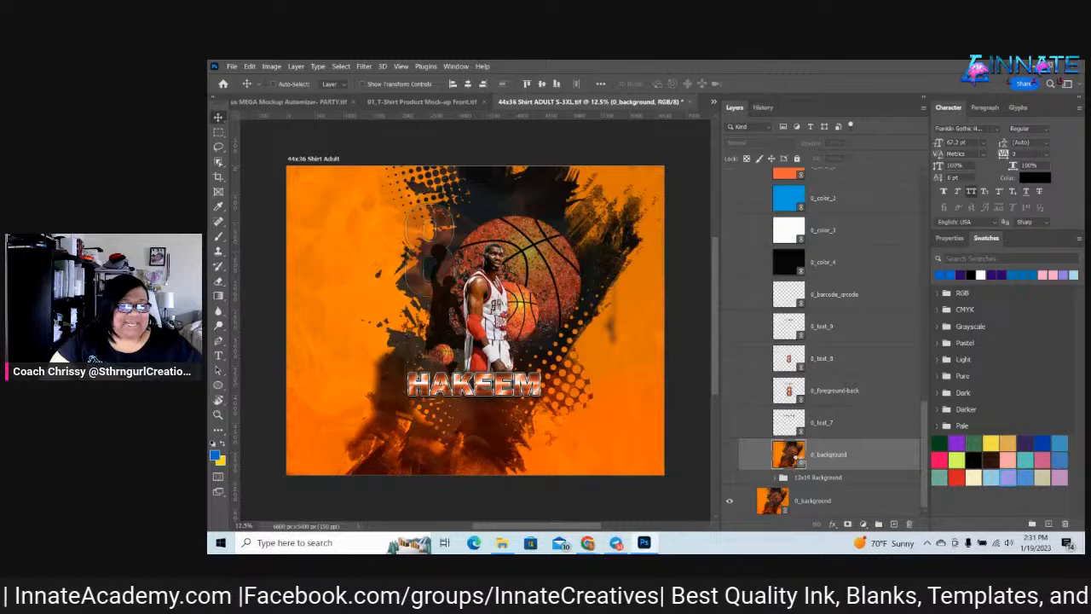
{"action": "double_click", "coordinate": [798, 461]}
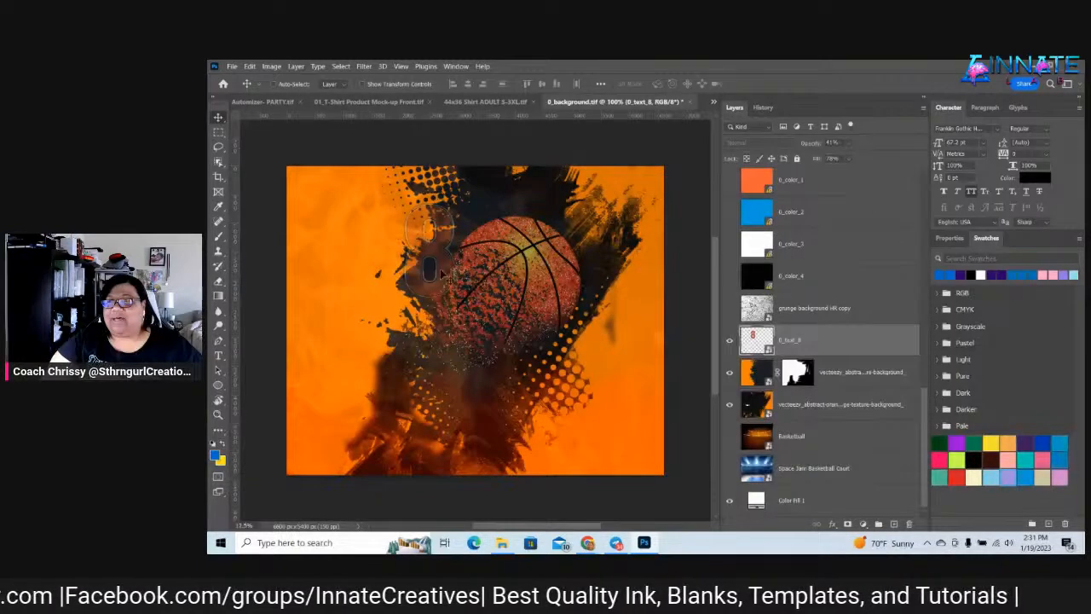
Open the 0_text_8 number smart object from the background file, examine its layers, and close it
{"action": "right_click", "coordinate": [449, 262]}
{"action": "left_click", "coordinate": [465, 264]}
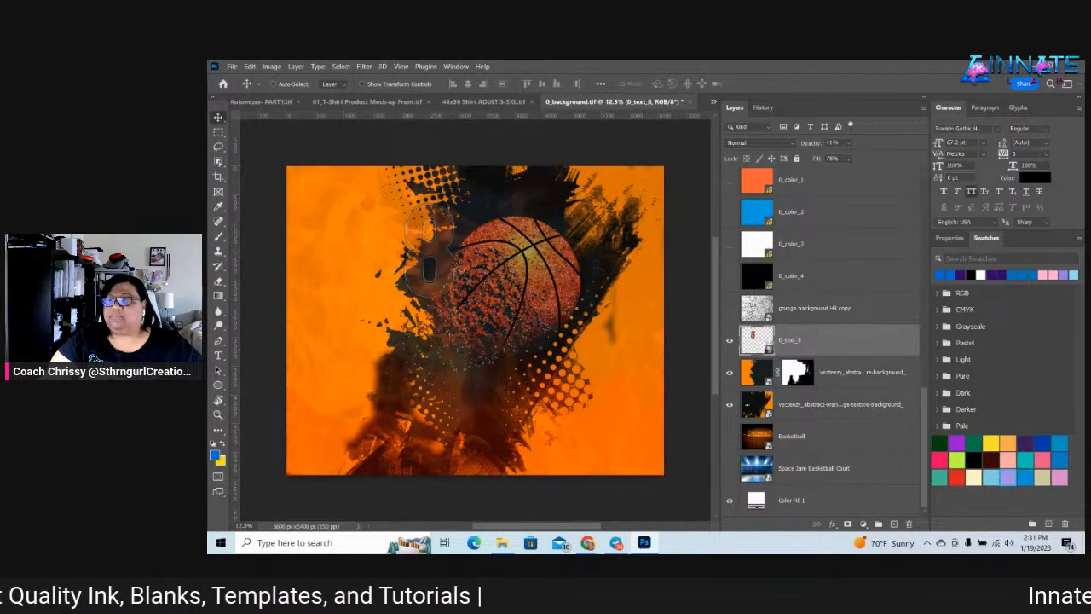
{"action": "double_click", "coordinate": [769, 347]}
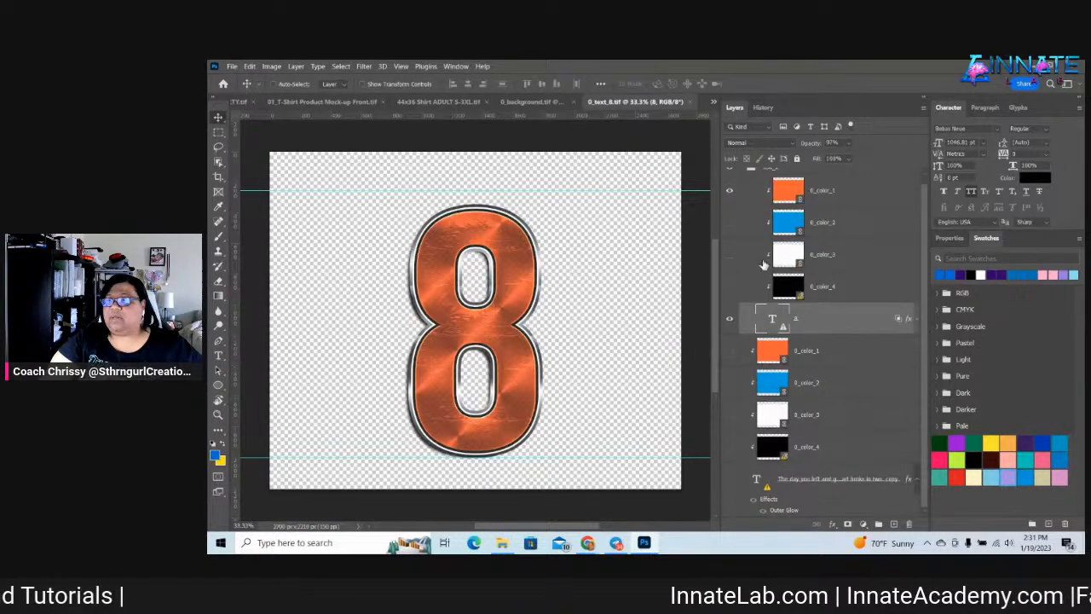
{"action": "left_click", "coordinate": [688, 101]}
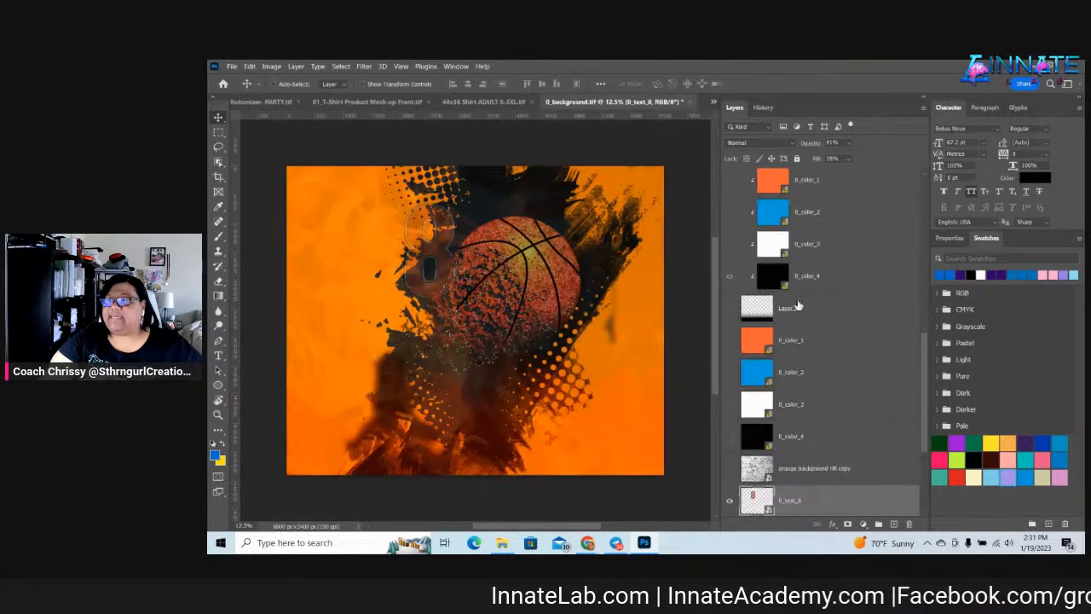
Relink the 0_text_8 layer in the background file to the 0_text_8 file in the 20220918 Innate Genius MEGA Mockup folder
{"action": "right_click", "coordinate": [813, 504]}
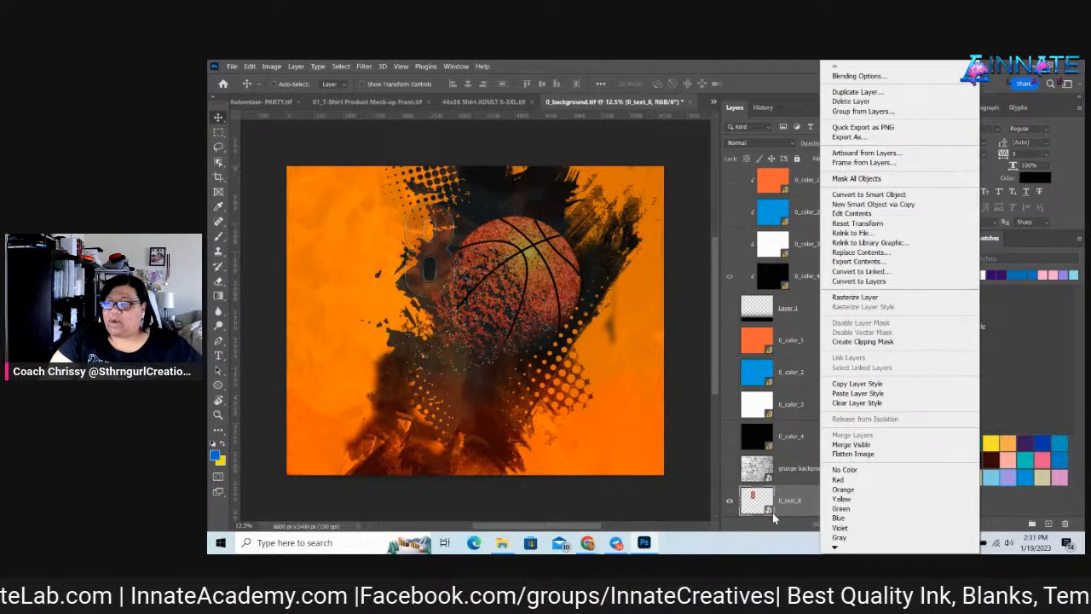
{"action": "right_click", "coordinate": [801, 506]}
{"action": "right_click", "coordinate": [804, 505]}
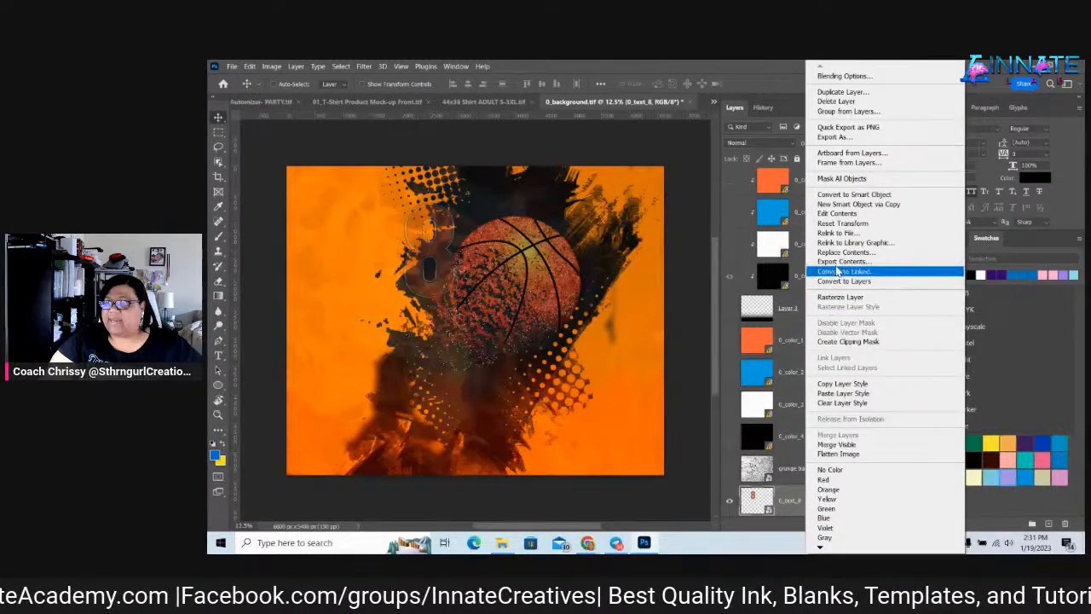
{"action": "left_click", "coordinate": [840, 234]}
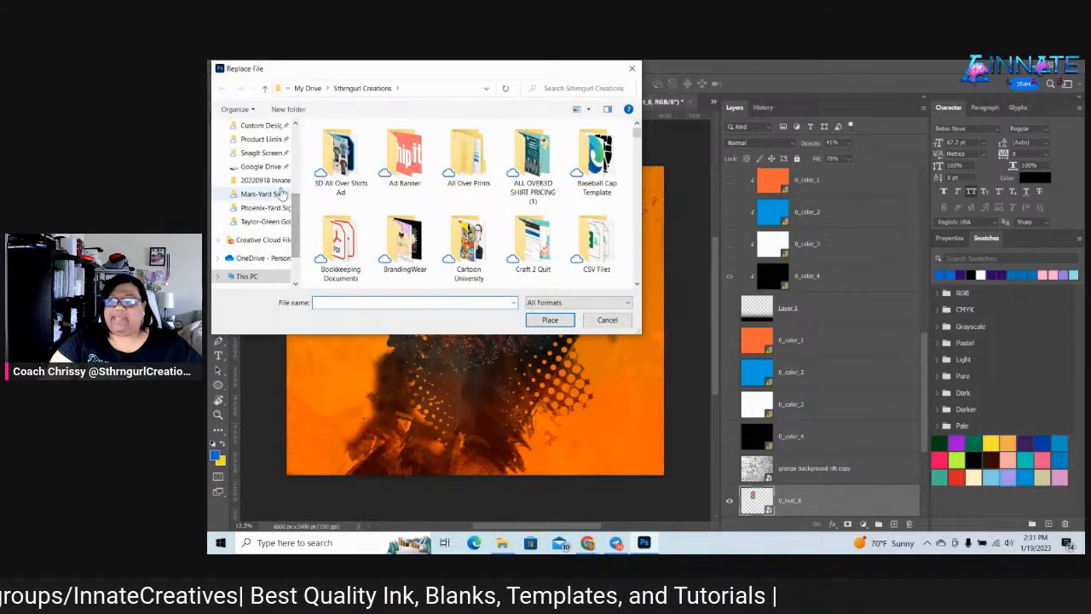
{"action": "left_click", "coordinate": [278, 185]}
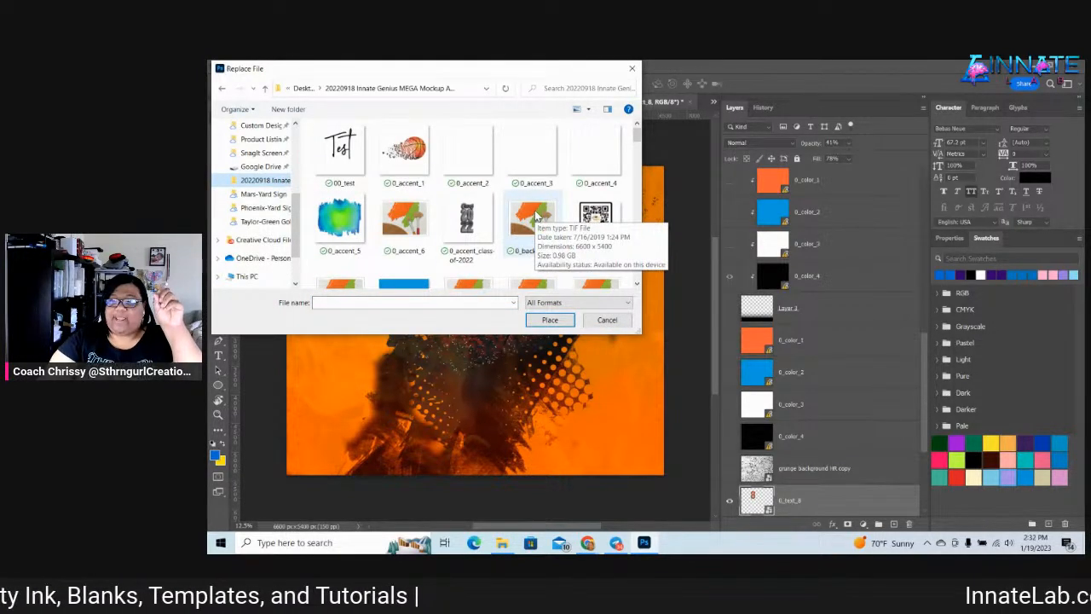
{"action": "scroll", "coordinate": [535, 217], "scroll_direction": "down", "scroll_amount": 5}
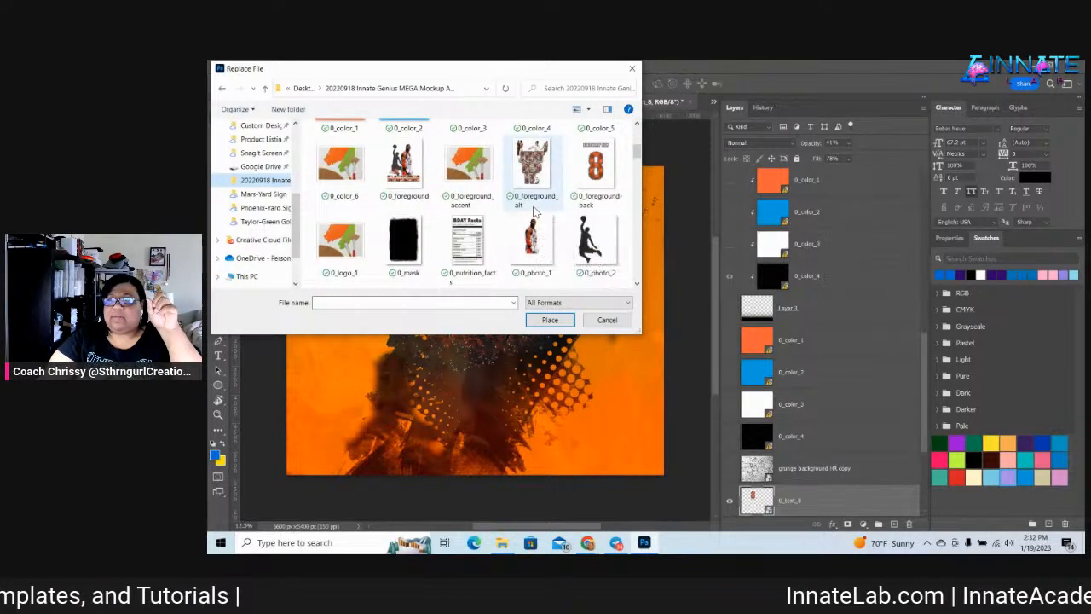
{"action": "scroll", "coordinate": [534, 211], "scroll_direction": "down", "scroll_amount": 1}
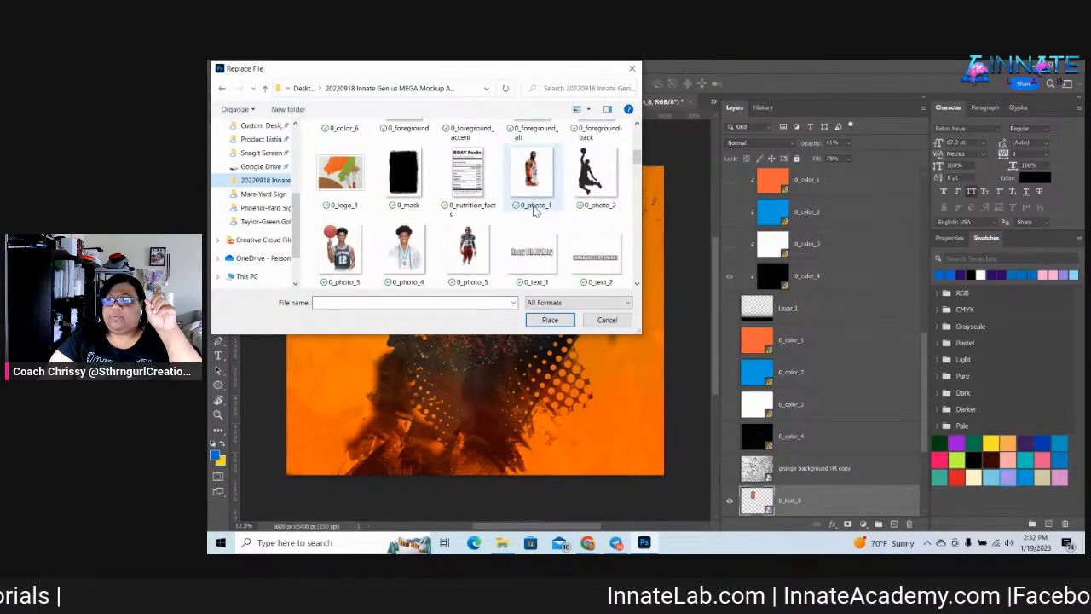
{"action": "scroll", "coordinate": [535, 211], "scroll_direction": "down", "scroll_amount": 1}
{"action": "scroll", "coordinate": [535, 211], "scroll_direction": "down", "scroll_amount": 1}
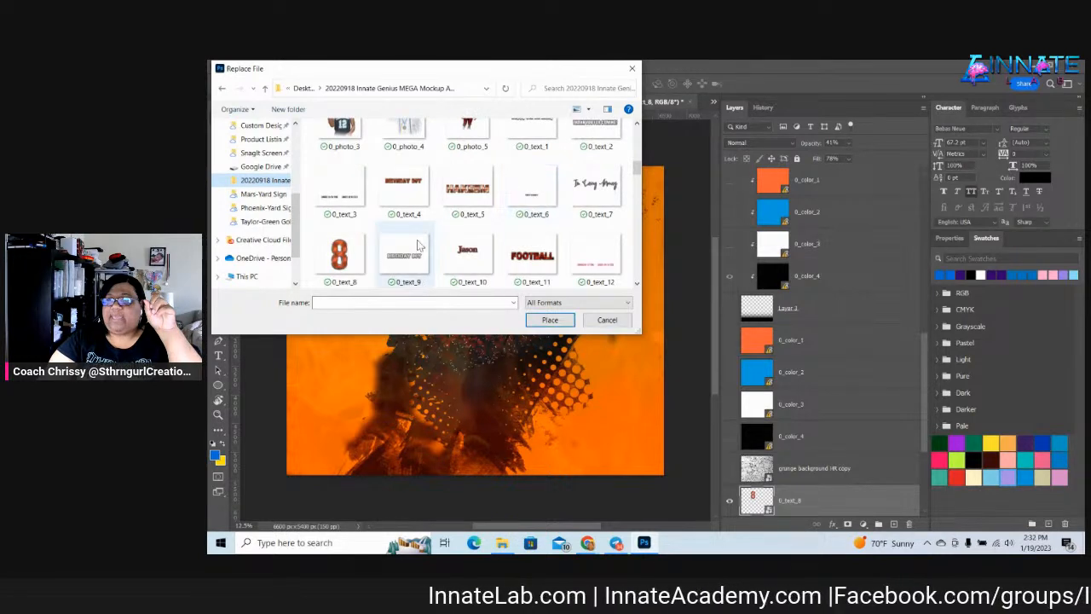
{"action": "left_click", "coordinate": [339, 254]}
{"action": "left_click", "coordinate": [549, 319]}
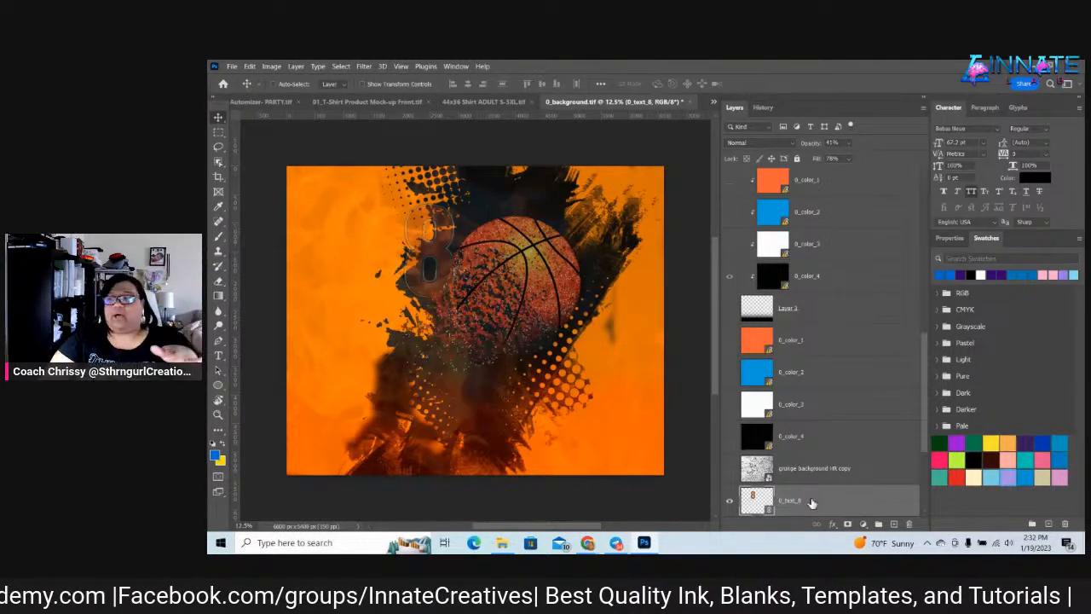
Update all modified linked content in the 0_background file and open its 0_text_8 smart object
{"action": "right_click", "coordinate": [842, 339]}
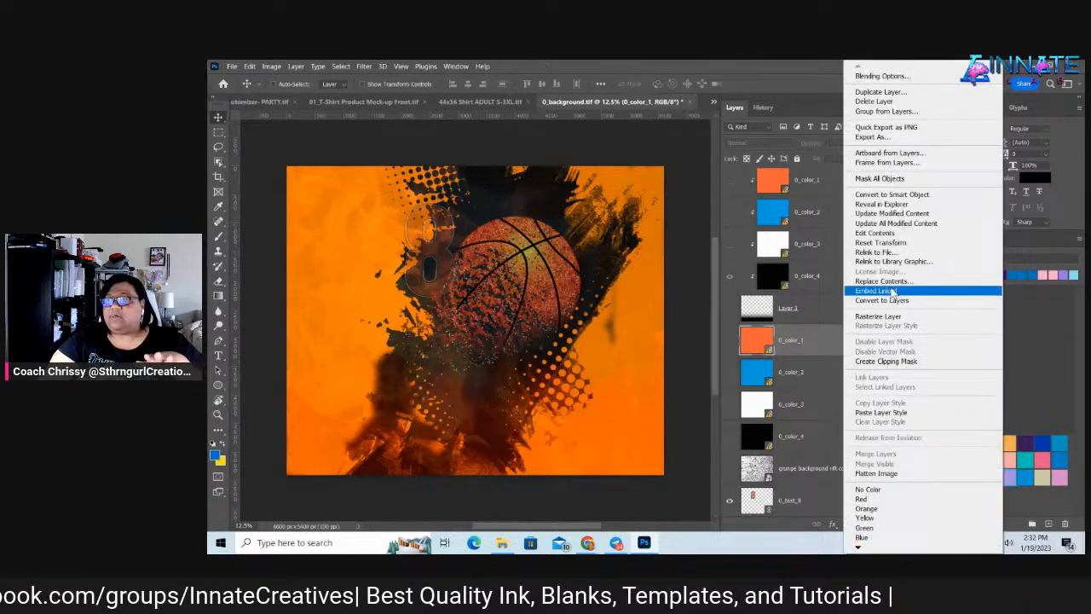
{"action": "left_click", "coordinate": [897, 233]}
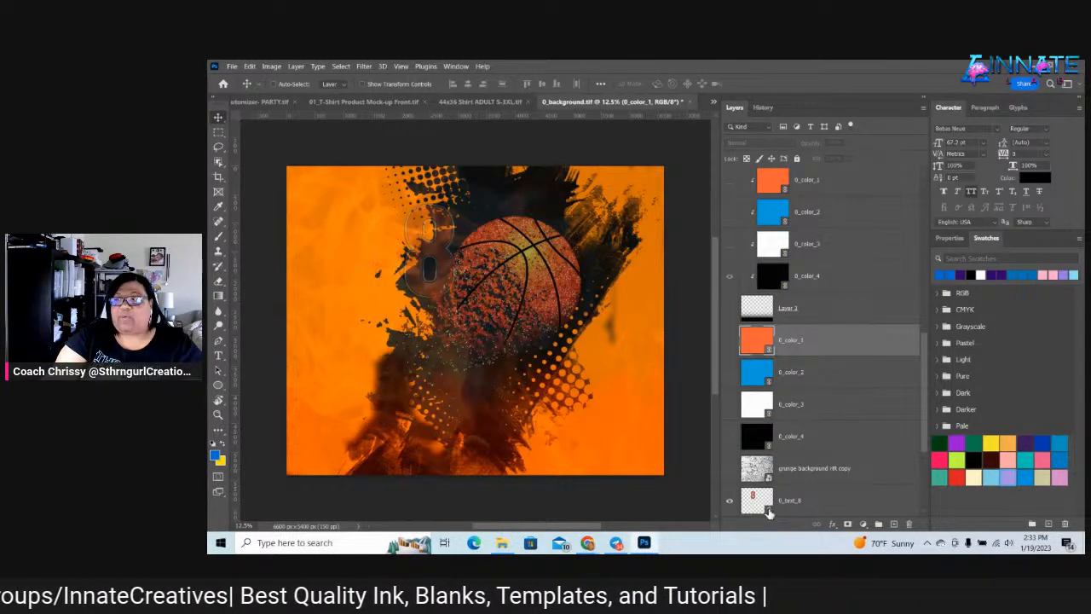
{"action": "left_click", "coordinate": [769, 508]}
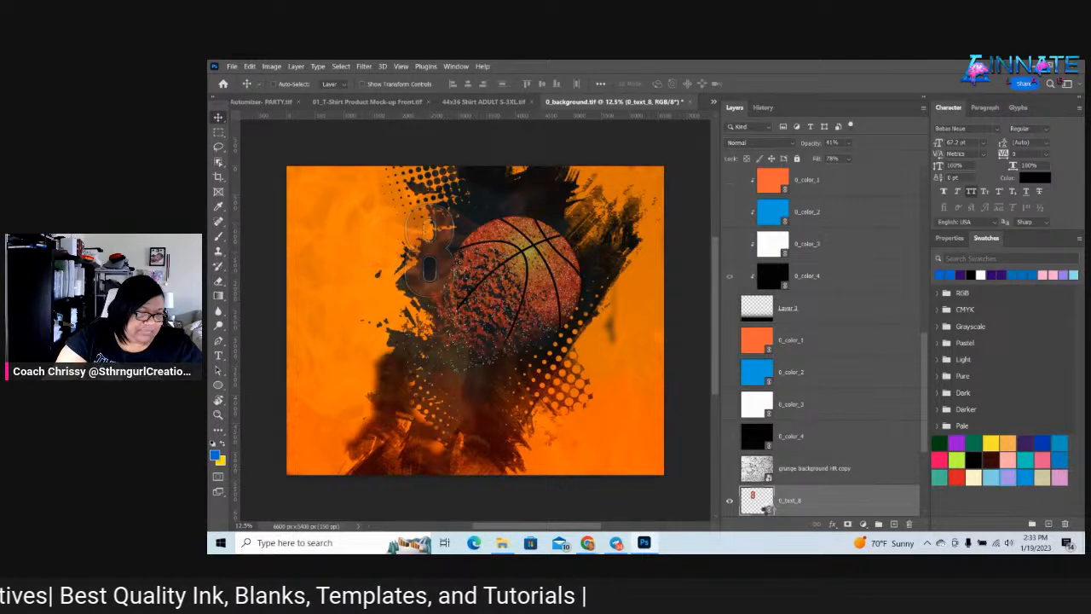
{"action": "double_click", "coordinate": [768, 502]}
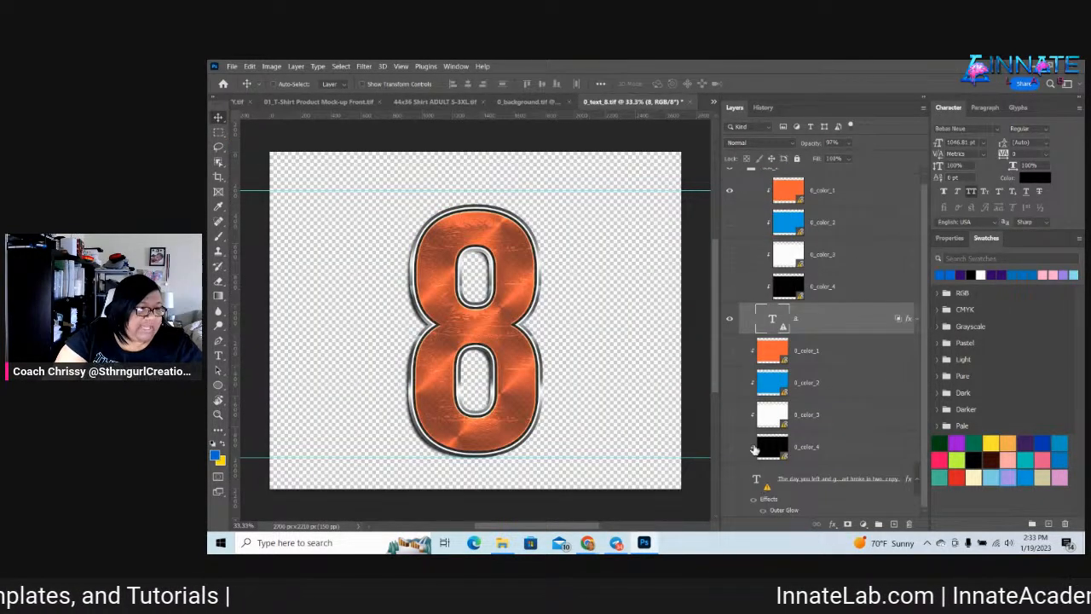
Replace the number in the large text layer of the 0_text_8 file with "34"
{"action": "double_click", "coordinate": [772, 320]}
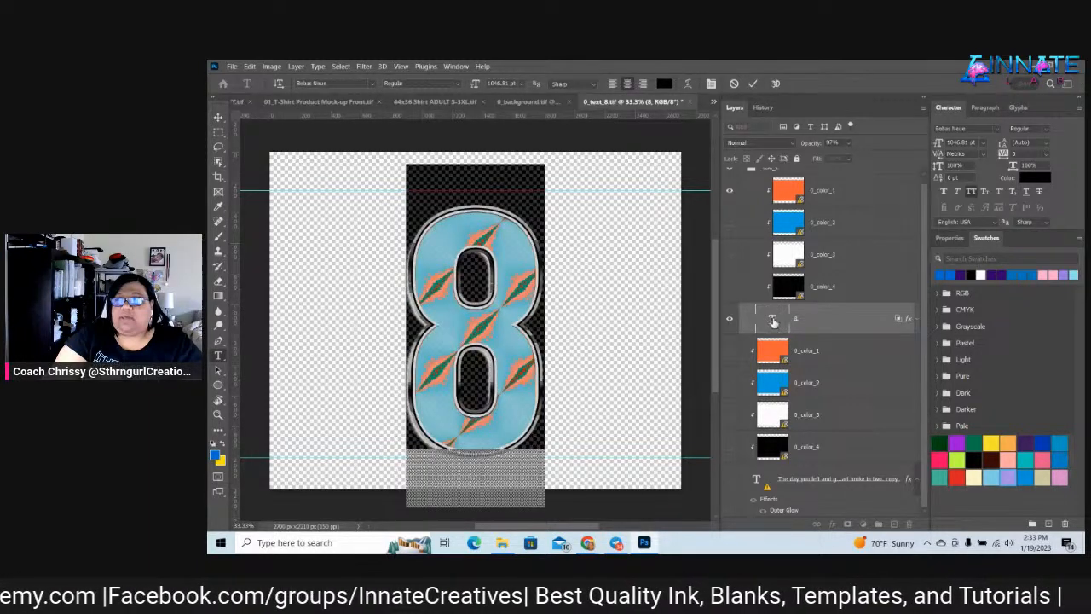
{"action": "type", "text": "34"}
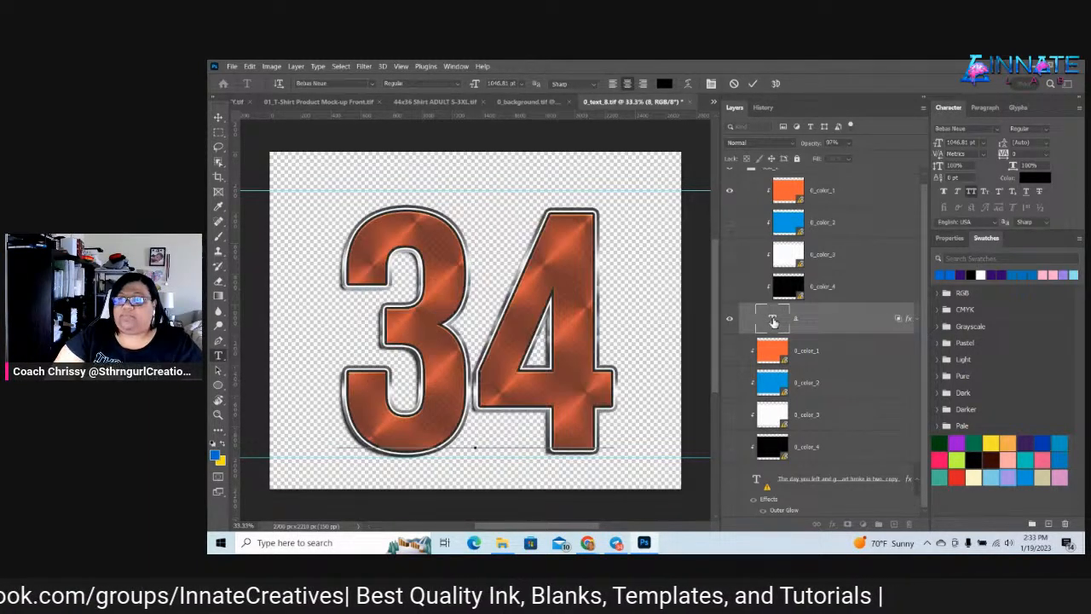
{"action": "key", "text": "ctrl+Return"}
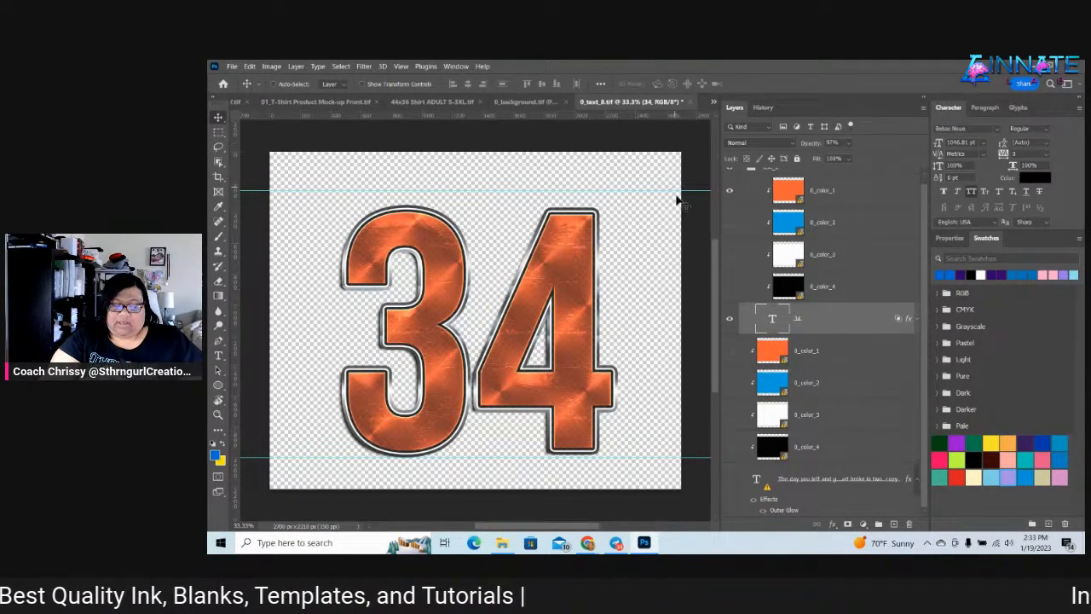
Save and close the 0_text_8 and 0_background files to return to the 44x36 shirt file
{"action": "left_click", "coordinate": [689, 101]}
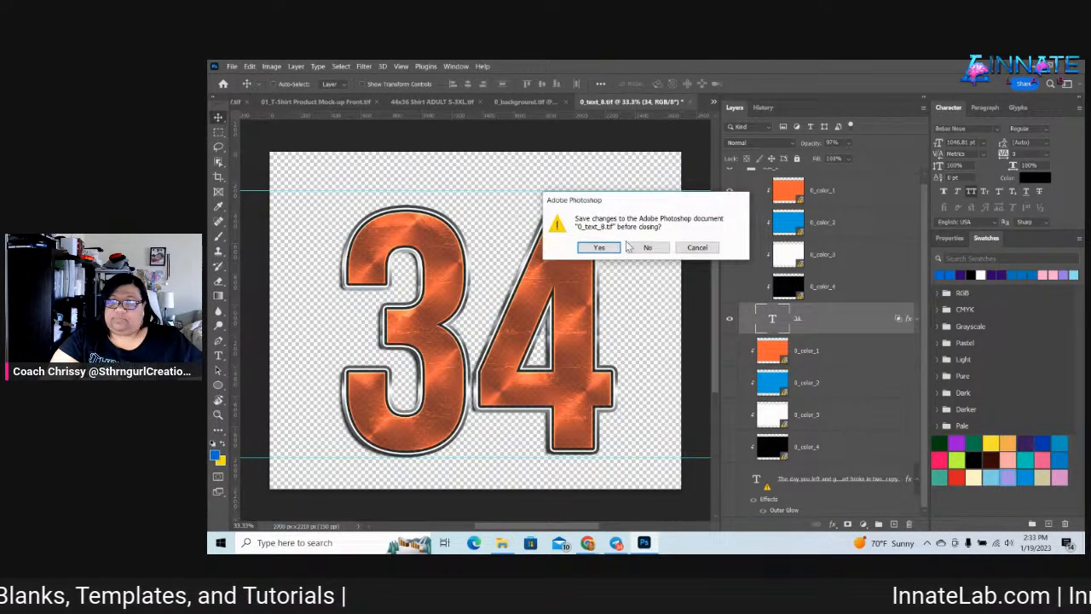
{"action": "left_click", "coordinate": [599, 247]}
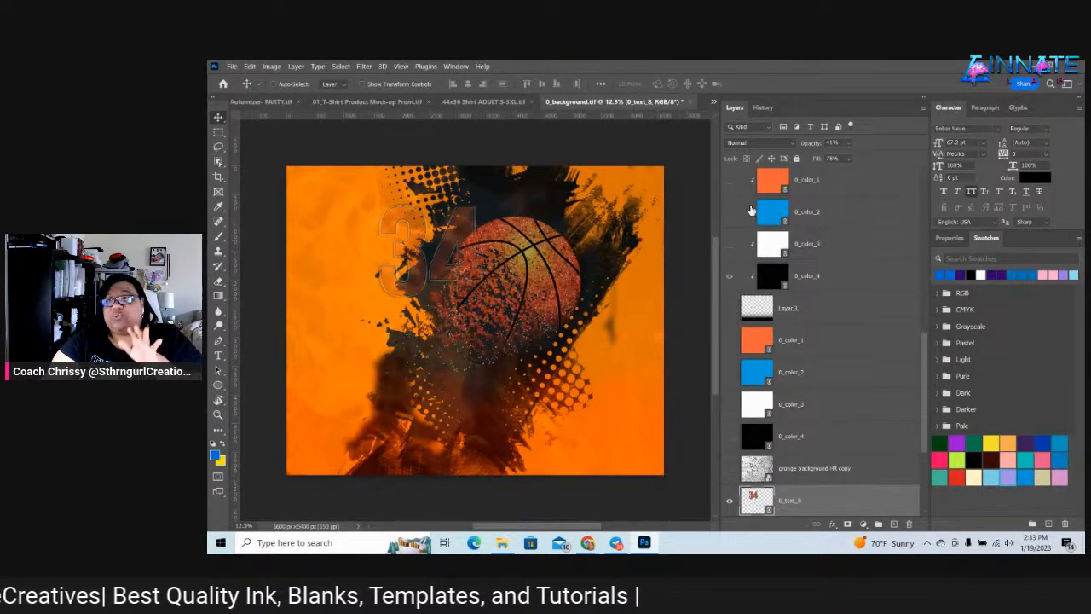
{"action": "left_click", "coordinate": [689, 102]}
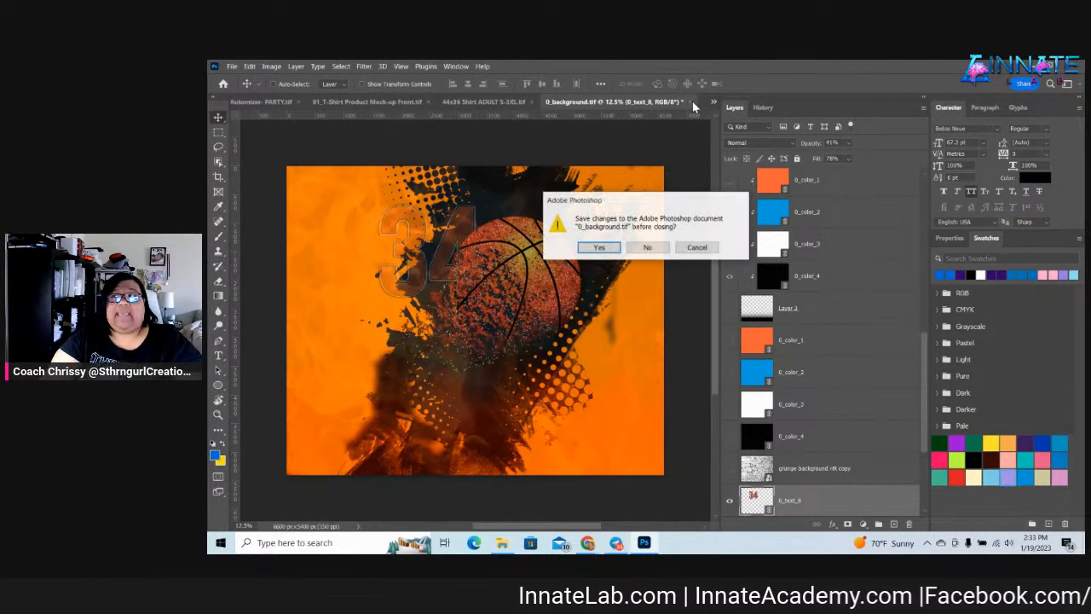
{"action": "left_click", "coordinate": [610, 250]}
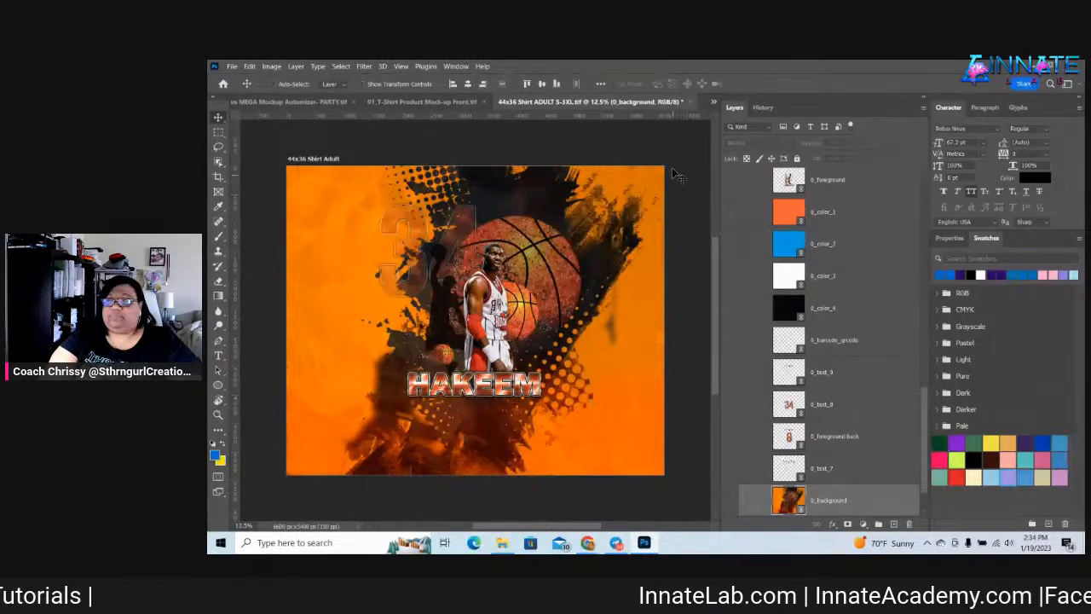
{"action": "left_click", "coordinate": [691, 102]}
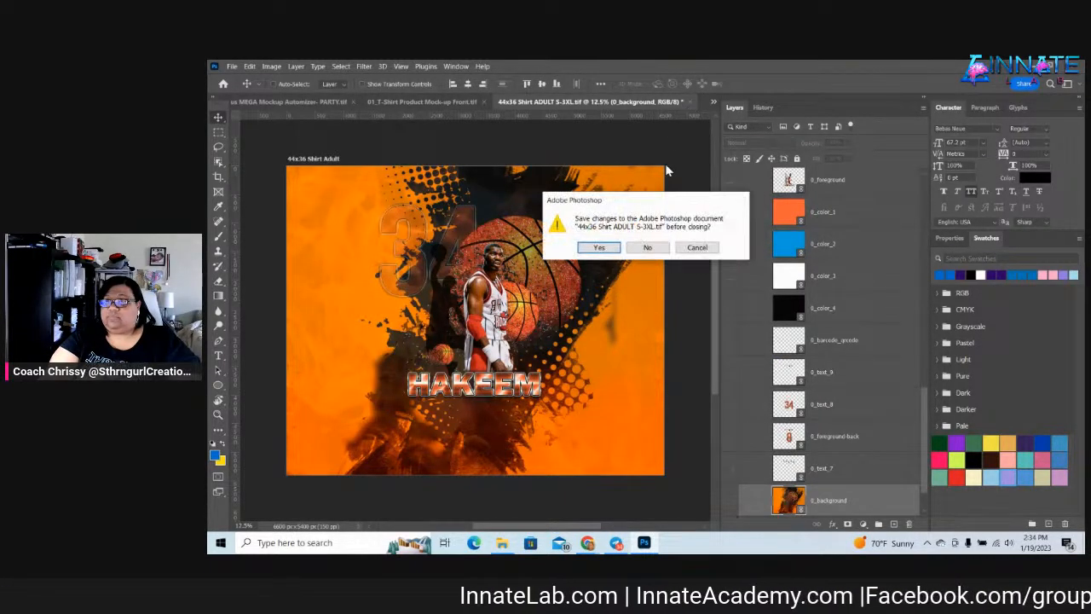
{"action": "left_click", "coordinate": [696, 249]}
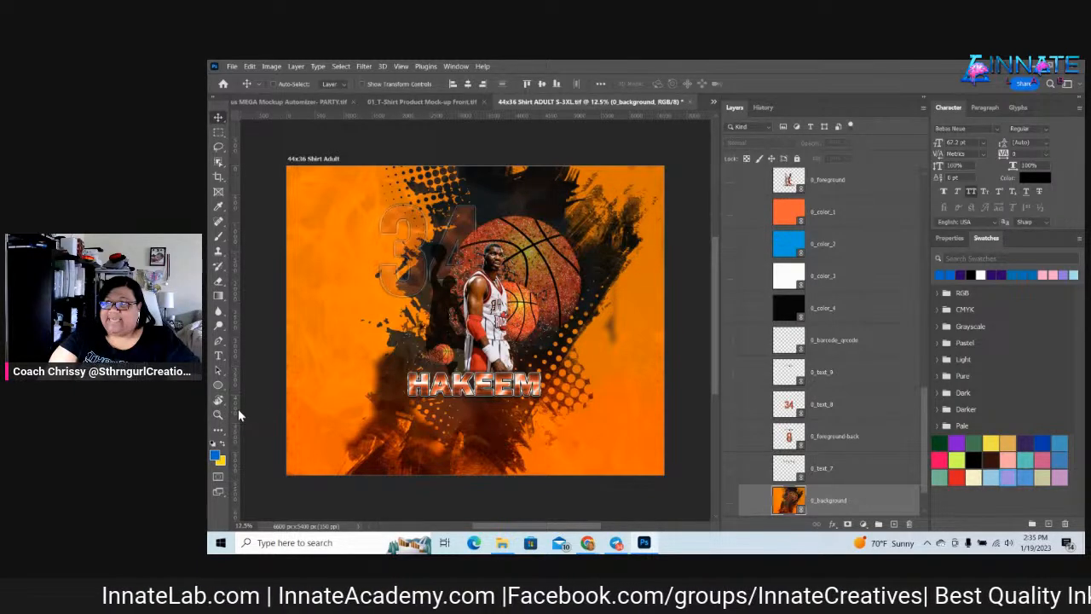
{"action": "left_click", "coordinate": [218, 456]}
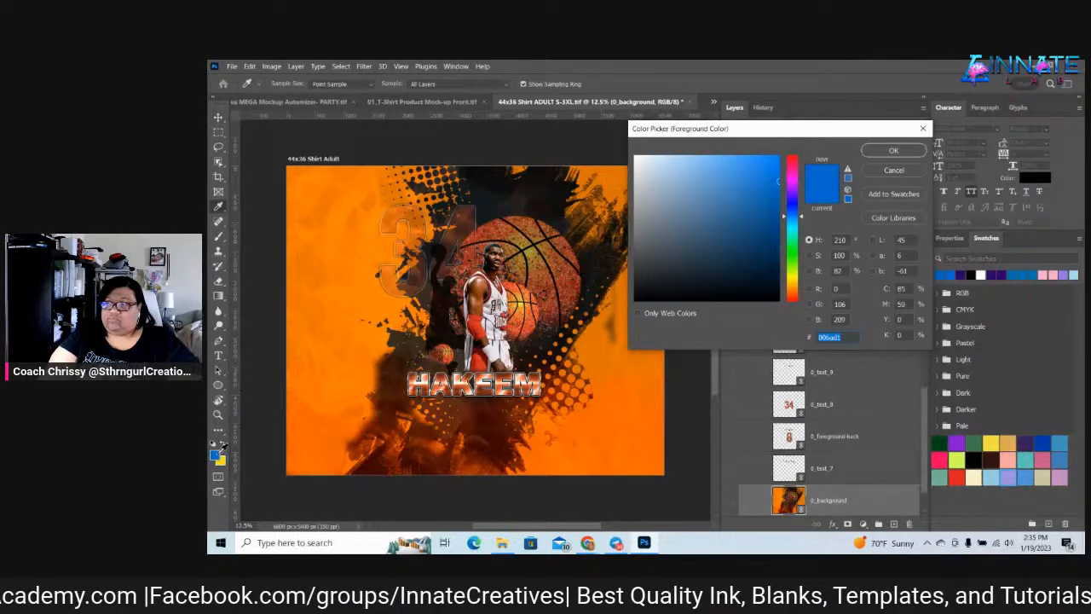
{"action": "left_click", "coordinate": [892, 170]}
Save and close the 44x36 shirt file and the front T-shirt mockup file to return to the PARTY automizer
{"action": "left_click", "coordinate": [691, 101]}
{"action": "left_click", "coordinate": [602, 247]}
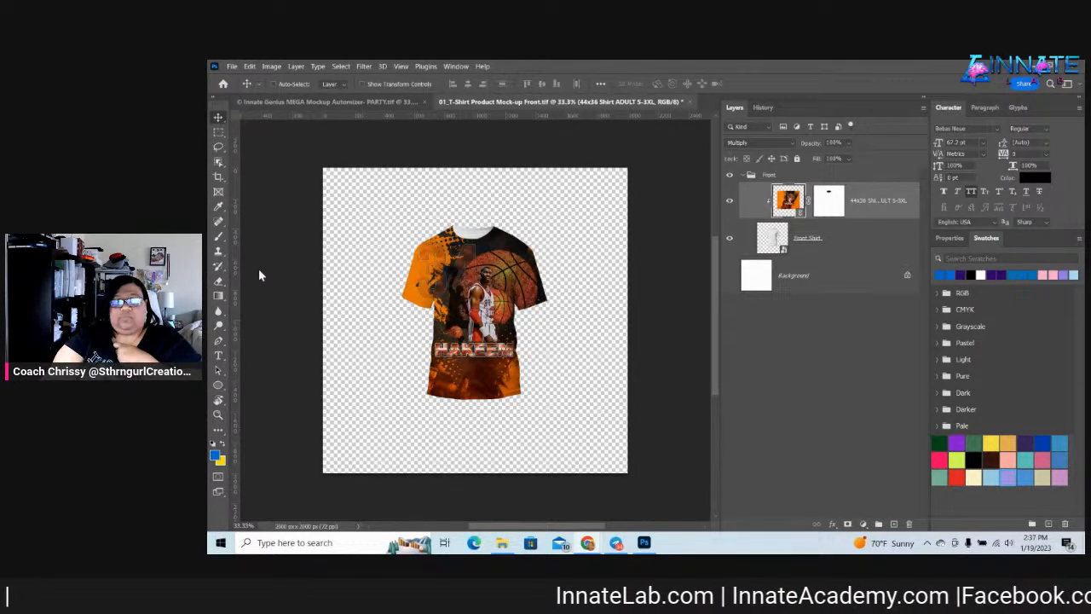
{"action": "left_click", "coordinate": [693, 101]}
{"action": "left_click", "coordinate": [602, 246]}
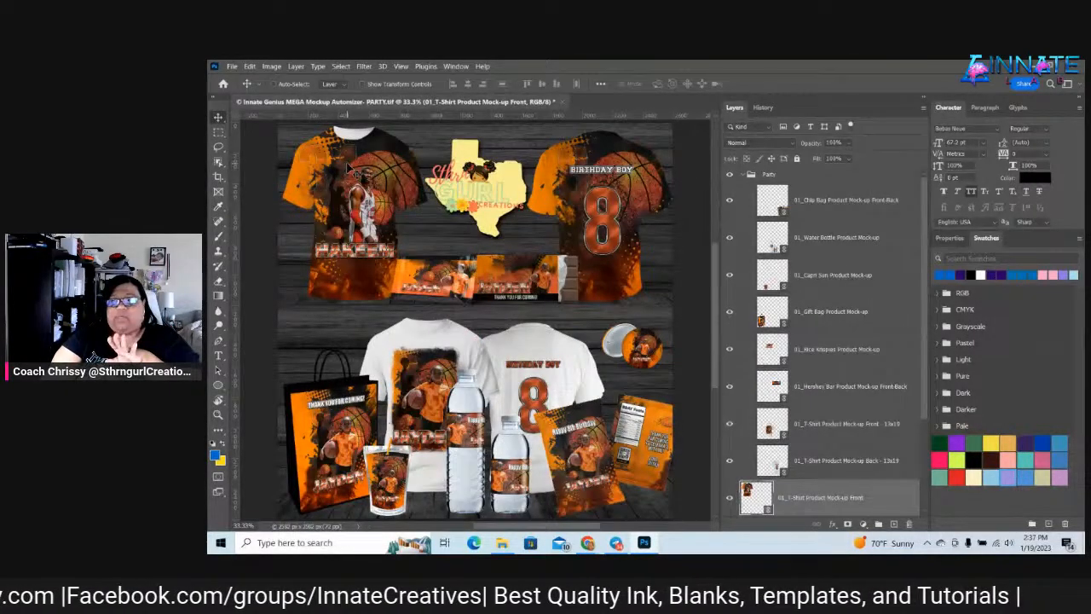
Select the Rice Krispies product mockup in the PARTY automizer and open its smart object
{"action": "right_click", "coordinate": [463, 287]}
{"action": "left_click", "coordinate": [493, 294]}
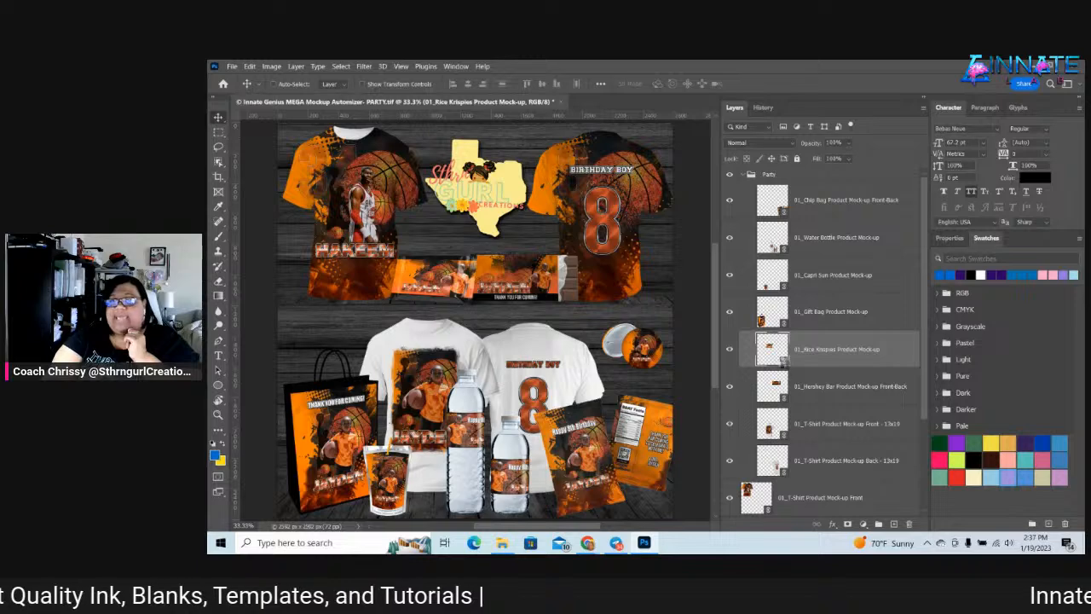
{"action": "double_click", "coordinate": [783, 361]}
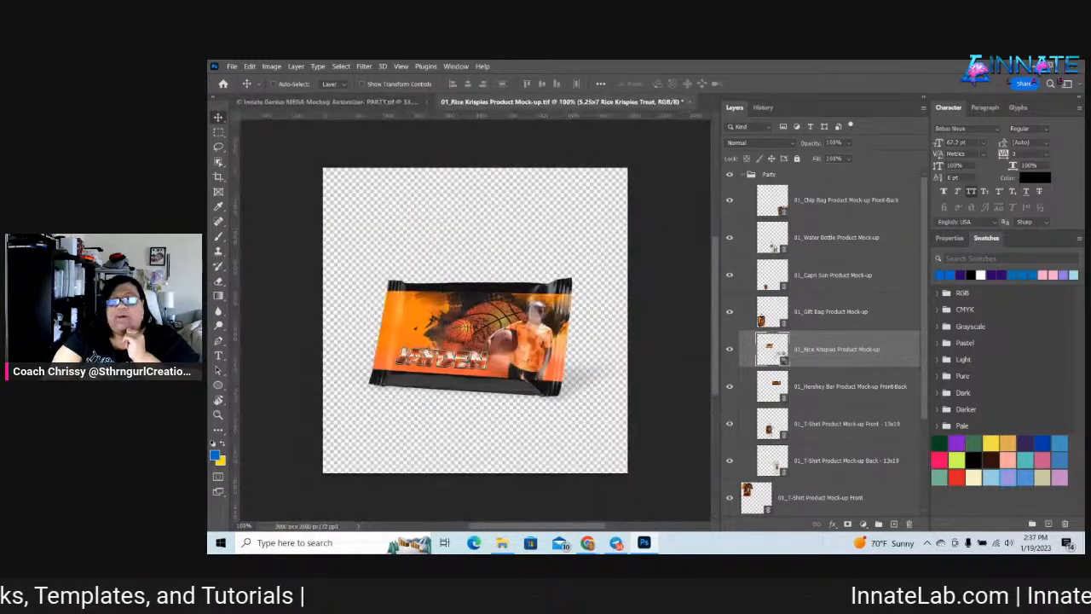
Update all modified content in the Rice Krispies mockup file and in its nested 5.25x7 Rice Krispies Treat artwork
{"action": "right_click", "coordinate": [778, 202]}
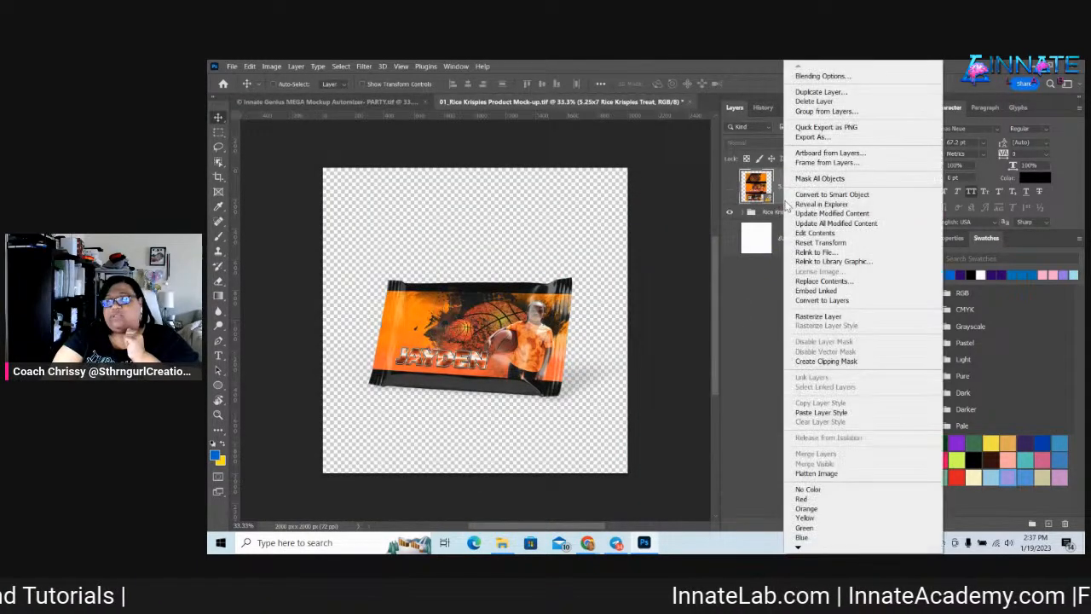
{"action": "left_click", "coordinate": [803, 219]}
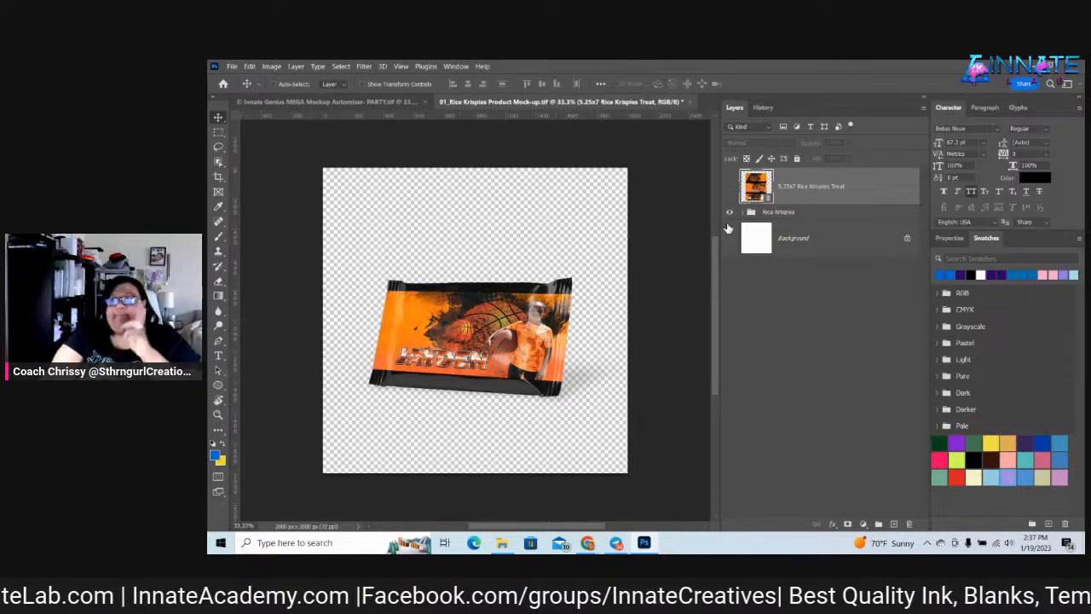
{"action": "double_click", "coordinate": [771, 196]}
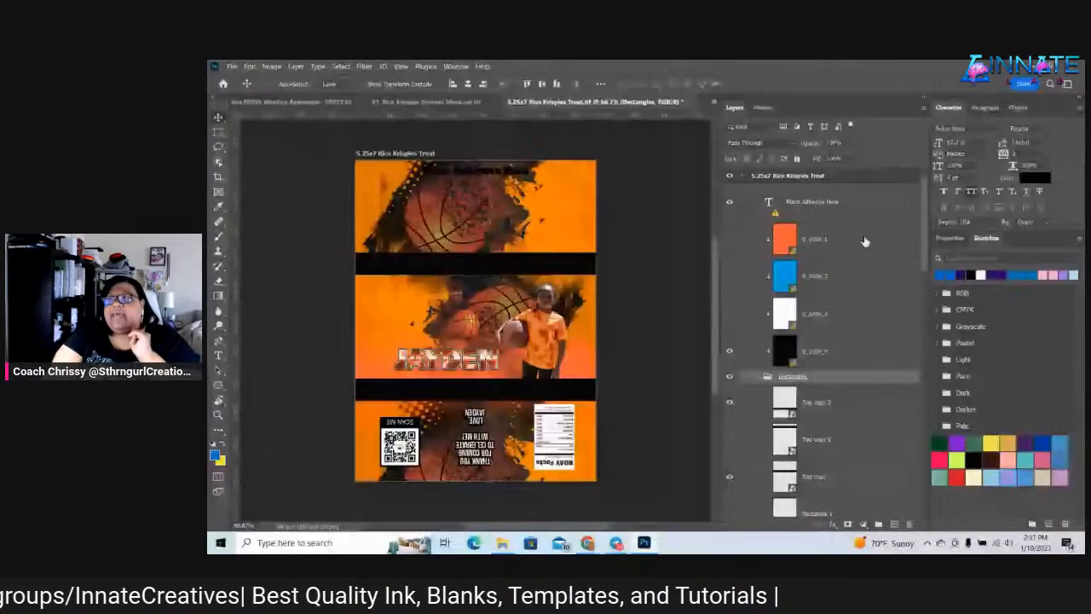
{"action": "right_click", "coordinate": [865, 241]}
{"action": "left_click", "coordinate": [889, 223]}
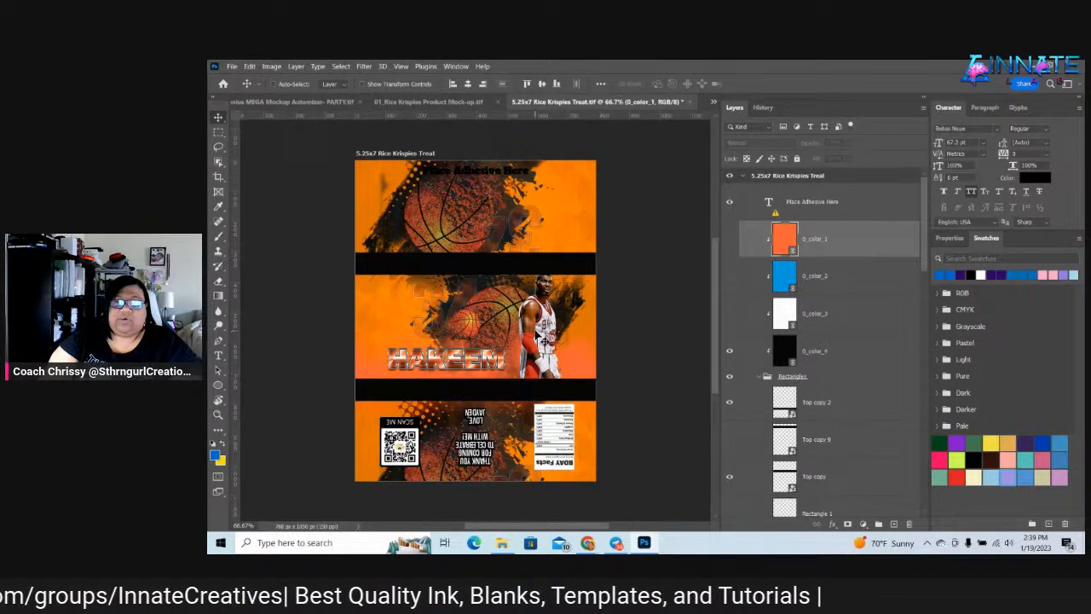
Scale the 0_photo_1 player photo down slightly so the head sits inside the wrapper's middle panel
{"action": "right_click", "coordinate": [537, 332]}
{"action": "left_click", "coordinate": [567, 345]}
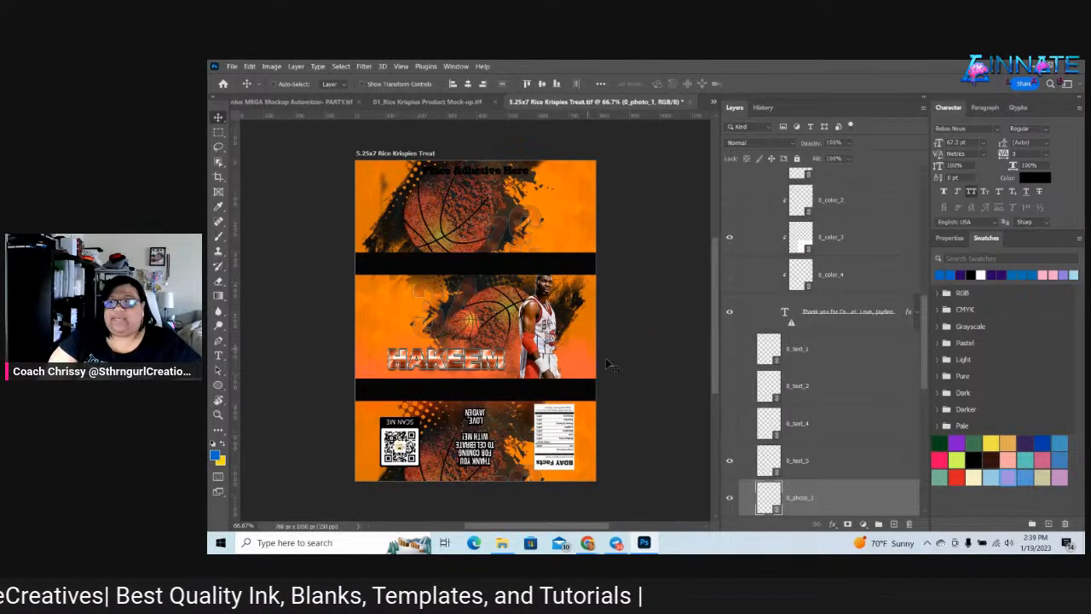
{"action": "key", "text": "ctrl+t"}
{"action": "left_click_drag", "start_coordinate": [537, 260], "coordinate": [537, 266]}
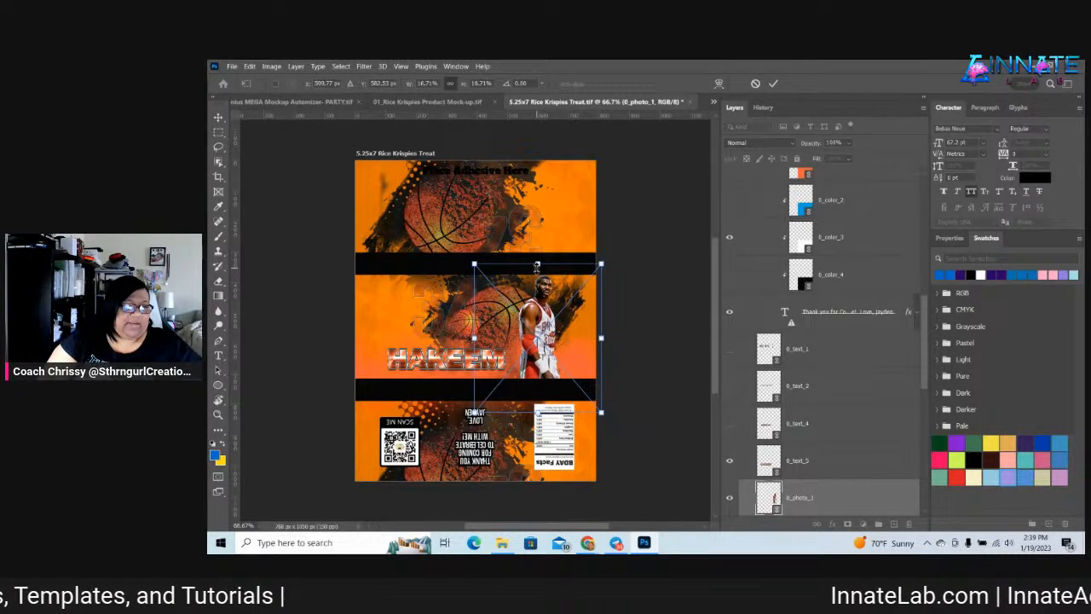
{"action": "key", "text": "Return"}
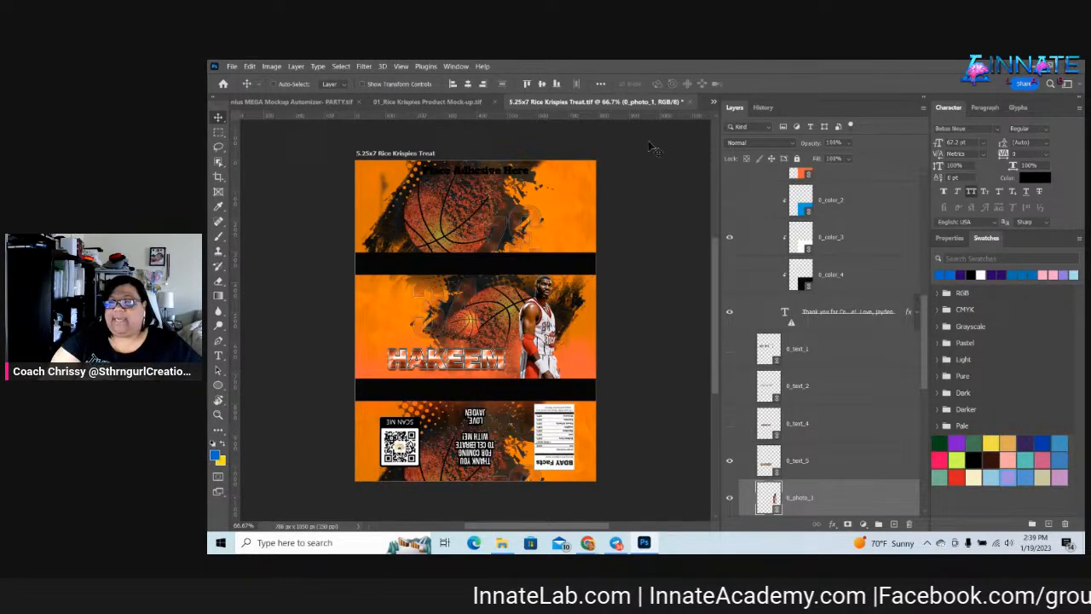
Replace the sender's name in the wrapper's thank-you message with the player's first name shown on the front panel
{"action": "right_click", "coordinate": [491, 418]}
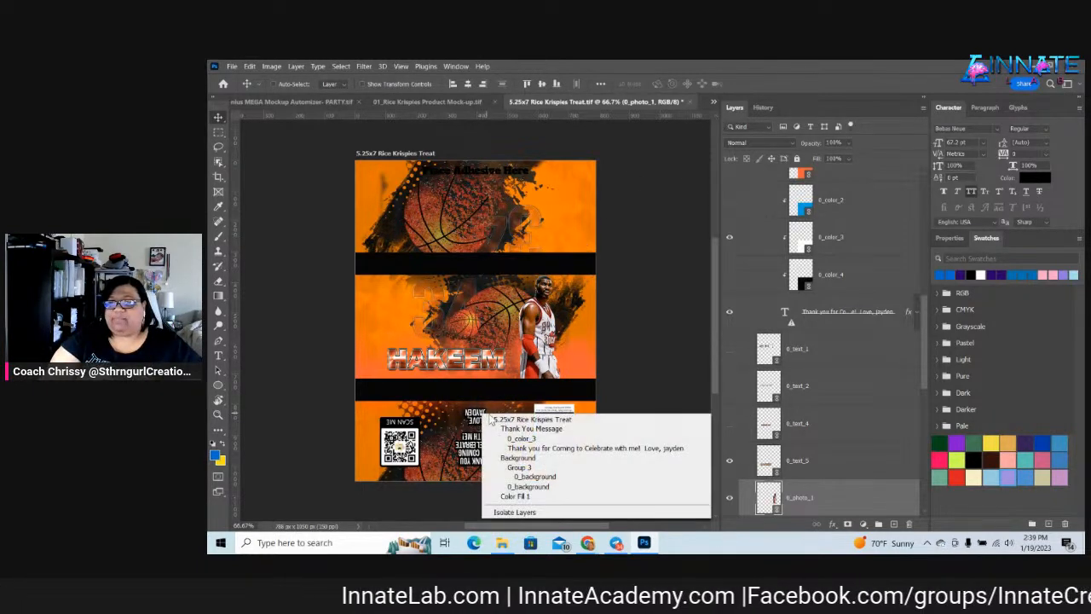
{"action": "left_click", "coordinate": [541, 447]}
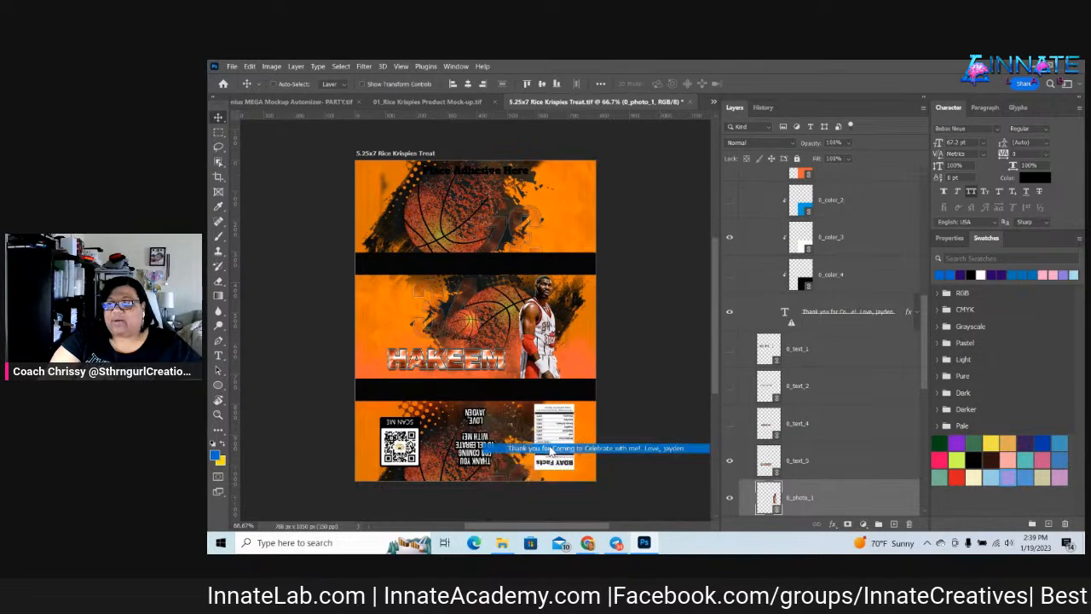
{"action": "double_click", "coordinate": [785, 312]}
{"action": "left_click_drag", "start_coordinate": [485, 413], "coordinate": [464, 413]}
{"action": "type", "text": "HAKEEM"}
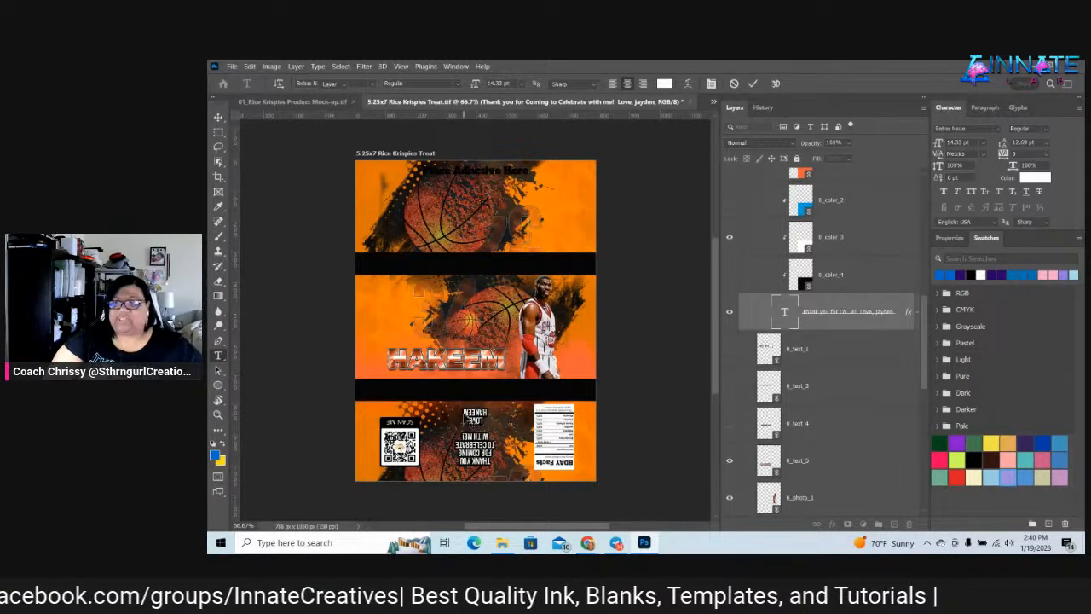
{"action": "key", "text": "ctrl+Return"}
{"action": "key", "text": "v"}
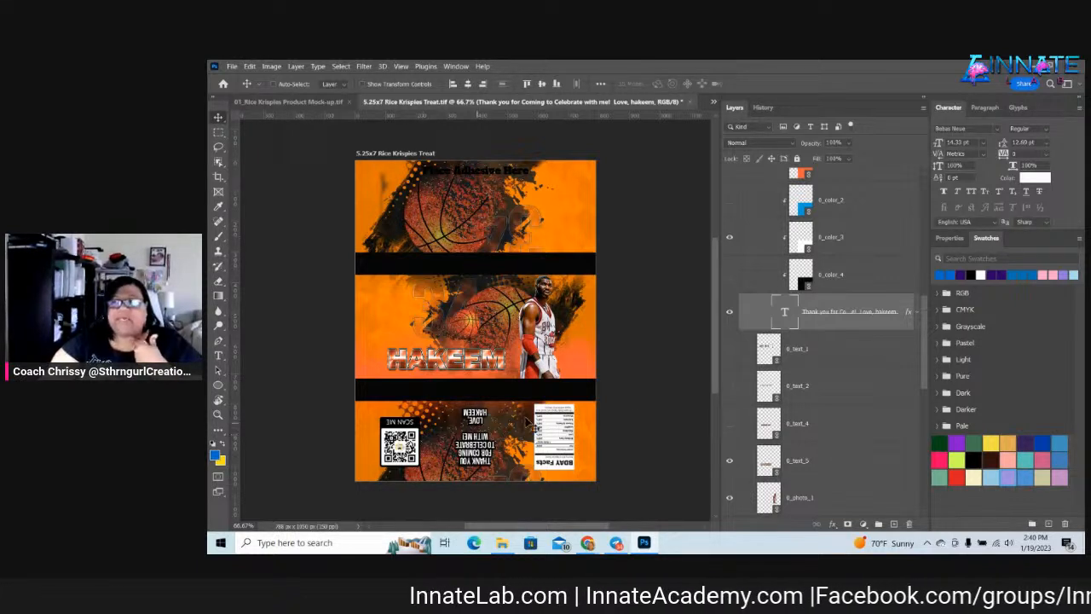
{"action": "left_click", "coordinate": [232, 67]}
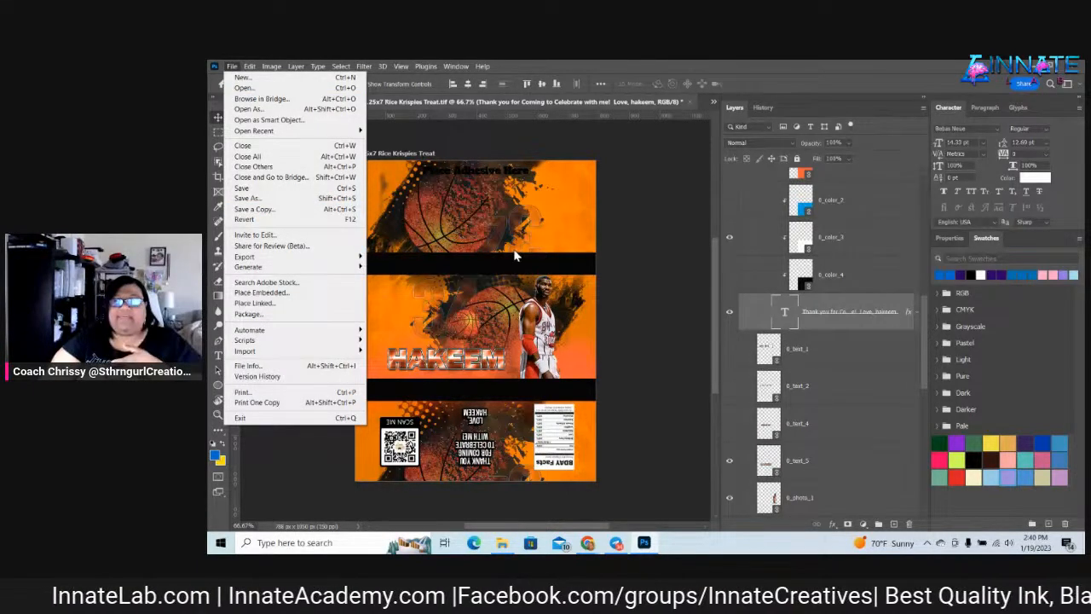
{"action": "left_click", "coordinate": [626, 258]}
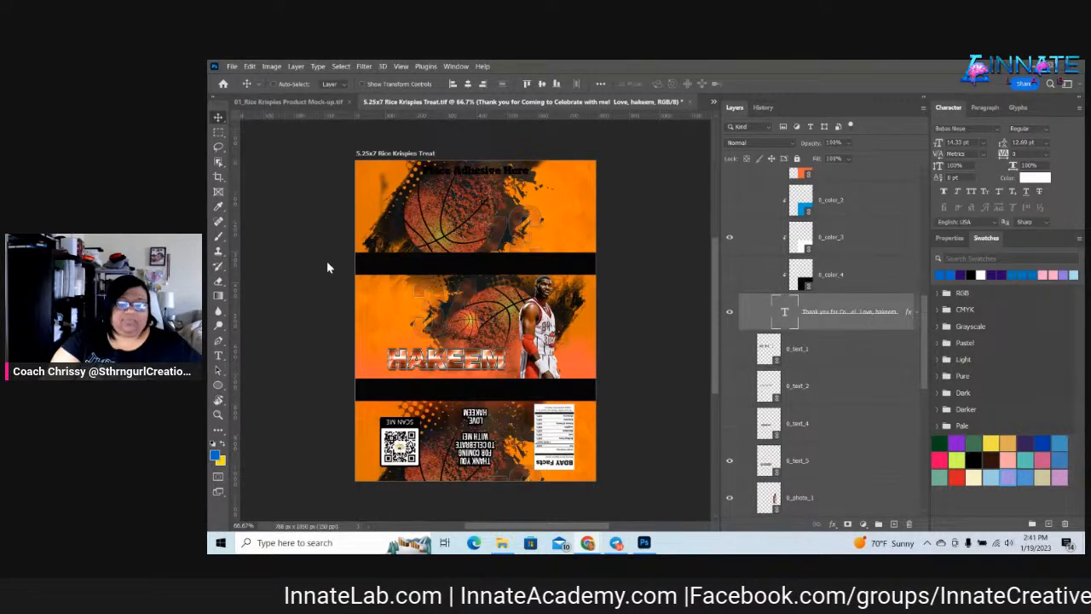
Save and close the 5.25x7 Rice Krispies Treat artwork and the Rice Krispies mockup file to return to the PARTY automizer
{"action": "left_click", "coordinate": [689, 99]}
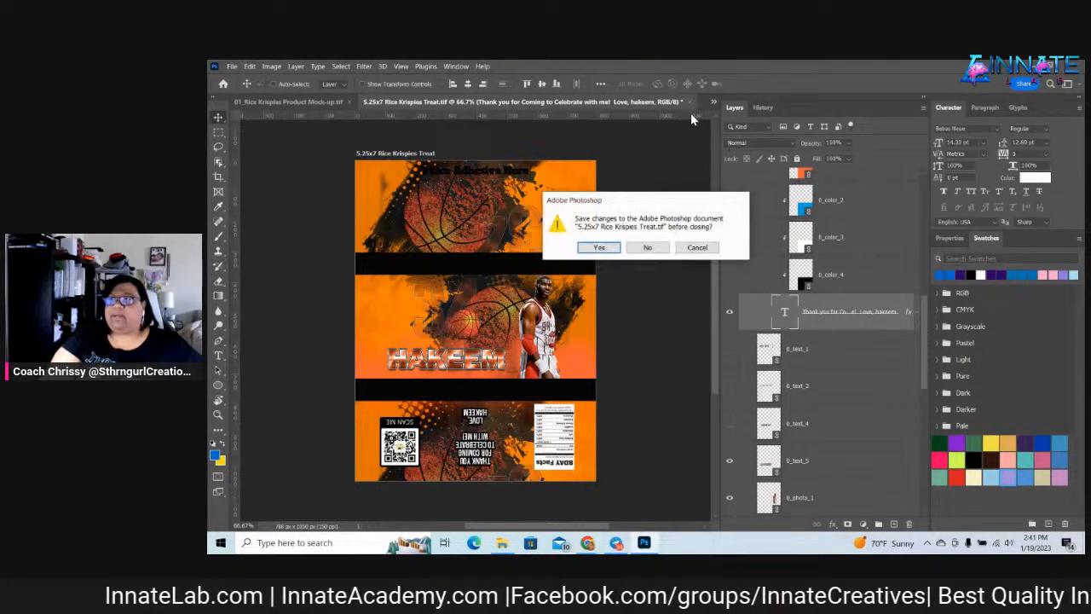
{"action": "left_click", "coordinate": [611, 258]}
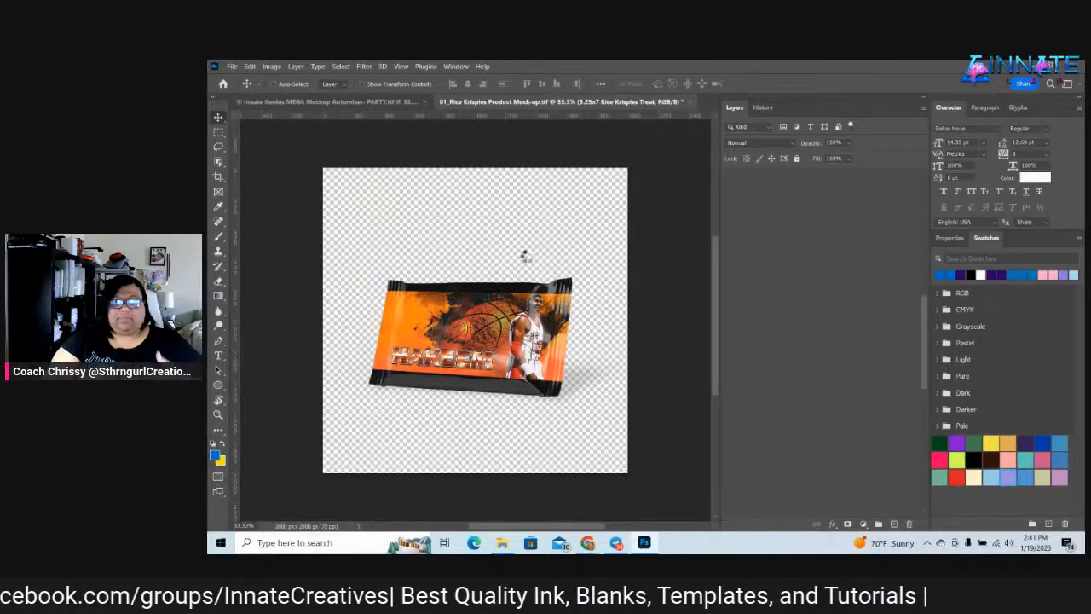
{"action": "left_click", "coordinate": [687, 101]}
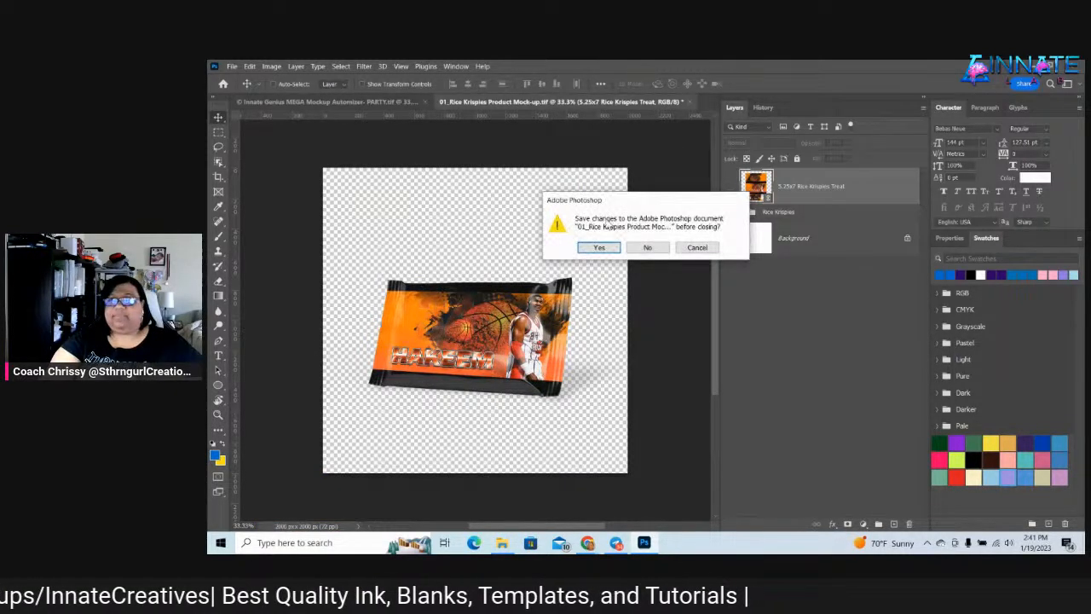
{"action": "left_click", "coordinate": [597, 247]}
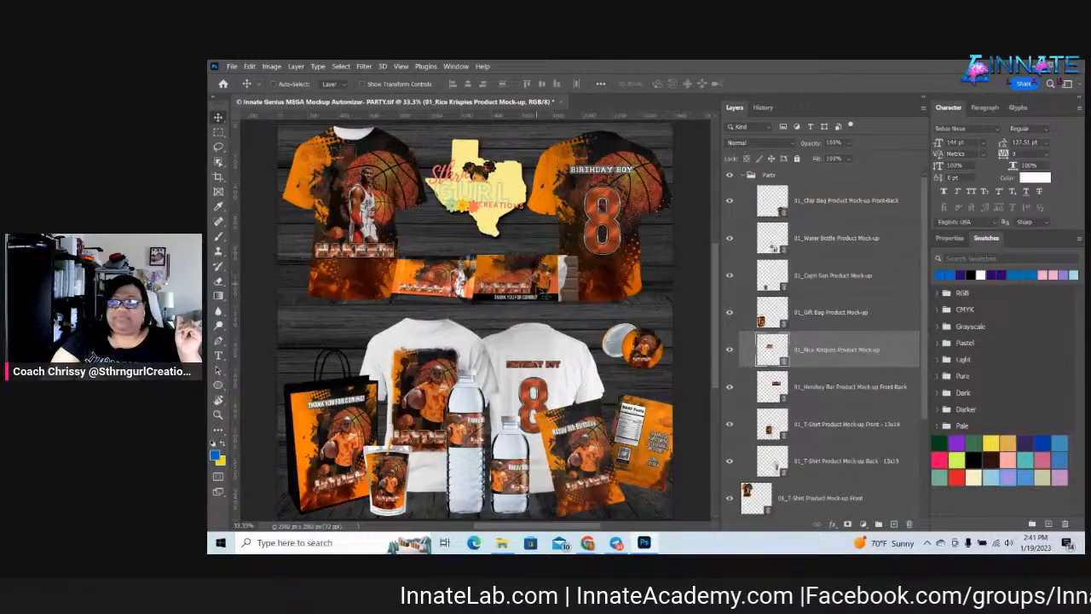
Select the Hershey Bar front-back product mockup in the PARTY automizer and open its smart object
{"action": "right_click", "coordinate": [535, 281]}
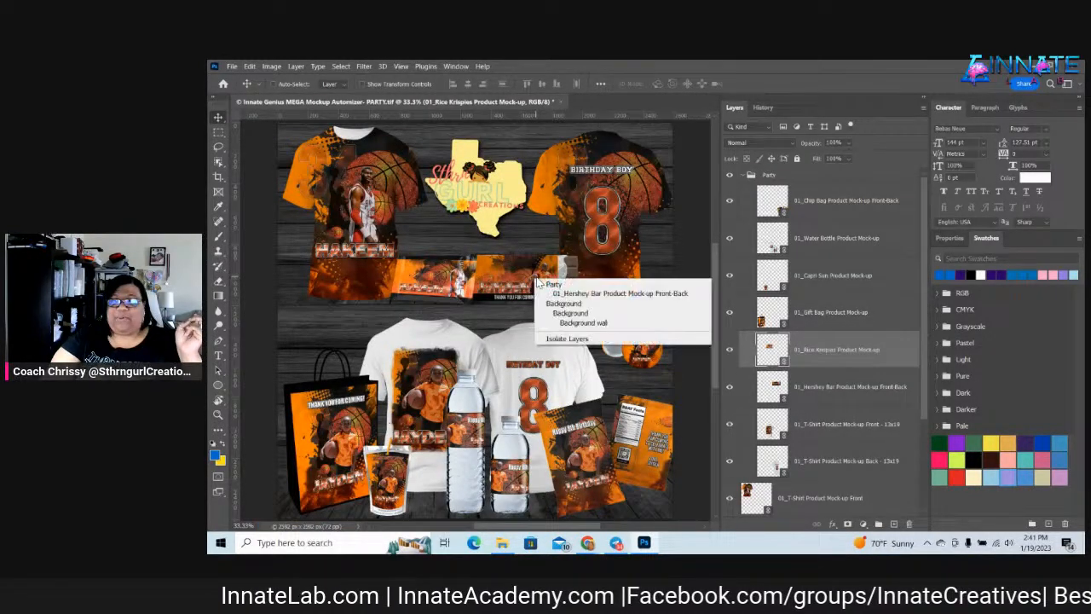
{"action": "left_click", "coordinate": [578, 304]}
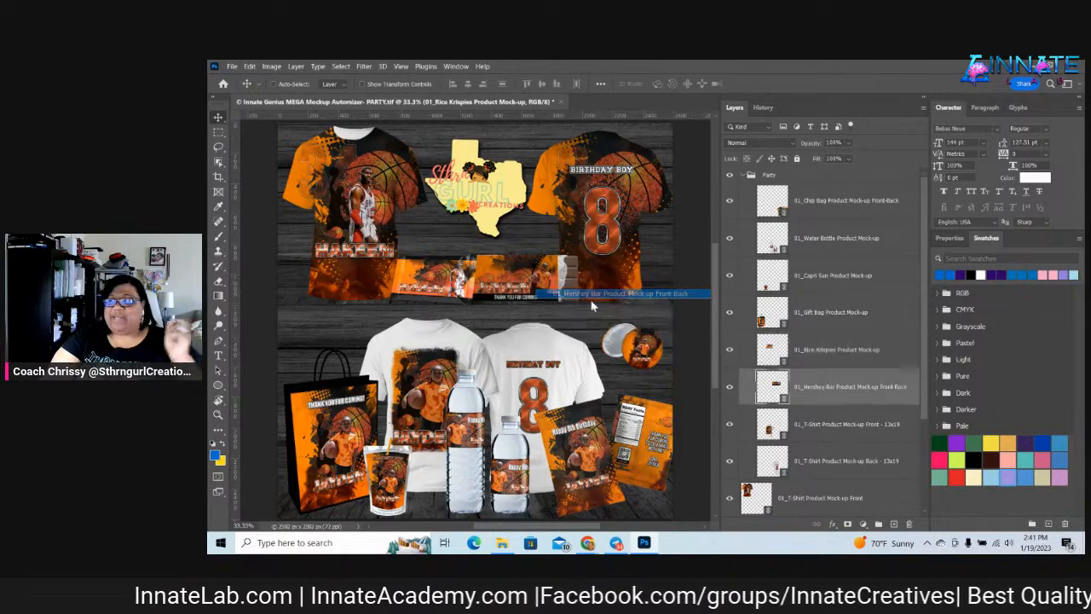
{"action": "double_click", "coordinate": [786, 397]}
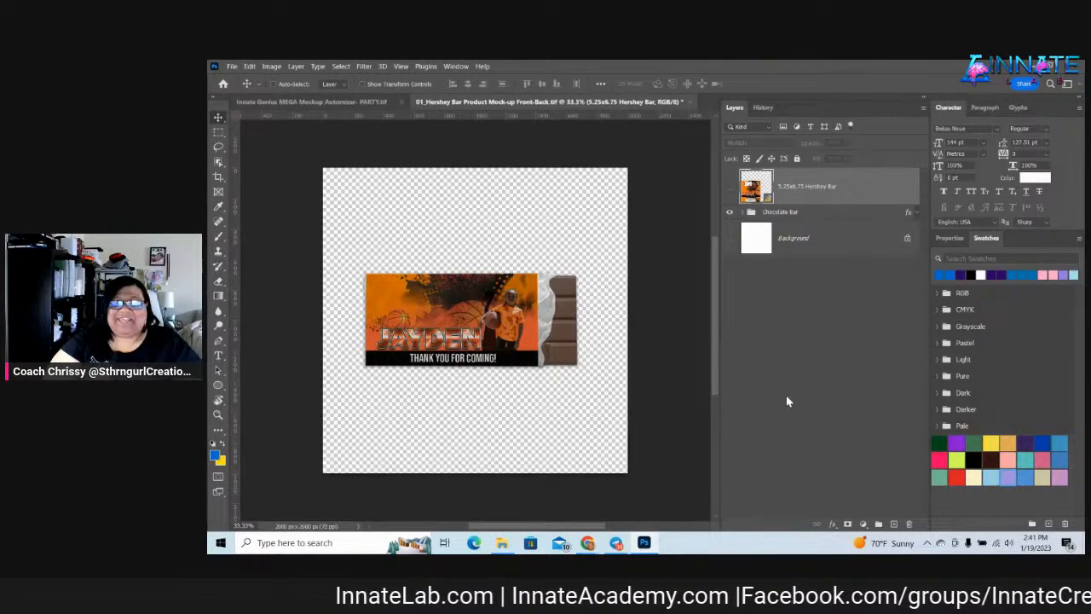
Update all modified content in the Hershey Bar mockup file and in its nested 5.25x6.75 Hershey Bar artwork
{"action": "right_click", "coordinate": [780, 197]}
{"action": "left_click", "coordinate": [818, 223]}
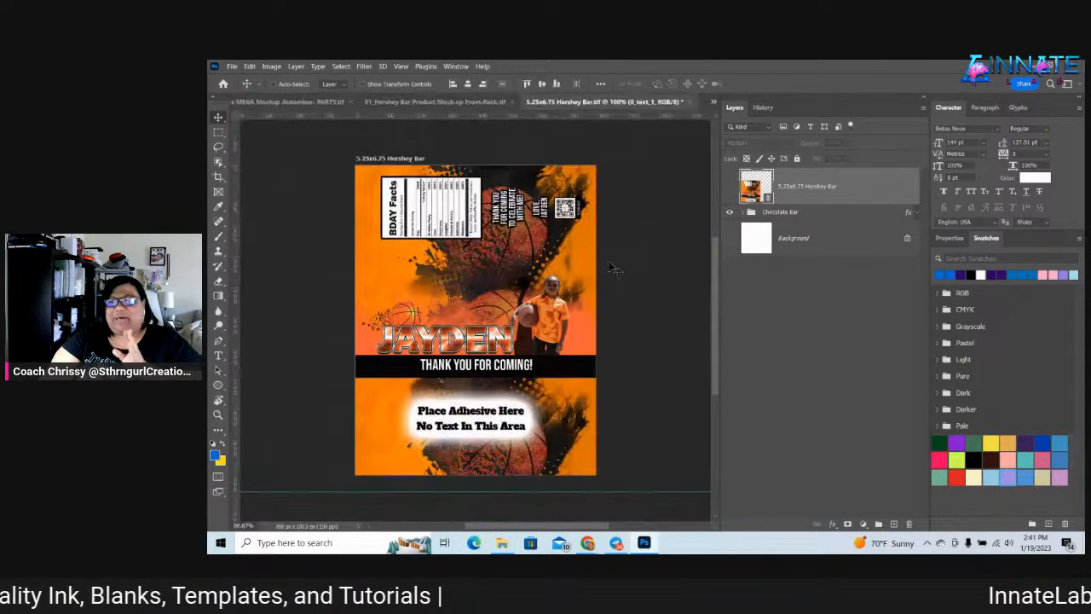
{"action": "right_click", "coordinate": [857, 274]}
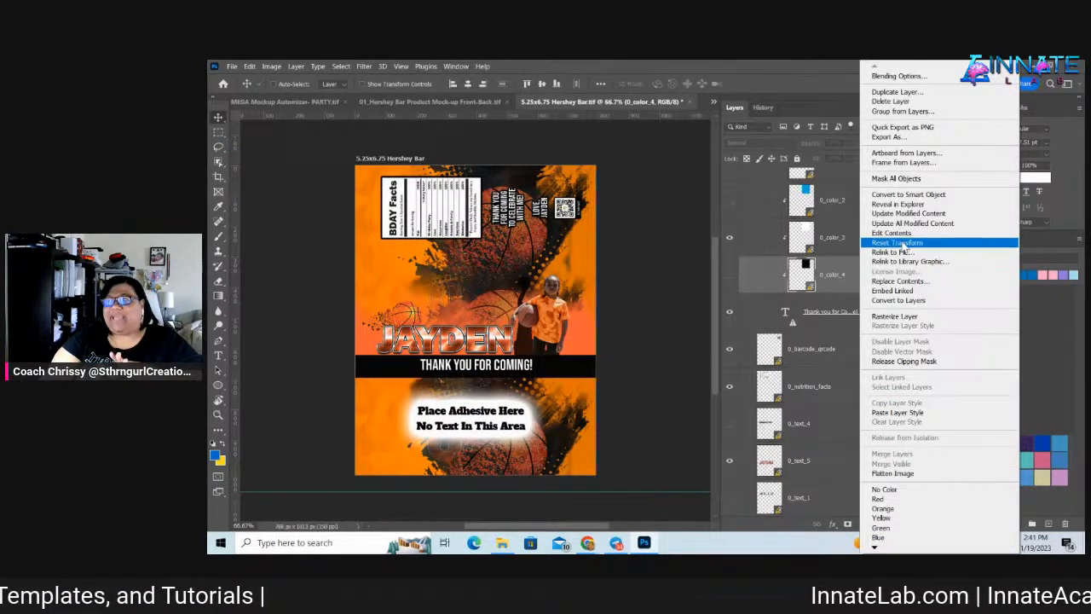
{"action": "left_click", "coordinate": [904, 244]}
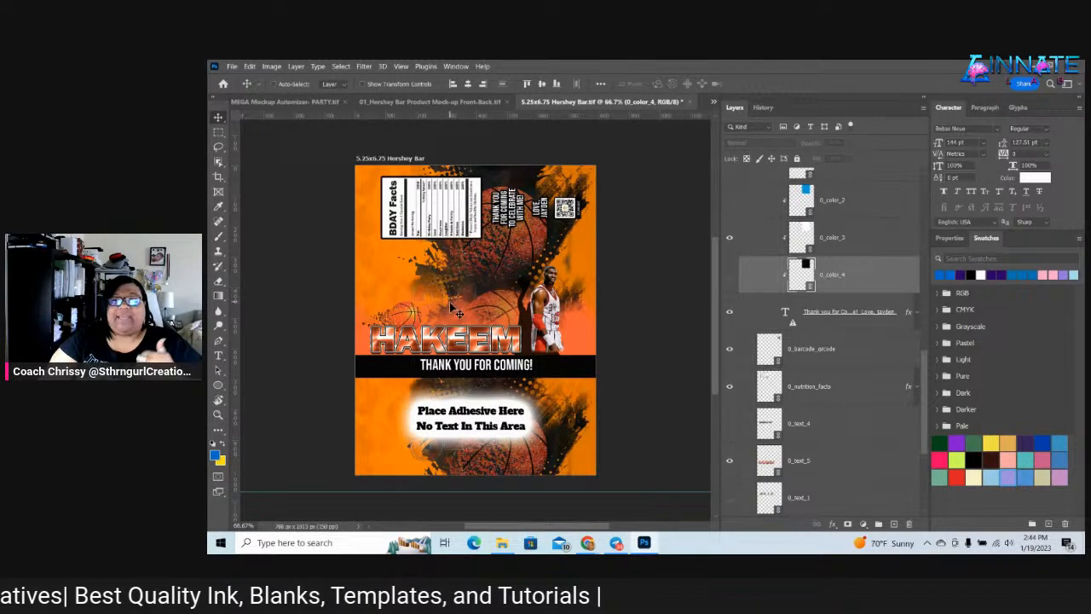
Replace the sender's name in the Hershey Bar's thank-you message with the player's first name
{"action": "right_click", "coordinate": [545, 219]}
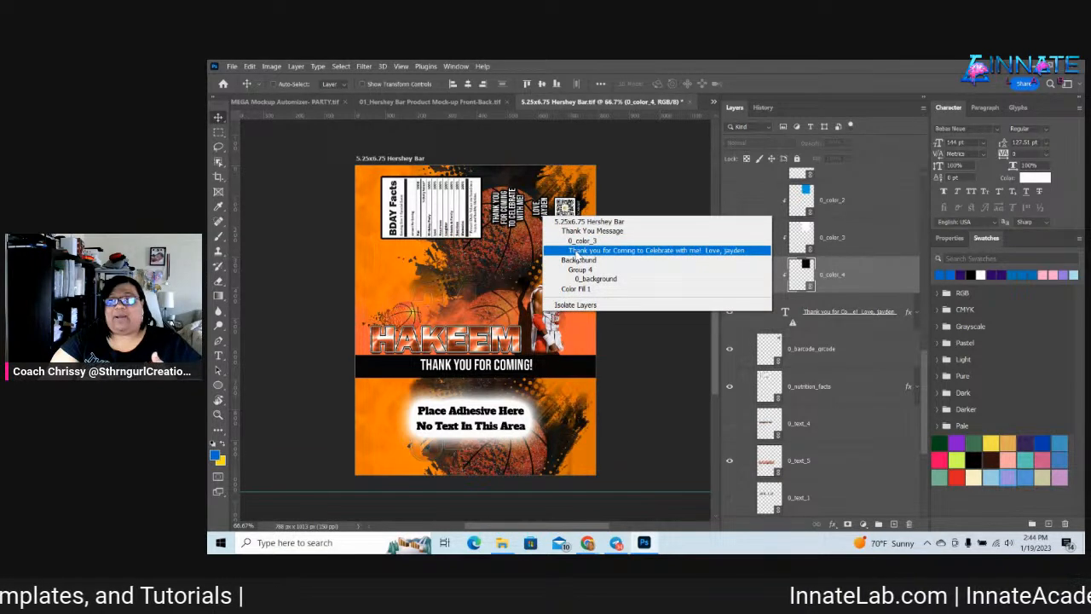
{"action": "left_click", "coordinate": [574, 250]}
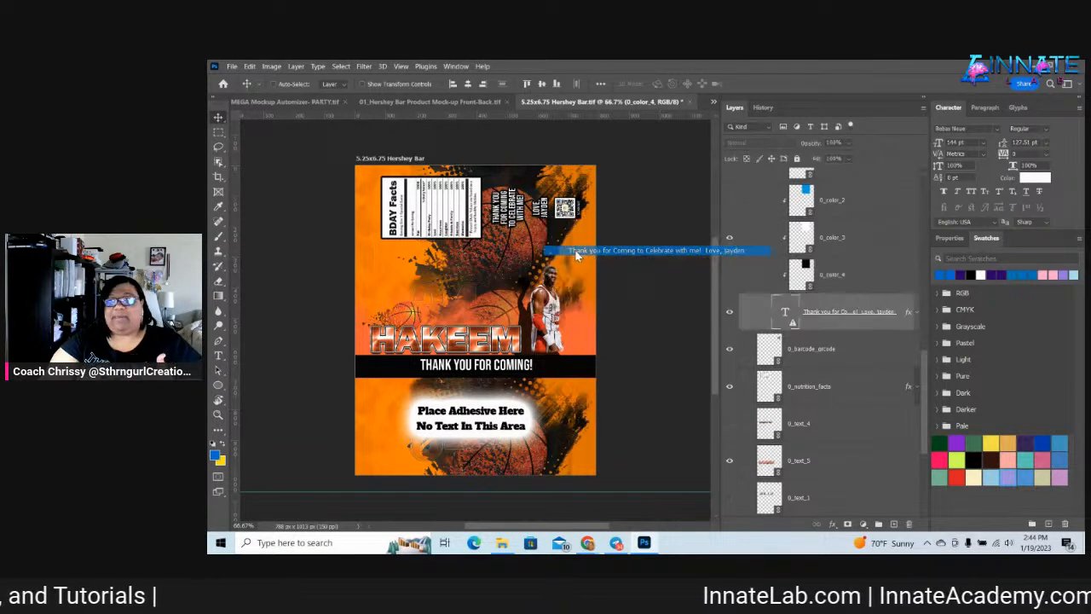
{"action": "double_click", "coordinate": [785, 312]}
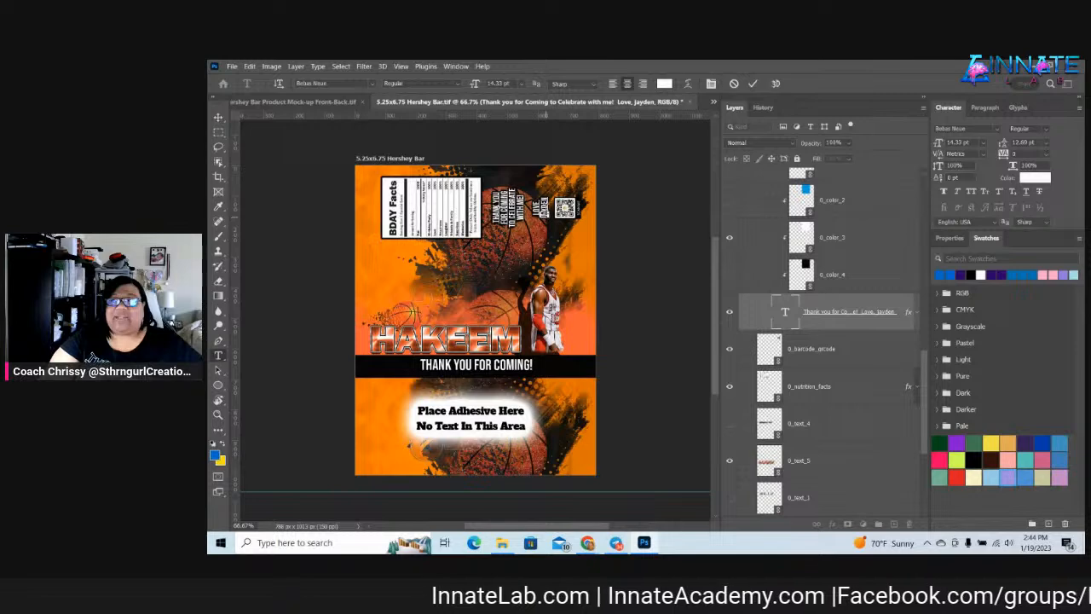
{"action": "type", "text": "Hakeem"}
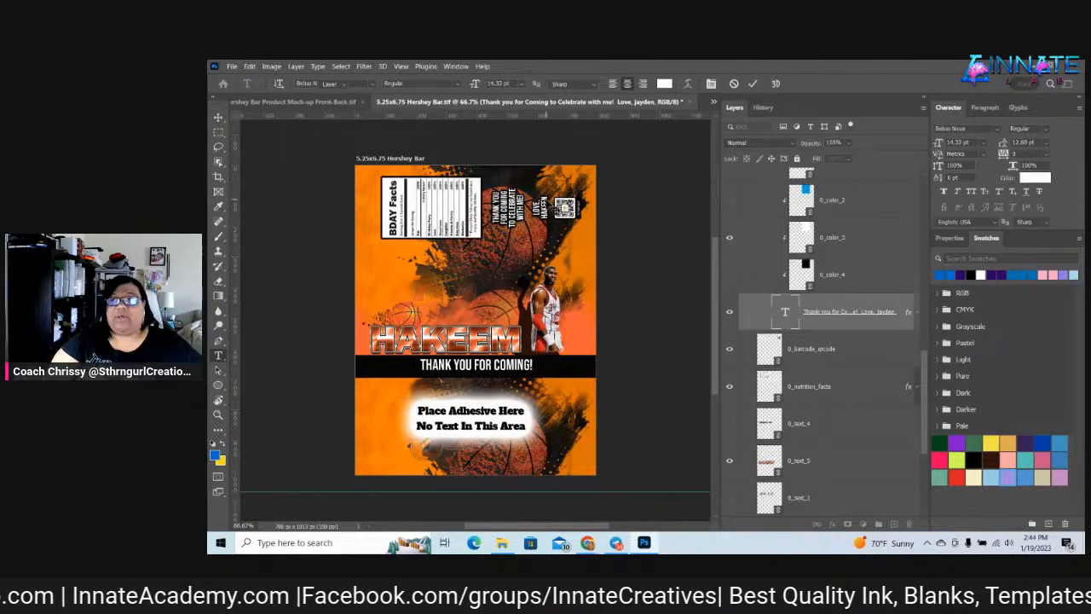
{"action": "left_click", "coordinate": [219, 118]}
Correct the last letter of the sender's name in the Hershey Bar's thank-you message to M
{"action": "right_click", "coordinate": [546, 201]}
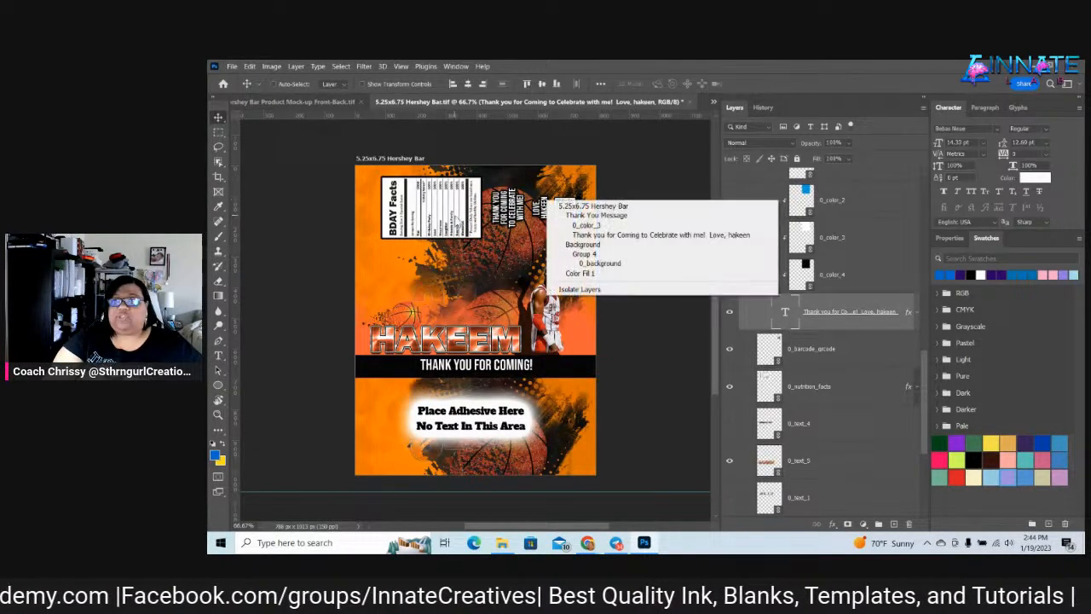
{"action": "right_click", "coordinate": [548, 210]}
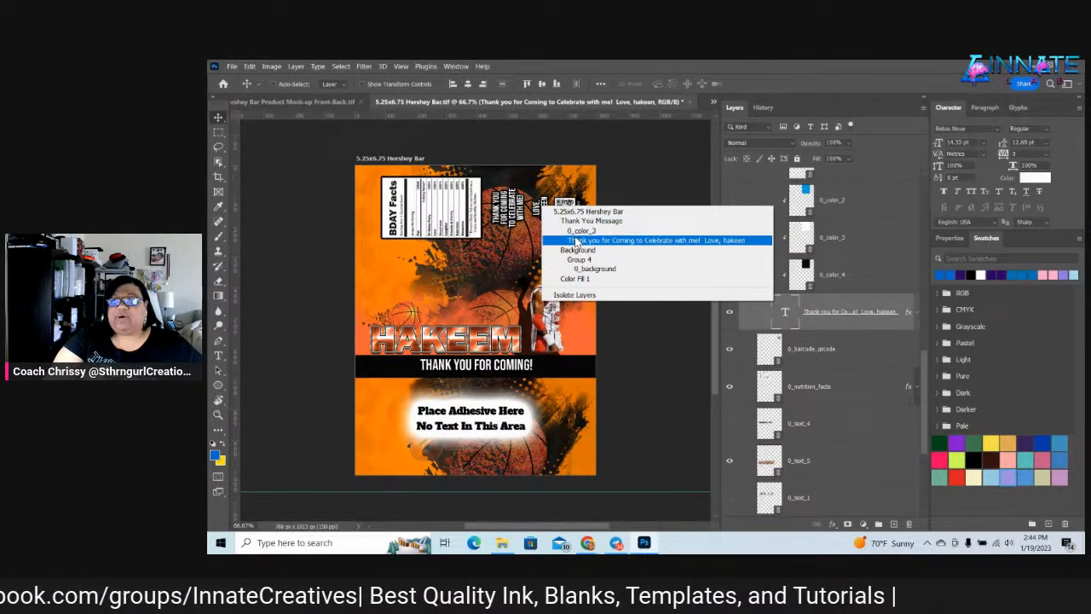
{"action": "left_click", "coordinate": [648, 240]}
{"action": "double_click", "coordinate": [785, 312]}
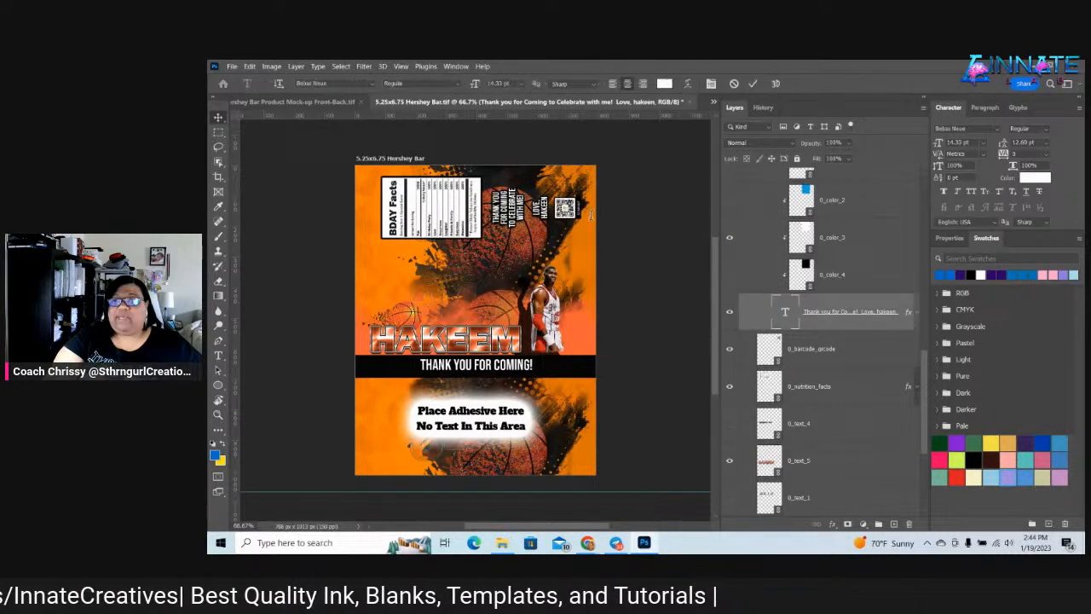
{"action": "left_click", "coordinate": [548, 197]}
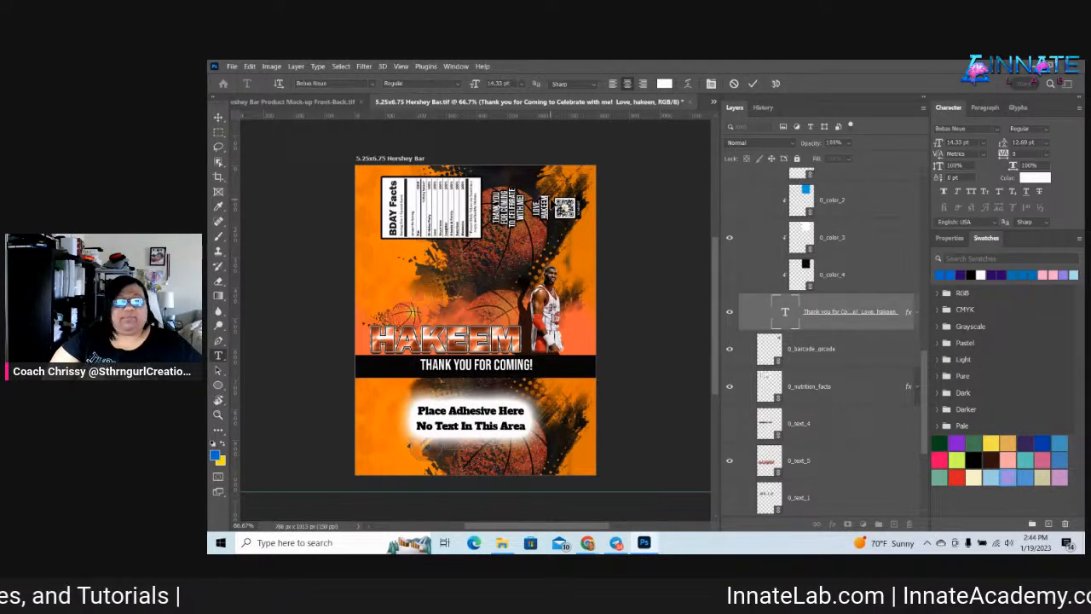
{"action": "left_click", "coordinate": [218, 117]}
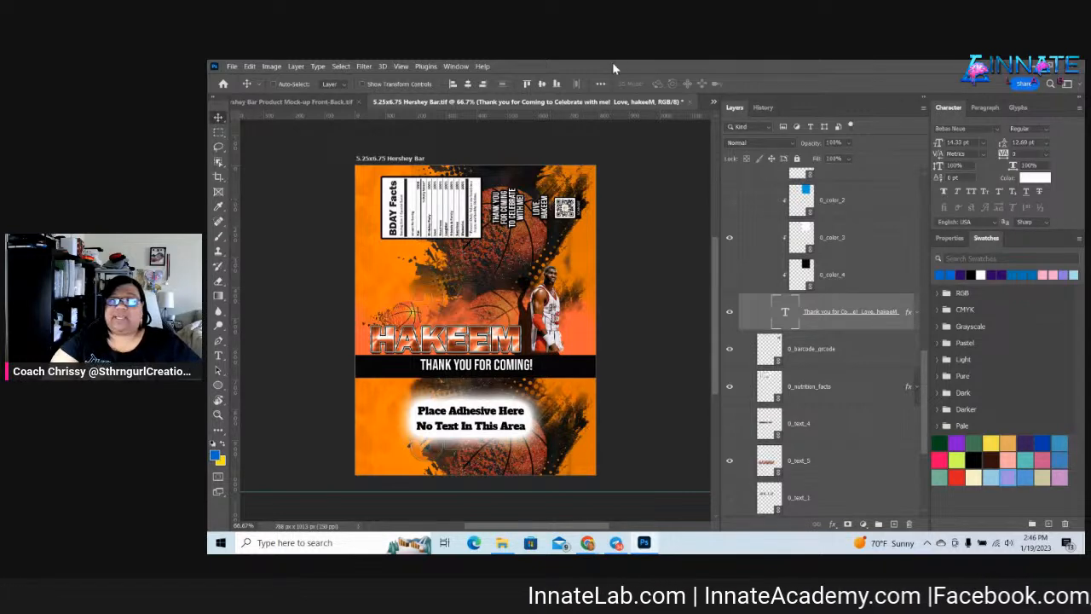
Save and close the 5.25x6.75 Hershey Bar artwork and the Hershey Bar mockup file to return to the PARTY automizer
{"action": "left_click", "coordinate": [690, 103]}
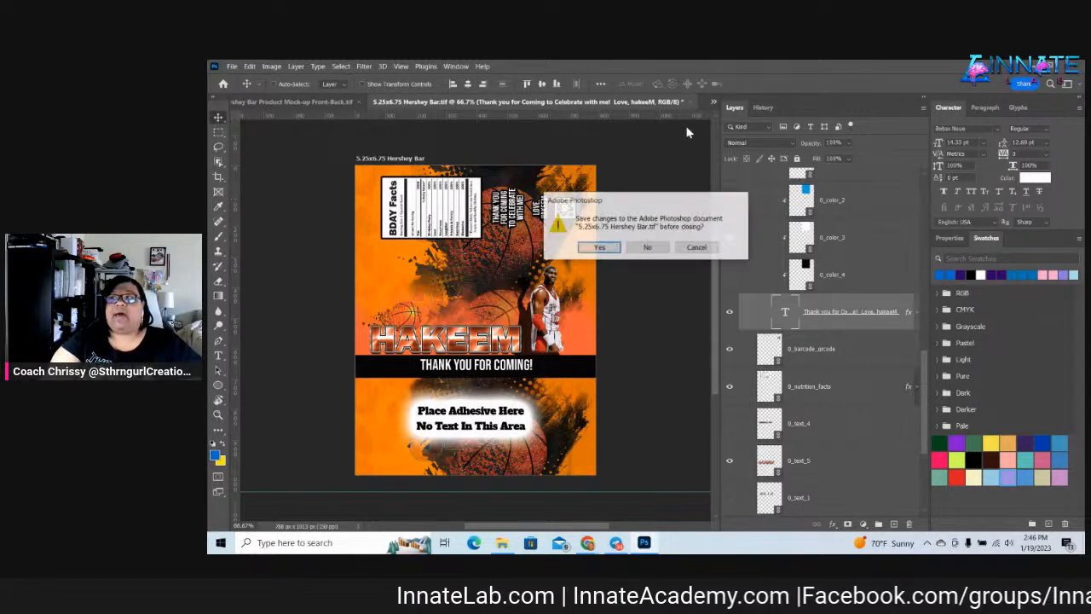
{"action": "left_click", "coordinate": [600, 248]}
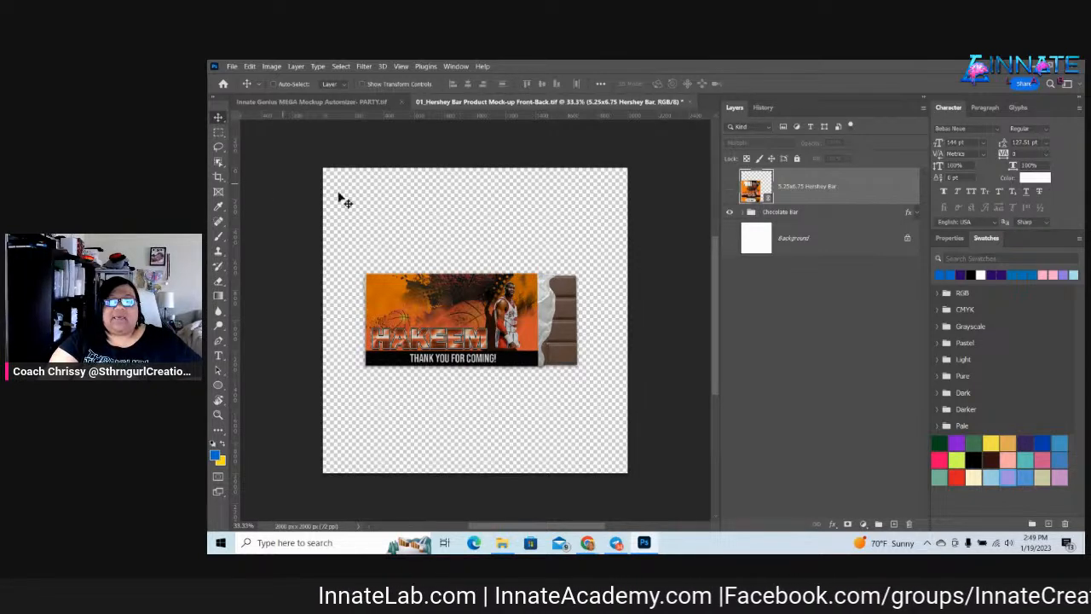
{"action": "left_click", "coordinate": [690, 102]}
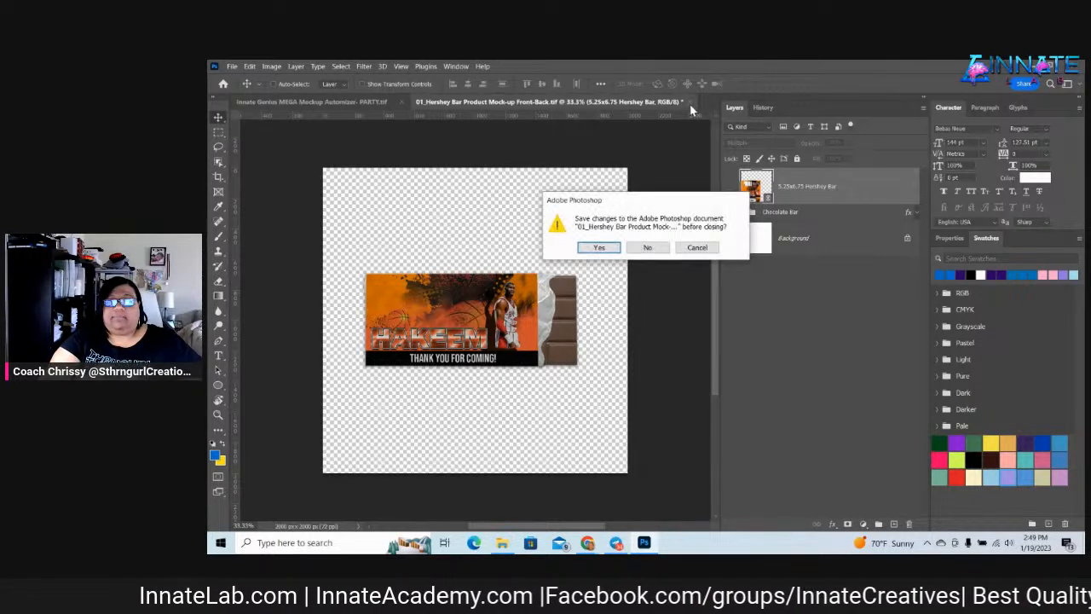
{"action": "left_click", "coordinate": [607, 247]}
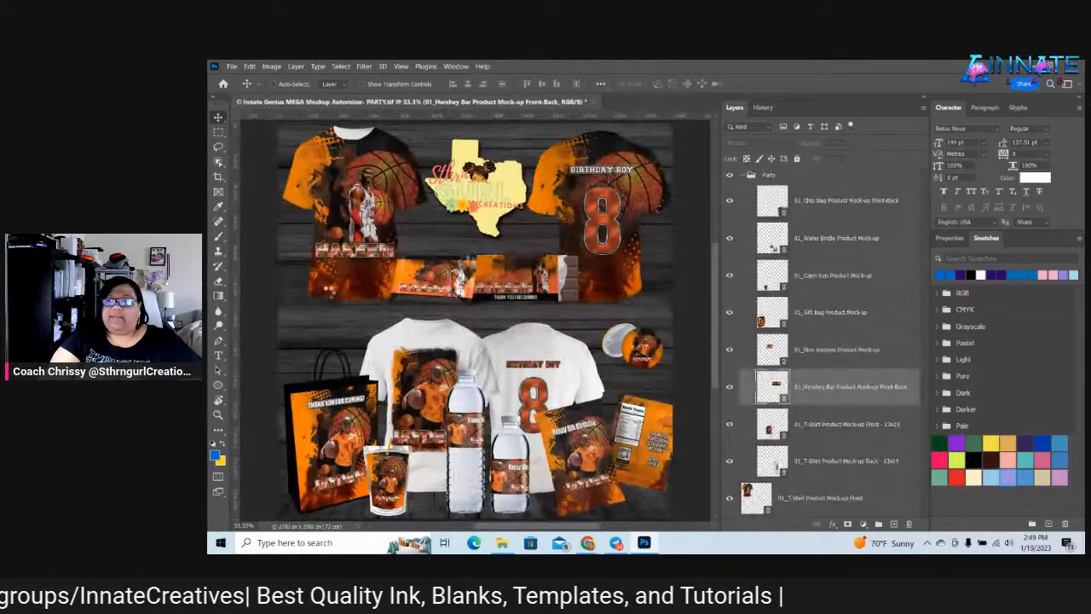
Open the T-Shirt Product Mock-up Front - 13x19 smart object and update all of its modified content
{"action": "left_click", "coordinate": [785, 434]}
{"action": "double_click", "coordinate": [775, 429]}
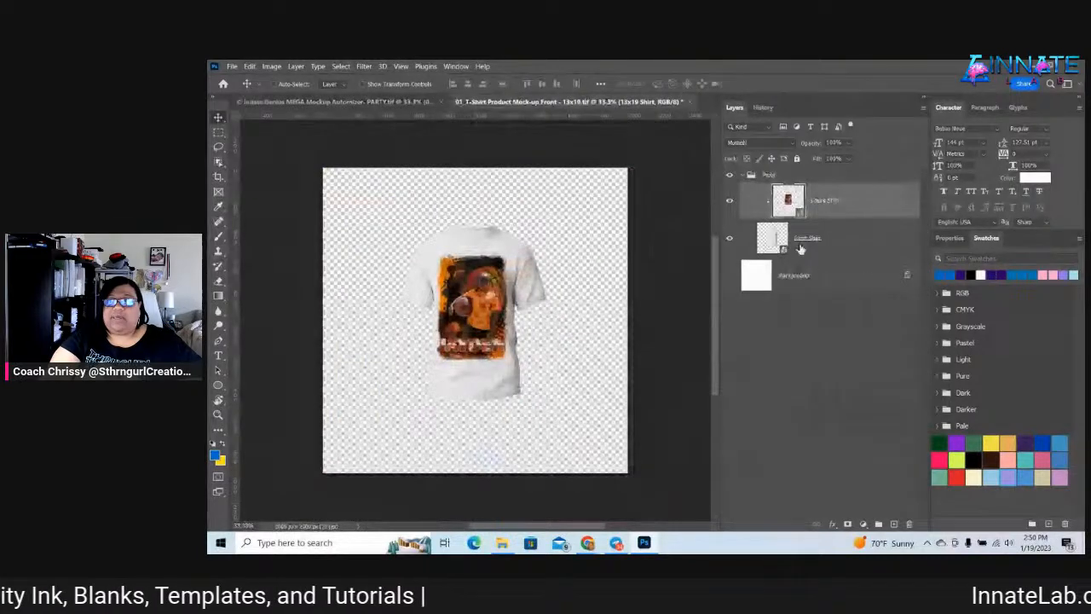
{"action": "right_click", "coordinate": [822, 205]}
{"action": "left_click", "coordinate": [861, 223]}
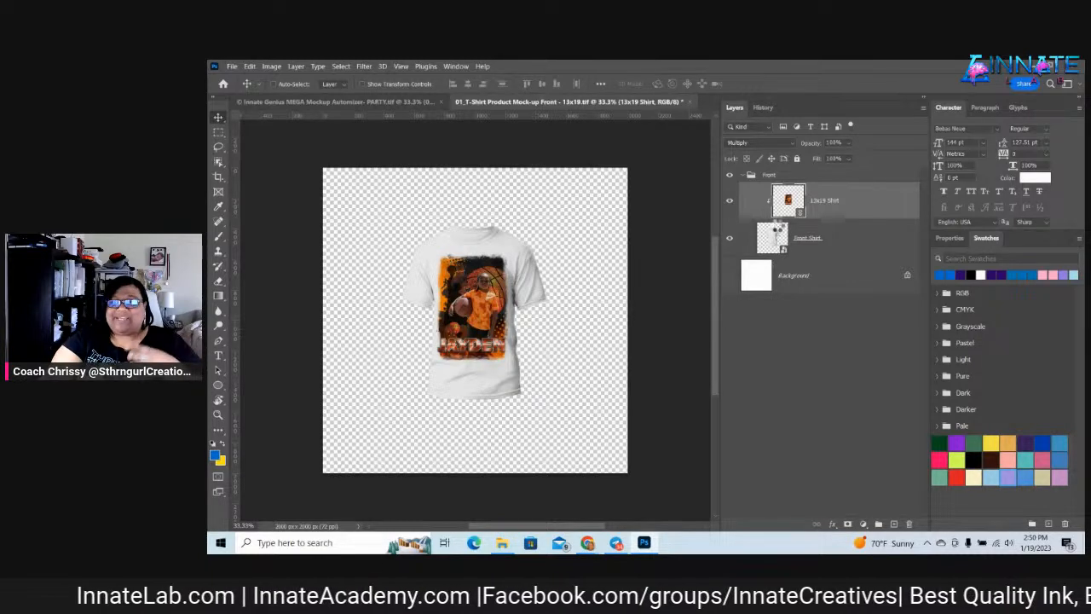
Open the nested 13x19 Shirt artwork and update all of its modified content
{"action": "double_click", "coordinate": [798, 214]}
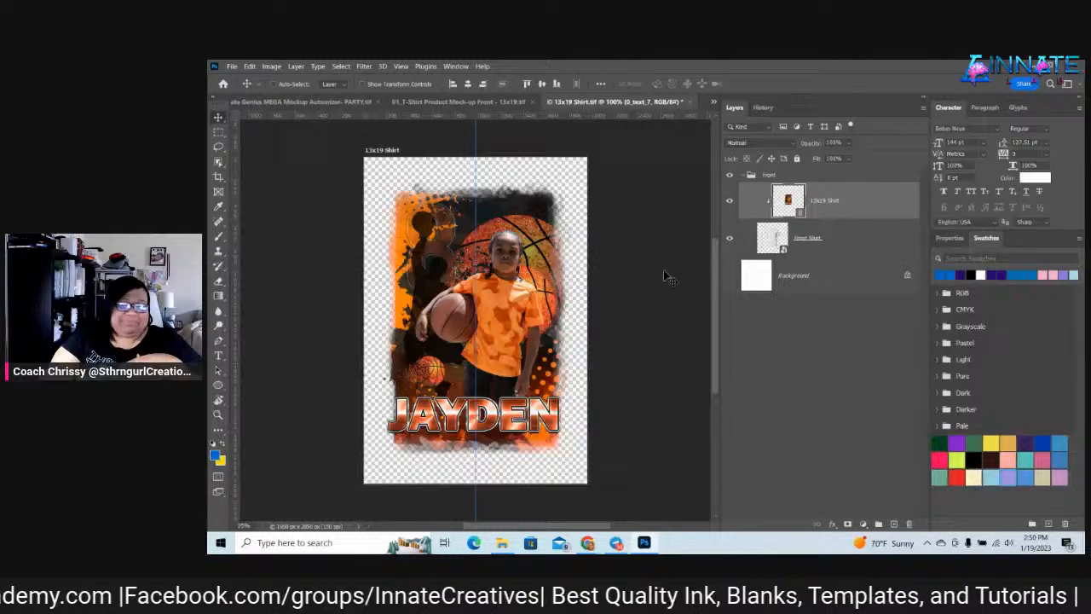
{"action": "right_click", "coordinate": [843, 239]}
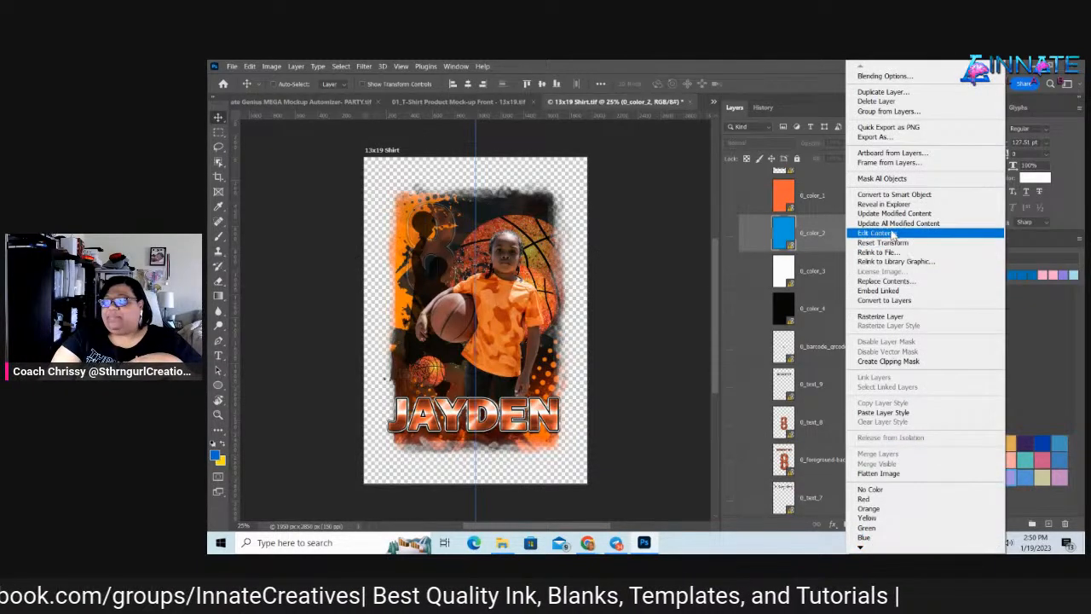
{"action": "left_click", "coordinate": [891, 227]}
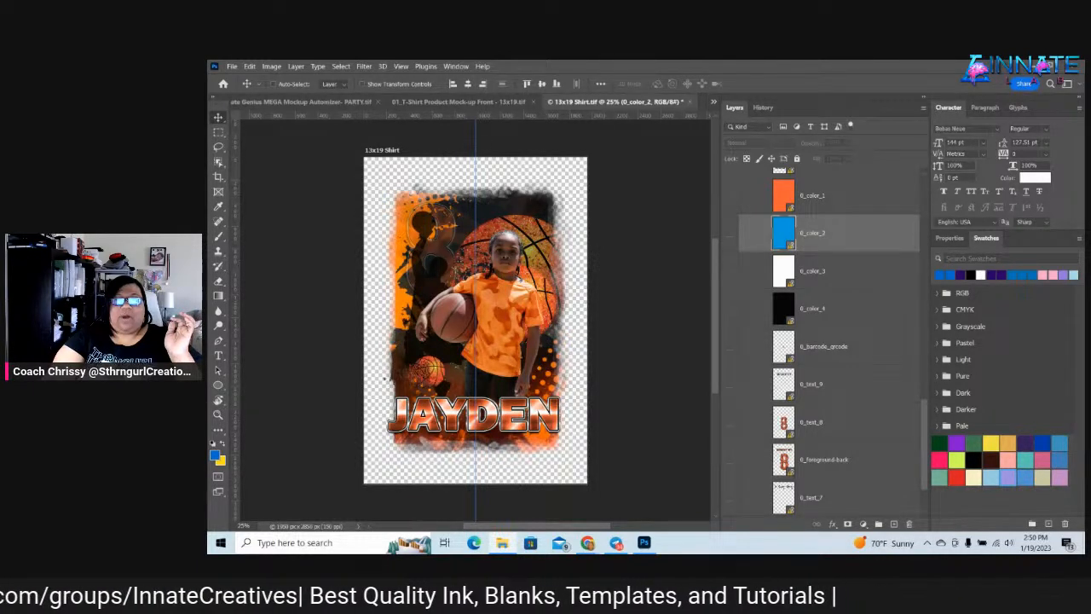
Switch to File Explorer and examine the component, mock-up and print files in the MEGA Mockup Automizer- MASTER folder
{"action": "left_click_drag", "start_coordinate": [208, 194], "coordinate": [657, 116]}
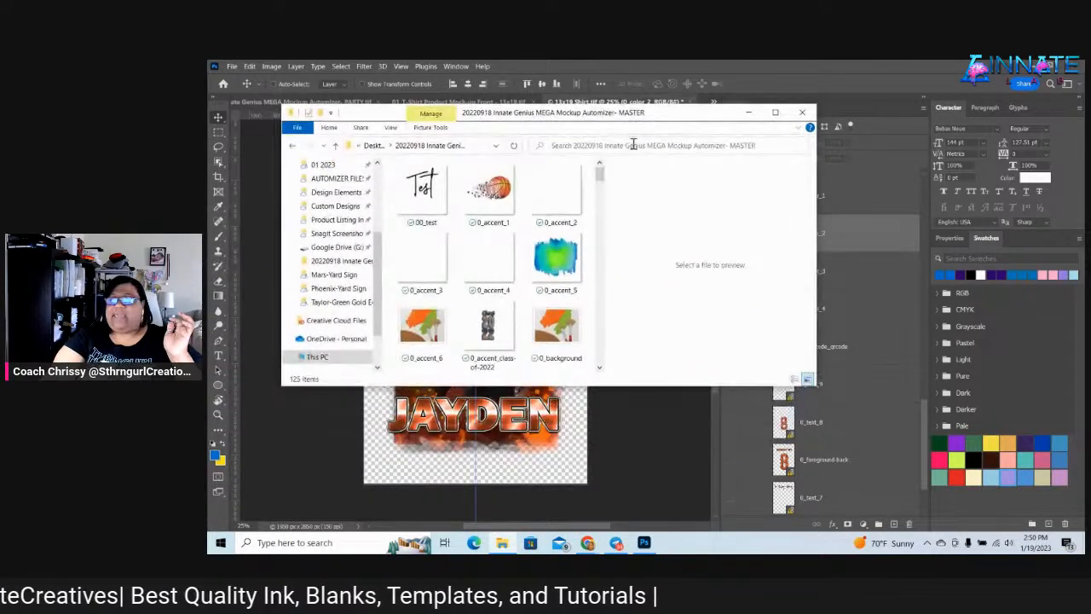
{"action": "left_click", "coordinate": [775, 112]}
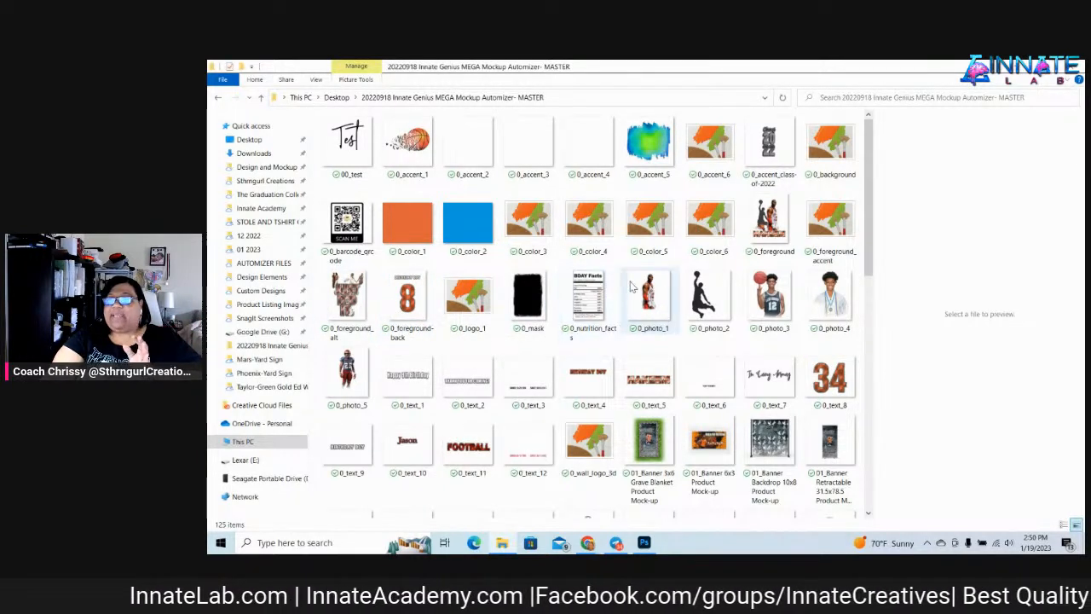
{"action": "mouse_move", "coordinate": [648, 327]}
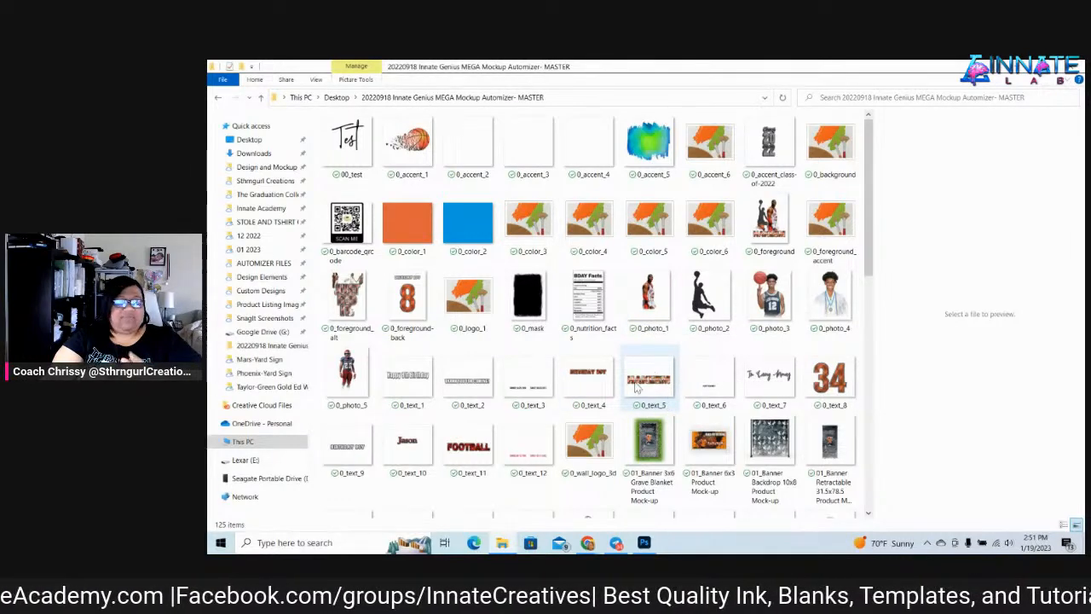
{"action": "mouse_move", "coordinate": [635, 401]}
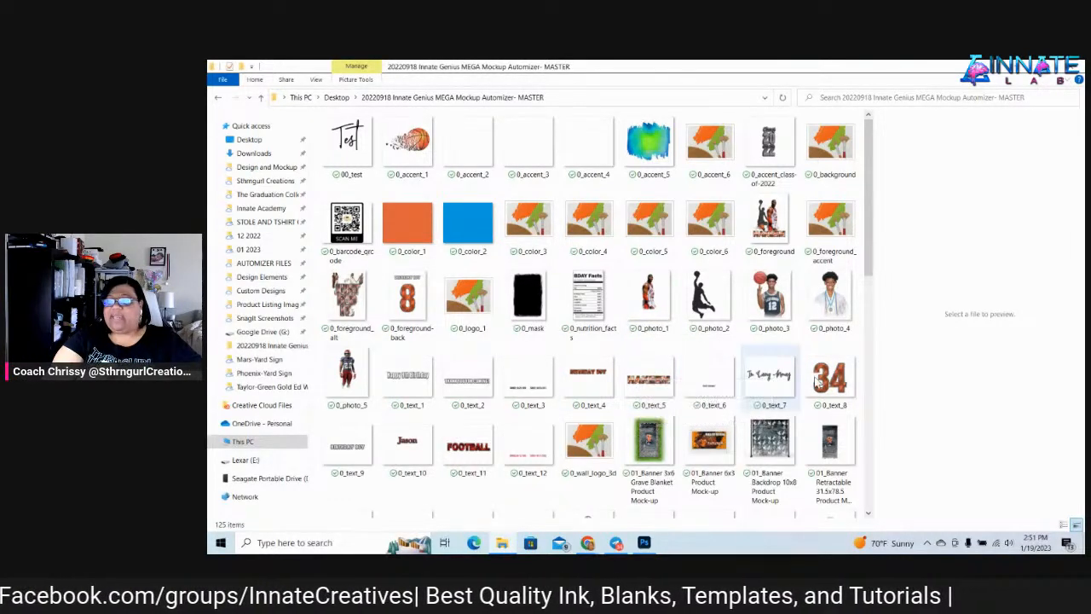
{"action": "mouse_move", "coordinate": [847, 397]}
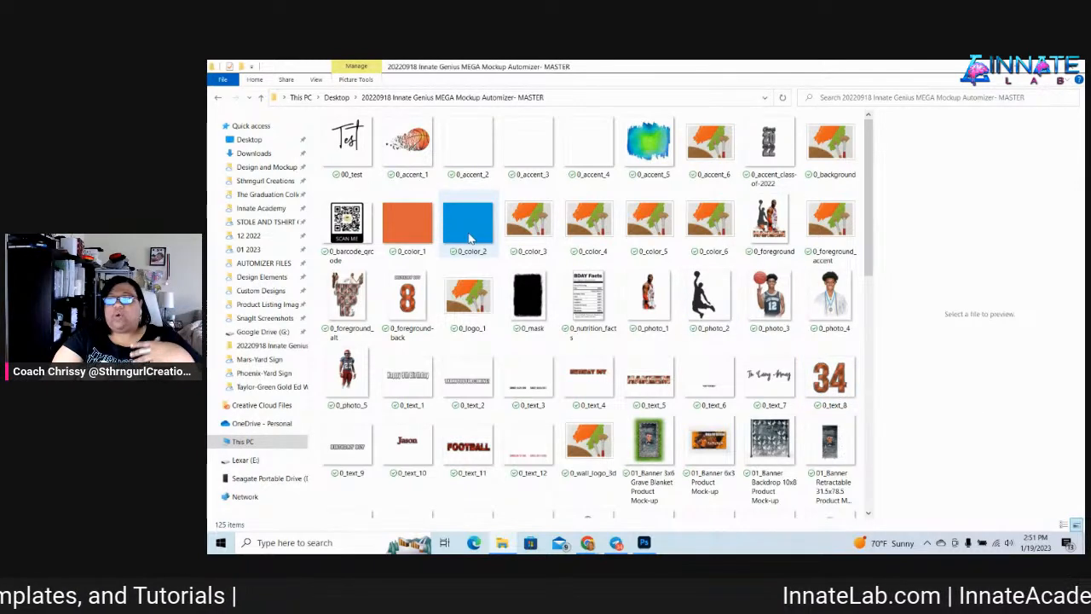
{"action": "scroll", "coordinate": [730, 413], "scroll_direction": "down", "scroll_amount": 3}
{"action": "scroll", "coordinate": [730, 413], "scroll_direction": "down", "scroll_amount": 3}
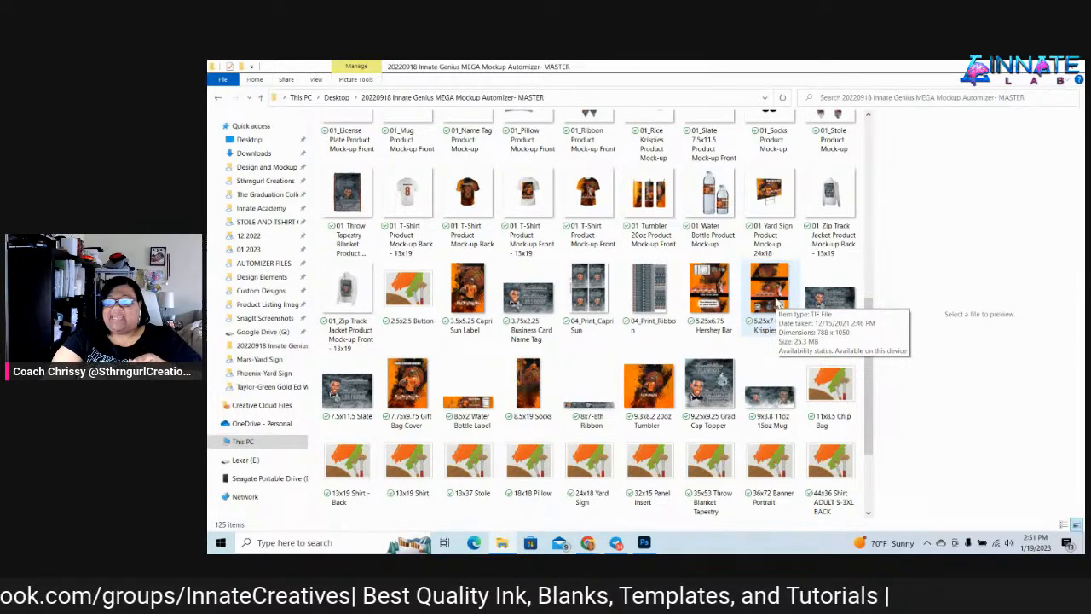
{"action": "scroll", "coordinate": [611, 295], "scroll_direction": "up", "scroll_amount": 5}
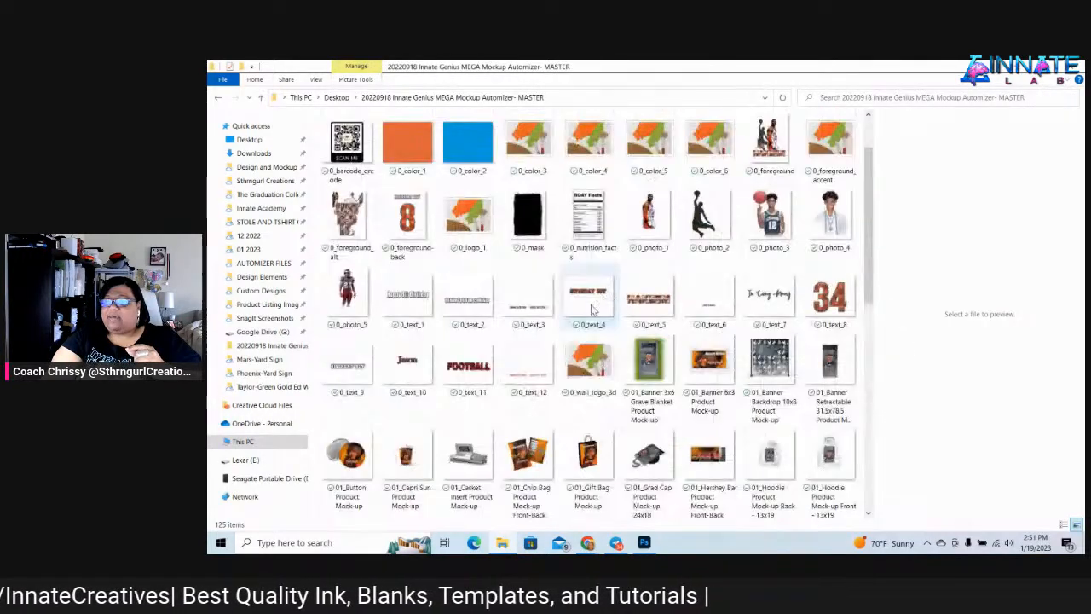
{"action": "scroll", "coordinate": [494, 405], "scroll_direction": "down", "scroll_amount": 5}
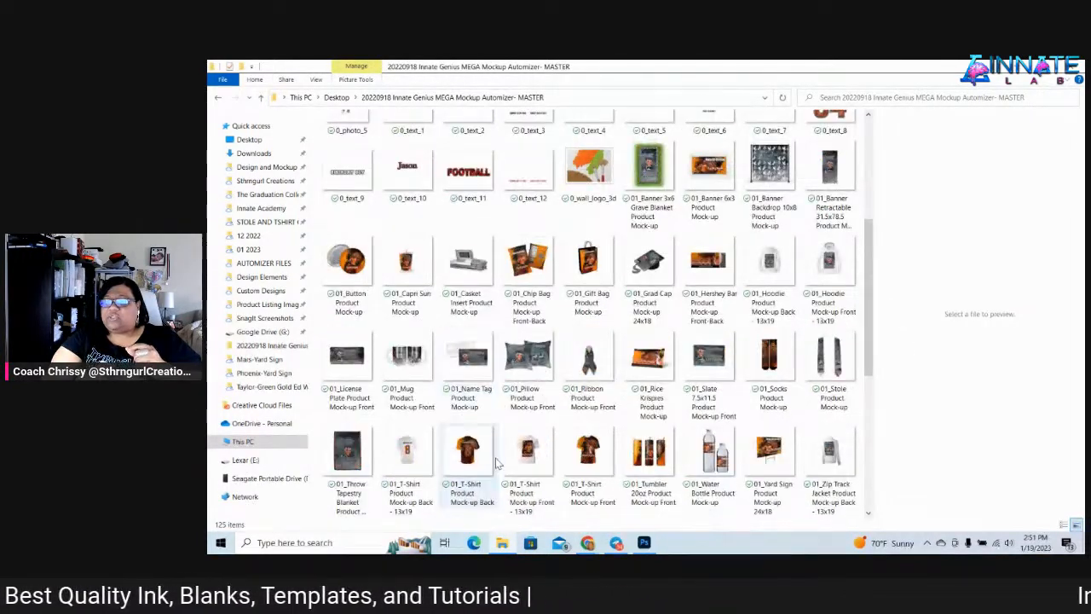
{"action": "scroll", "coordinate": [601, 441], "scroll_direction": "down", "scroll_amount": 3}
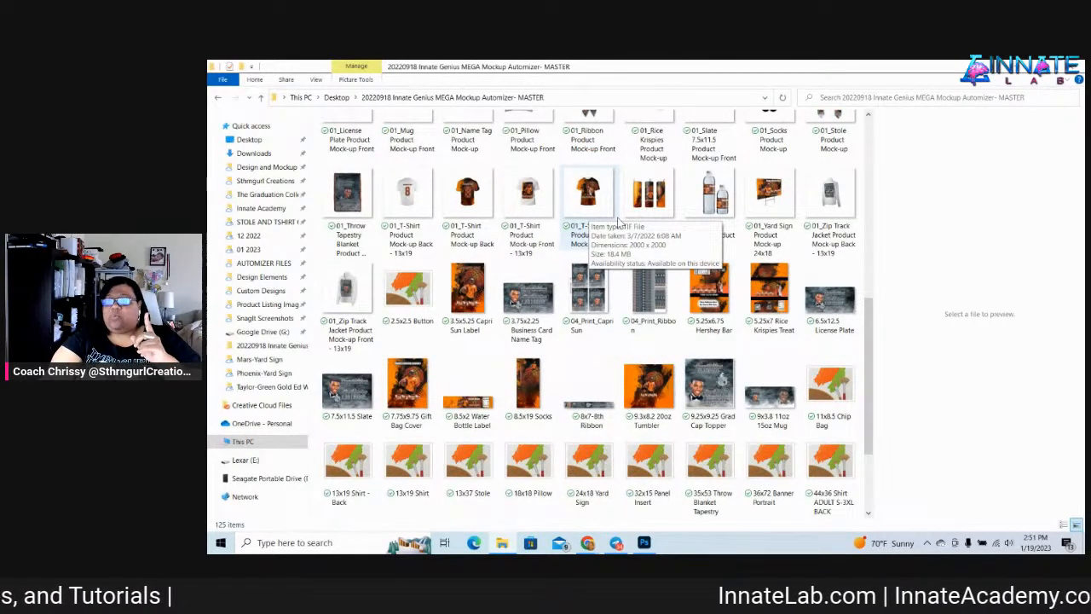
{"action": "scroll", "coordinate": [619, 223], "scroll_direction": "up", "scroll_amount": 10}
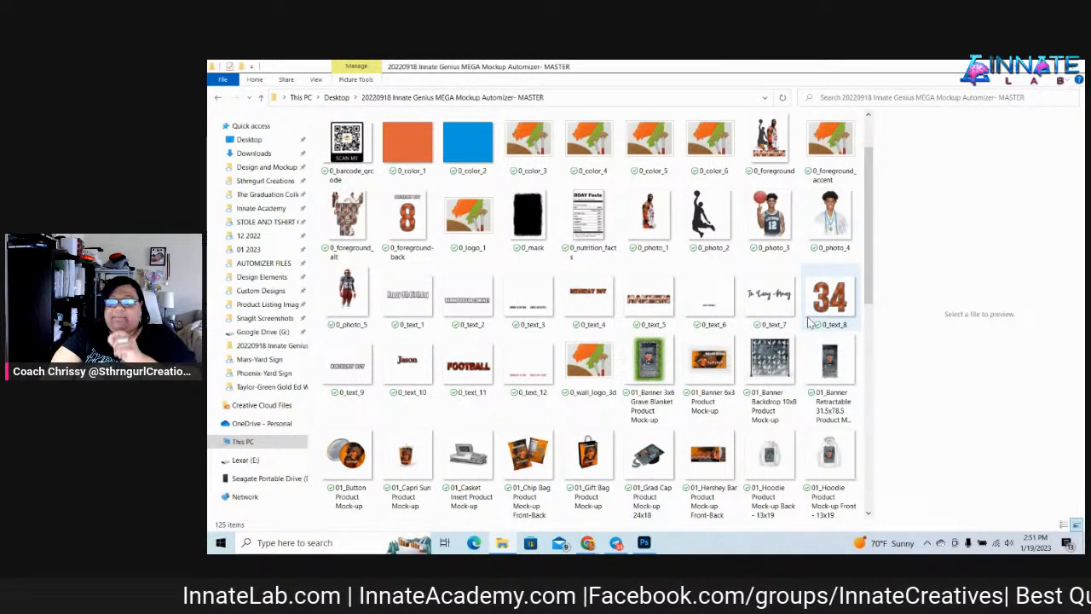
{"action": "scroll", "coordinate": [625, 321], "scroll_direction": "down", "scroll_amount": 2}
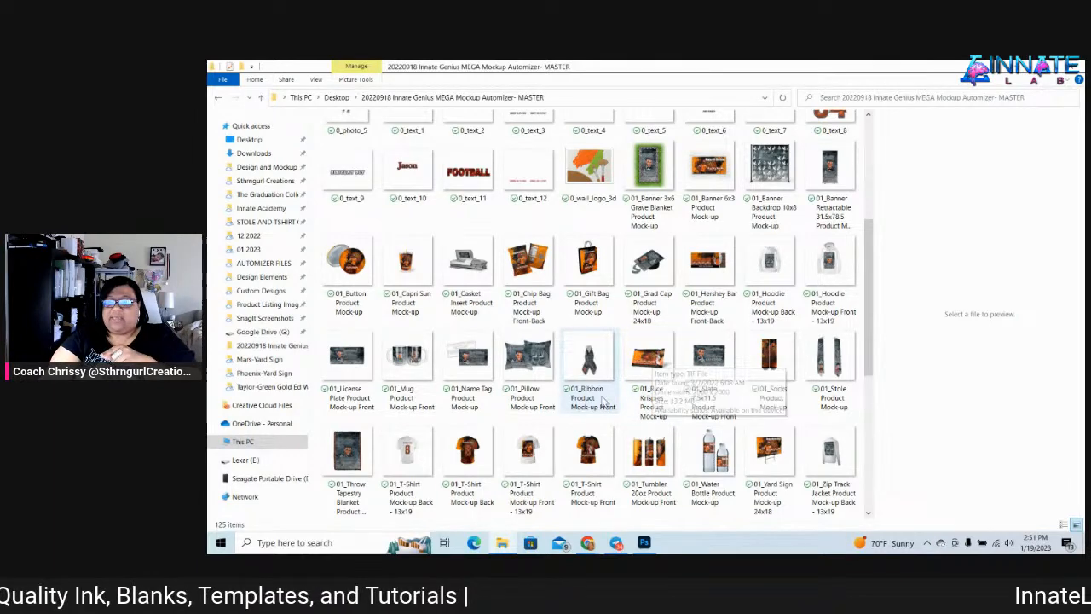
{"action": "scroll", "coordinate": [597, 364], "scroll_direction": "down", "scroll_amount": 3}
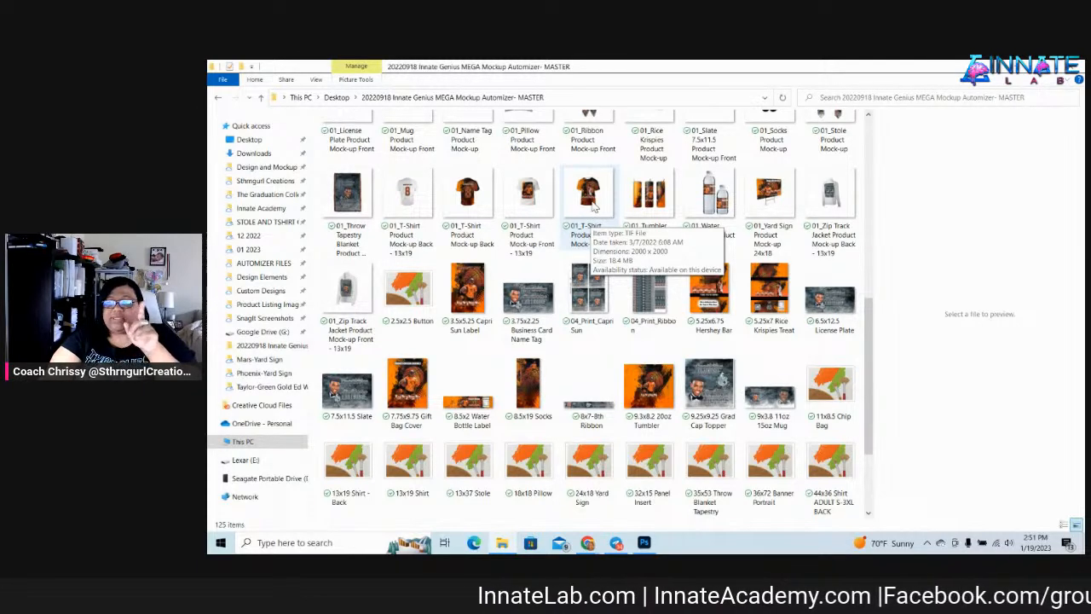
{"action": "scroll", "coordinate": [594, 207], "scroll_direction": "down", "scroll_amount": 3}
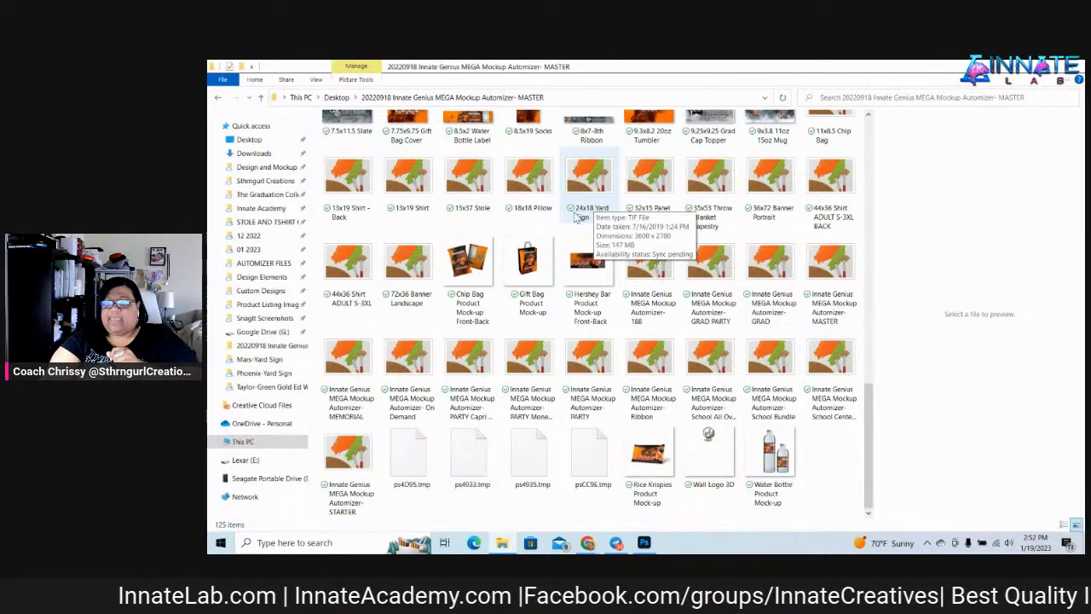
Check the file sizes of the 13x19 Shirt - Back and 44x36 Shirt ADULT S-3XL BACK artwork
{"action": "left_click", "coordinate": [356, 191]}
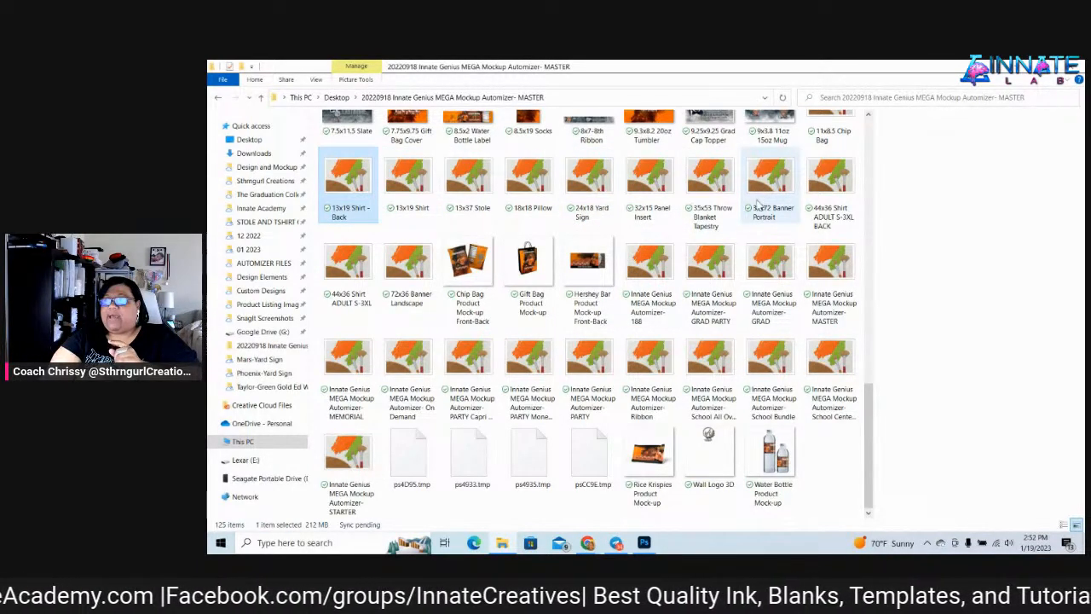
{"action": "scroll", "coordinate": [758, 200], "scroll_direction": "up", "scroll_amount": 3}
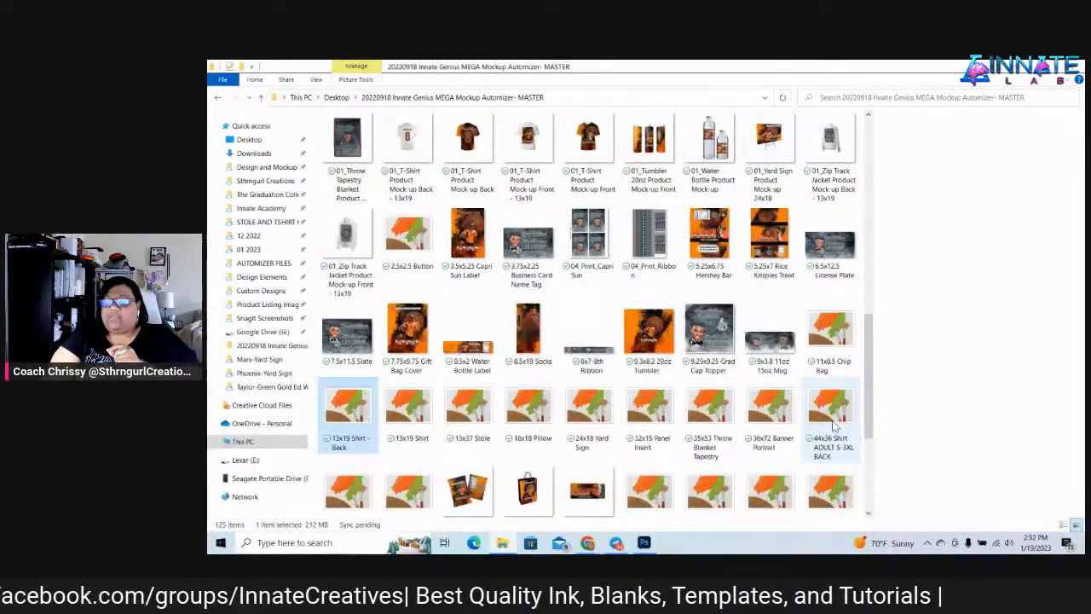
{"action": "scroll", "coordinate": [848, 412], "scroll_direction": "down", "scroll_amount": 3}
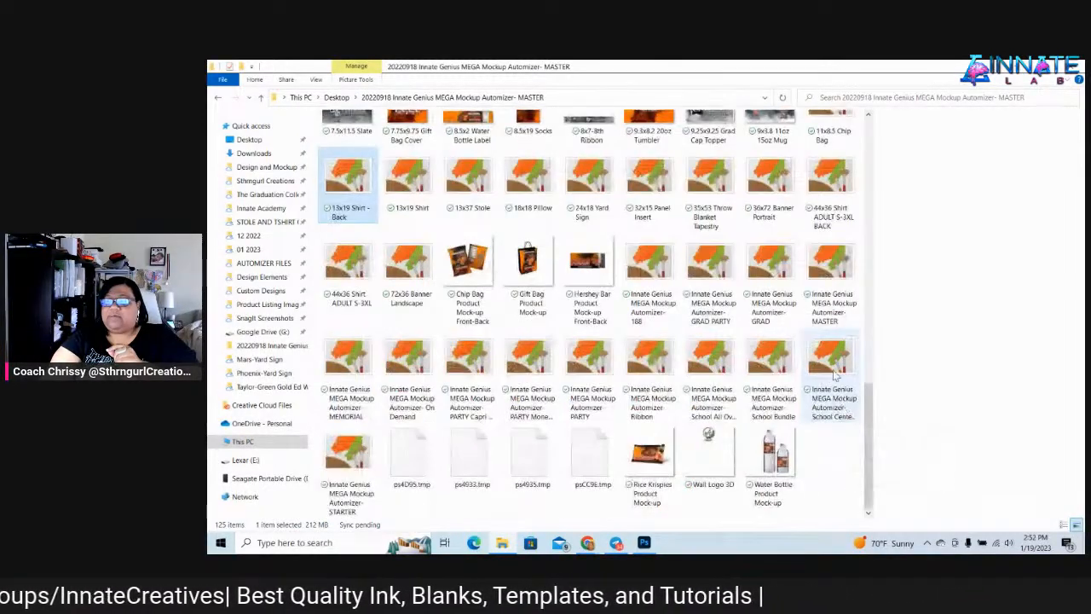
{"action": "left_click", "coordinate": [832, 192]}
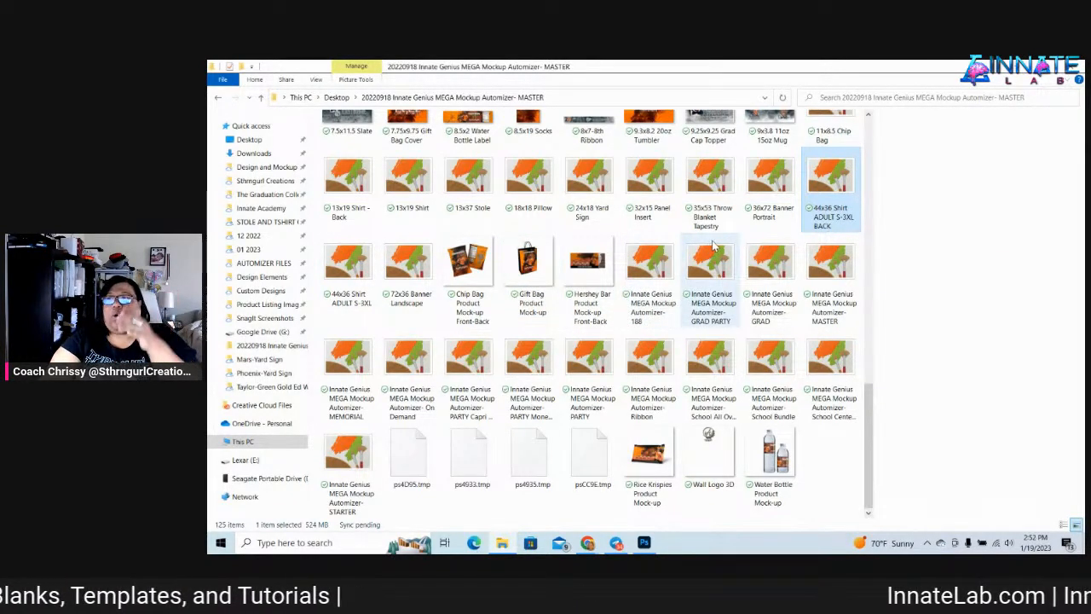
{"action": "scroll", "coordinate": [708, 220], "scroll_direction": "up", "scroll_amount": 5}
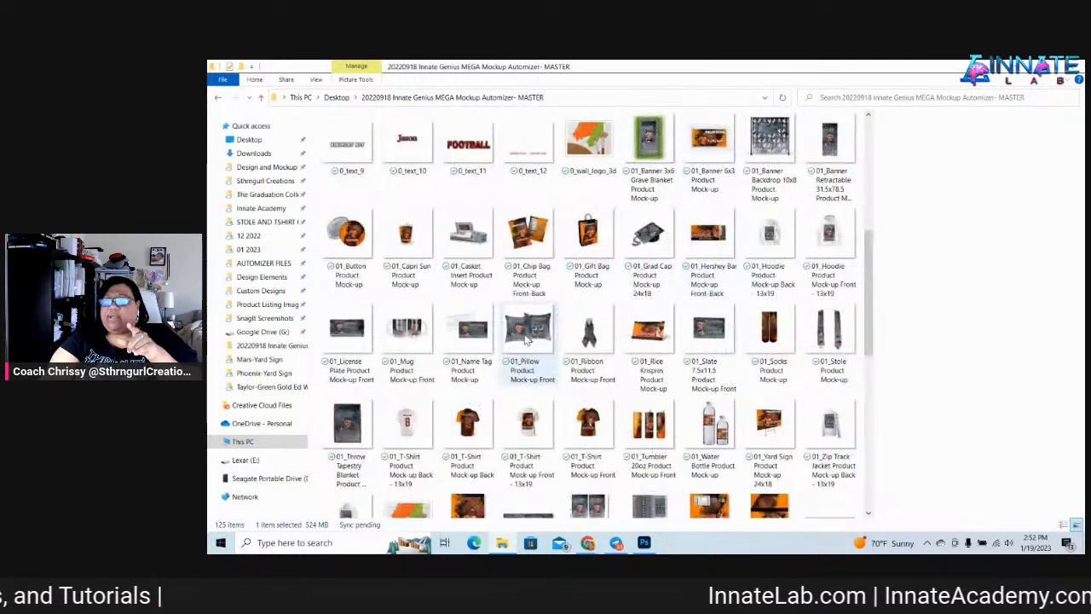
{"action": "scroll", "coordinate": [511, 341], "scroll_direction": "down", "scroll_amount": 3}
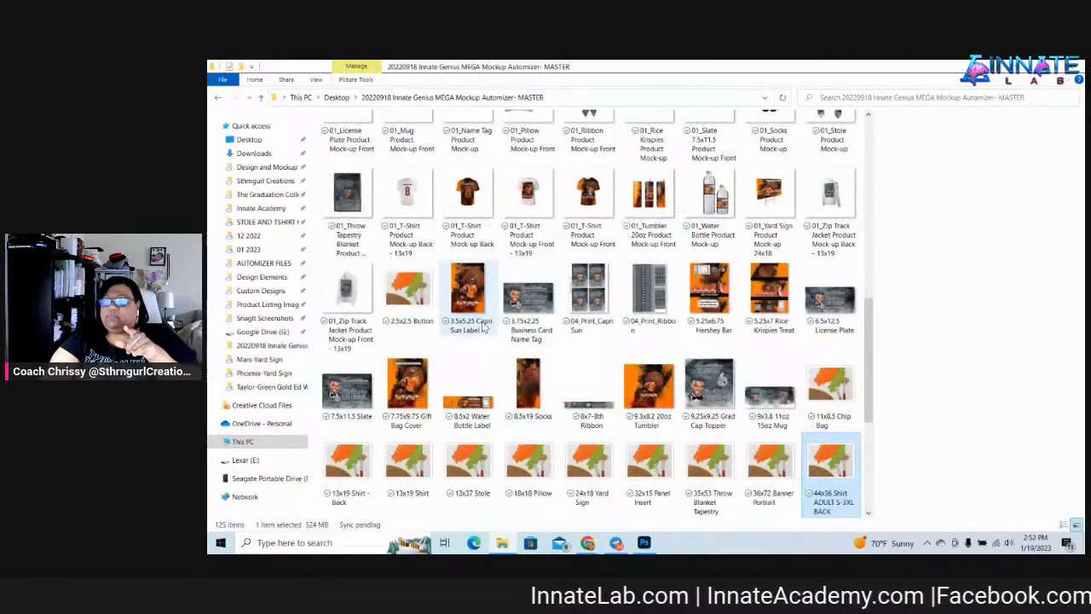
Preview the 5.25x7 Rice Krispies Treat and 5.25x6.75 Hershey Bar artwork, and return to Photoshop
{"action": "left_click", "coordinate": [774, 305]}
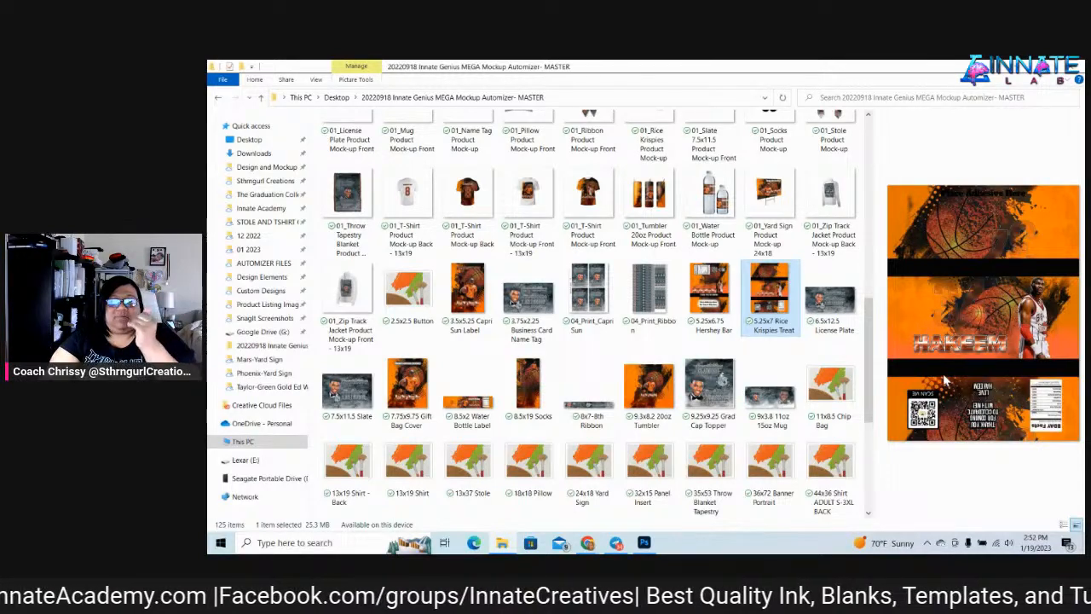
{"action": "left_click", "coordinate": [722, 317]}
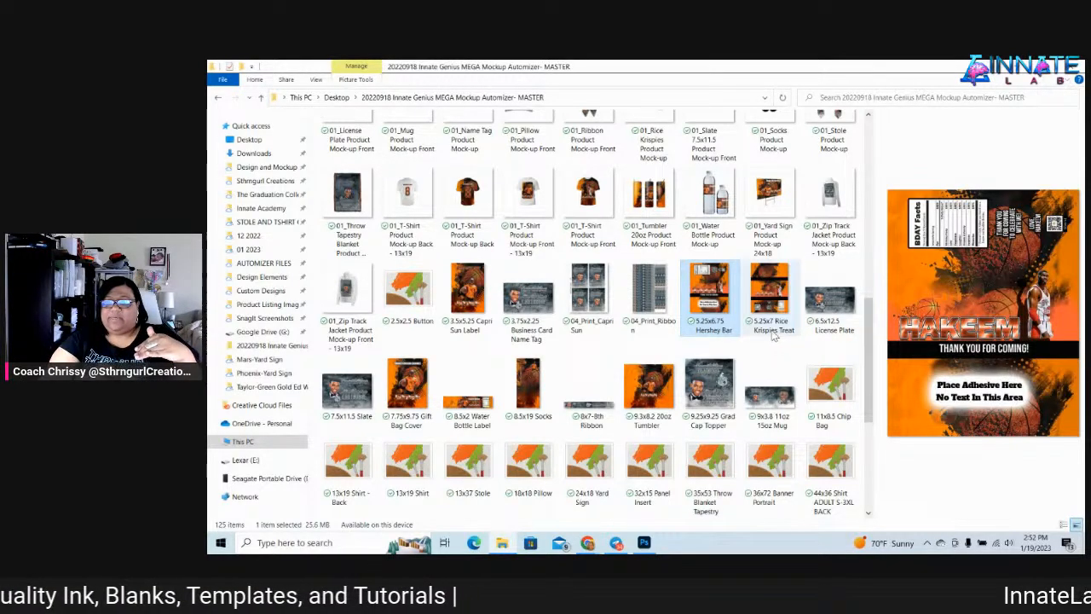
{"action": "scroll", "coordinate": [776, 341], "scroll_direction": "up", "scroll_amount": 3}
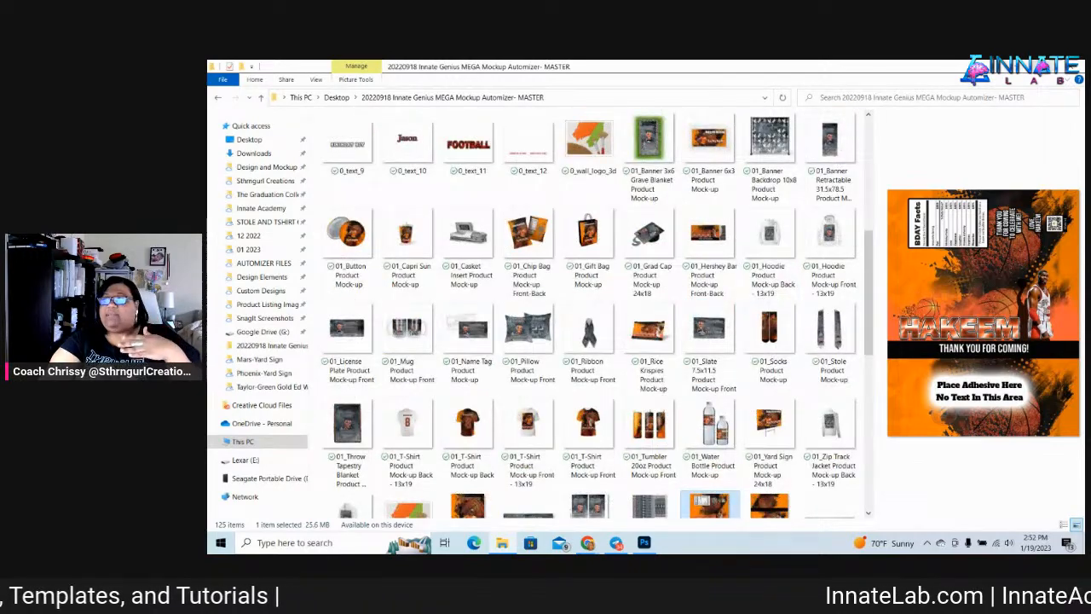
{"action": "left_click", "coordinate": [1045, 67]}
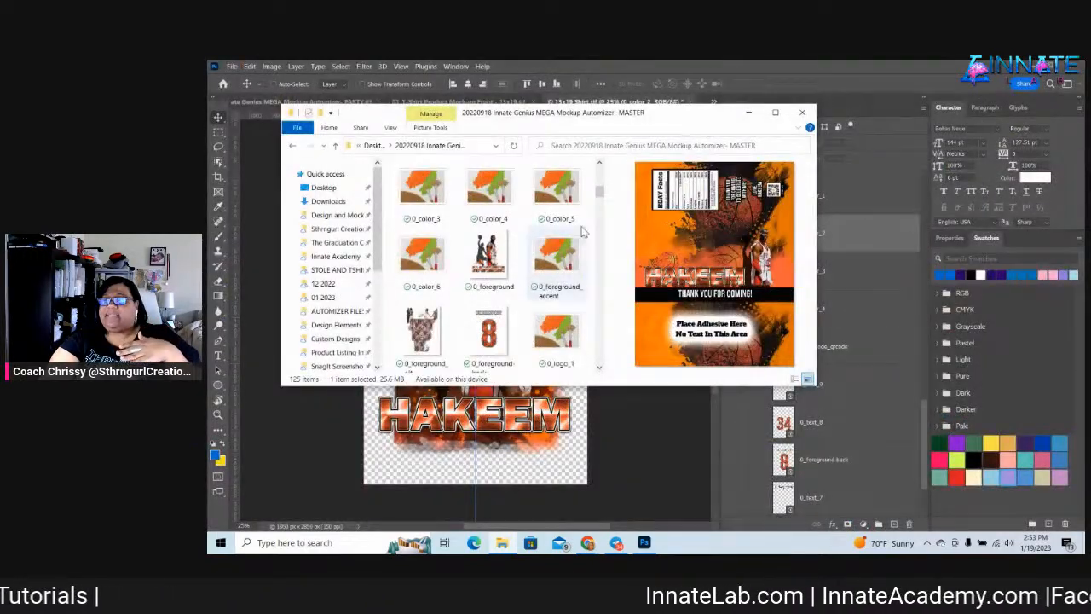
{"action": "left_click", "coordinate": [749, 113]}
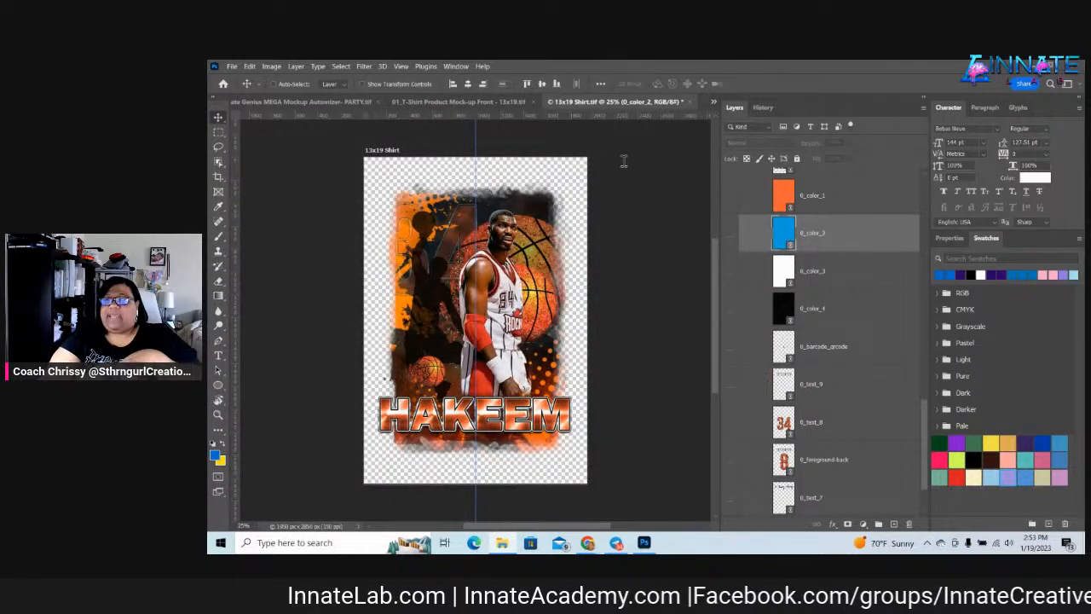
Select the 0_background layer in the 13x19 Shirt artwork and reposition it slightly within the masked design
{"action": "right_click", "coordinate": [542, 229]}
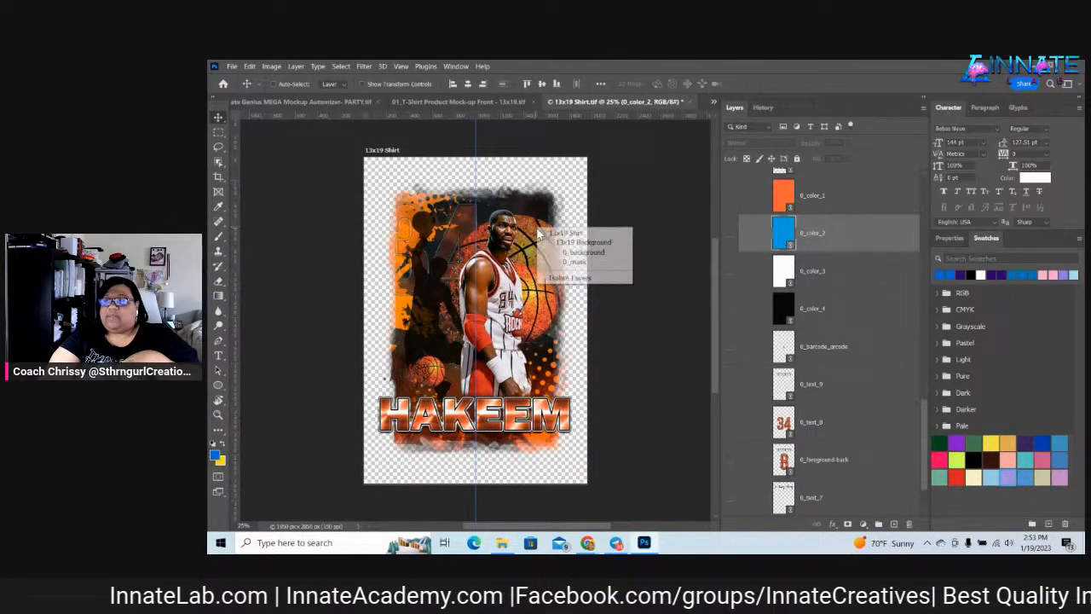
{"action": "left_click", "coordinate": [572, 252]}
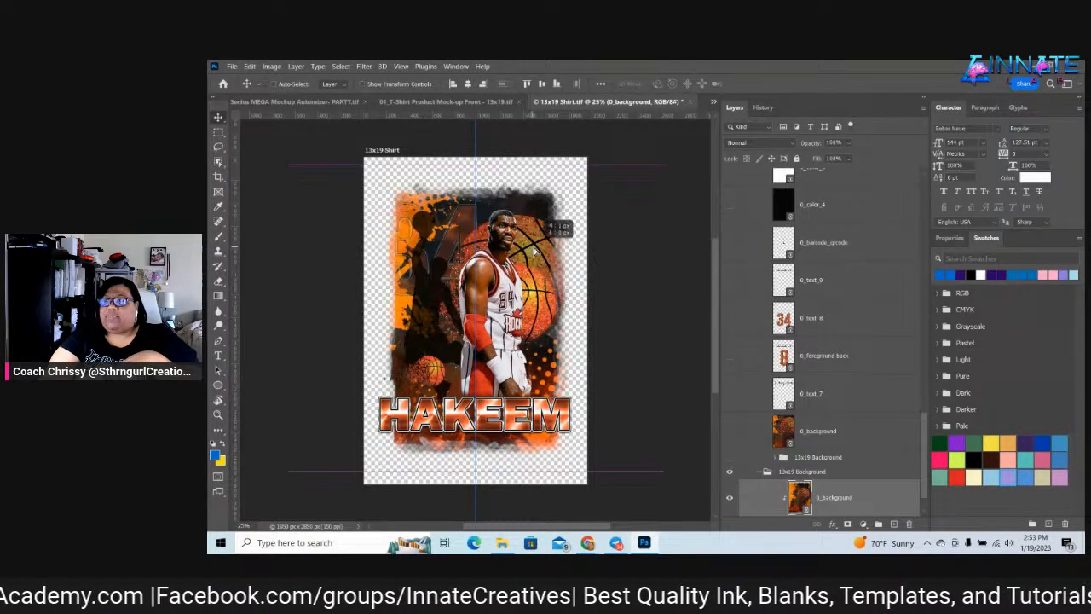
{"action": "left_click_drag", "start_coordinate": [546, 255], "coordinate": [551, 246]}
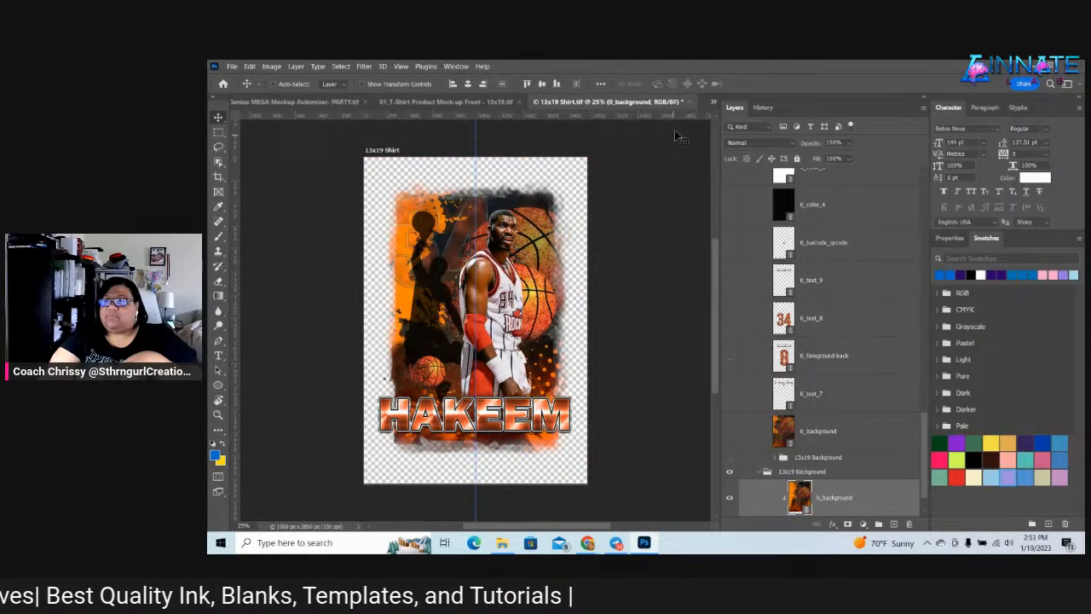
Save and close the 13x19 Shirt artwork and the T-Shirt Product Mock-up Front - 13x19 file
{"action": "left_click", "coordinate": [689, 101]}
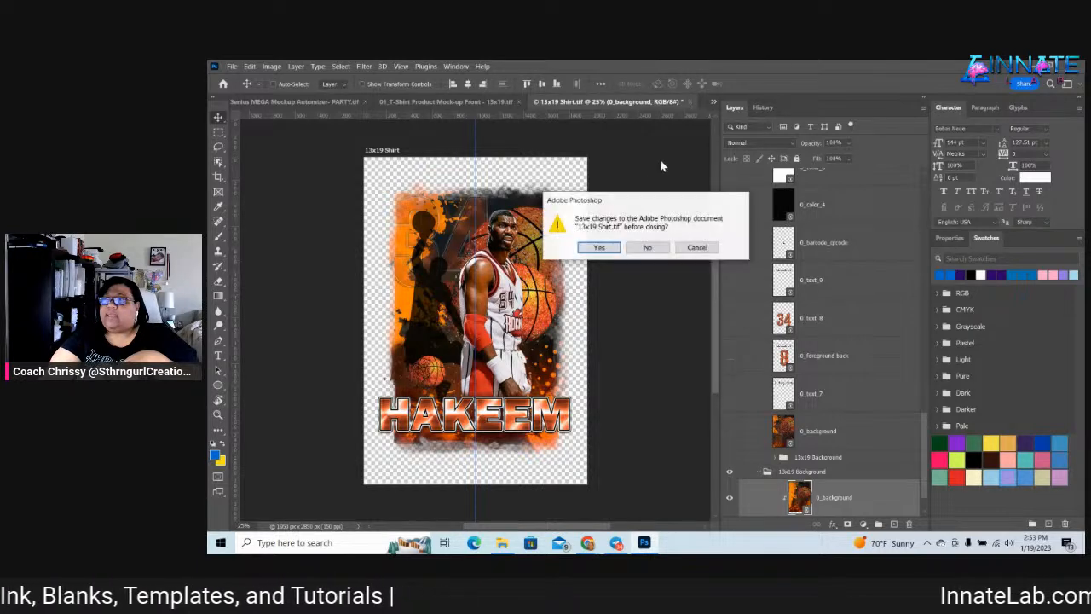
{"action": "left_click", "coordinate": [606, 248]}
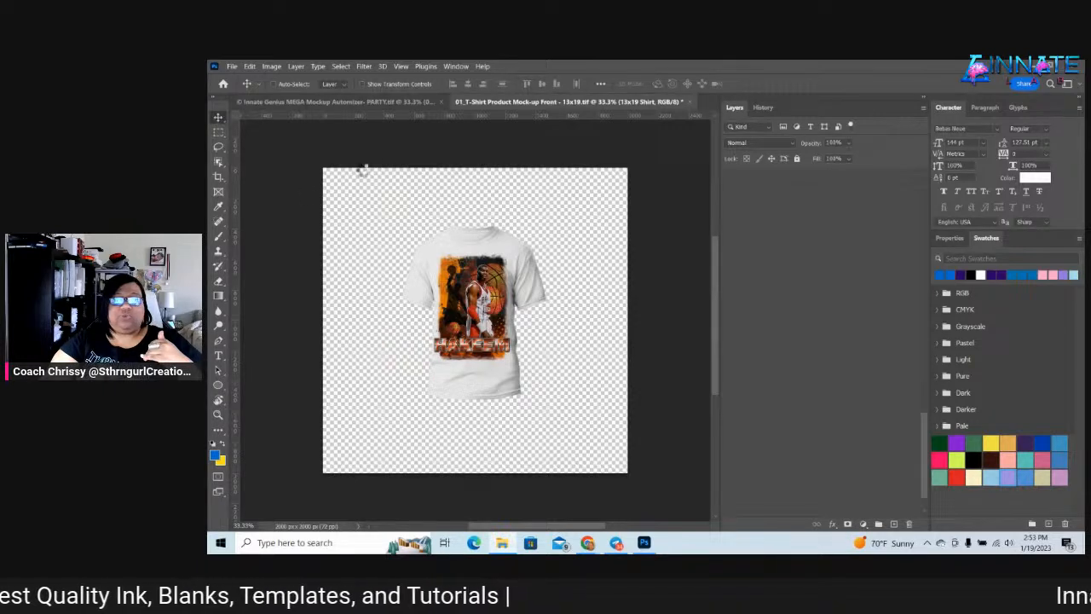
{"action": "left_click", "coordinate": [691, 101]}
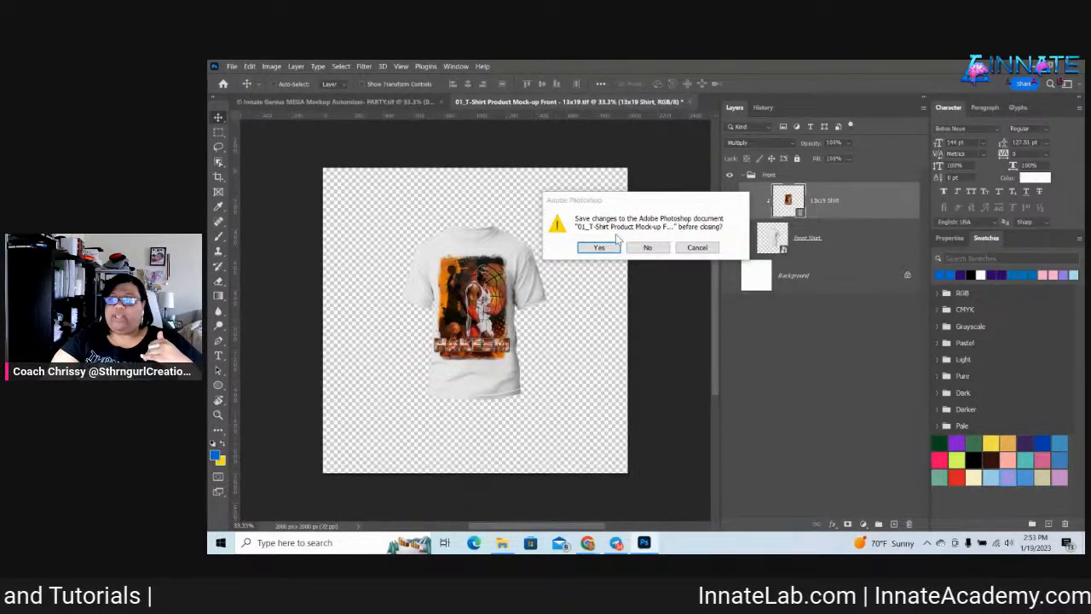
{"action": "left_click", "coordinate": [601, 247]}
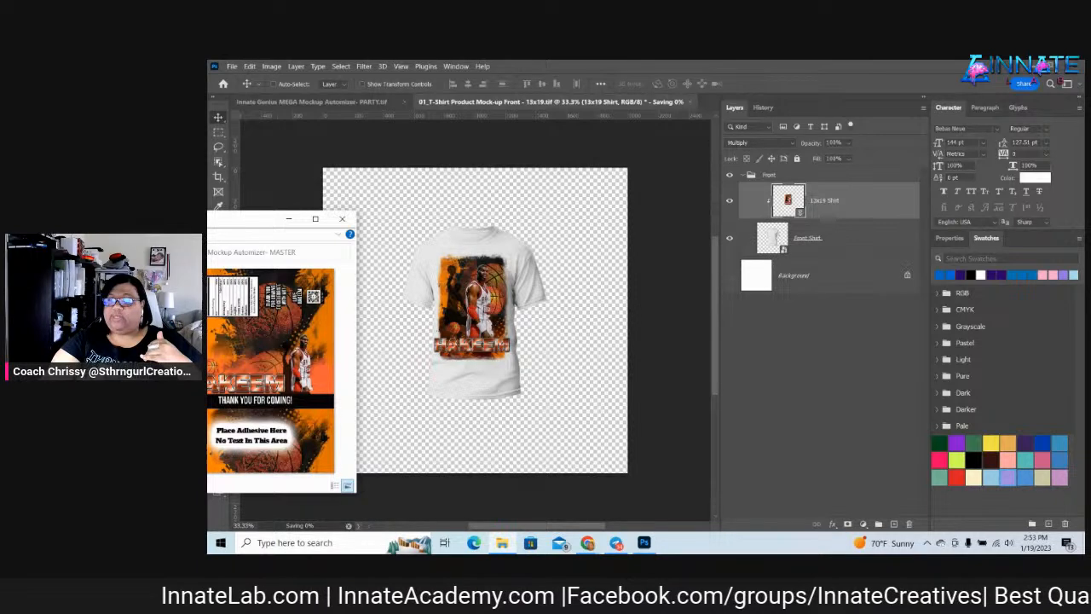
Look through the remaining artwork and automizer files in the MASTER folder in File Explorer, and return to the PARTY automizer
{"action": "left_click_drag", "start_coordinate": [209, 219], "coordinate": [691, 127]}
{"action": "left_click_drag", "start_coordinate": [623, 294], "coordinate": [627, 339]}
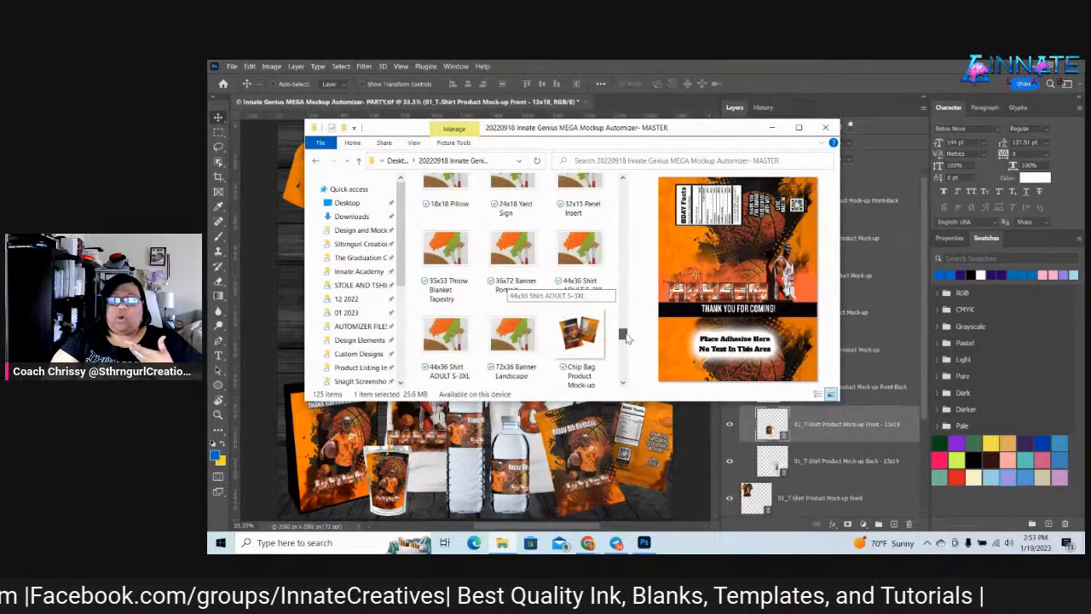
{"action": "left_click_drag", "start_coordinate": [627, 339], "coordinate": [626, 369]}
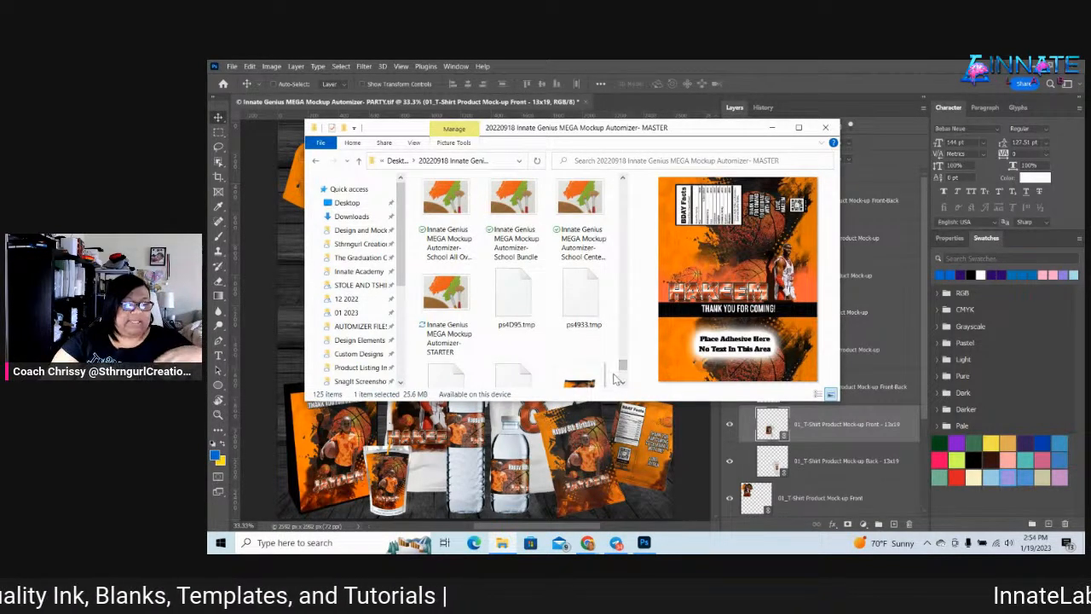
{"action": "left_click", "coordinate": [772, 130]}
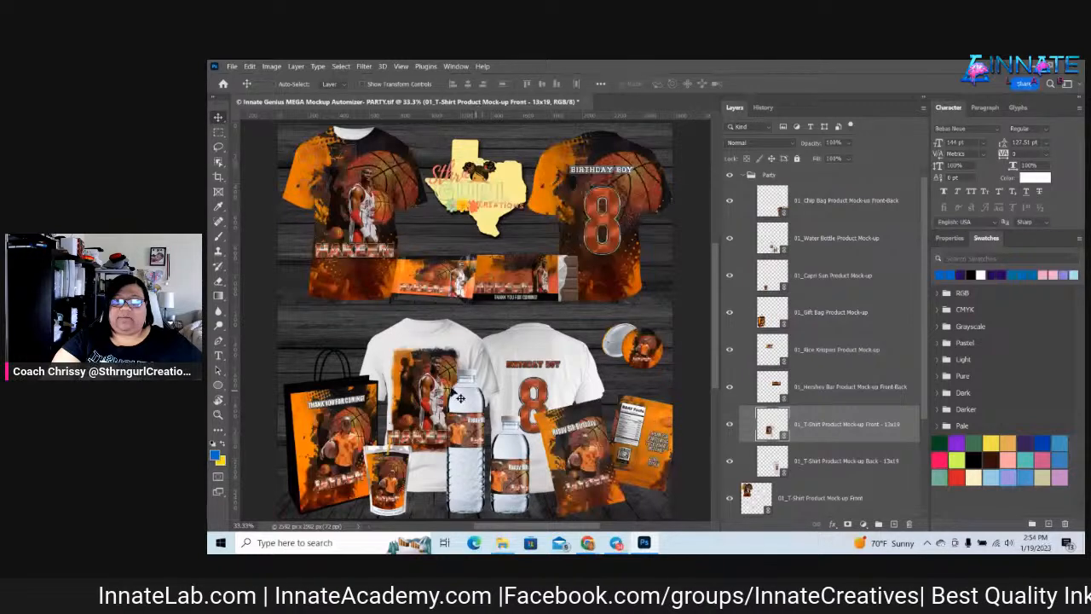
Open the contents of the T-Shirt Product Mock-up Back layer from the PARTY automizer and update all its modified linked content
{"action": "right_click", "coordinate": [612, 192]}
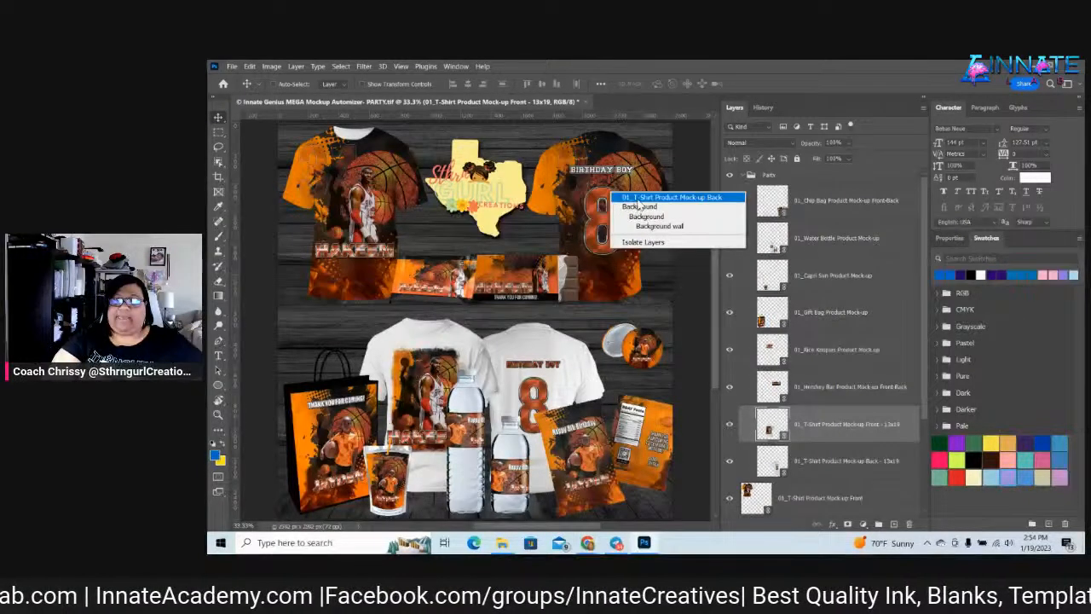
{"action": "left_click", "coordinate": [641, 198]}
{"action": "double_click", "coordinate": [766, 498]}
{"action": "right_click", "coordinate": [838, 227]}
{"action": "left_click", "coordinate": [874, 223]}
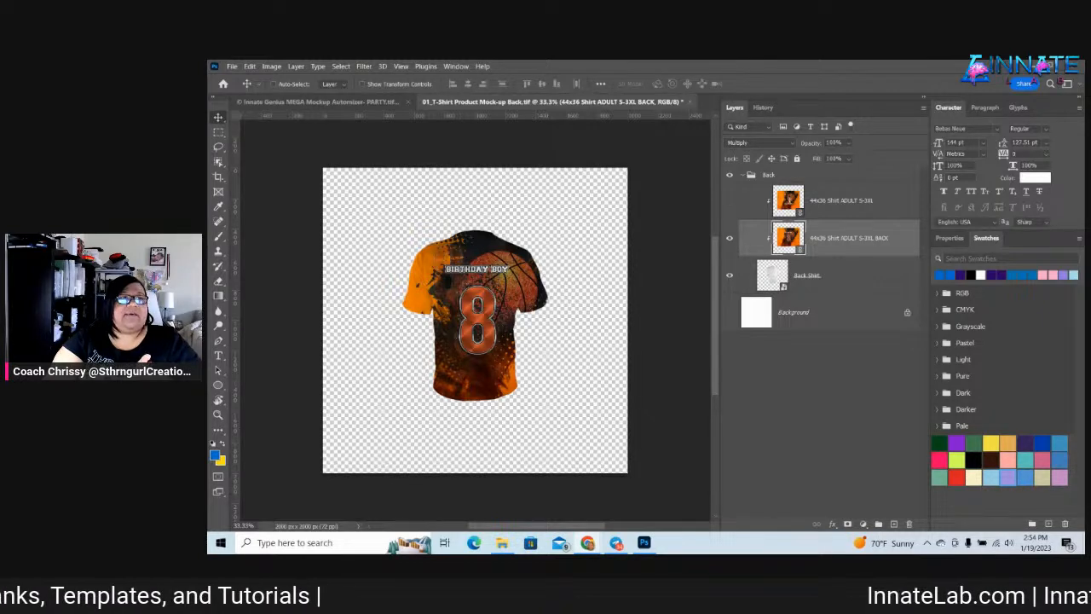
Switch to Chrome, move the affiliate links window into full view, and load the bookmarked Innate Academy site
{"action": "left_click", "coordinate": [587, 543]}
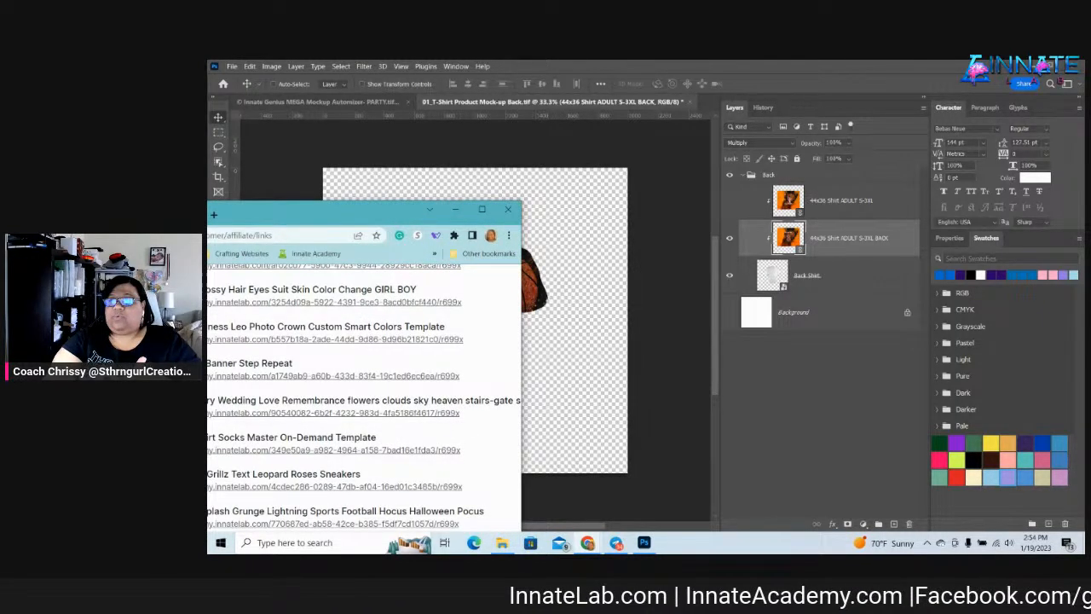
{"action": "left_click_drag", "start_coordinate": [317, 209], "coordinate": [586, 113]}
{"action": "left_click", "coordinate": [585, 157]}
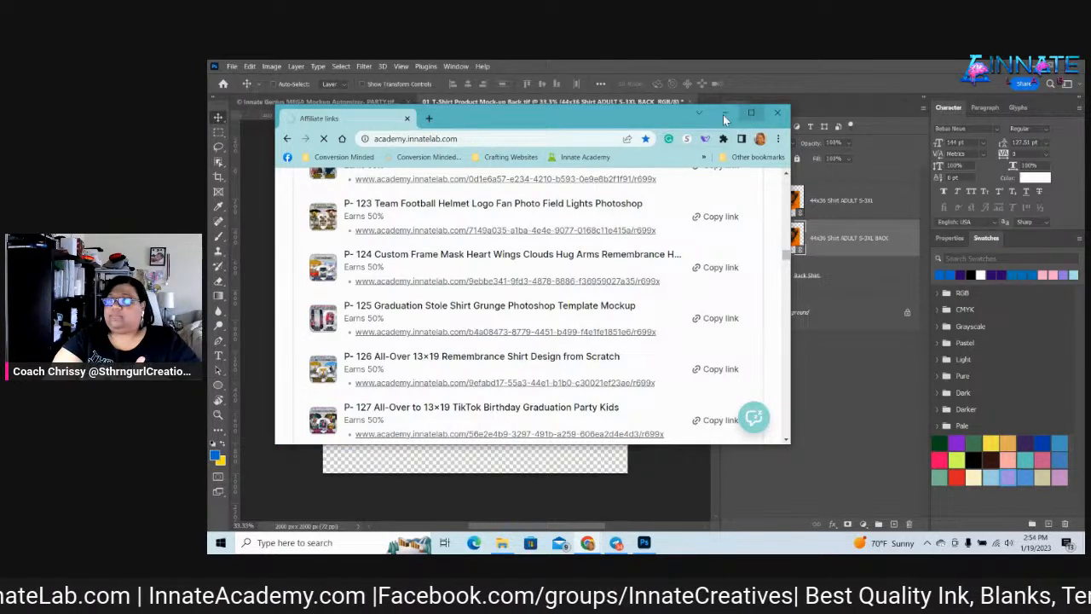
{"action": "left_click_drag", "start_coordinate": [529, 119], "coordinate": [526, 124]}
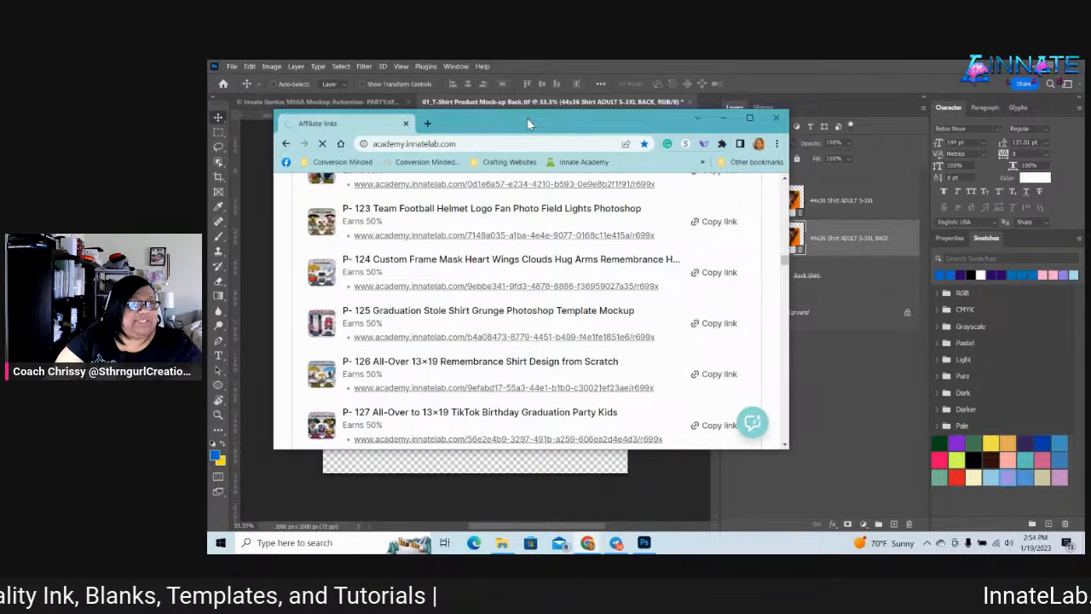
Return to Photoshop, open the 44x36 Shirt ADULT S-3XL BACK artwork, and update all its modified linked content
{"action": "left_click", "coordinate": [796, 250]}
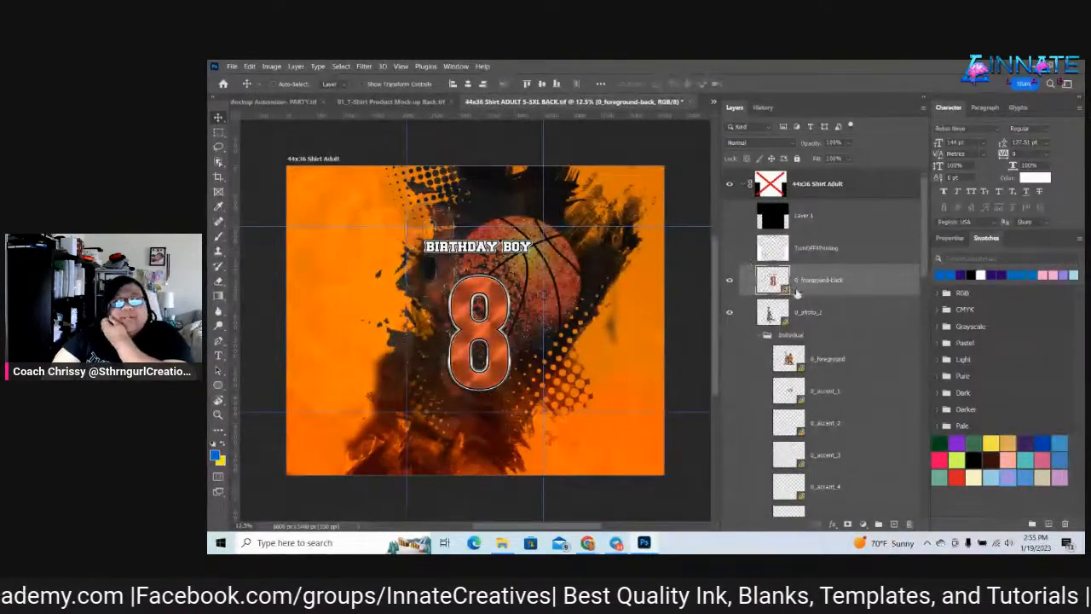
{"action": "right_click", "coordinate": [857, 286]}
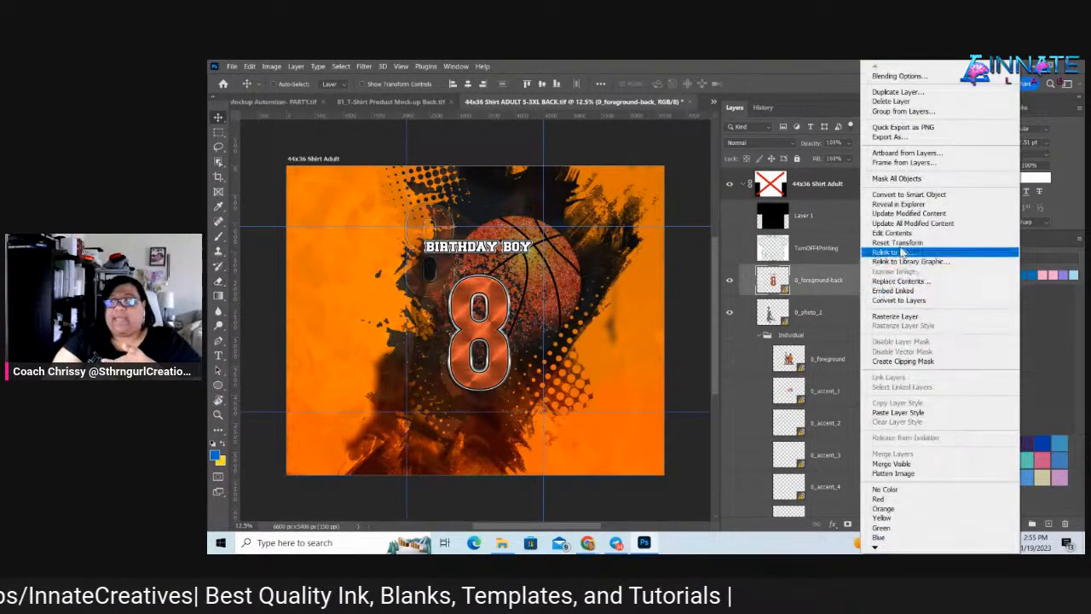
{"action": "left_click", "coordinate": [905, 226]}
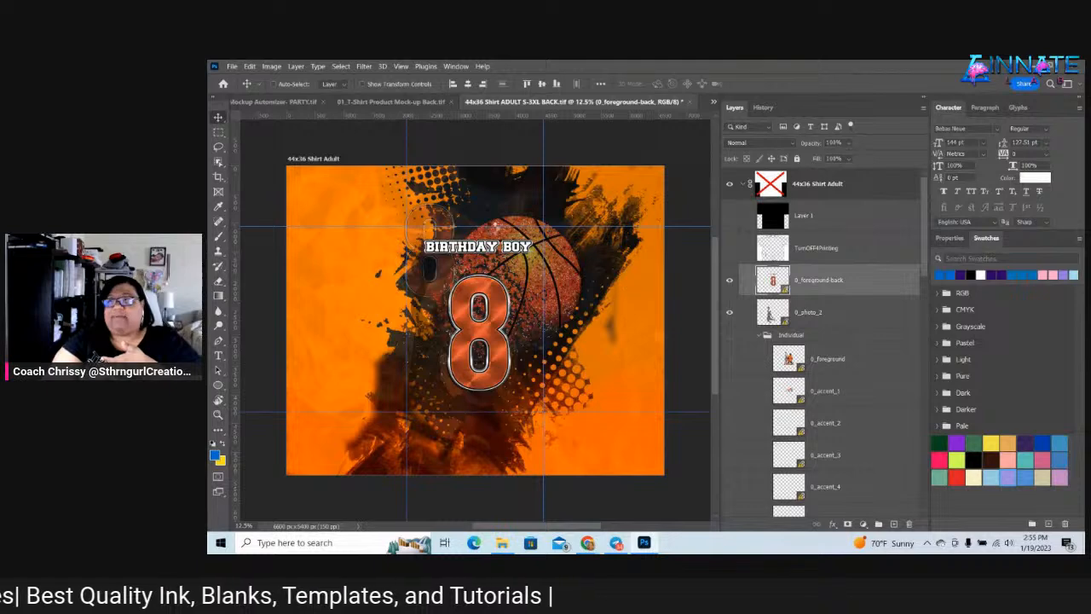
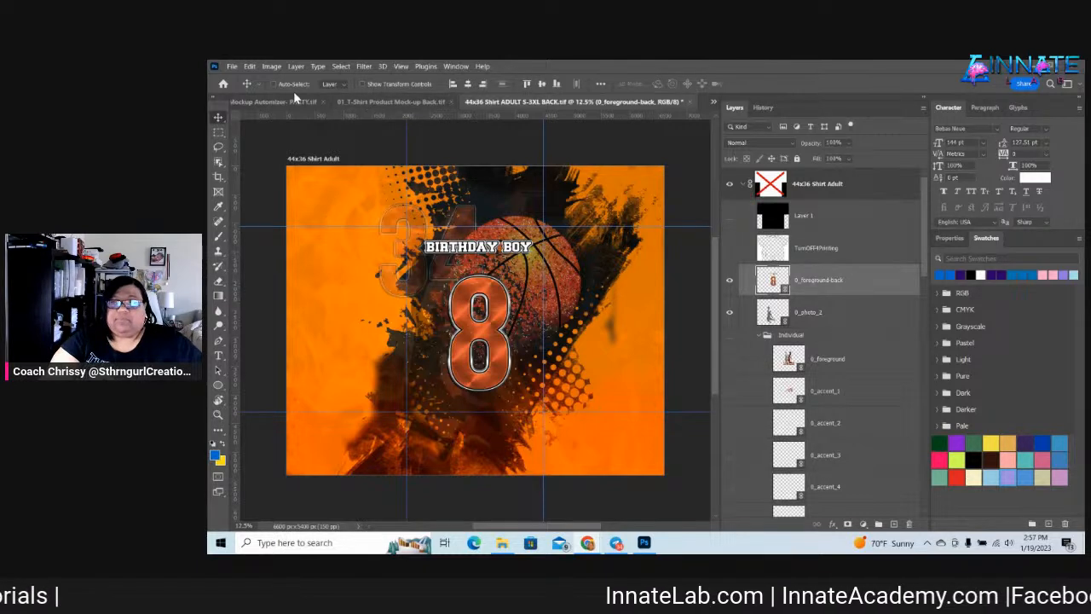
{"action": "left_click", "coordinate": [230, 69]}
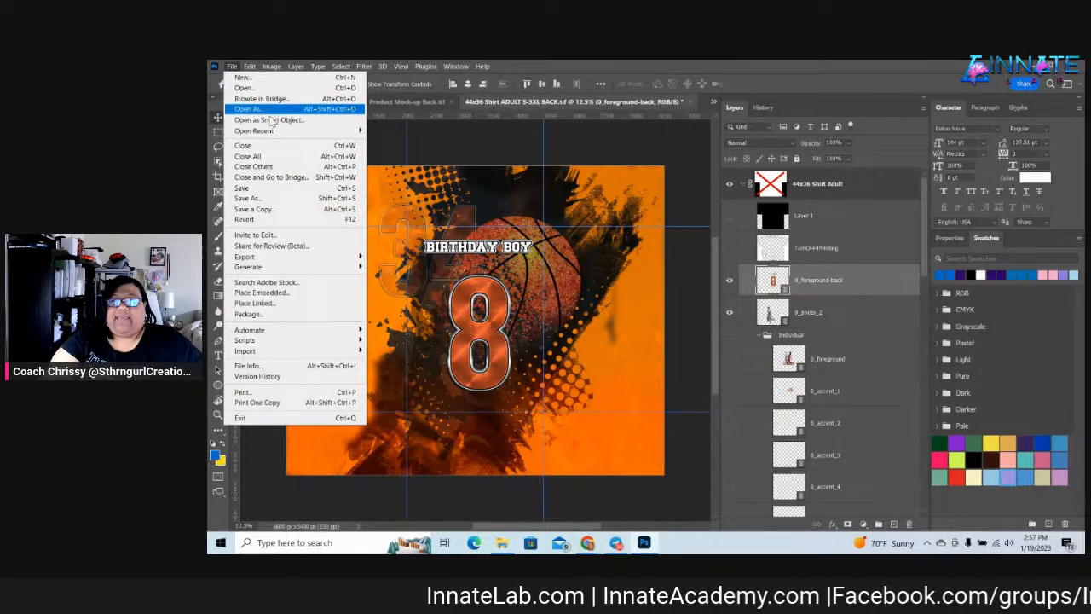
{"action": "left_click", "coordinate": [290, 197]}
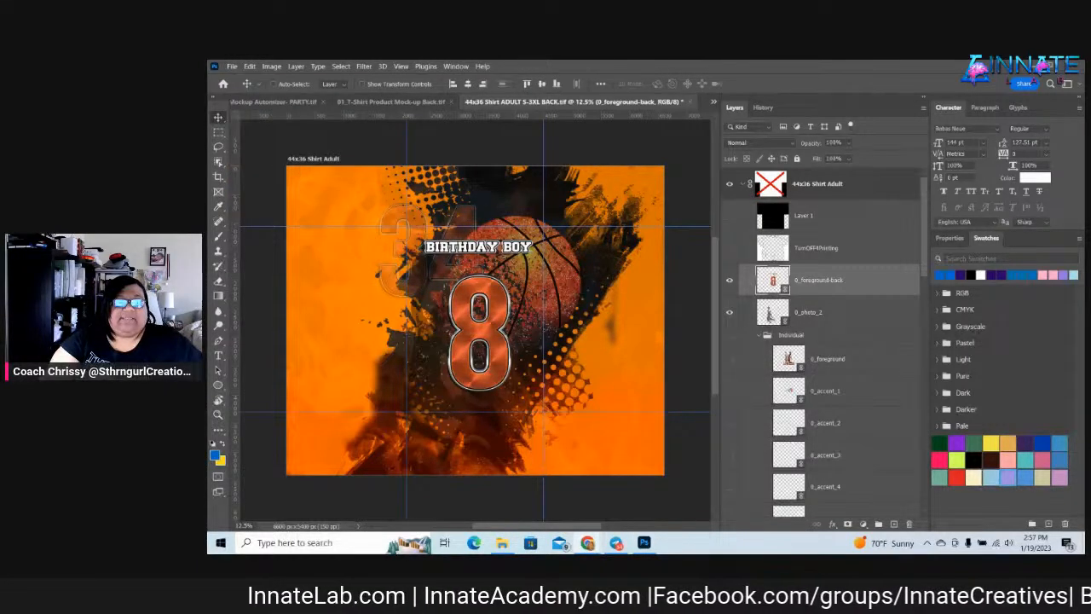
{"action": "left_click", "coordinate": [502, 543]}
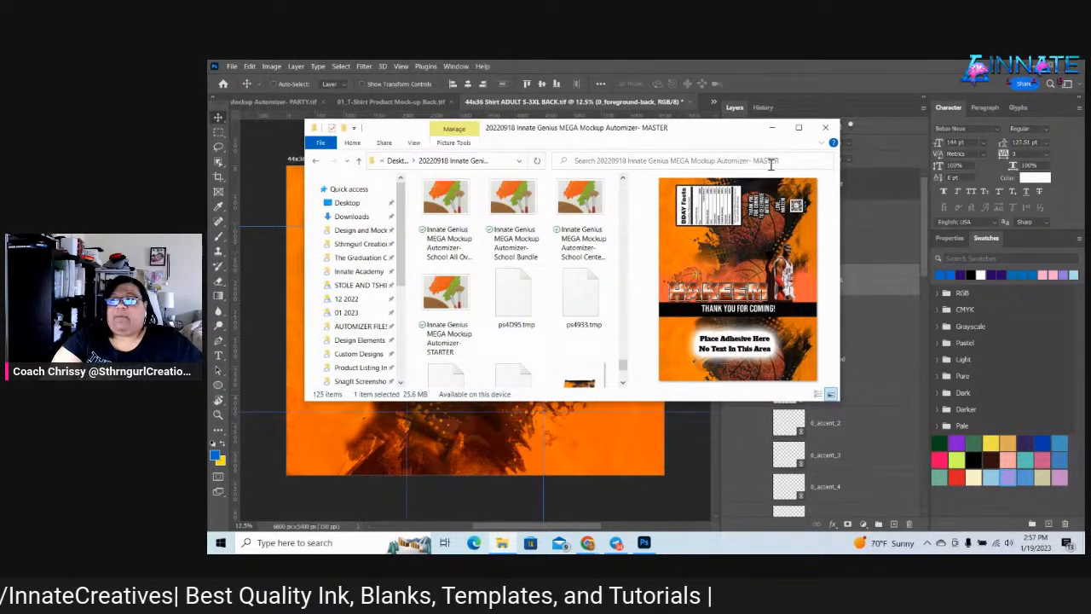
{"action": "left_click", "coordinate": [619, 160]}
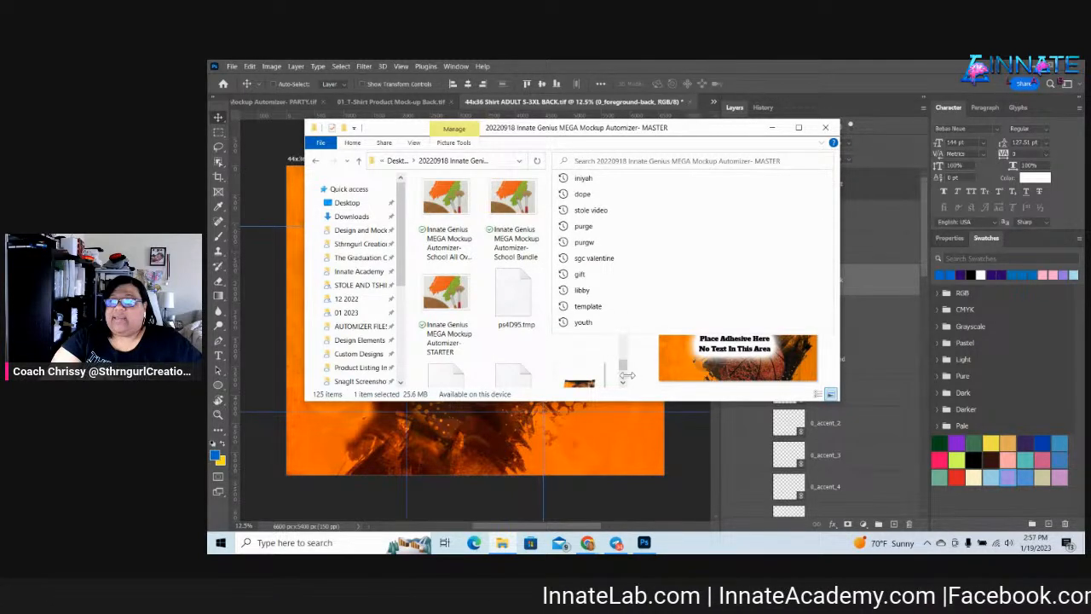
{"action": "left_click", "coordinate": [570, 352]}
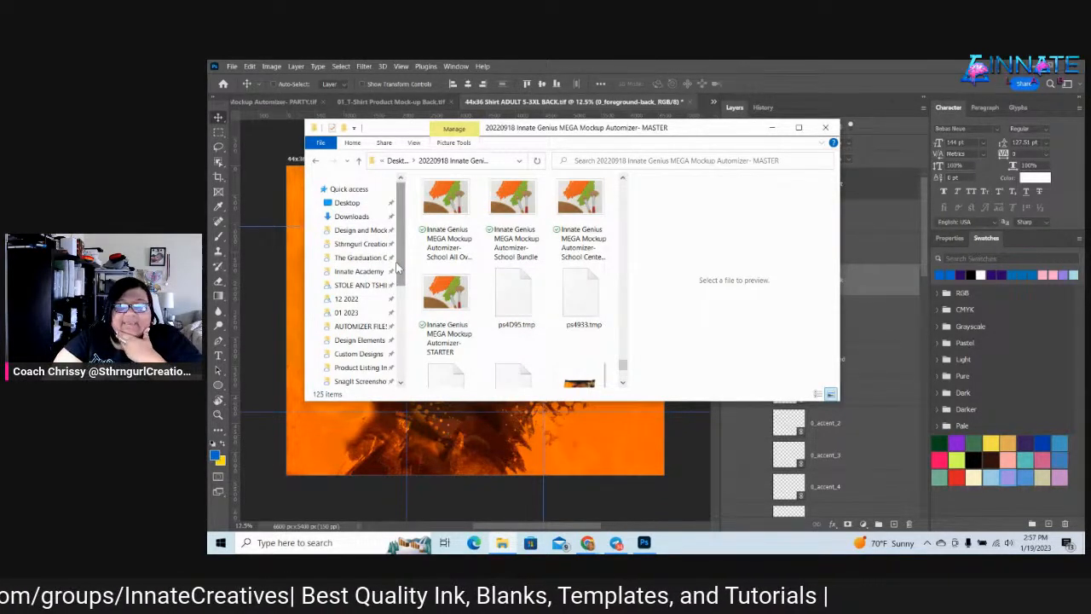
{"action": "left_click", "coordinate": [826, 128]}
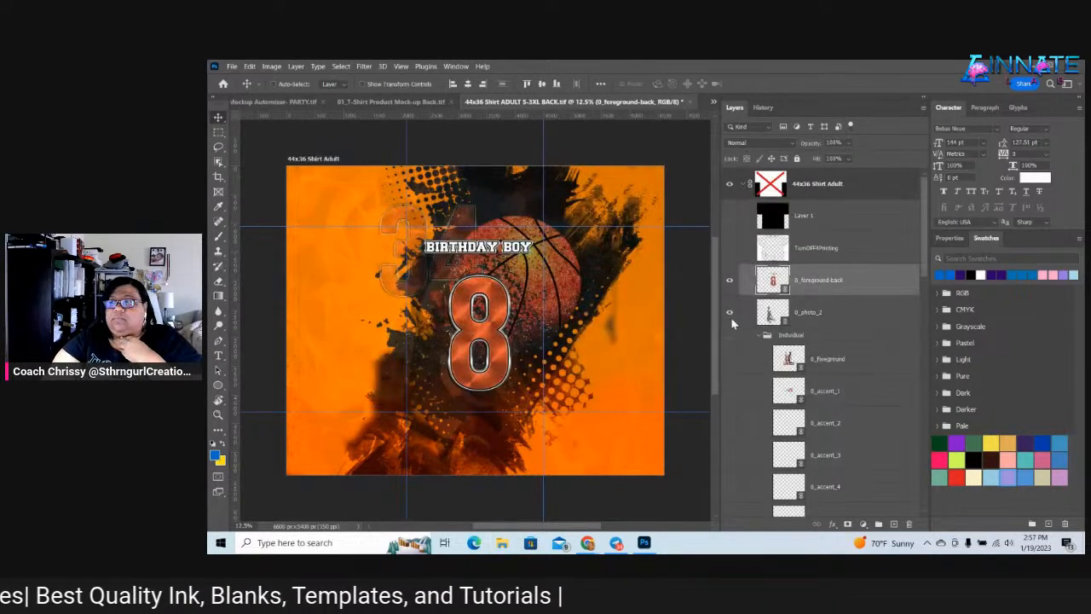
Open the 0_foreground-back artwork from the 44x36 shirt back and update all its modified linked content
{"action": "right_click", "coordinate": [510, 313]}
{"action": "left_click", "coordinate": [546, 328]}
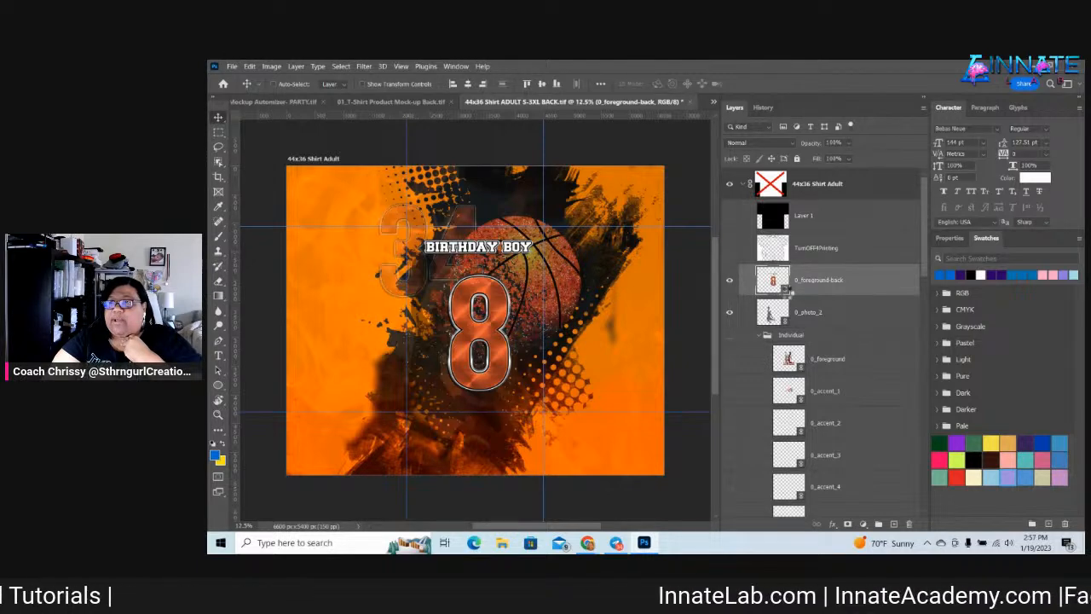
{"action": "double_click", "coordinate": [786, 292]}
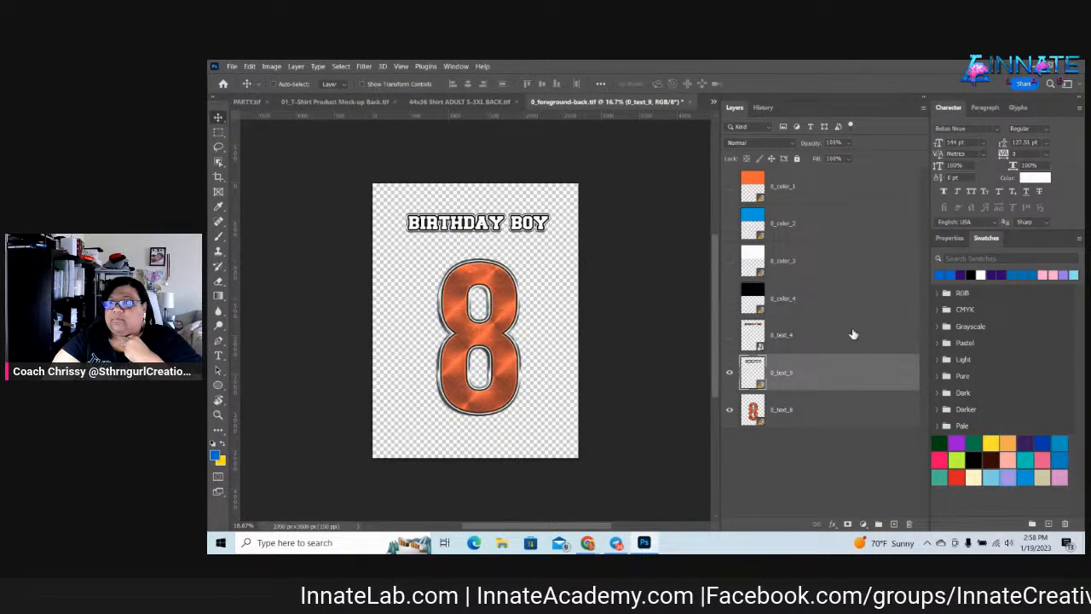
{"action": "right_click", "coordinate": [846, 372]}
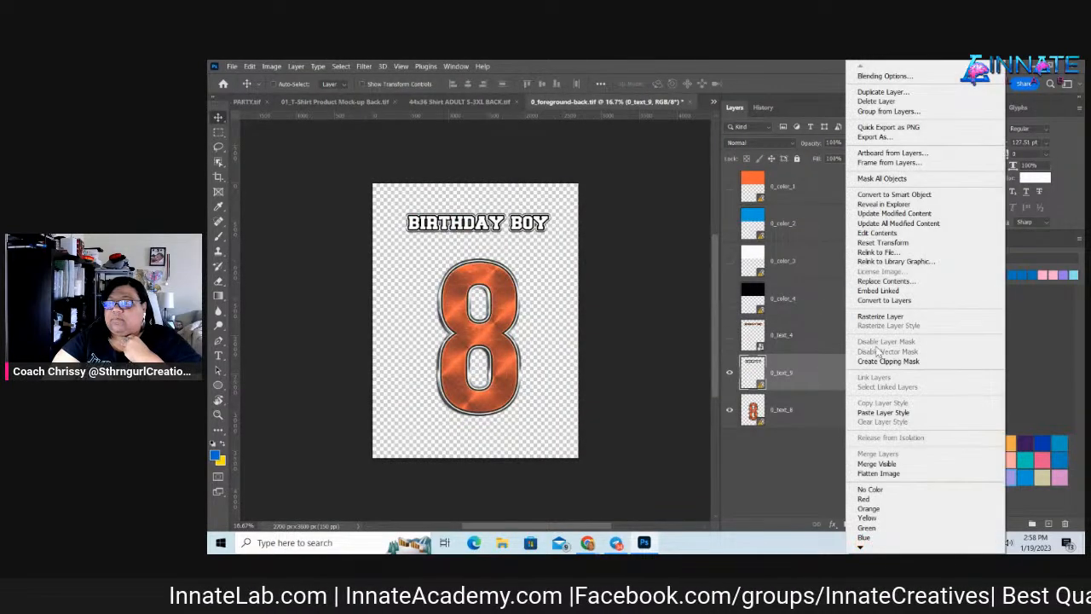
{"action": "left_click", "coordinate": [910, 224]}
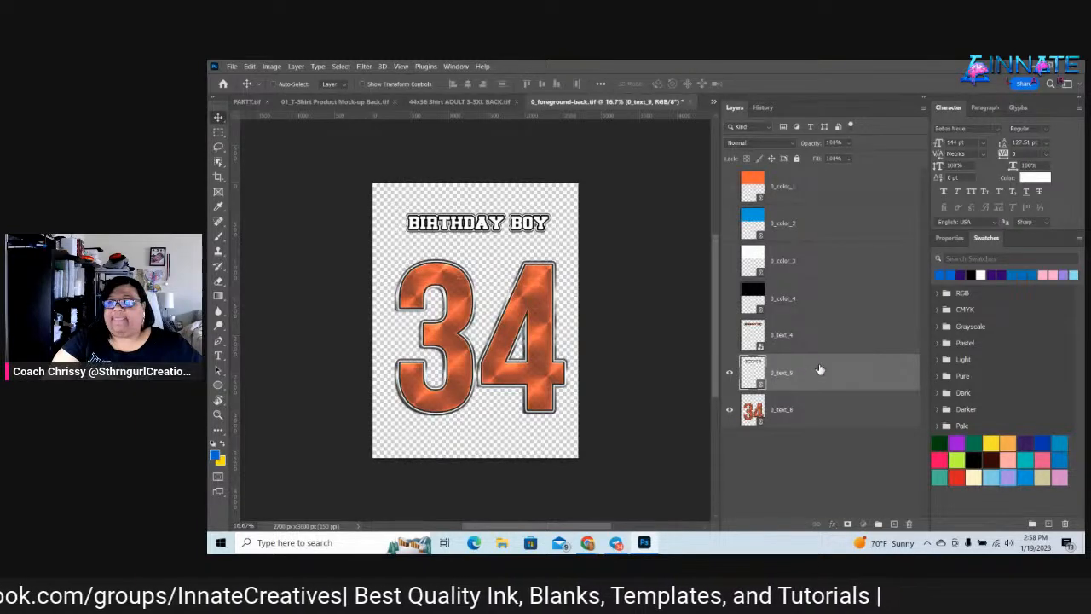
Select the BIRTHDAY BOY text layer, 0_text_9, in the 0_foreground-back artwork and hide it
{"action": "right_click", "coordinate": [522, 225]}
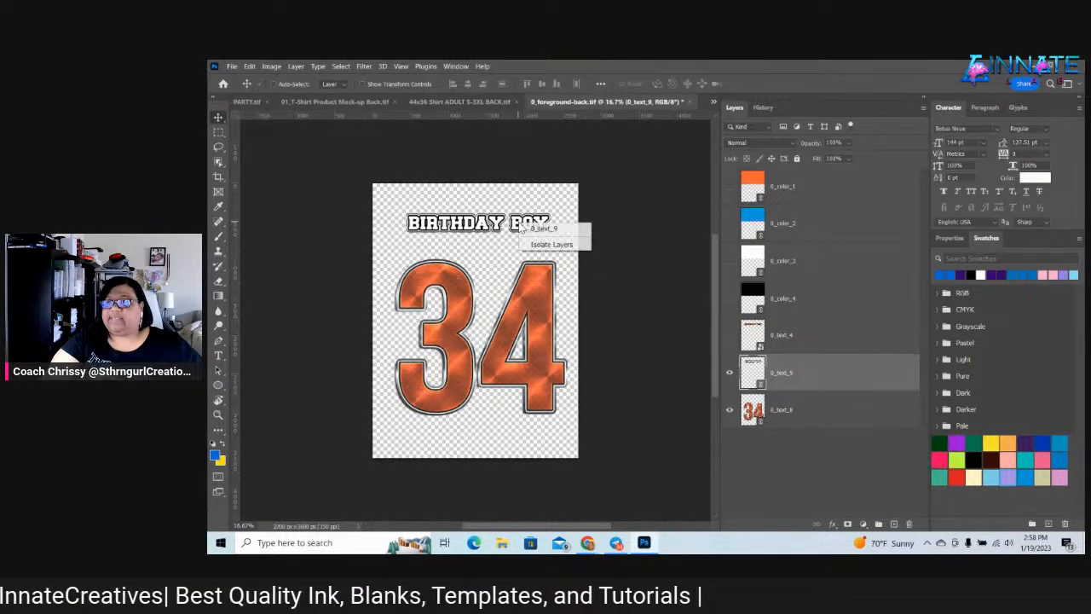
{"action": "left_click", "coordinate": [546, 228]}
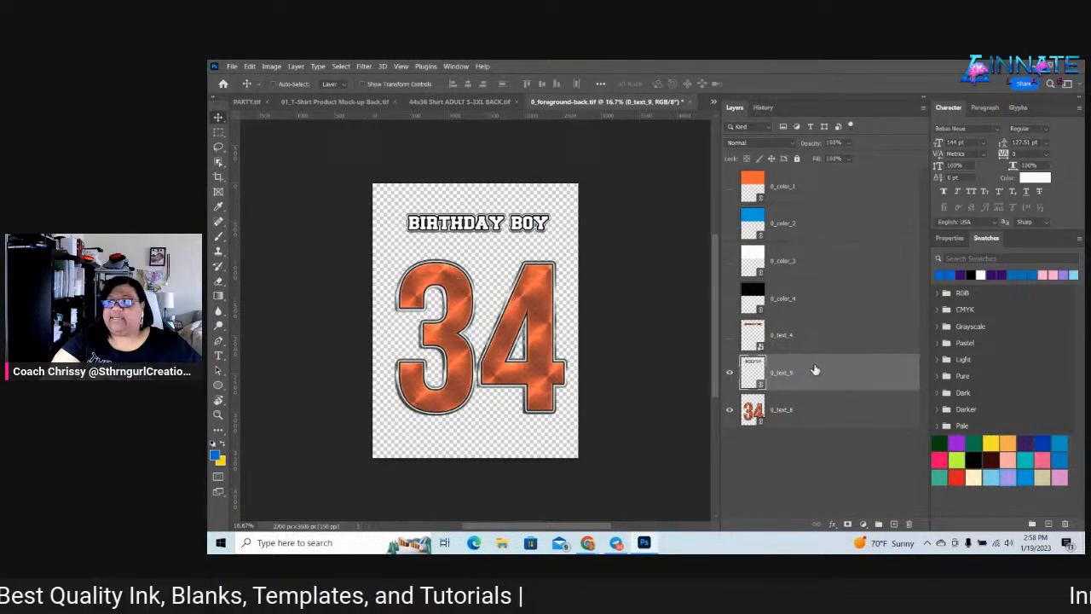
{"action": "left_click", "coordinate": [730, 373]}
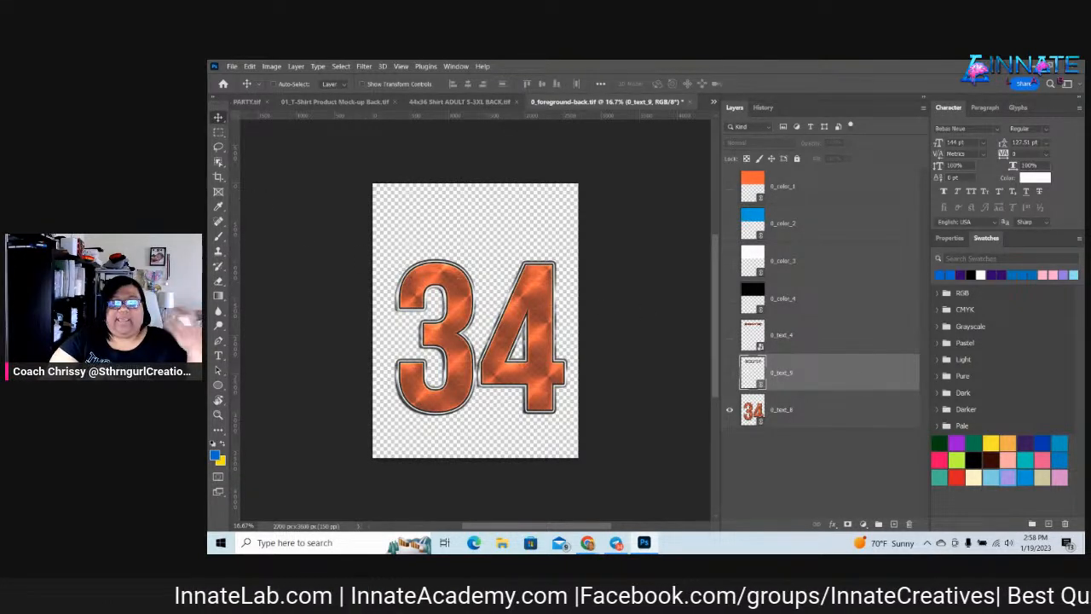
Place the 0_text_5 name graphic from the MASTER folder as an embedded object in the 0_foreground-back artwork
{"action": "left_click", "coordinate": [504, 543]}
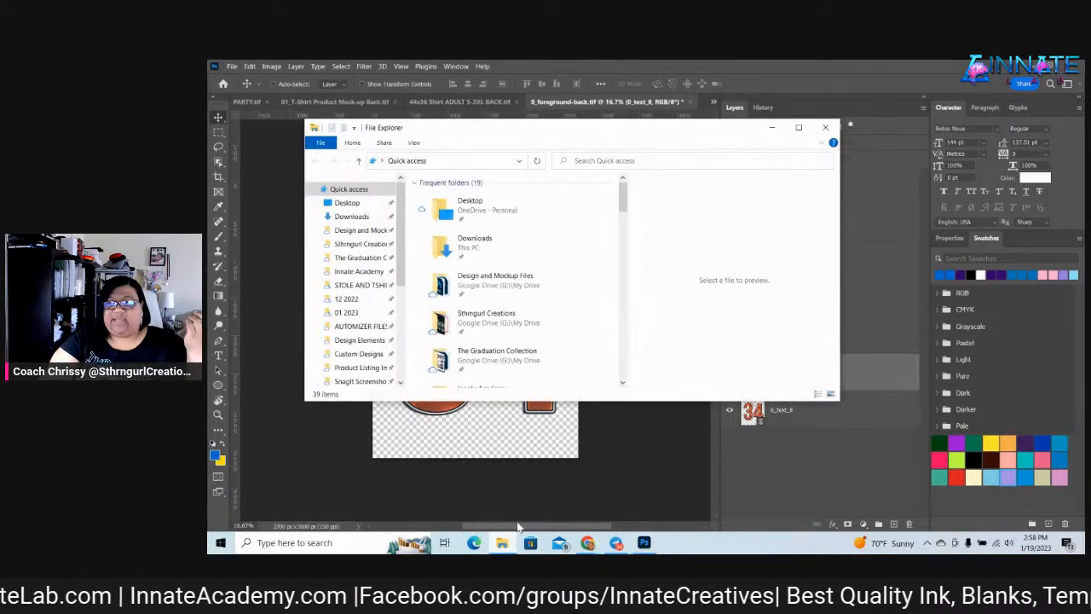
{"action": "left_click", "coordinate": [827, 128]}
{"action": "left_click", "coordinate": [232, 67]}
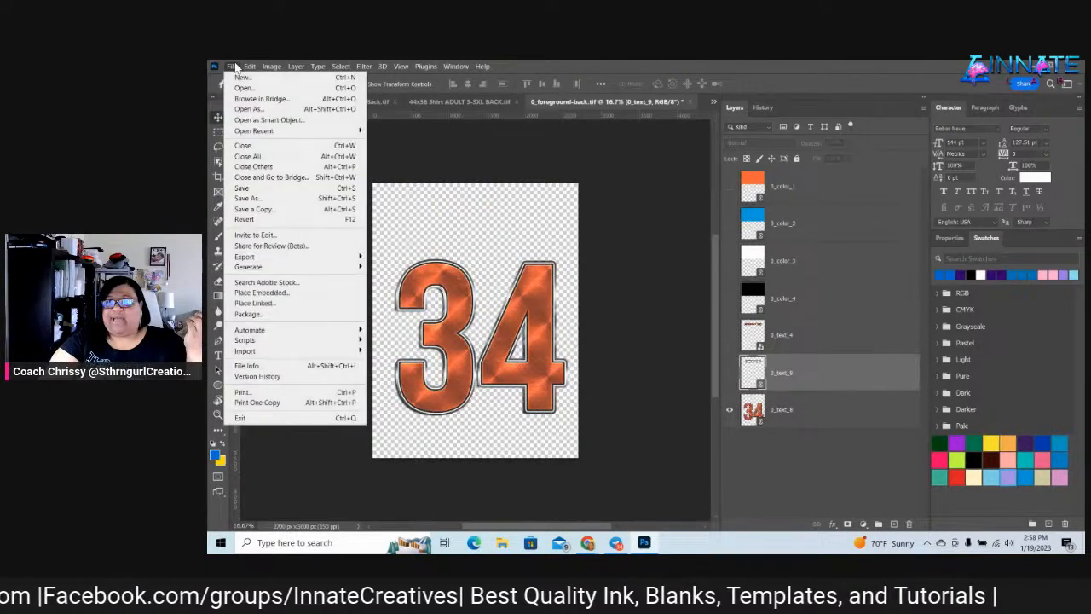
{"action": "left_click", "coordinate": [271, 294]}
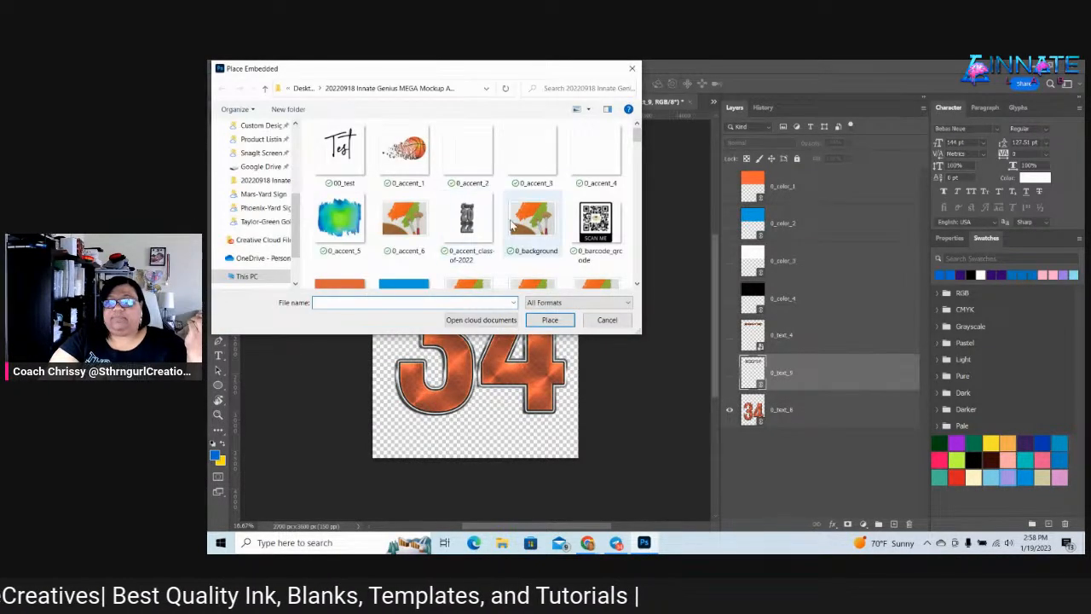
{"action": "scroll", "coordinate": [507, 230], "scroll_direction": "down", "scroll_amount": 2}
{"action": "scroll", "coordinate": [515, 219], "scroll_direction": "down", "scroll_amount": 2}
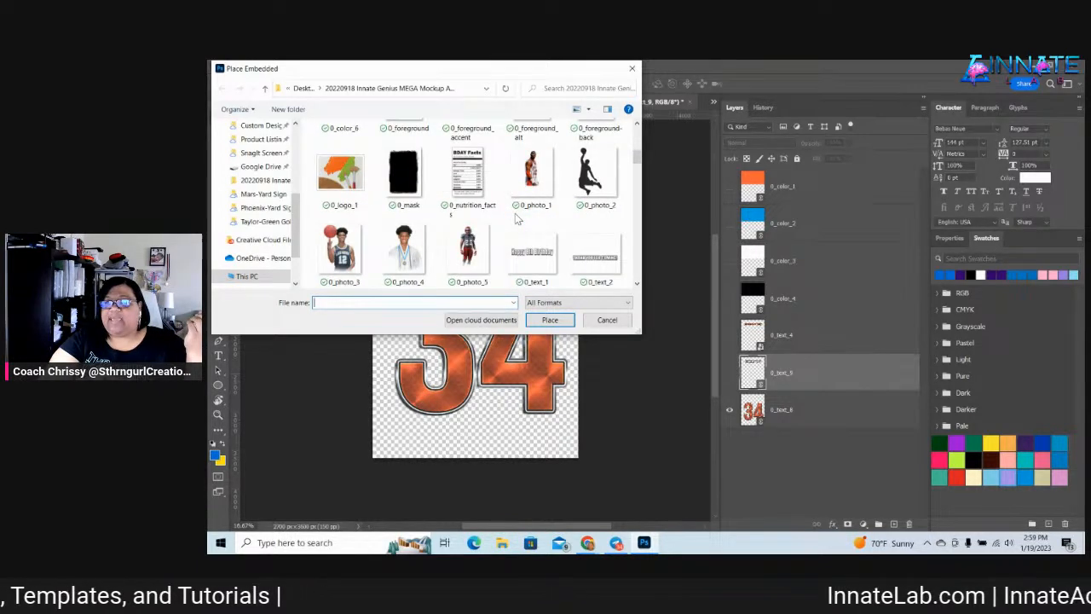
{"action": "scroll", "coordinate": [515, 220], "scroll_direction": "down", "scroll_amount": 1}
{"action": "left_click", "coordinate": [472, 270]}
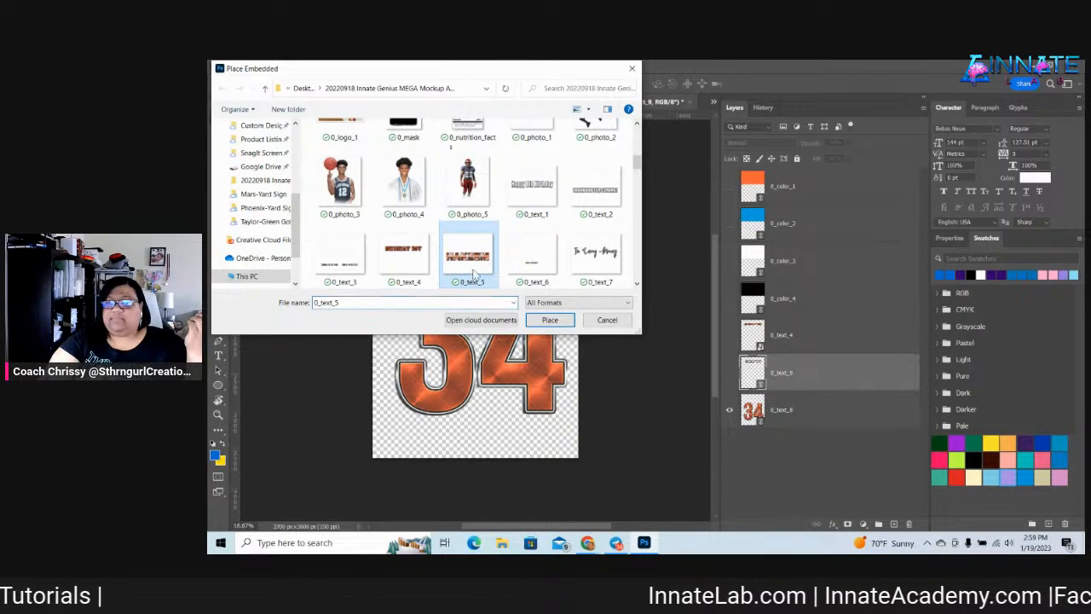
{"action": "left_click", "coordinate": [549, 320]}
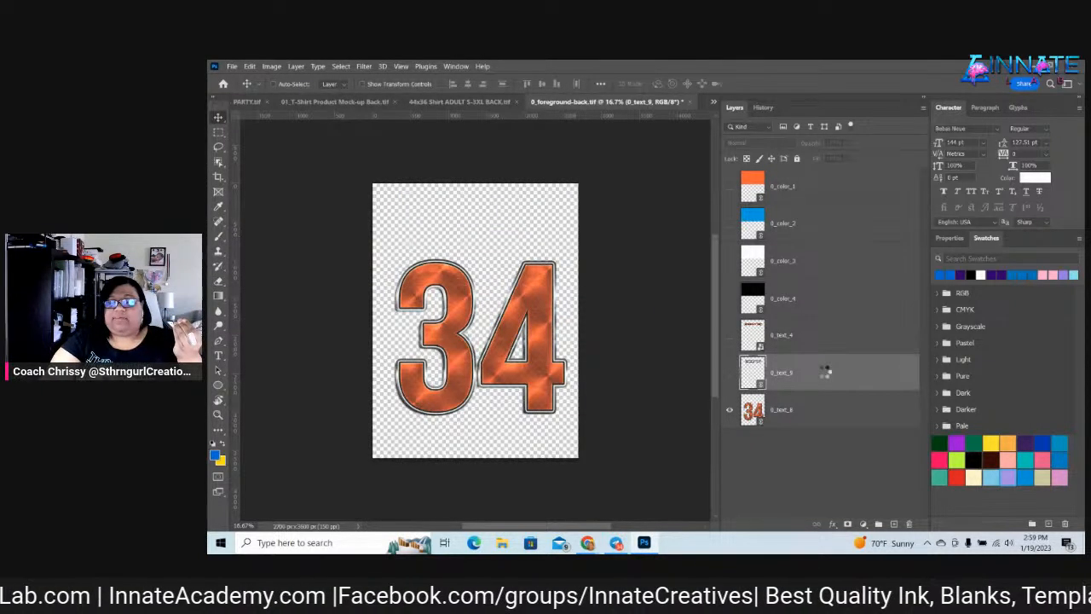
Move the placed name graphic above the number and scale it down slightly
{"action": "left_click_drag", "start_coordinate": [510, 322], "coordinate": [508, 219]}
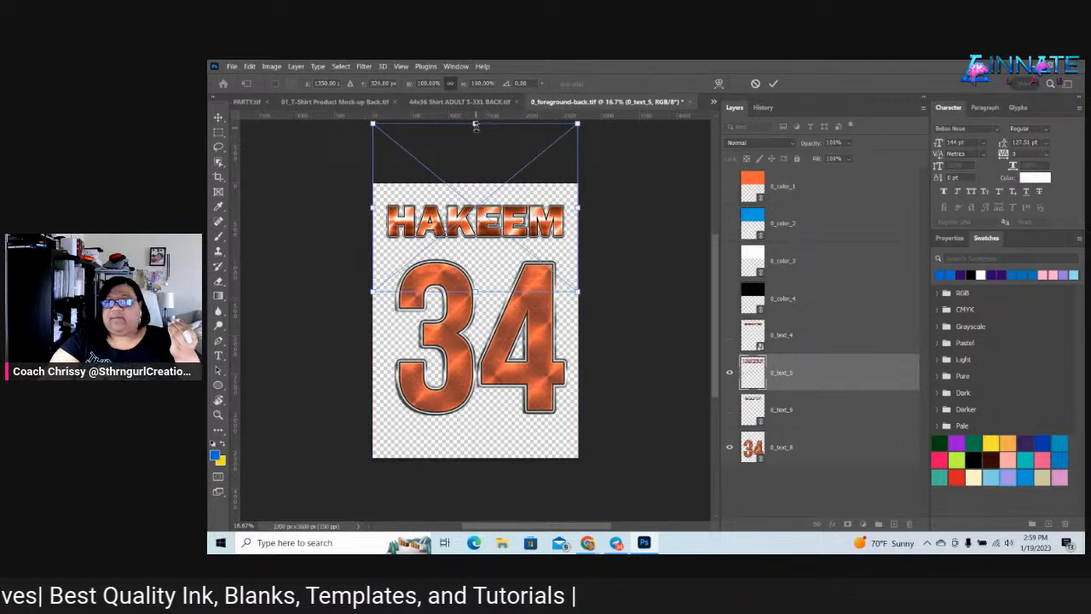
{"action": "left_click_drag", "start_coordinate": [475, 125], "coordinate": [476, 149]}
{"action": "key", "text": "Return"}
Select the 0_text_8 number layer and scale it down slightly to fit beneath the name
{"action": "right_click", "coordinate": [541, 339]}
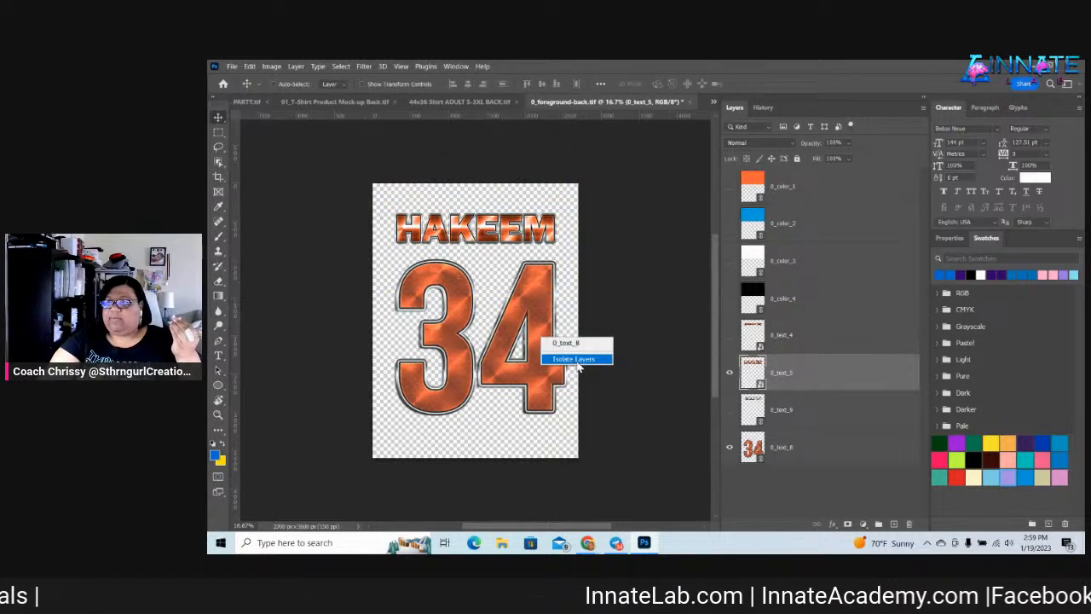
{"action": "left_click", "coordinate": [565, 341]}
{"action": "key", "text": "ctrl+t"}
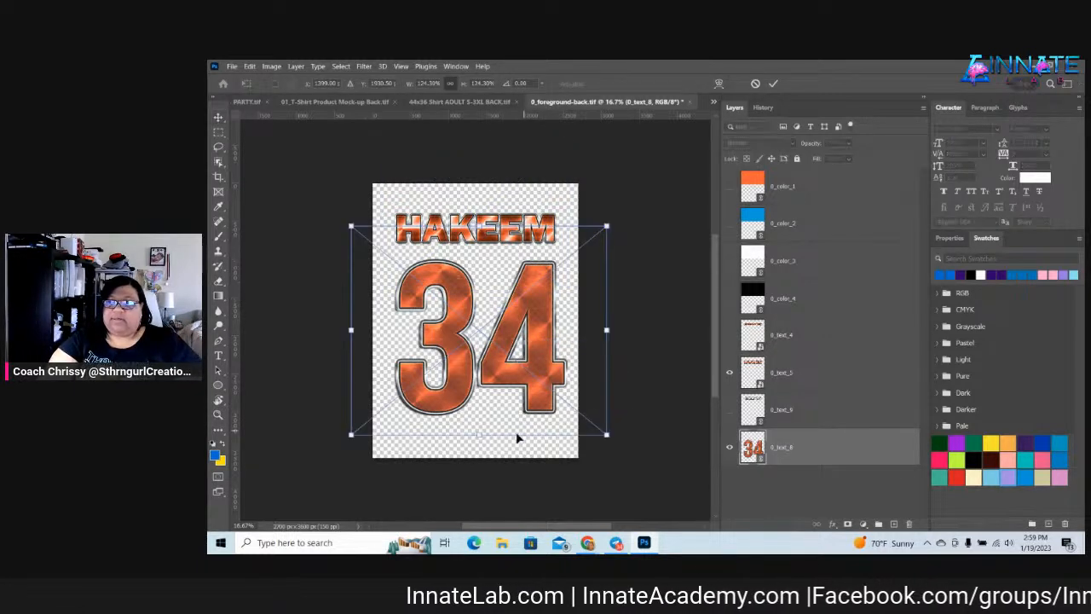
{"action": "left_click_drag", "start_coordinate": [480, 432], "coordinate": [483, 409]}
{"action": "key", "text": "Return"}
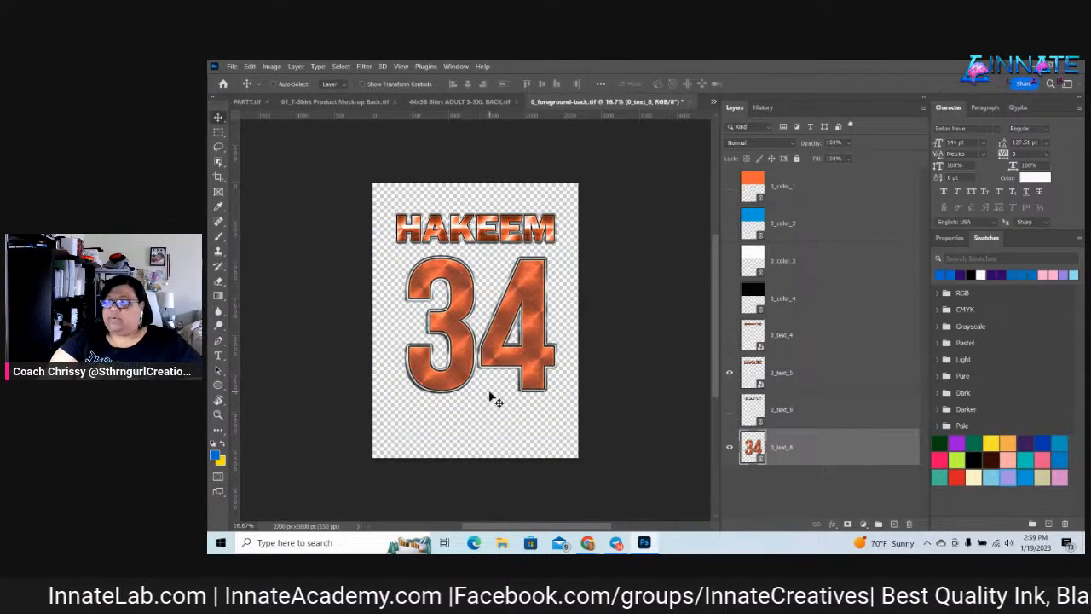
Align the name and number layers on their horizontal centers, then save the 0_foreground-back and 44x36 Shirt ADULT S-3XL BACK artworks
{"action": "left_click", "coordinate": [843, 376], "text": "ctrl"}
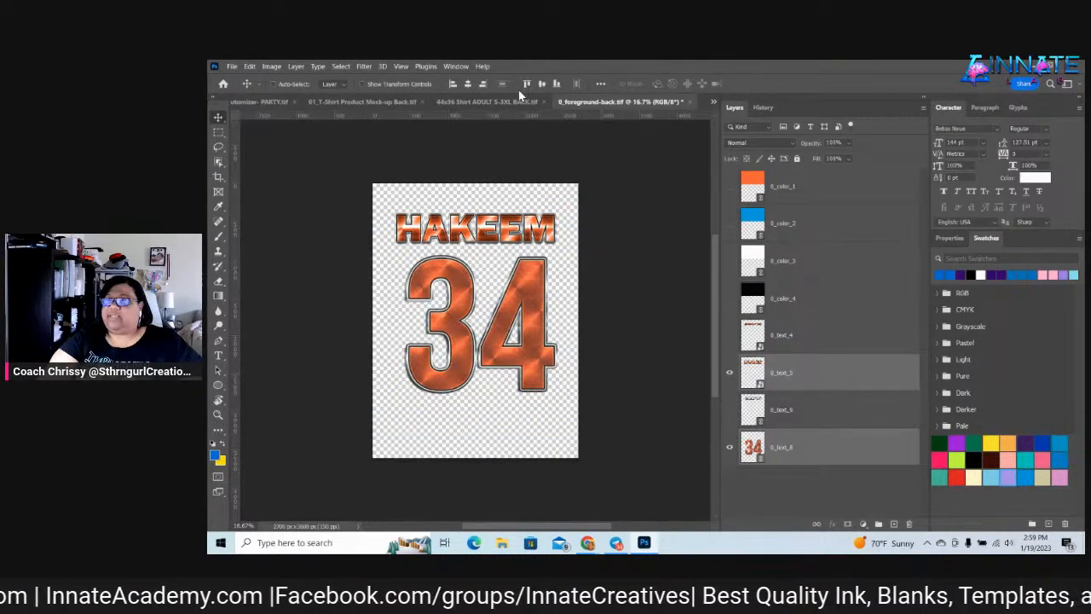
{"action": "left_click", "coordinate": [468, 84]}
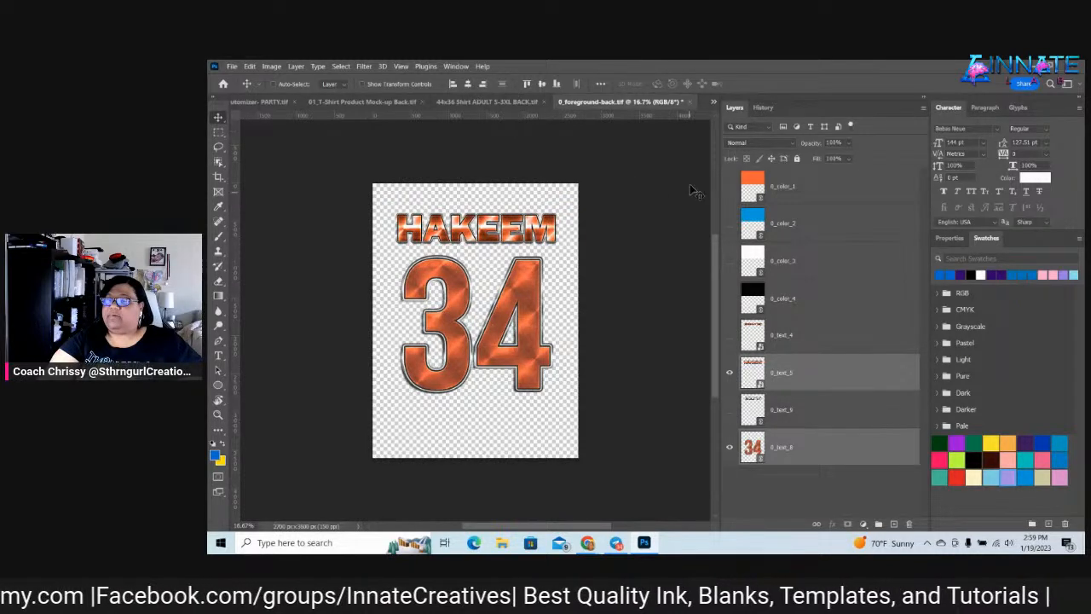
{"action": "left_click", "coordinate": [689, 101]}
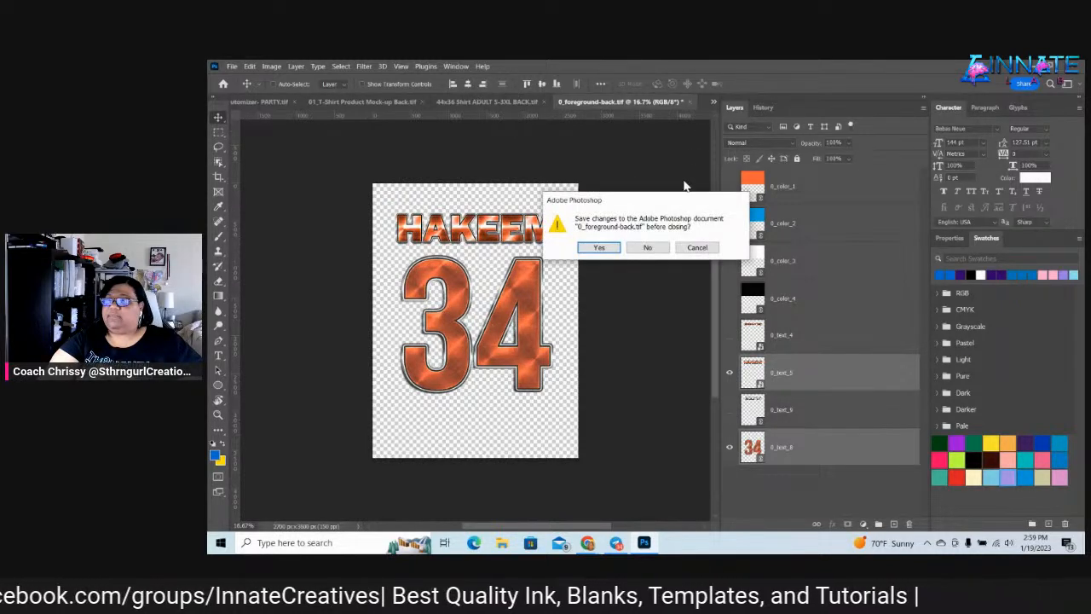
{"action": "left_click", "coordinate": [631, 253]}
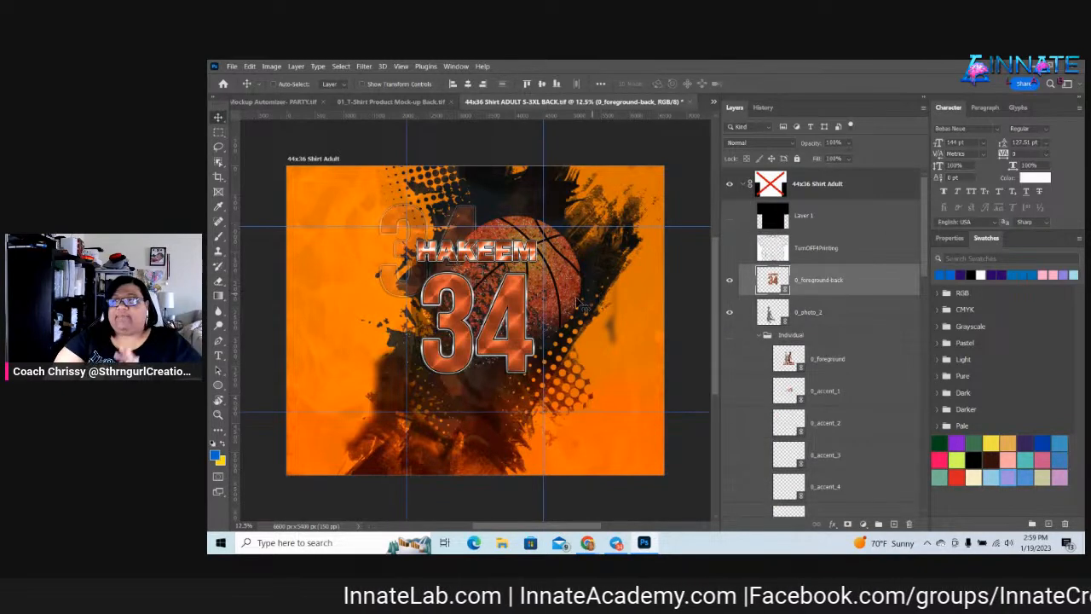
{"action": "left_click", "coordinate": [690, 102]}
{"action": "left_click", "coordinate": [600, 247]}
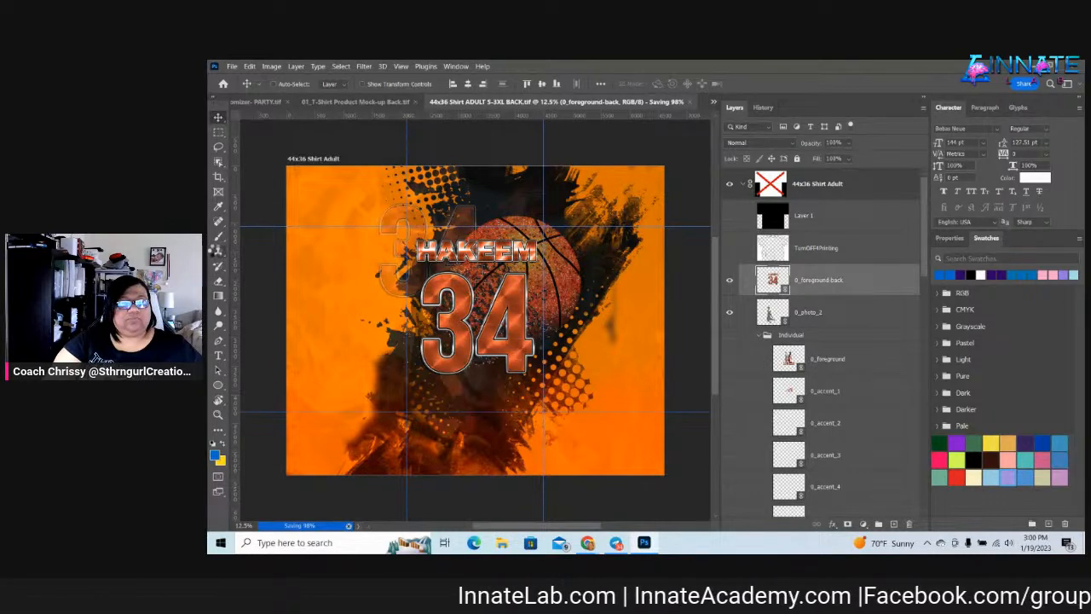
Switch to File Explorer and locate the Abstract Basketball Skin Pack folder in AUTOMIZER FILES
{"action": "left_click", "coordinate": [502, 543]}
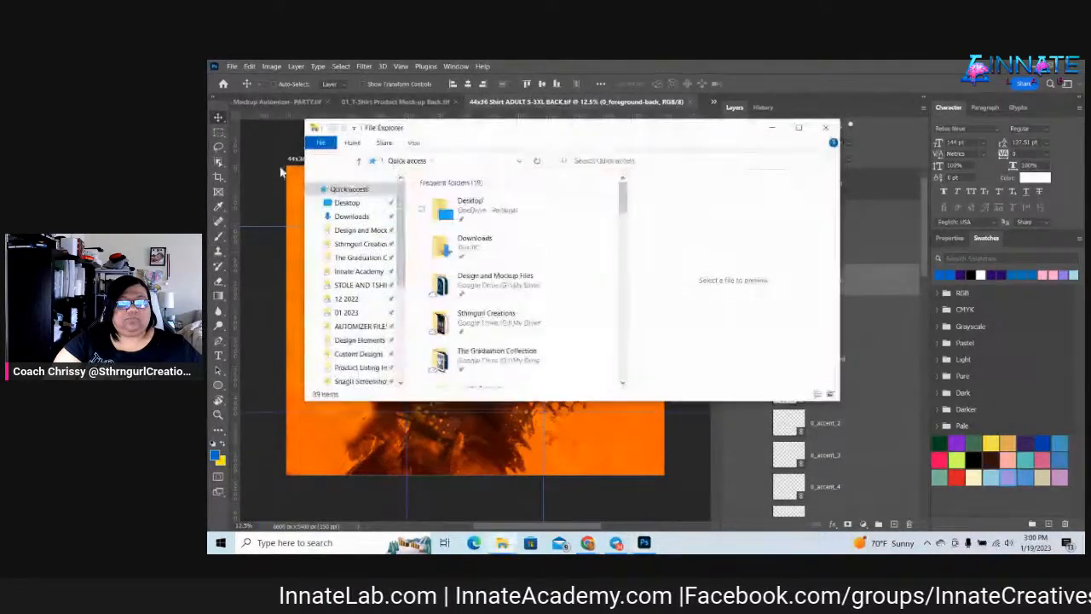
{"action": "left_click", "coordinate": [362, 326]}
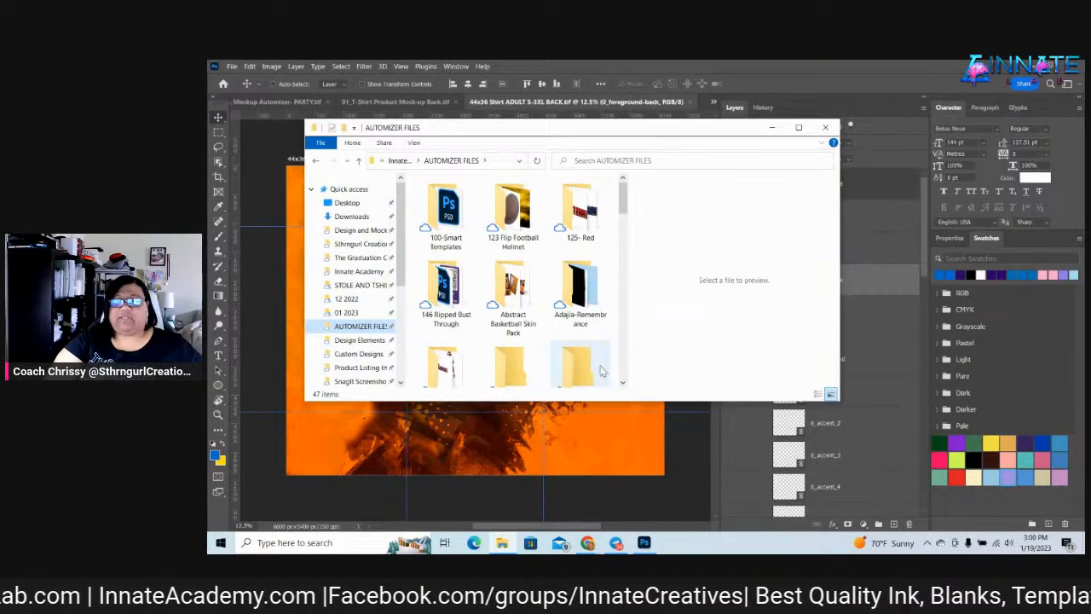
{"action": "left_click", "coordinate": [512, 303]}
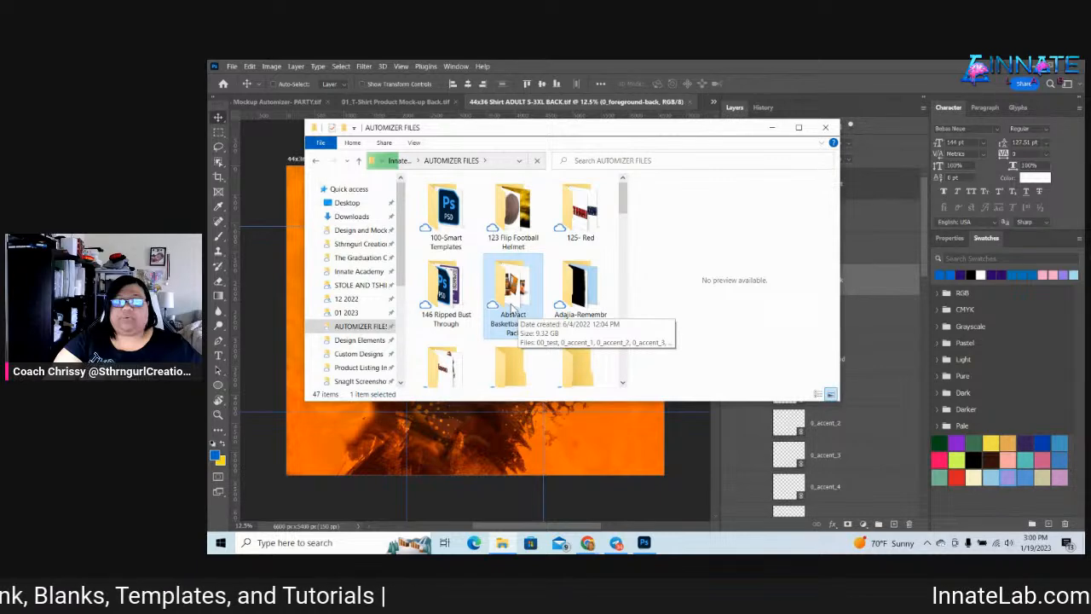
{"action": "left_click", "coordinate": [772, 128]}
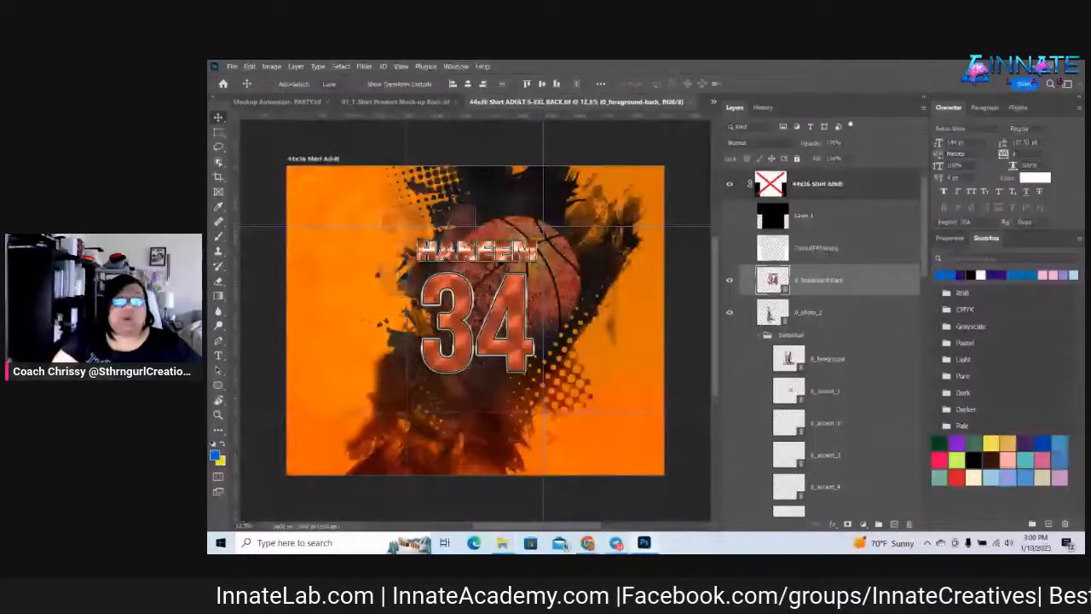
Close the shirt back artwork and its 01_T-Shirt Product Mock-up Back file with changes saved, and save the PARTY mockup automizer
{"action": "key", "text": "ctrl+w"}
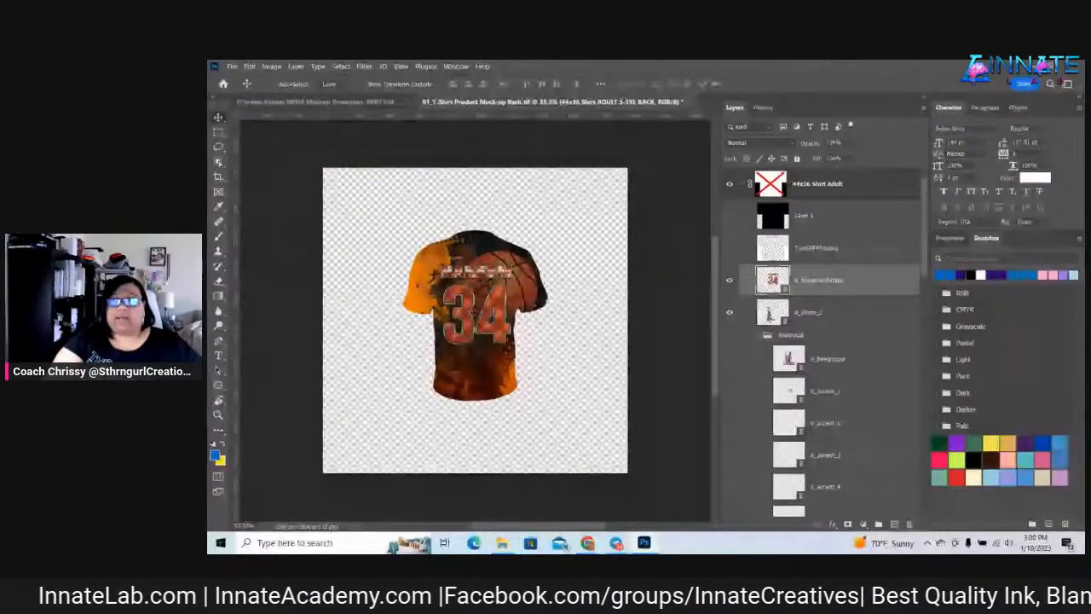
{"action": "left_click", "coordinate": [690, 103]}
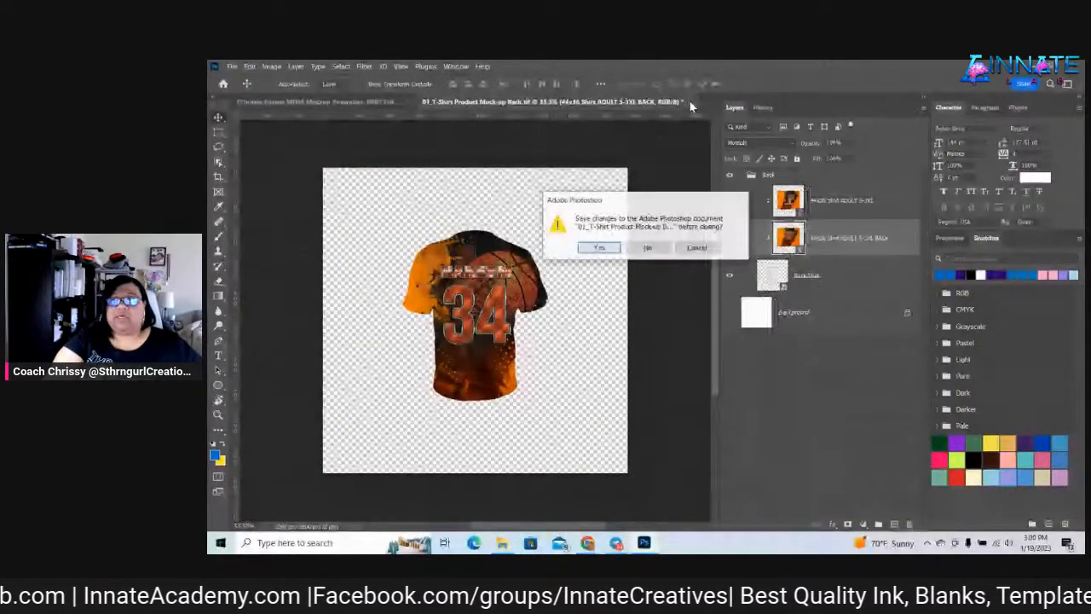
{"action": "left_click", "coordinate": [599, 247]}
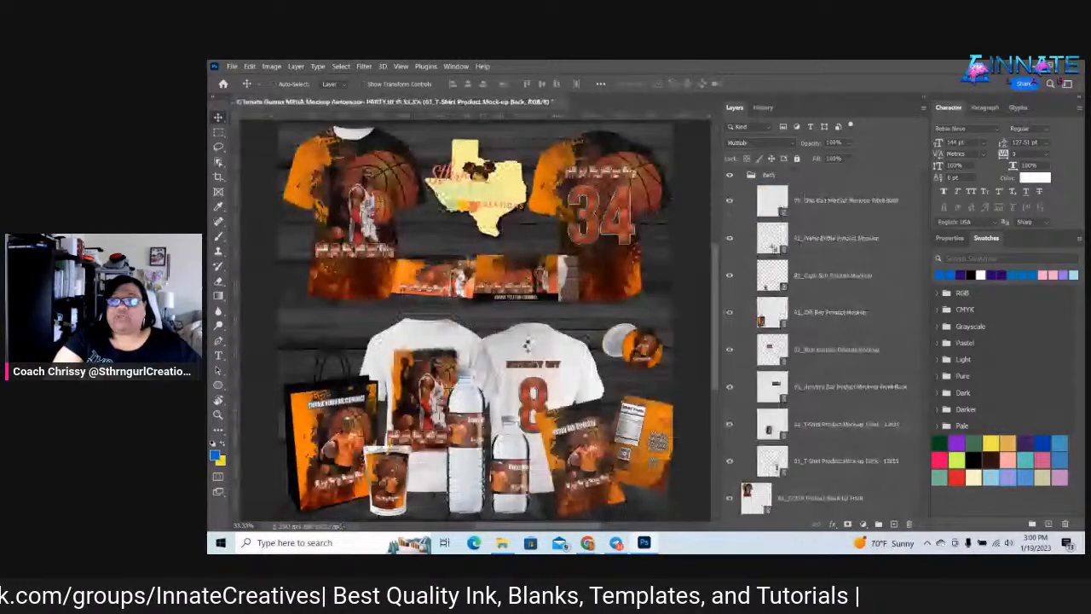
{"action": "left_click", "coordinate": [231, 66]}
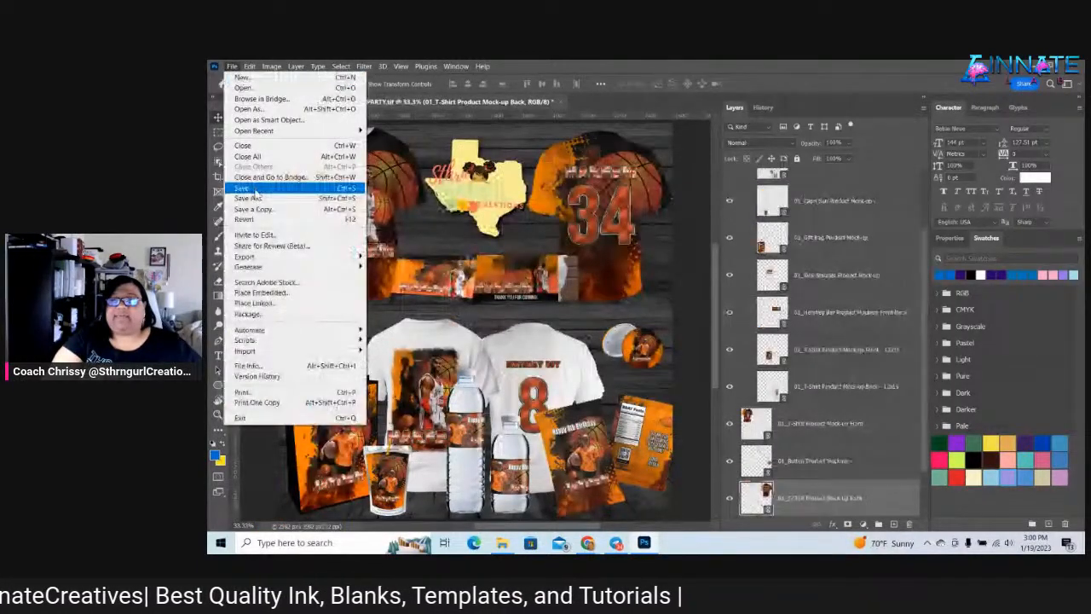
{"action": "left_click", "coordinate": [255, 189]}
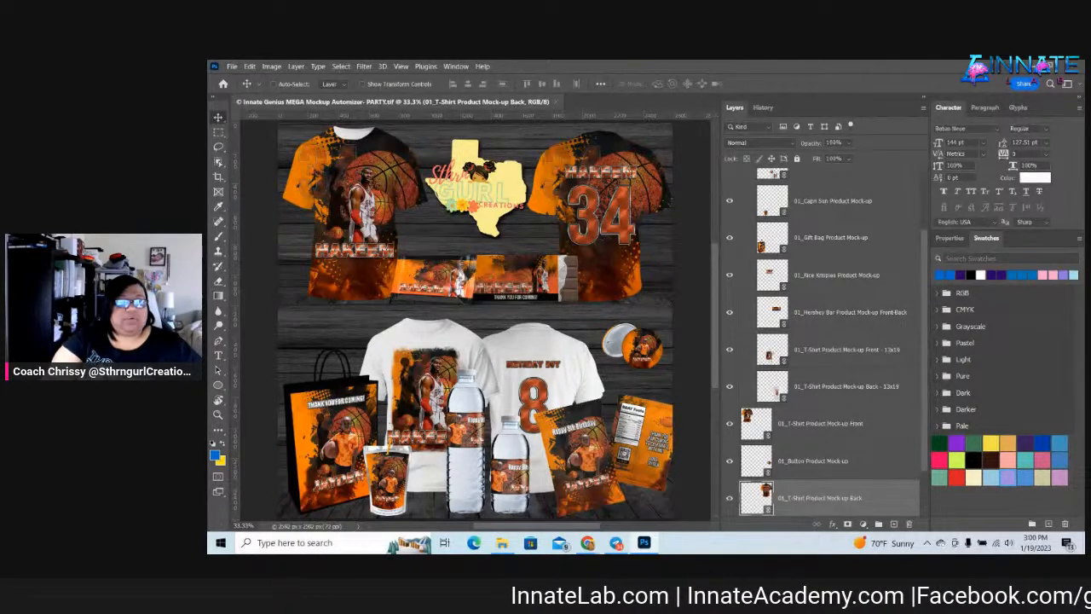
In File Explorer, create a folder named with the customer's first name inside AUTOMIZER FILES and open it
{"action": "left_click", "coordinate": [502, 543]}
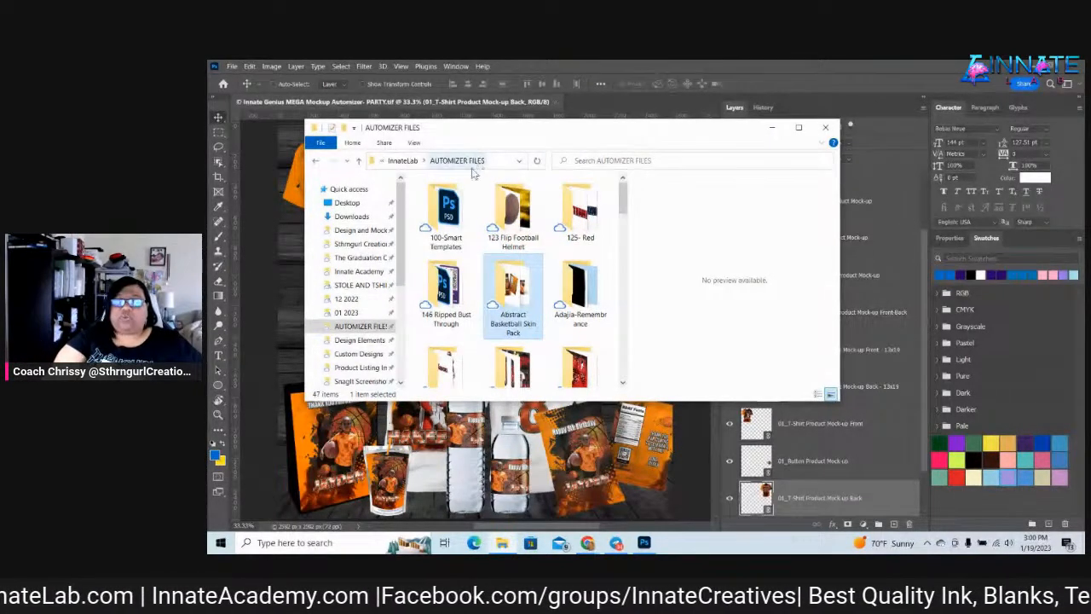
{"action": "left_click", "coordinate": [345, 129]}
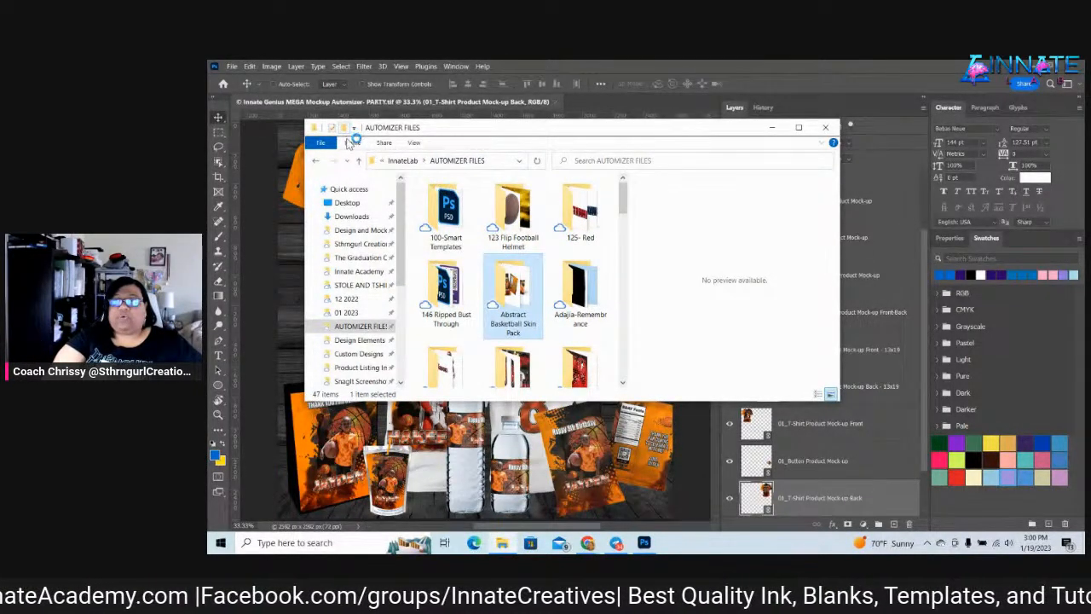
{"action": "type", "text": "Hakeem"}
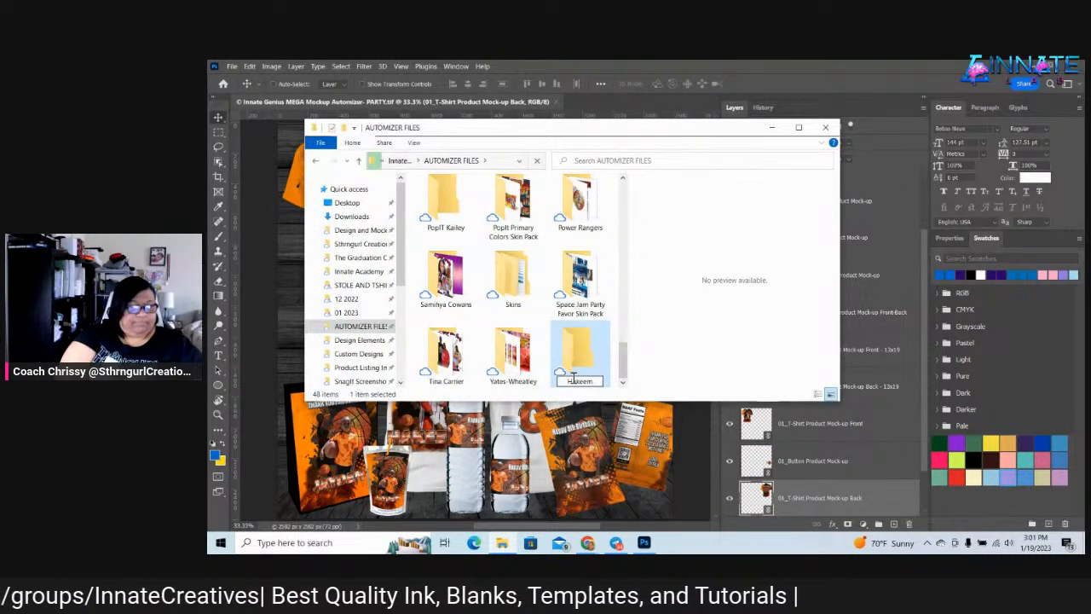
{"action": "key", "text": "Return"}
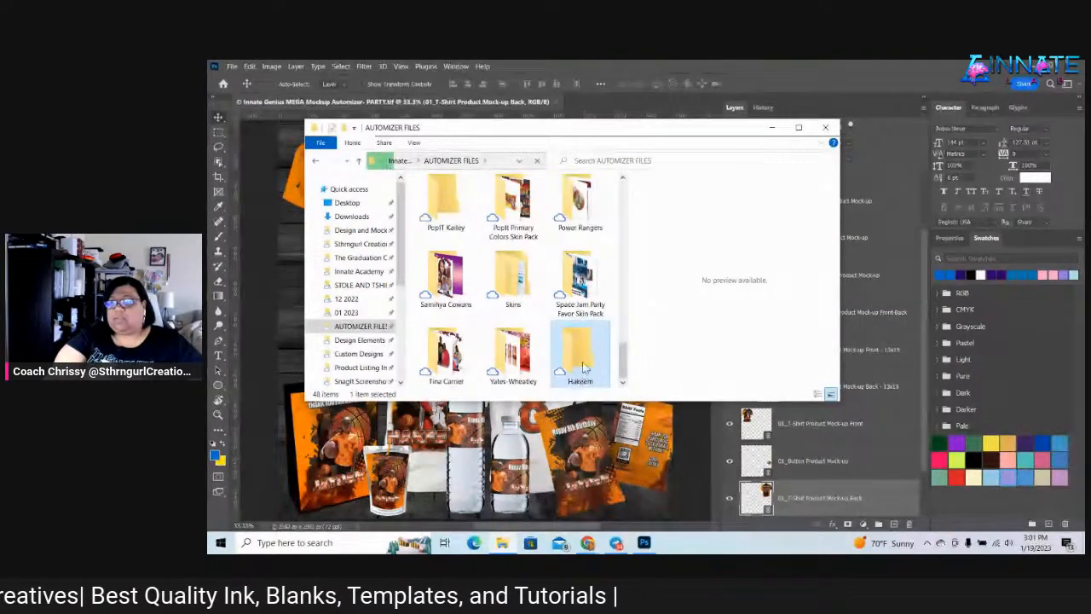
{"action": "double_click", "coordinate": [583, 366]}
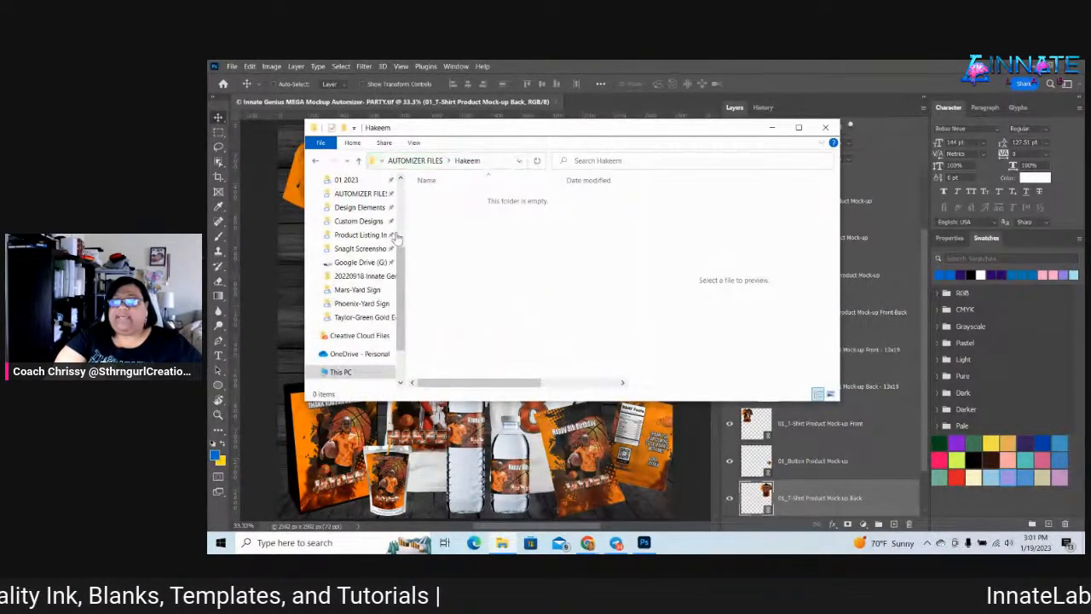
Copy all files from the 20220918 Innate Genius MEGA Mockup Automizer- MASTER folder on the Desktop
{"action": "scroll", "coordinate": [399, 272], "scroll_direction": "up", "scroll_amount": 5}
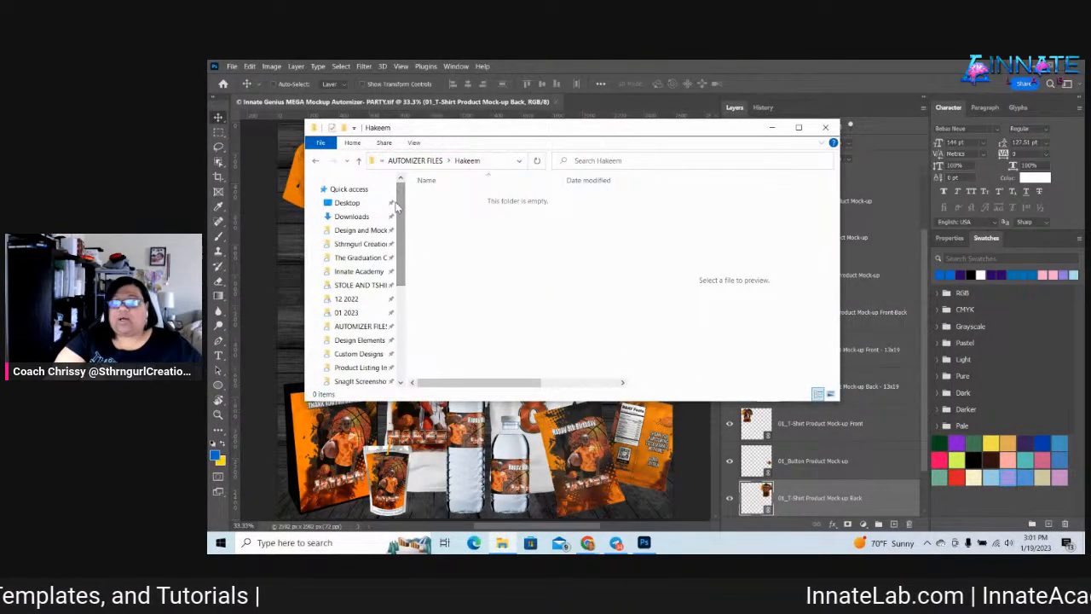
{"action": "left_click", "coordinate": [347, 202]}
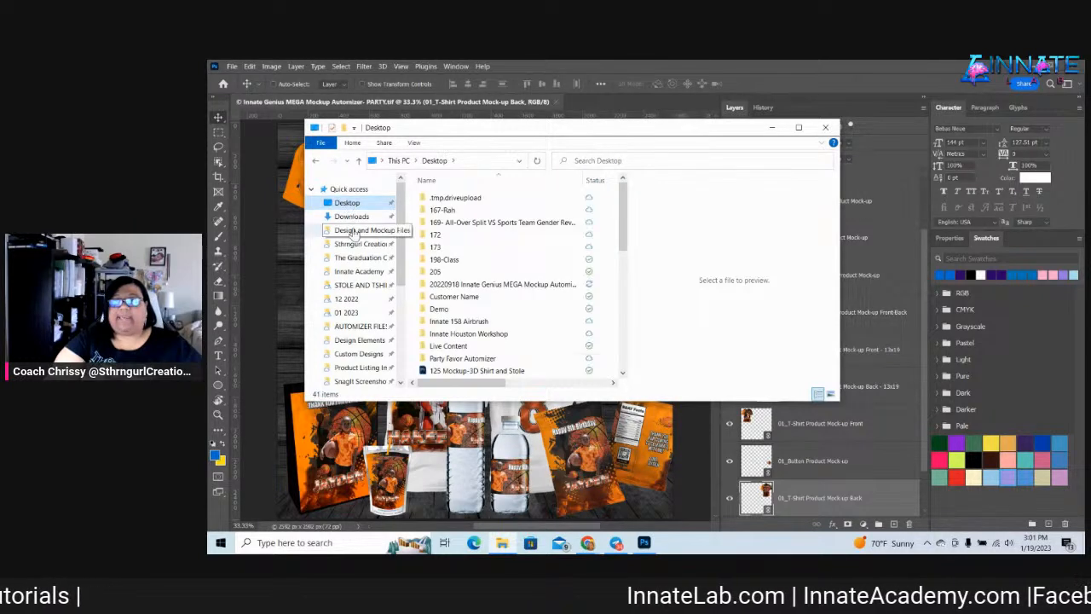
{"action": "left_click", "coordinate": [431, 285]}
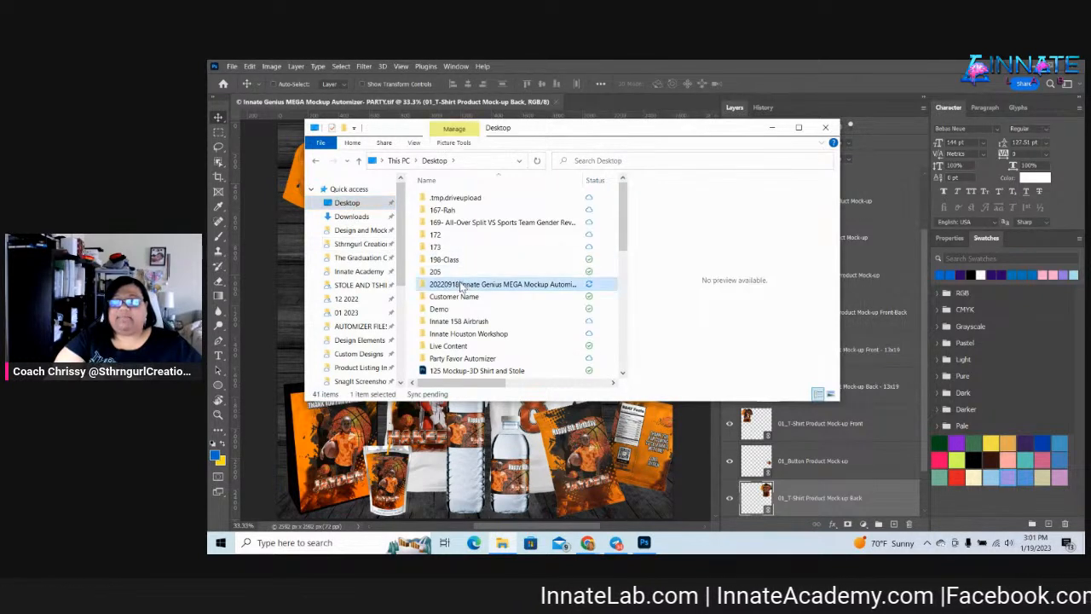
{"action": "double_click", "coordinate": [431, 285]}
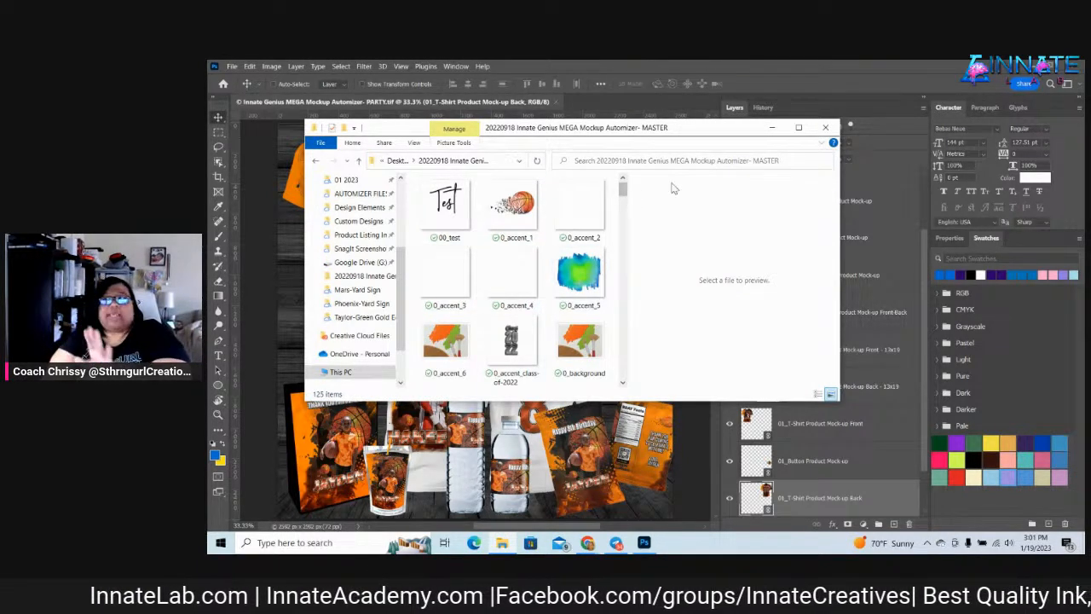
{"action": "left_click_drag", "start_coordinate": [839, 196], "coordinate": [930, 195]}
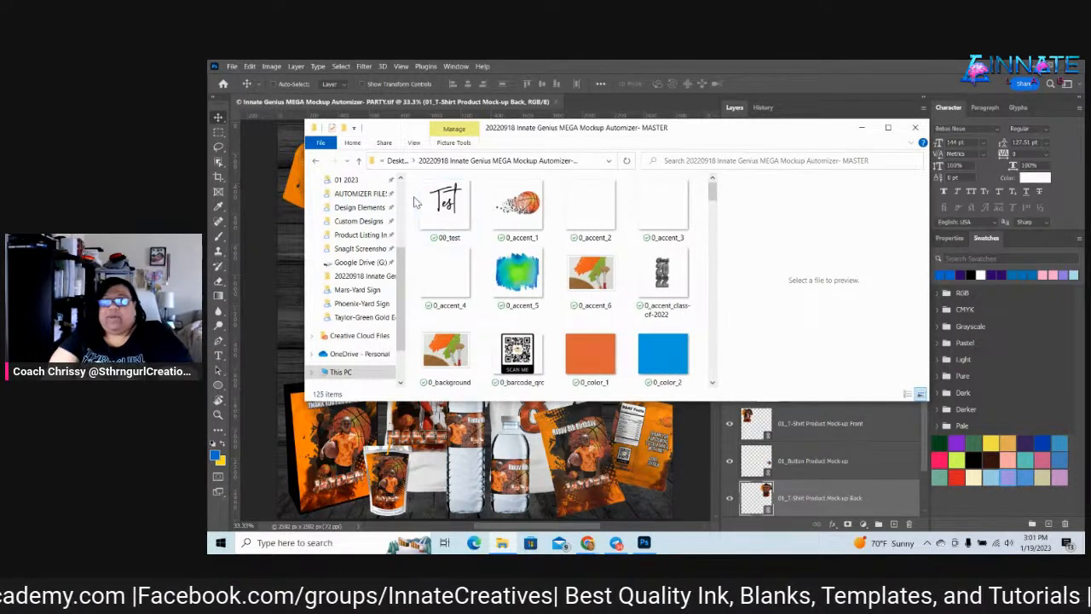
{"action": "left_click_drag", "start_coordinate": [416, 201], "coordinate": [700, 519]}
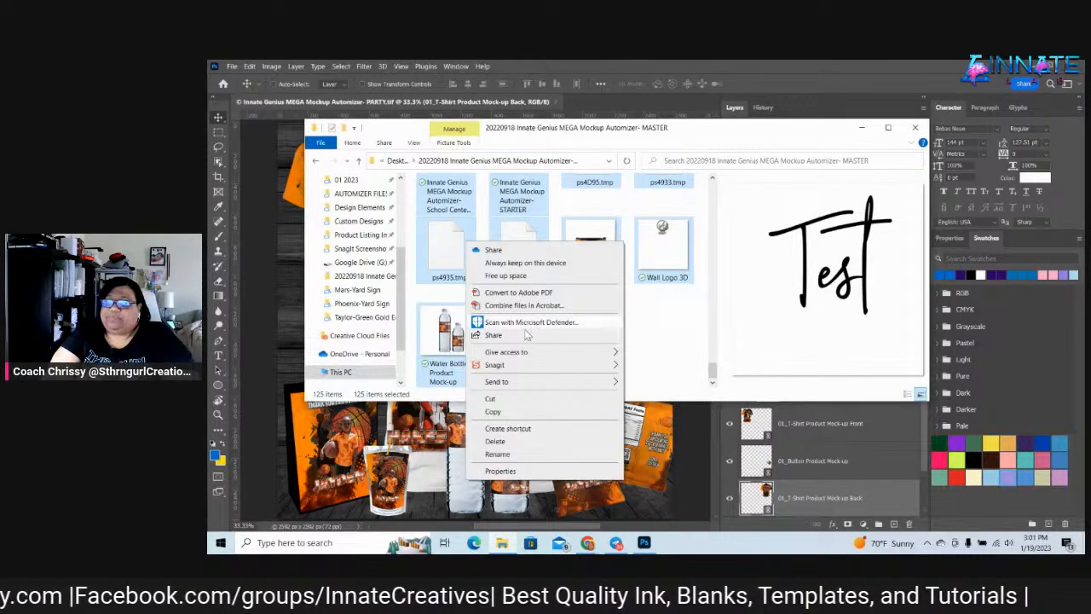
{"action": "left_click", "coordinate": [503, 411]}
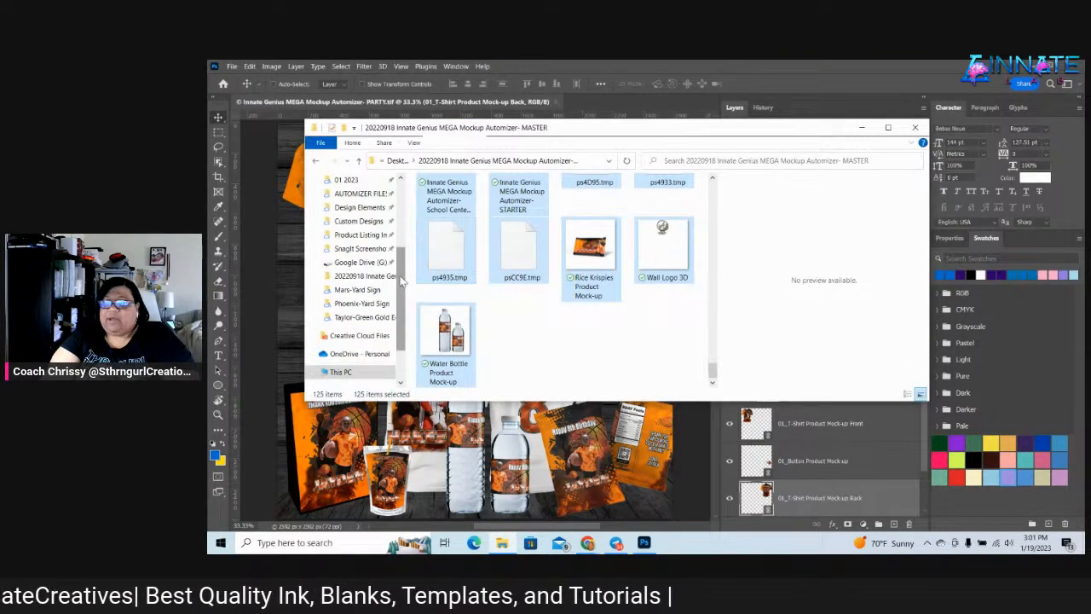
Paste the copied MASTER files into the new customer folder inside AUTOMIZER FILES
{"action": "left_click", "coordinate": [362, 193]}
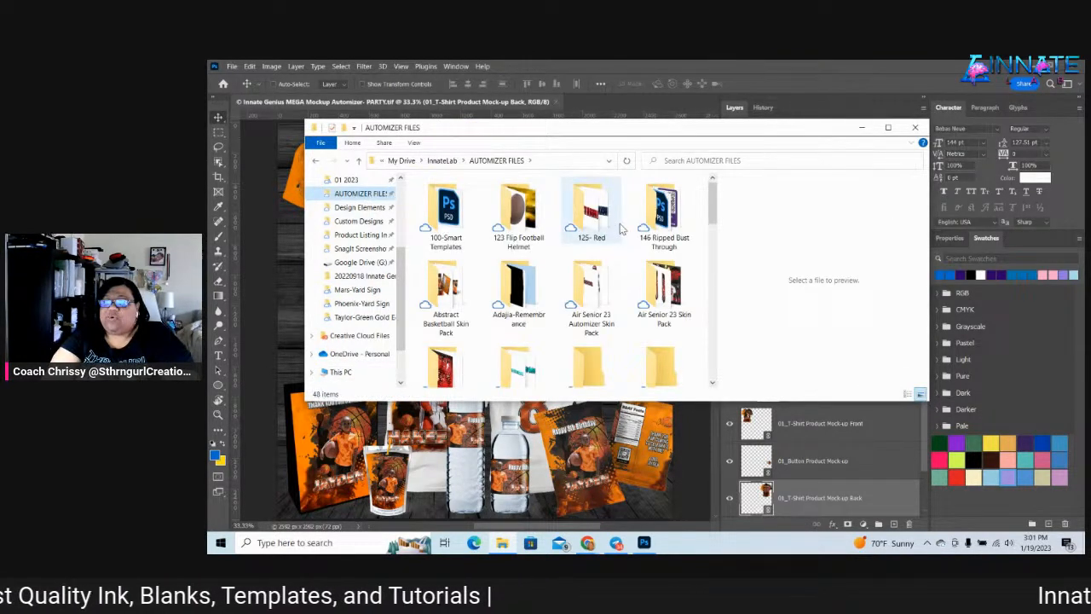
{"action": "scroll", "coordinate": [621, 228], "scroll_direction": "down", "scroll_amount": 2}
{"action": "scroll", "coordinate": [621, 228], "scroll_direction": "down", "scroll_amount": 10}
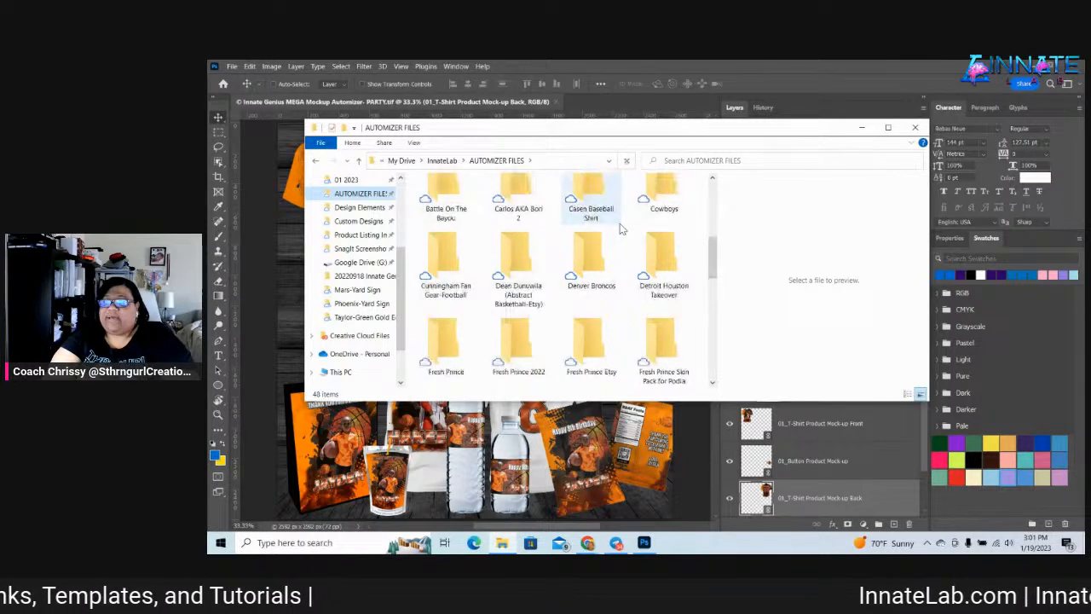
{"action": "double_click", "coordinate": [660, 243]}
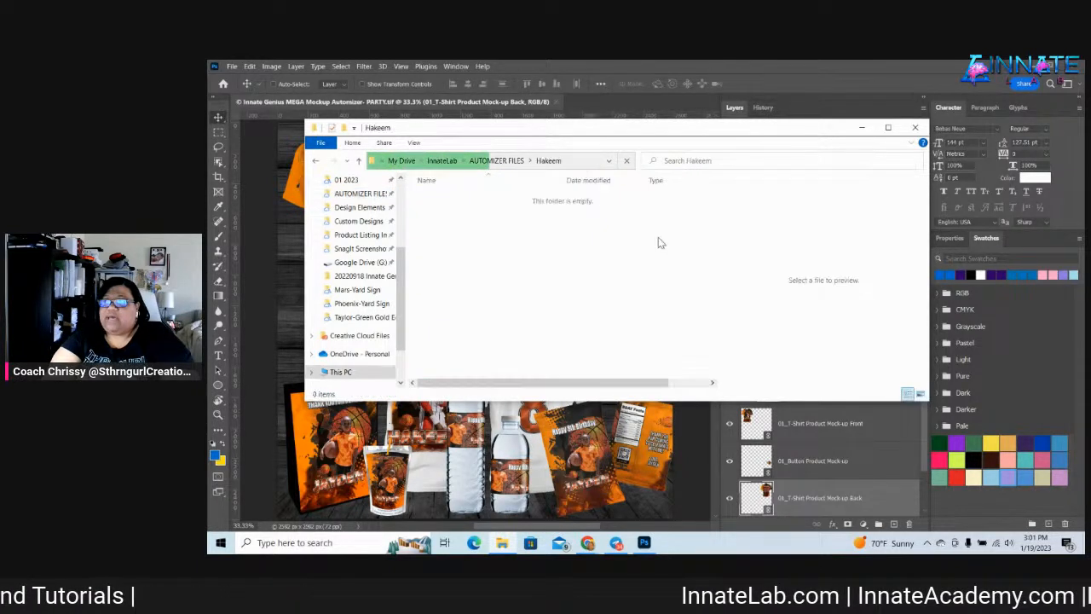
{"action": "right_click", "coordinate": [454, 273]}
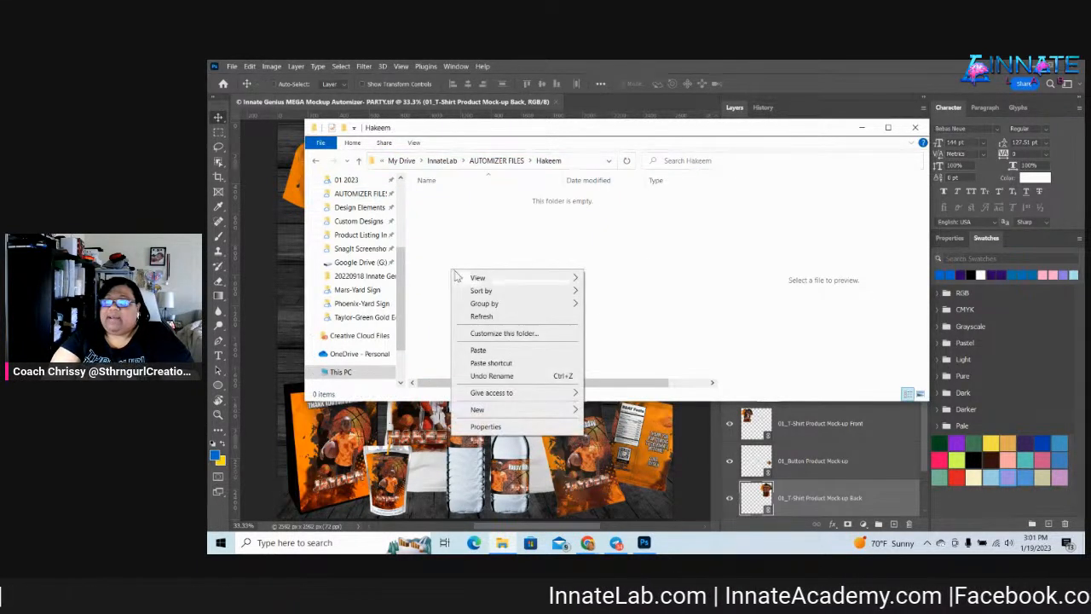
{"action": "left_click", "coordinate": [512, 352]}
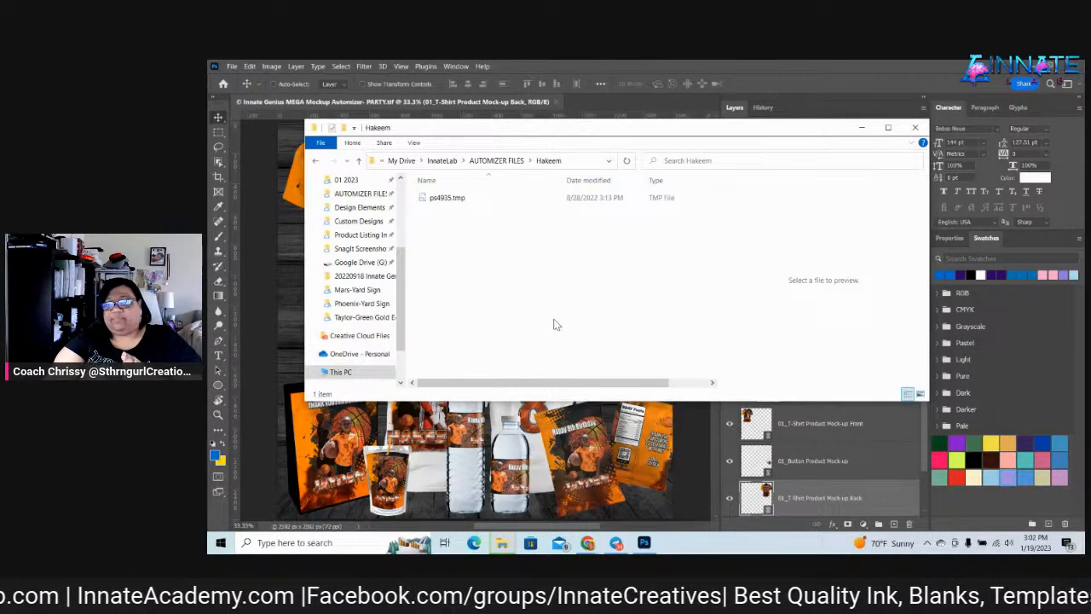
Look through the pasted files in the customer's folder and select all of them to check the copy
{"action": "right_click", "coordinate": [510, 298]}
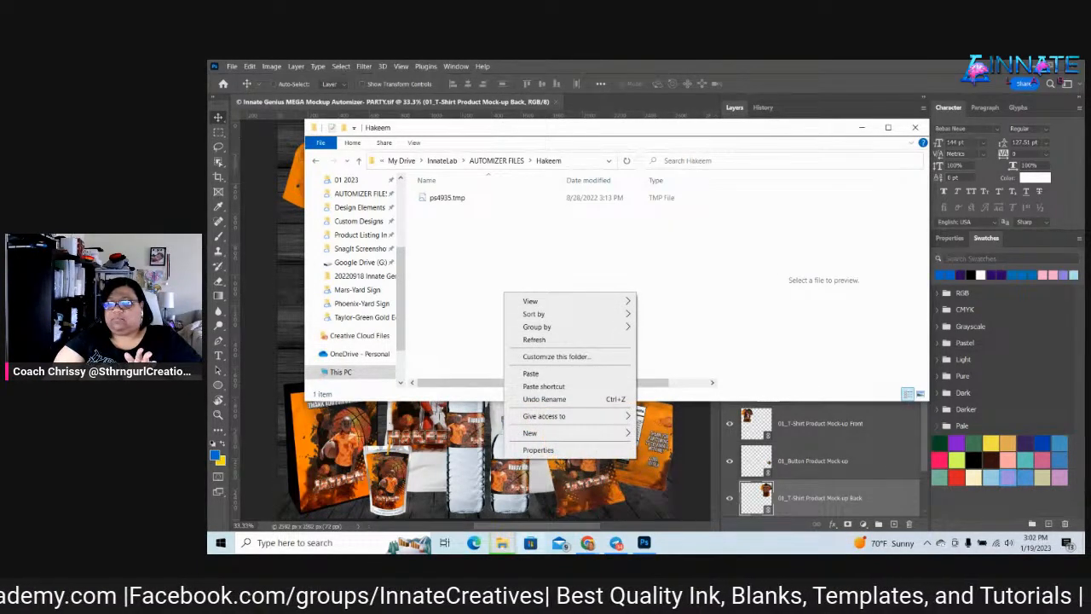
{"action": "left_click", "coordinate": [492, 545]}
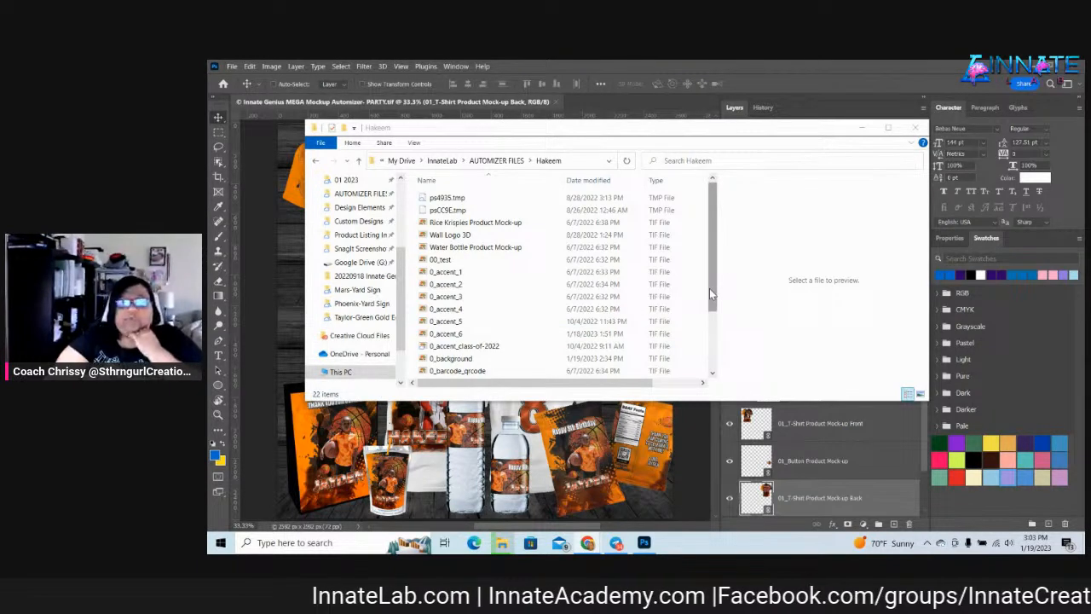
{"action": "left_click_drag", "start_coordinate": [711, 291], "coordinate": [714, 360]}
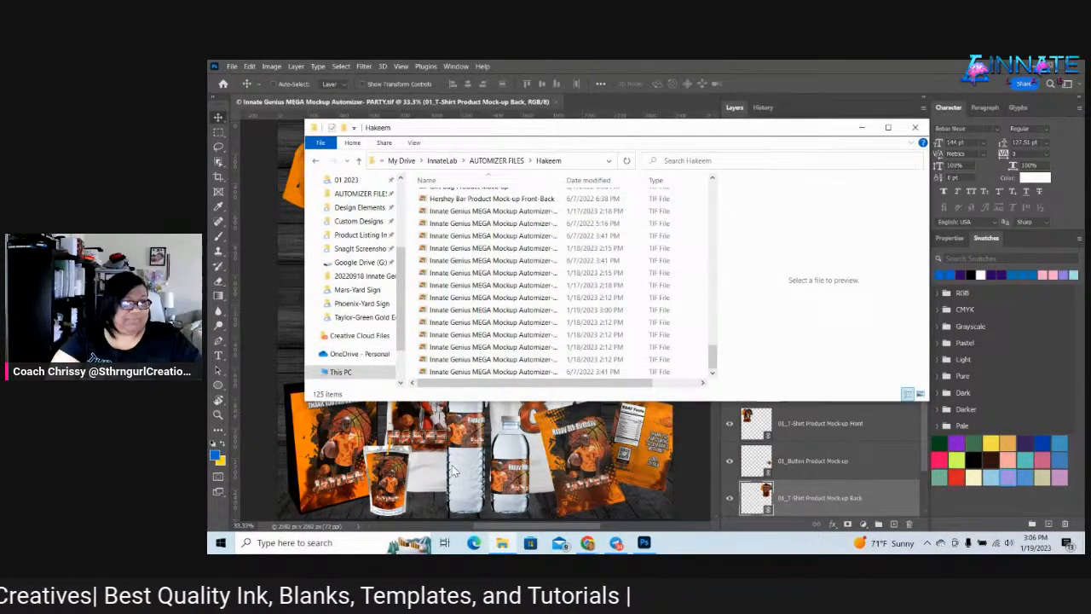
{"action": "key", "text": "ctrl+a"}
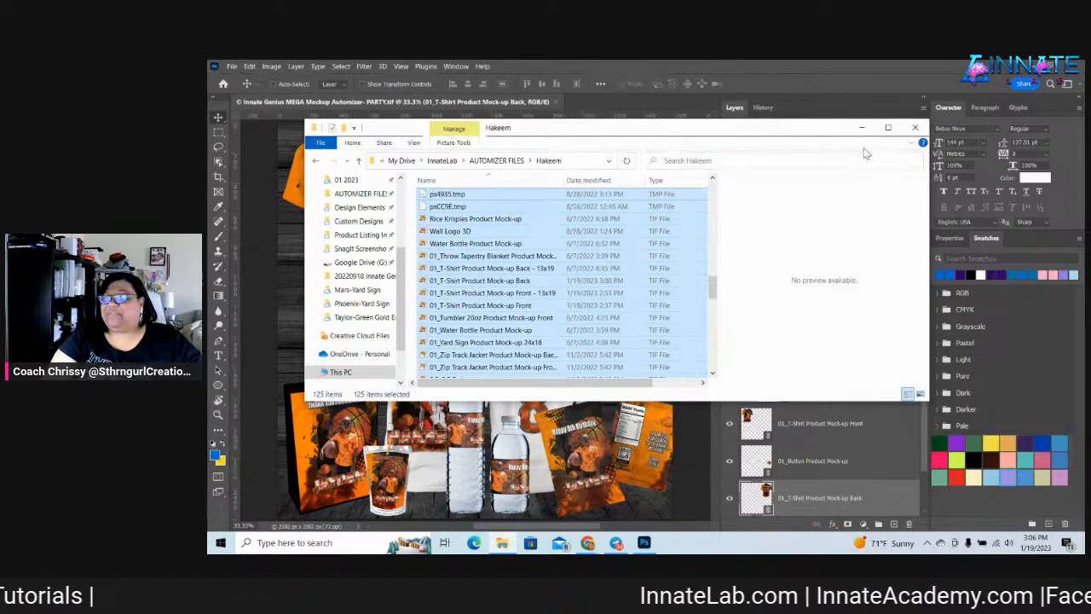
Close the current folder window, open a new File Explorer window, and check the customer's folder inside AUTOMIZER FILES
{"action": "left_click", "coordinate": [915, 128]}
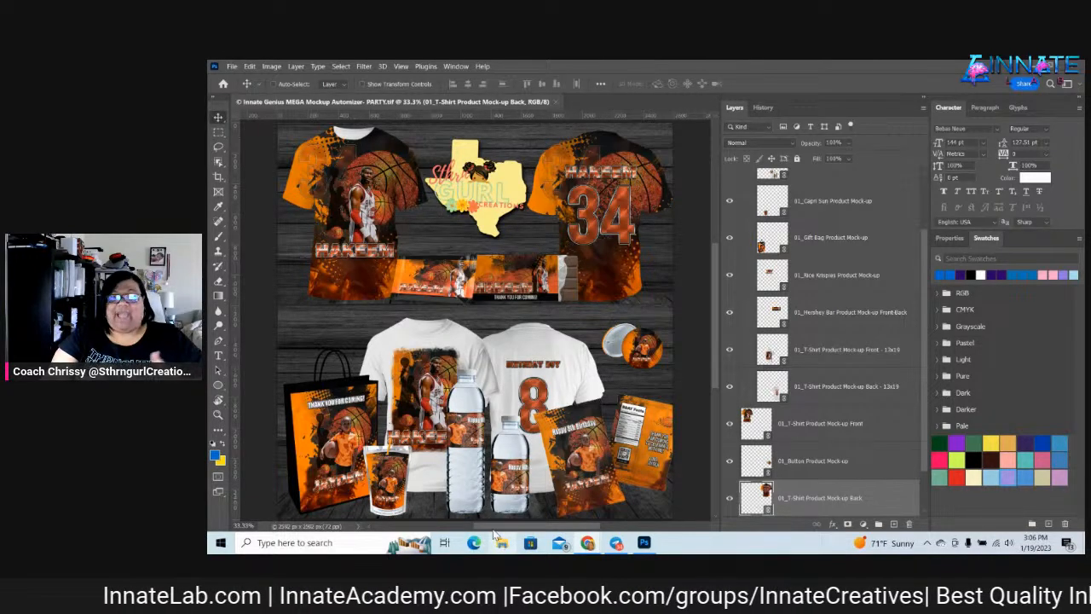
{"action": "key", "text": "super+e"}
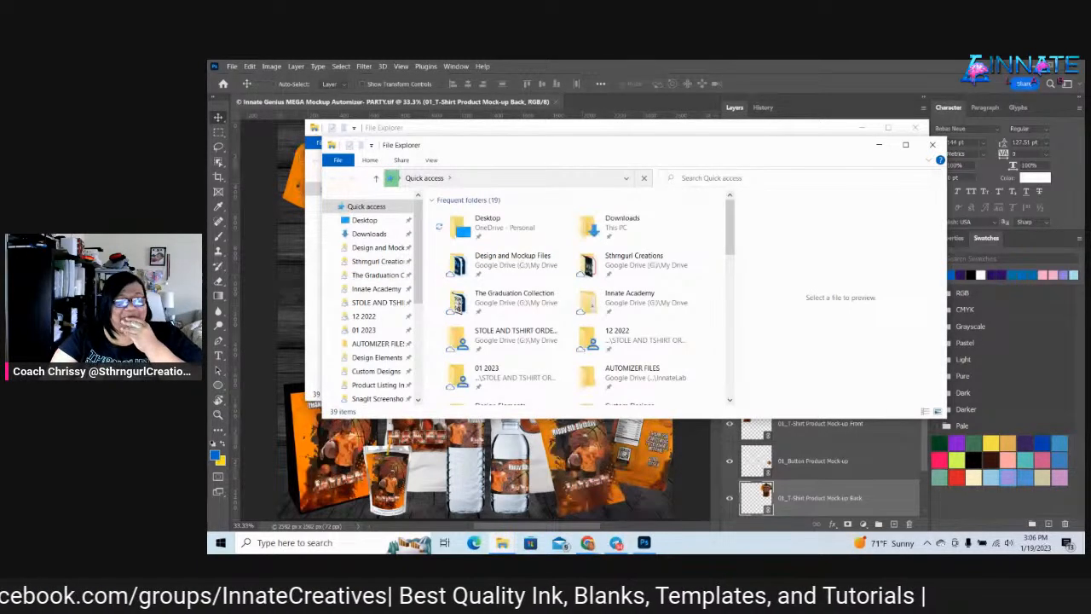
{"action": "left_click_drag", "start_coordinate": [729, 149], "coordinate": [209, 237]}
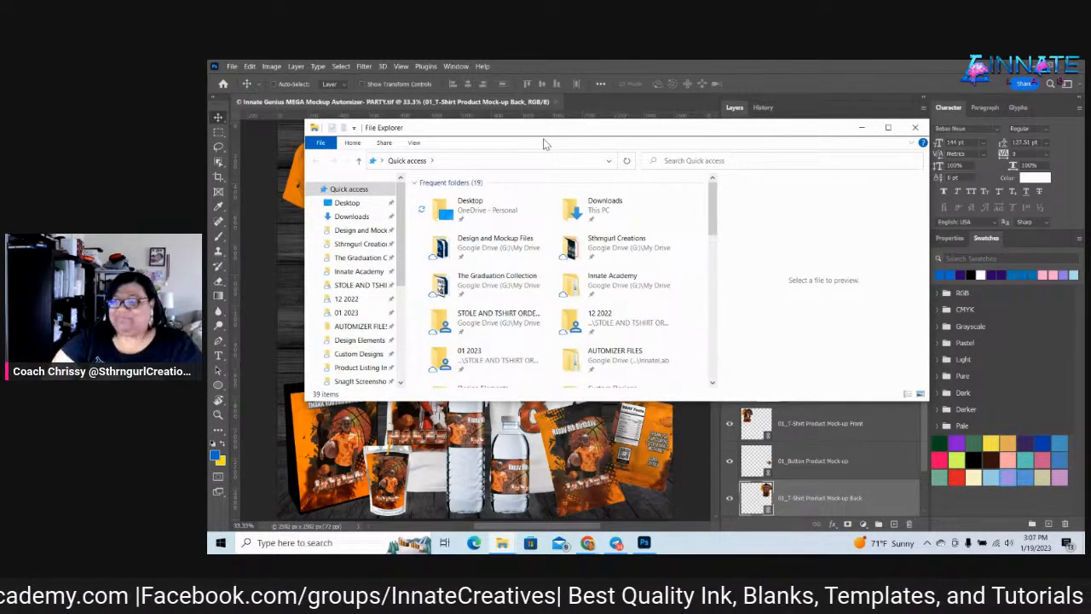
{"action": "left_click_drag", "start_coordinate": [542, 129], "coordinate": [106, 183]}
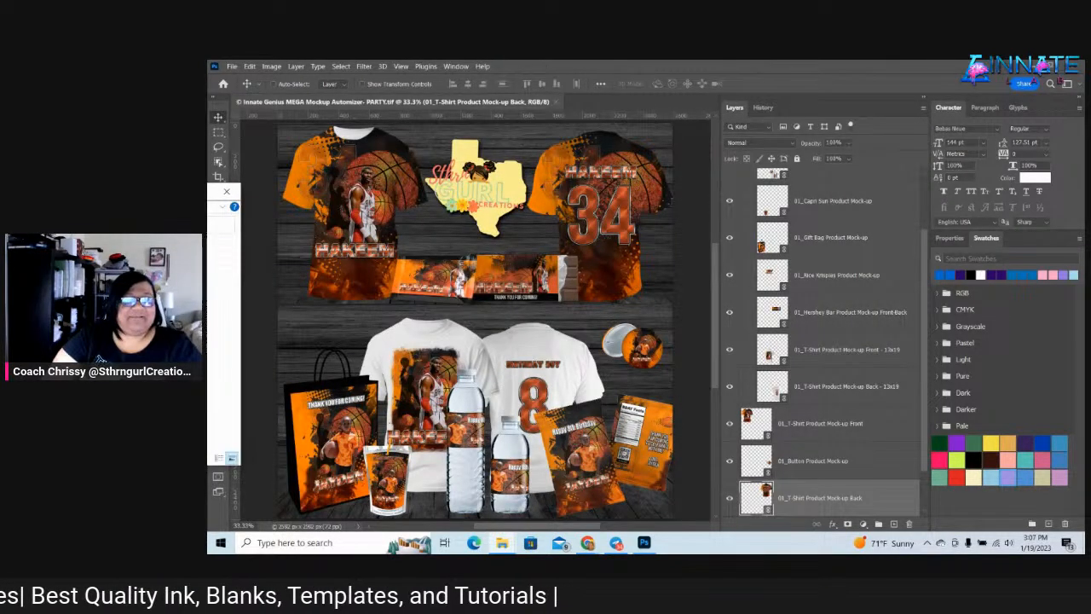
{"action": "left_click_drag", "start_coordinate": [214, 191], "coordinate": [611, 97]}
{"action": "scroll", "coordinate": [645, 239], "scroll_direction": "down", "scroll_amount": 2}
{"action": "scroll", "coordinate": [617, 251], "scroll_direction": "down", "scroll_amount": 3}
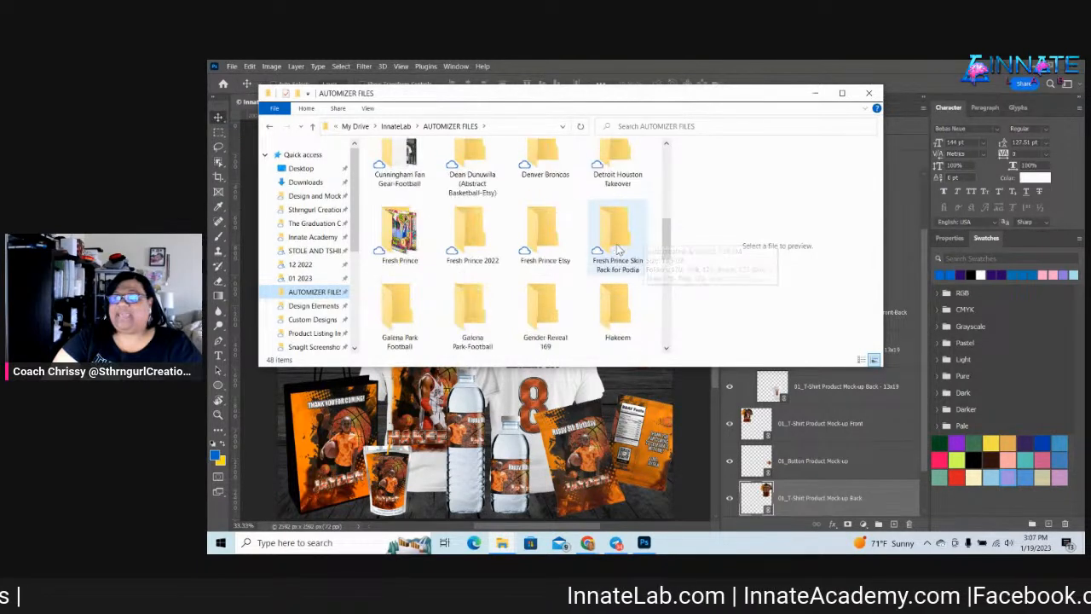
{"action": "double_click", "coordinate": [608, 301]}
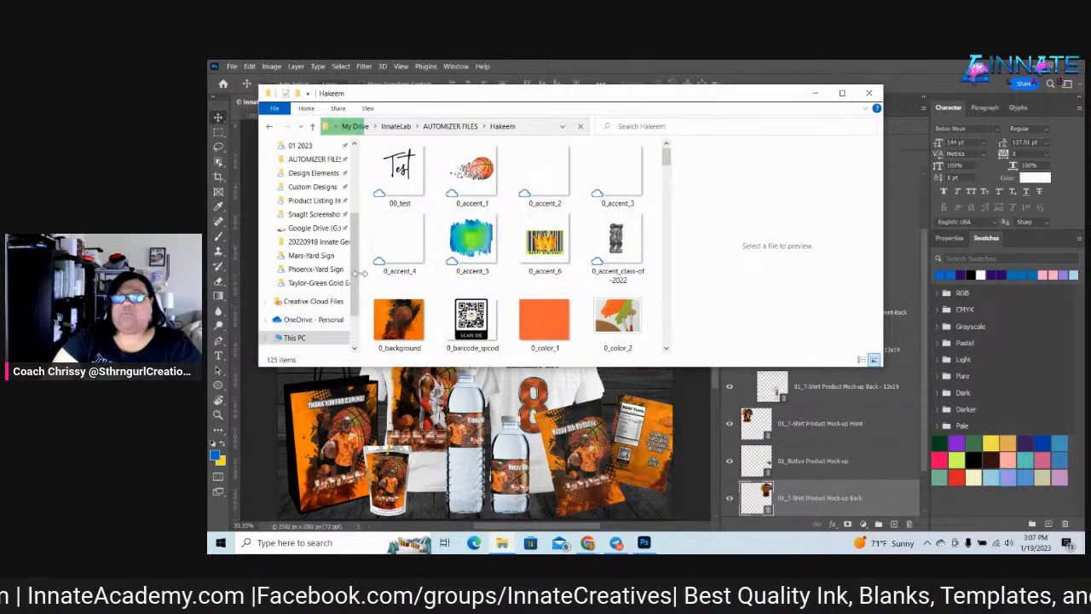
Open the Fresh Prince folder inside AUTOMIZER FILES and copy all of its files
{"action": "left_click_drag", "start_coordinate": [356, 274], "coordinate": [356, 209]}
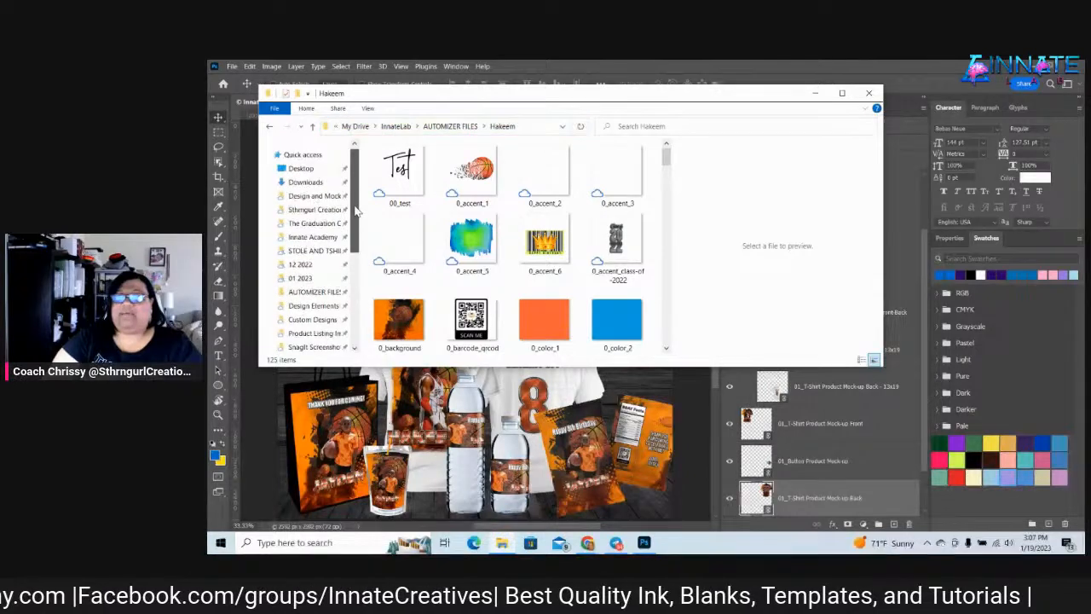
{"action": "left_click", "coordinate": [322, 291]}
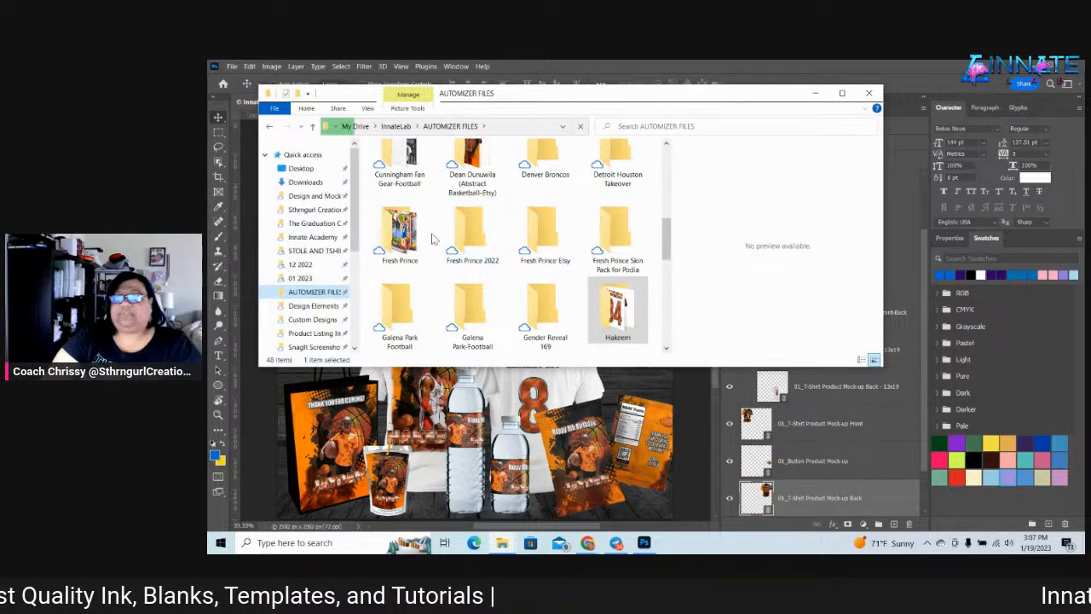
{"action": "left_click", "coordinate": [405, 241]}
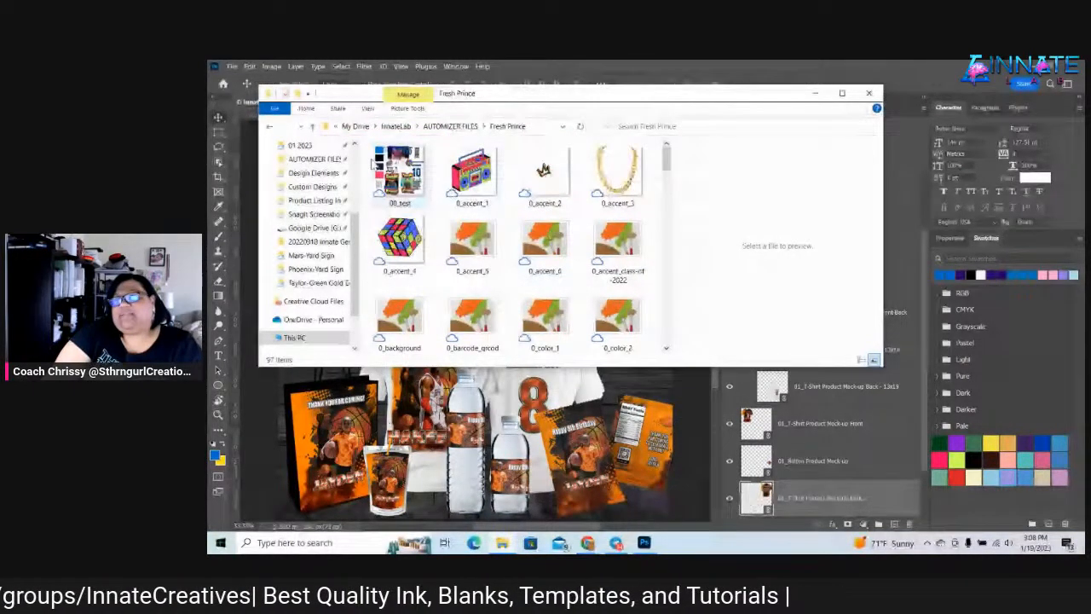
{"action": "left_click", "coordinate": [494, 209]}
{"action": "left_click_drag", "start_coordinate": [494, 206], "coordinate": [664, 393]}
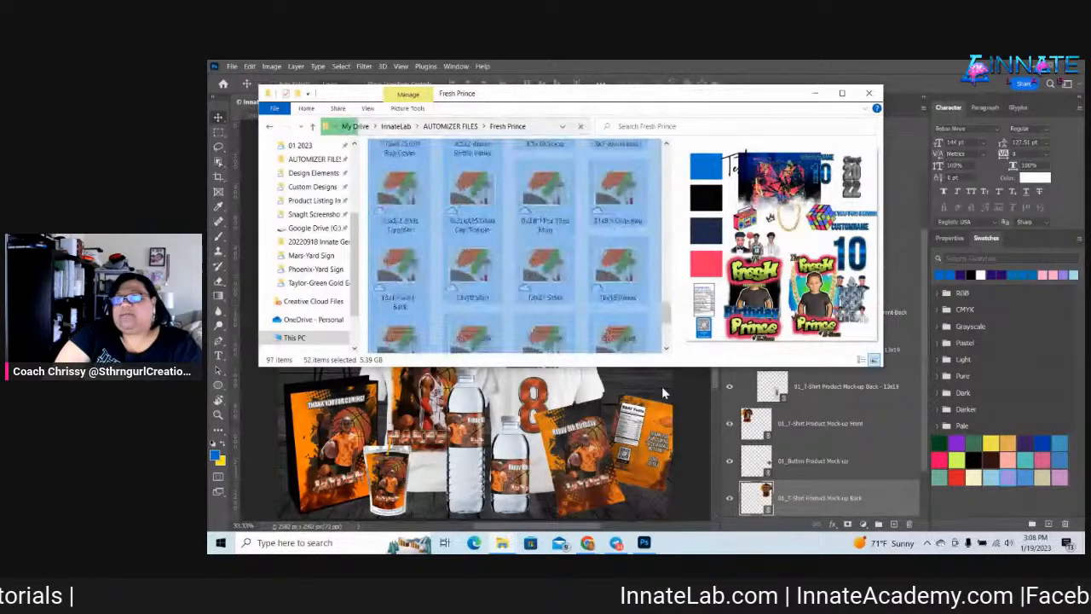
{"action": "key", "text": "ctrl+a"}
{"action": "right_click", "coordinate": [422, 288]}
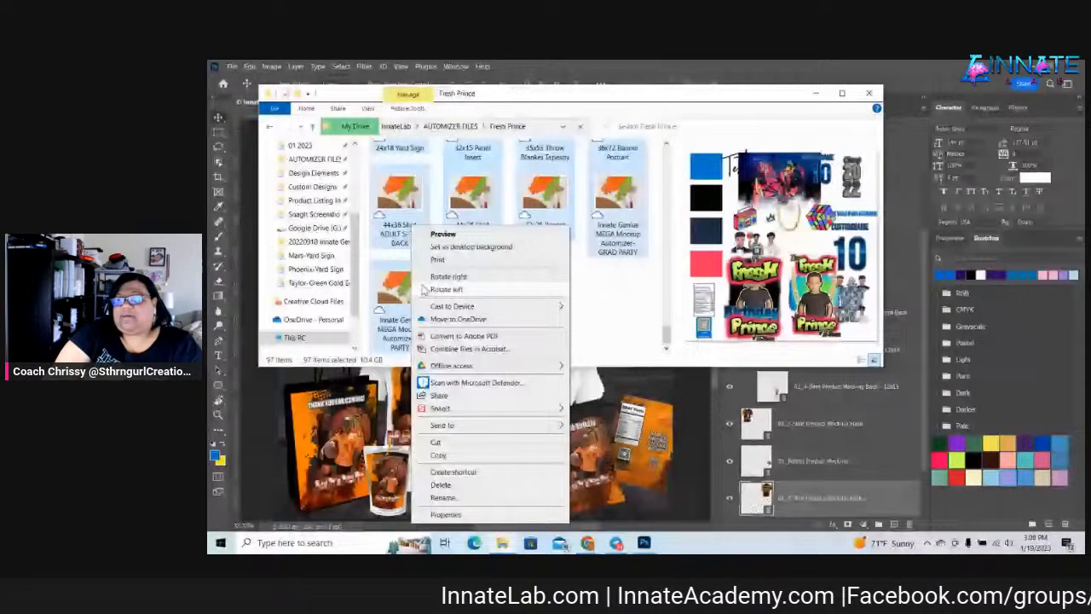
{"action": "left_click", "coordinate": [775, 117]}
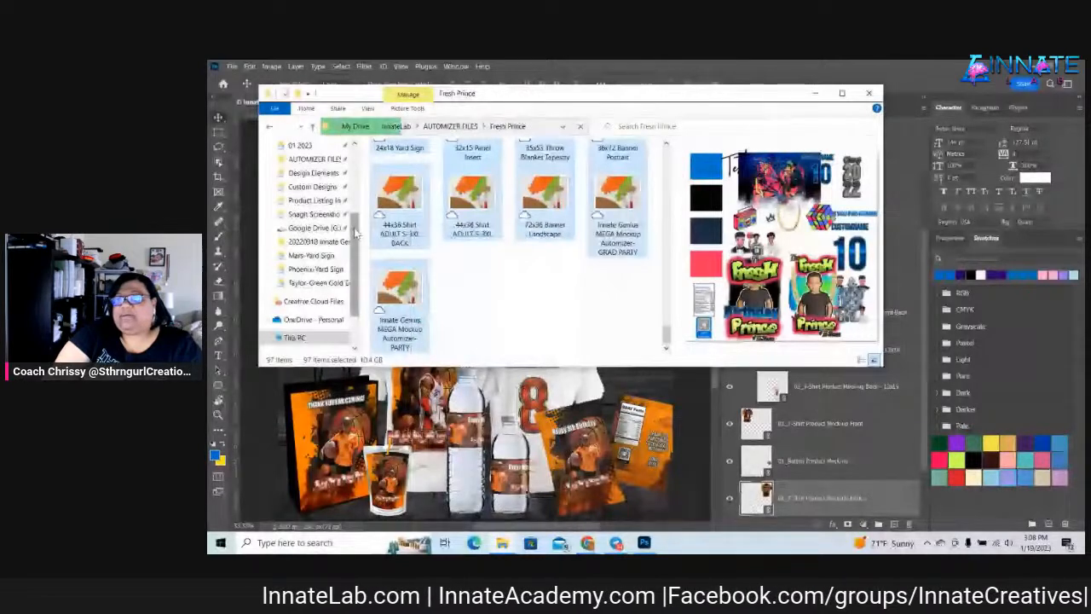
Paste the Fresh Prince files into the Desktop's 20220918 Innate Genius MEGA Mockup Automizer- MASTER folder, replacing same-named files, and return to Photoshop
{"action": "scroll", "coordinate": [321, 186], "scroll_direction": "up", "scroll_amount": 3}
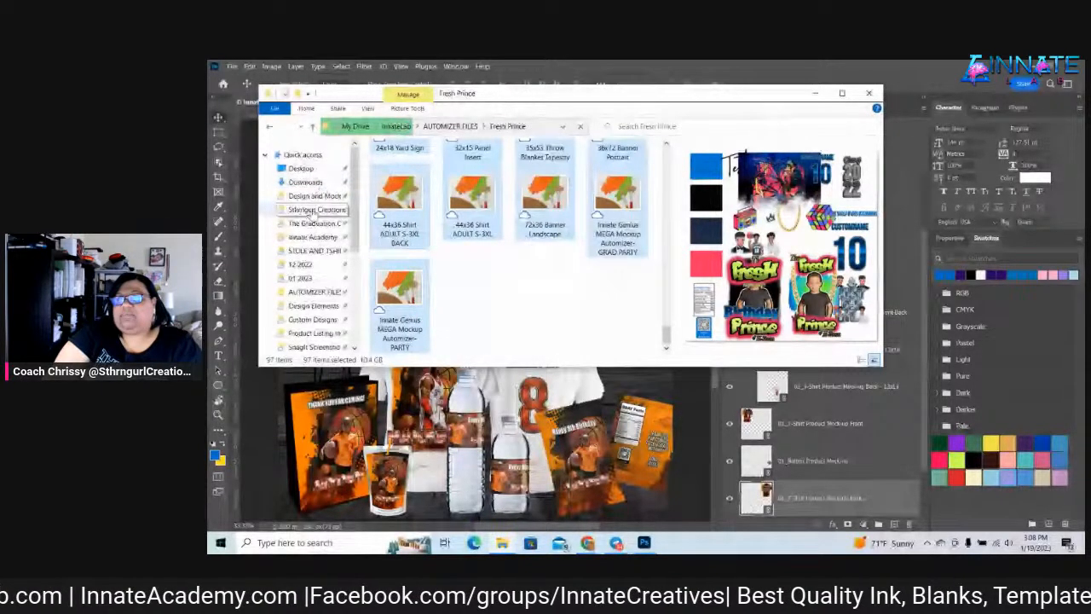
{"action": "left_click", "coordinate": [301, 168]}
{"action": "double_click", "coordinate": [435, 252]}
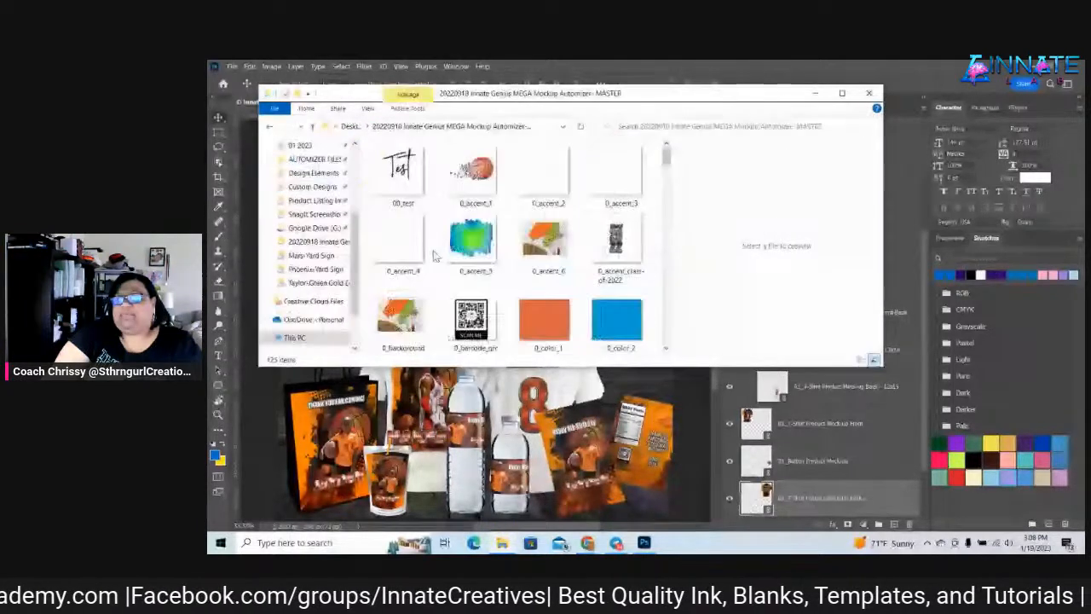
{"action": "right_click", "coordinate": [373, 283]}
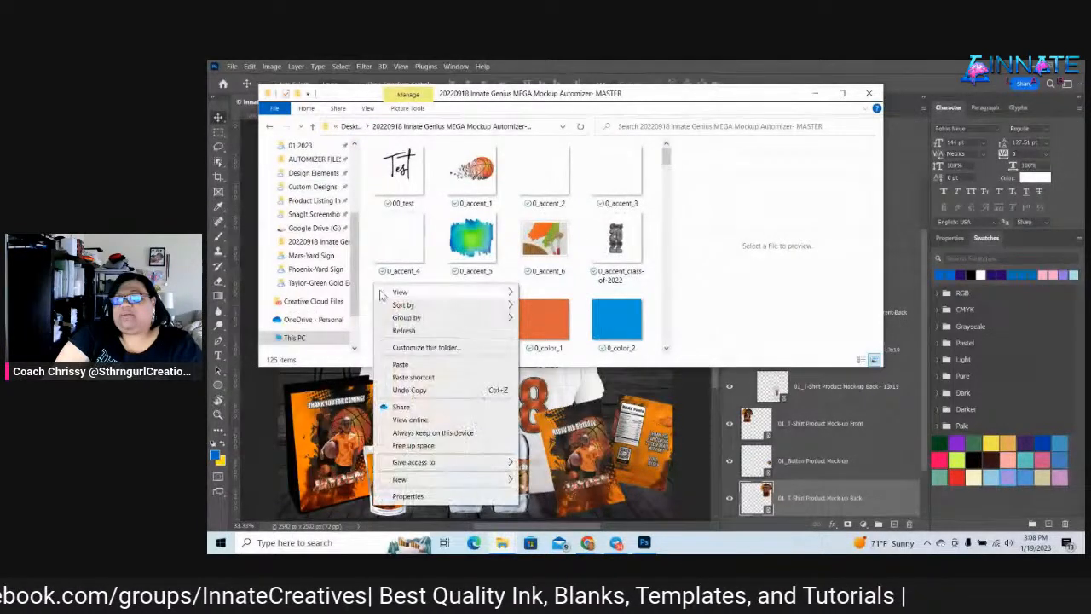
{"action": "left_click", "coordinate": [399, 364]}
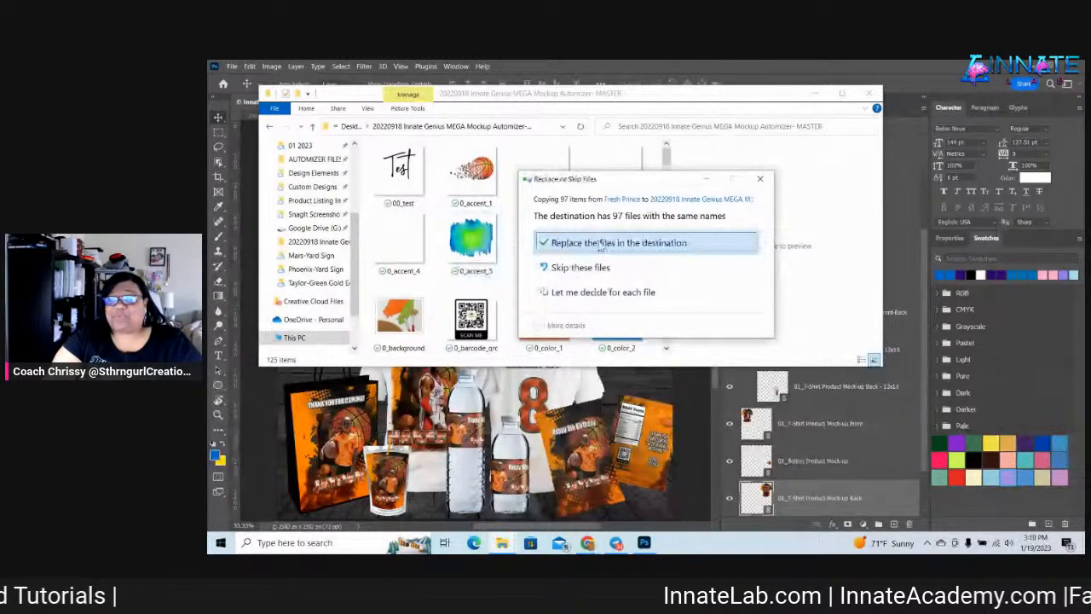
{"action": "left_click", "coordinate": [599, 244]}
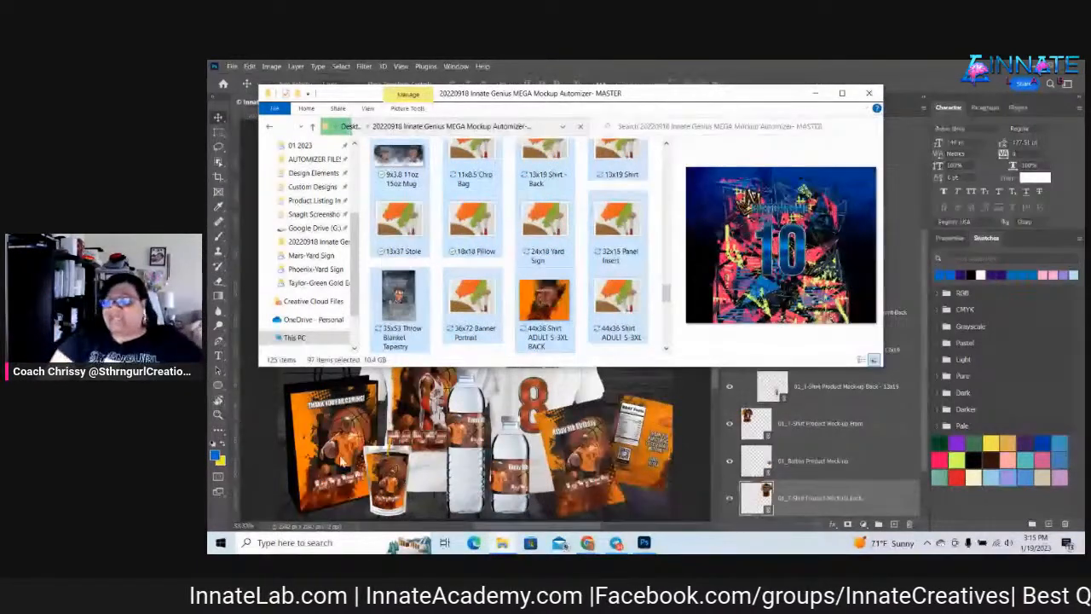
{"action": "left_click", "coordinate": [626, 373]}
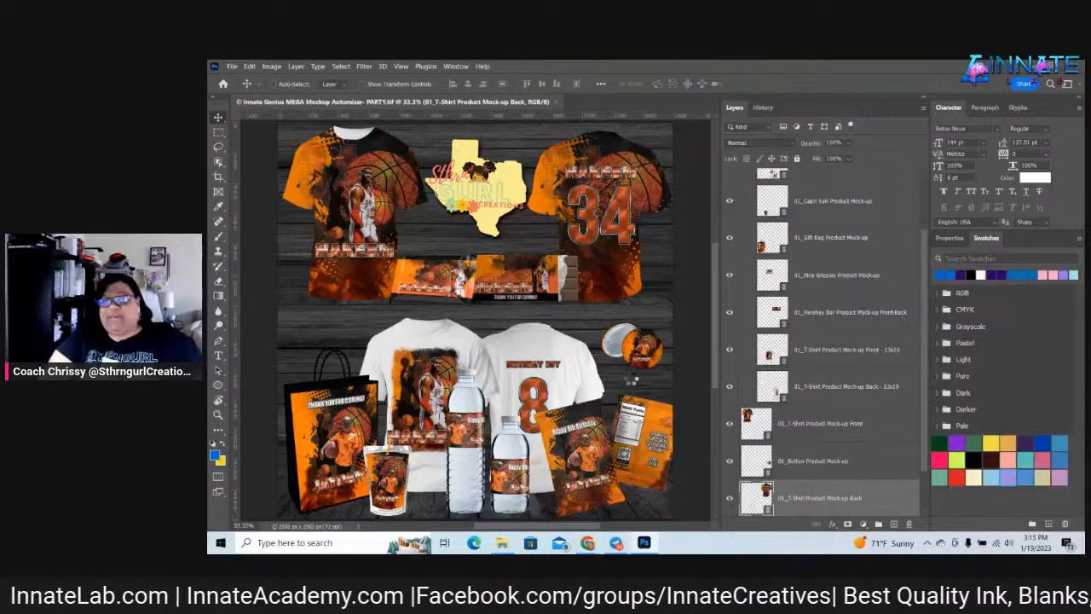